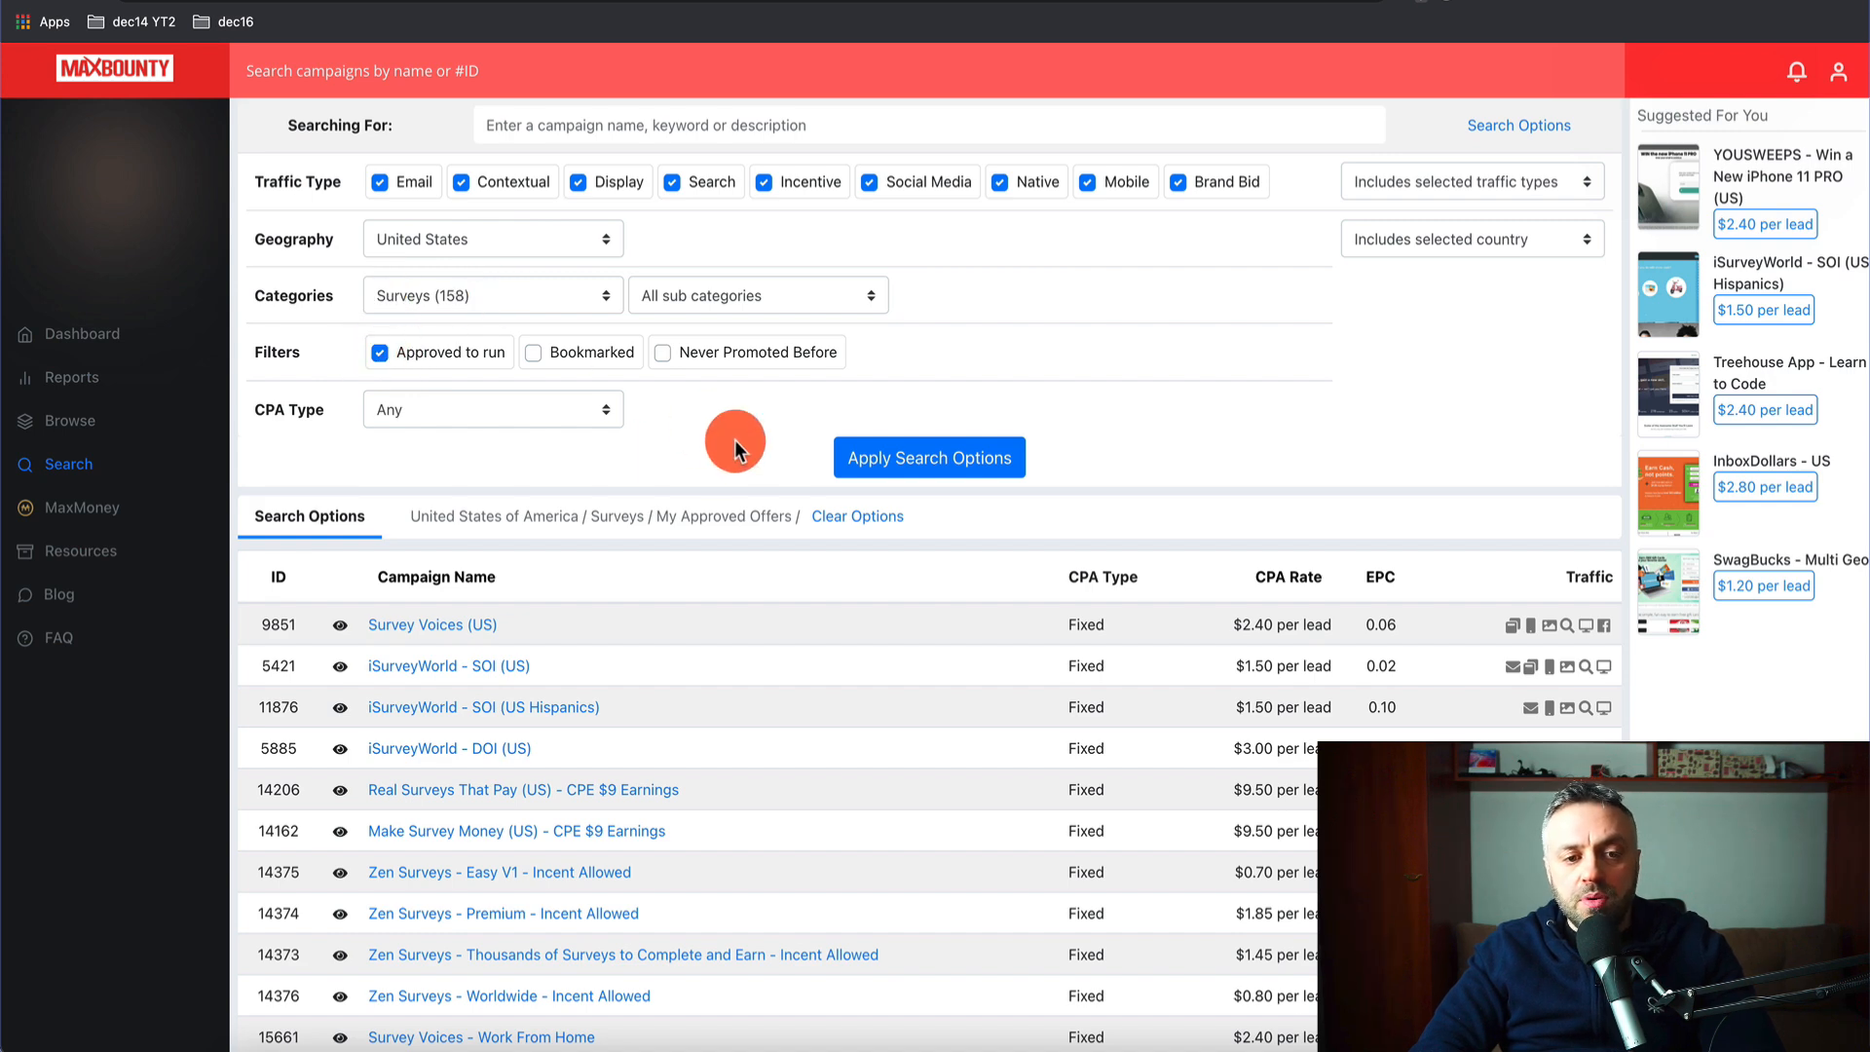
- Rerun the MaxBounty campaign search and select the entire results table
click(885, 460)
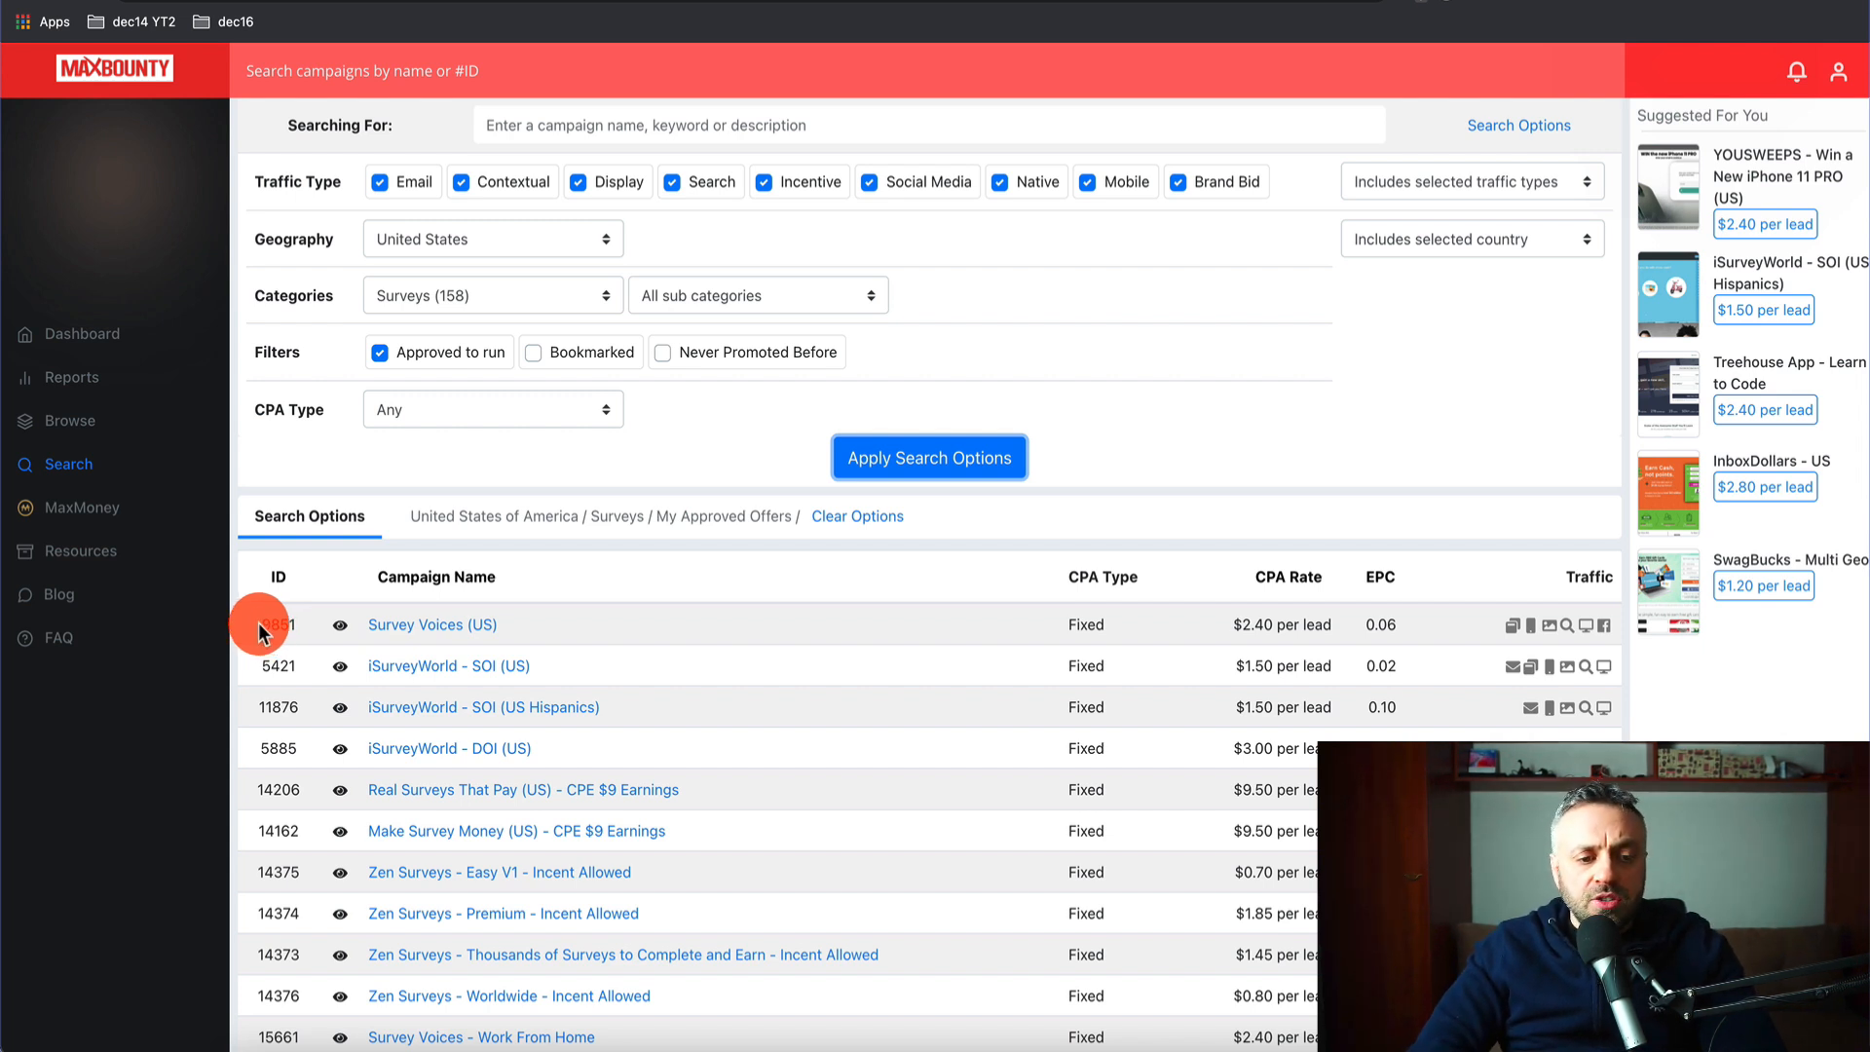
right_click(261, 631)
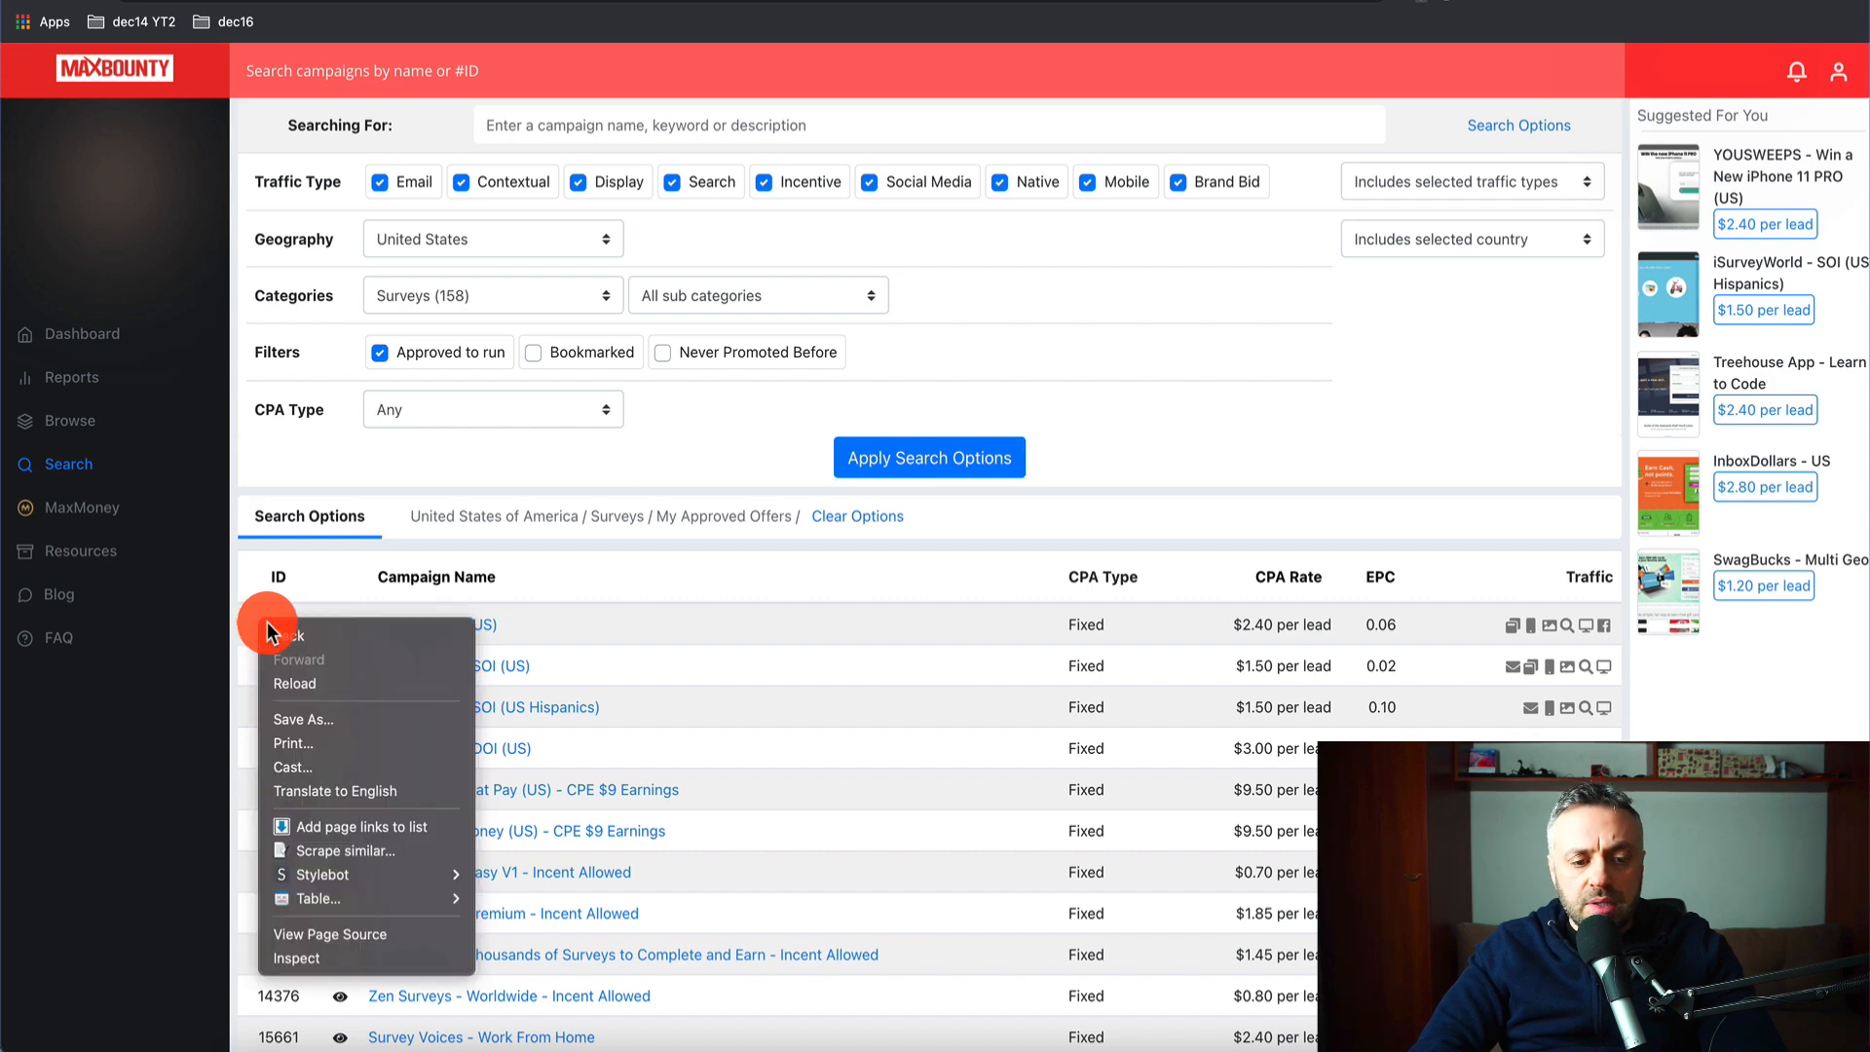
mouse_move(359, 896)
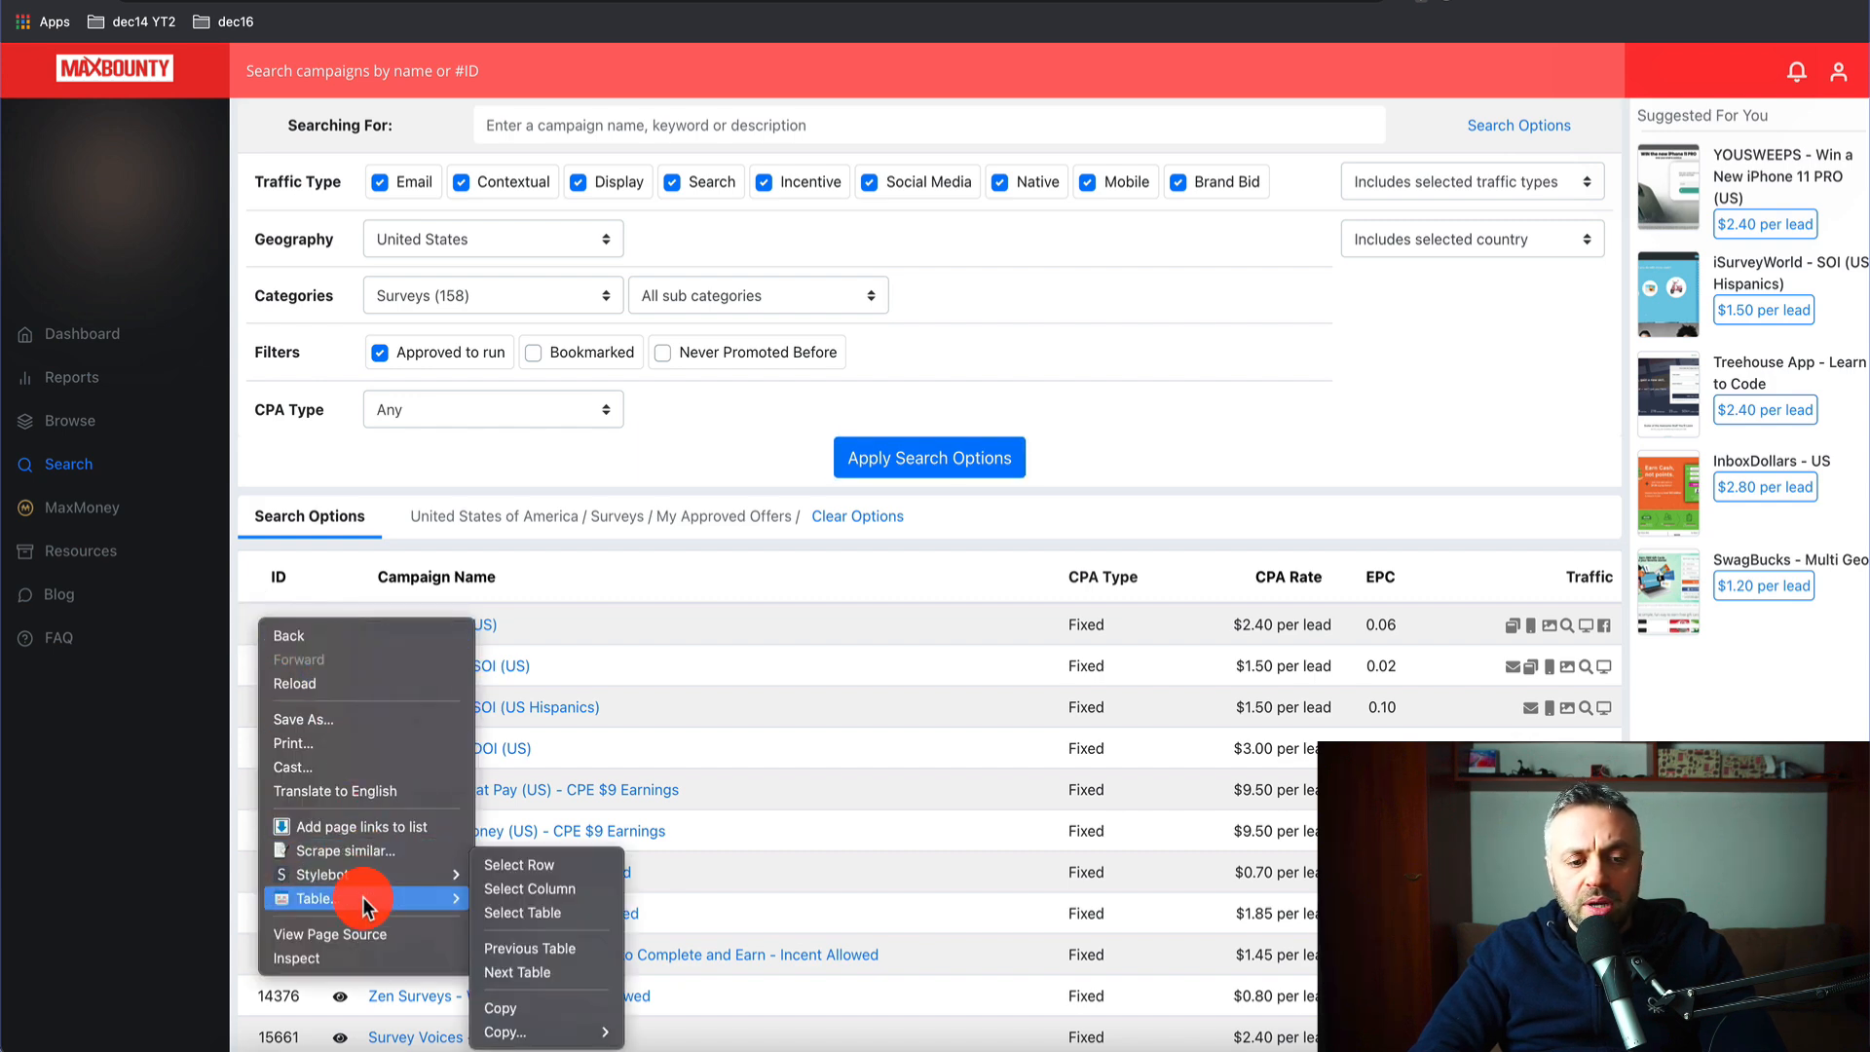
click(526, 913)
scroll(676, 710, down, 8)
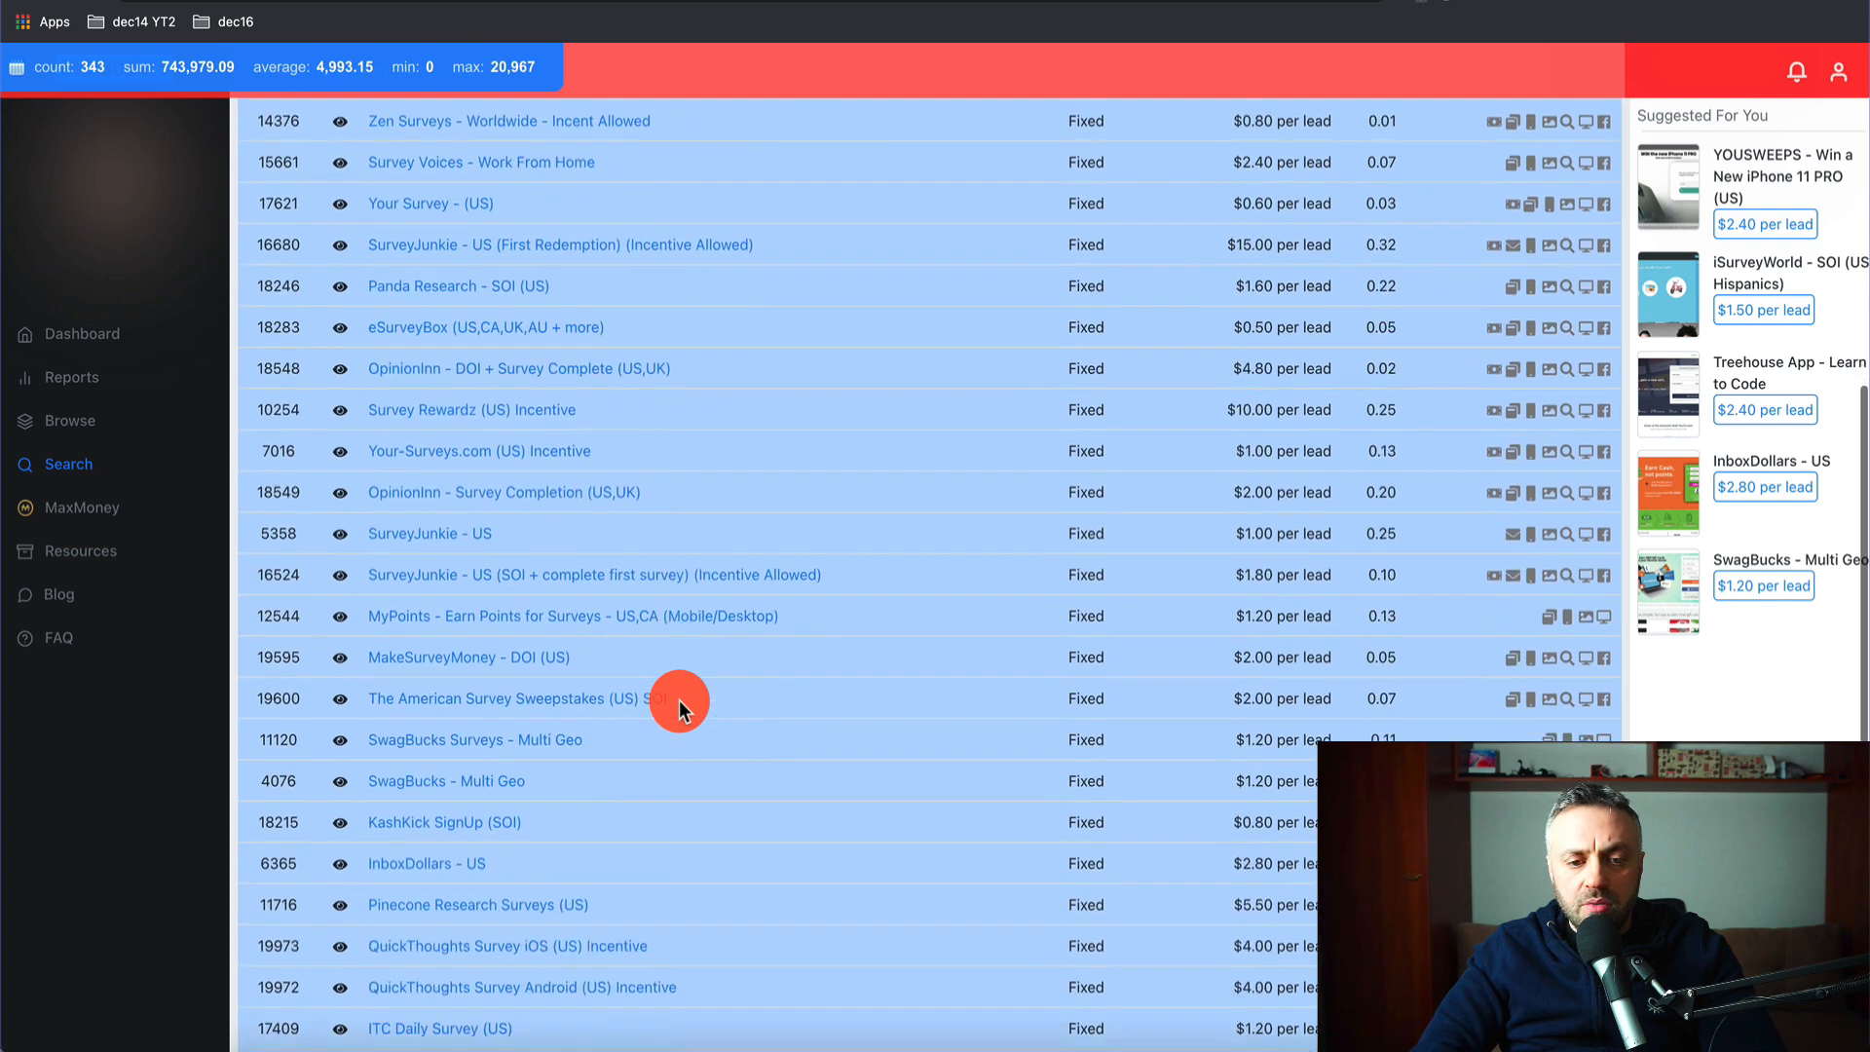
scroll(680, 701, up, 9)
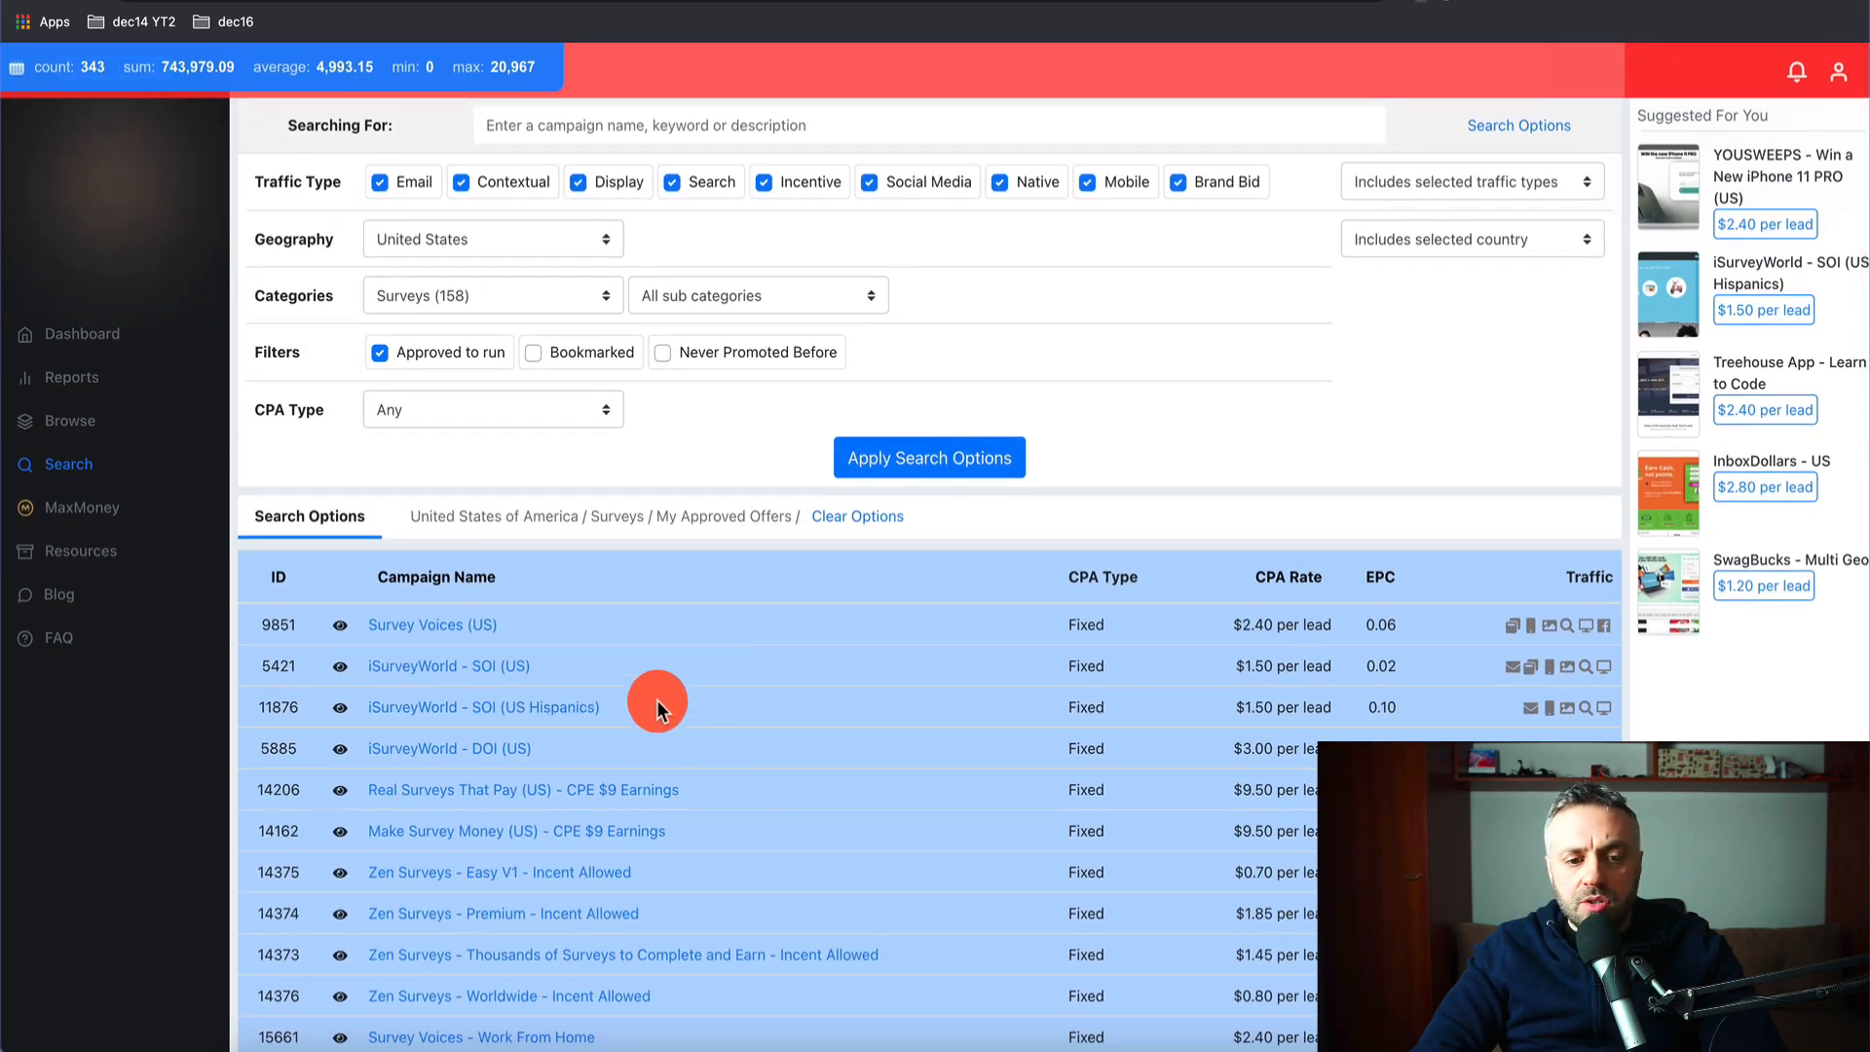
- Copy the selected campaign table as text and switch to the Affiliate Offers spreadsheet
right_click(280, 620)
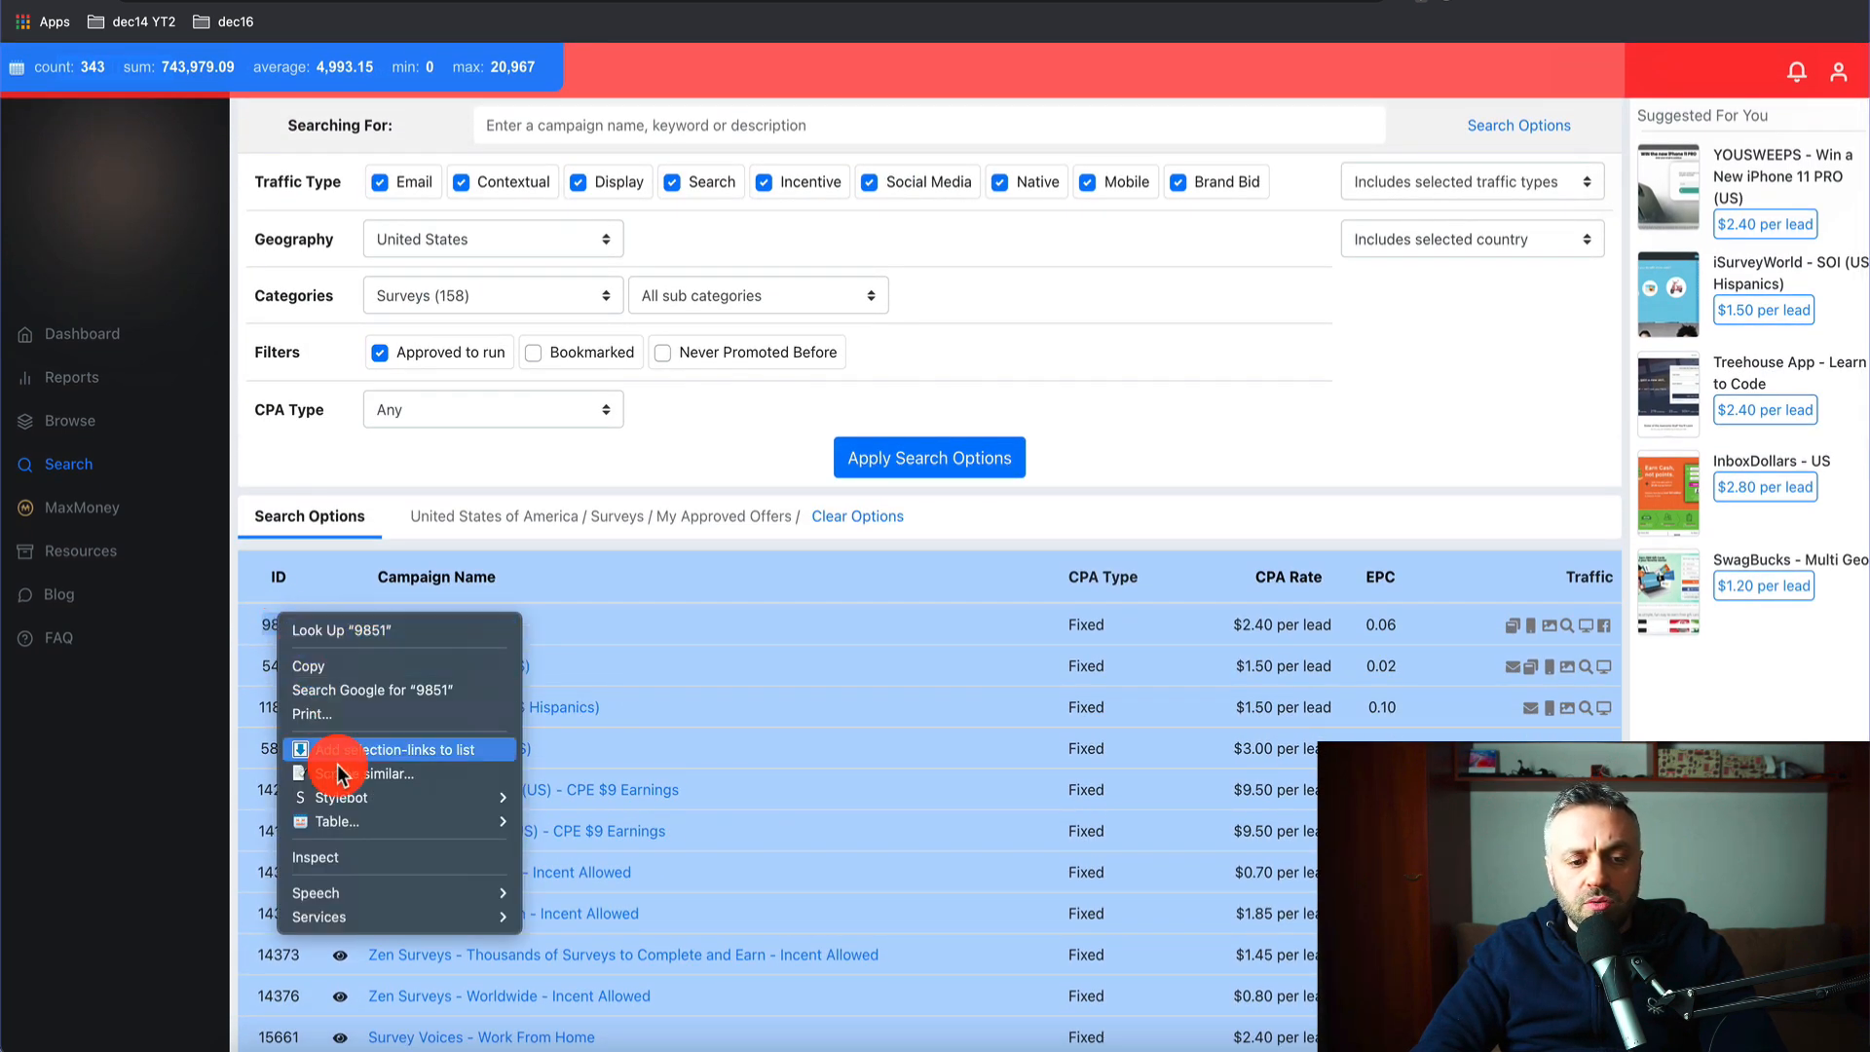
mouse_move(360, 821)
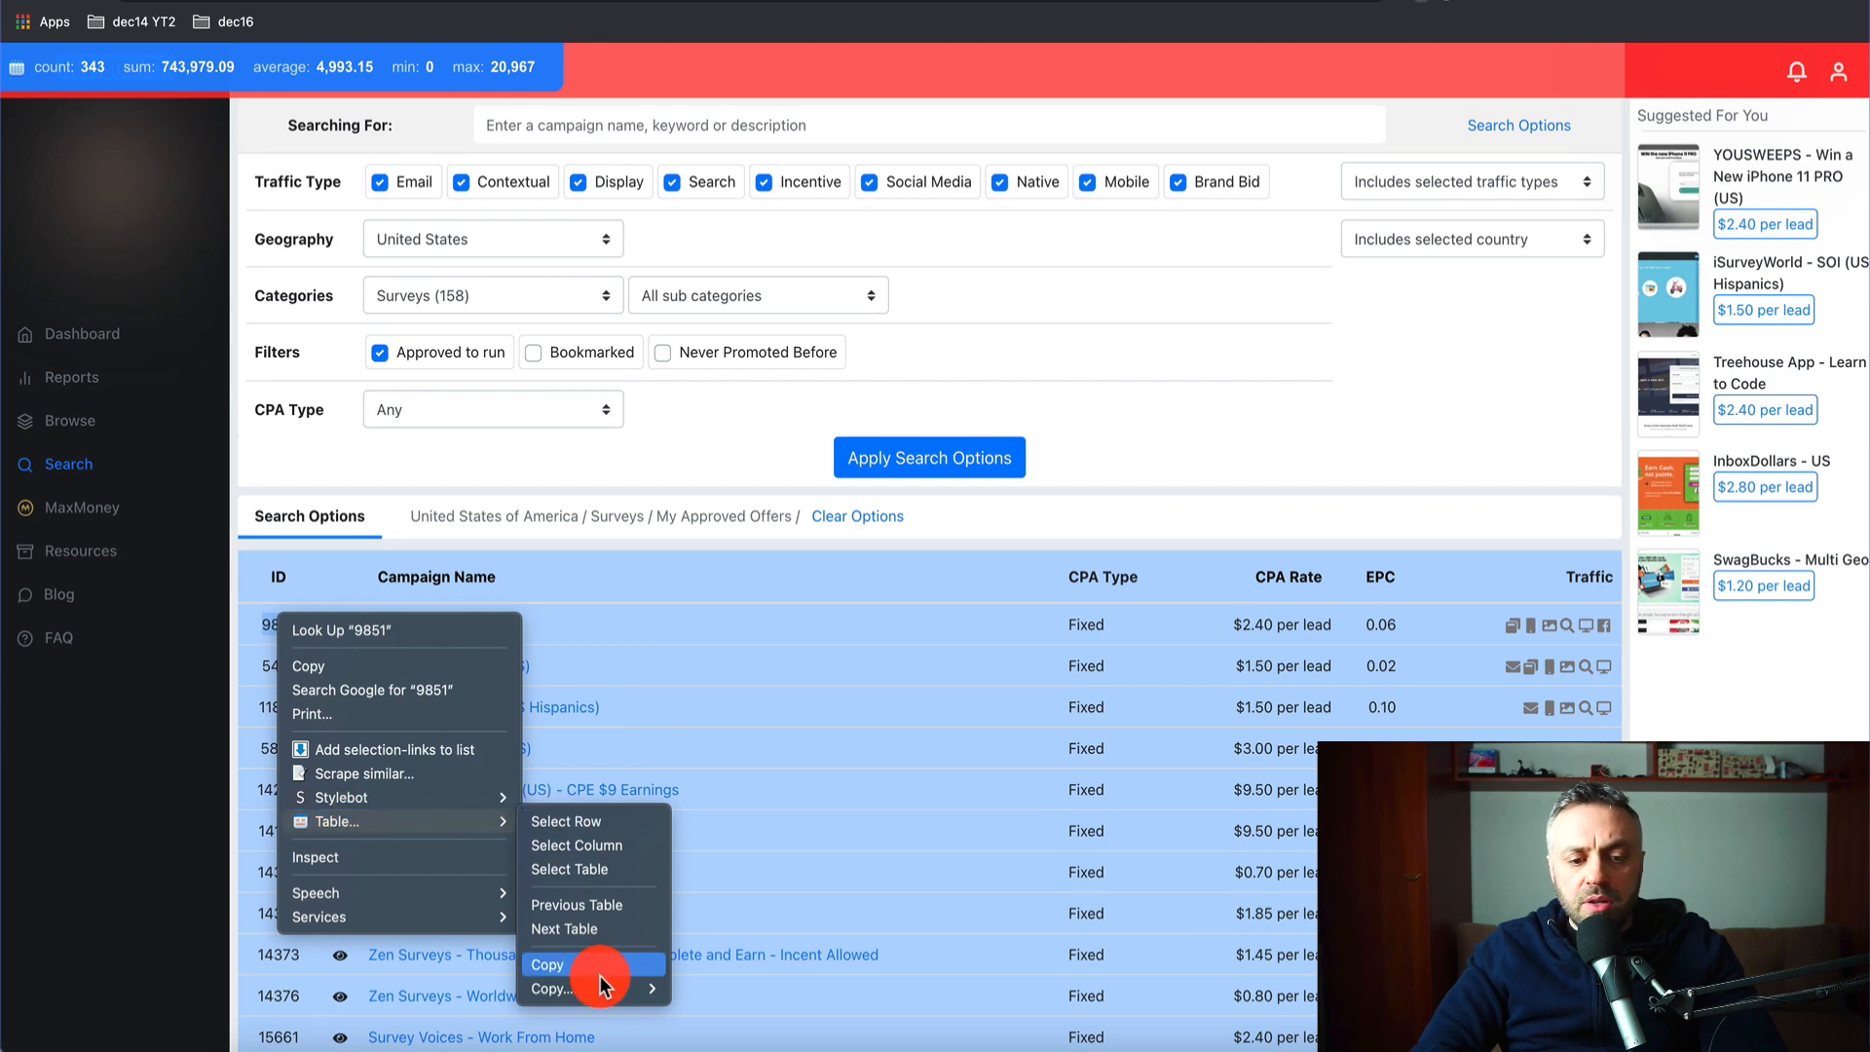
mouse_move(609, 989)
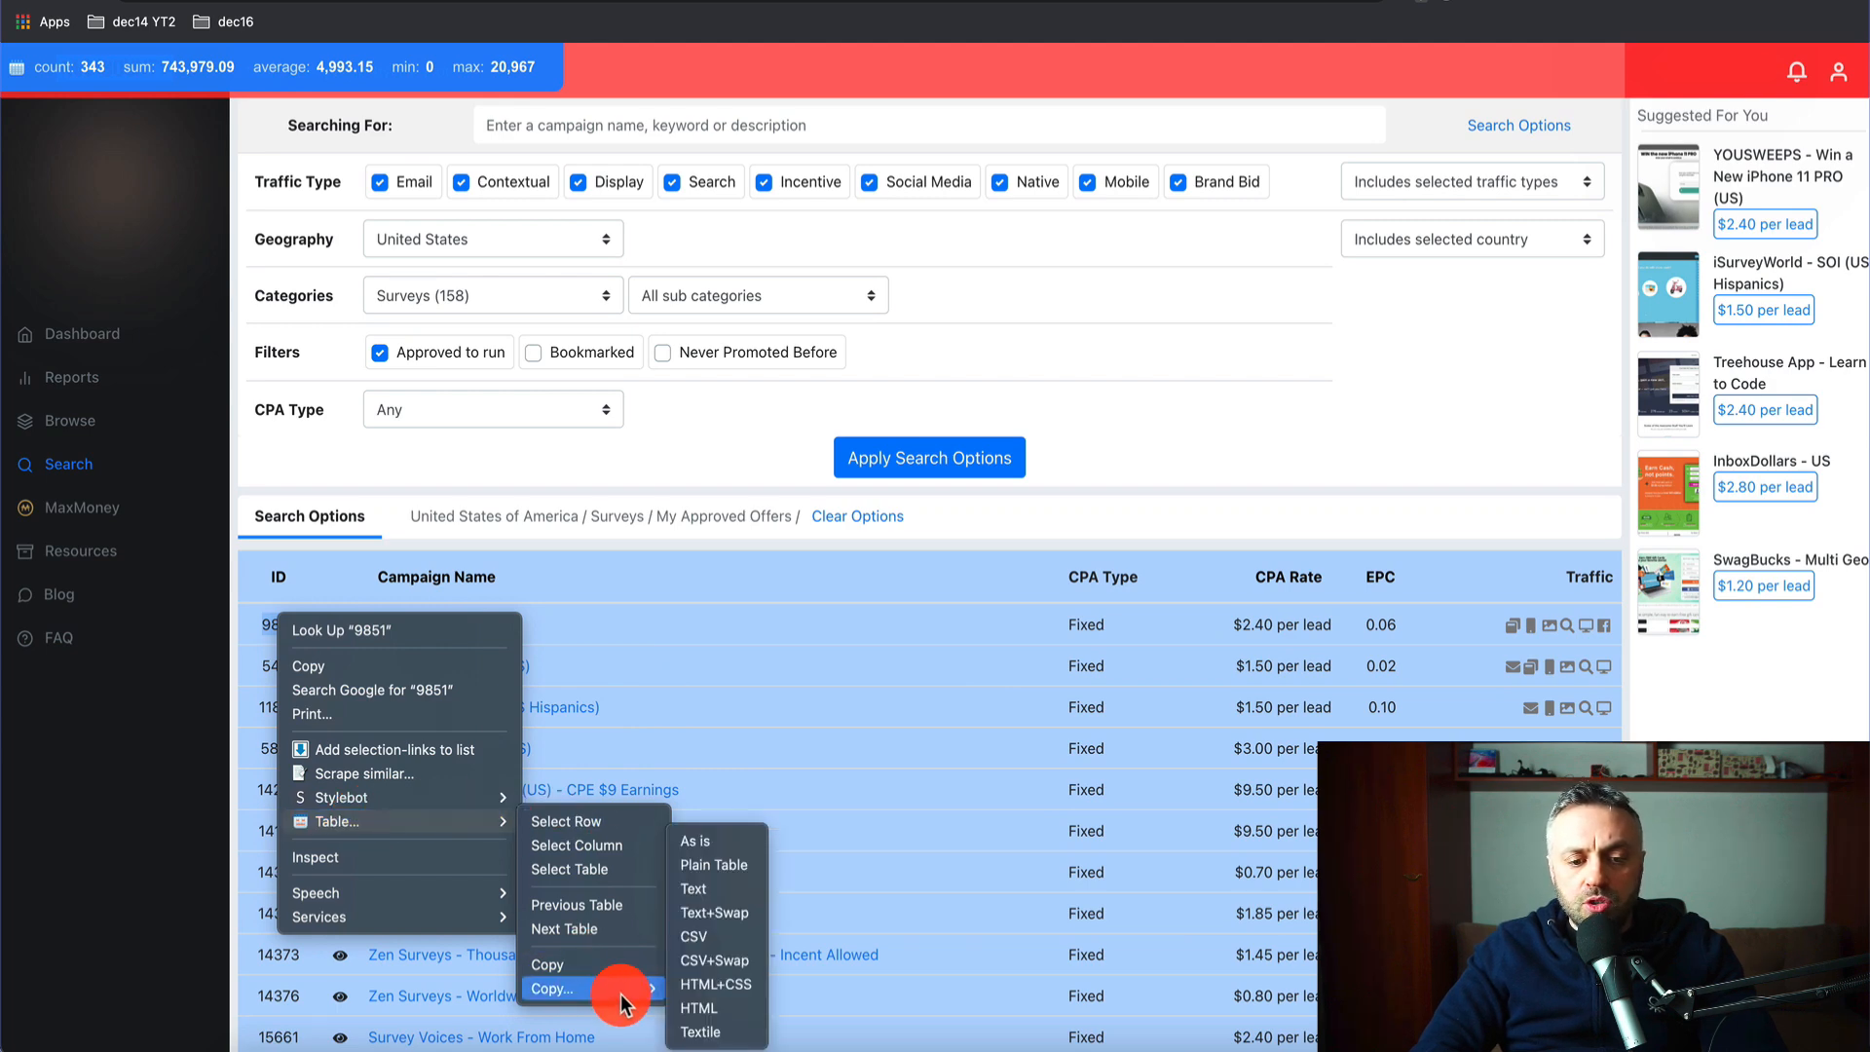
click(727, 890)
key(ctrl+Tab)
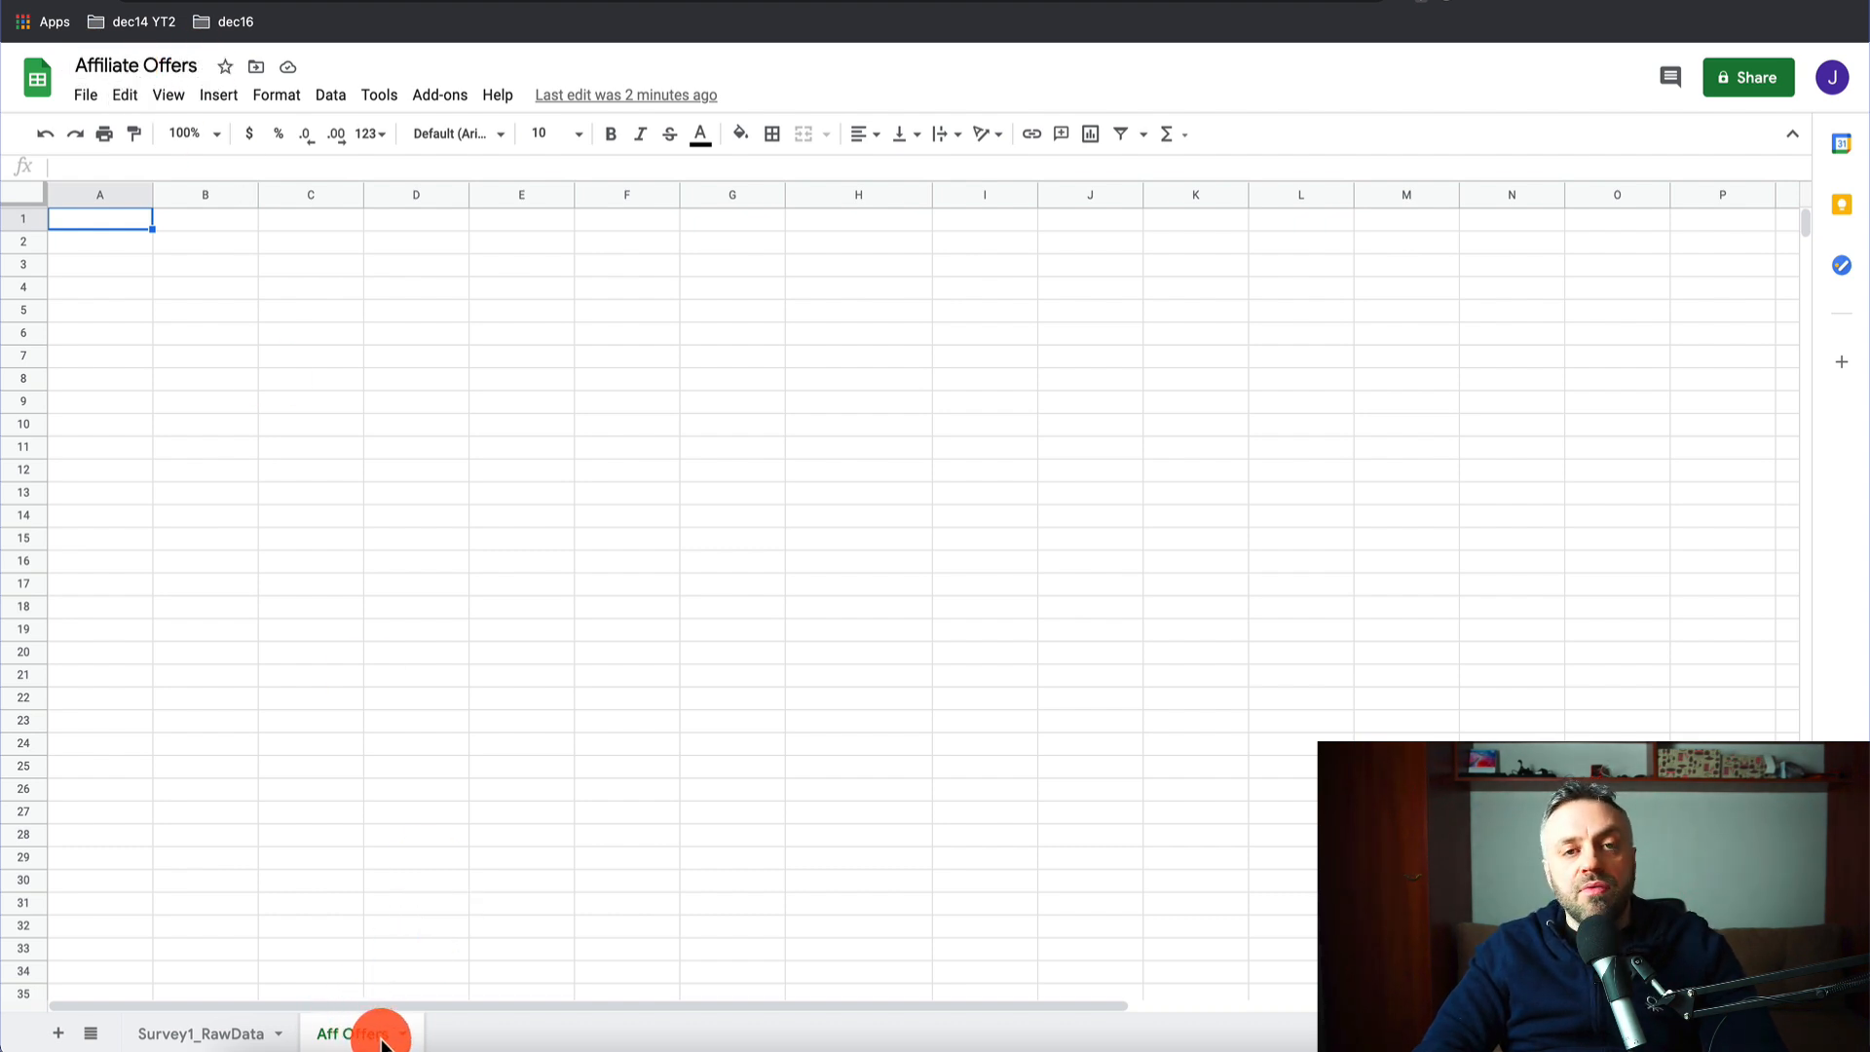
- Paste the campaign table at A1 and rename the Traffic header in F1 to Country
key(ctrl+v)
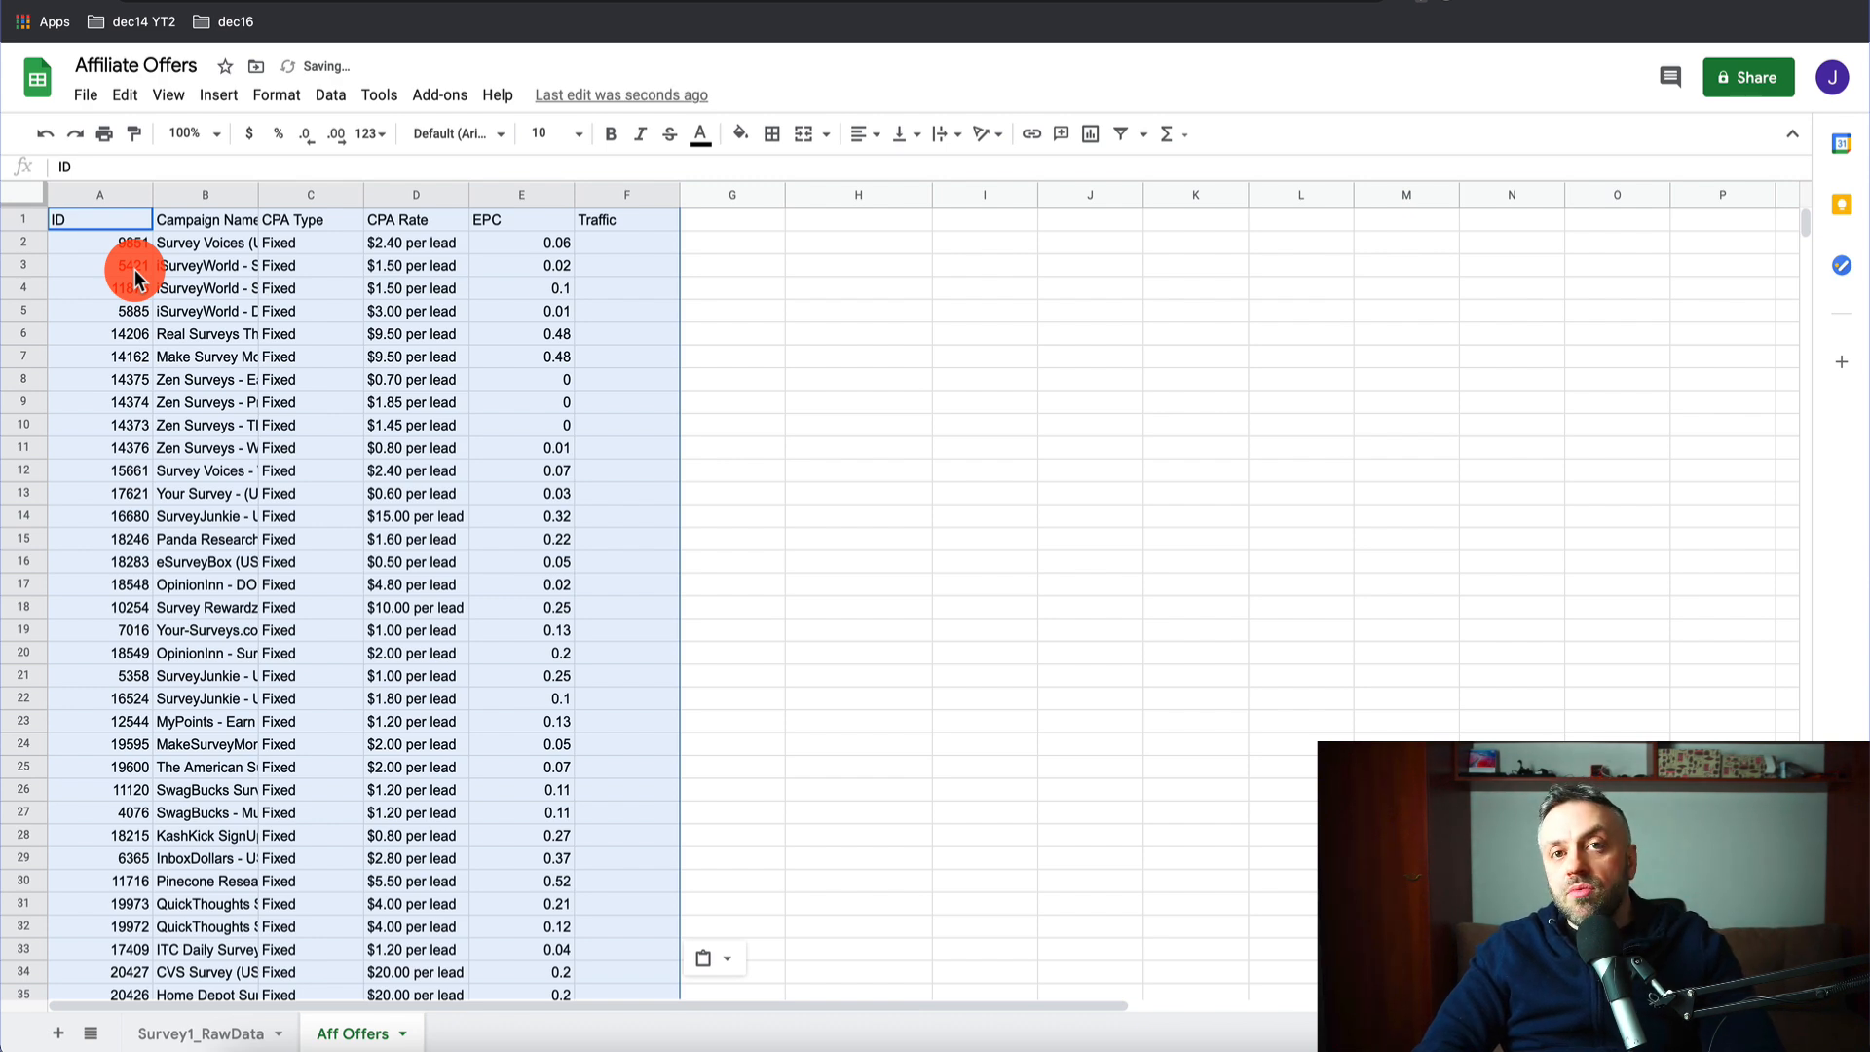
click(621, 241)
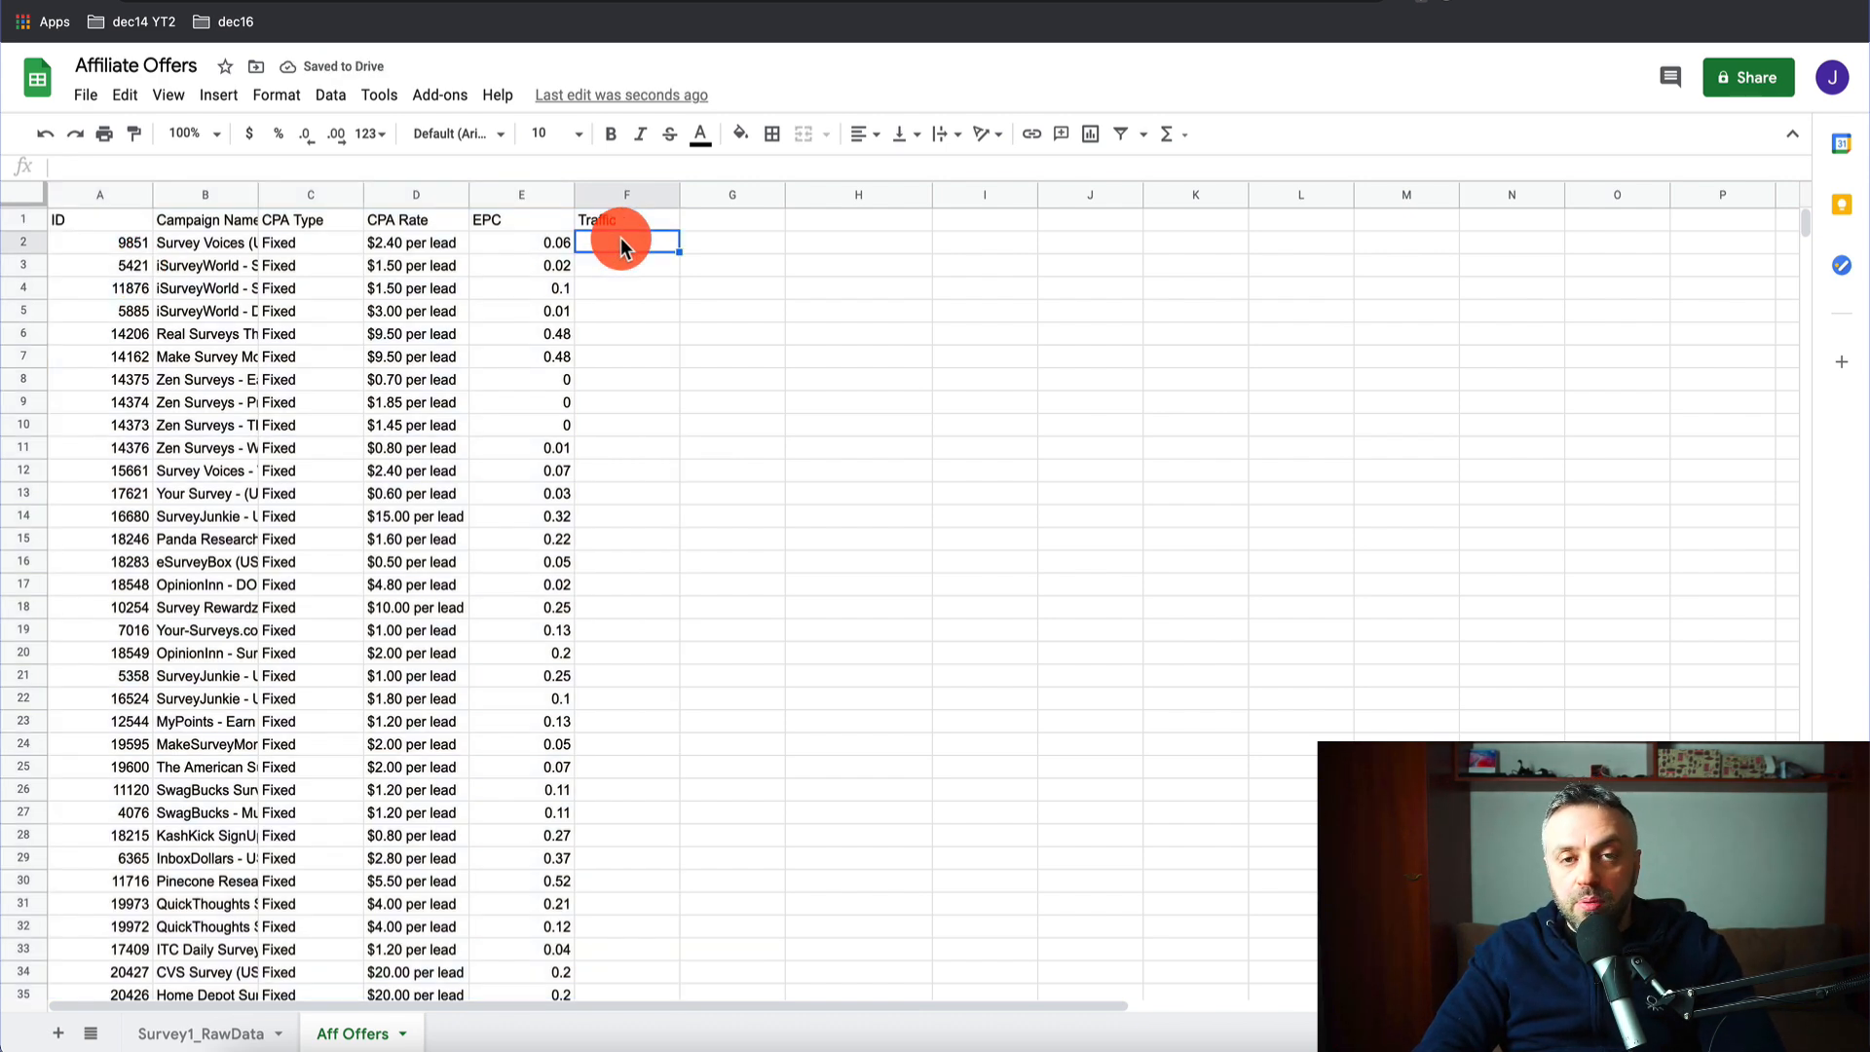
click(711, 222)
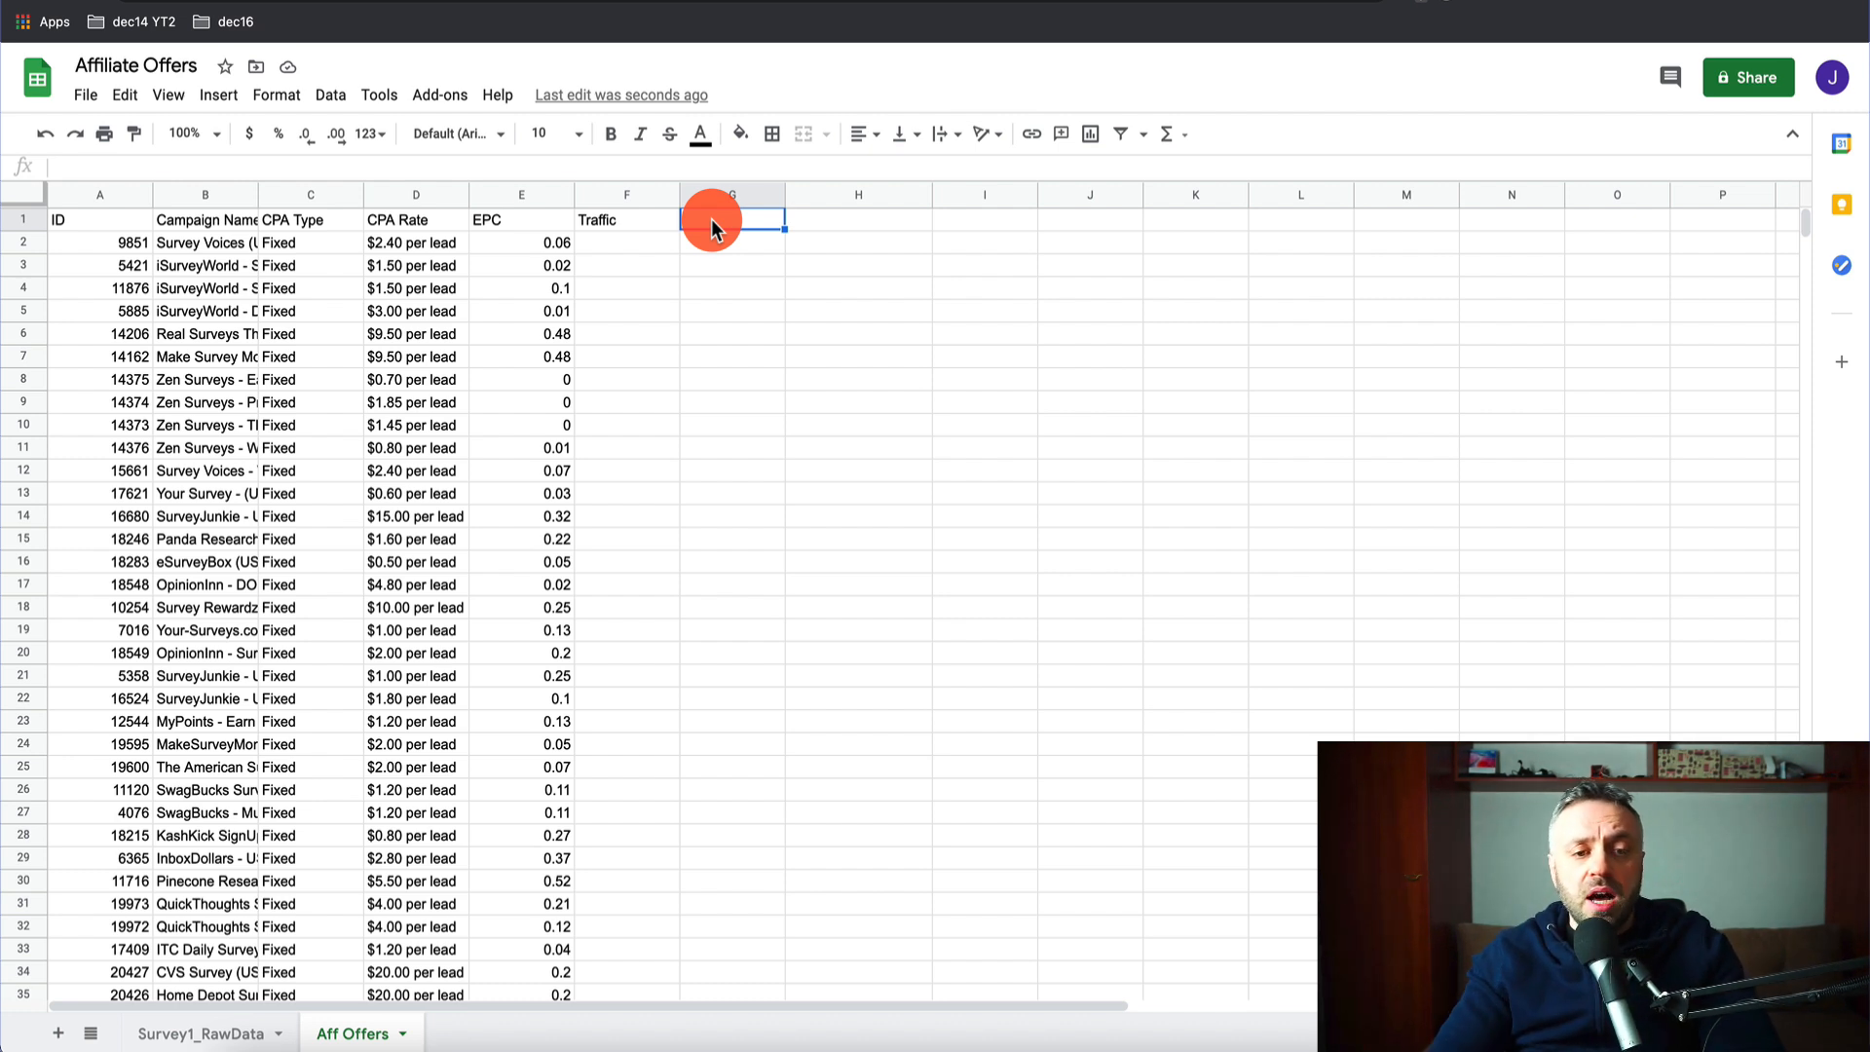
click(621, 200)
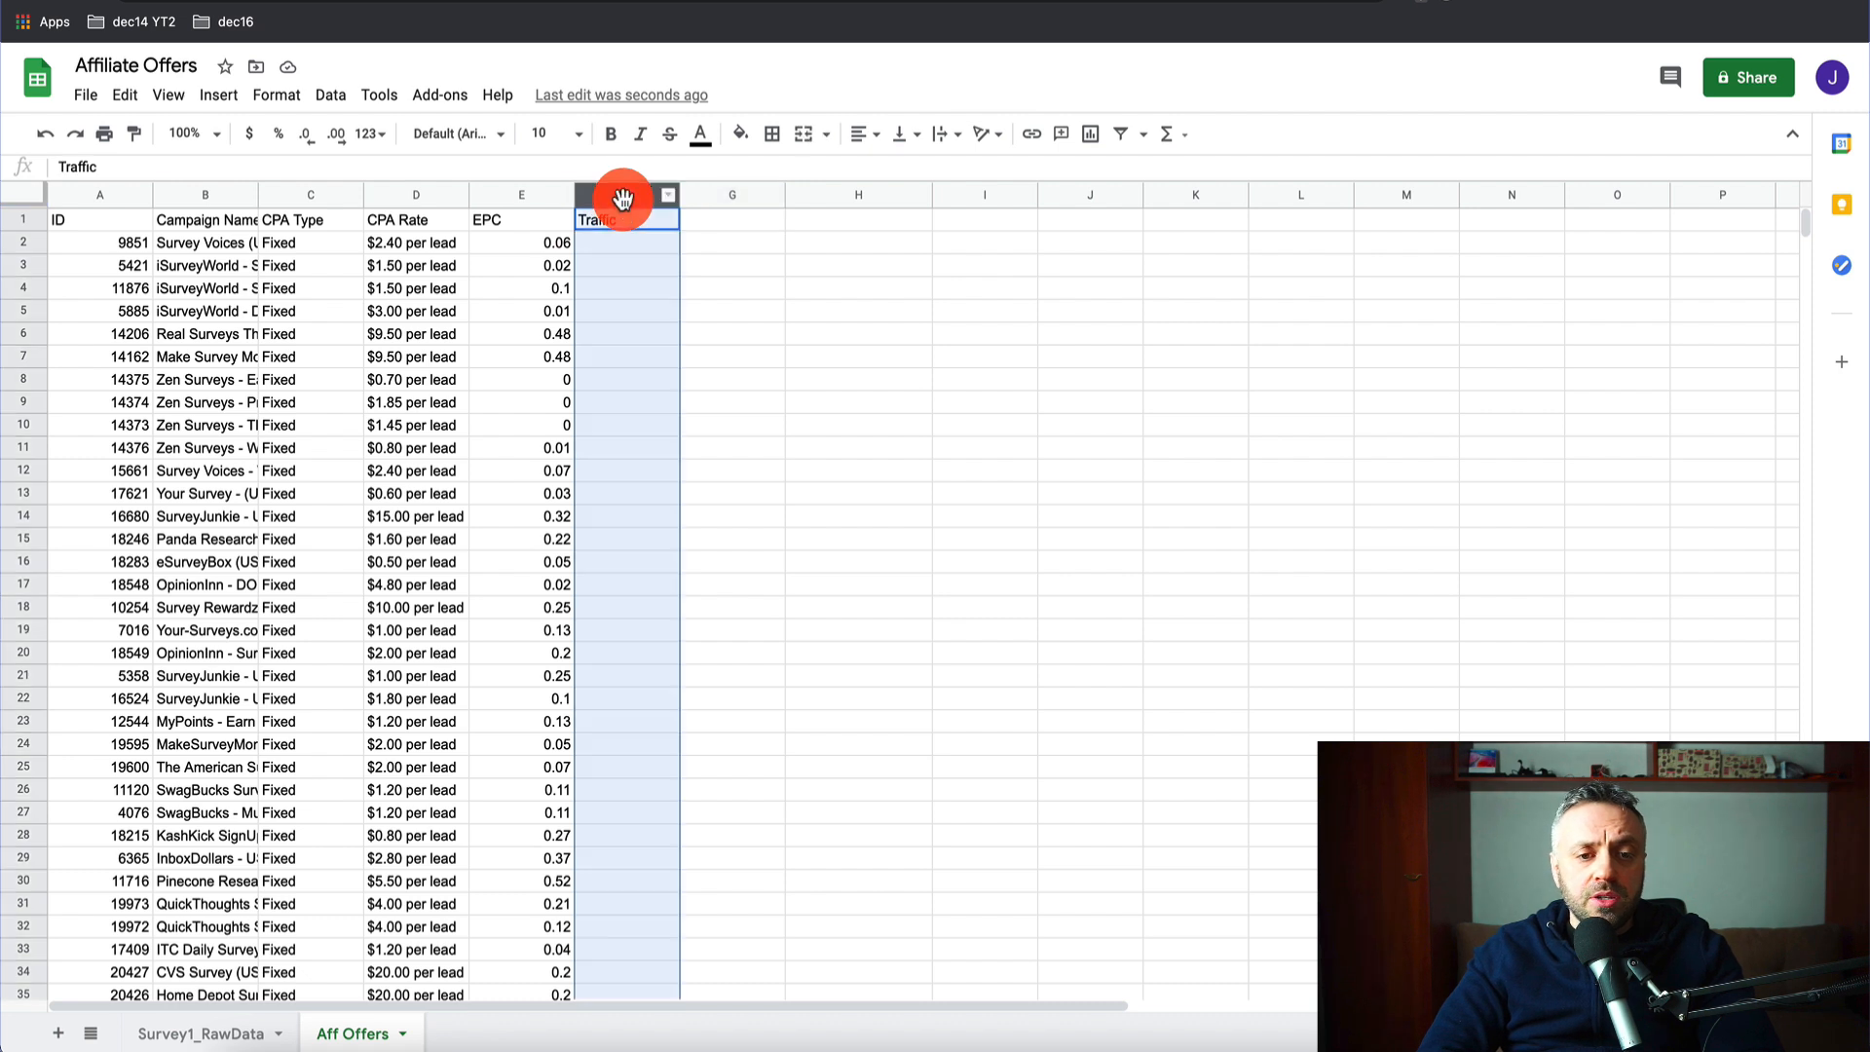
click(628, 220)
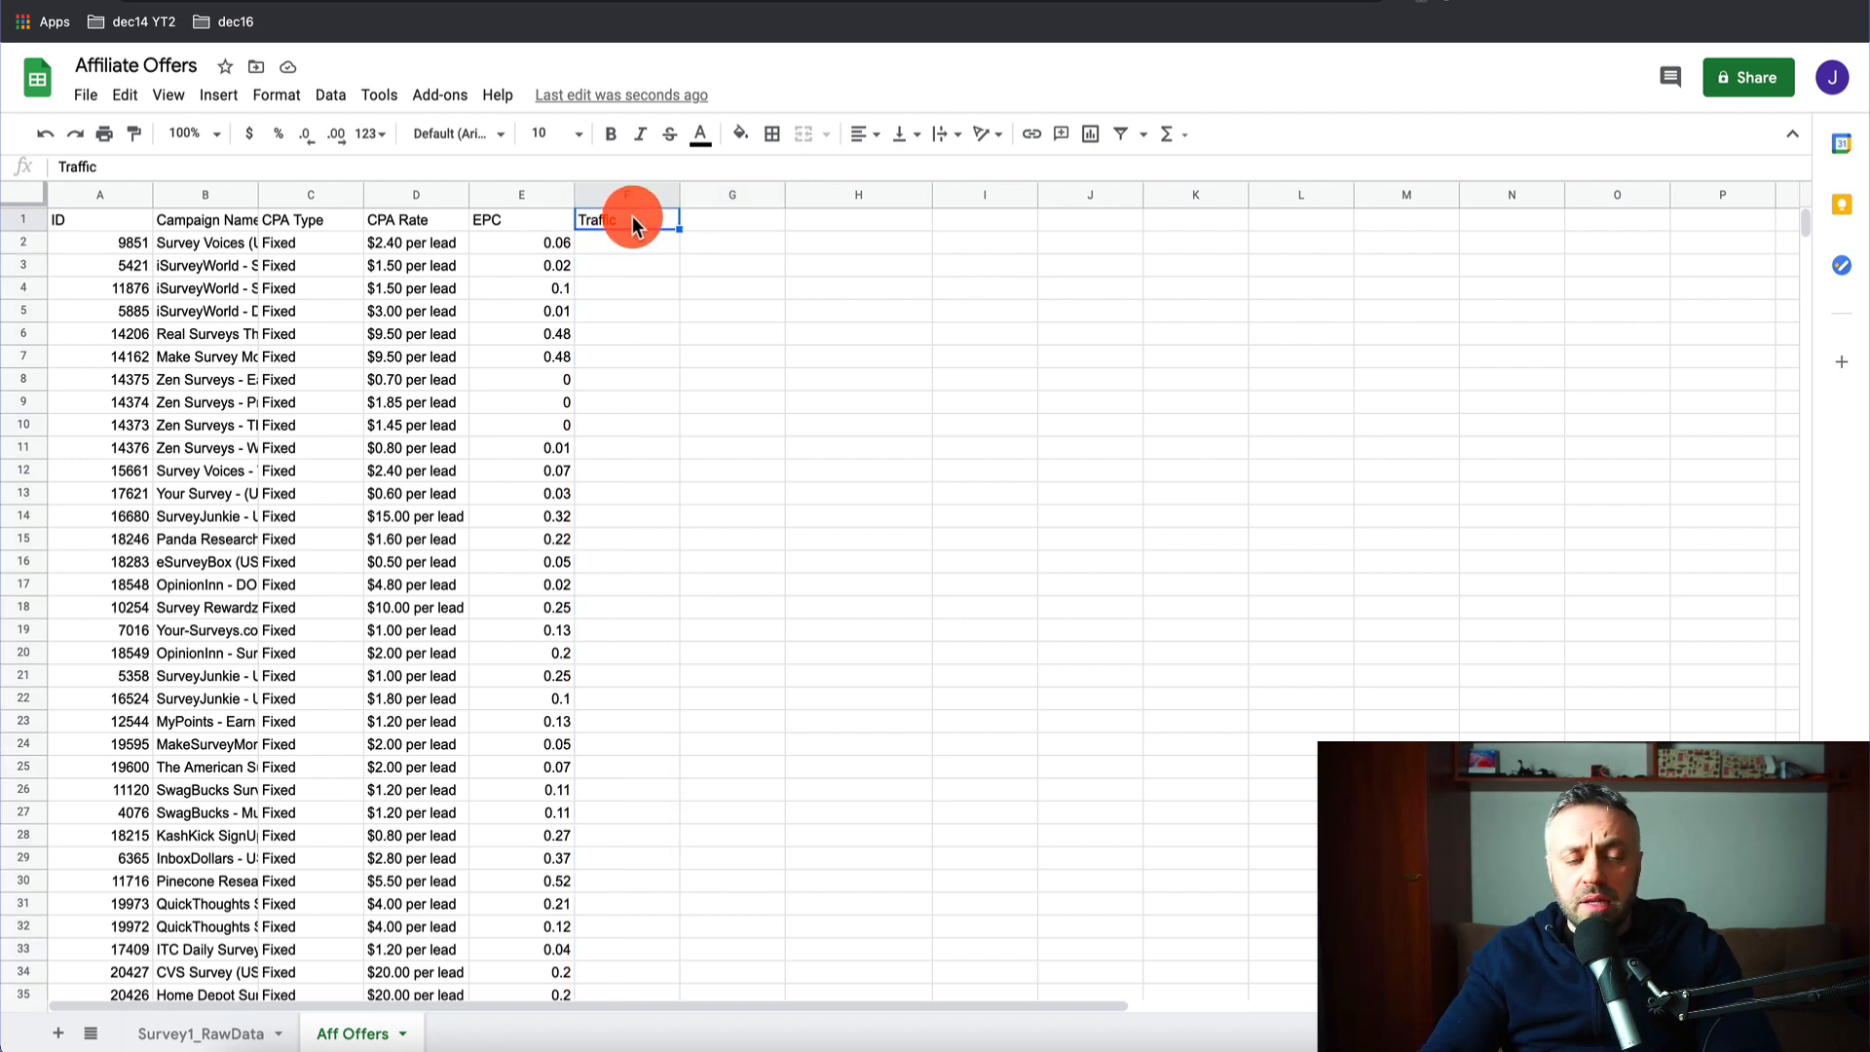
key(Delete)
text(Country)
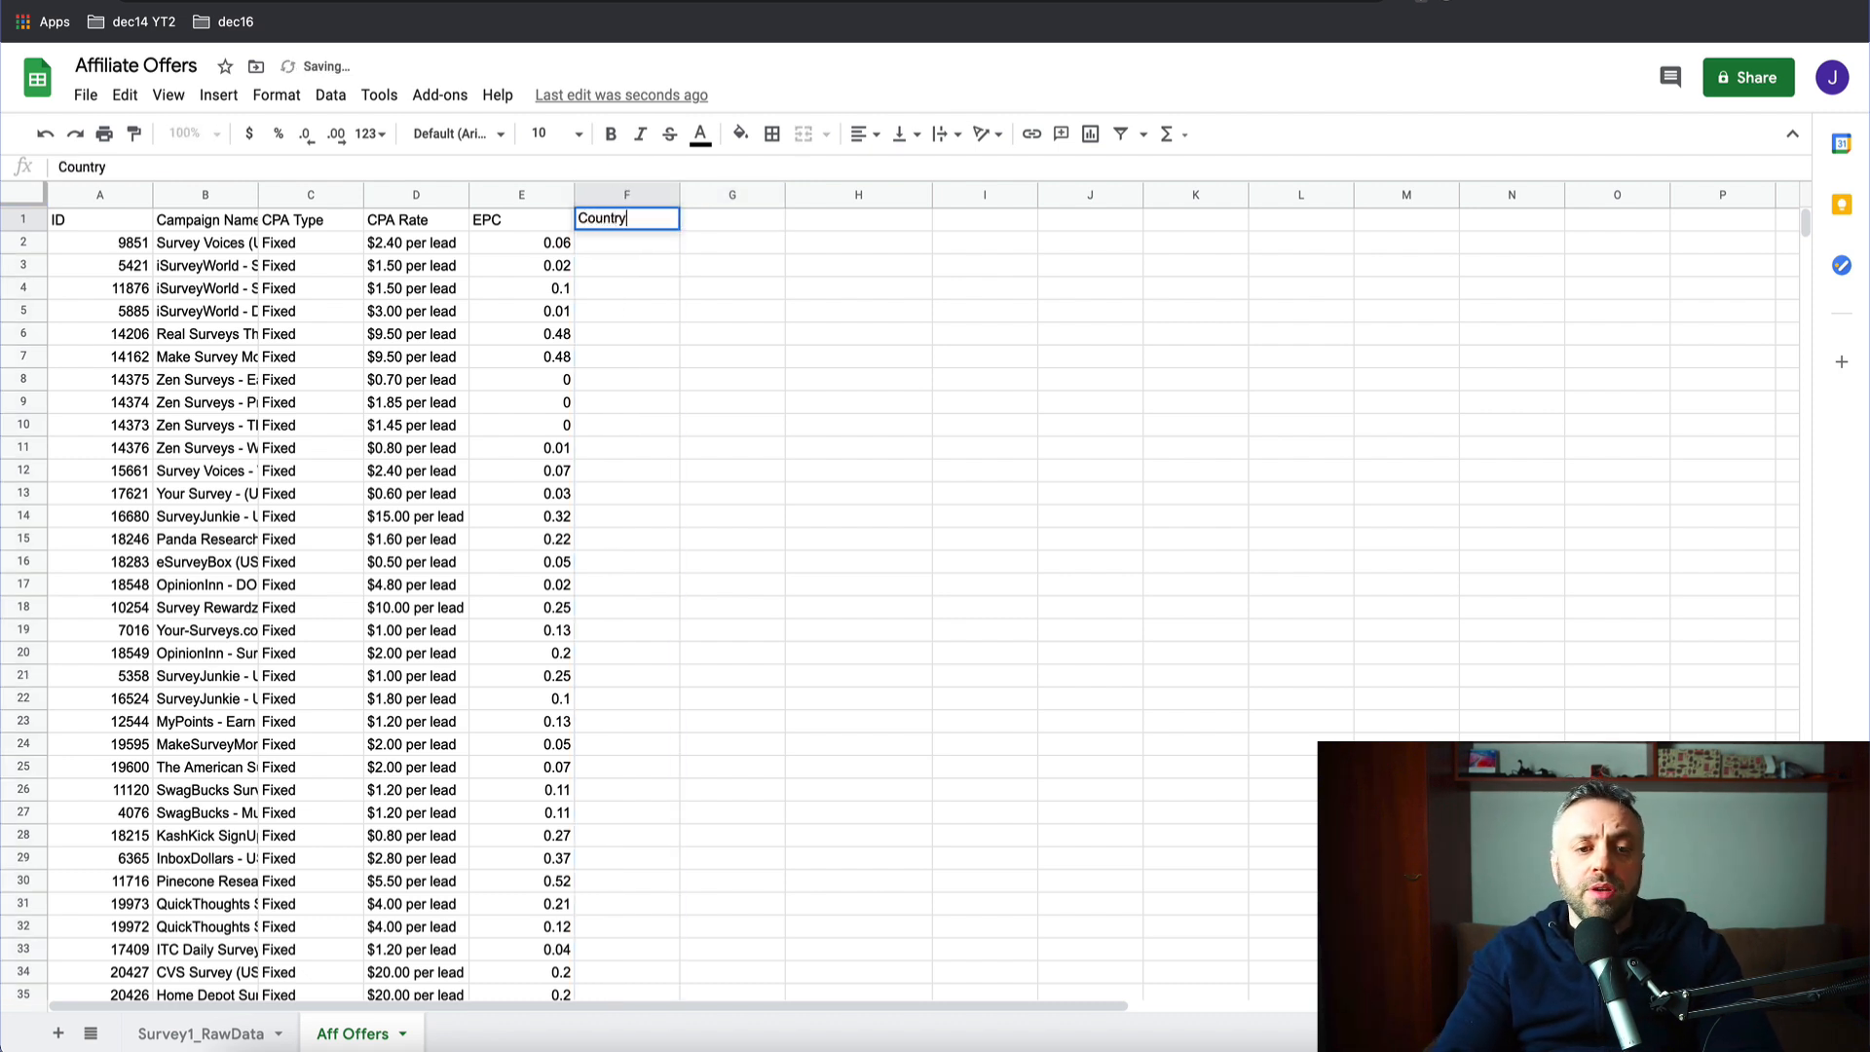
key(Return)
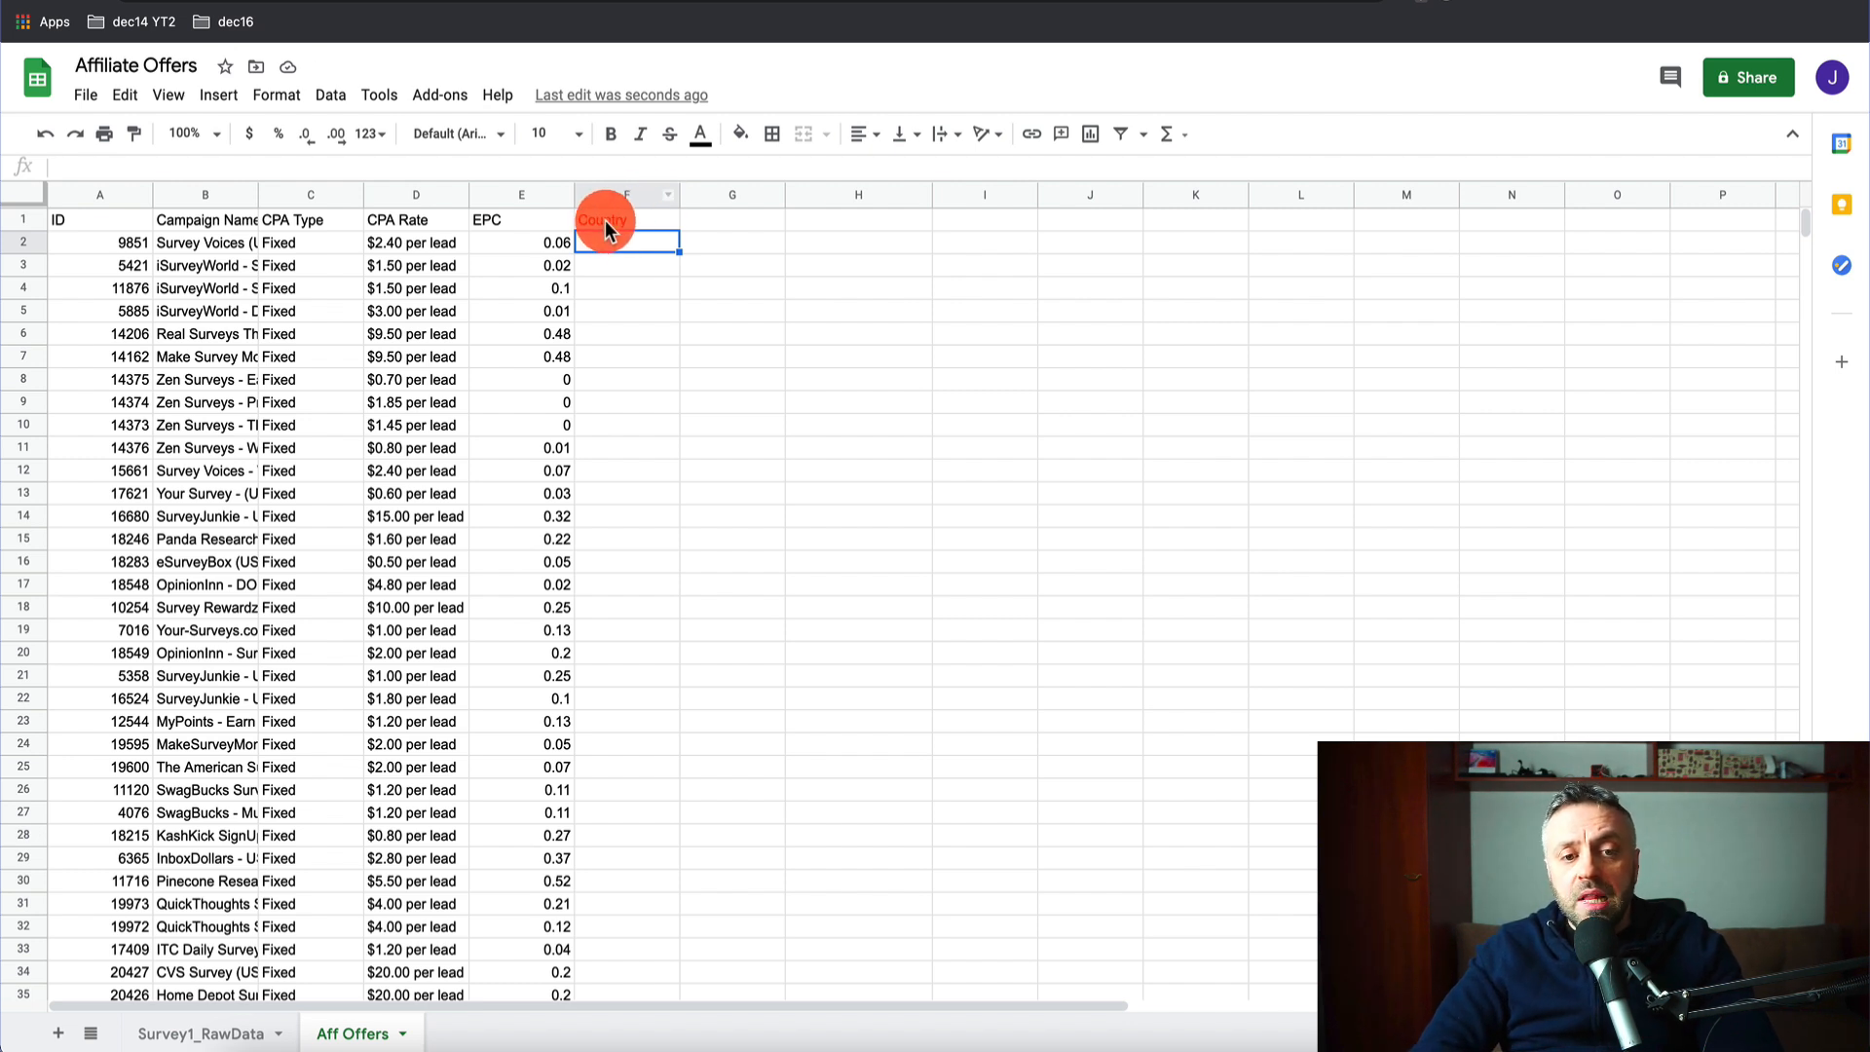
- Add a Link header in G1
click(705, 212)
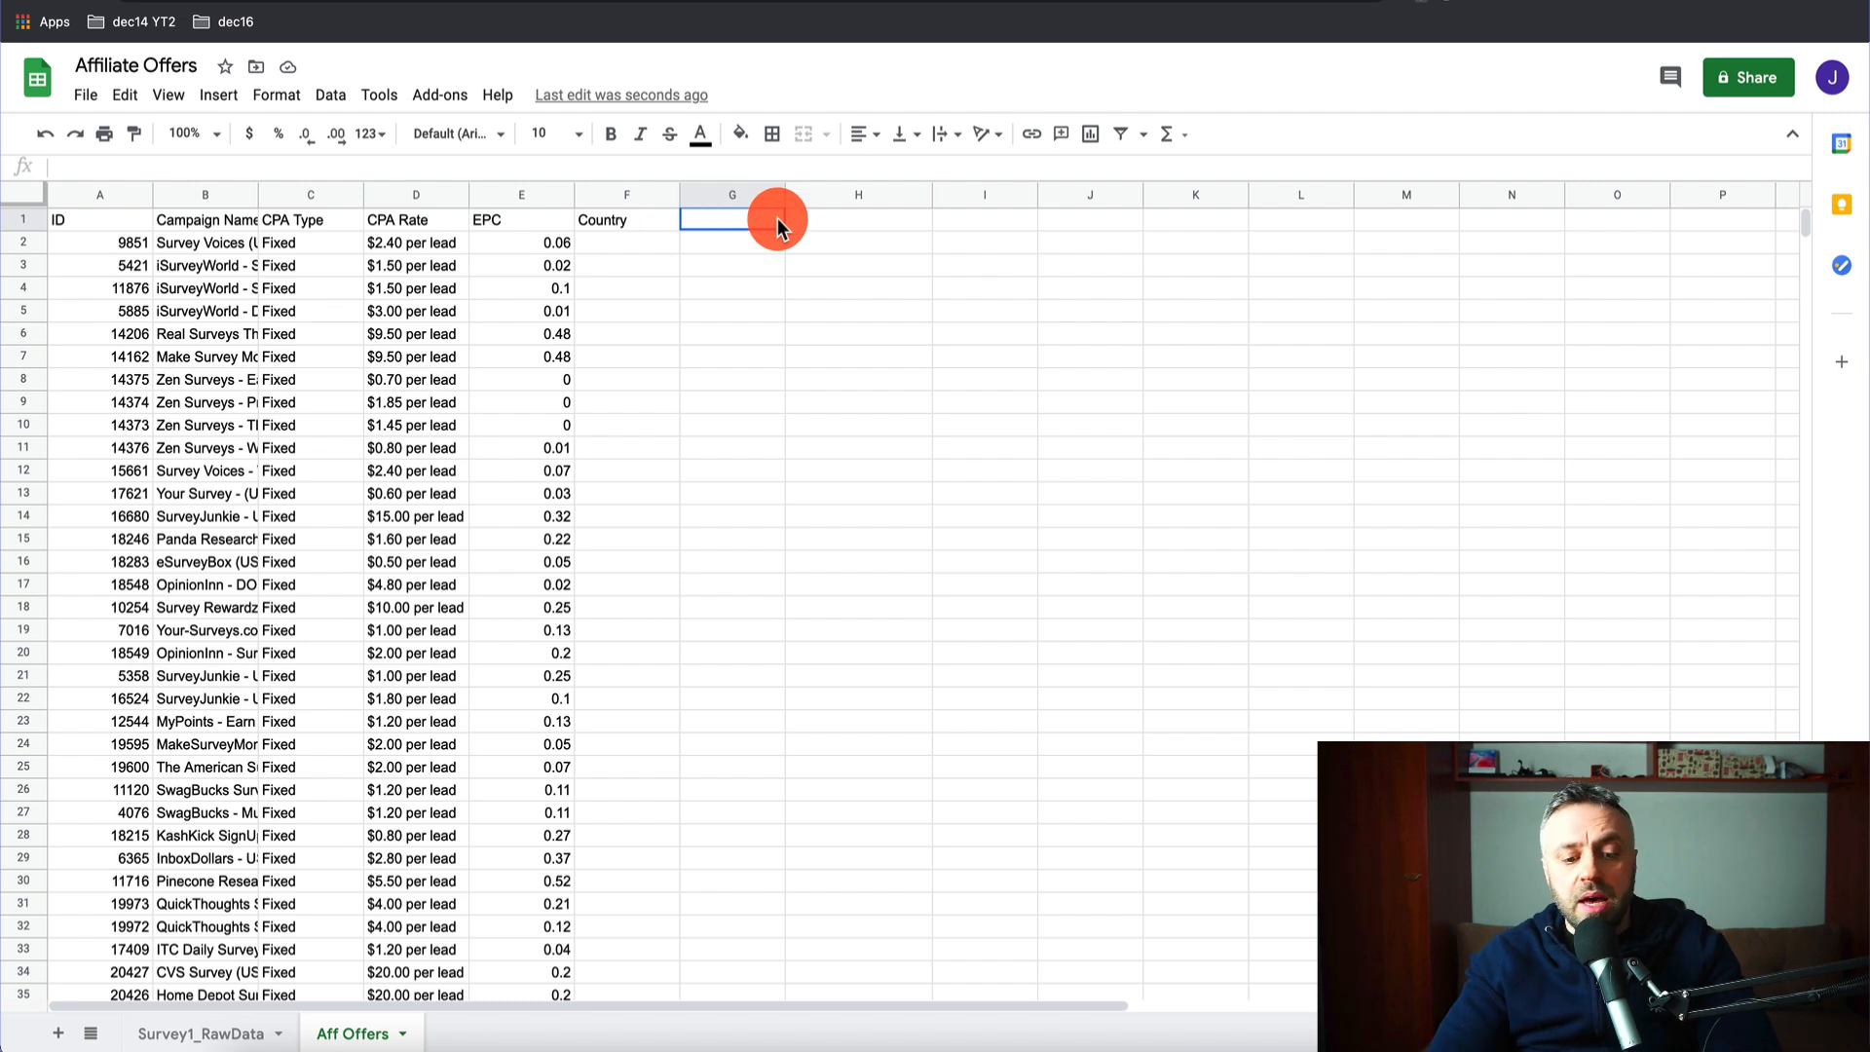
text(Link)
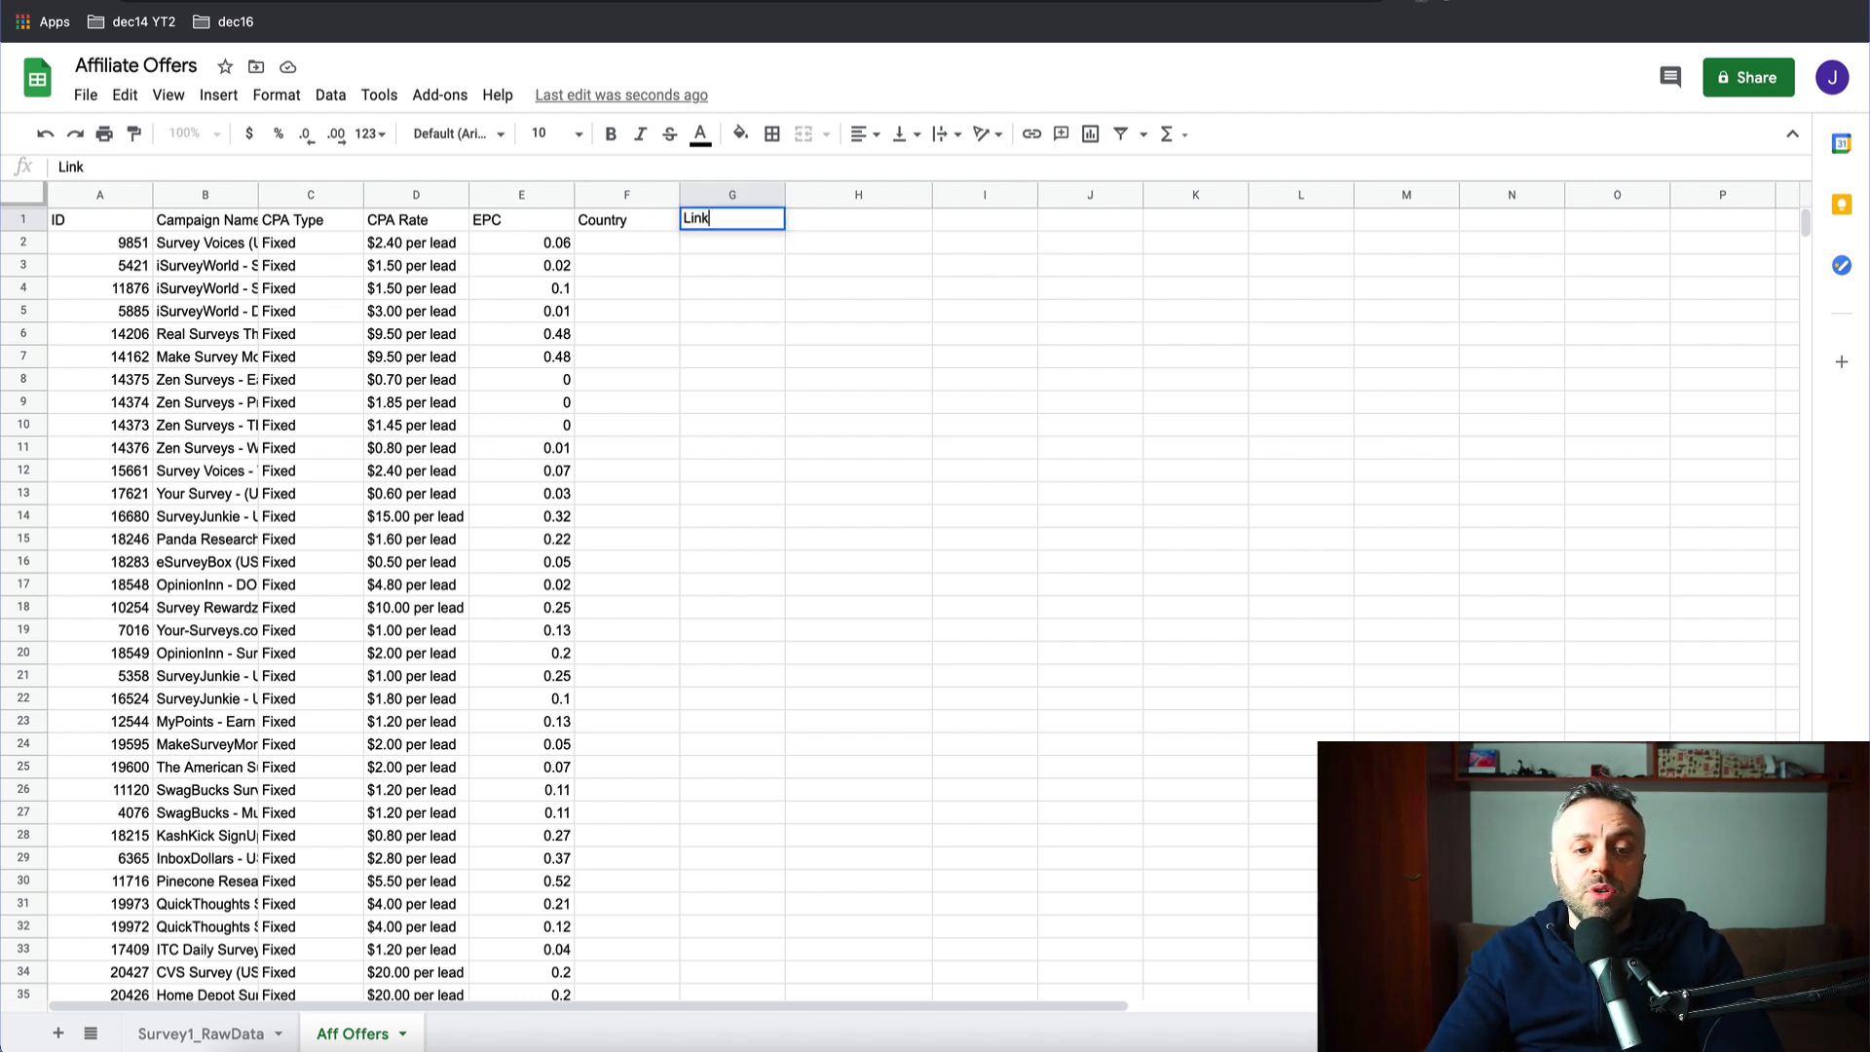
key(Return)
- Enter US in F2 and fill it down the whole Country column
click(641, 241)
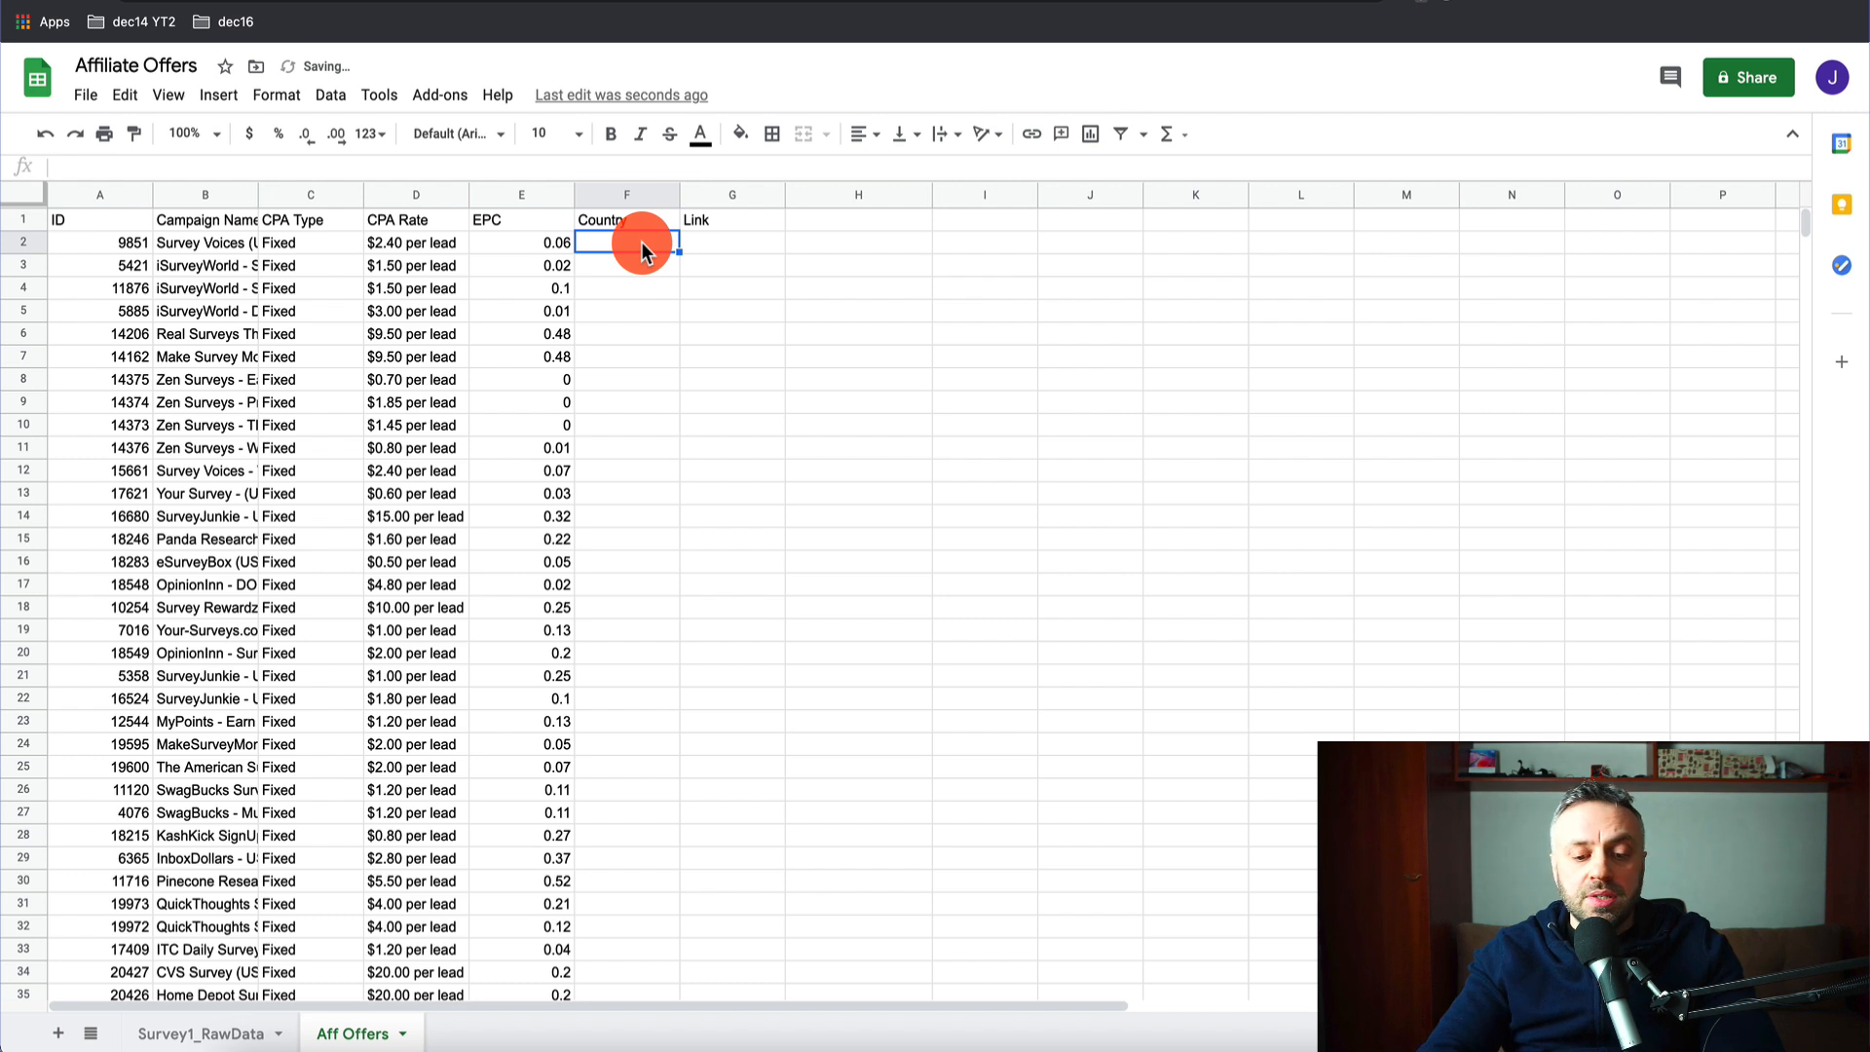
text(US)
key(Return)
click(622, 242)
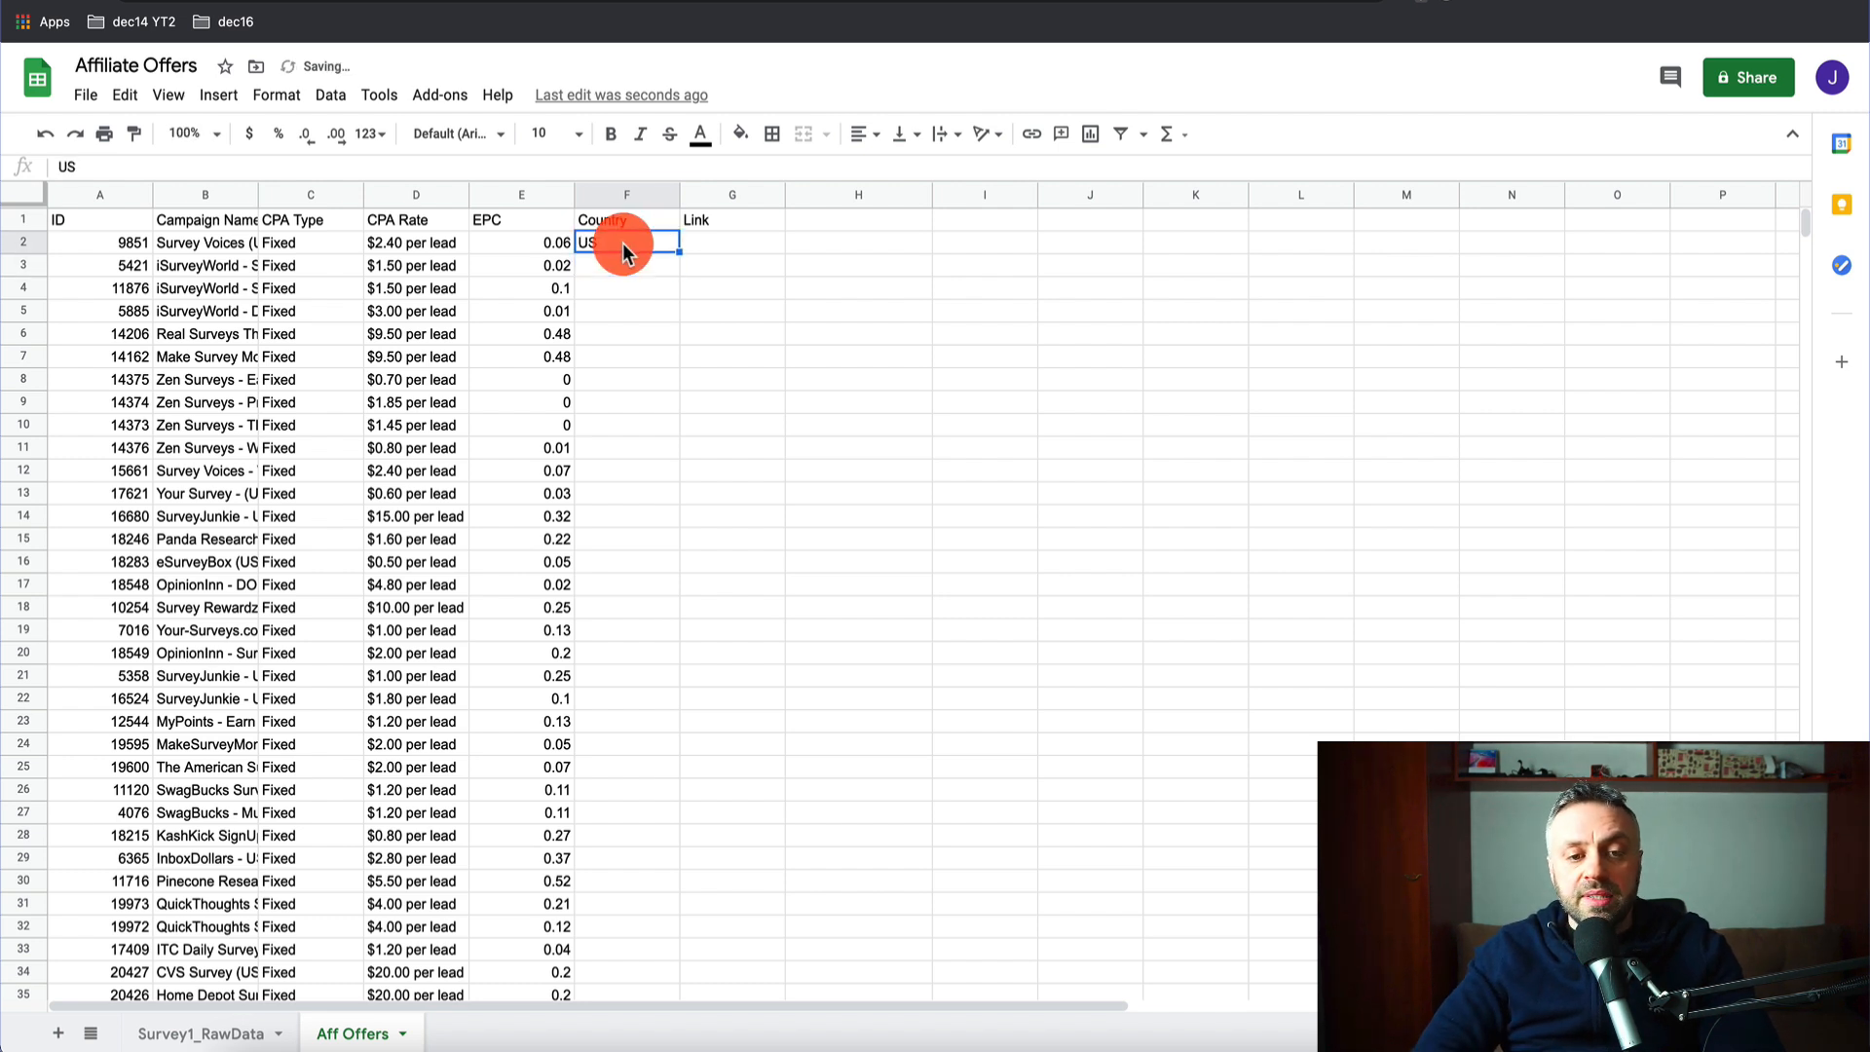
double_click(678, 251)
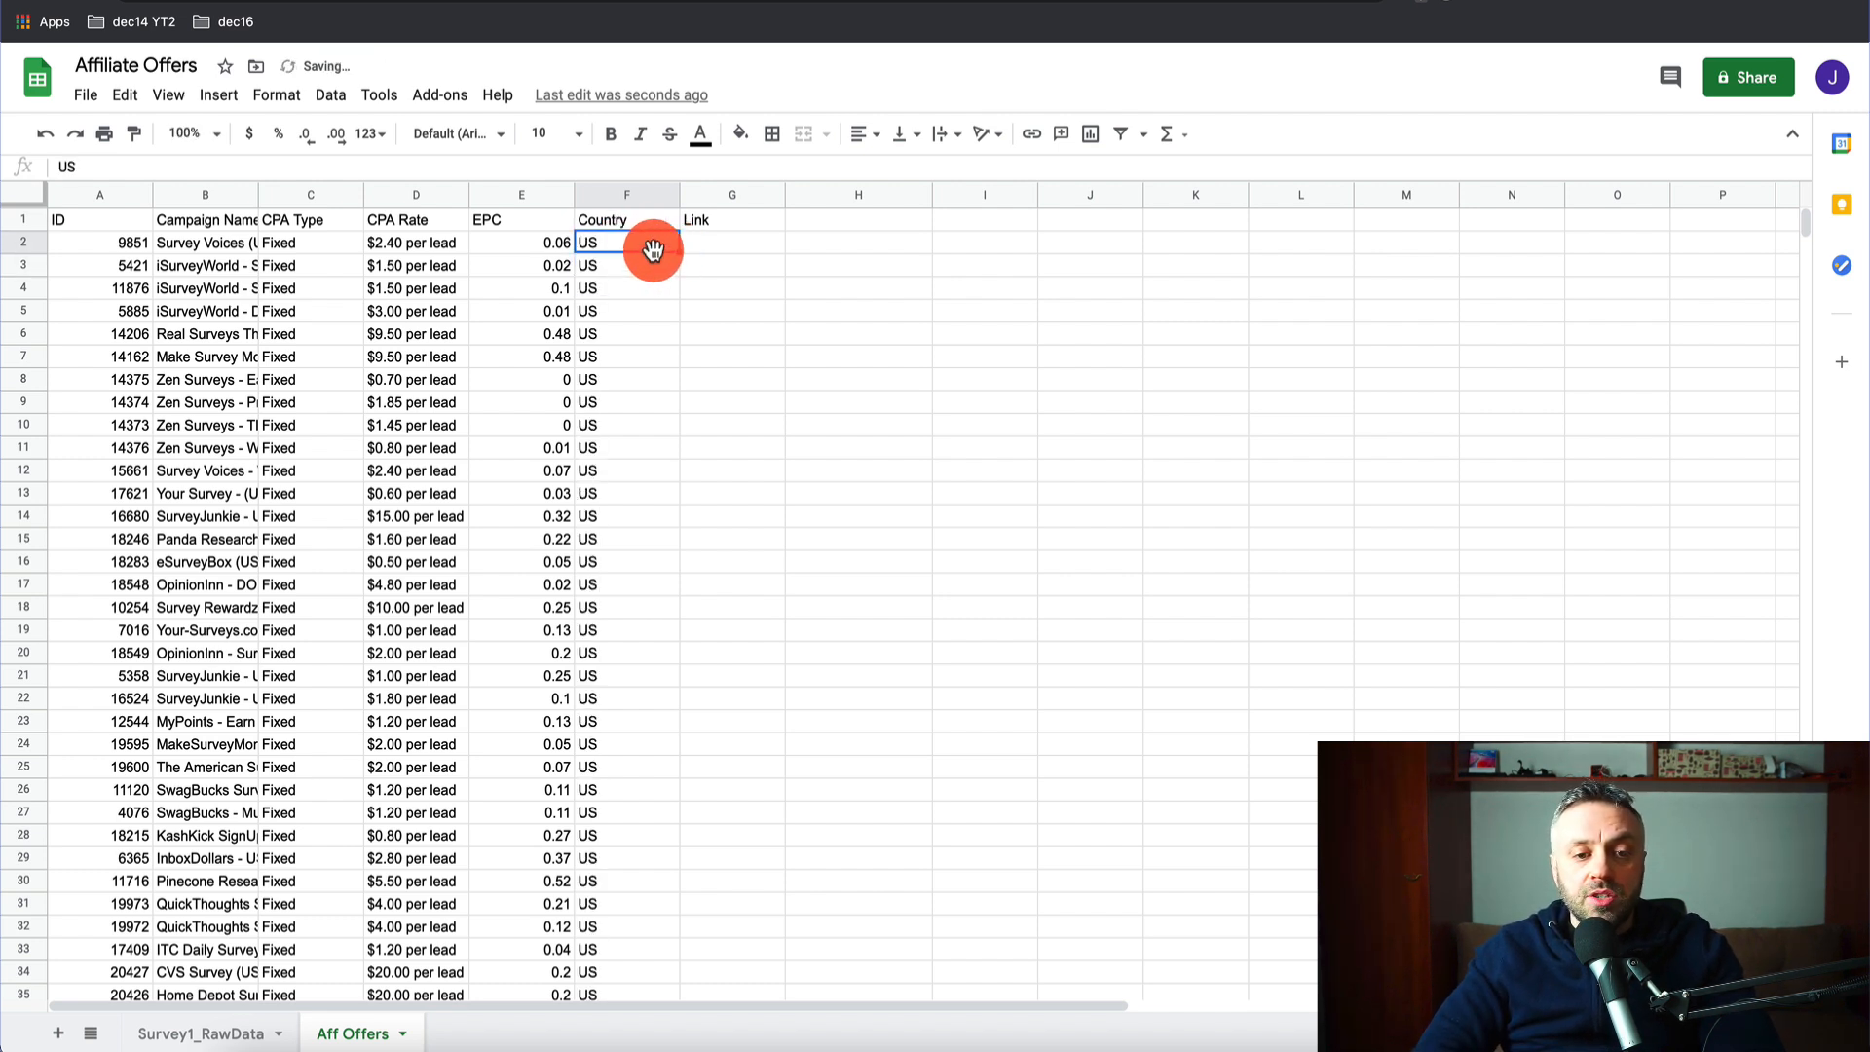
scroll(648, 658, down, 4)
scroll(648, 661, down, 3)
scroll(648, 661, up, 7)
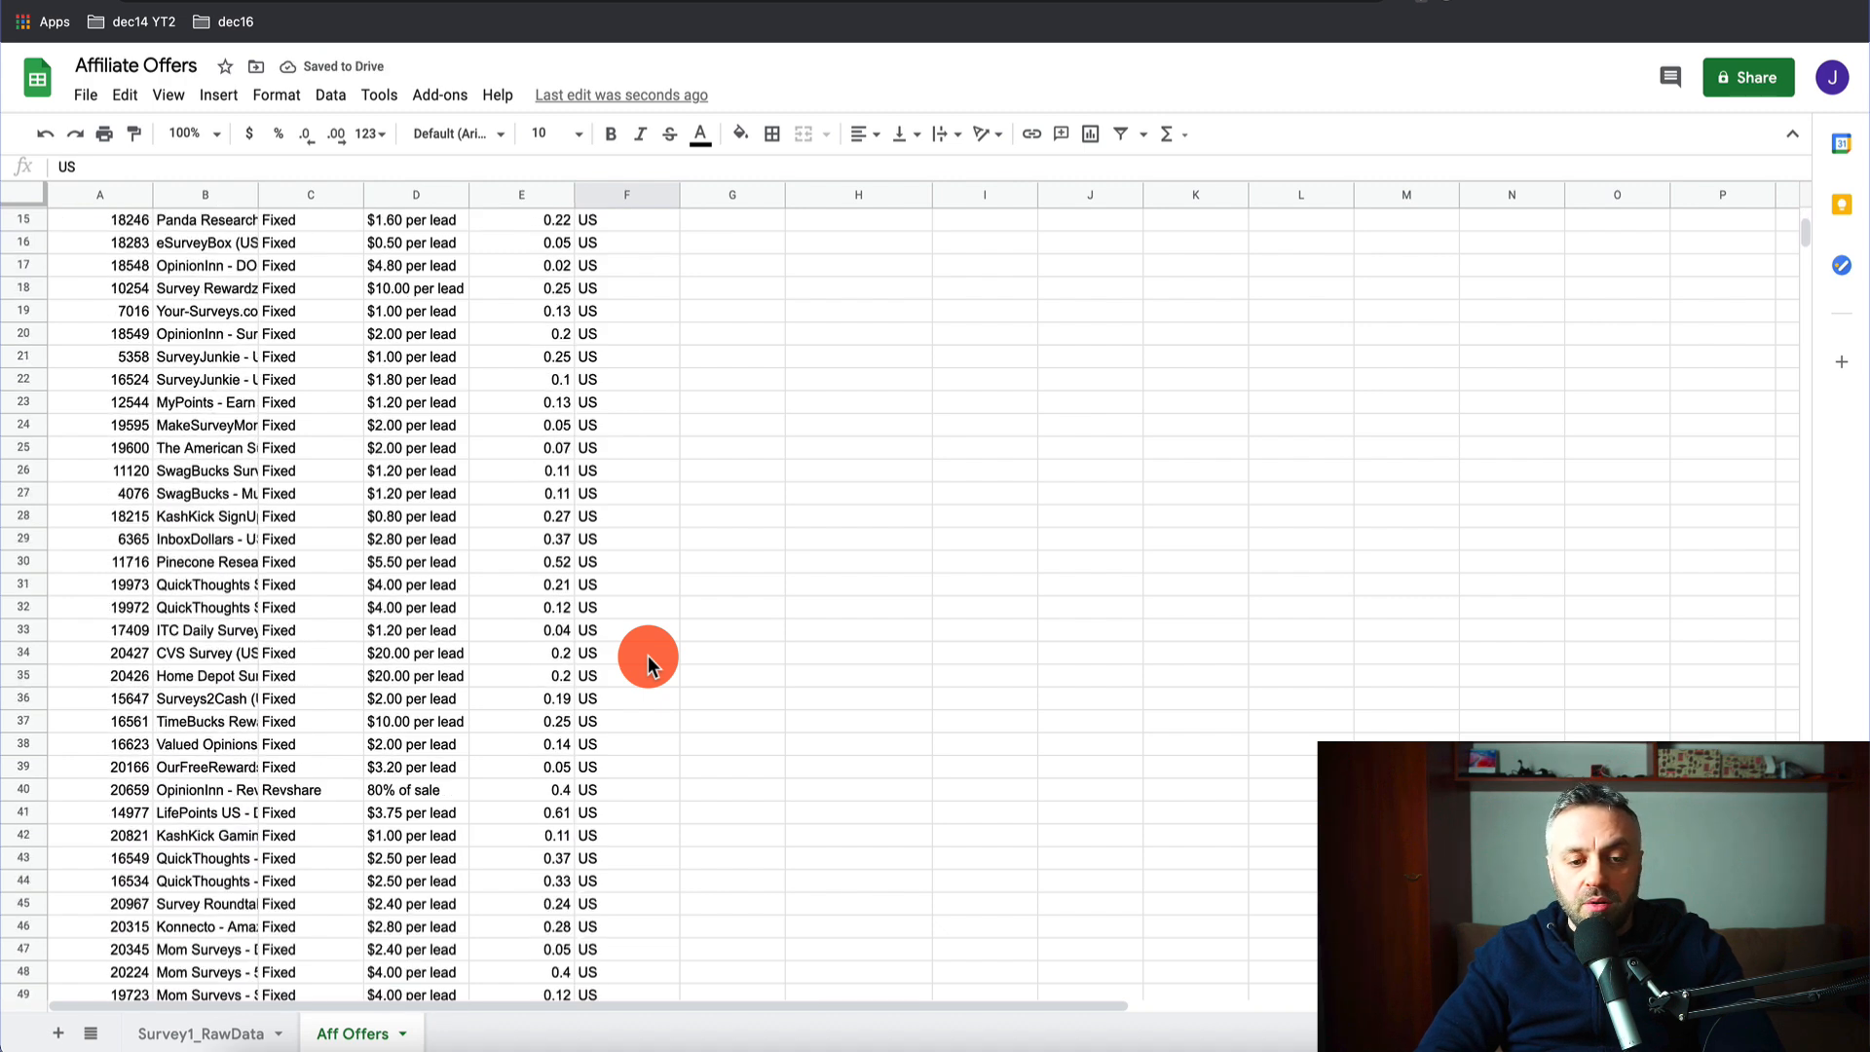
click(756, 259)
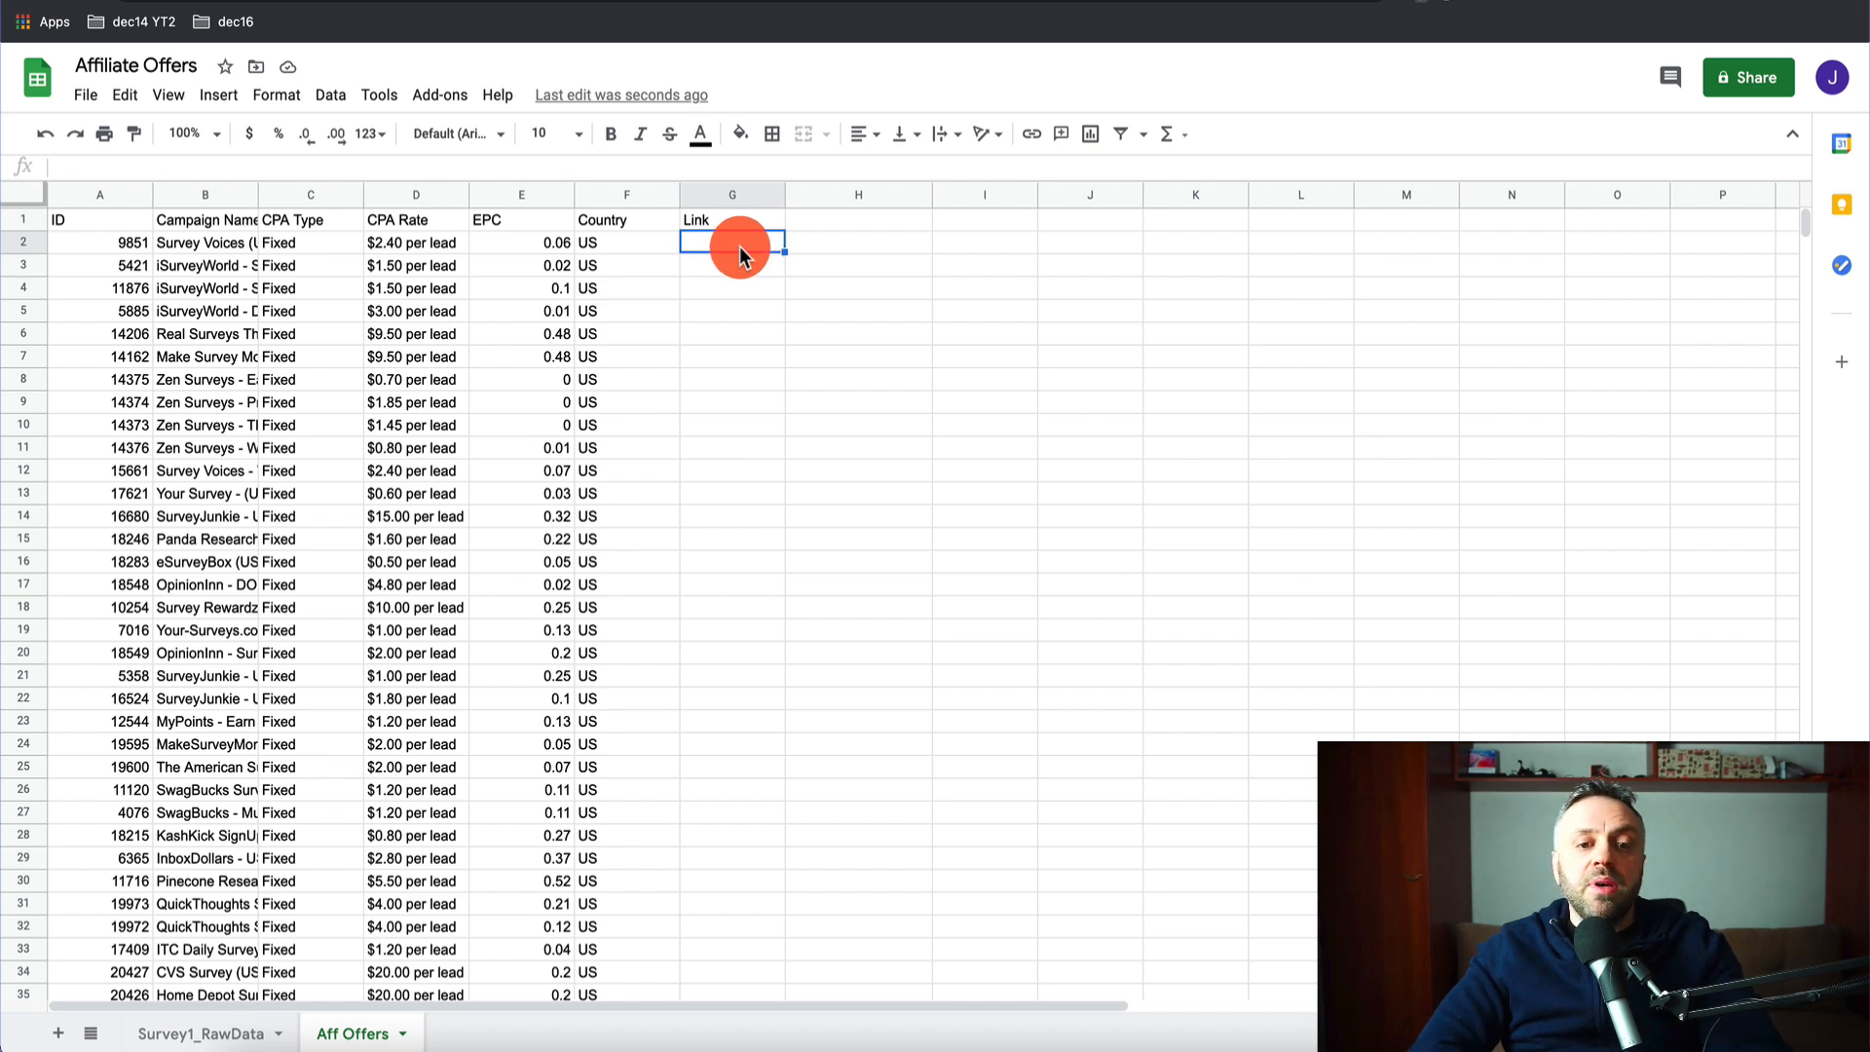
text(https://)
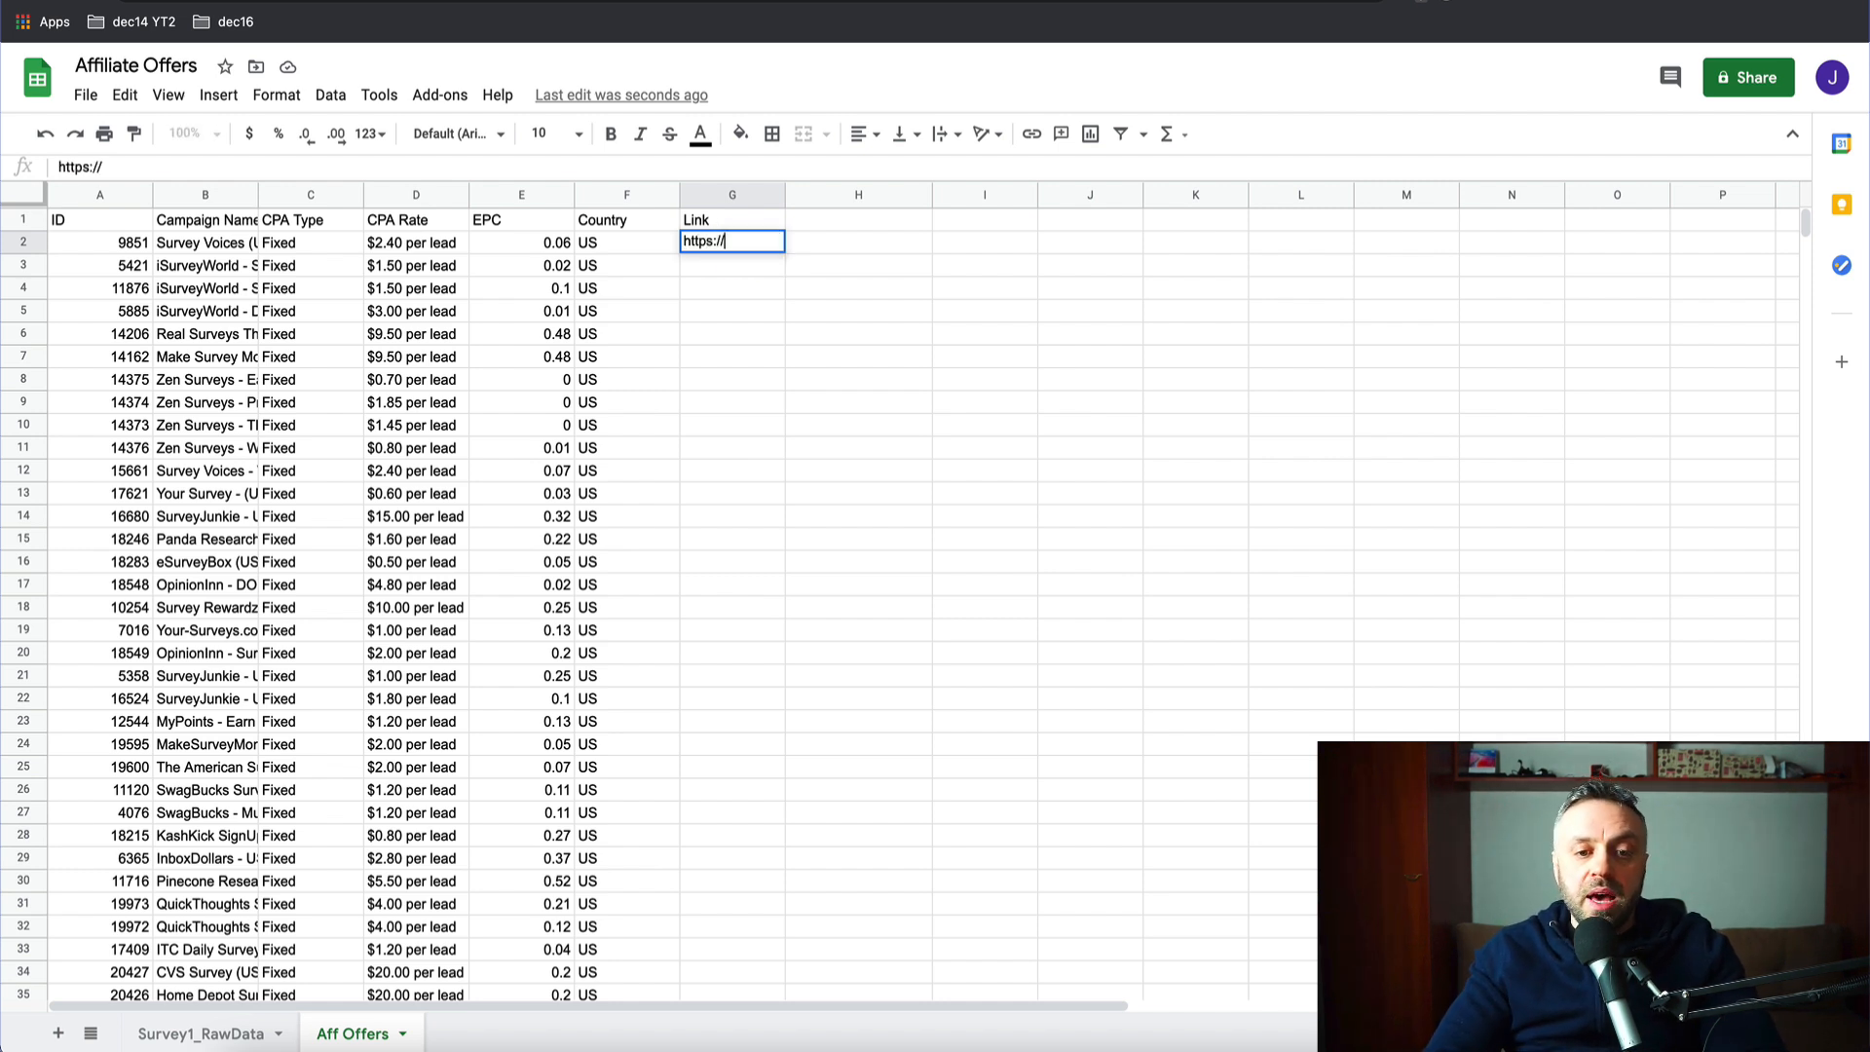
text(maxbounty.com)
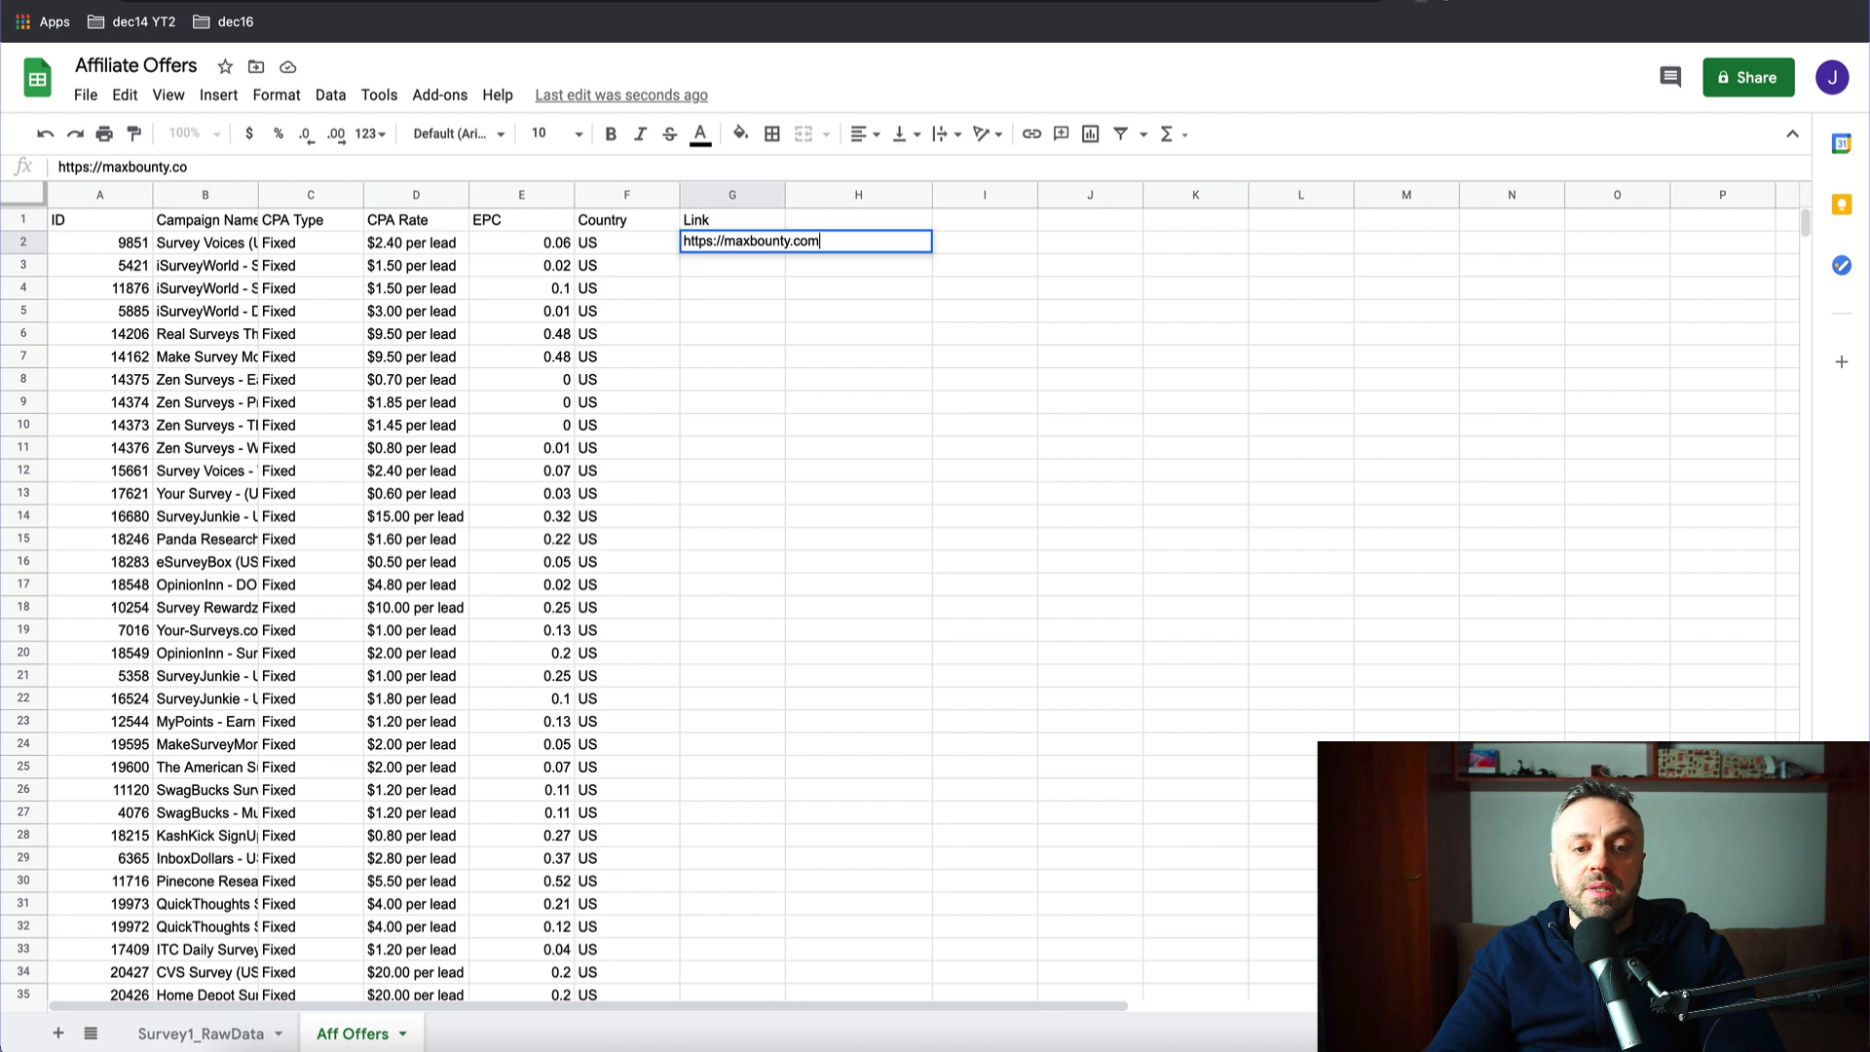
key(Return)
drag(785, 192, 826, 192)
mouse_move(778, 245)
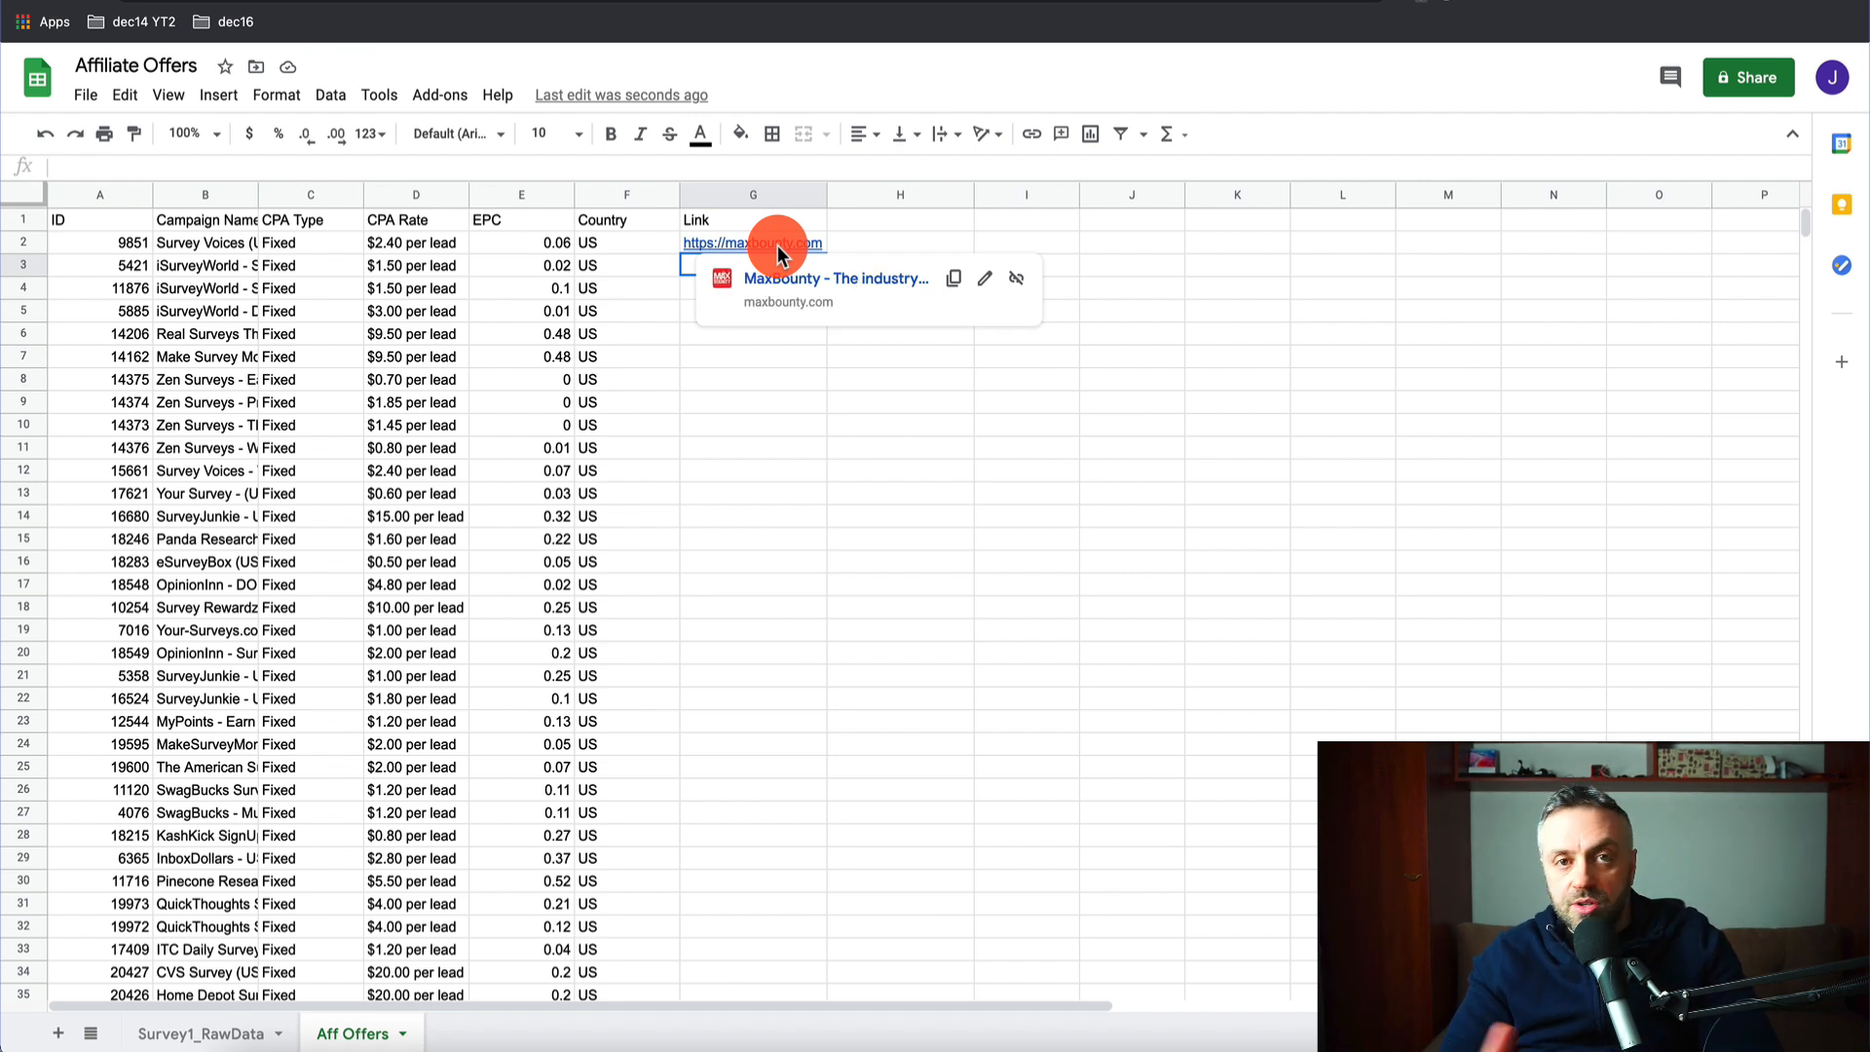
click(796, 222)
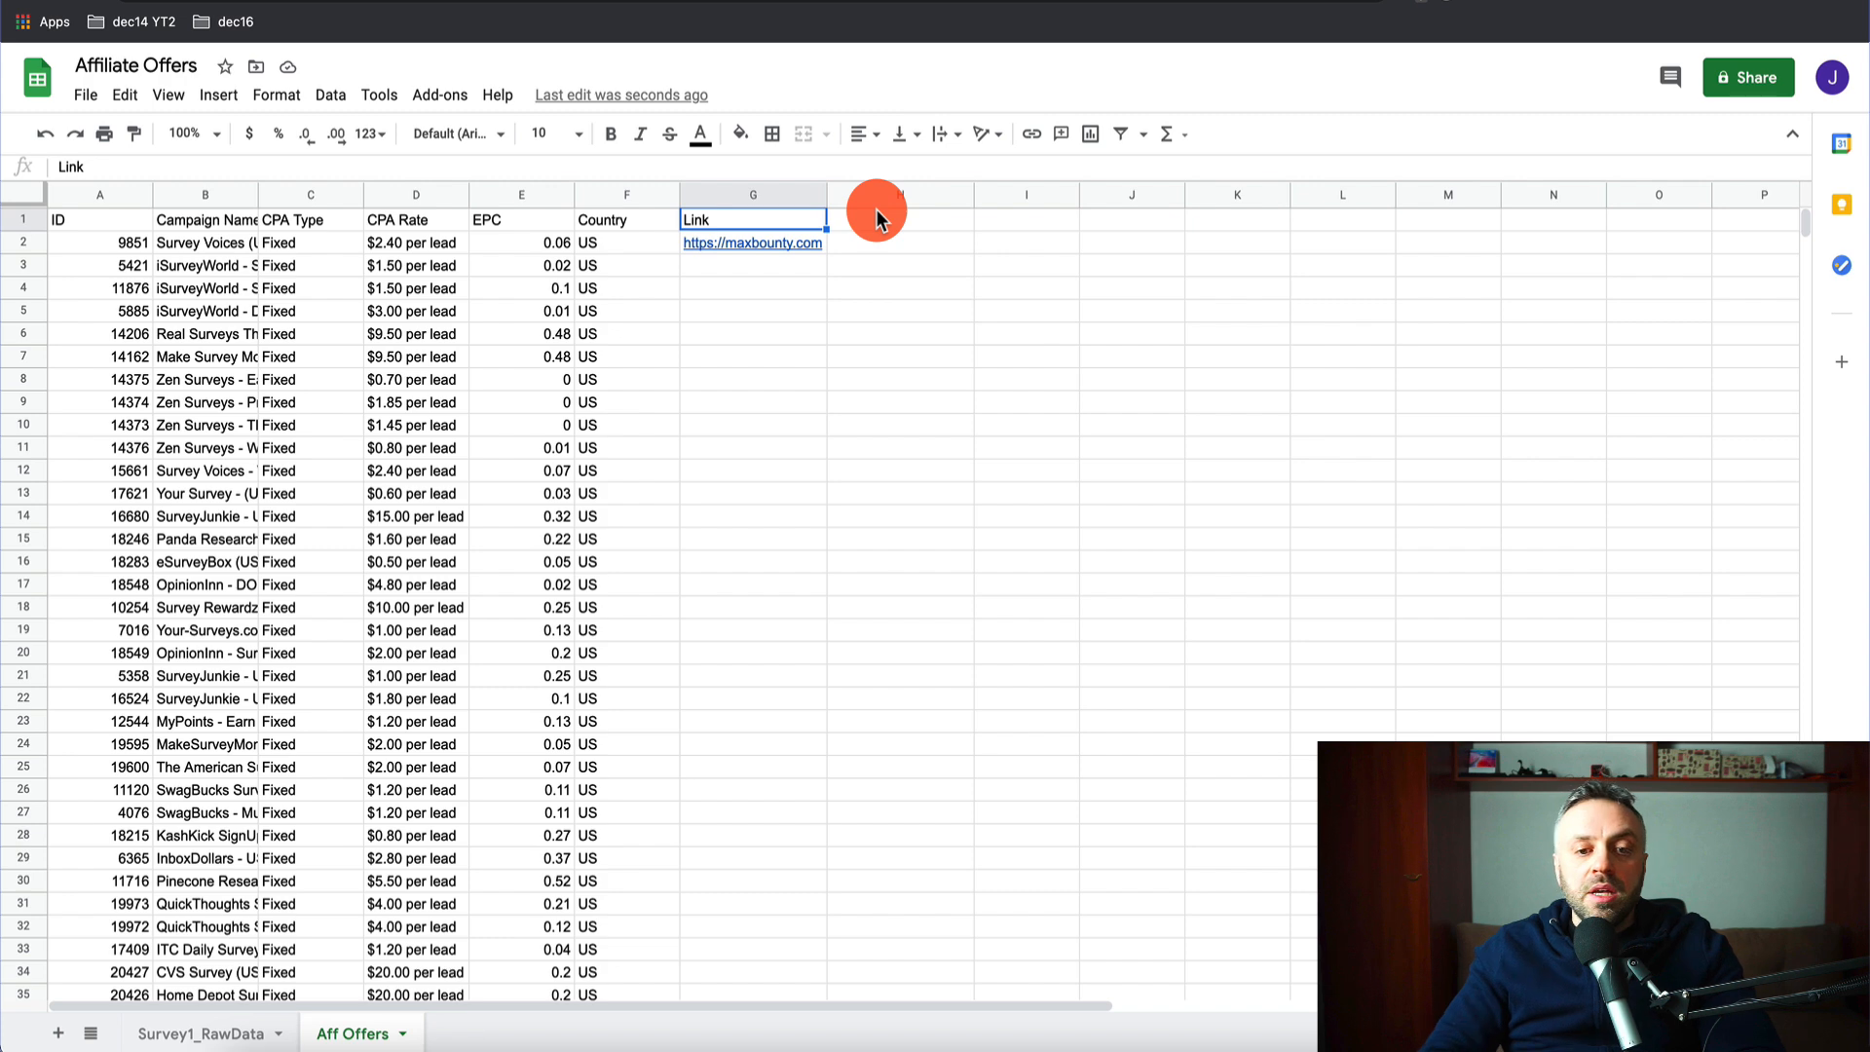
key(Down)
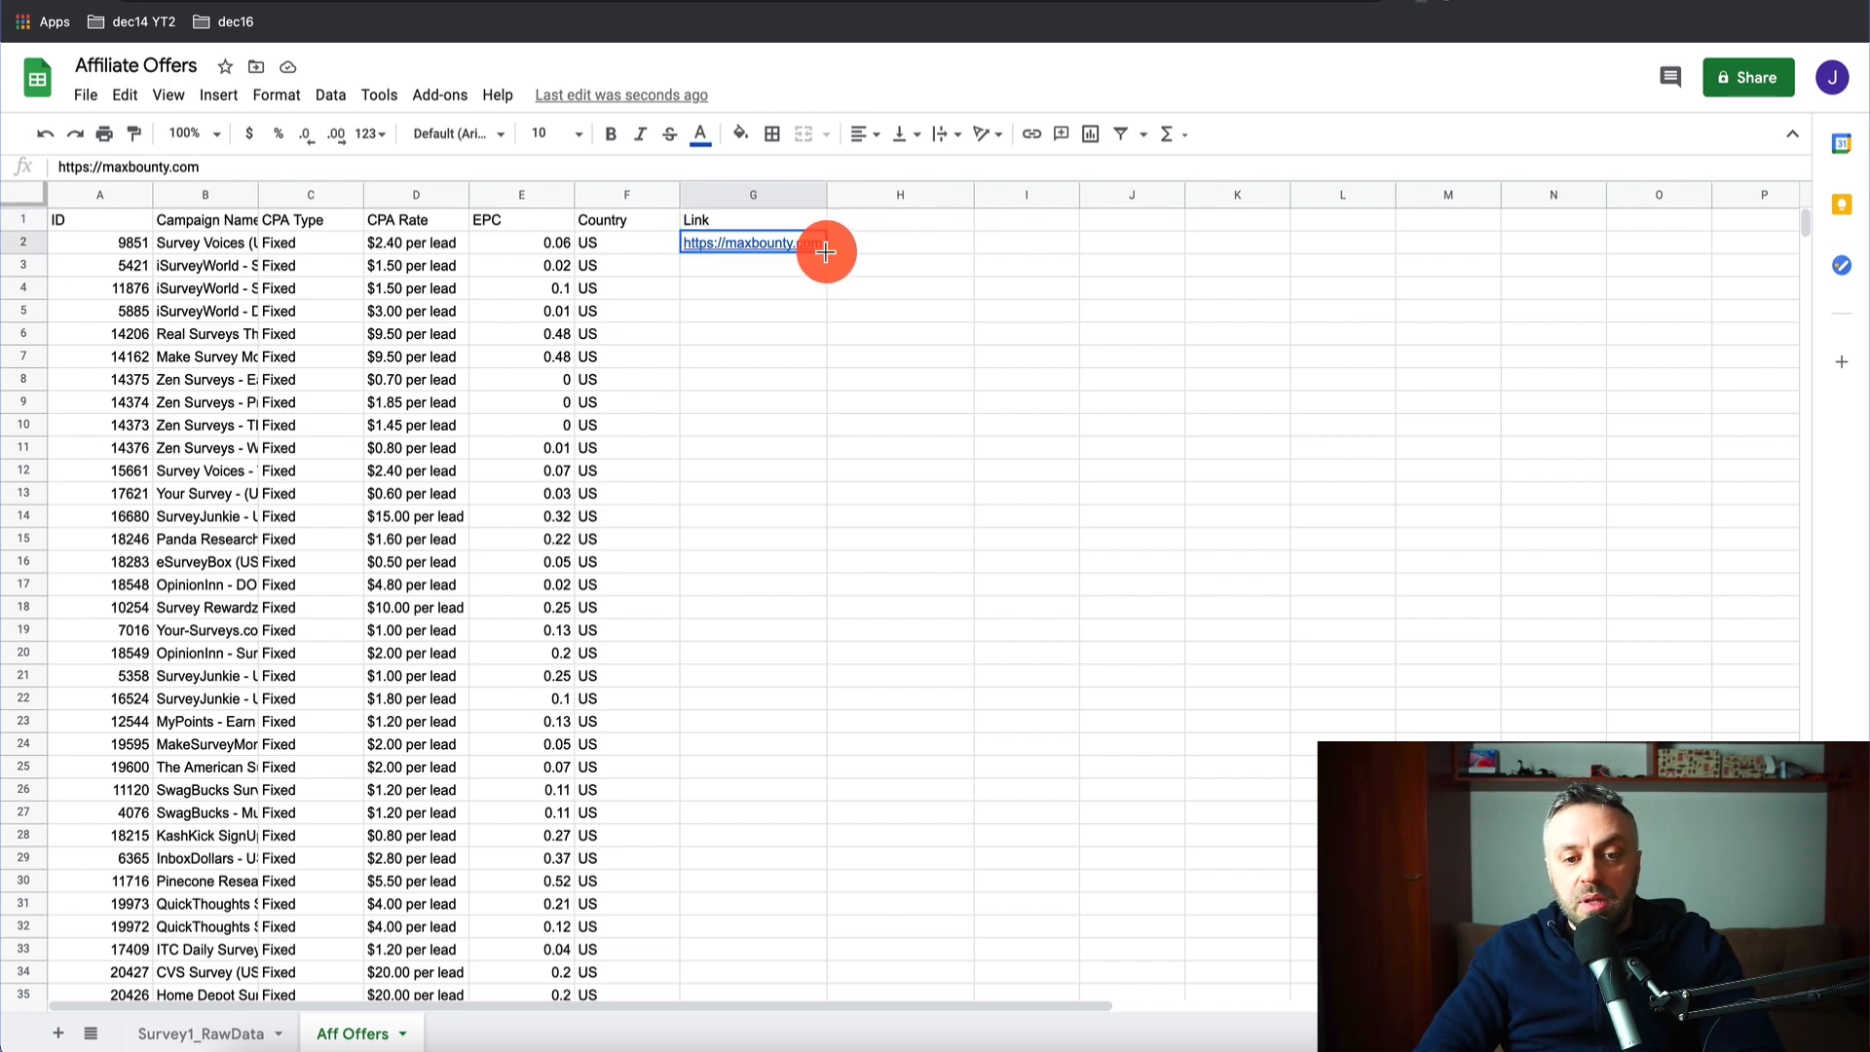
double_click(826, 252)
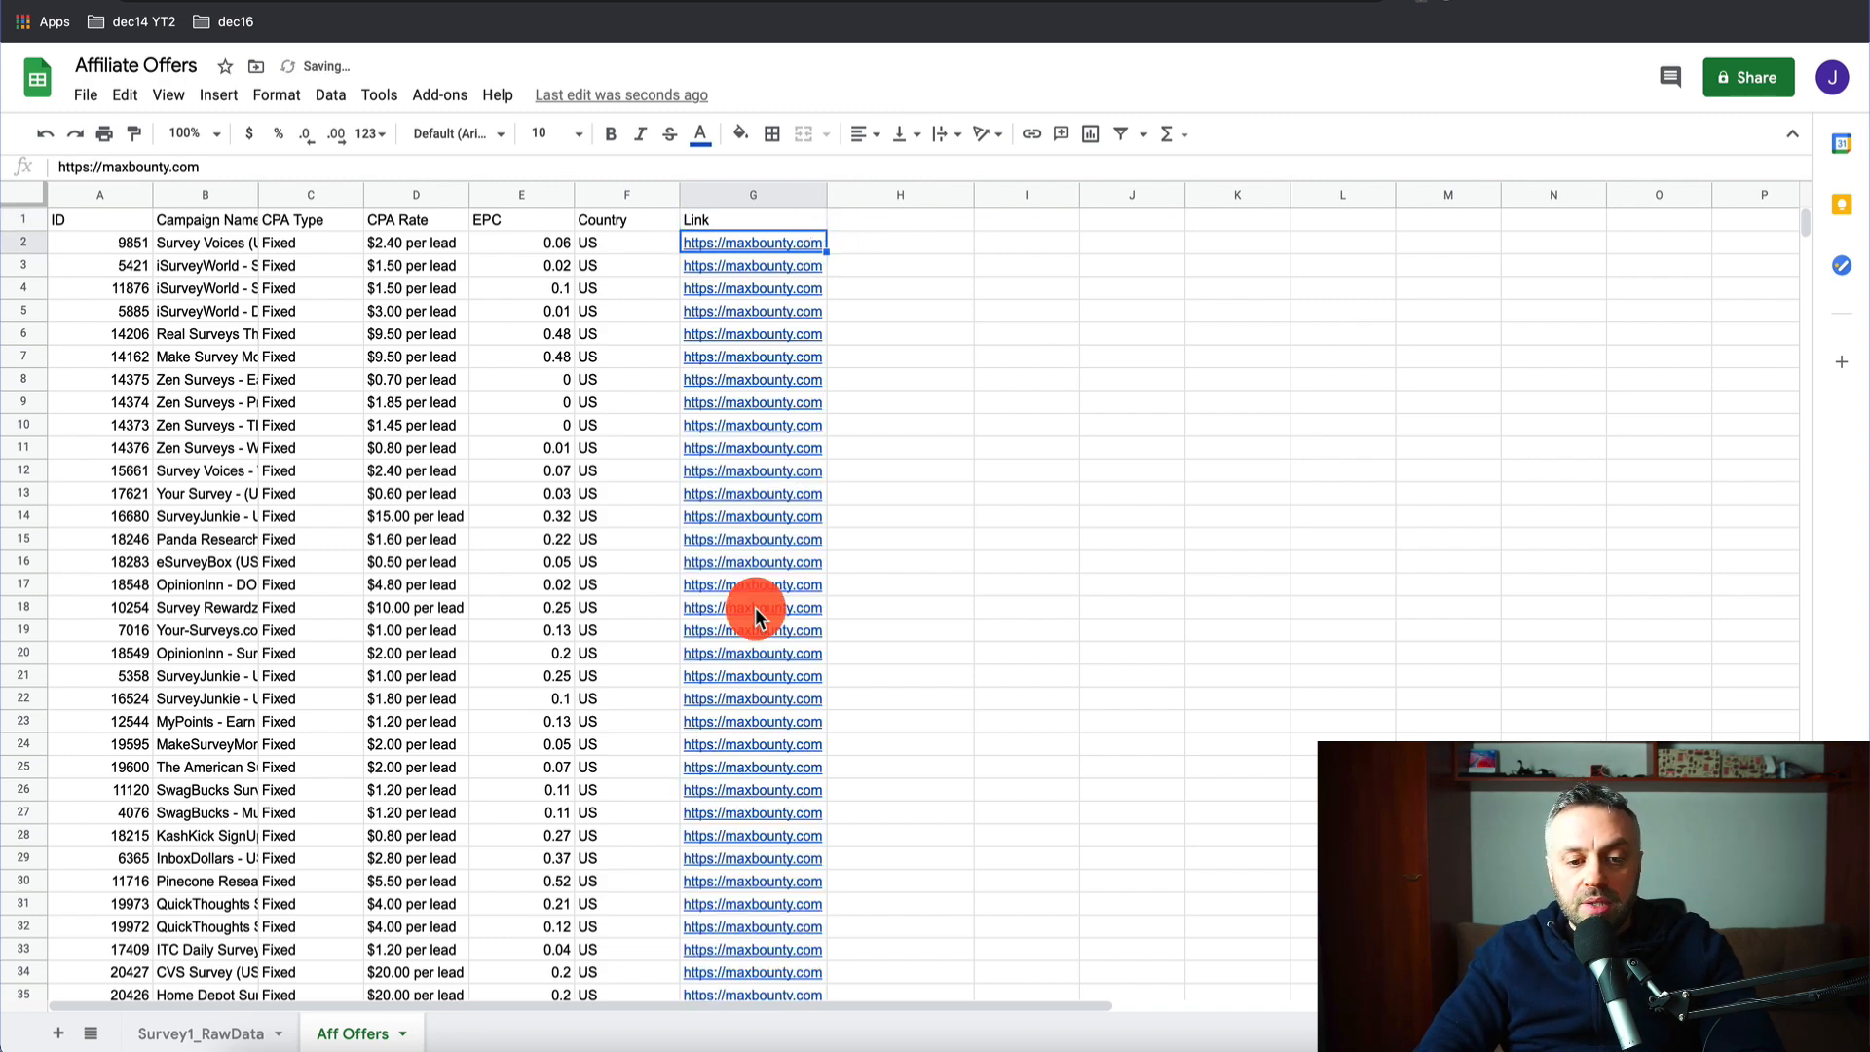
scroll(752, 609, down, 3)
scroll(756, 617, up, 5)
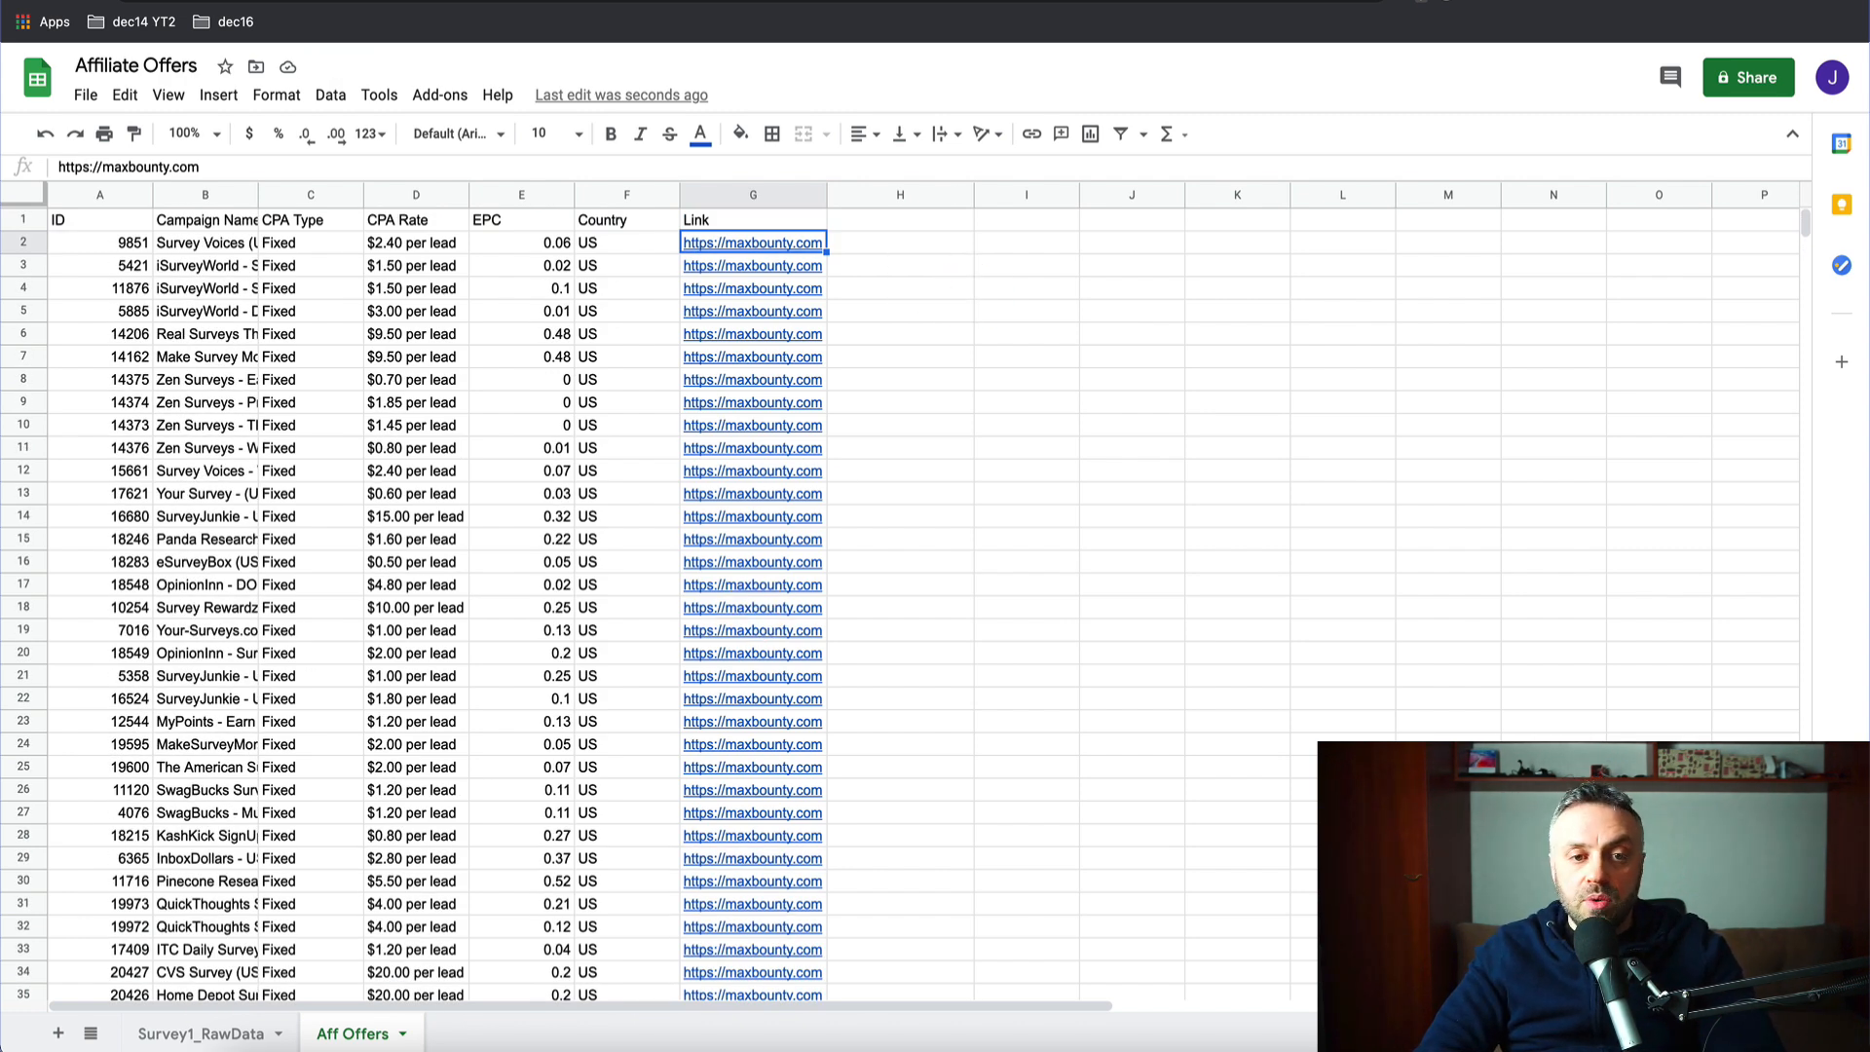
key(ctrl+Tab)
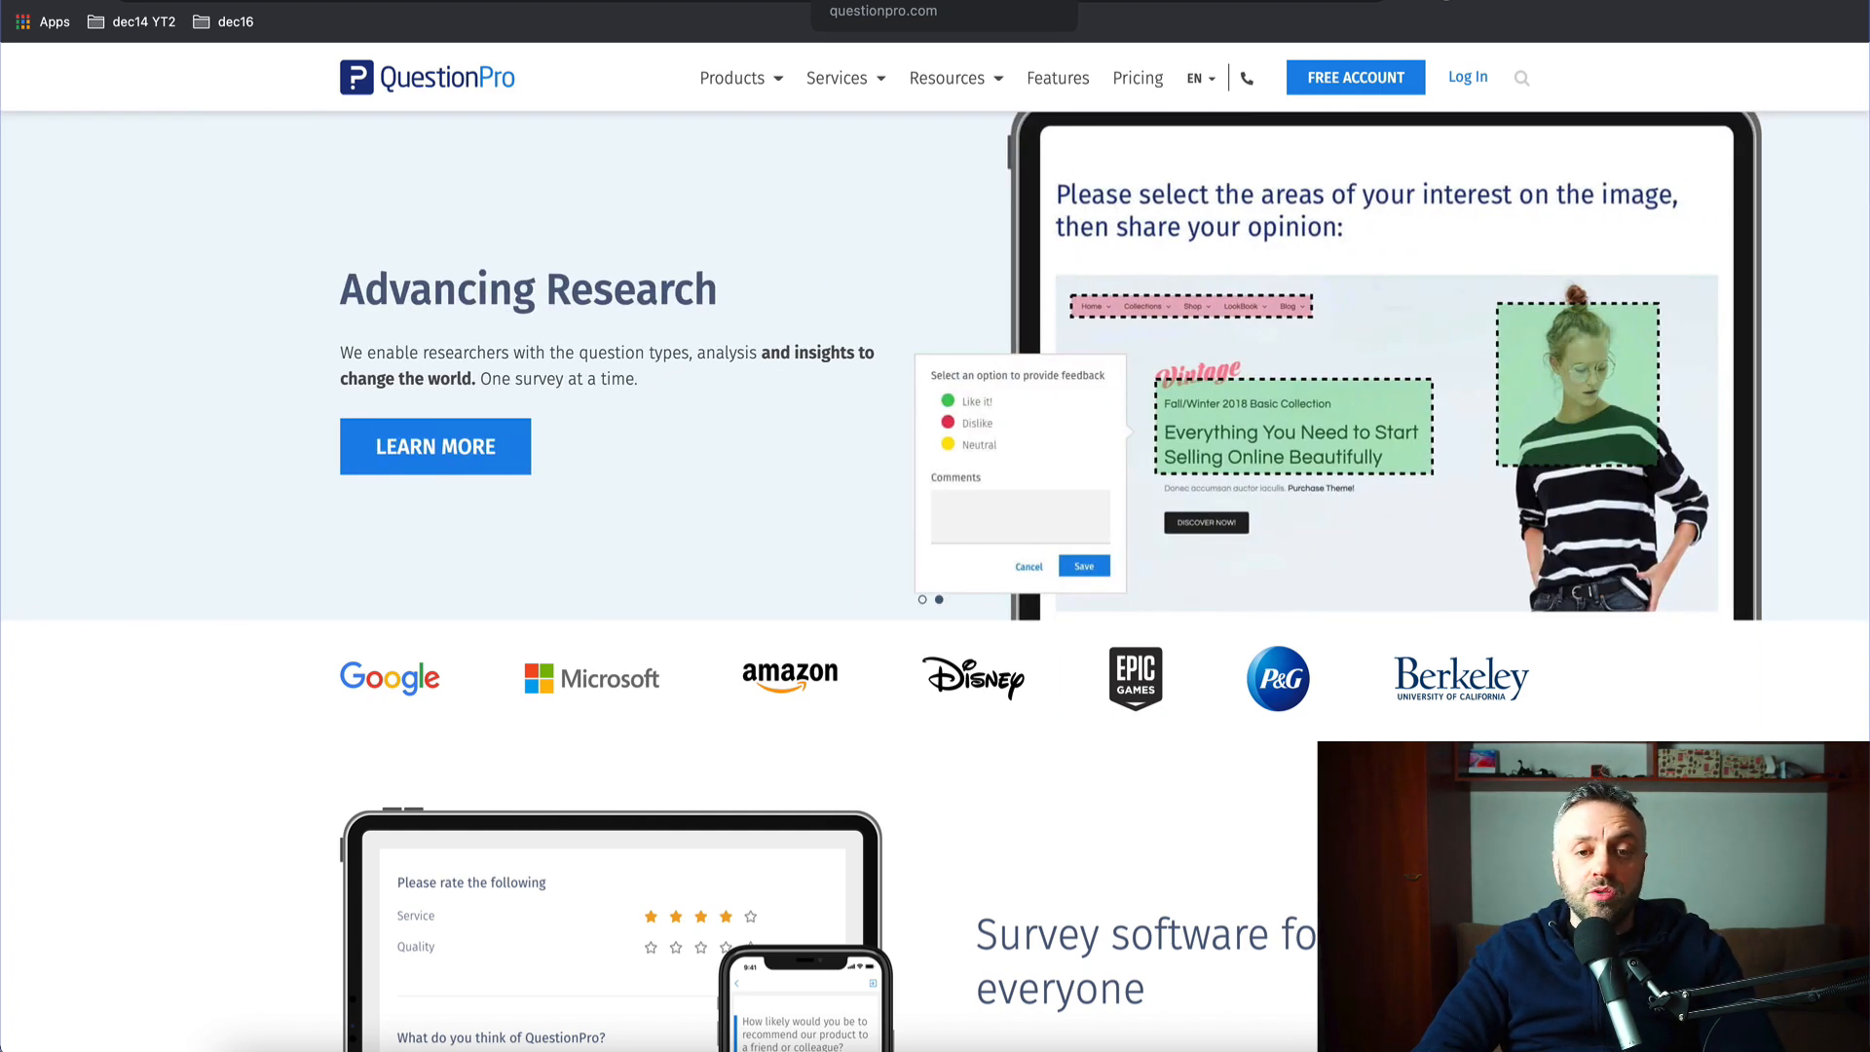
- Go to the Surveys dashboard and open Survey1 from My Surveys in the editor
click(896, 0)
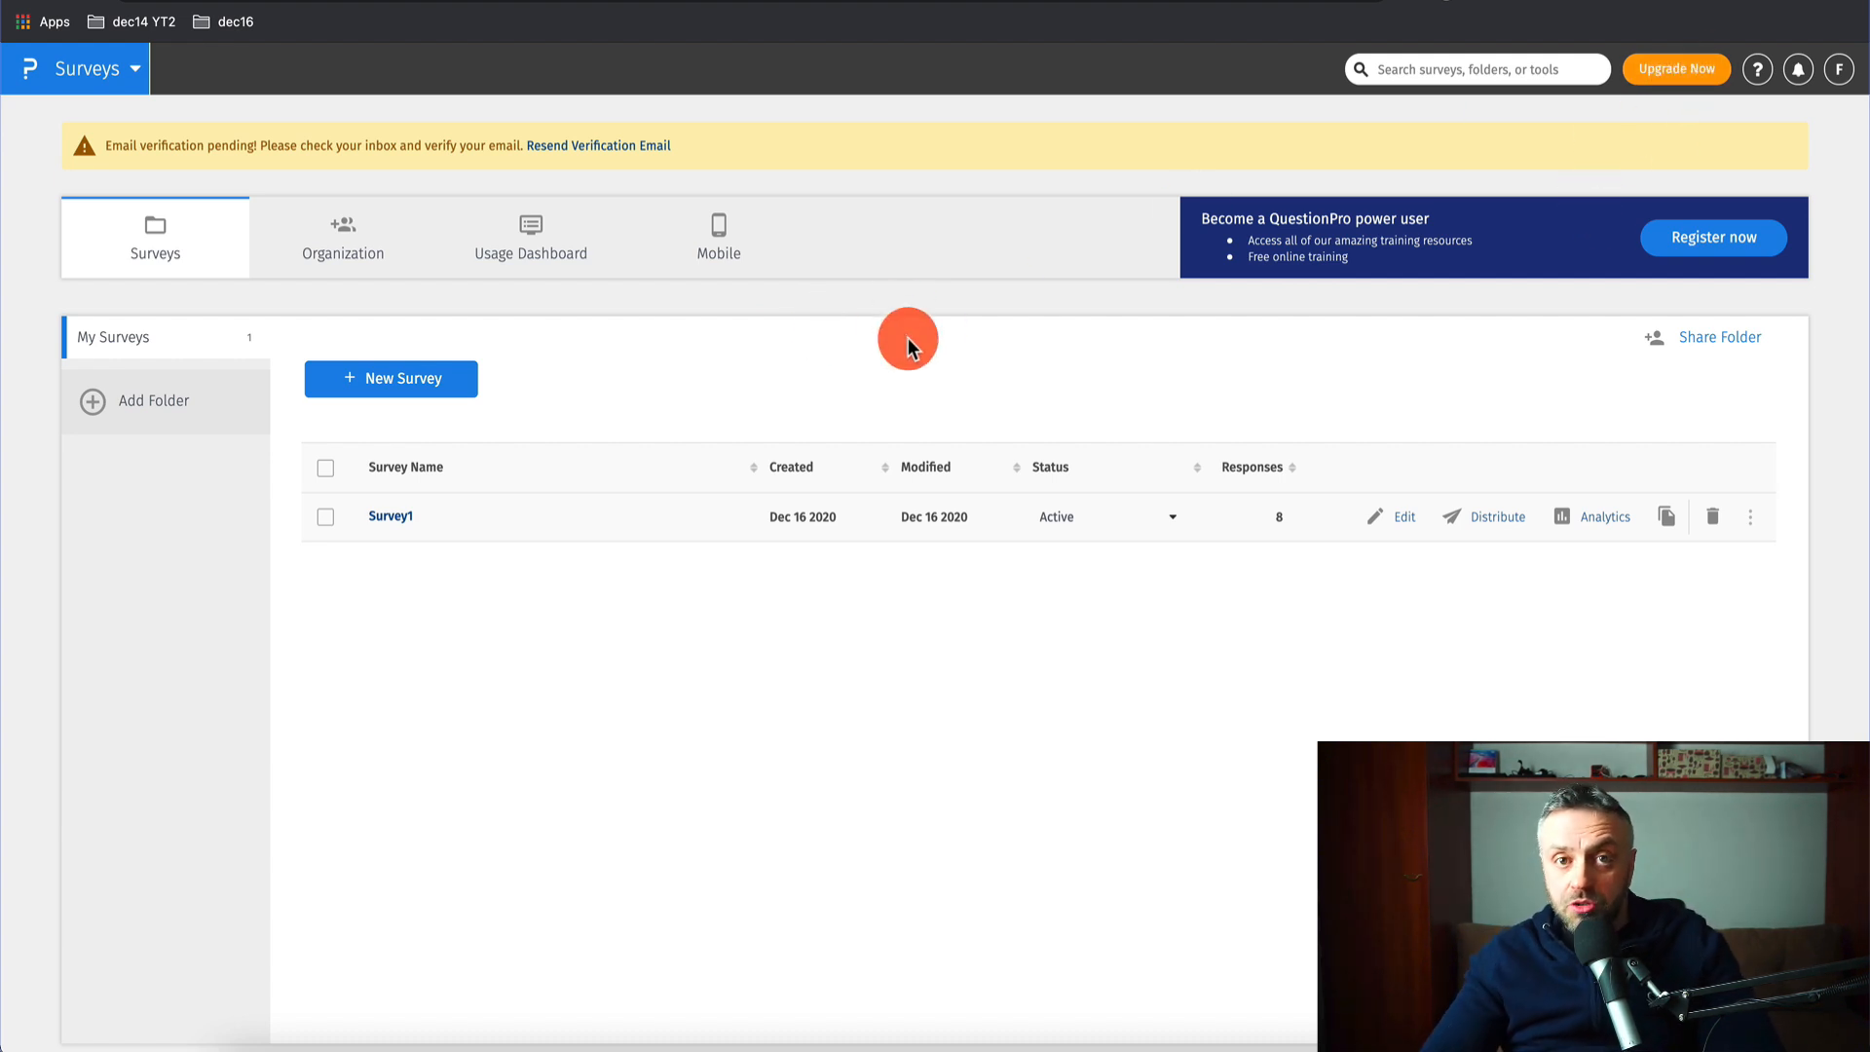
click(391, 527)
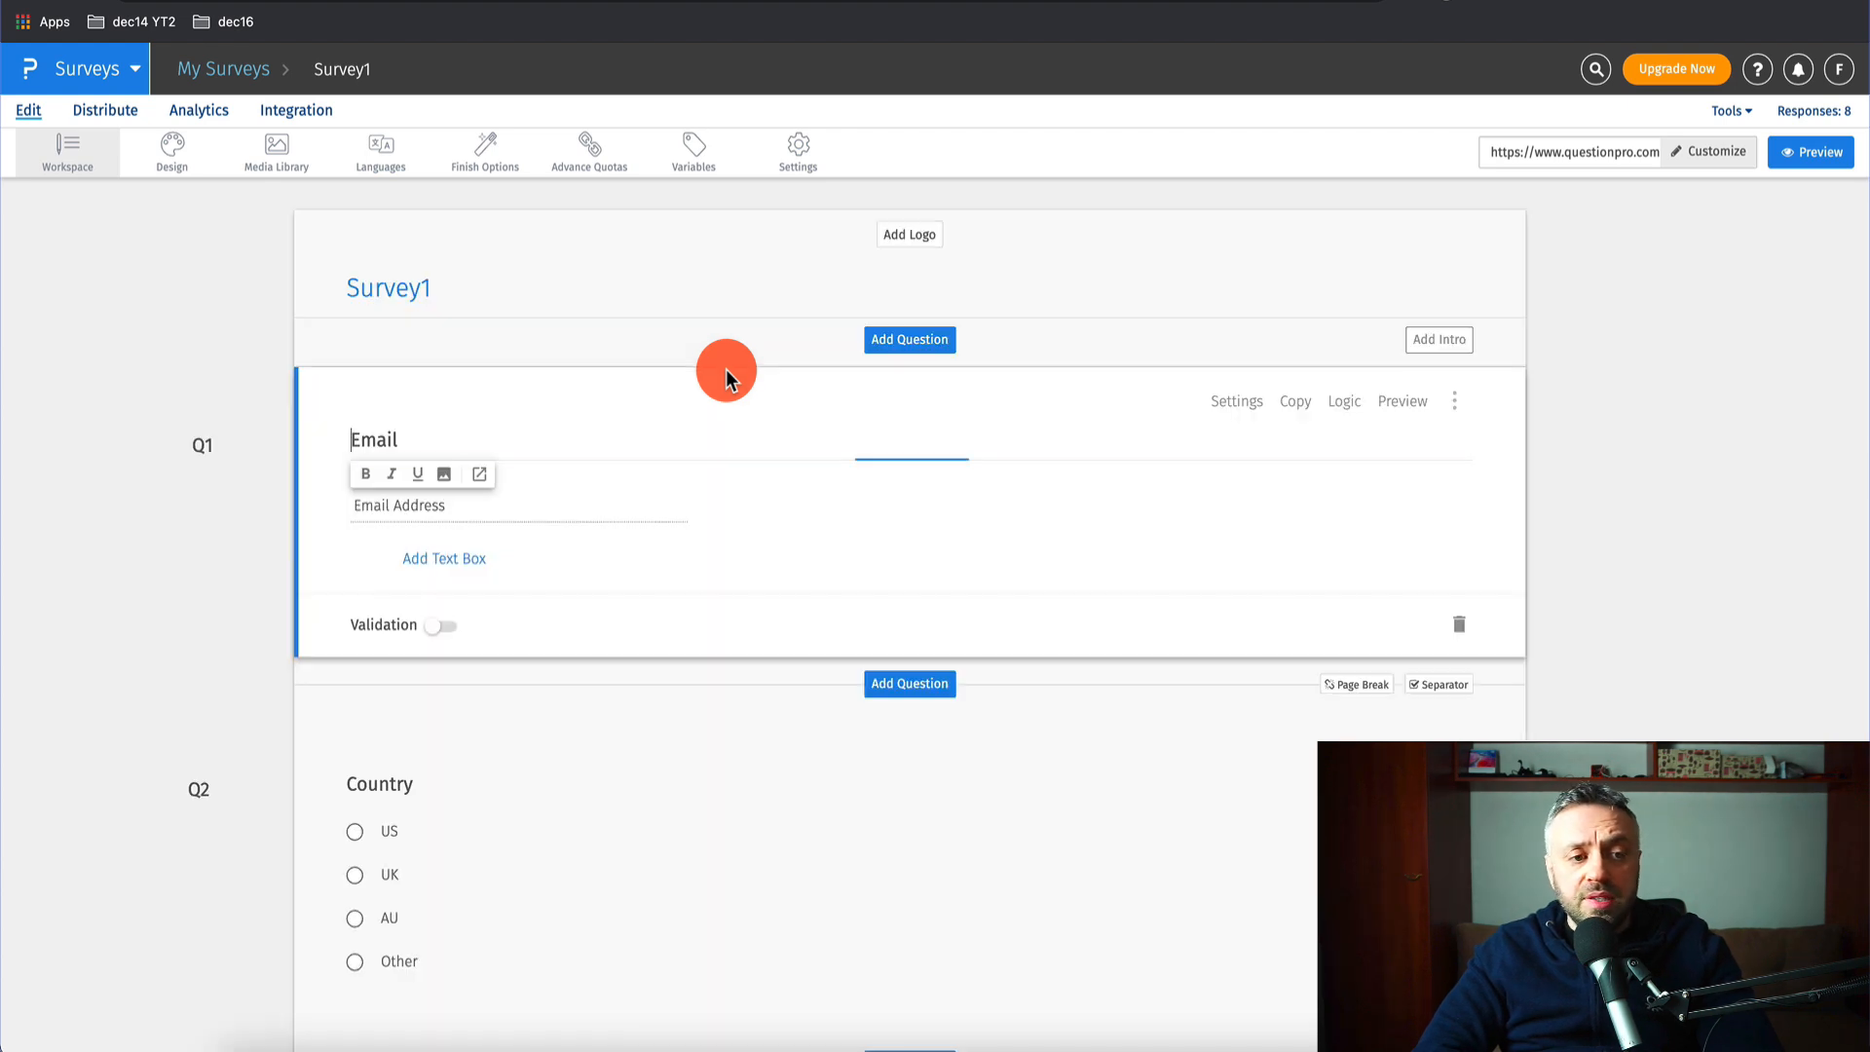
- Review the Email question's answer settings and close the panel unchanged
click(244, 321)
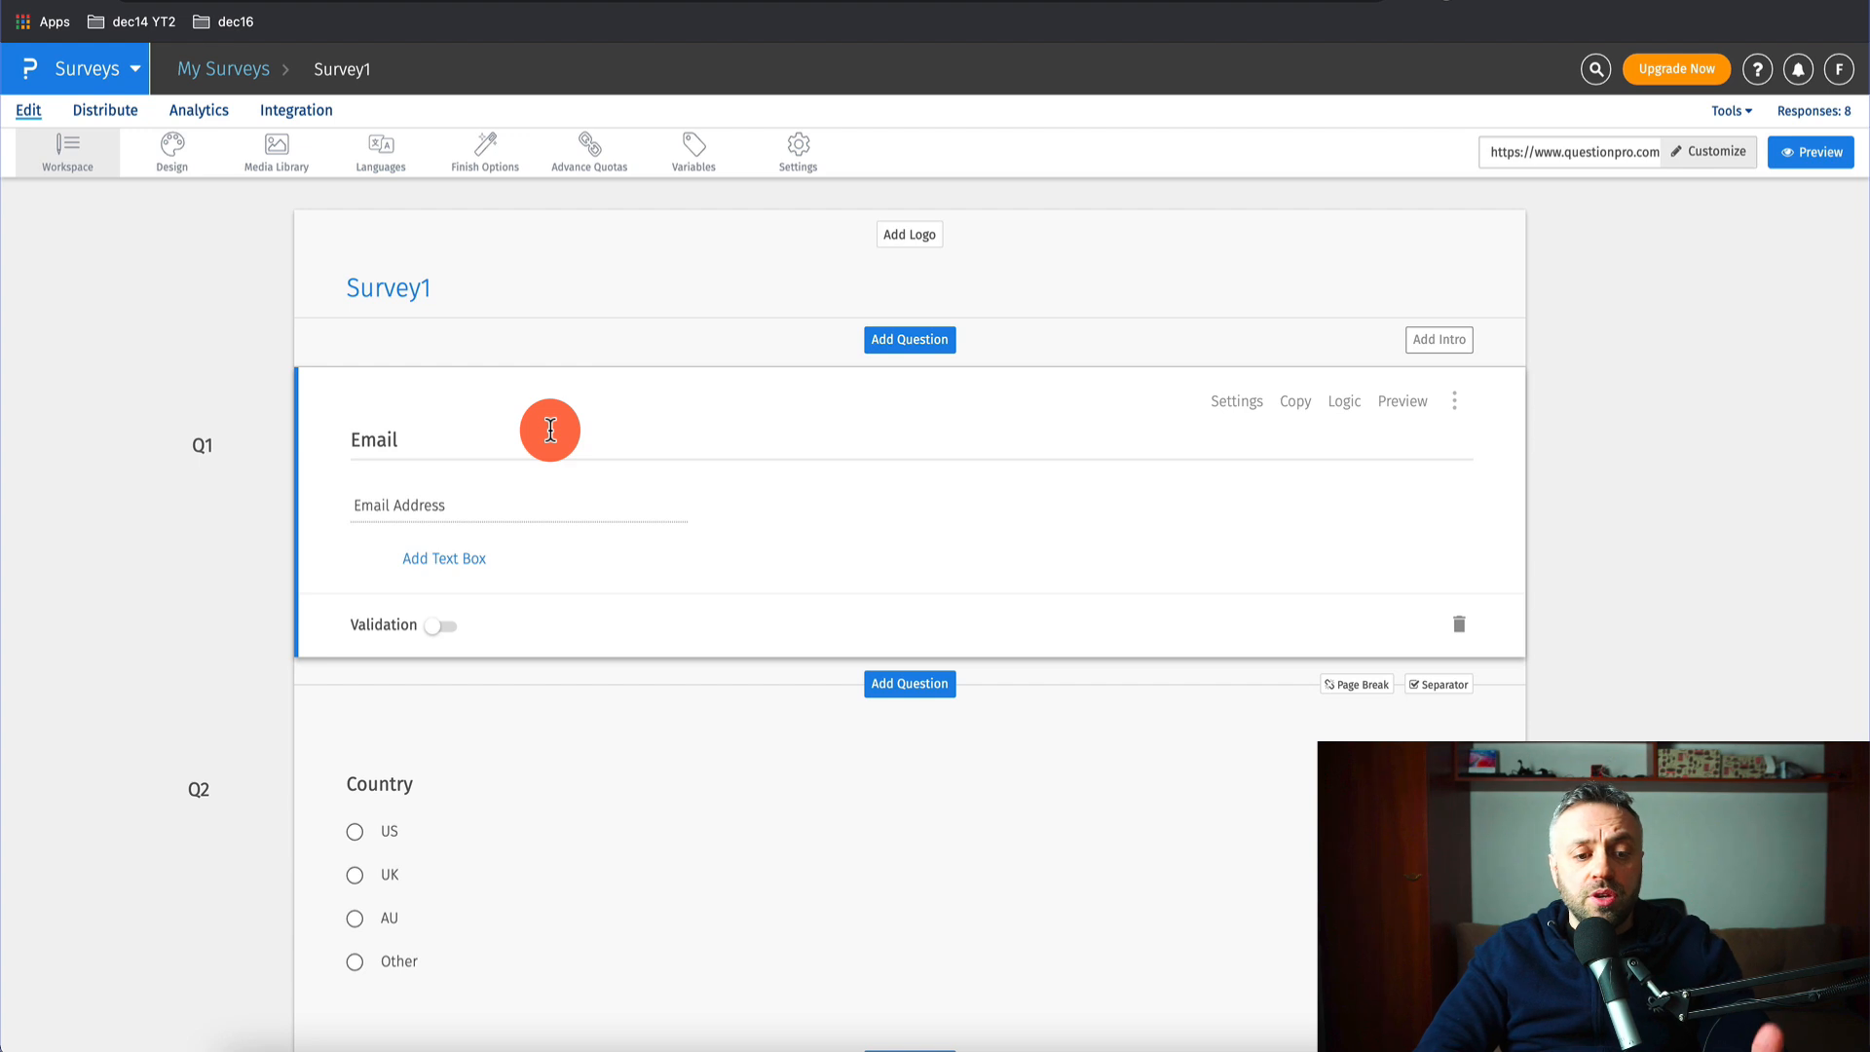
click(482, 434)
click(552, 499)
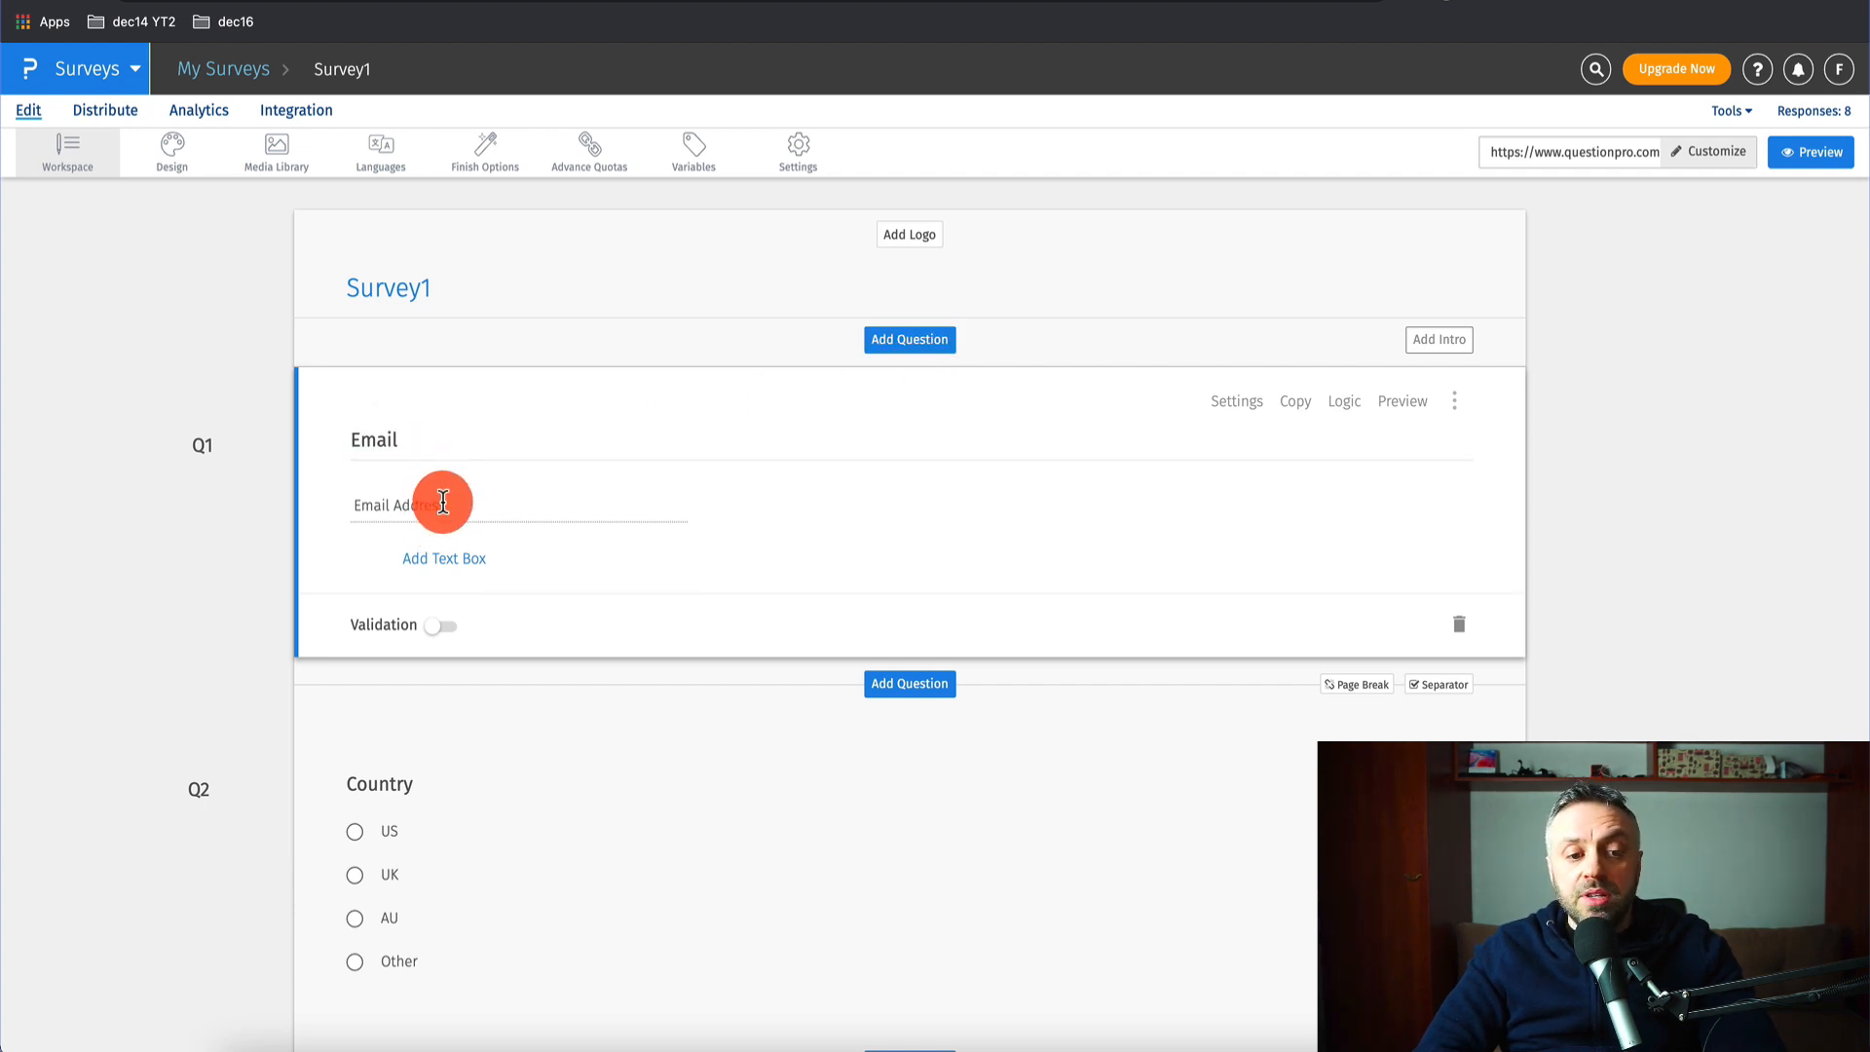
click(1235, 401)
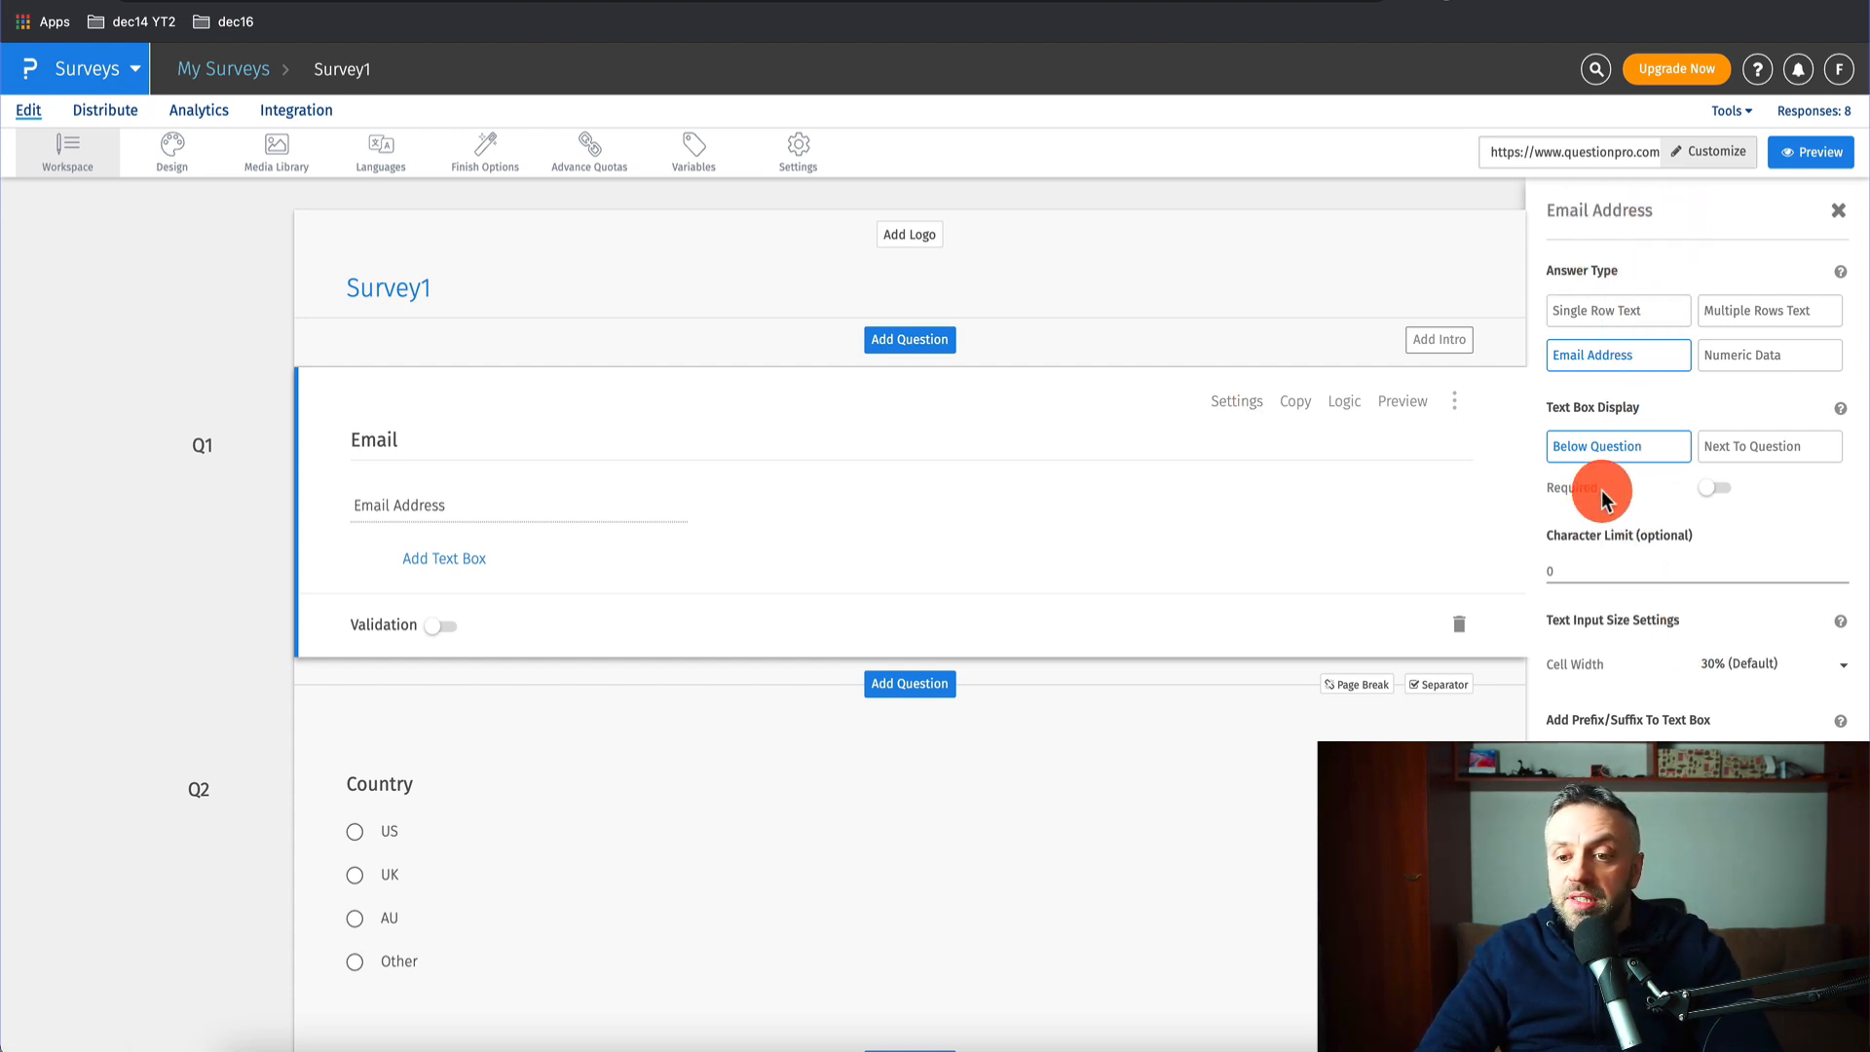
click(1837, 210)
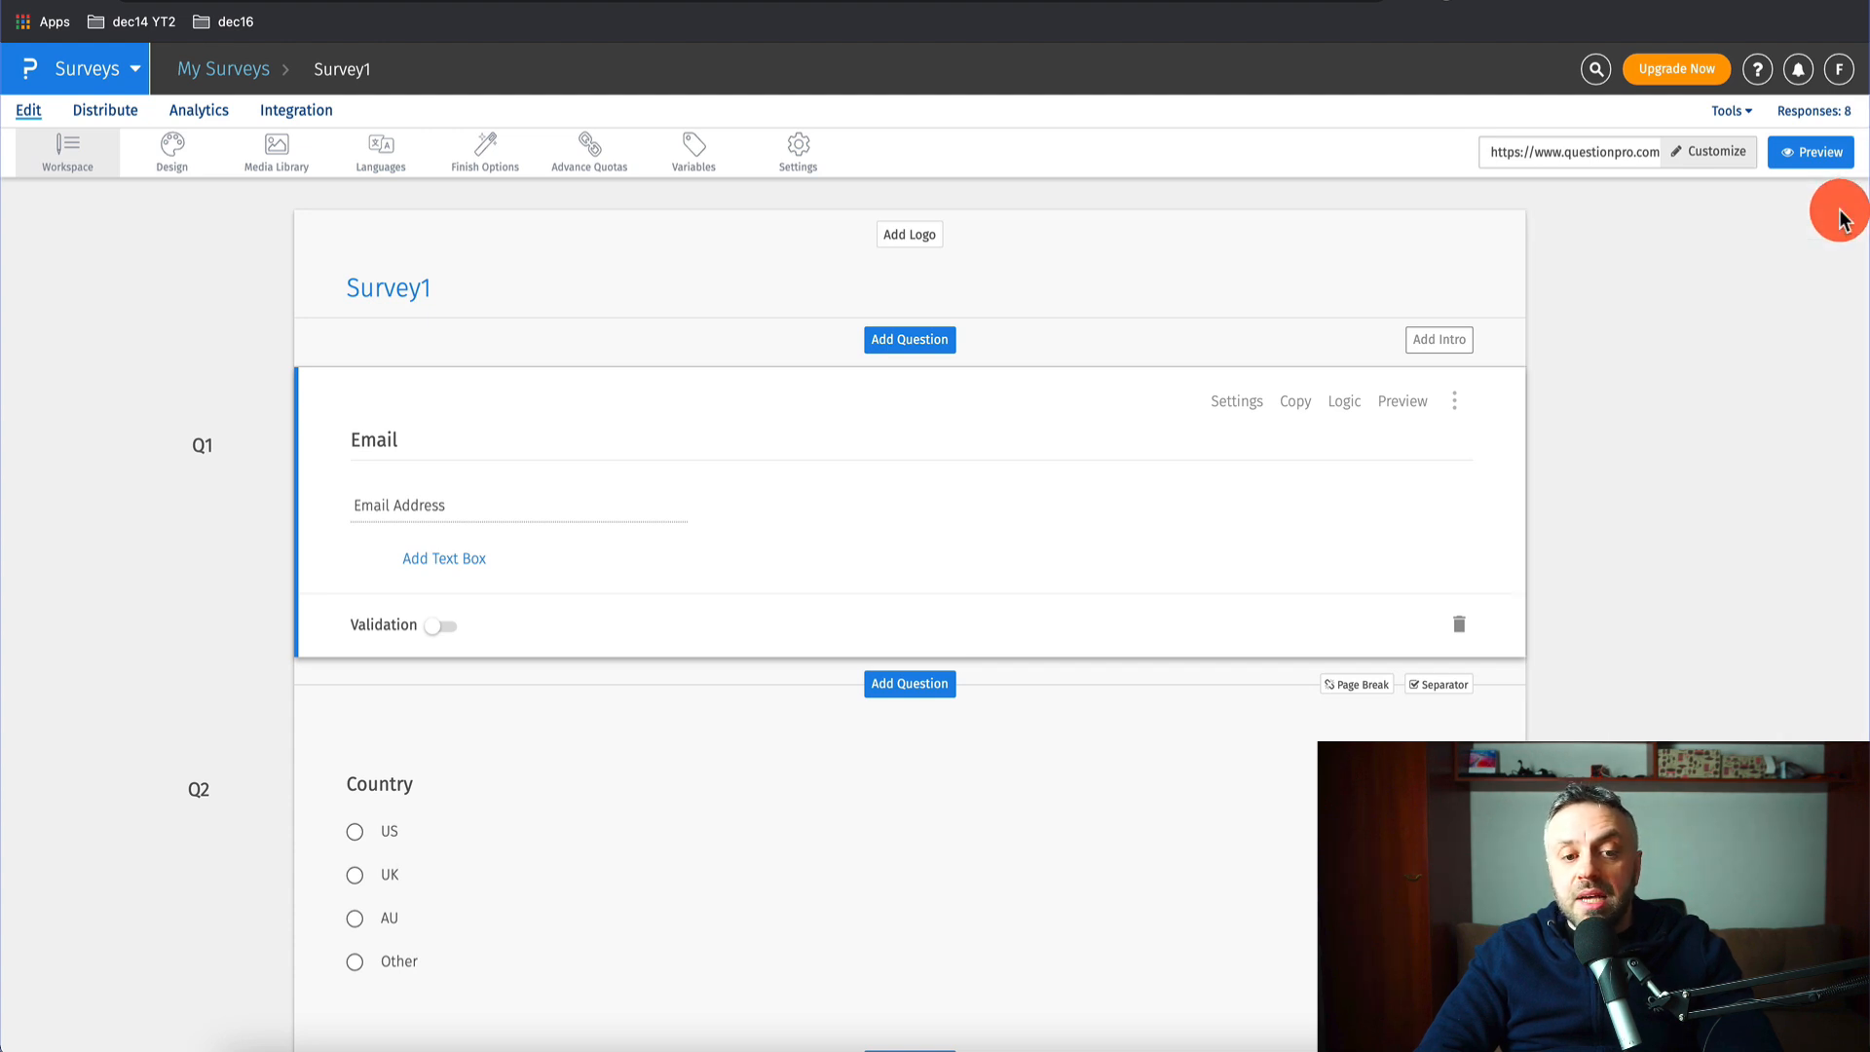
scroll(400, 492, down, 3)
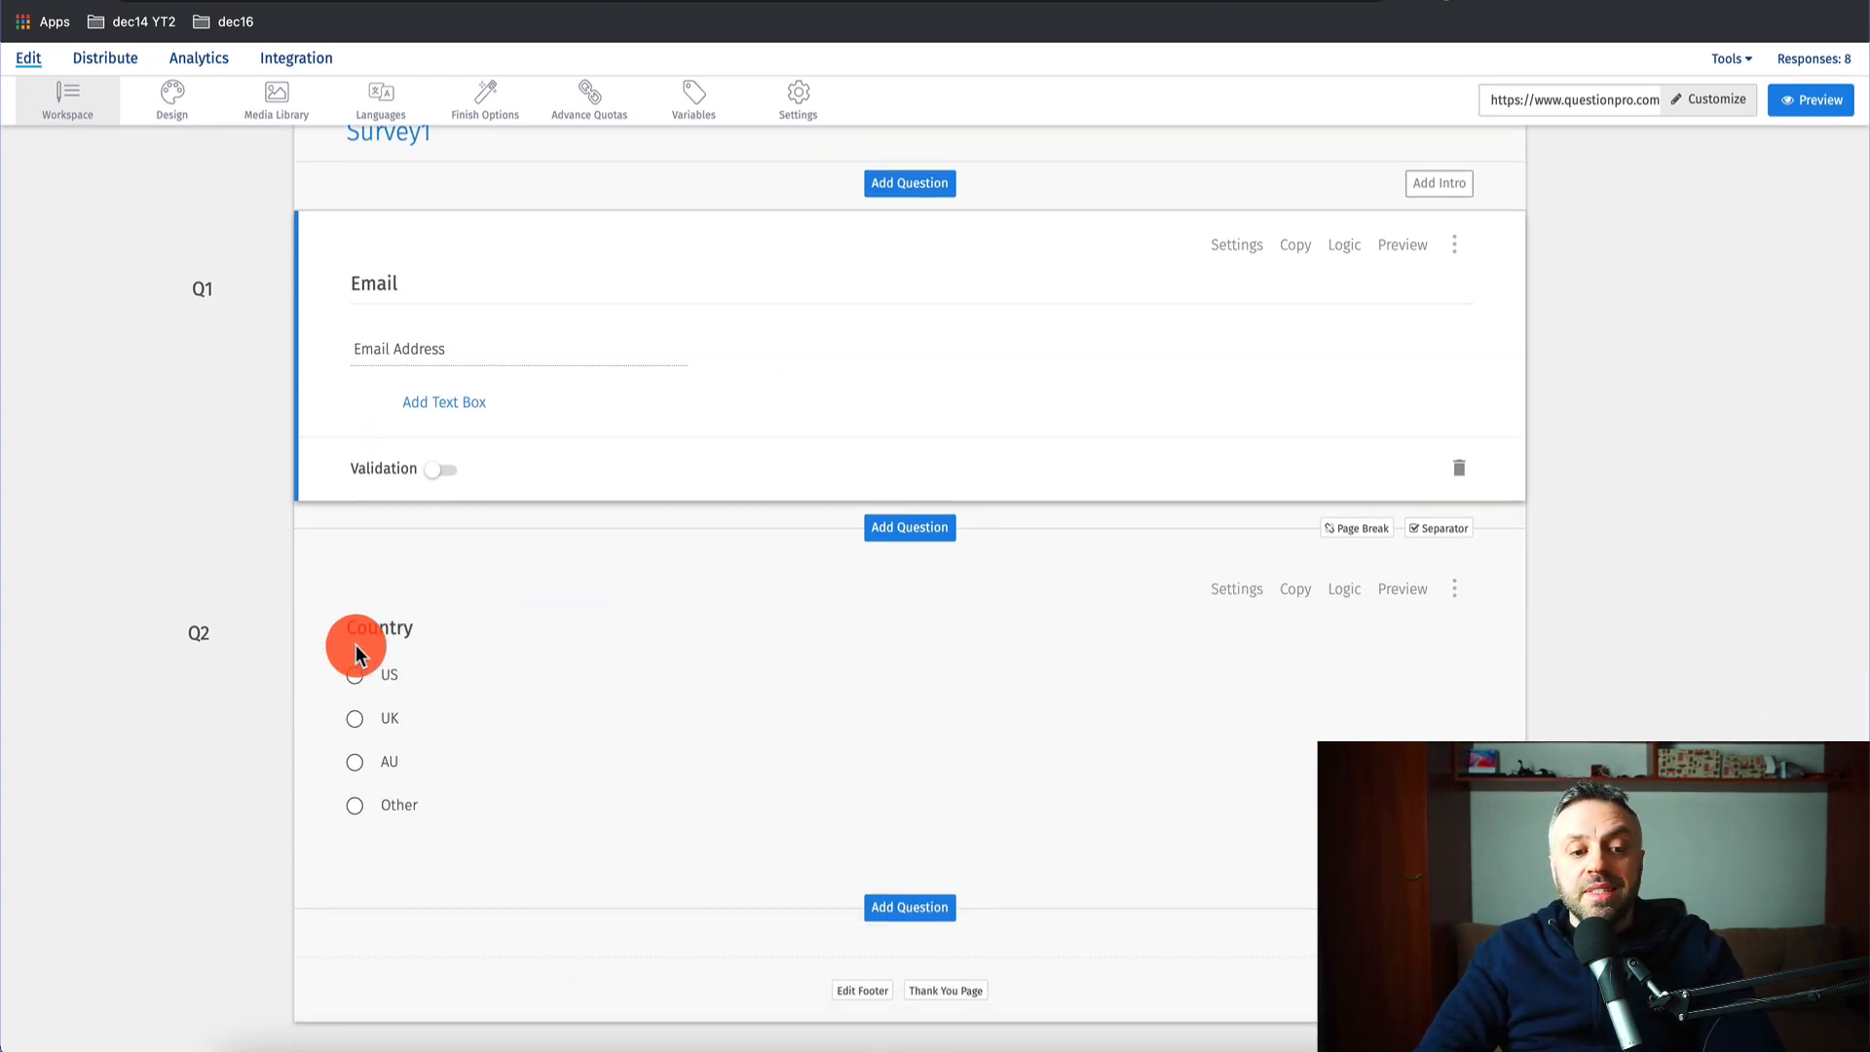
- Retitle Q2 from Country to 'Your country', leaving its US, UK, AU and Other answers
click(421, 629)
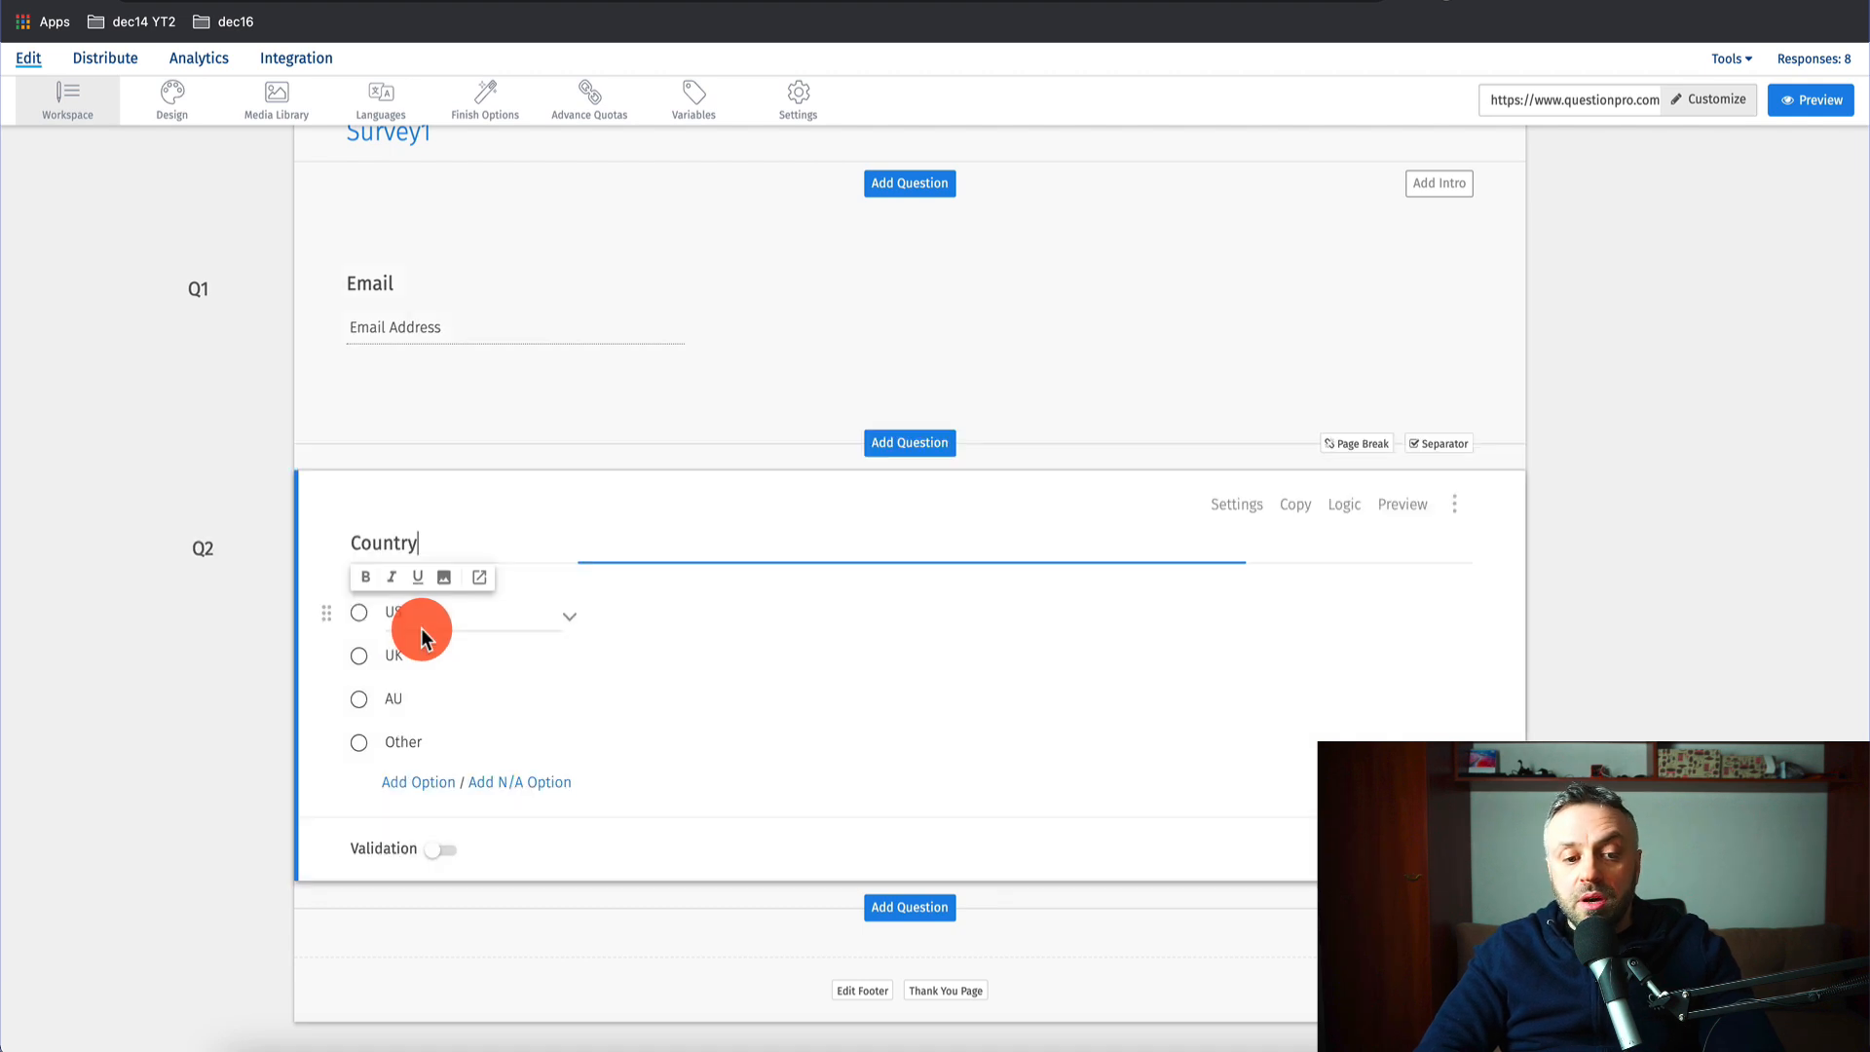
click(236, 658)
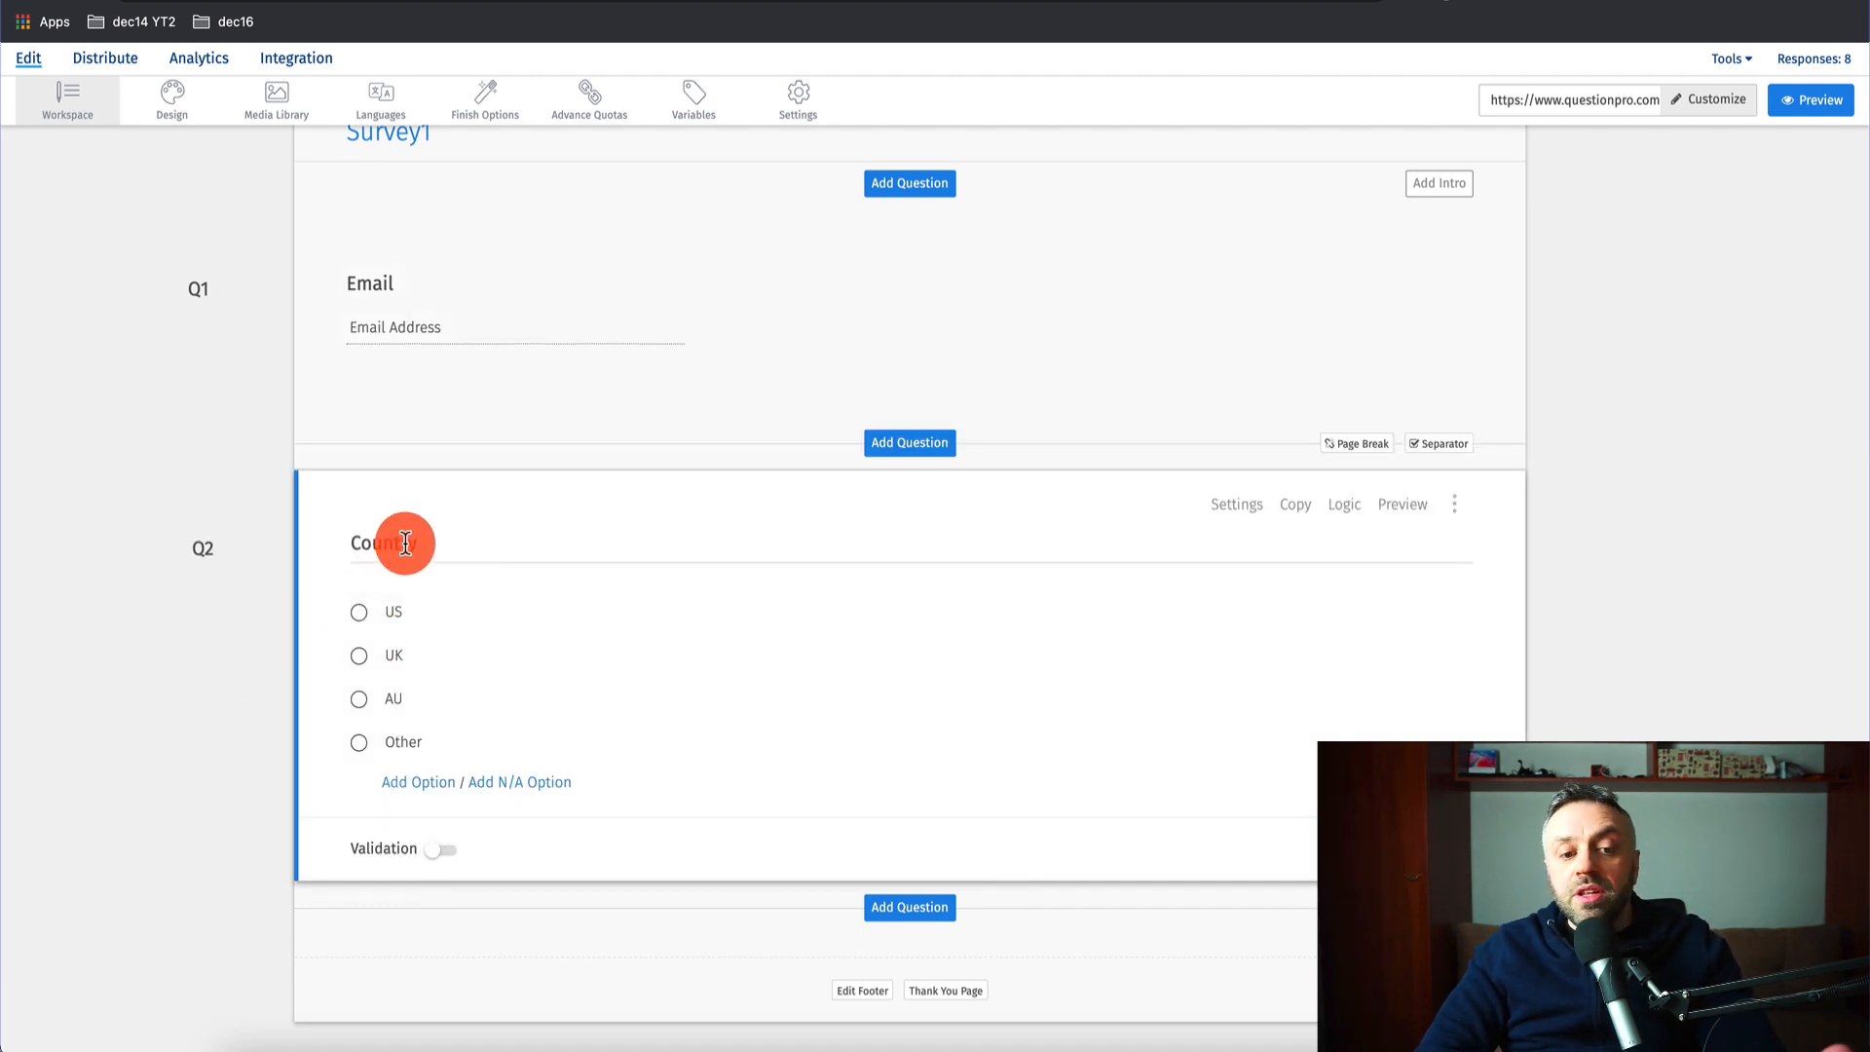
click(406, 543)
double_click(405, 542)
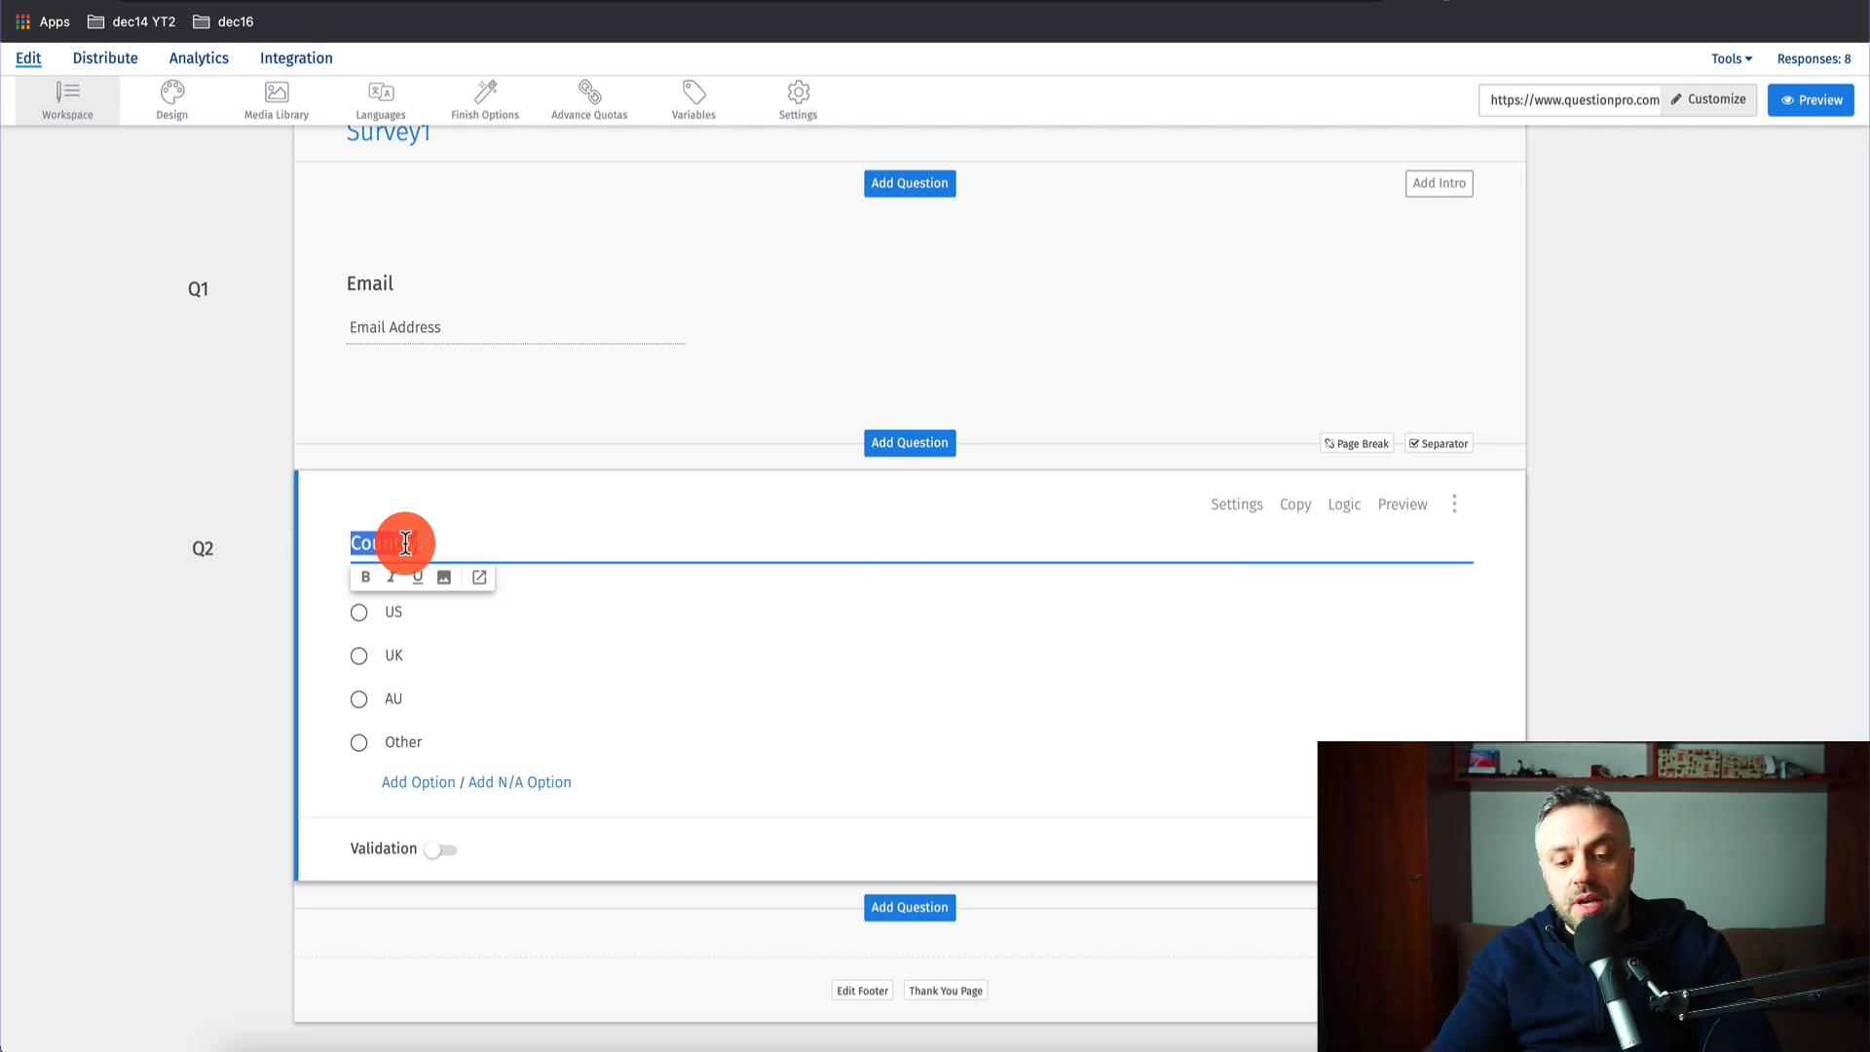
text(Your country)
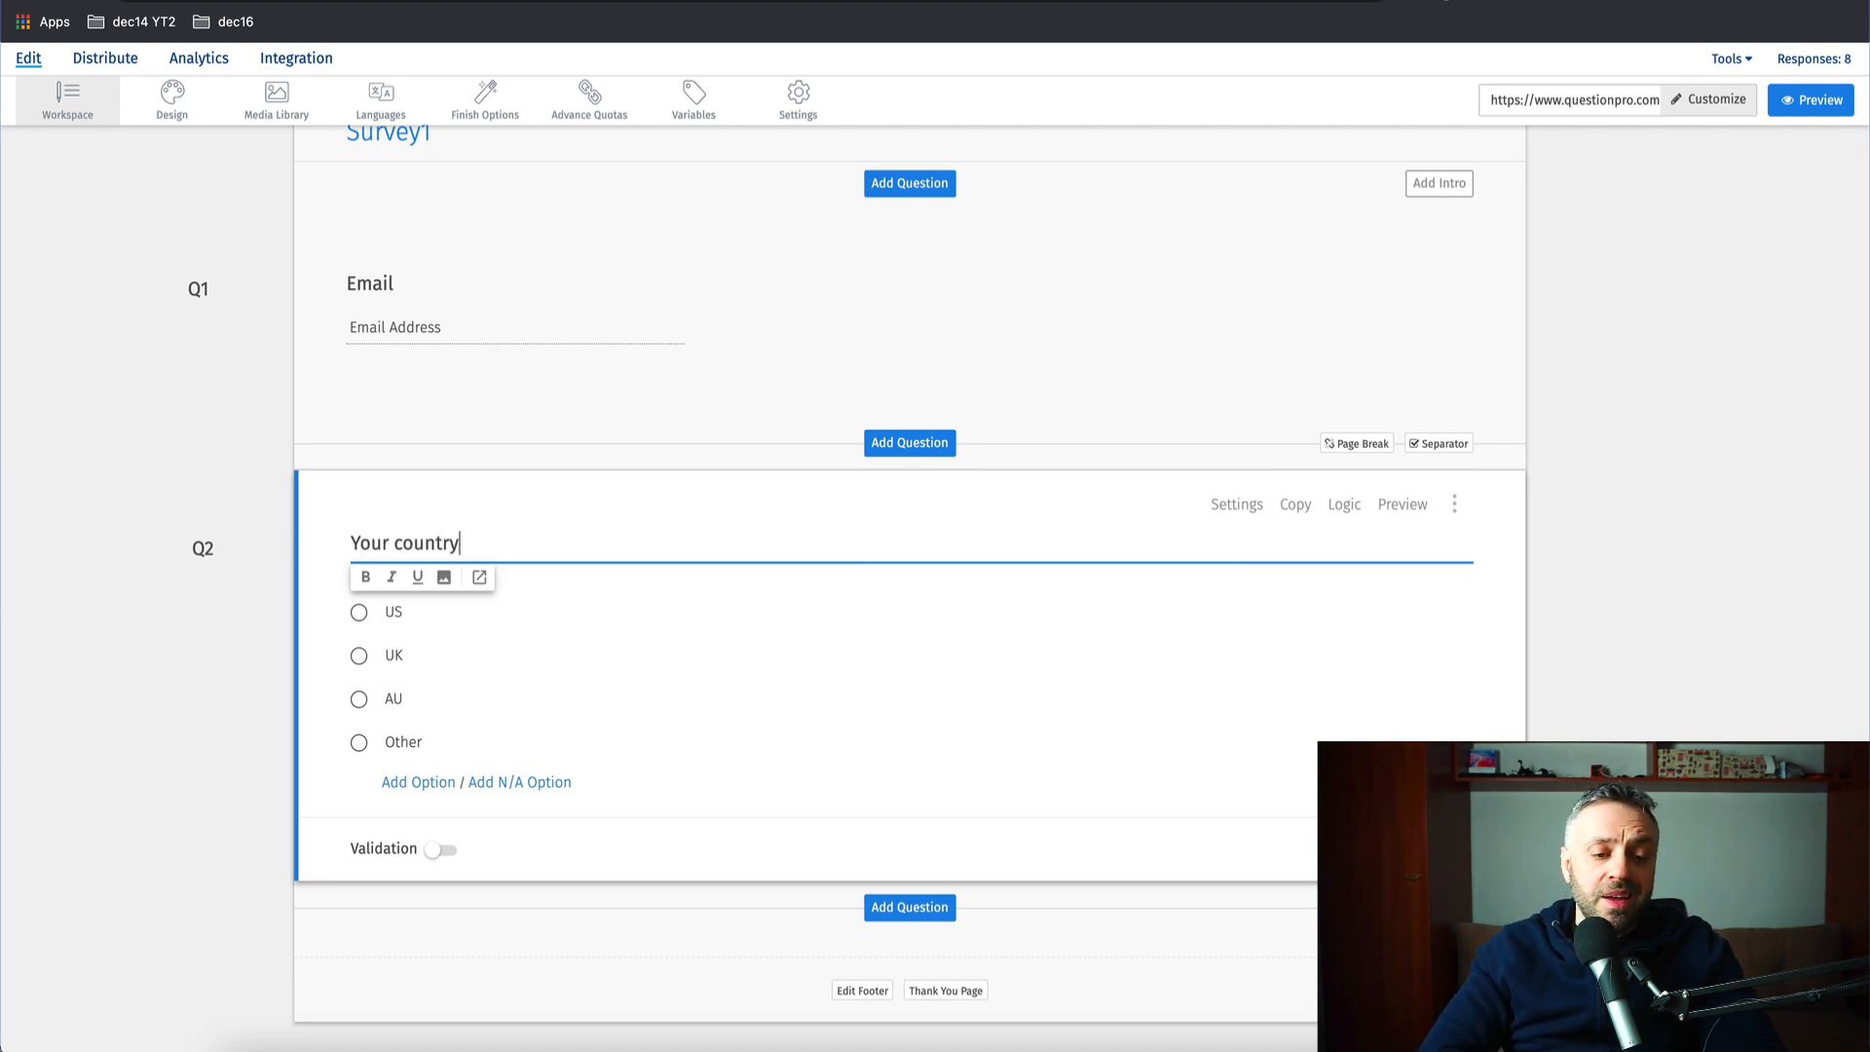
click(230, 718)
click(375, 624)
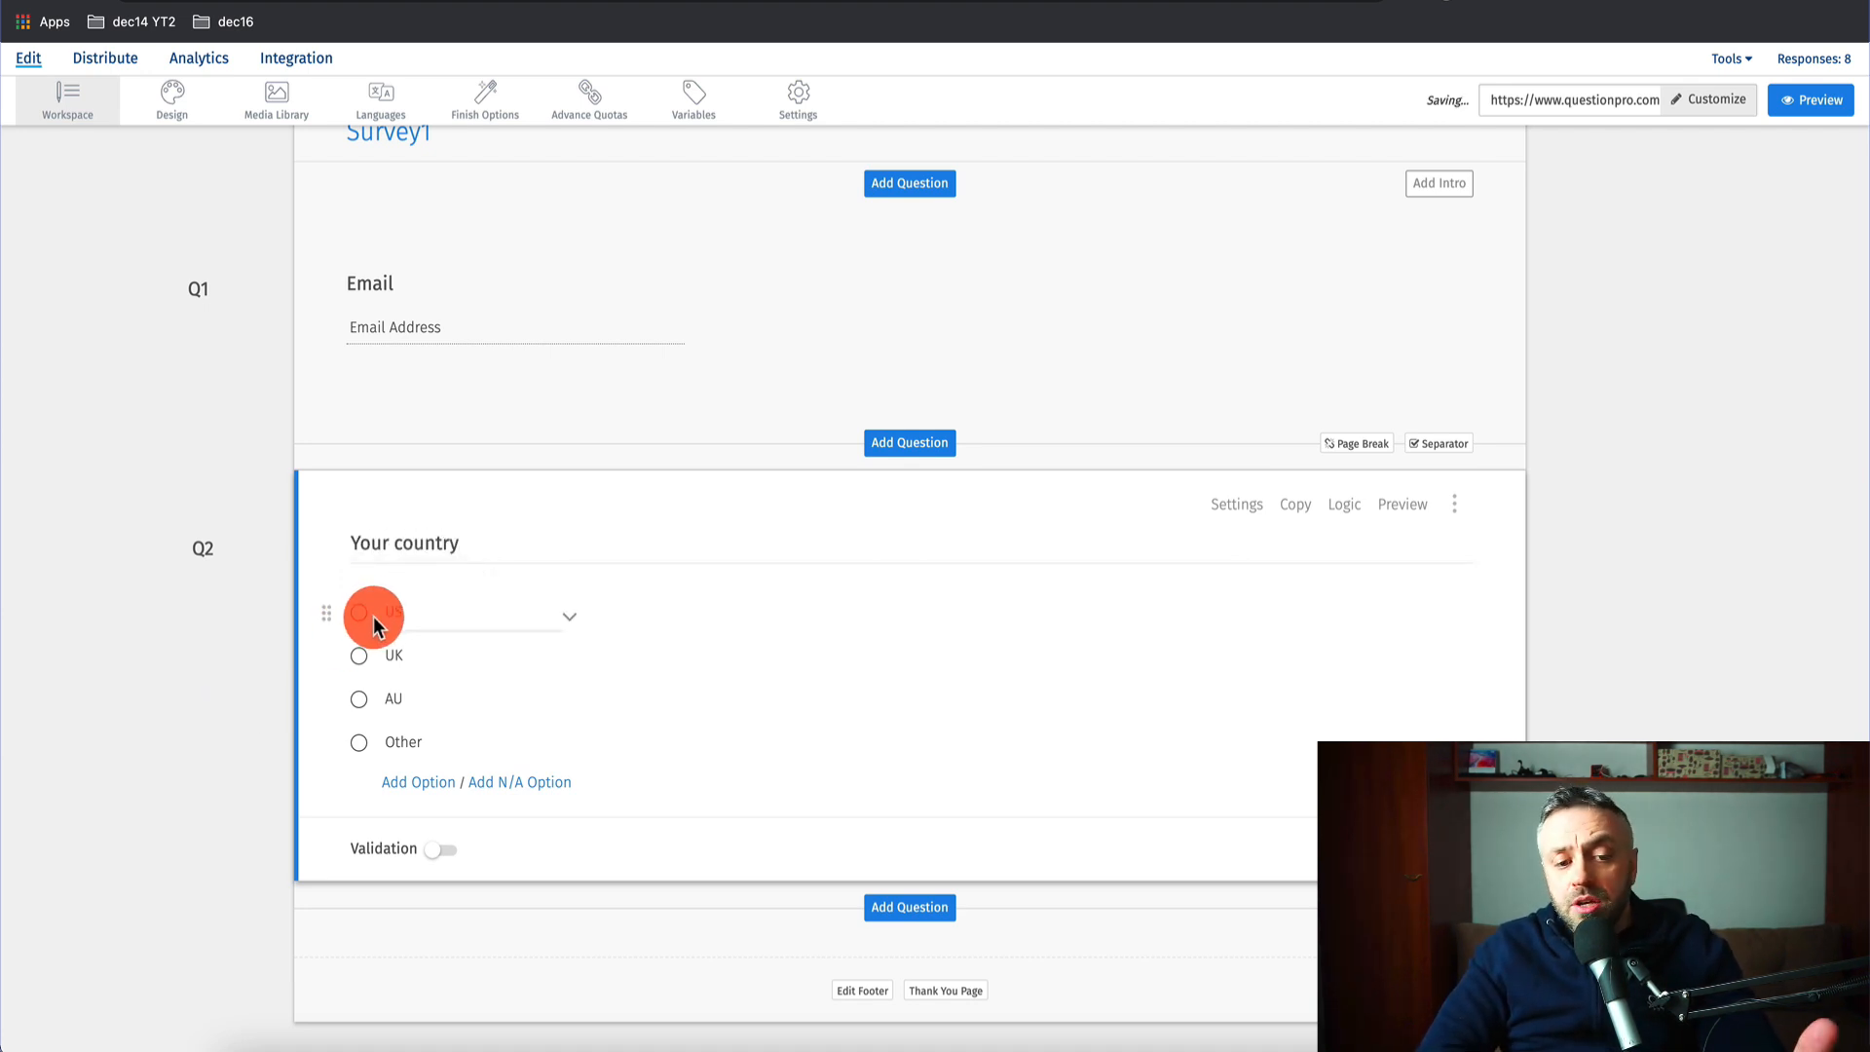
click(377, 691)
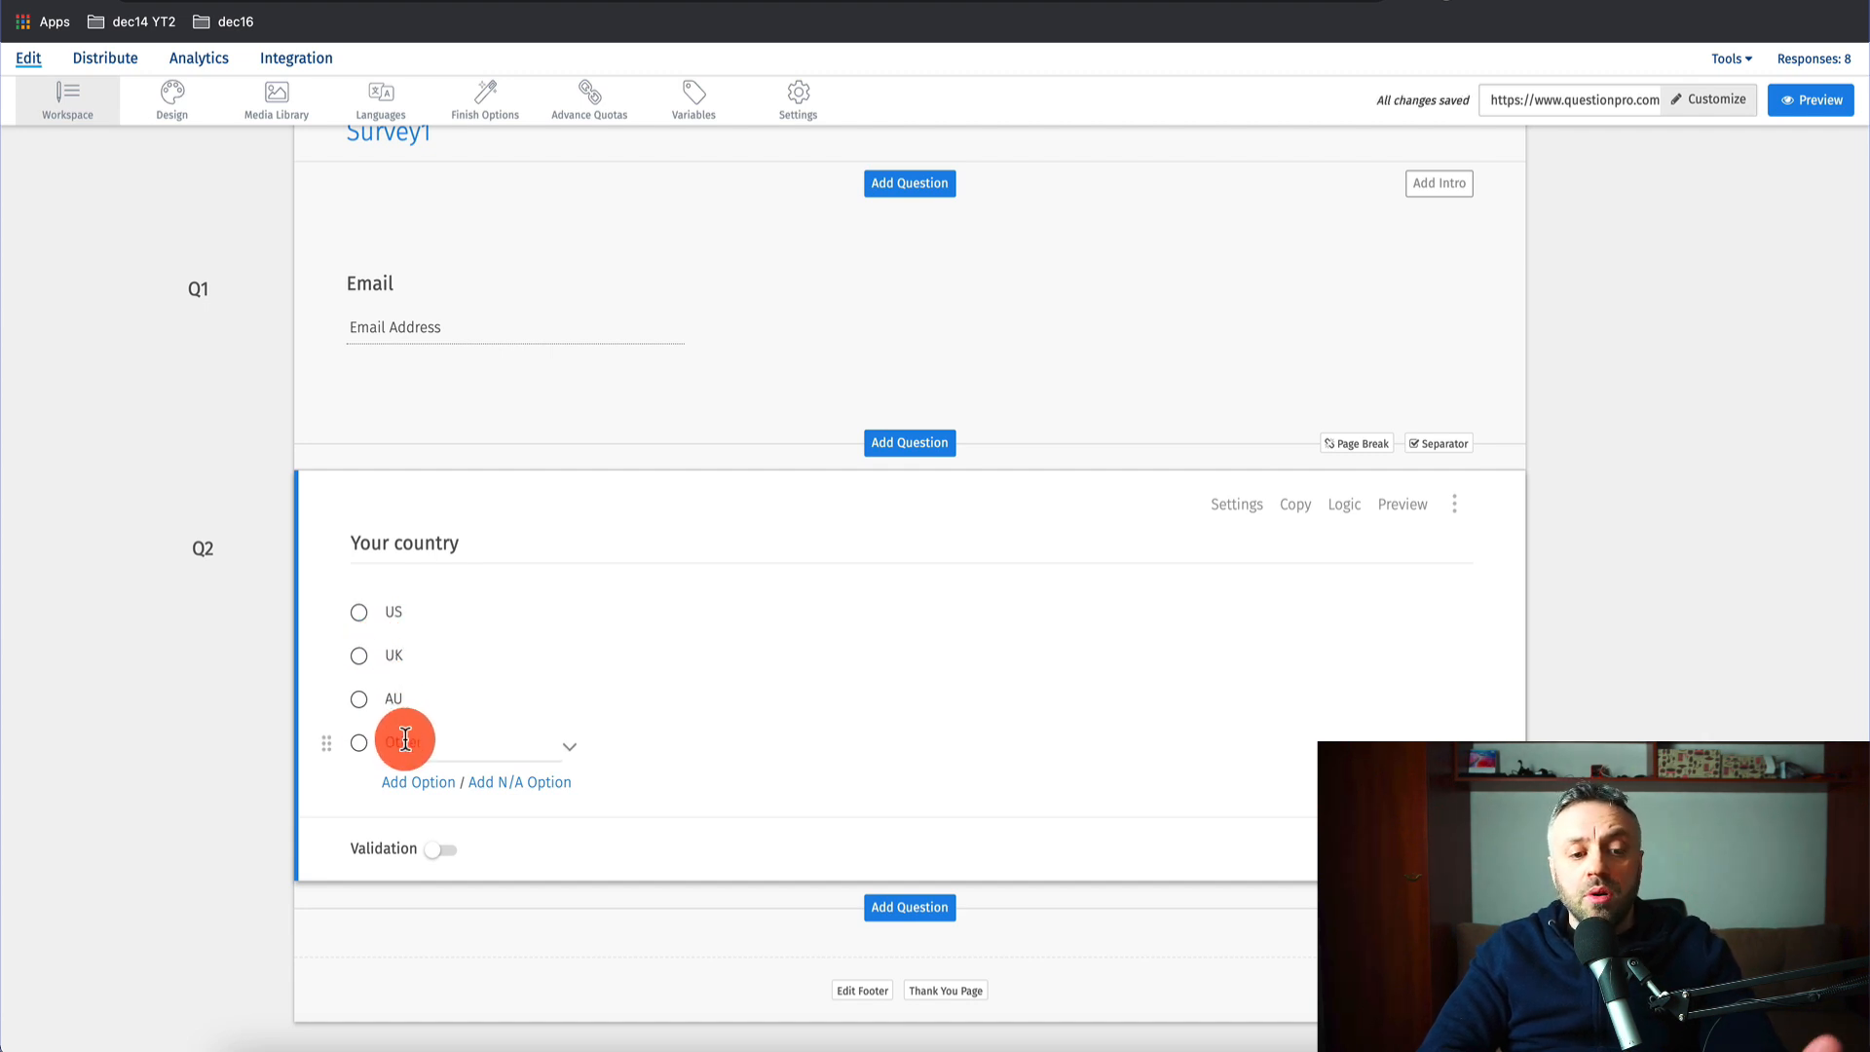
click(208, 793)
scroll(217, 793, down, 3)
click(925, 594)
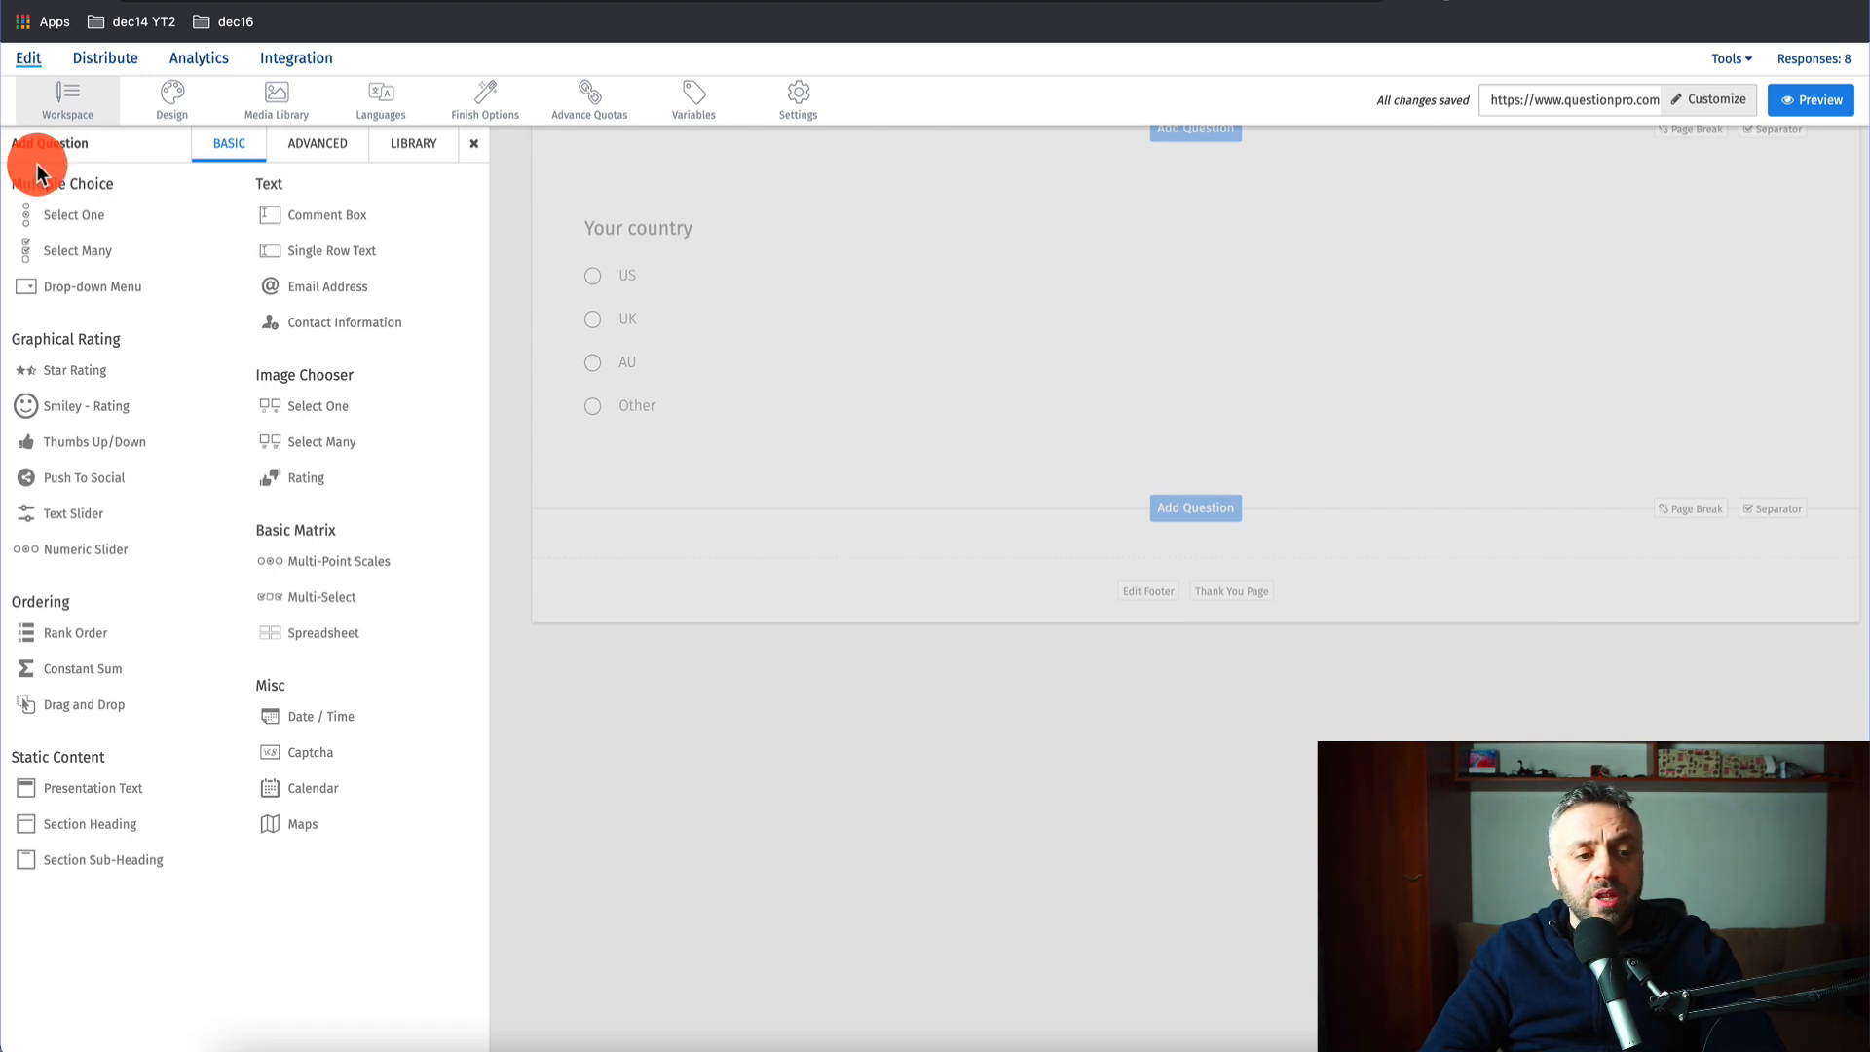
- Add a comment box Q3 and clear its Comments/Suggestions wording
click(326, 216)
click(596, 237)
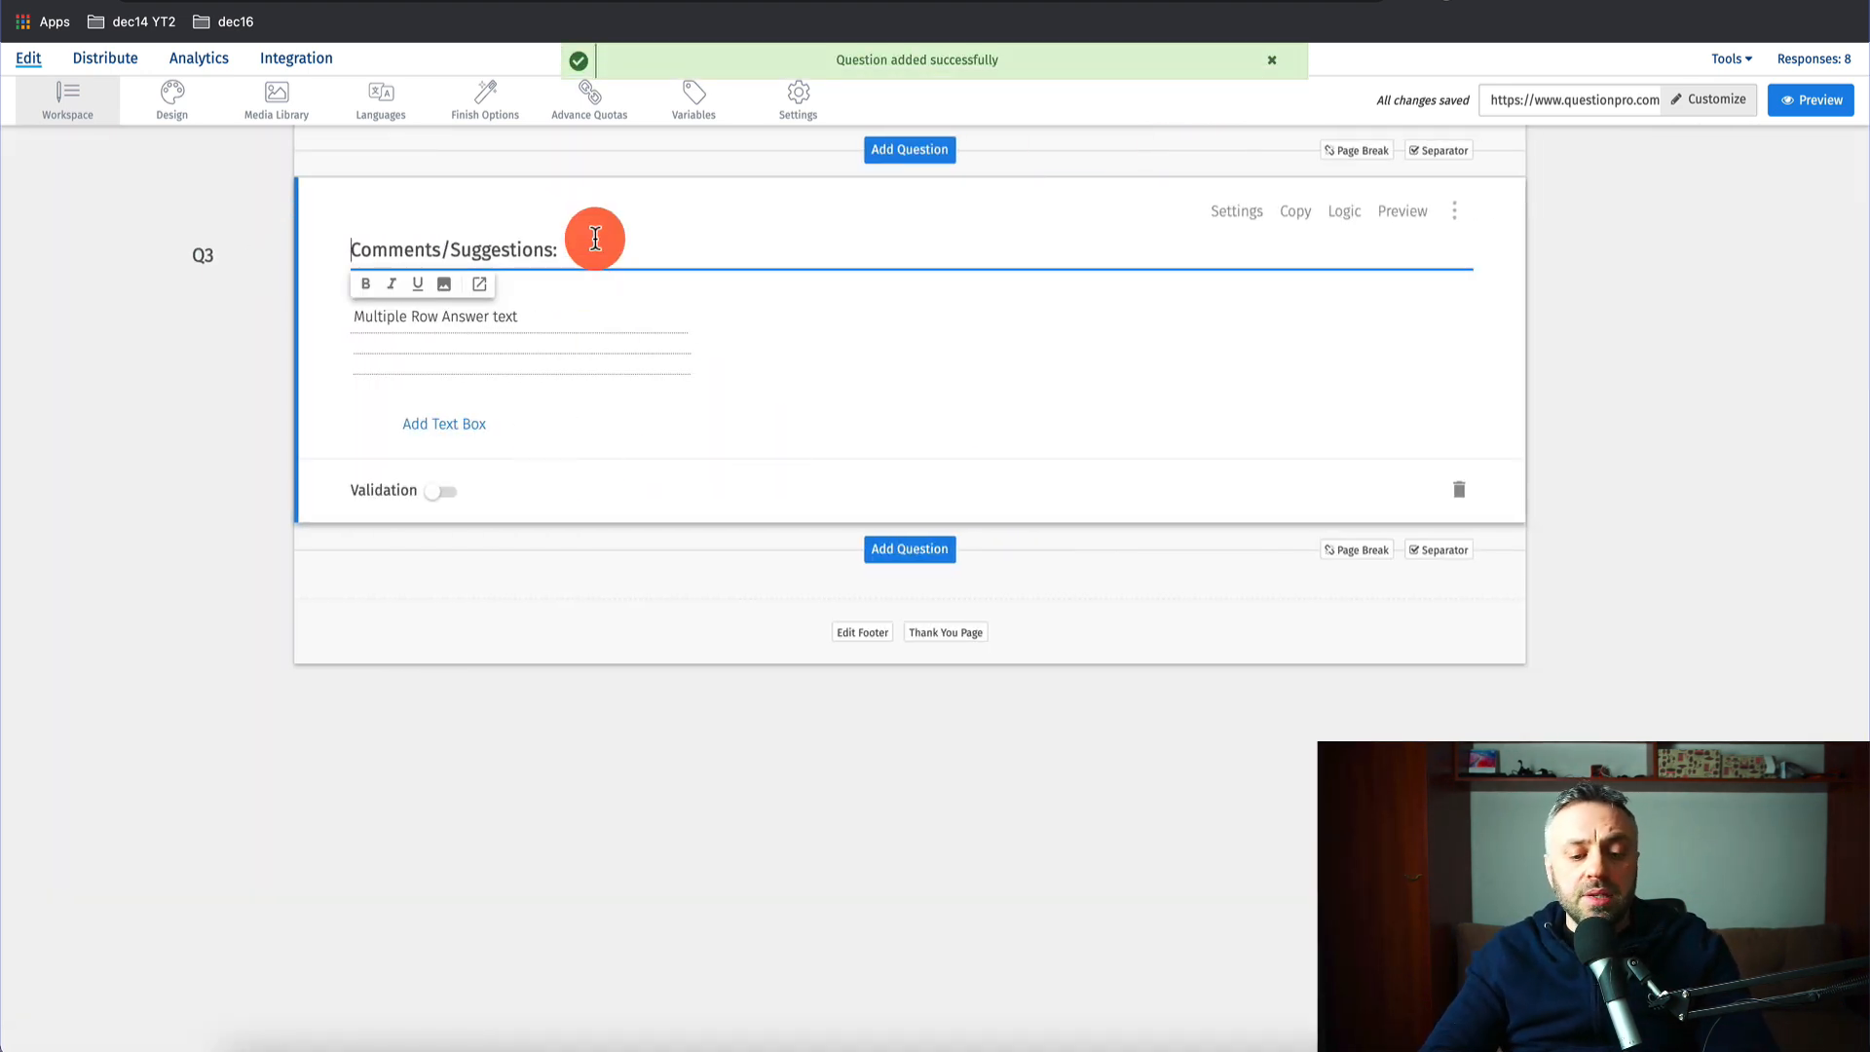
text(Why)
key(shift+End)
key(BackSpace)
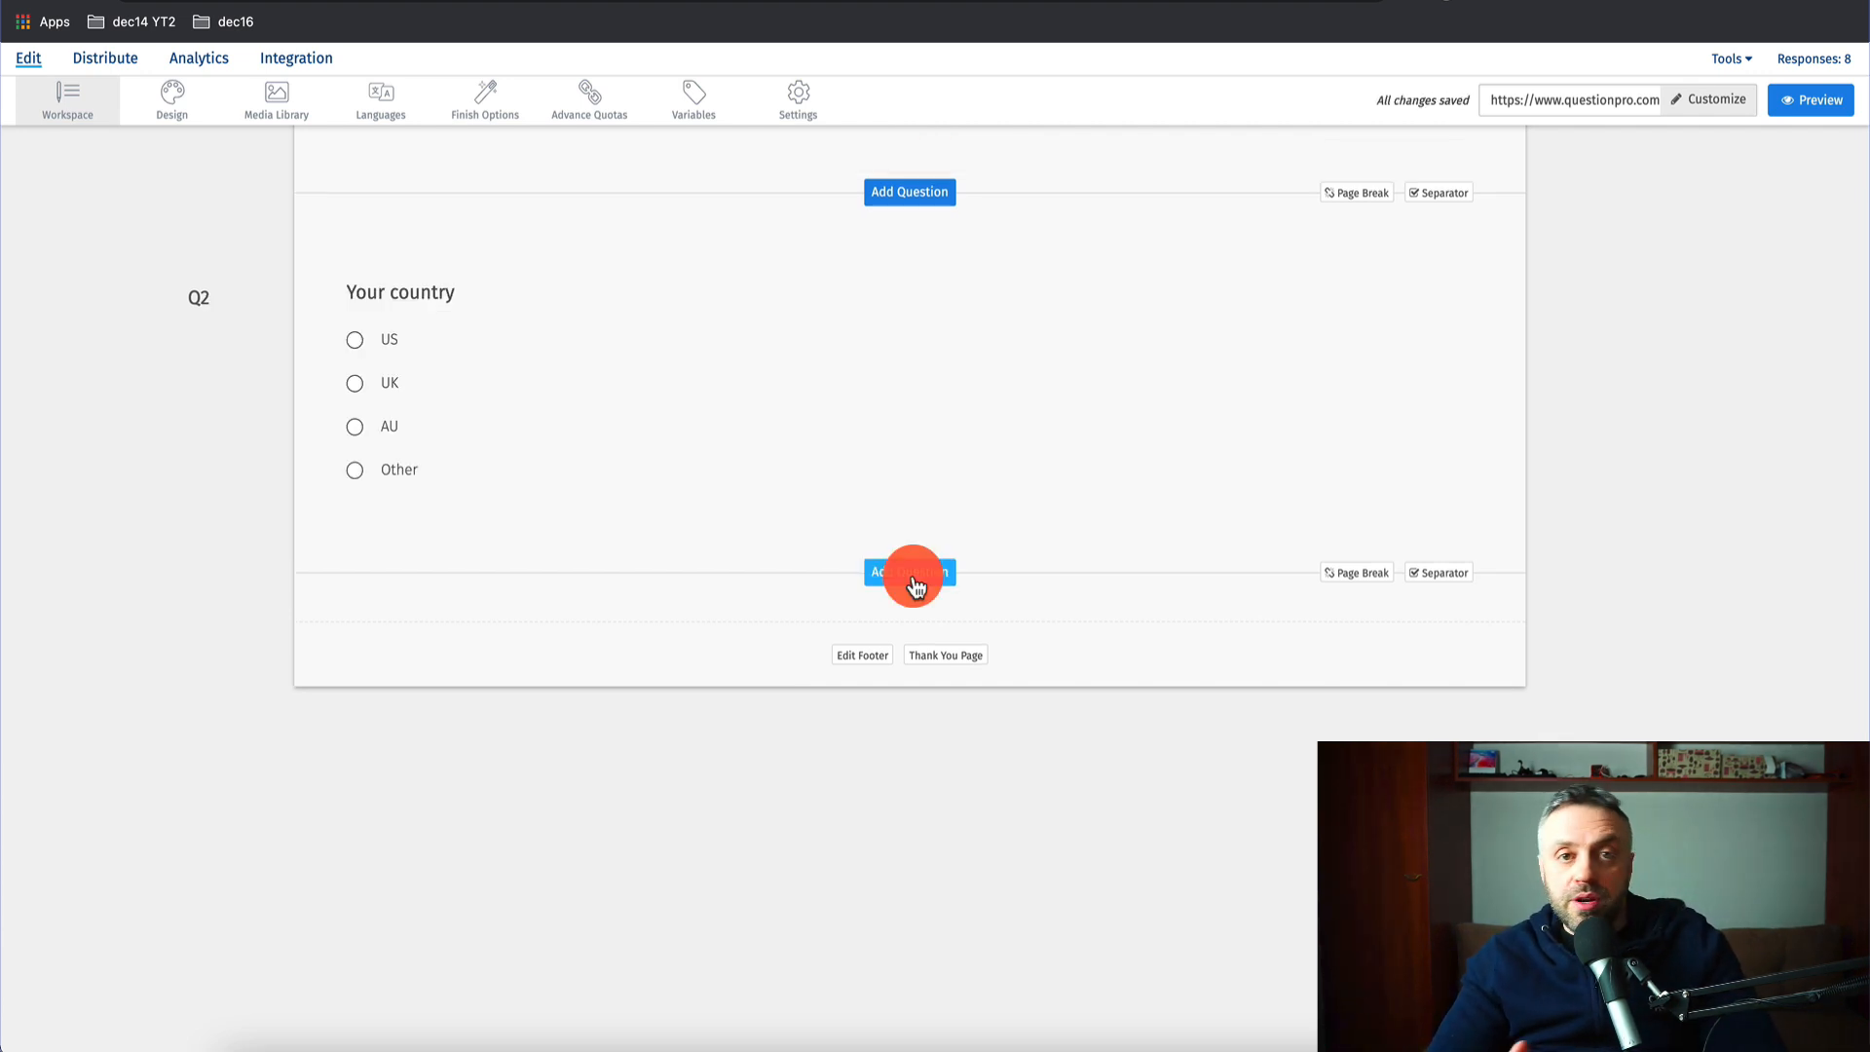
- Add a single-choice Q3 titled 'Why should you be chosen for this free opportunity?'
click(914, 578)
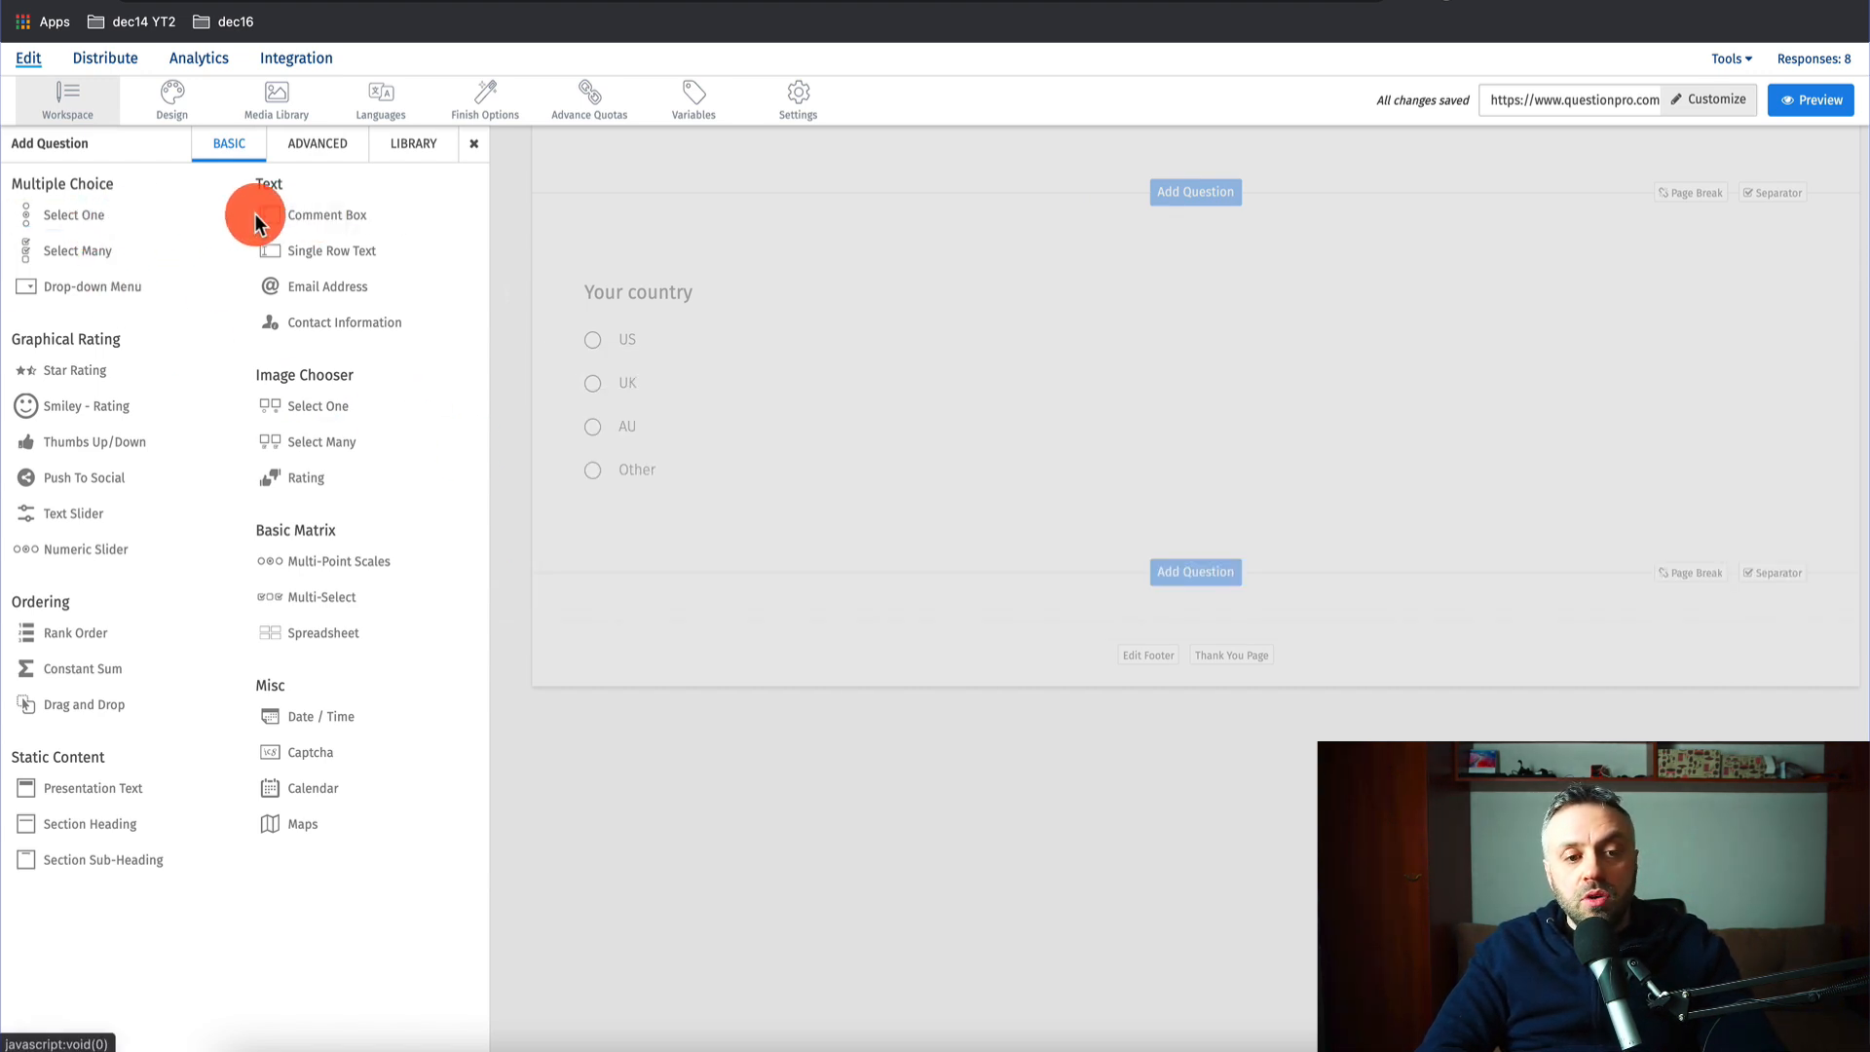
mouse_move(68, 220)
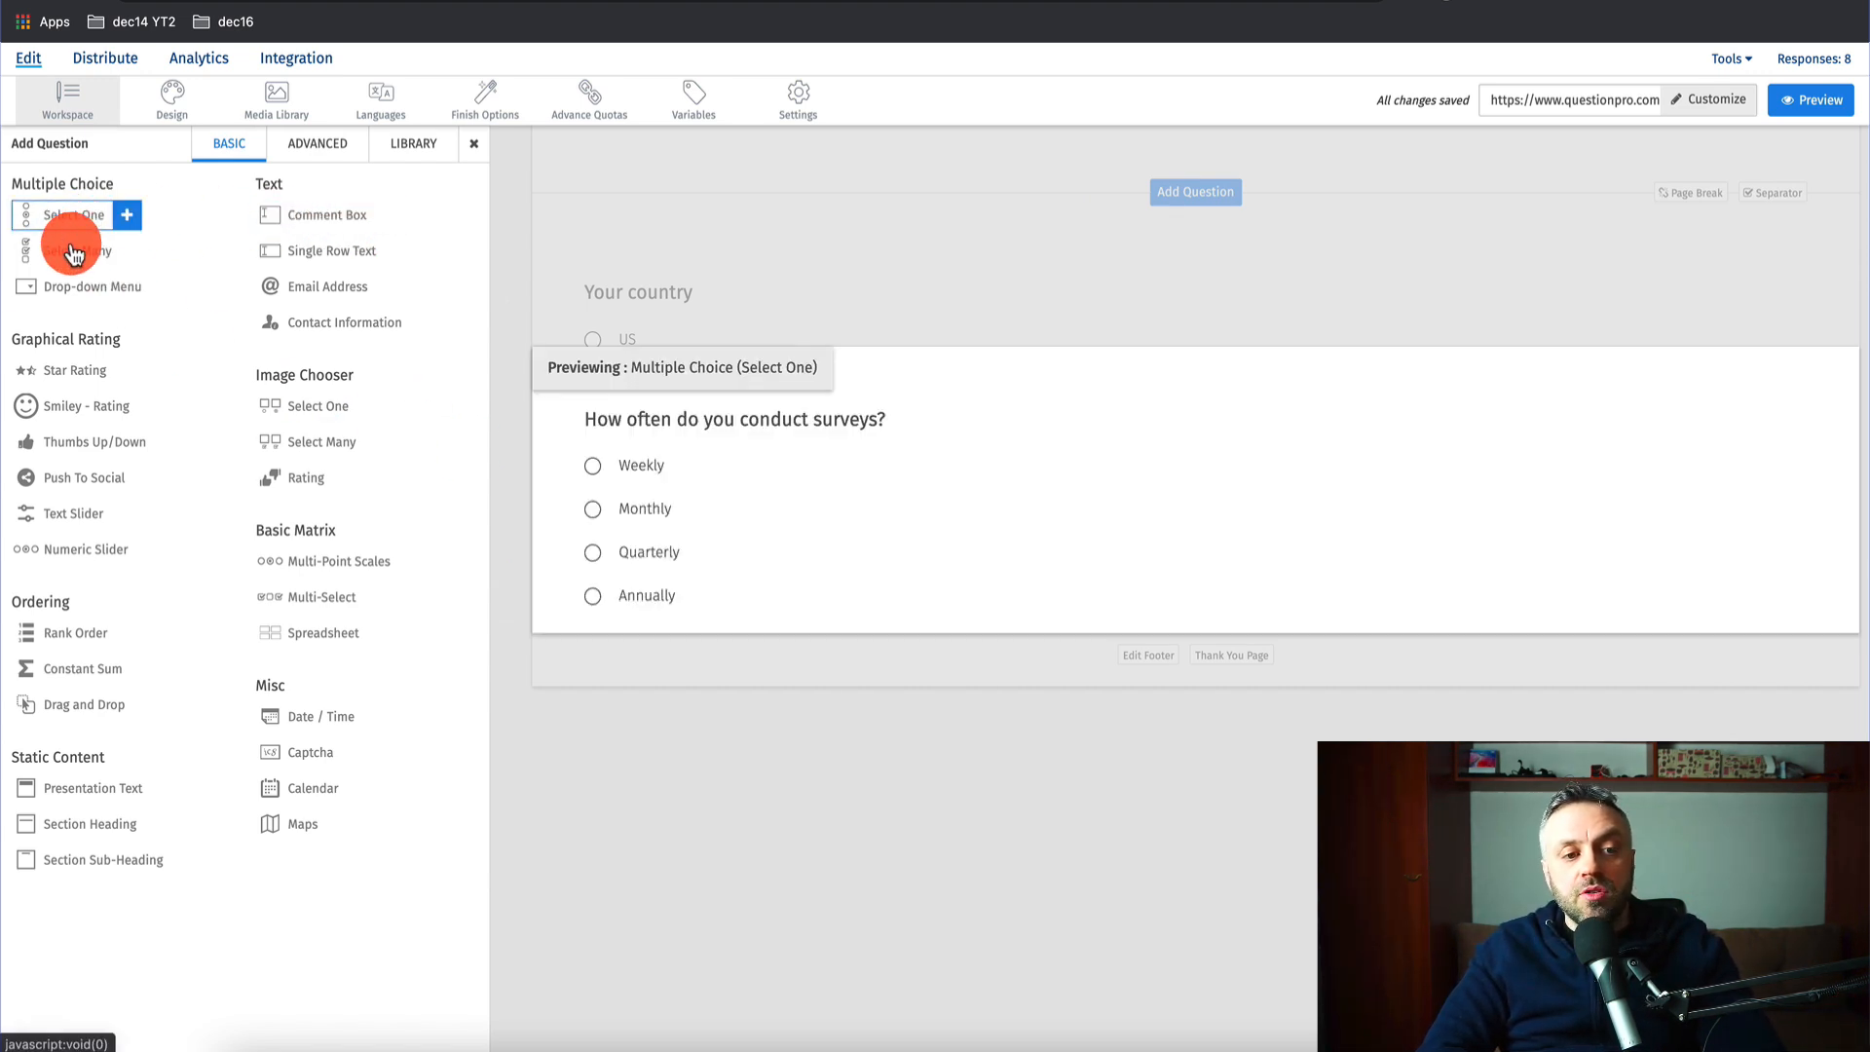
click(78, 223)
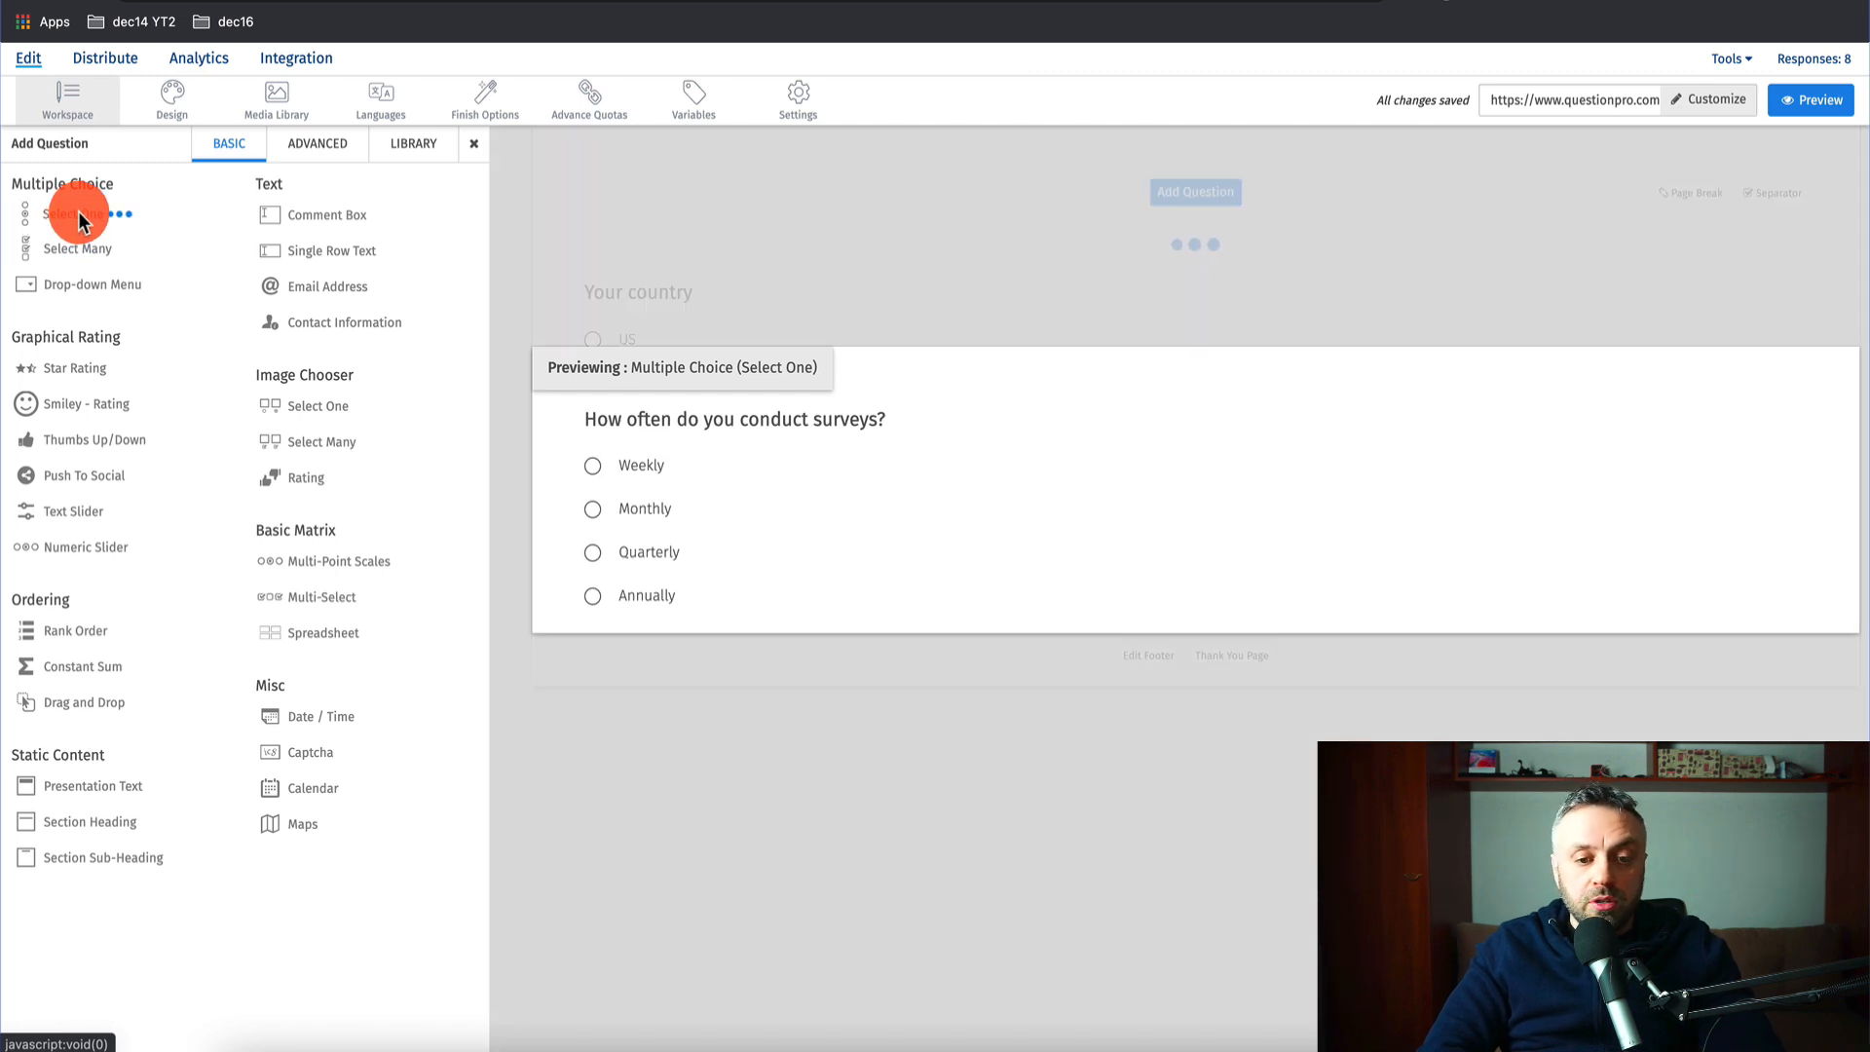
scroll(575, 433, up, 7)
scroll(546, 467, down, 4)
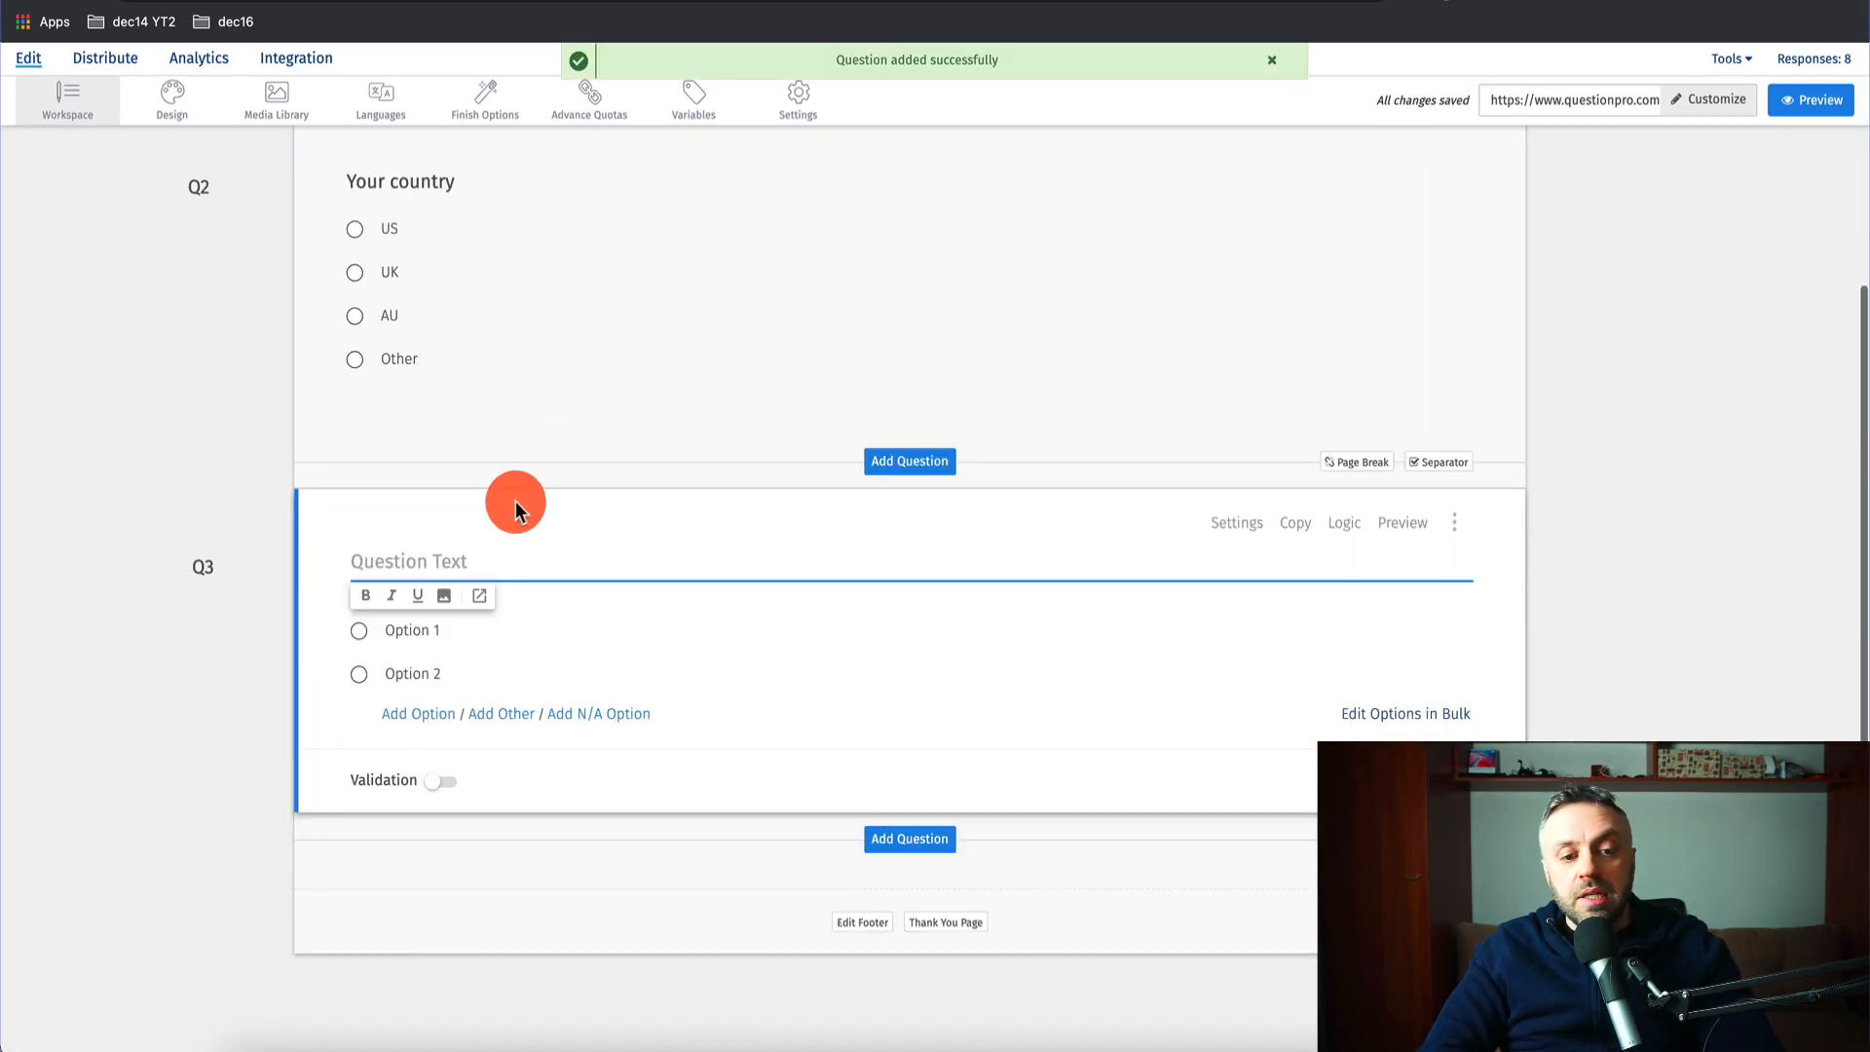
text(Why should you be chosen for this free op)
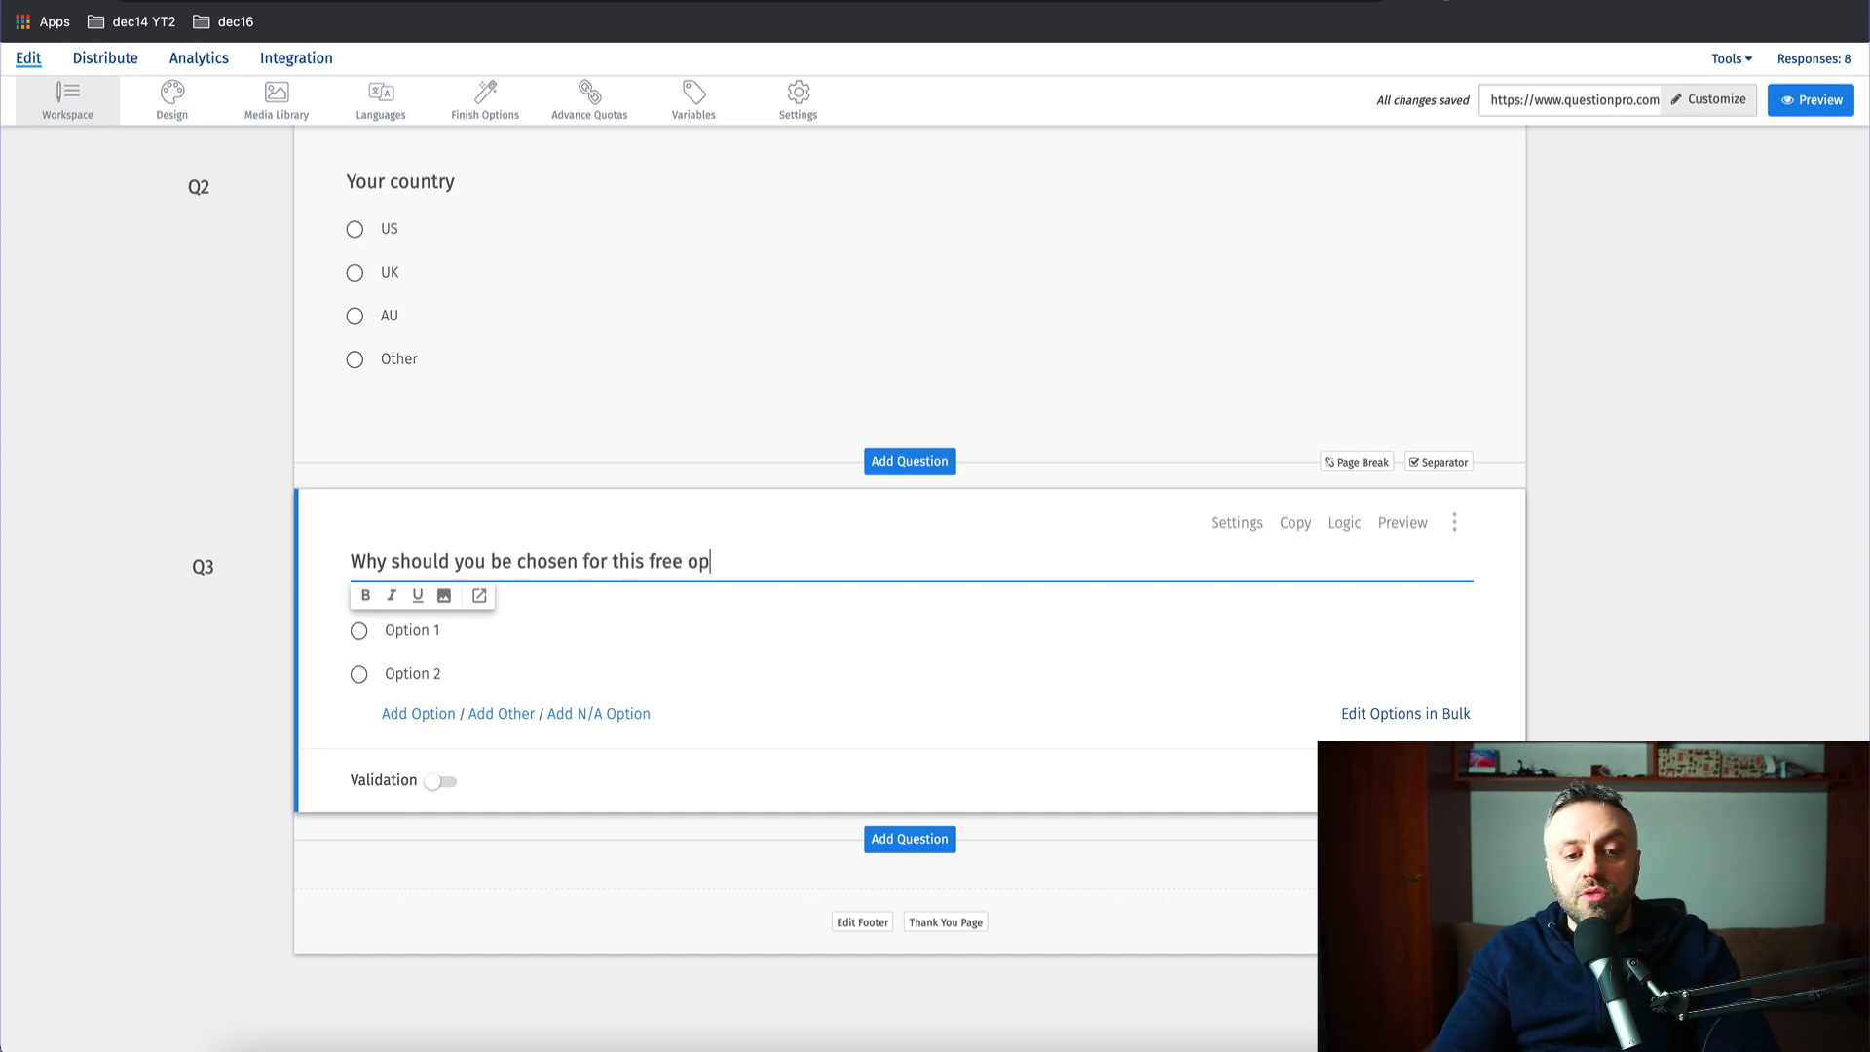
text(?)
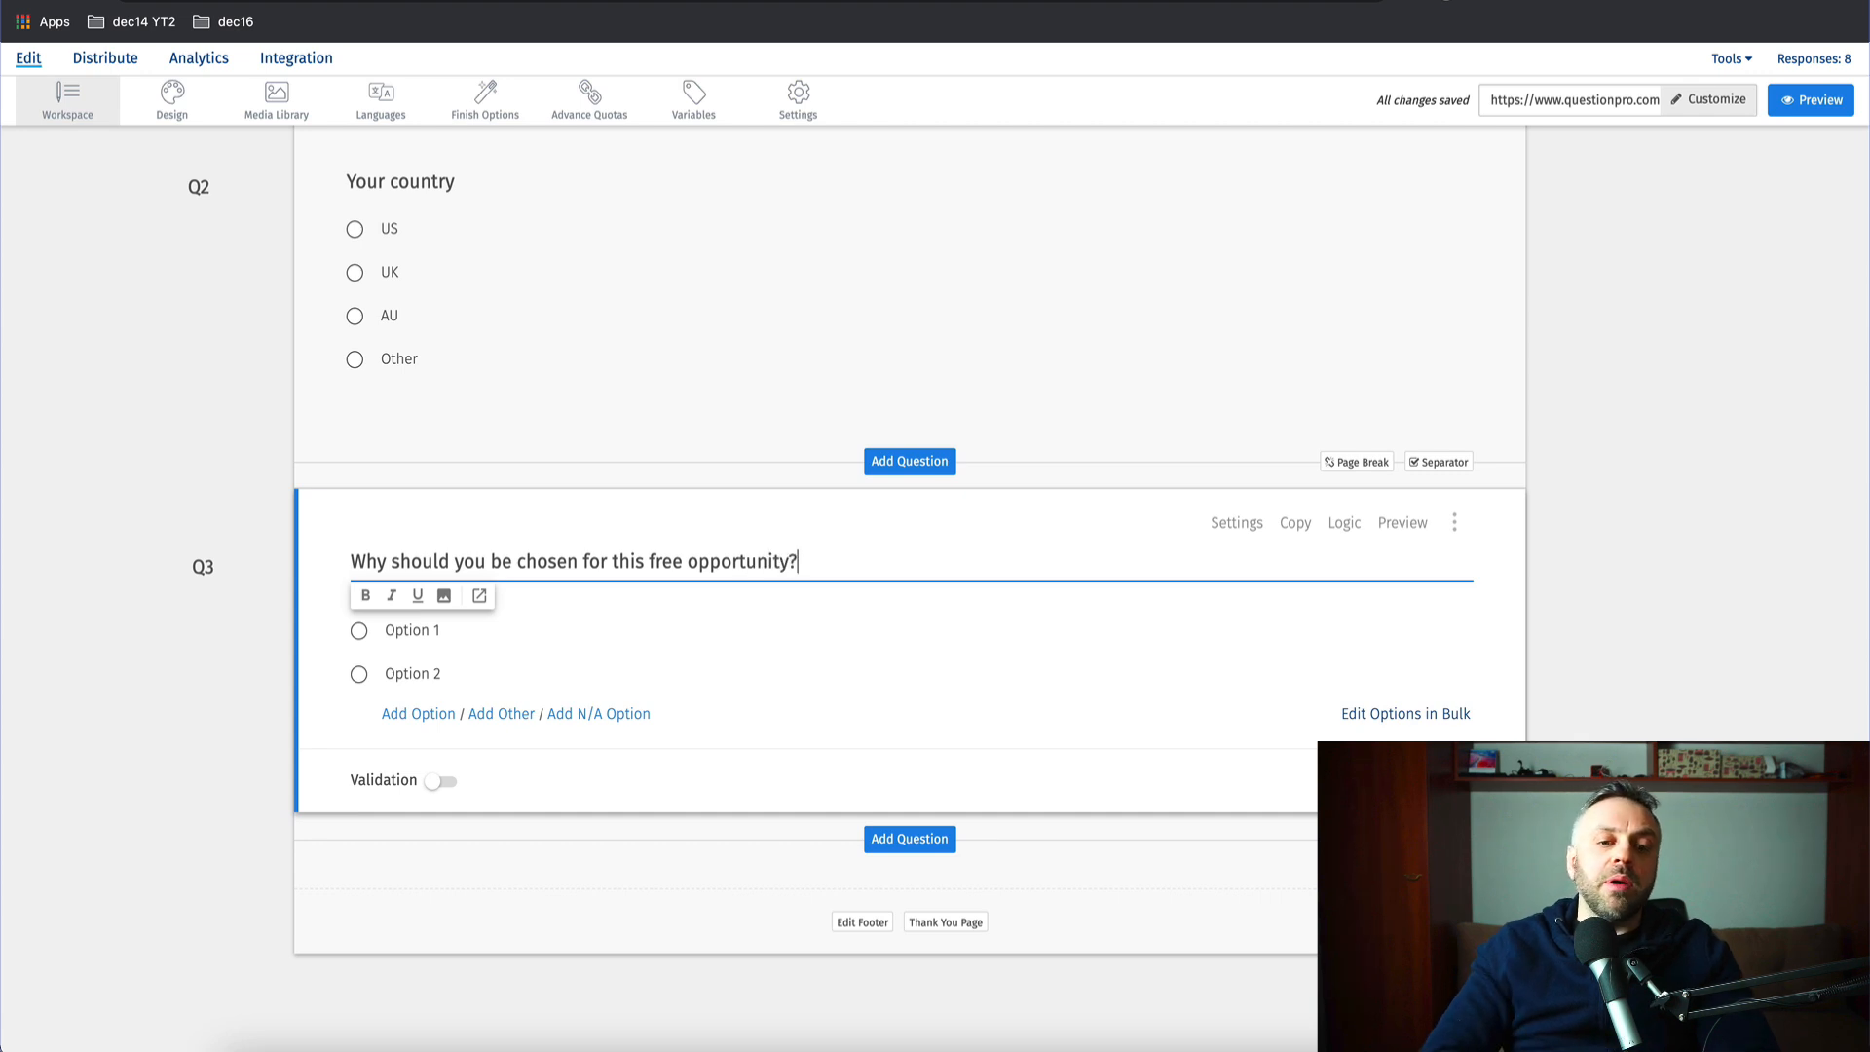
click(232, 738)
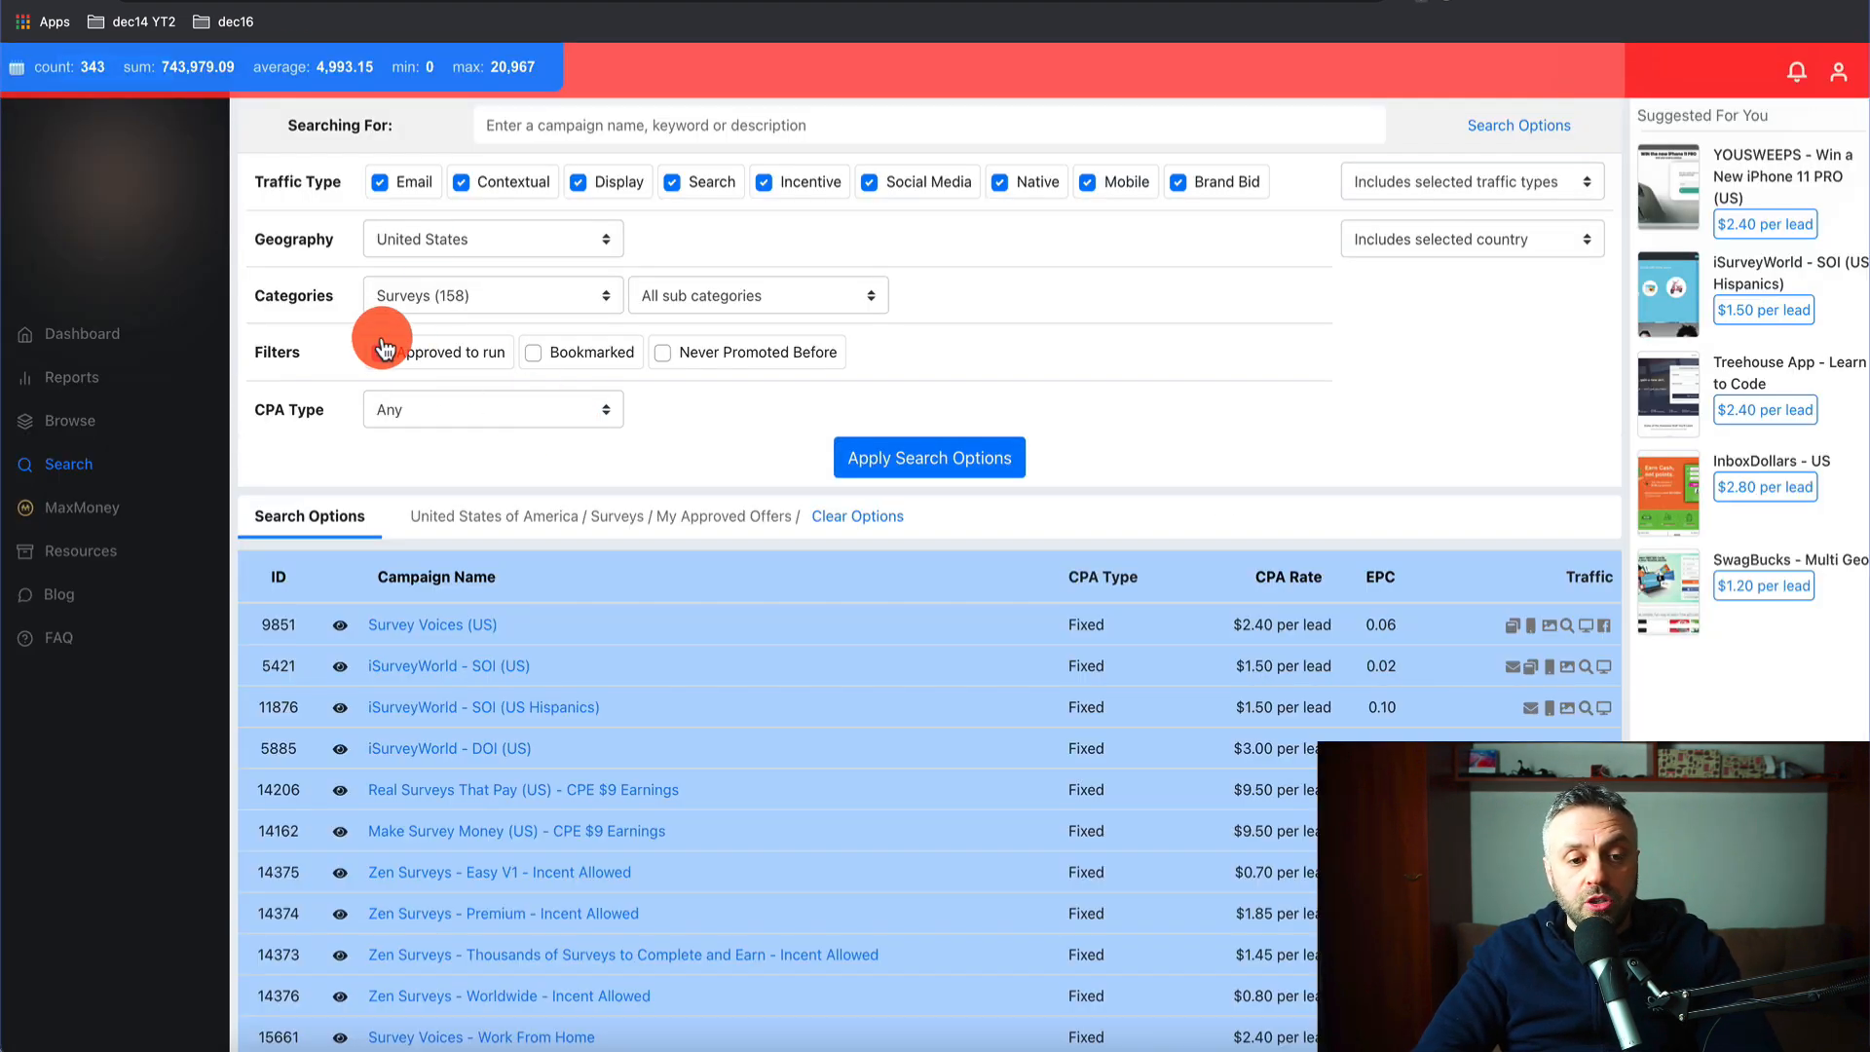
click(553, 304)
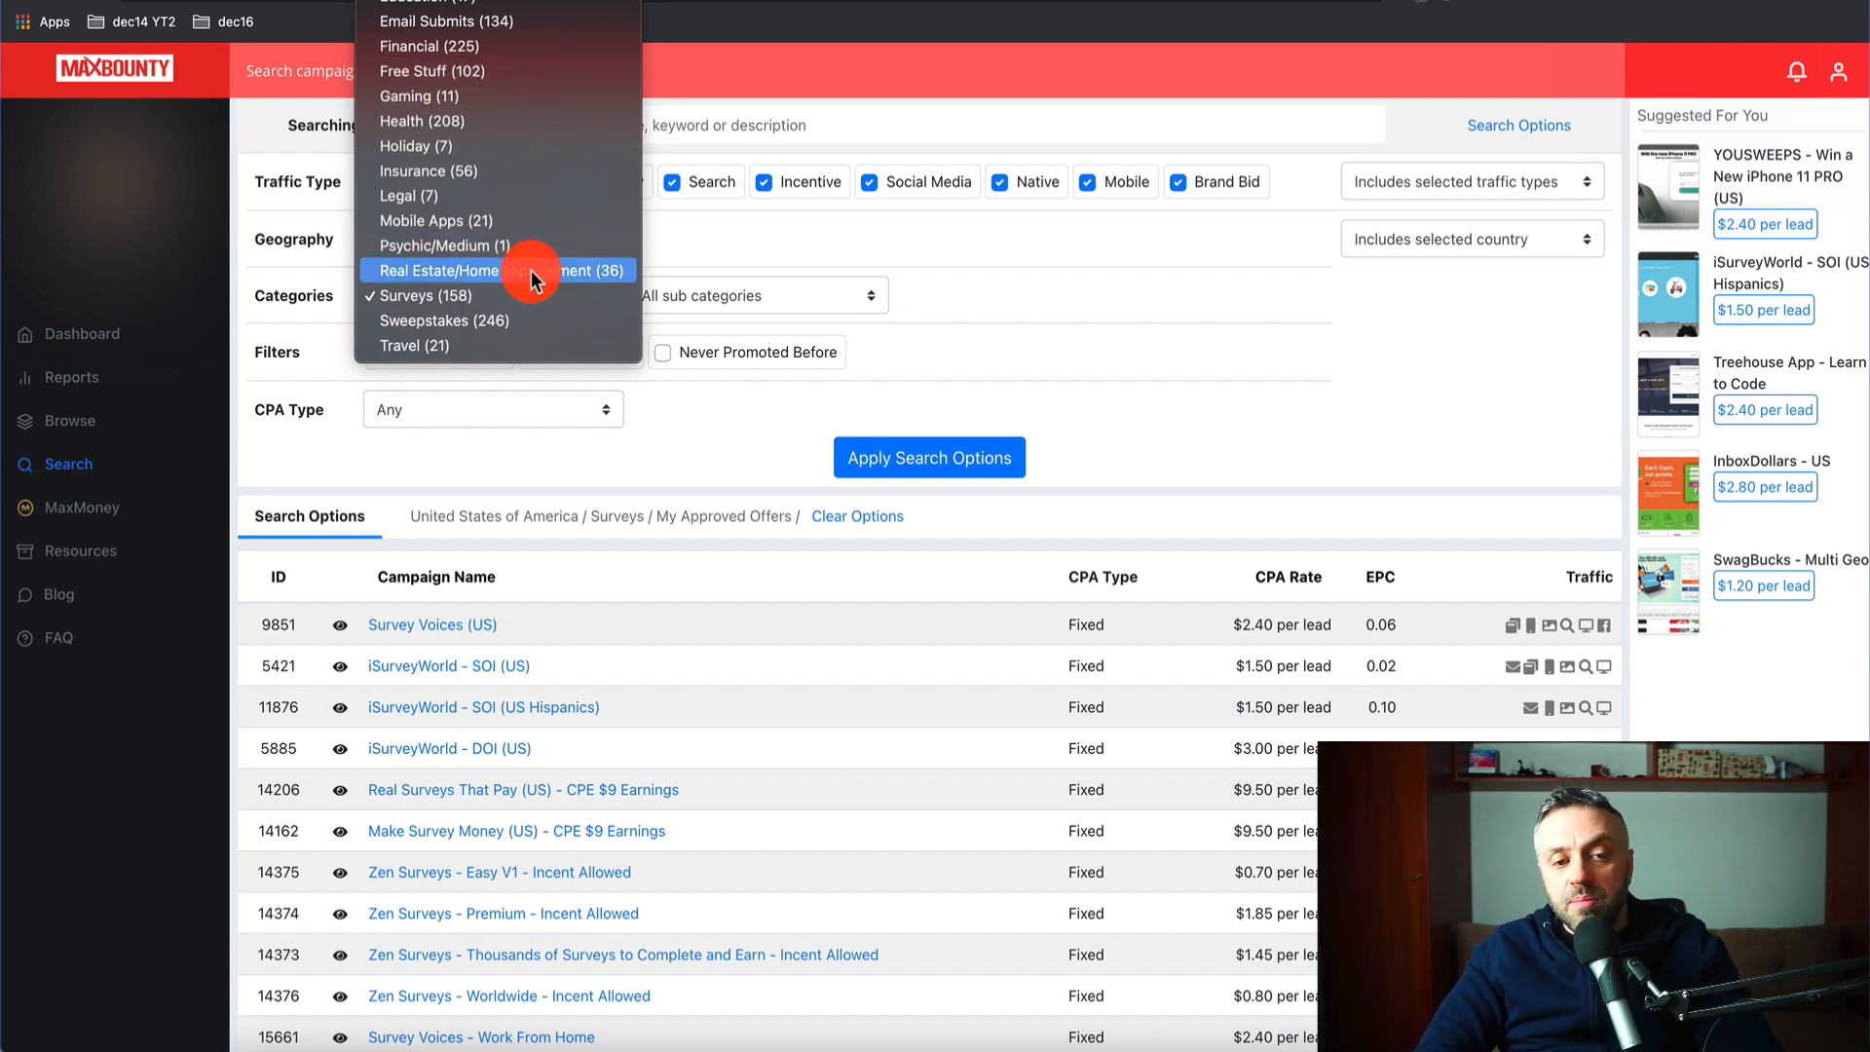
click(1091, 332)
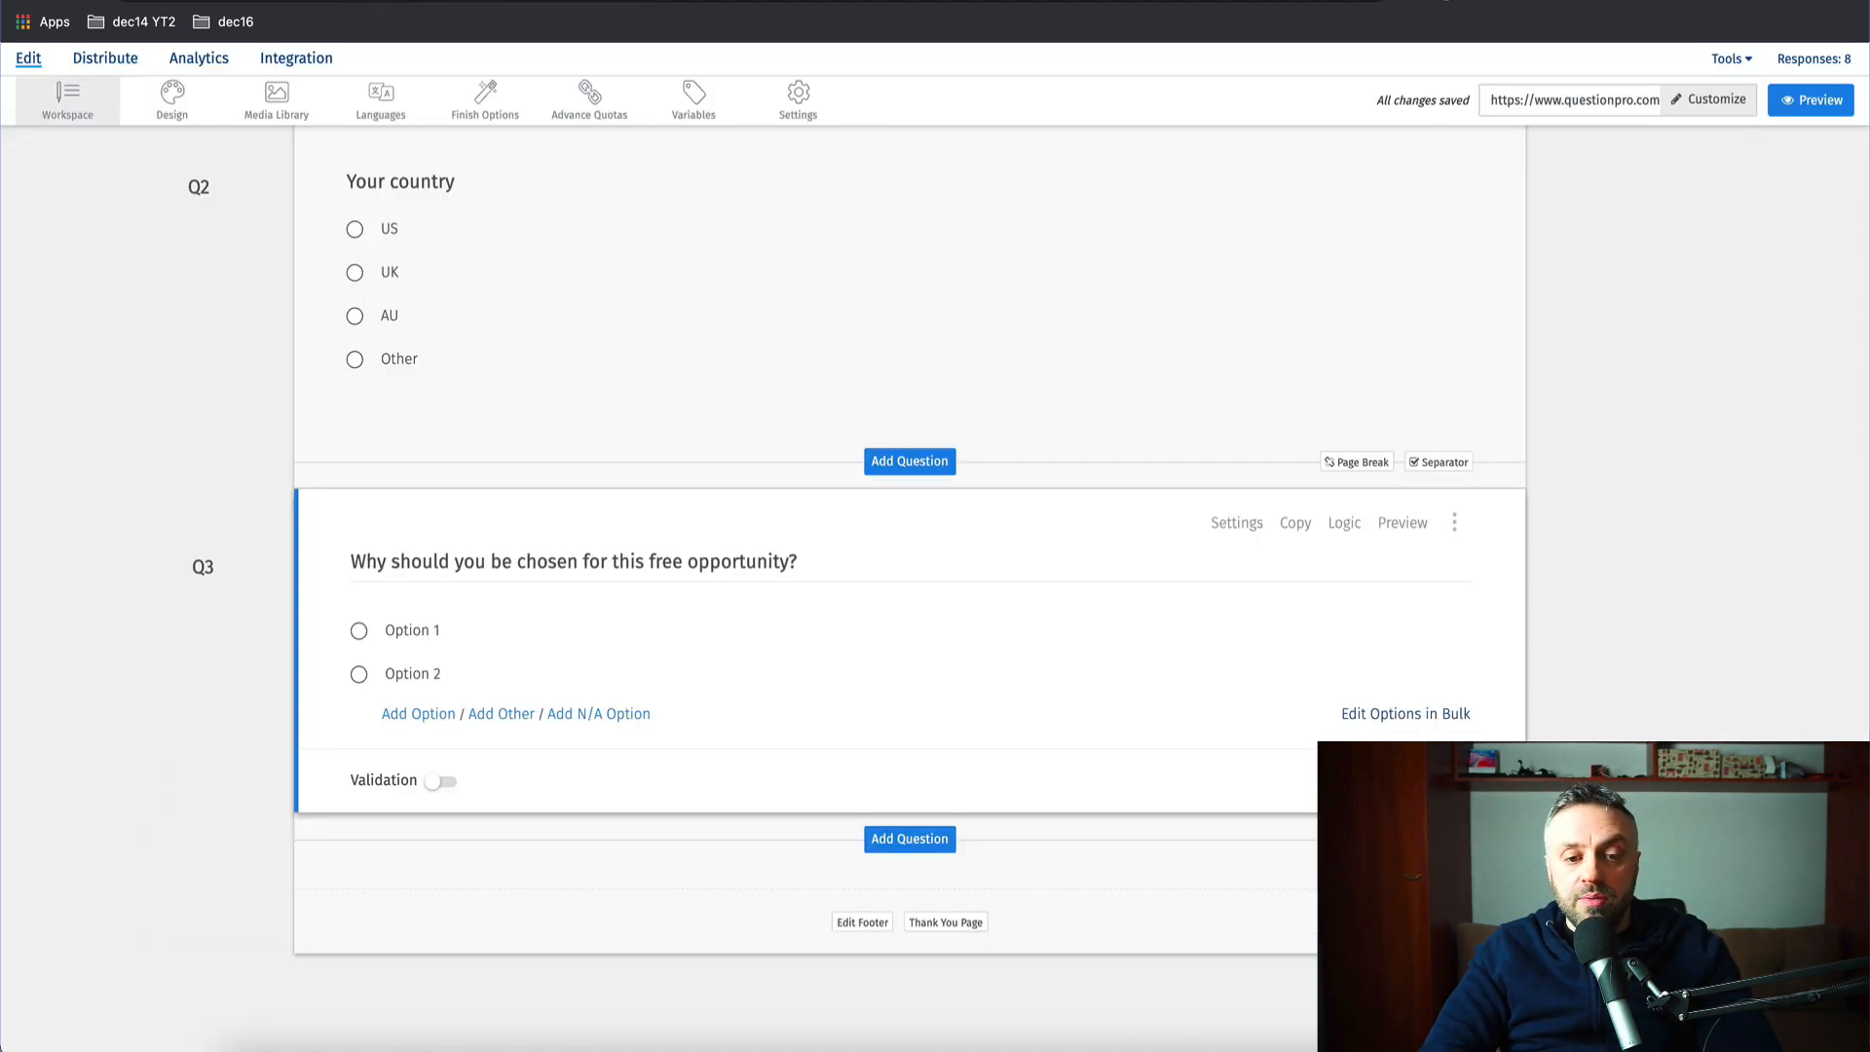
- Add 'I want to increase my income' as Q3's second answer below 'I need a side hustle'
click(461, 628)
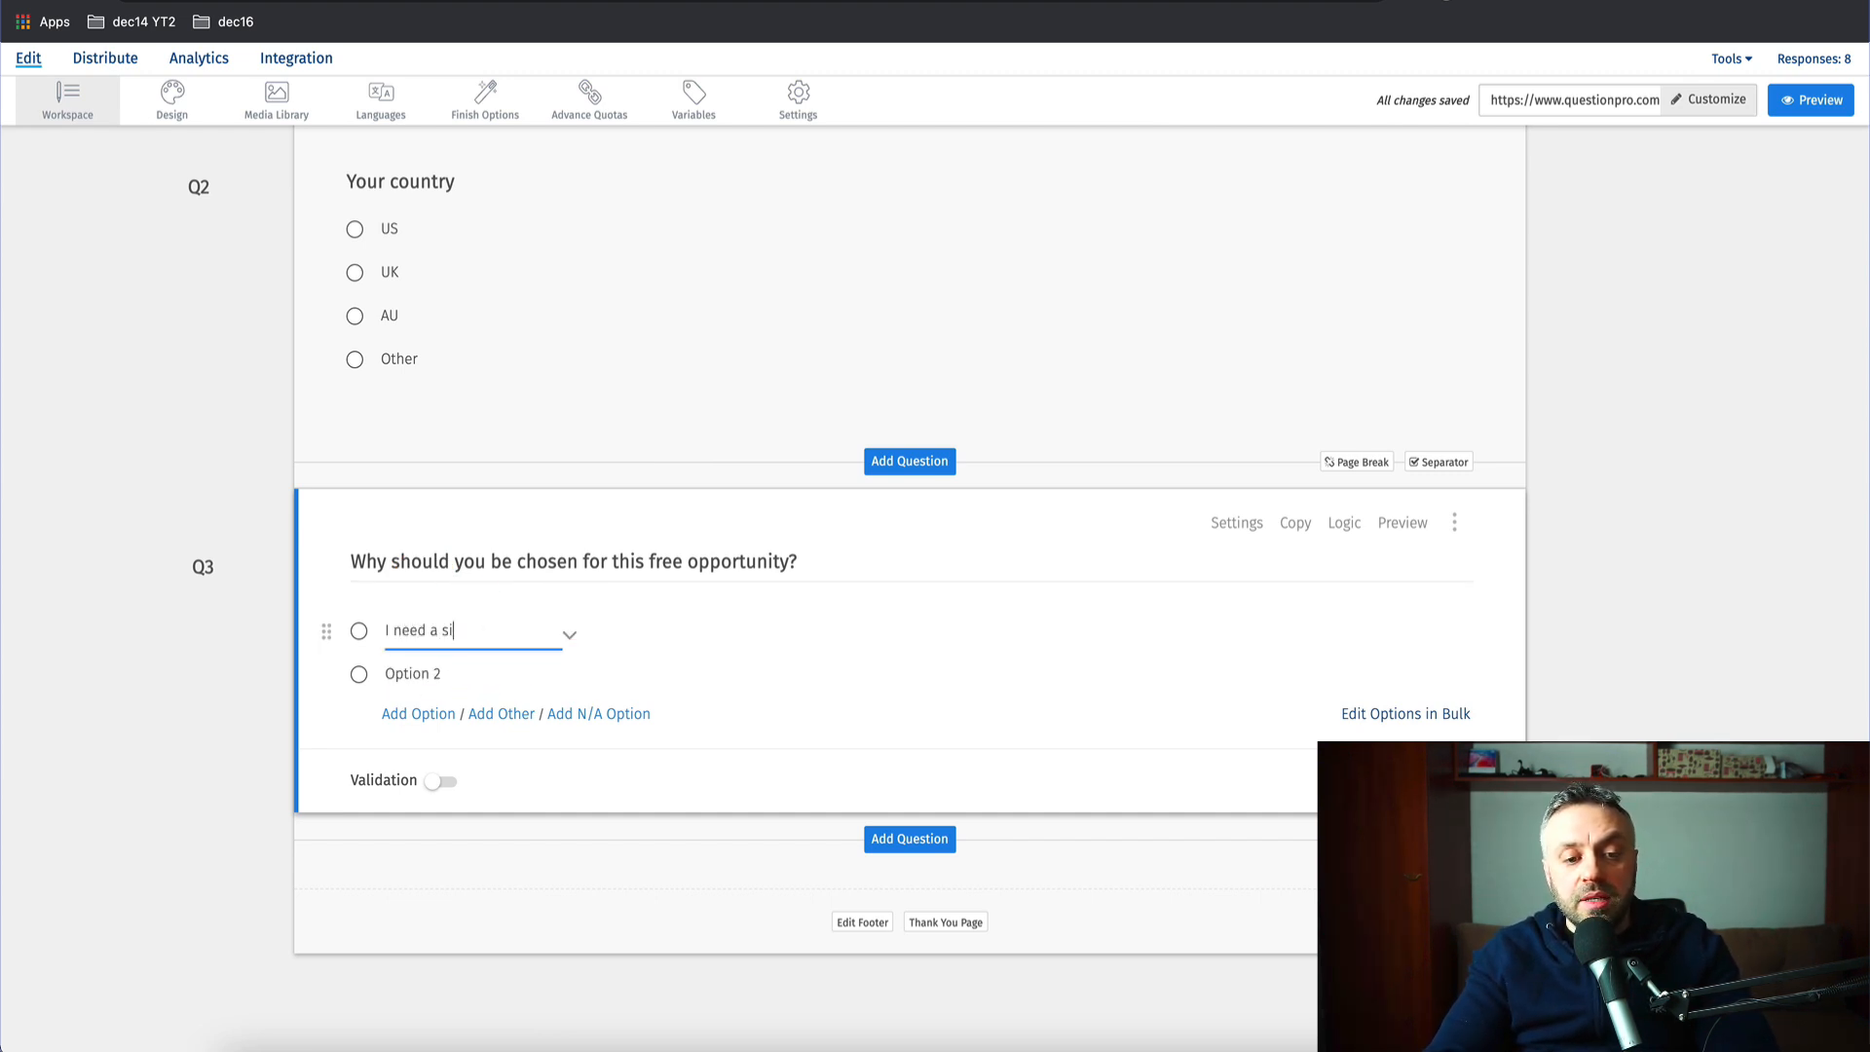
text(e hustl)
key(Return)
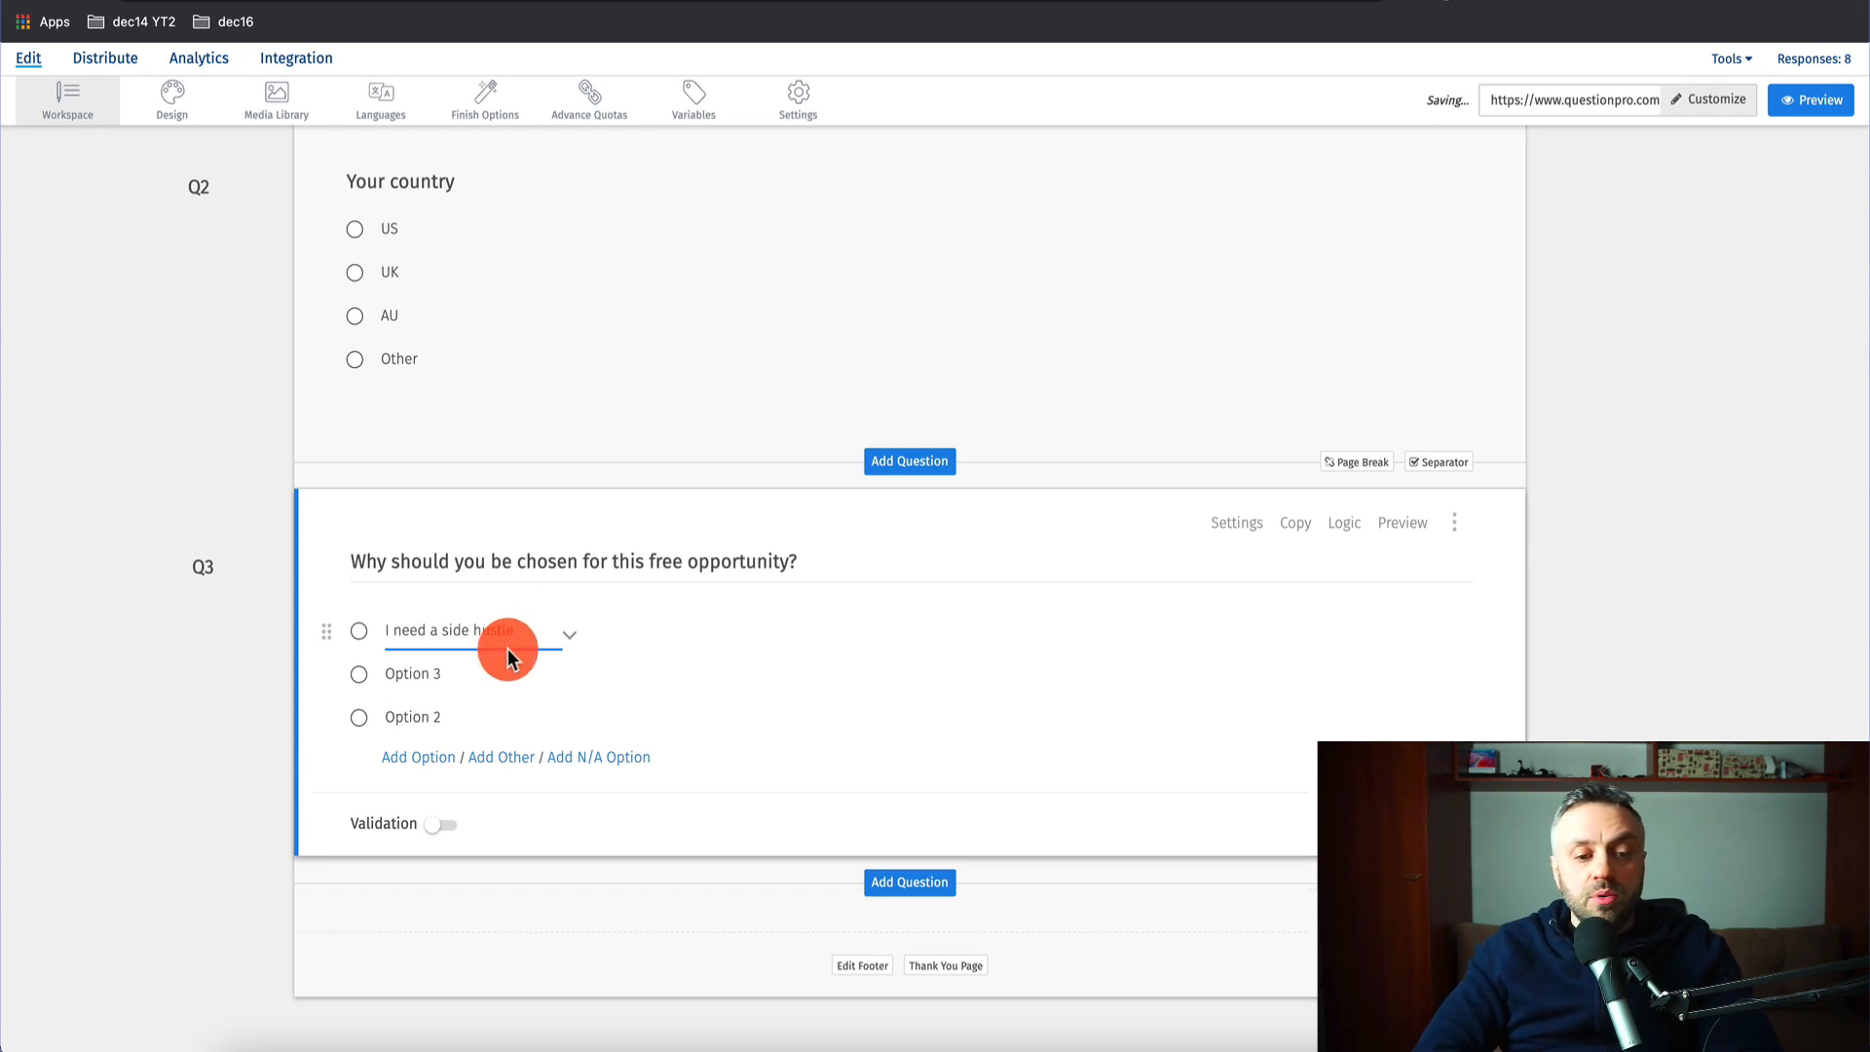
double_click(439, 673)
text(I w)
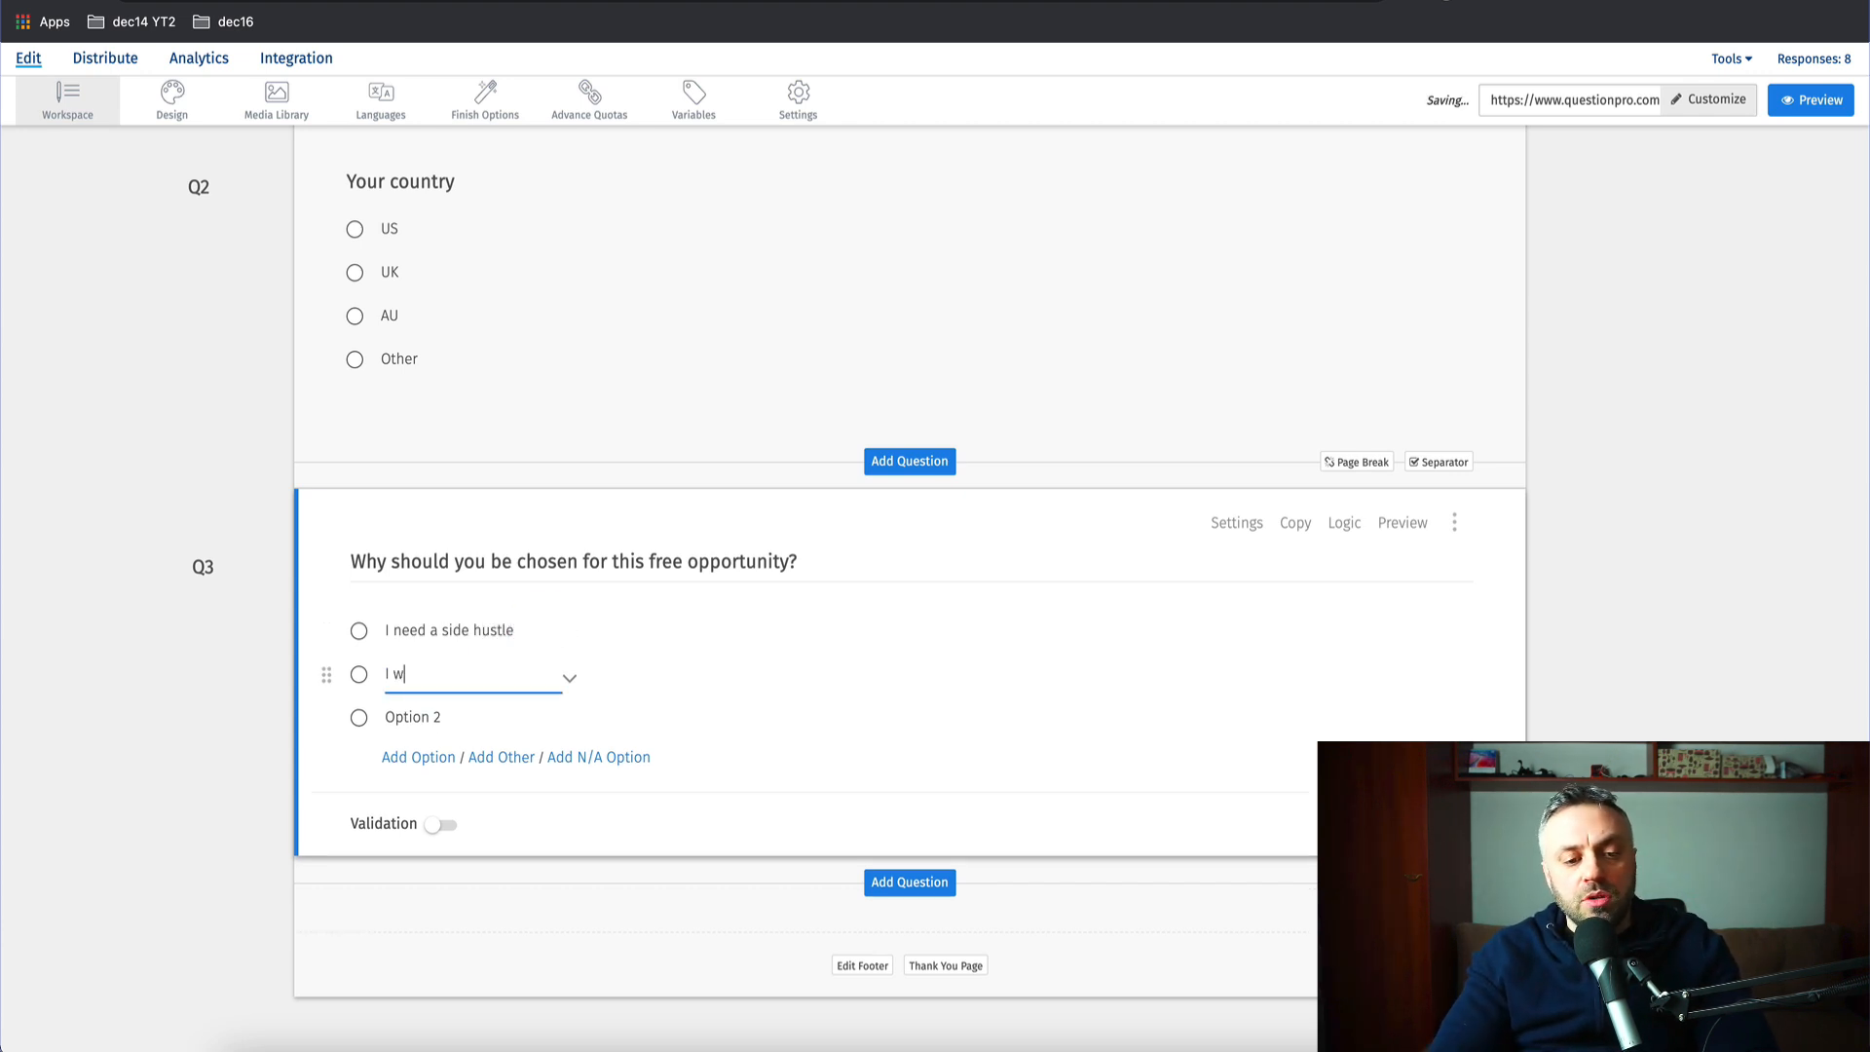
text(ant to increase)
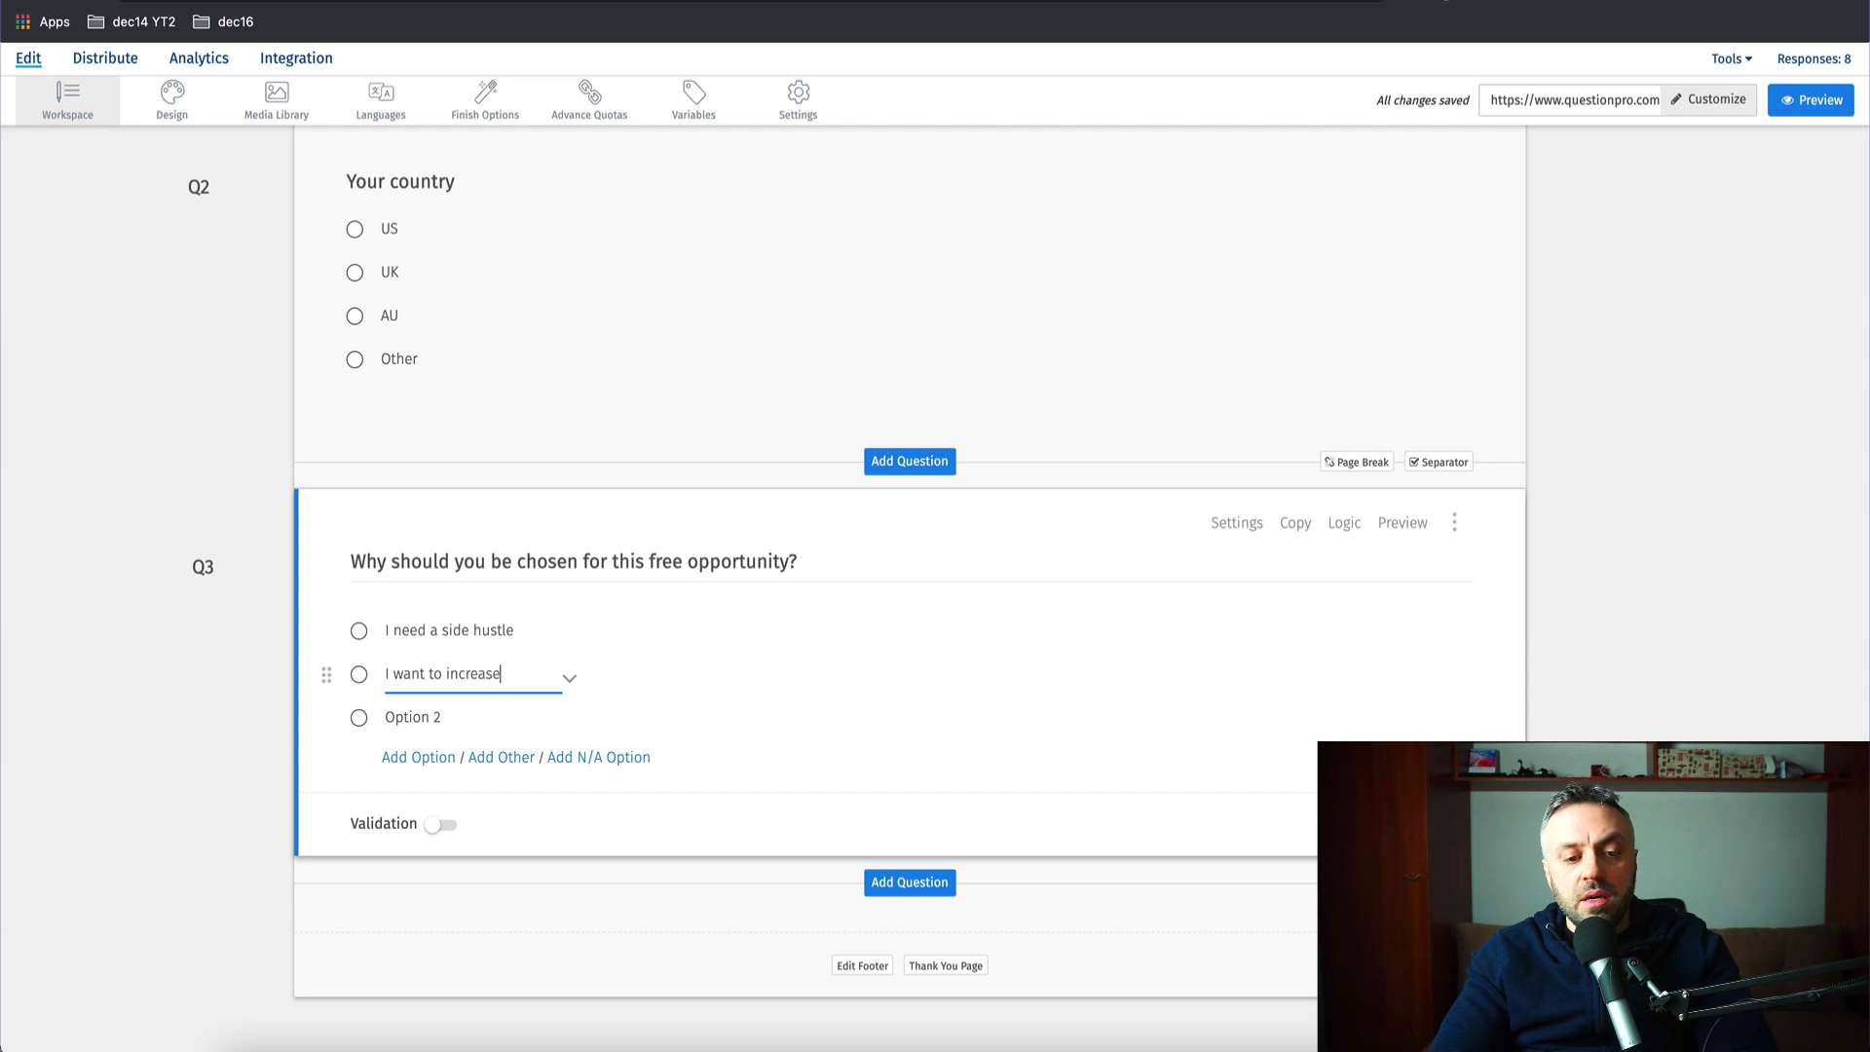
text( my income)
- Add 'I'm looking for a new job' and an Other choice to Q3
click(439, 718)
double_click(438, 718)
text(I'm looking for a new)
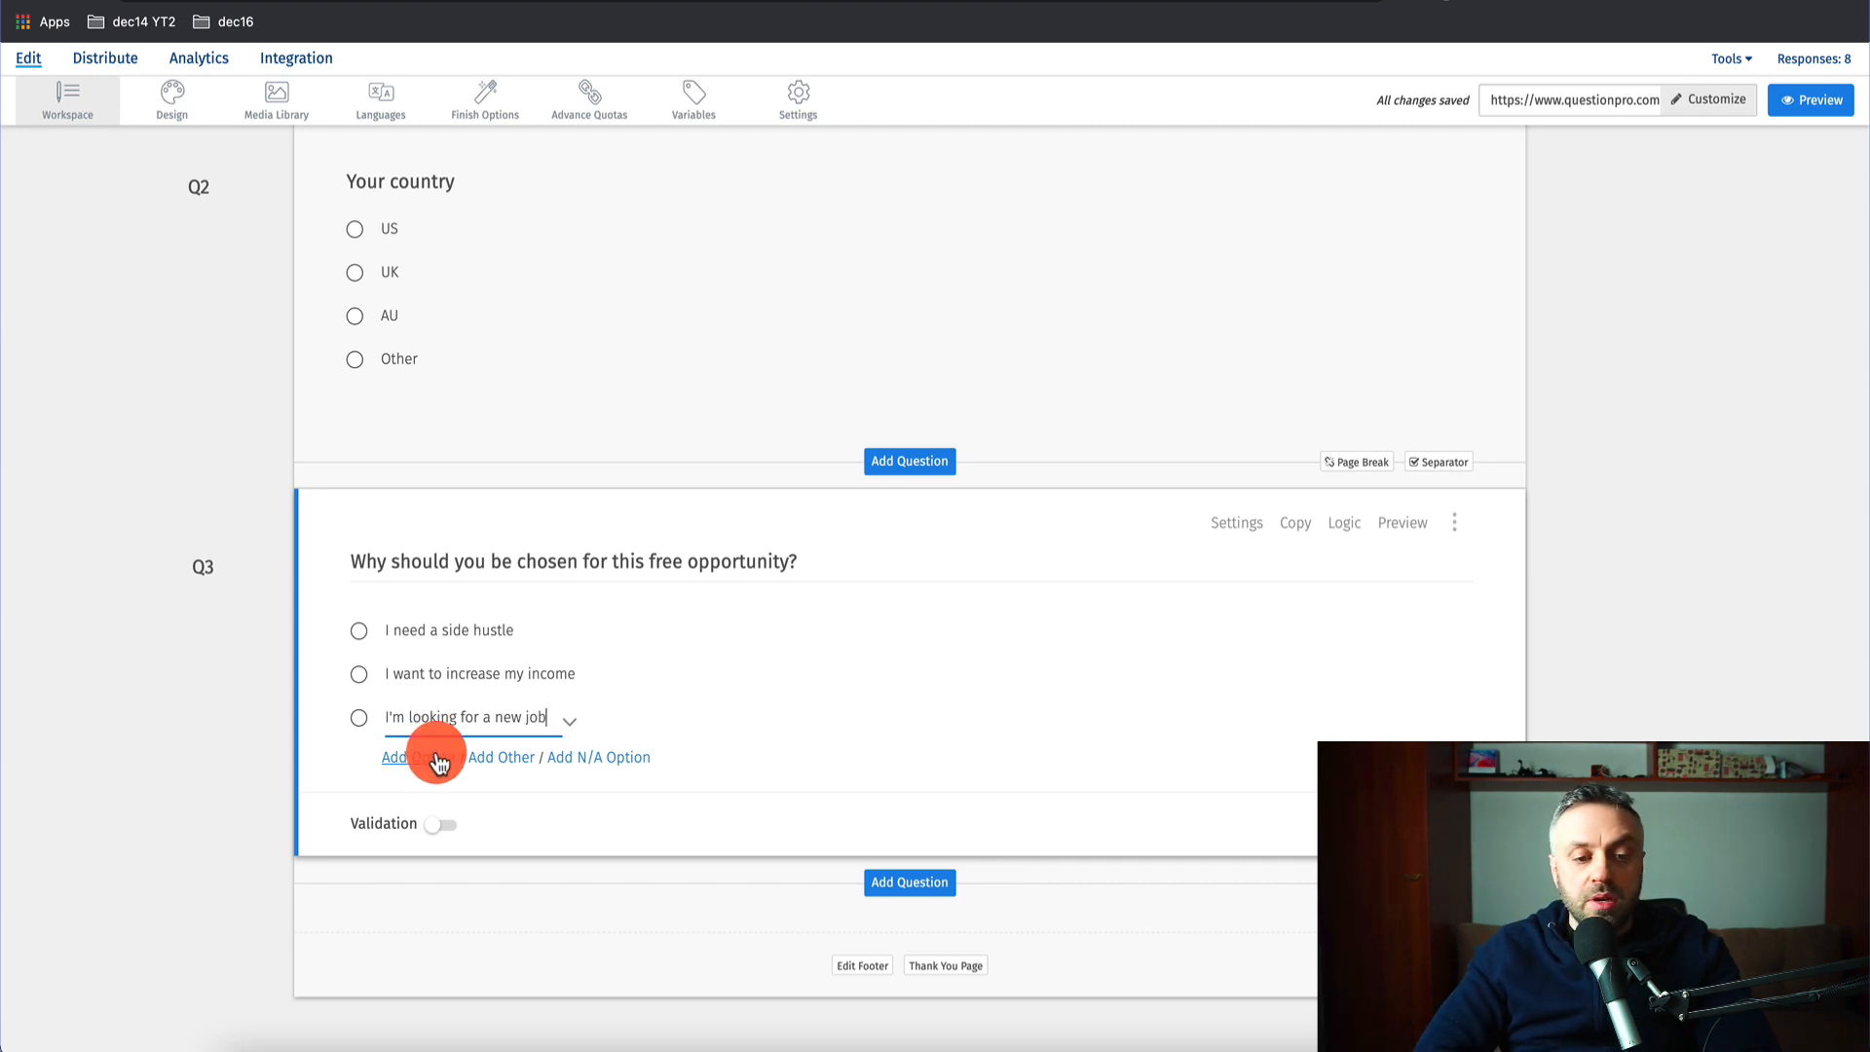
click(497, 757)
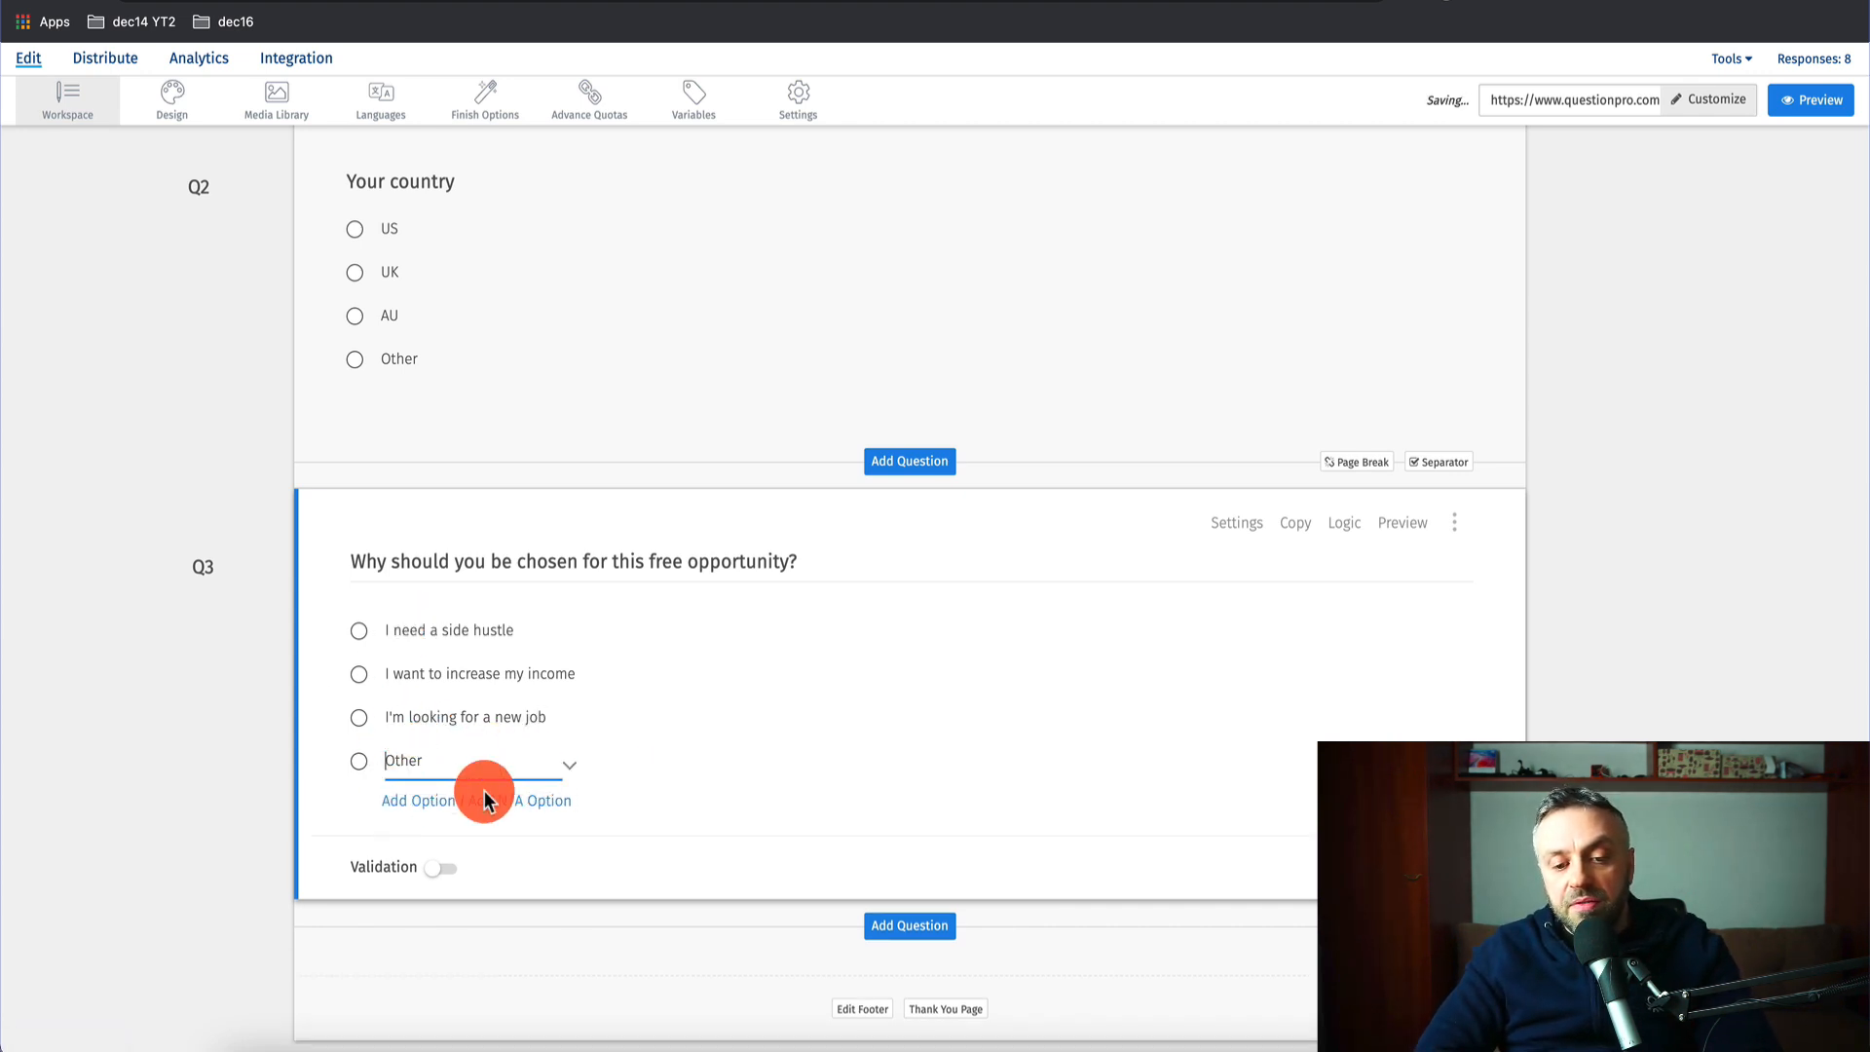
click(1637, 712)
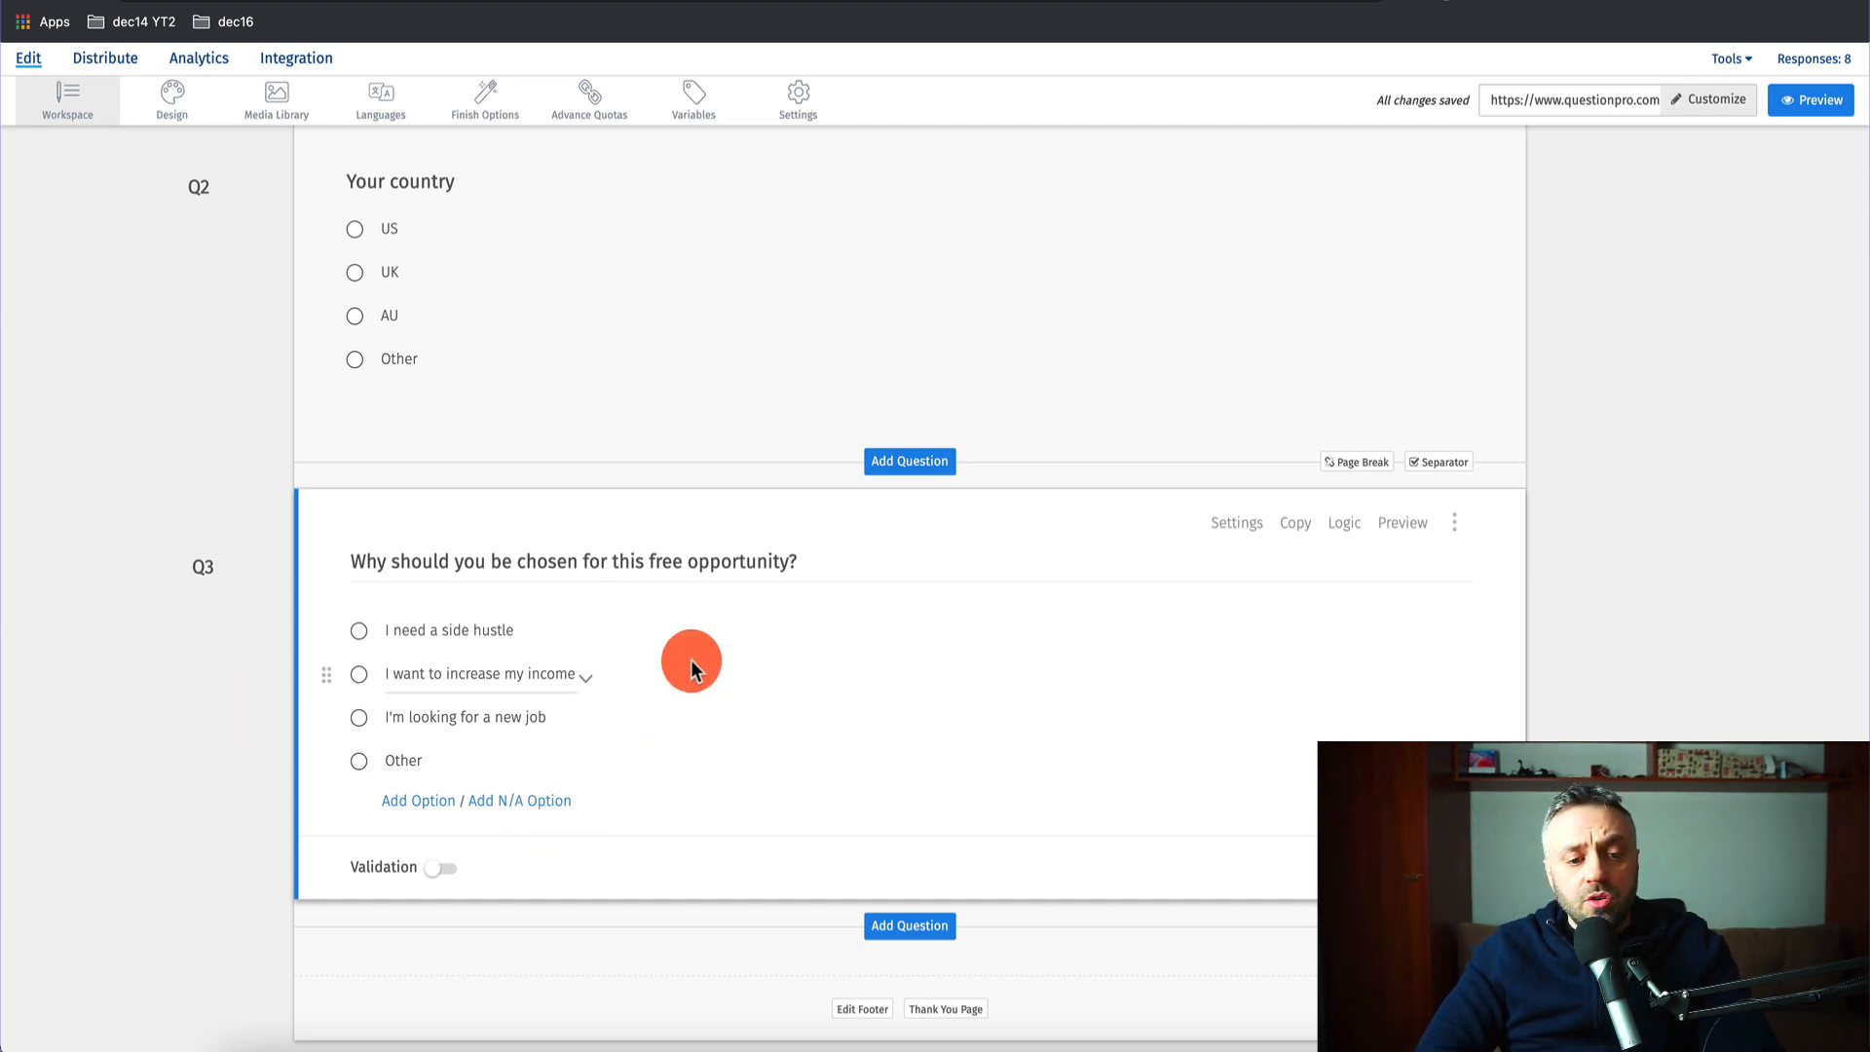
scroll(688, 555, up, 5)
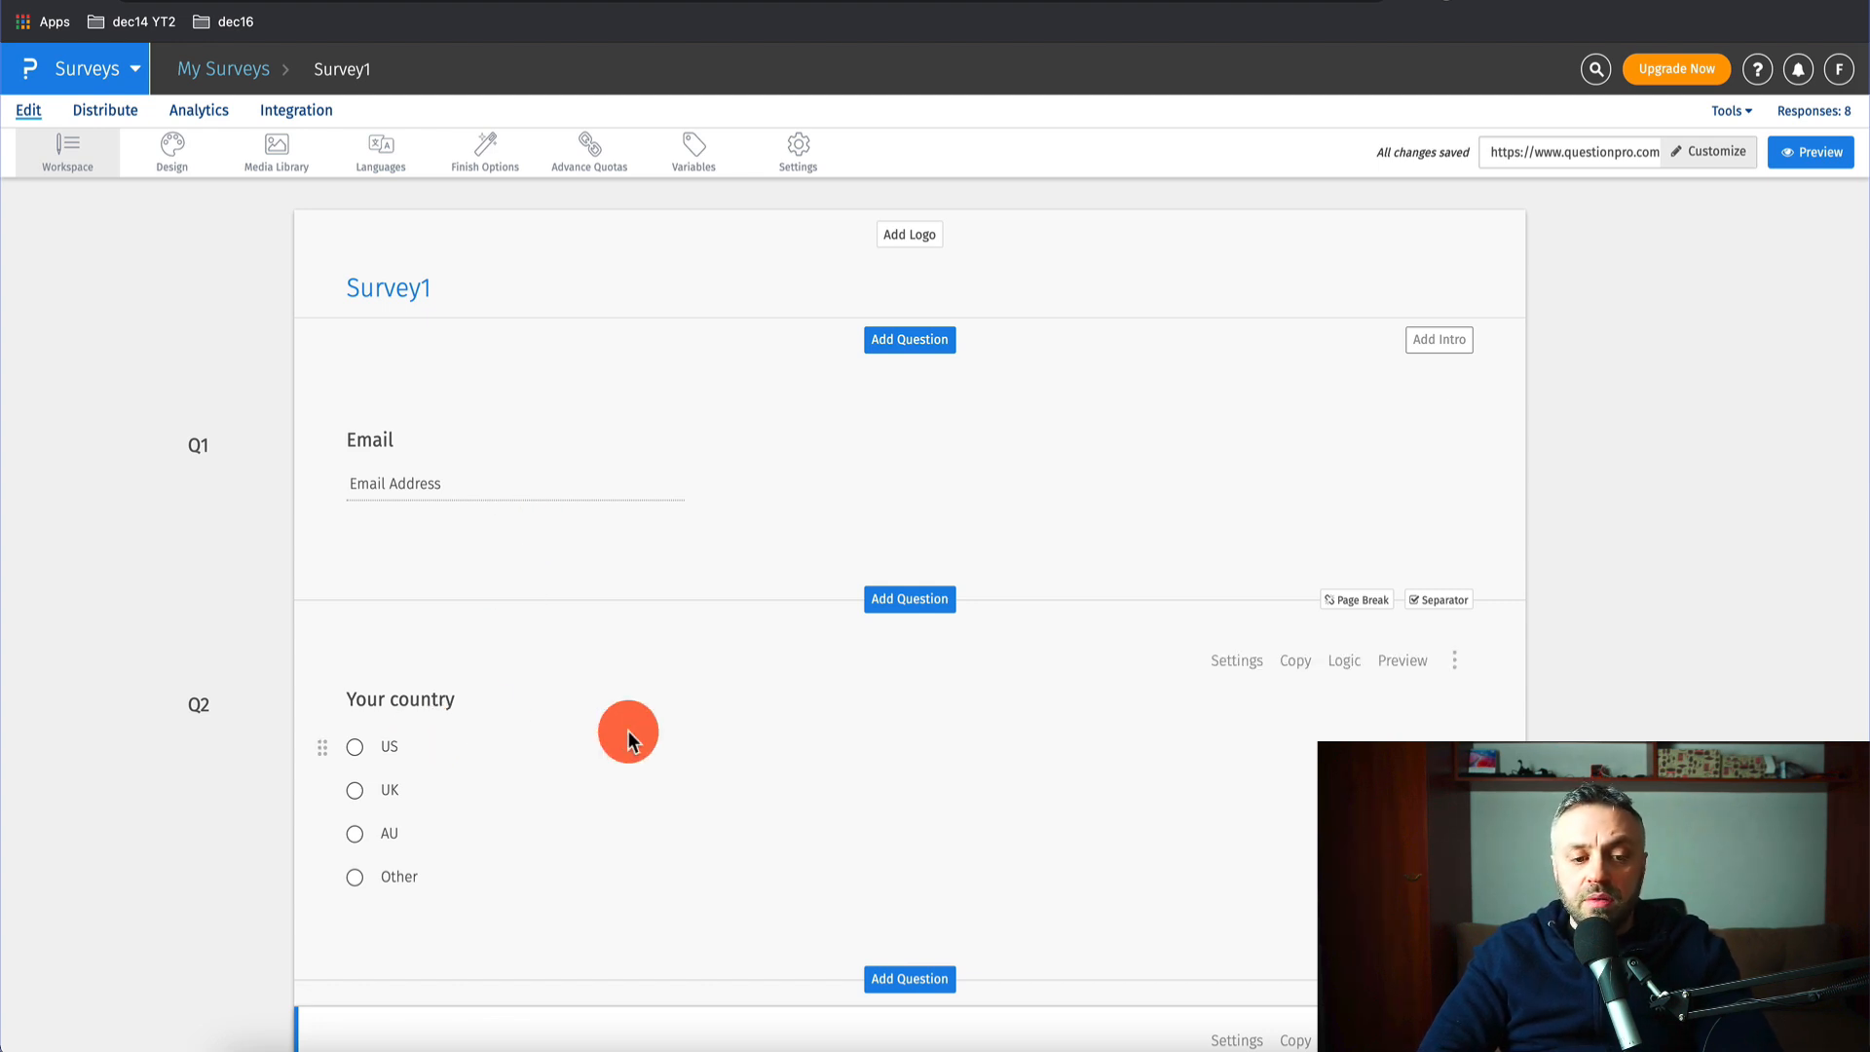
scroll(508, 721, down, 4)
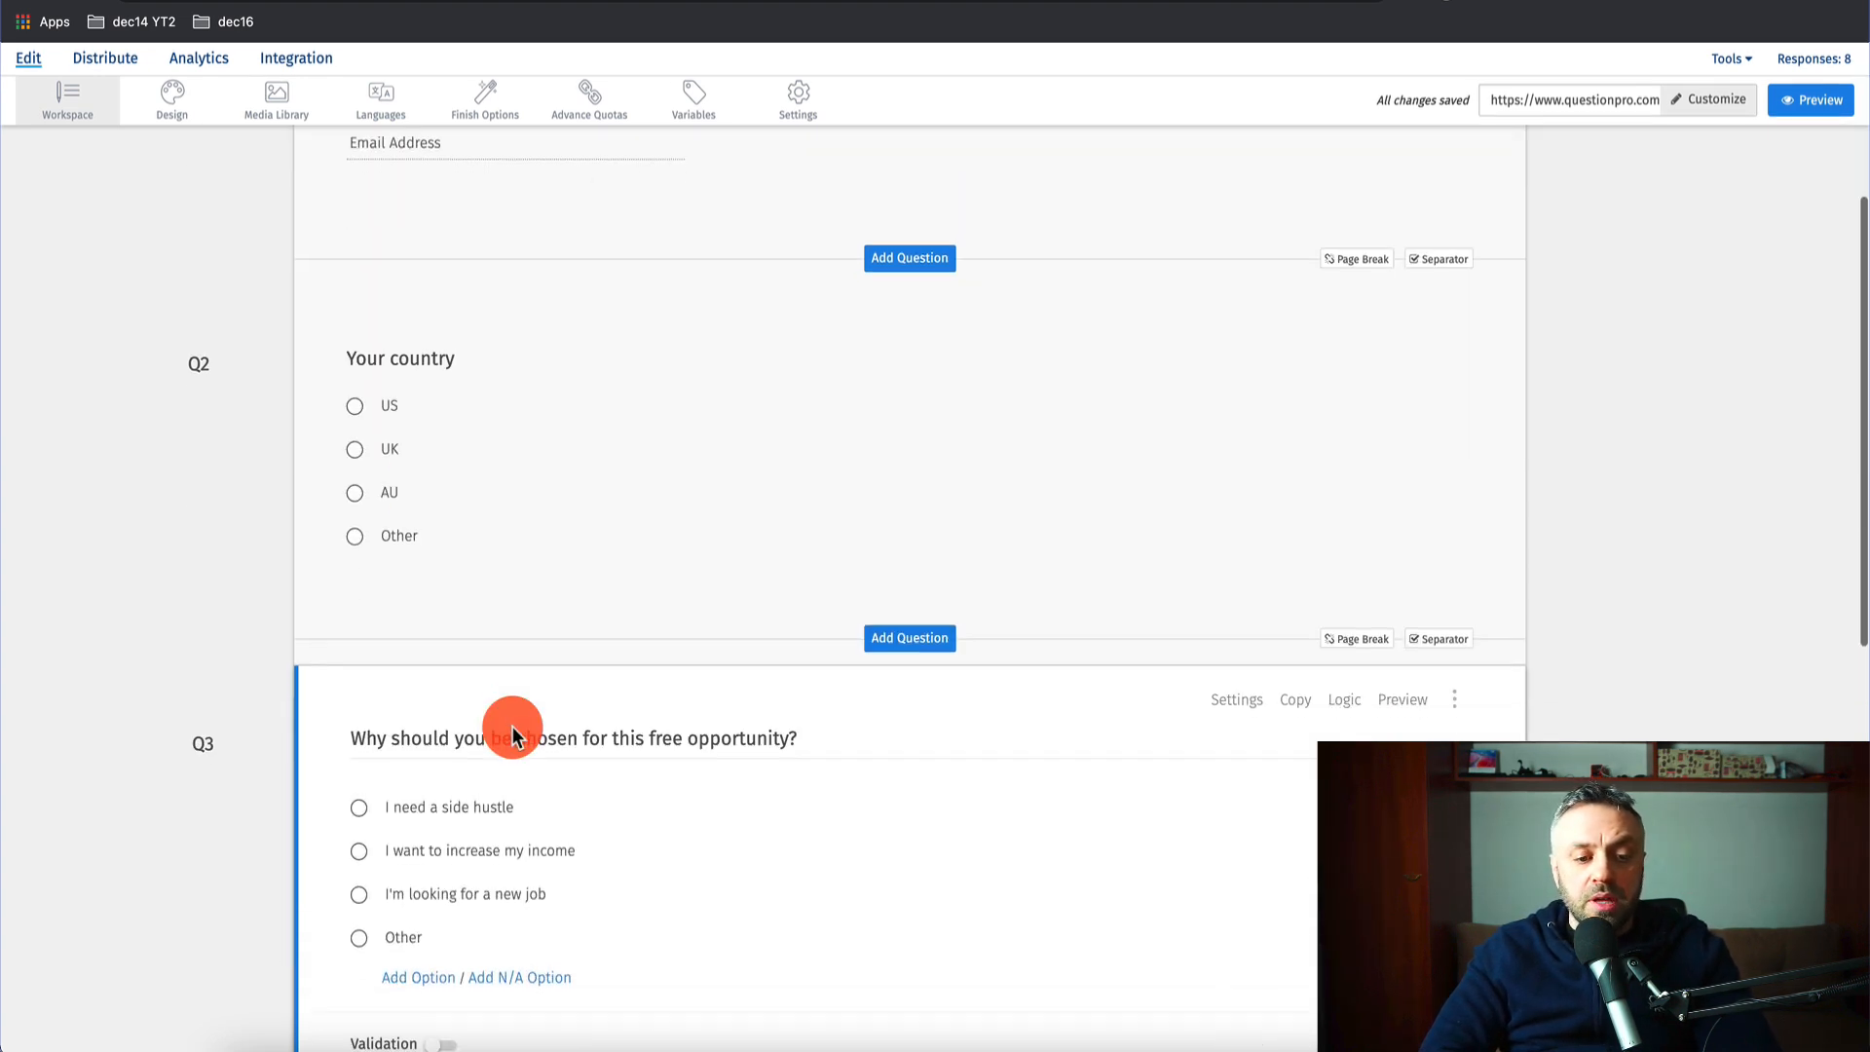
scroll(512, 728, down, 1)
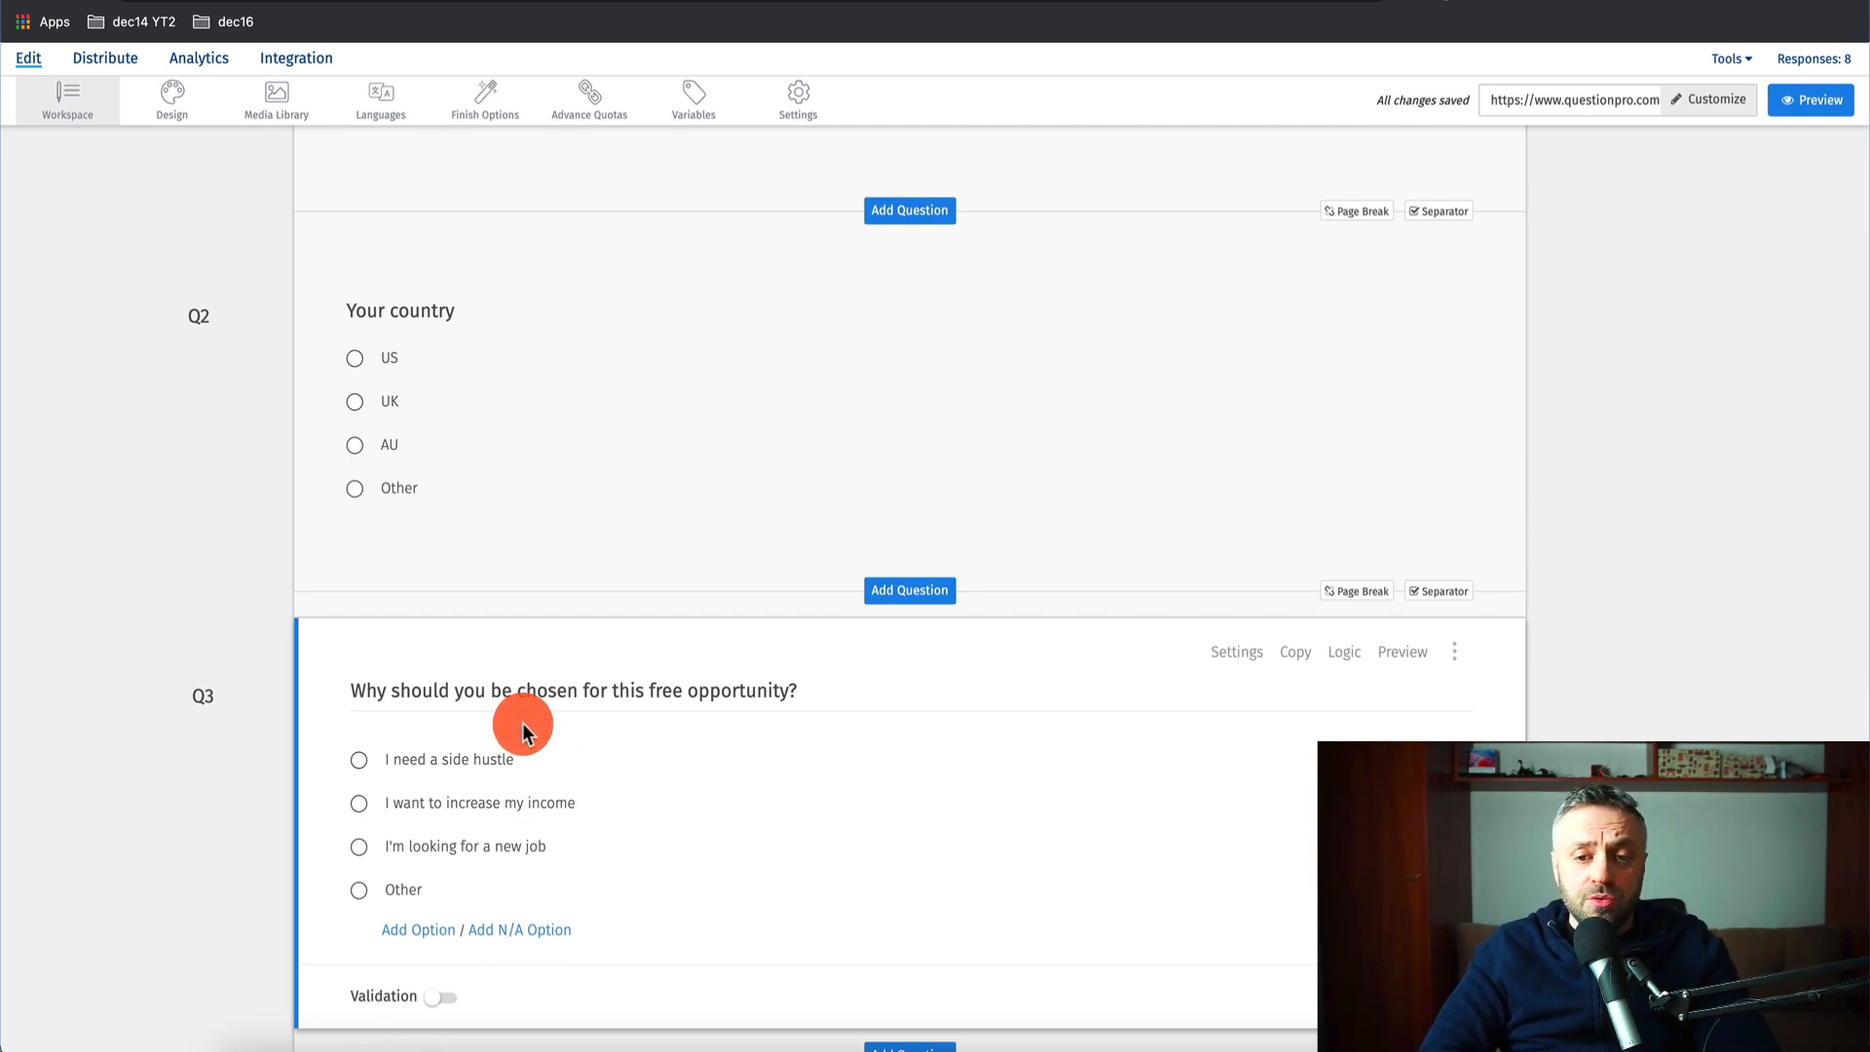
scroll(522, 726, up, 5)
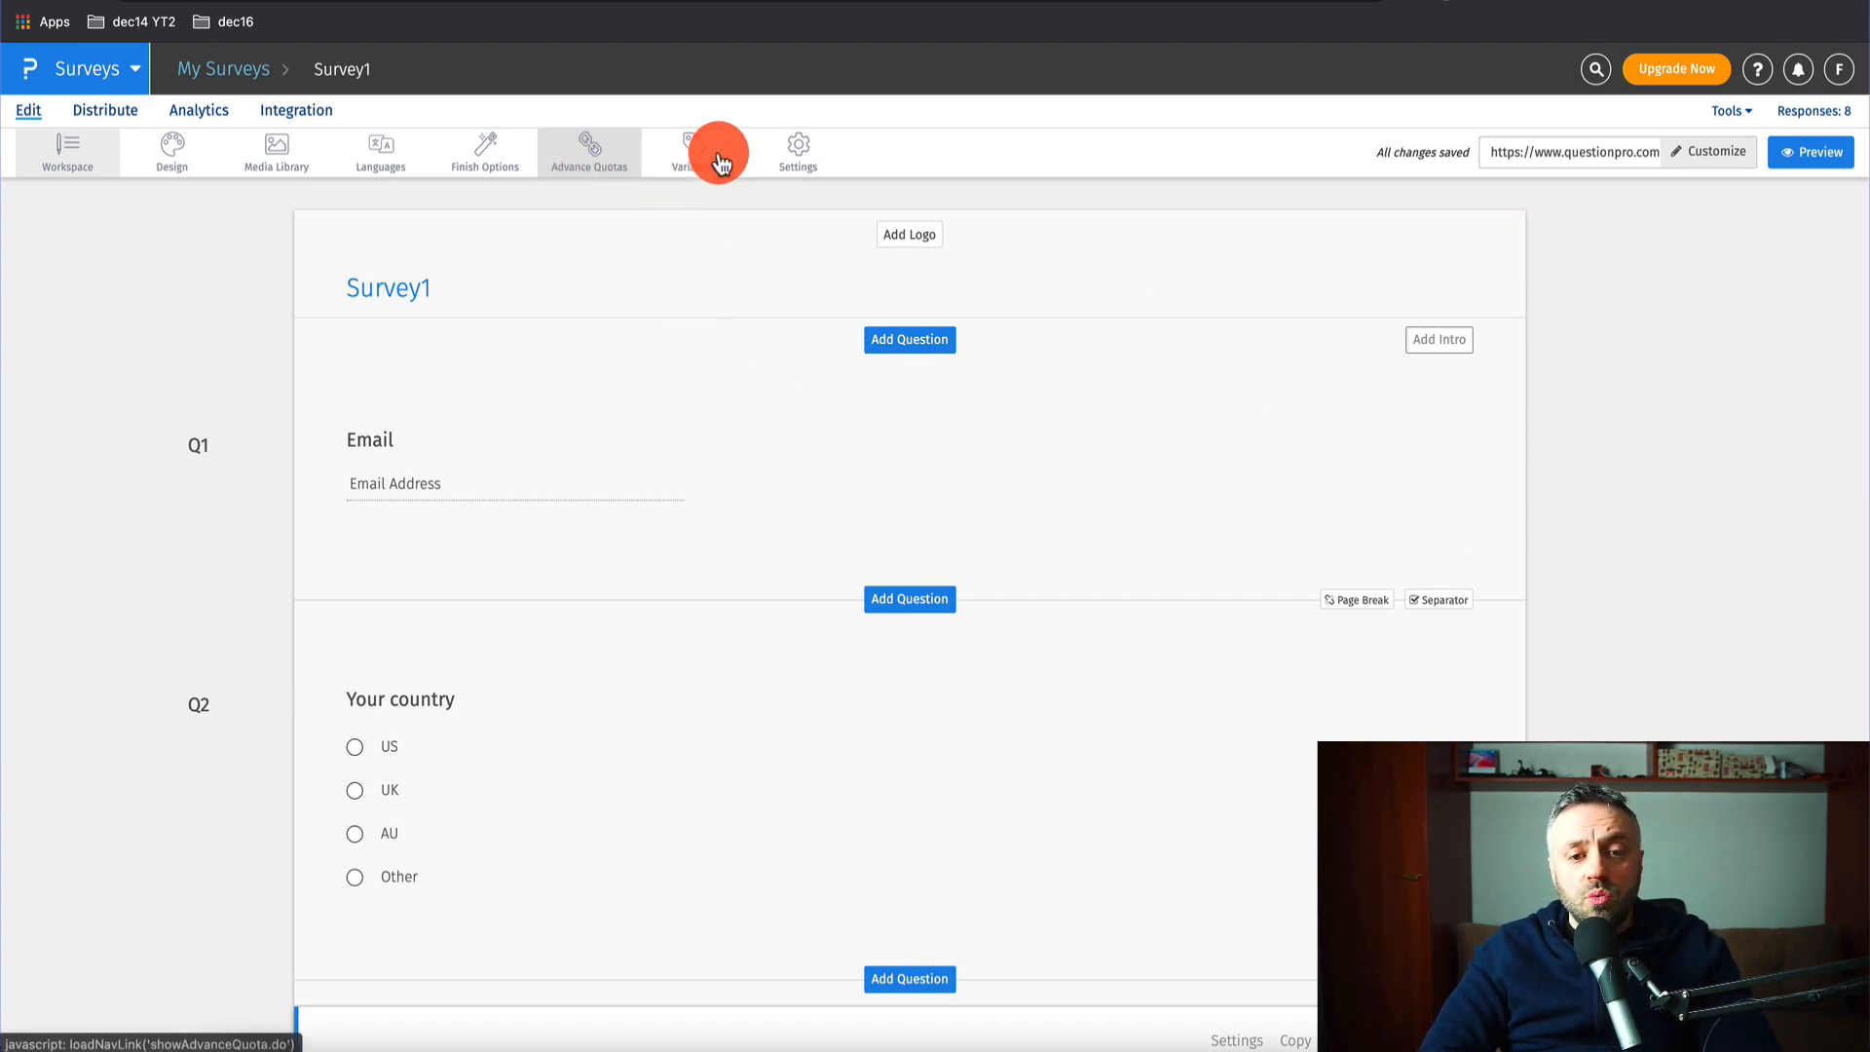
- Connect Survey1 to the Affiliate Offers sheet through the Google Sheets integration and open it
click(298, 112)
scroll(249, 585, down, 5)
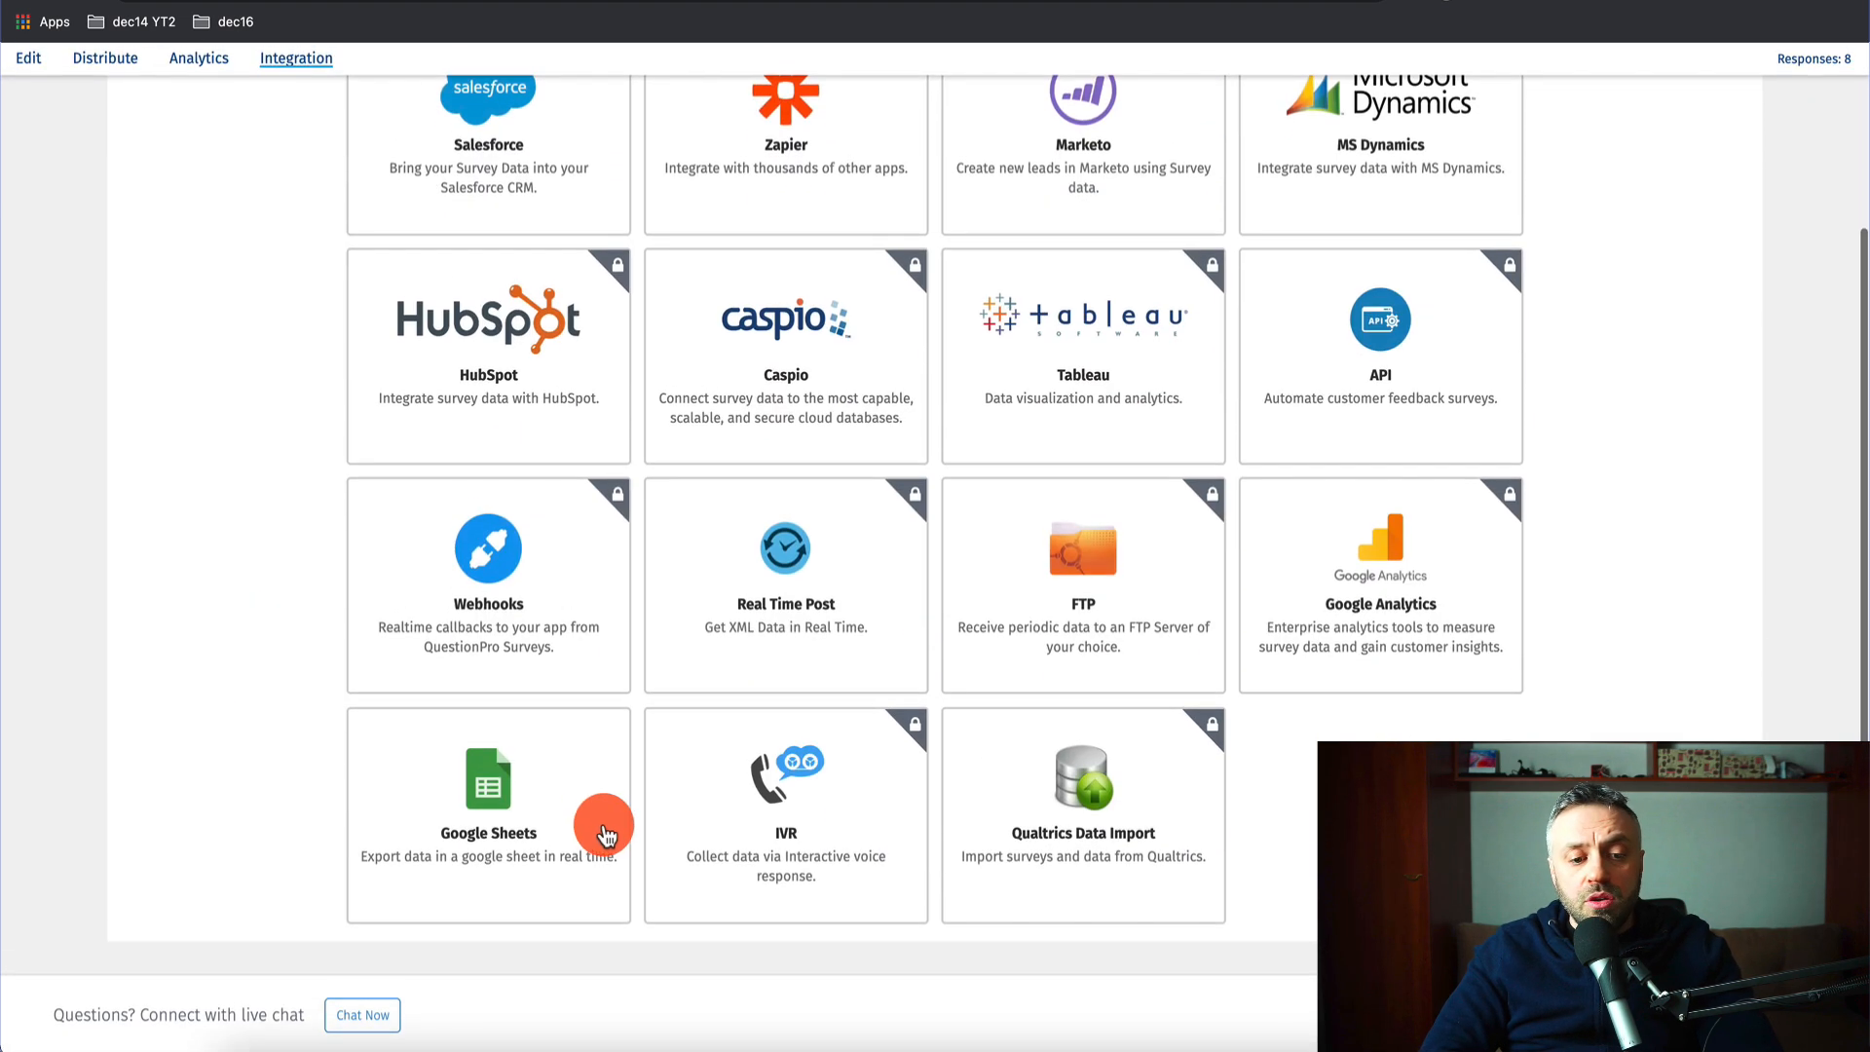
click(597, 834)
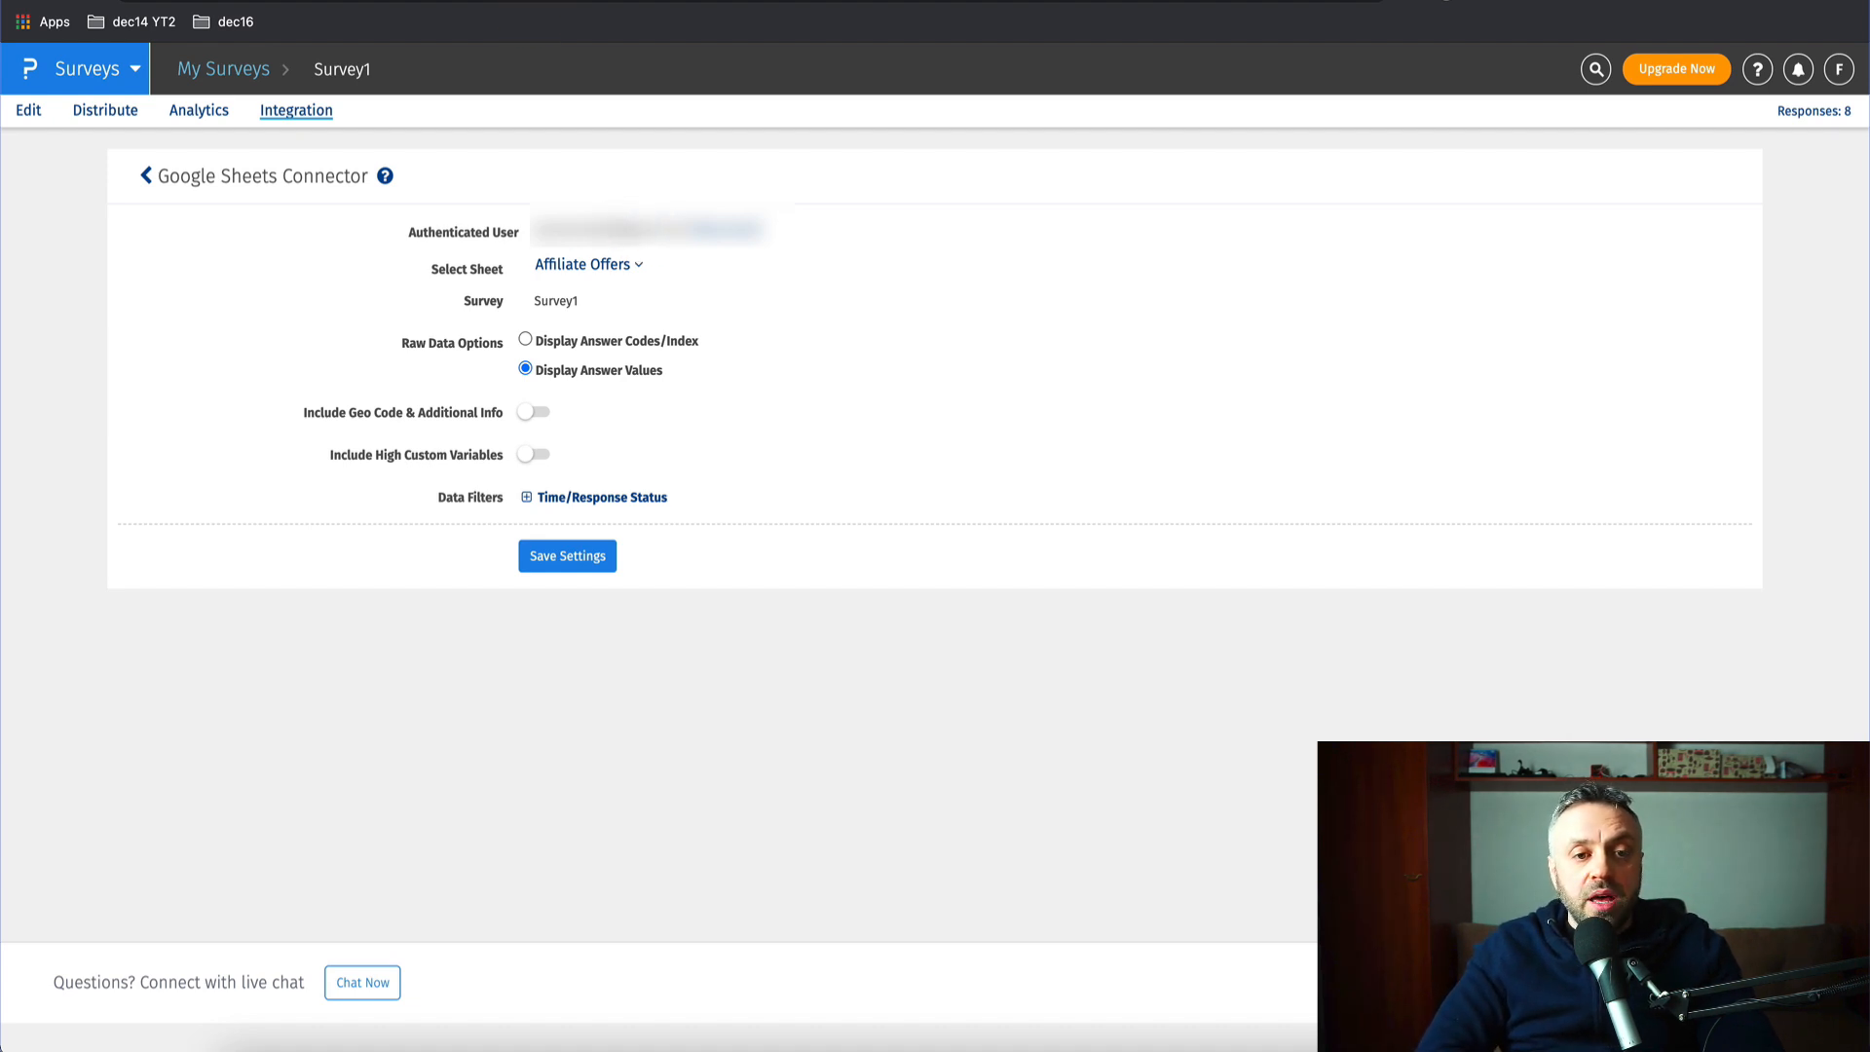
click(243, 1)
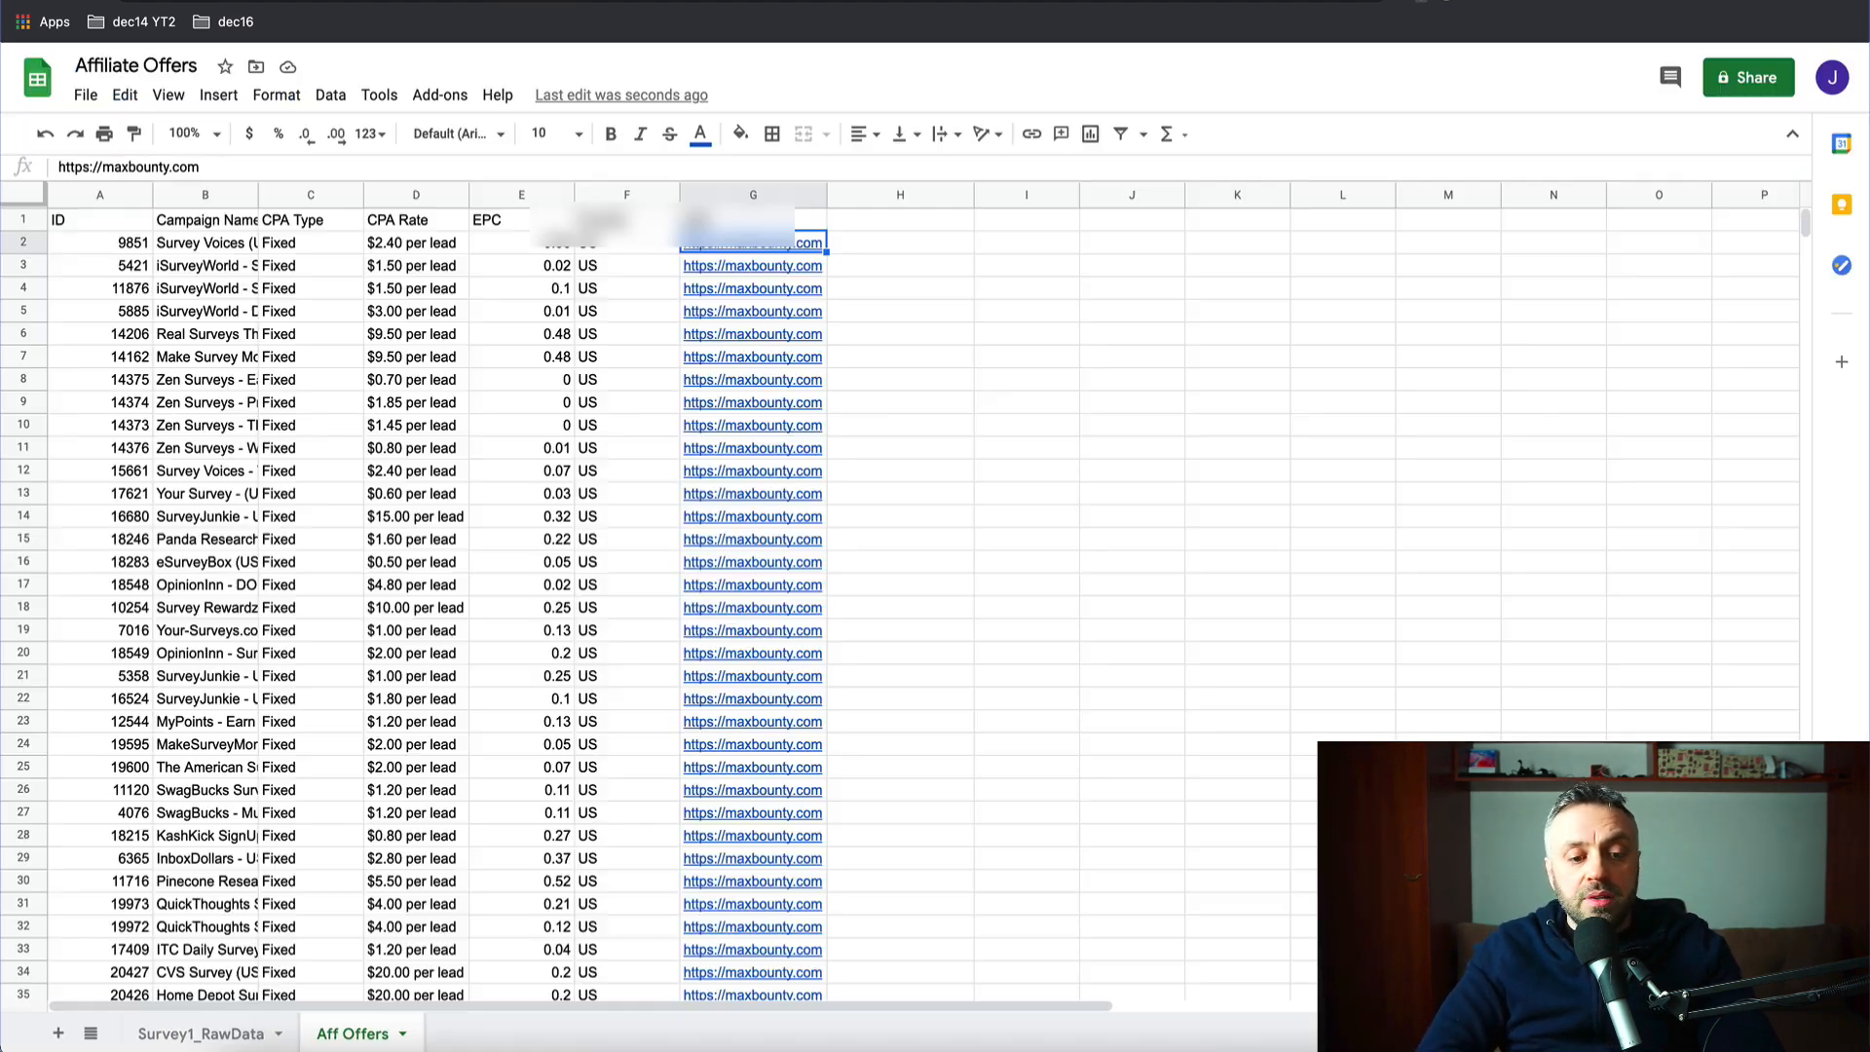
click(258, 1036)
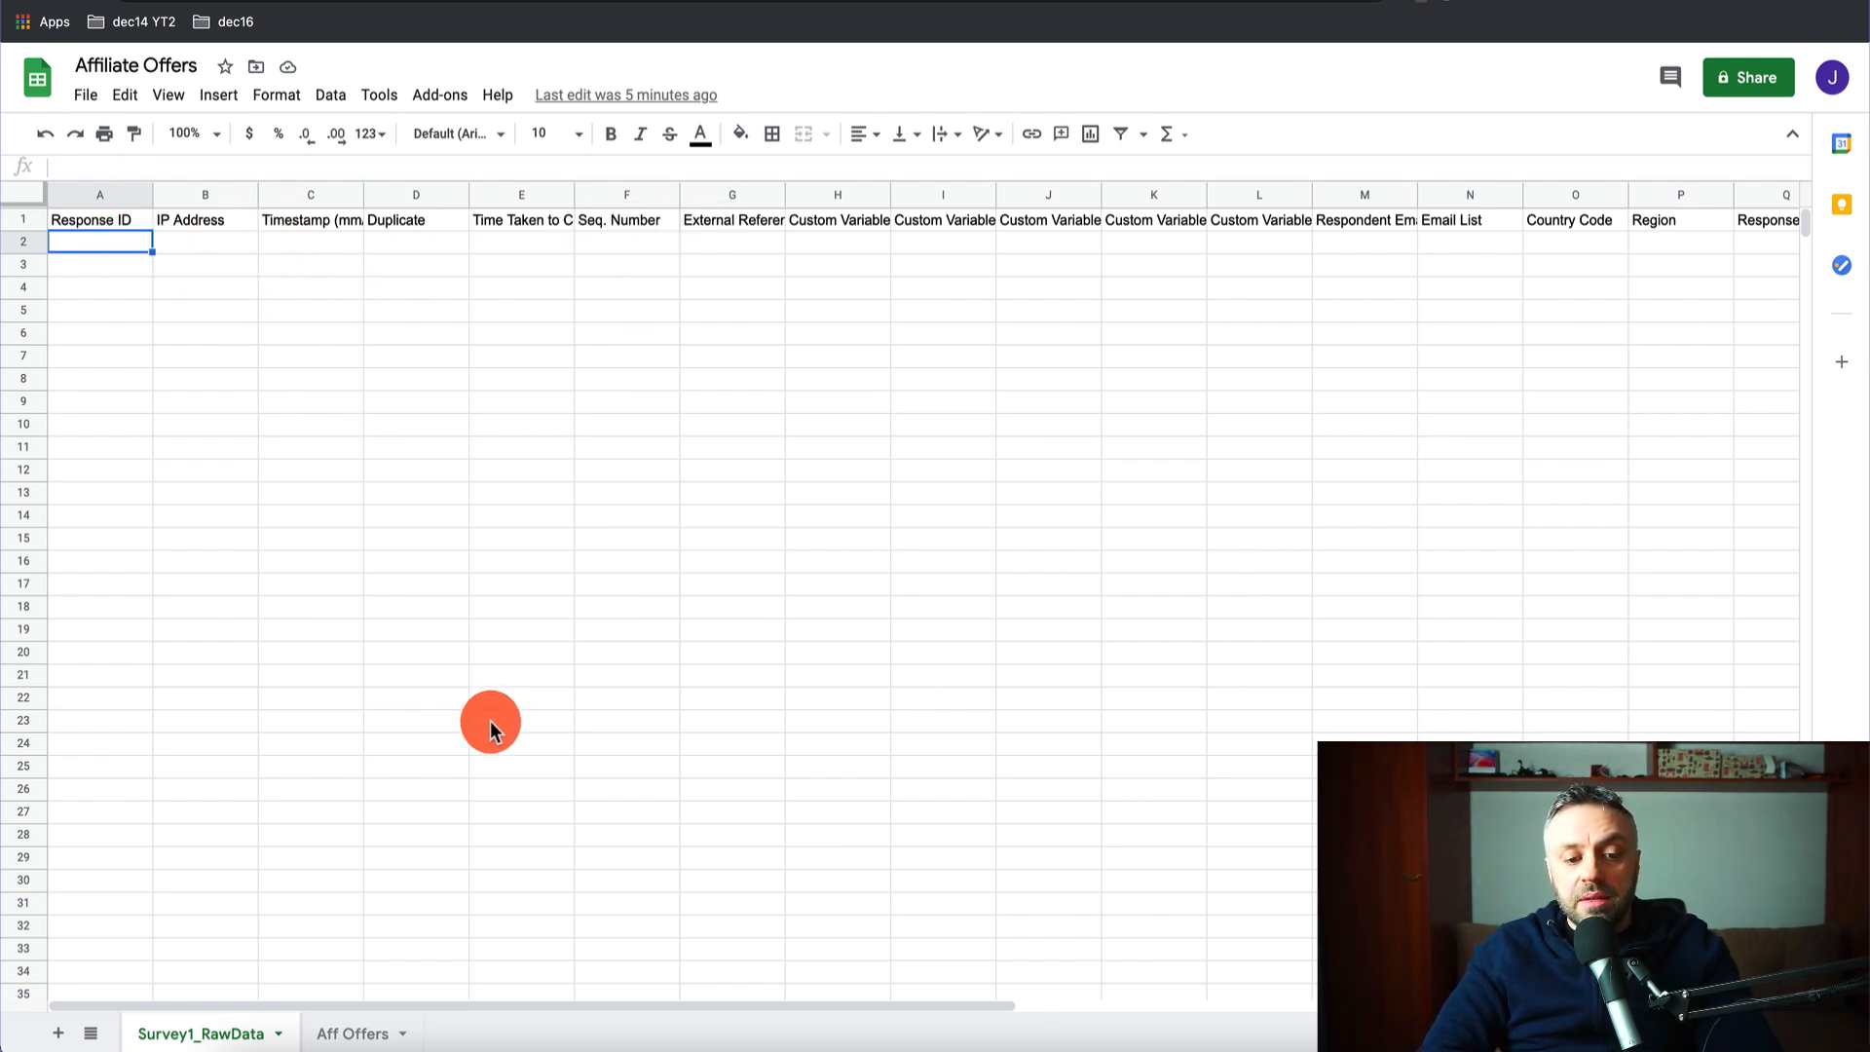
click(367, 1029)
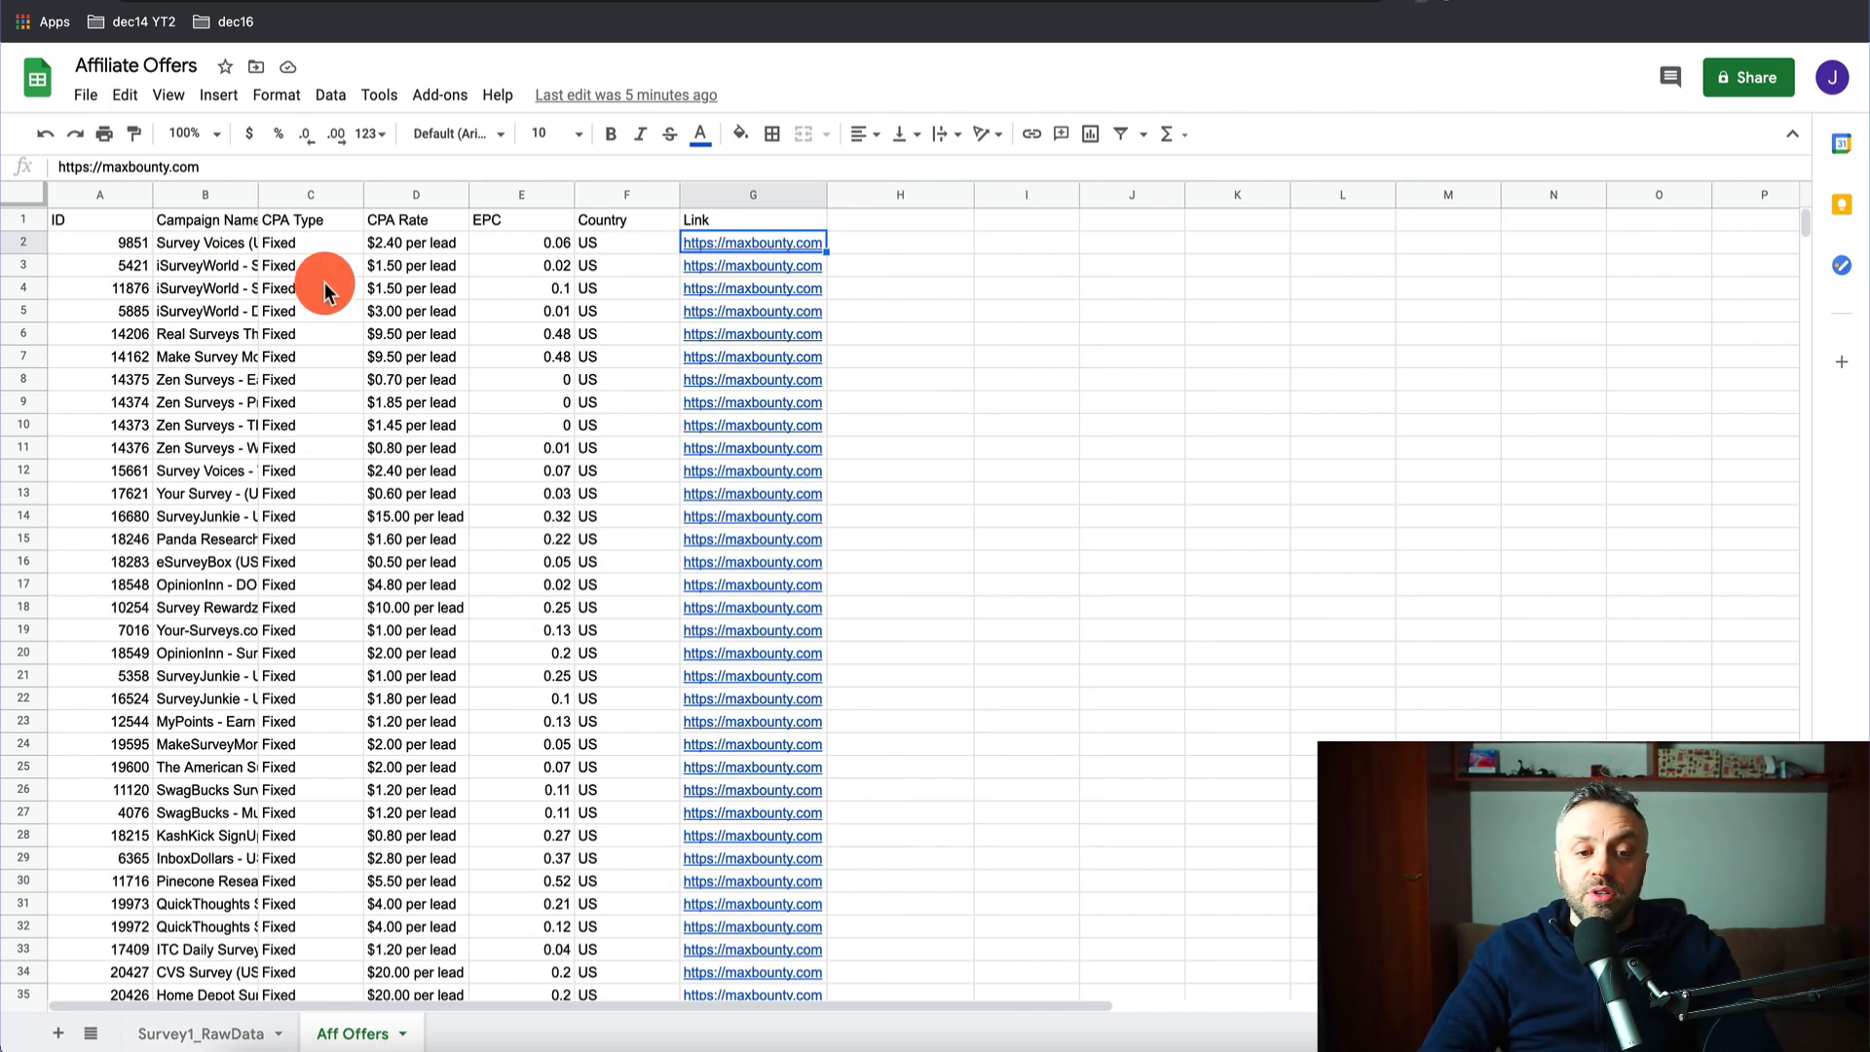
click(200, 1033)
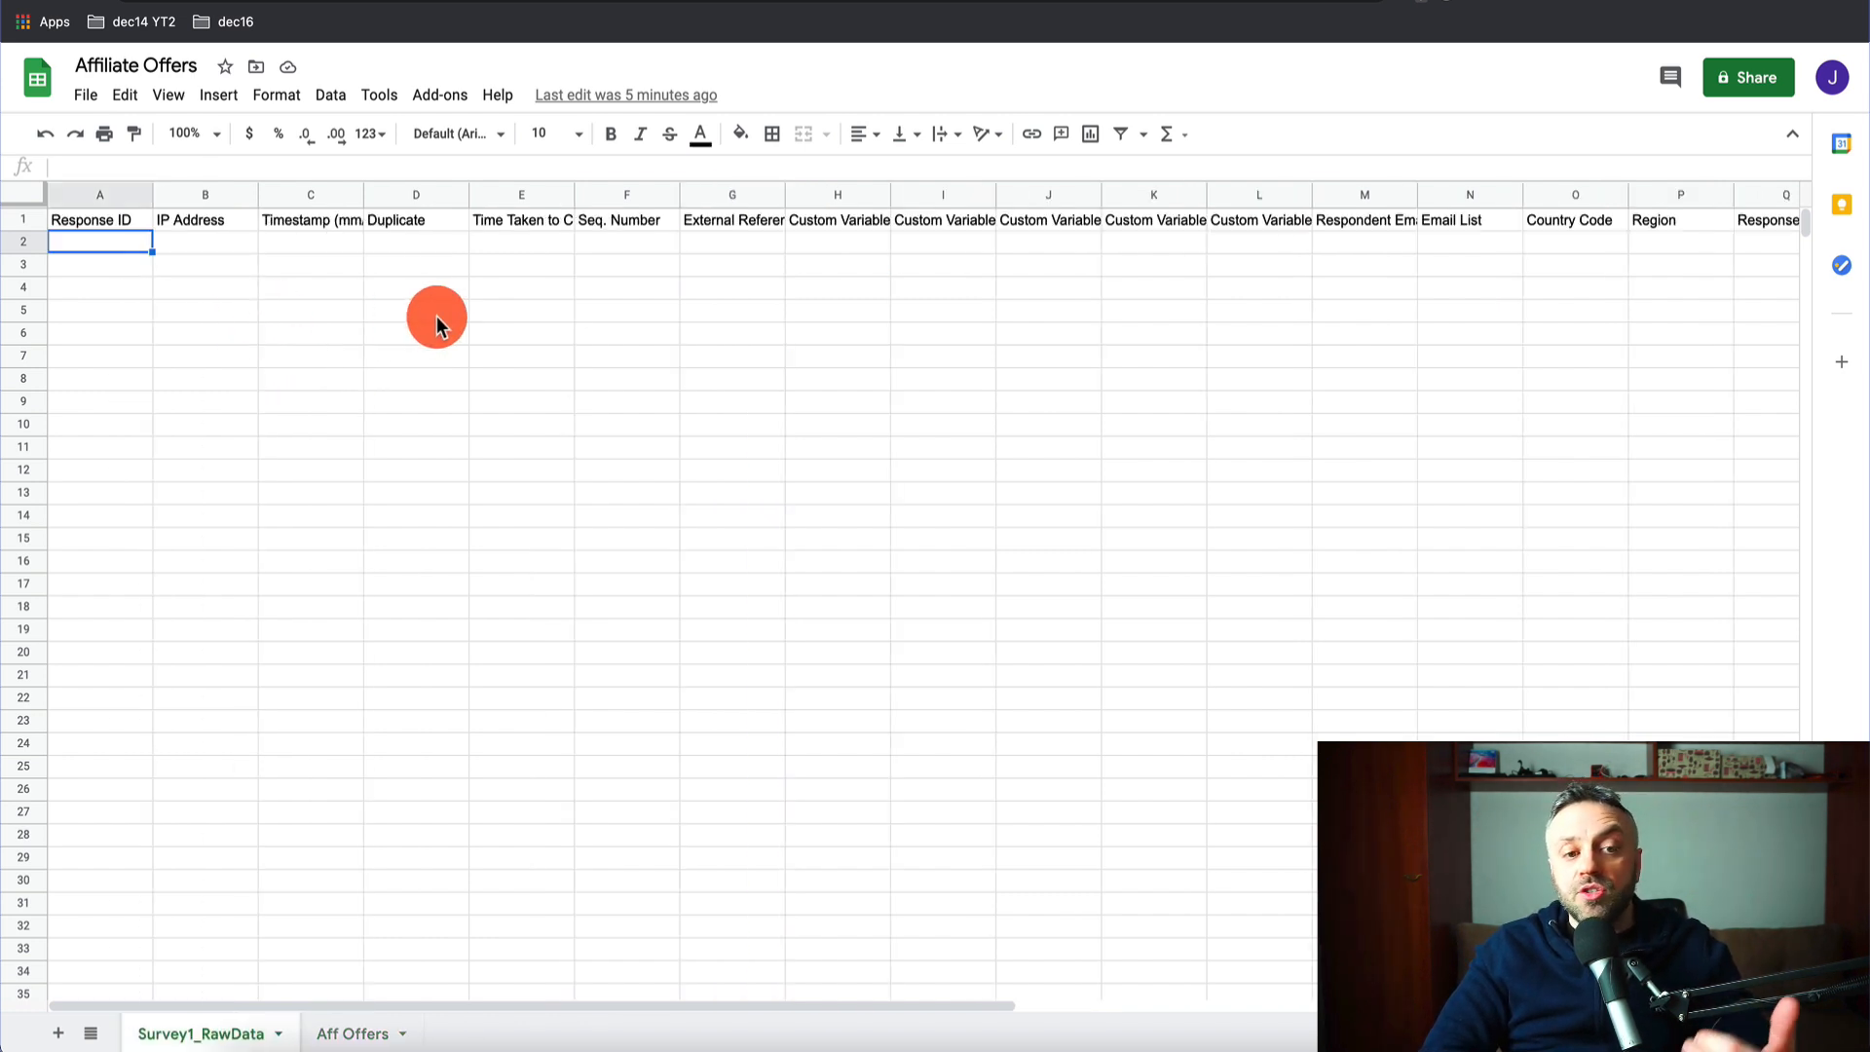
click(376, 1034)
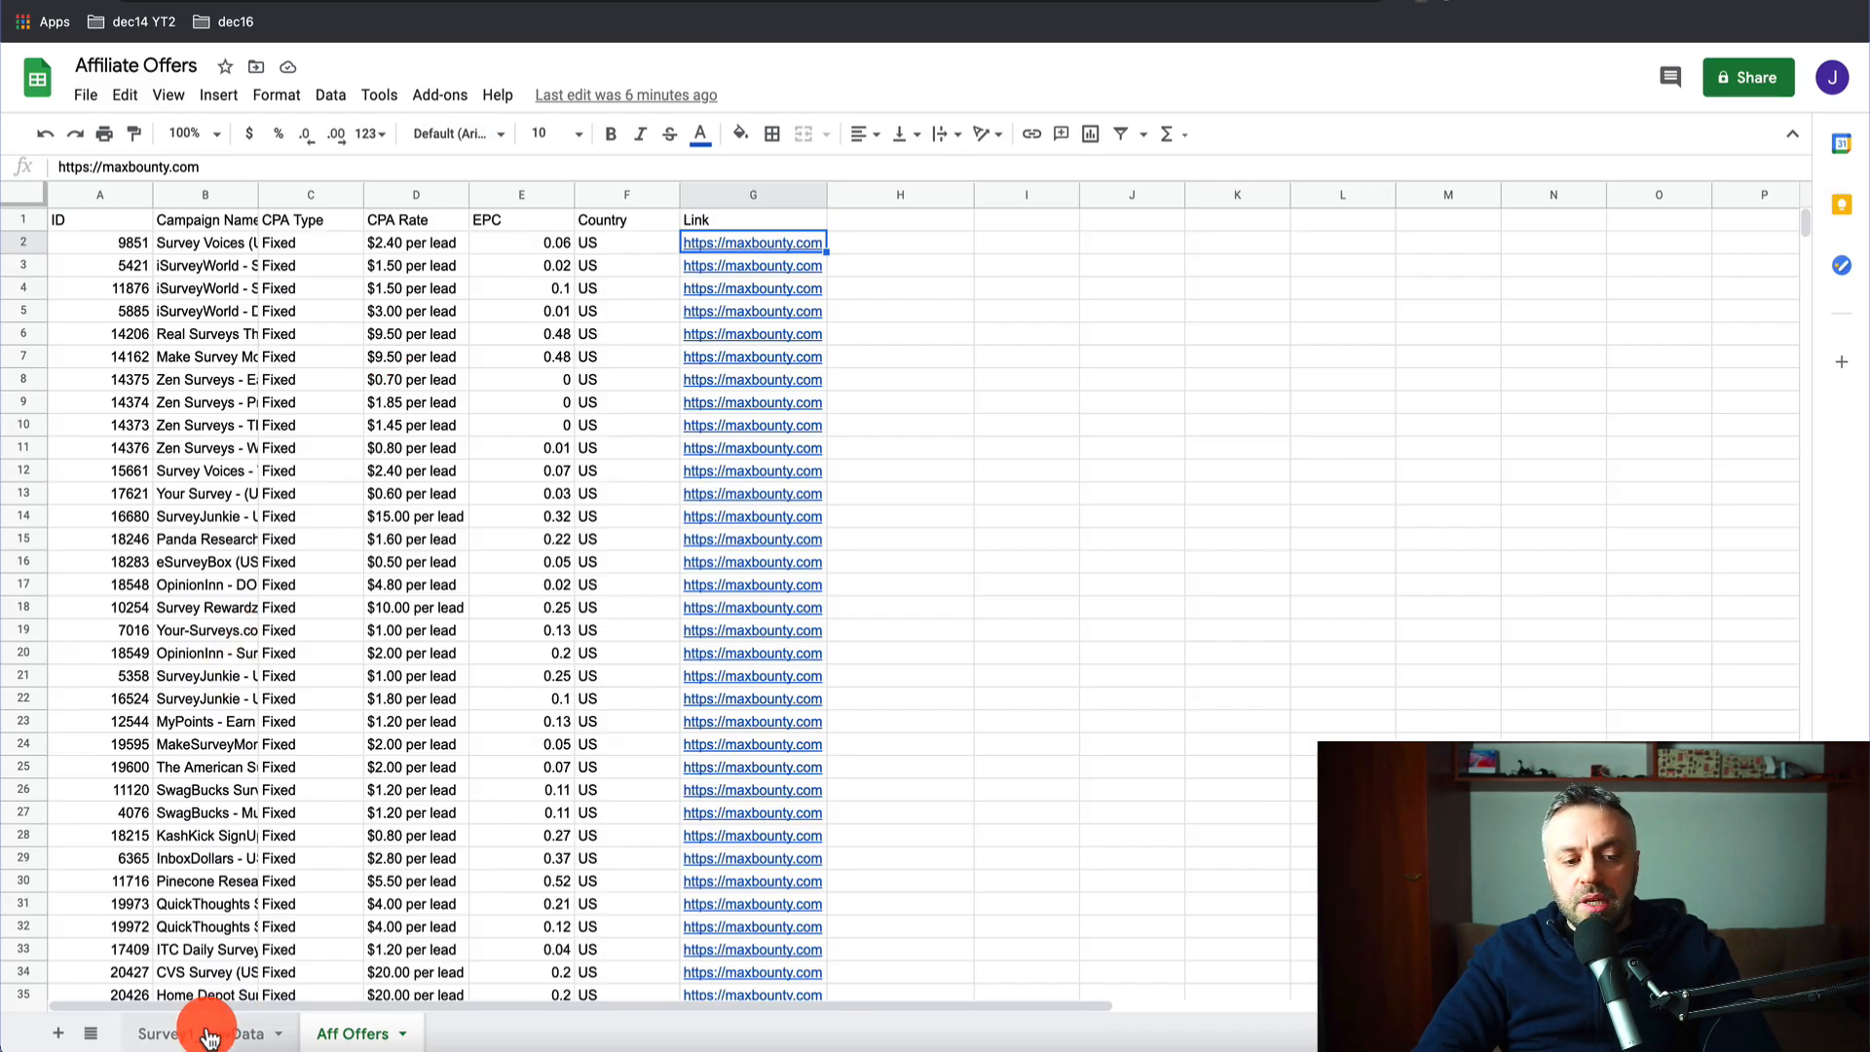
- View the Survey1_RawData sheet, then switch to the Integromat dashboard tab
click(156, 1032)
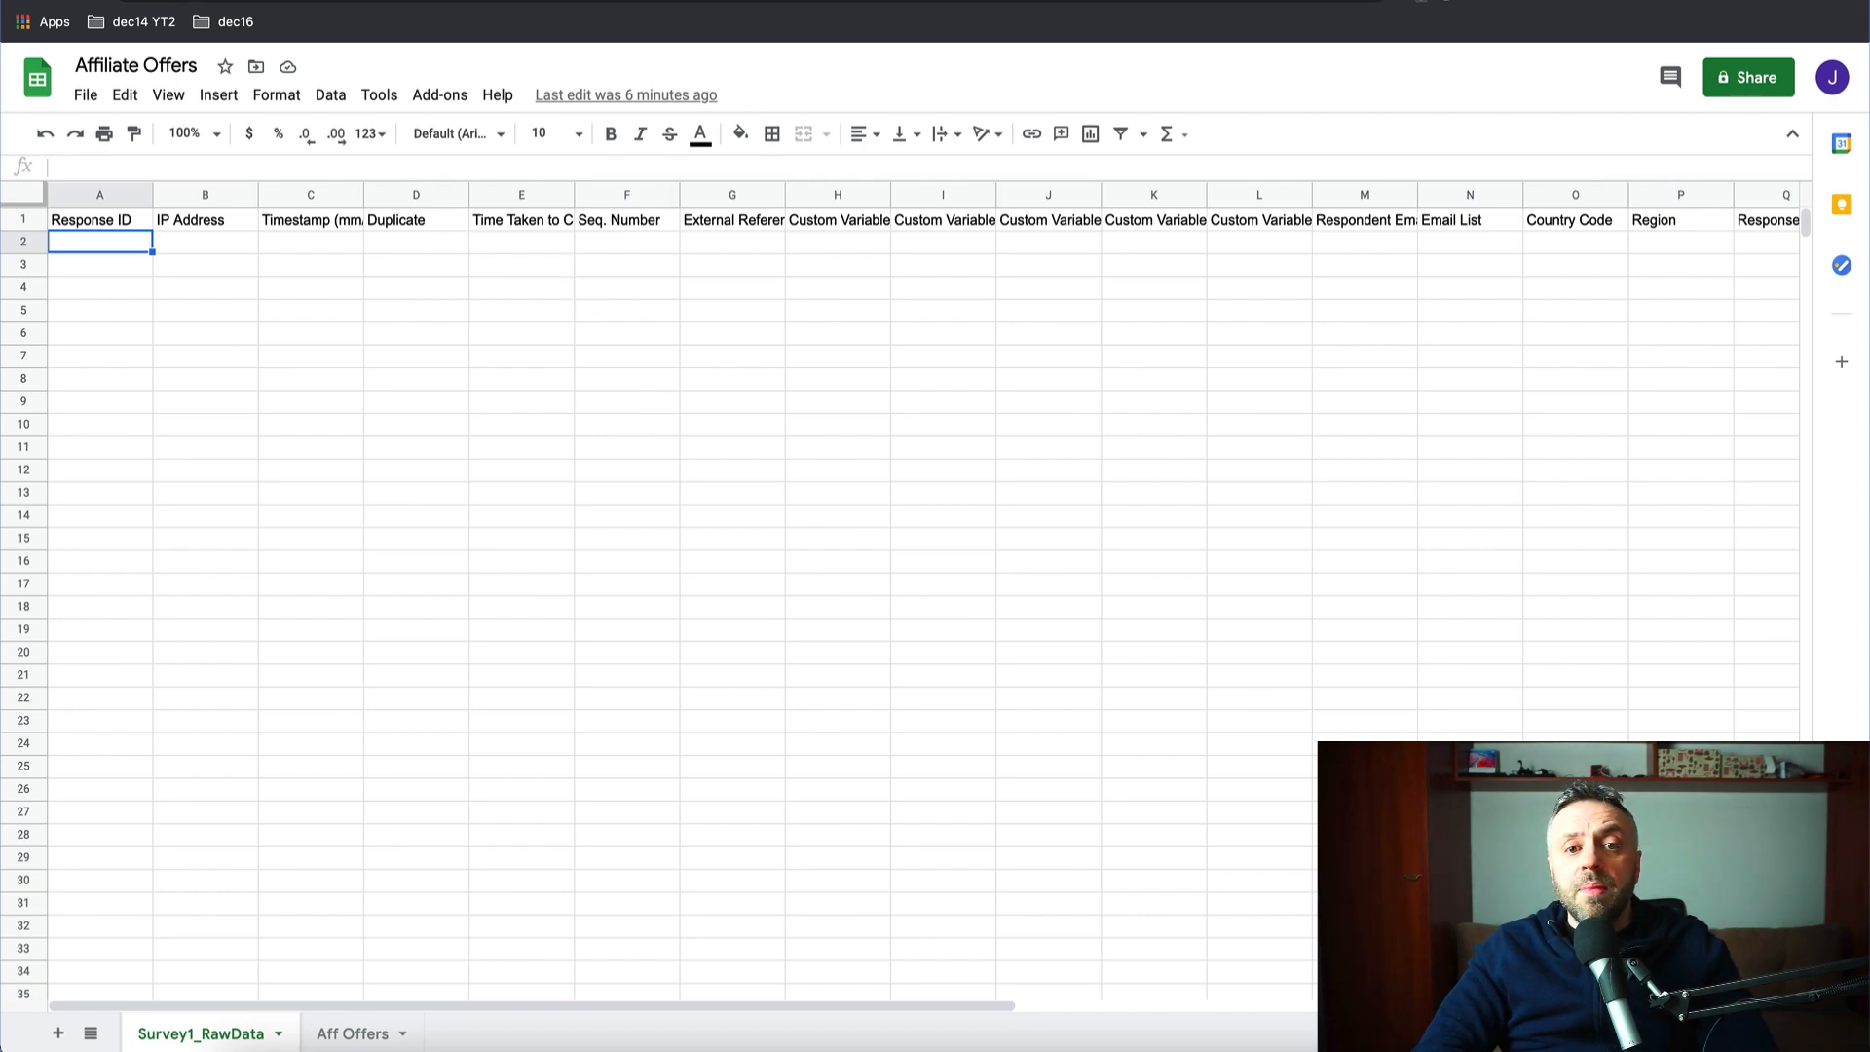
click(623, 2)
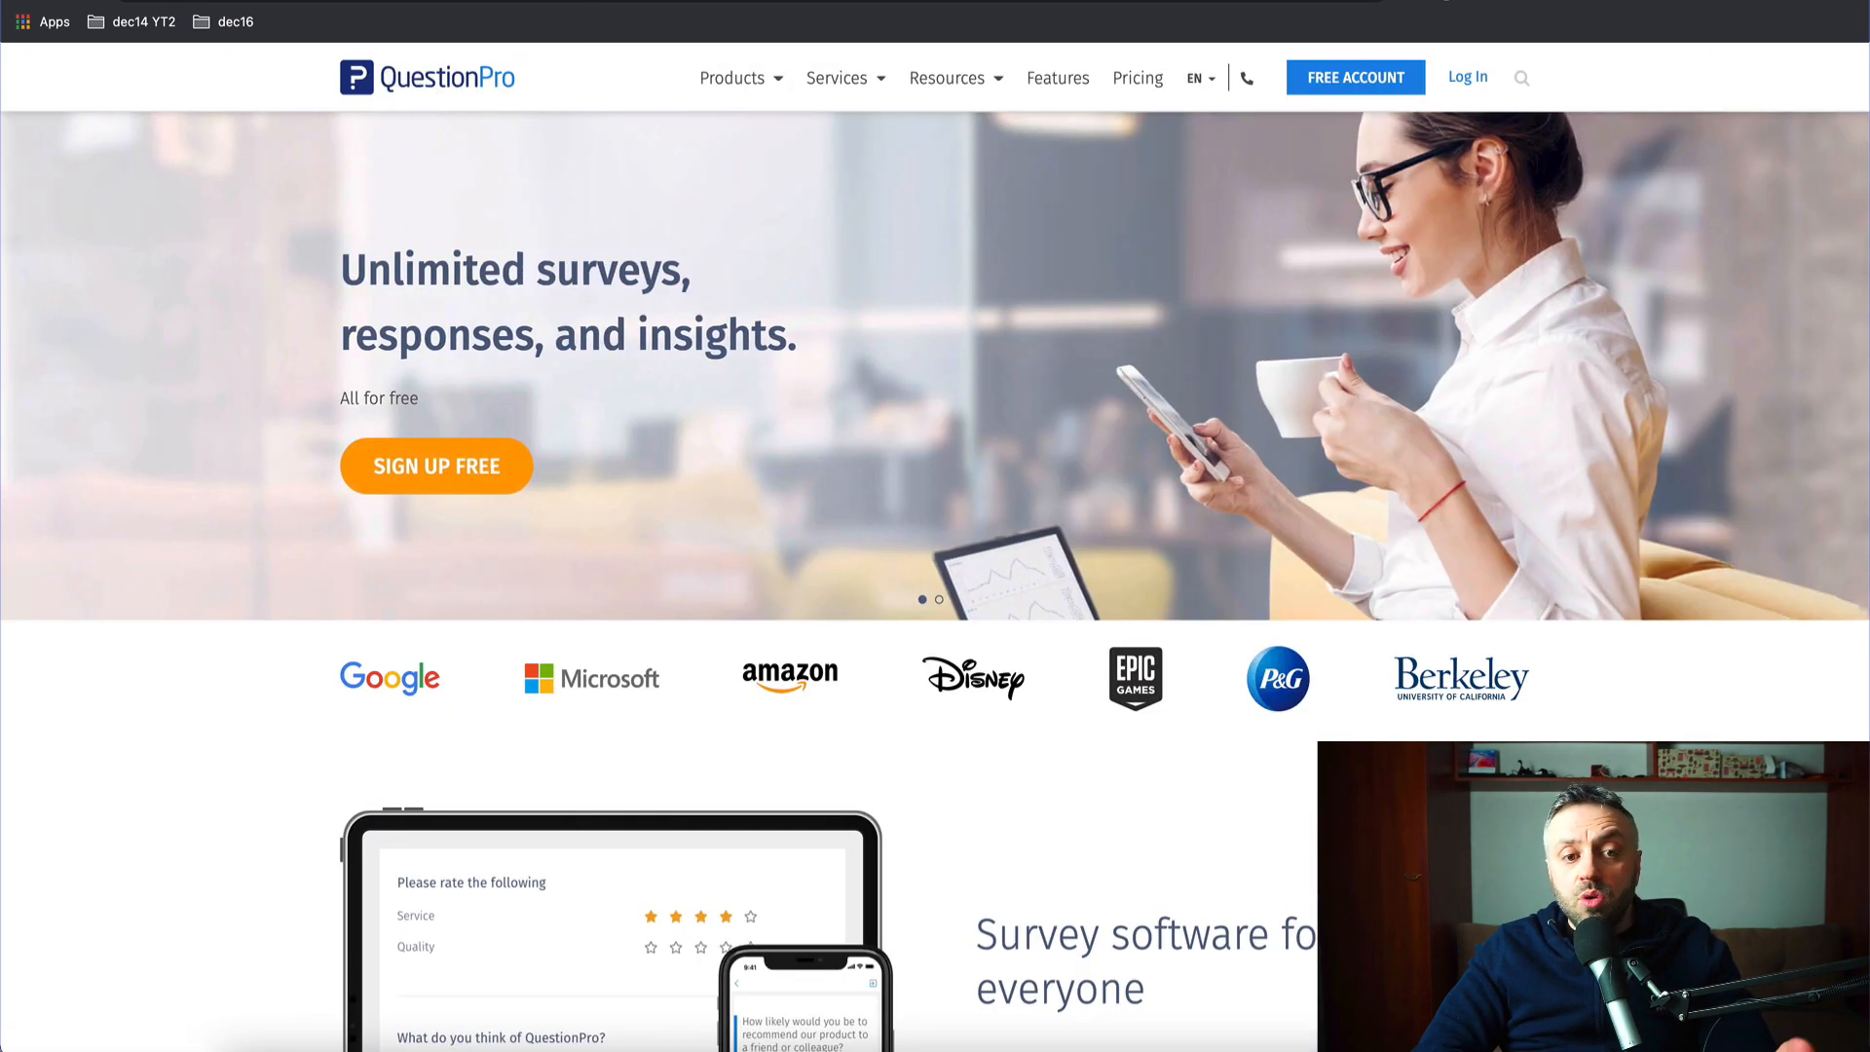
click(253, 2)
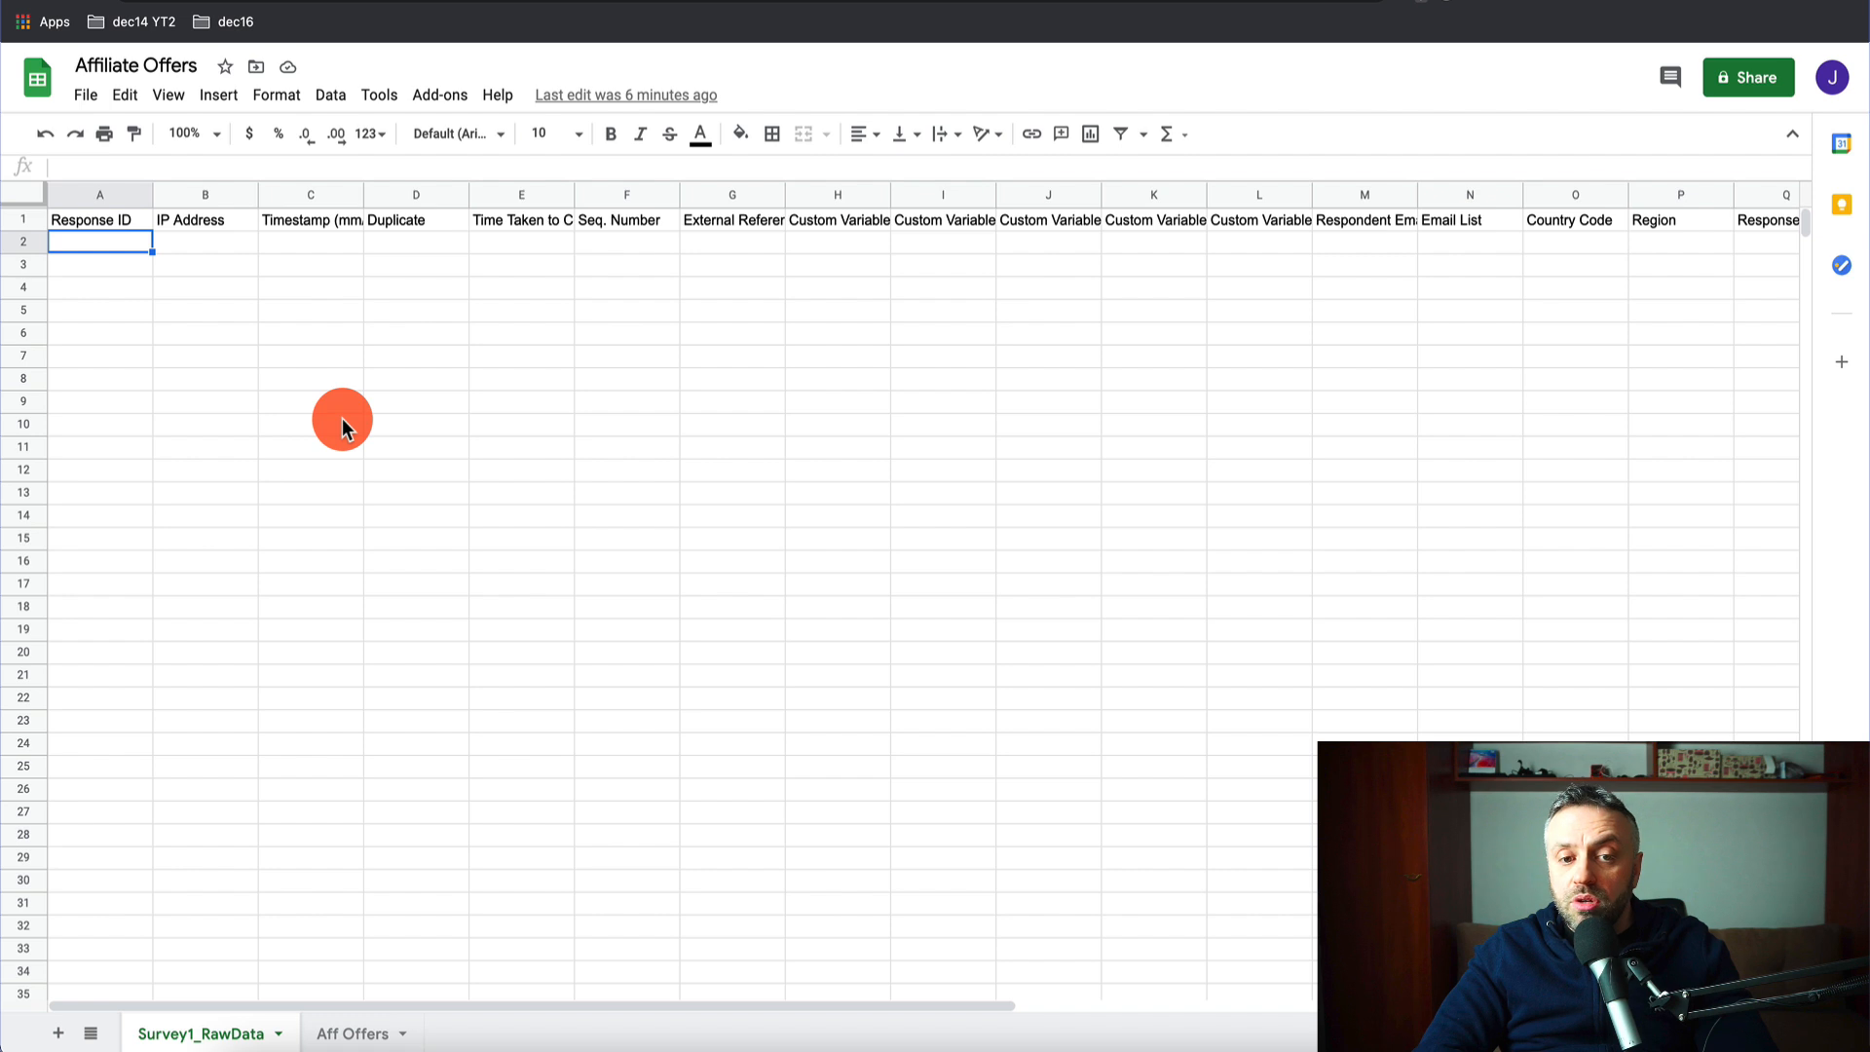
click(765, 2)
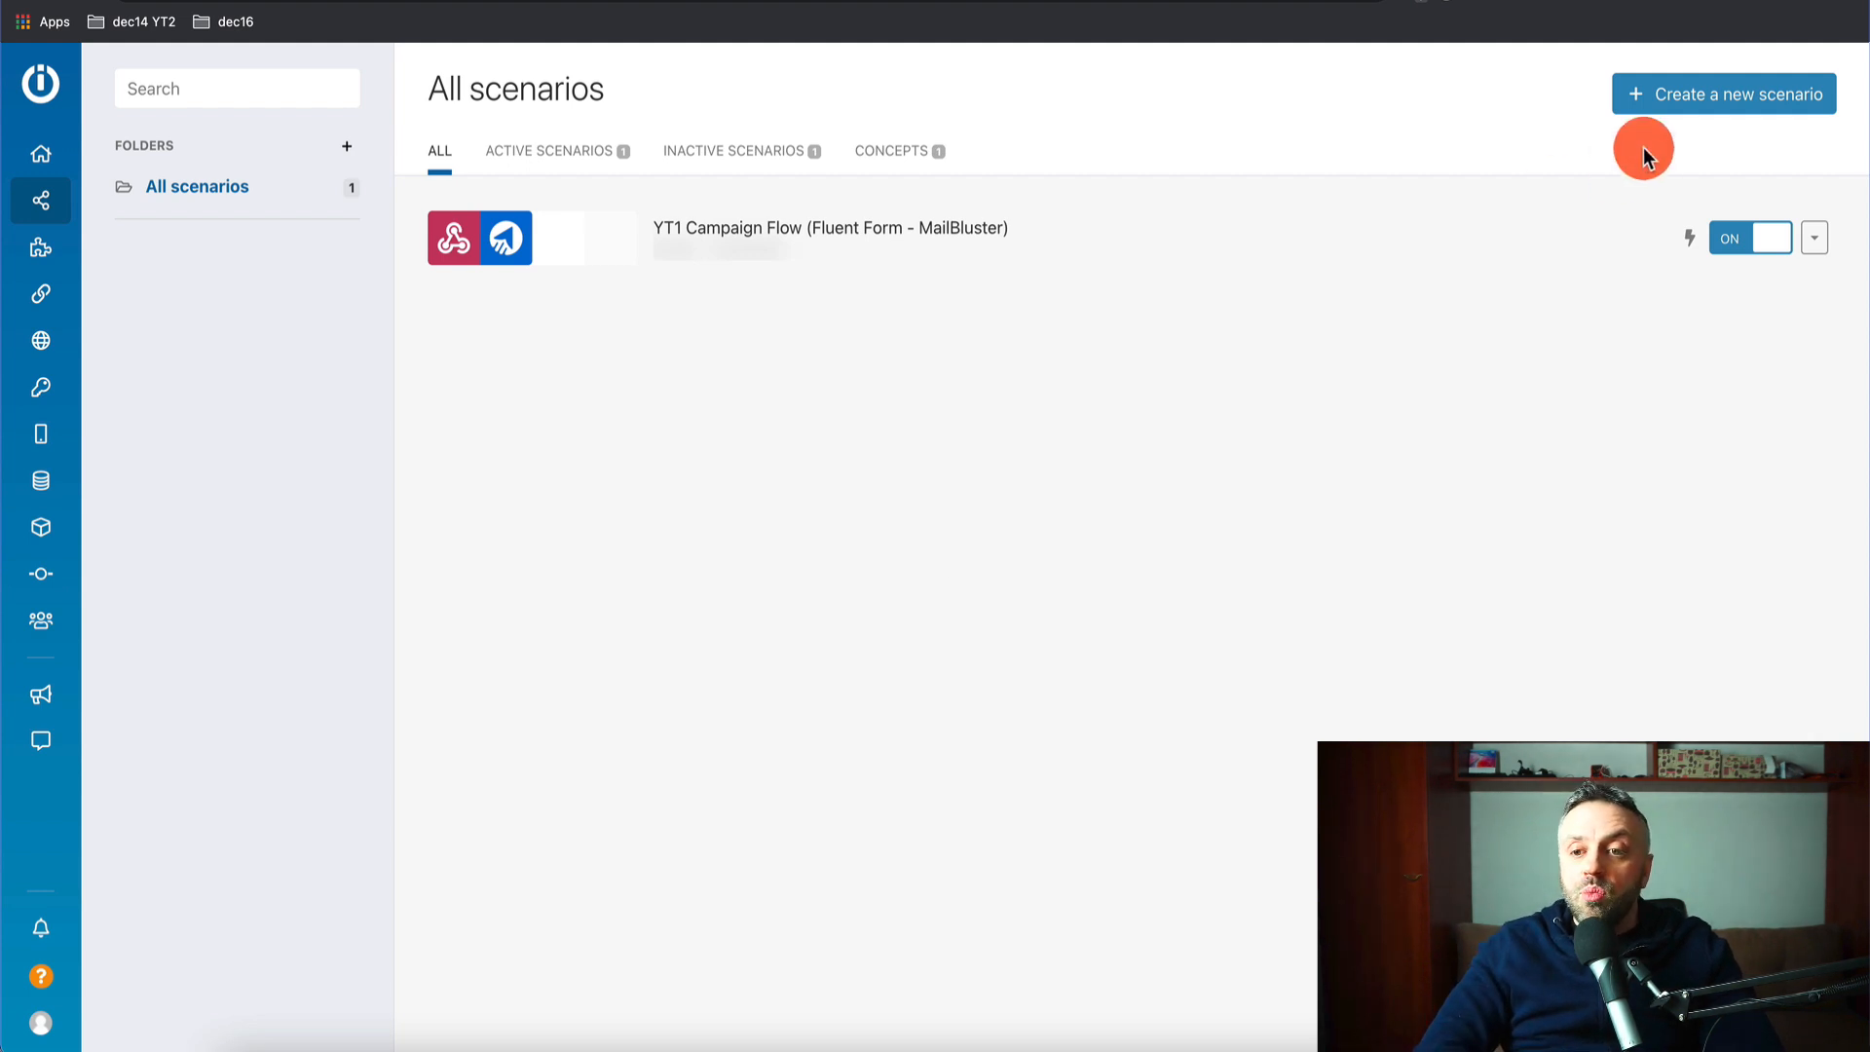
- Create a new scenario, search 'sheet' to pick Google Sheets, and list all its modules
click(1720, 98)
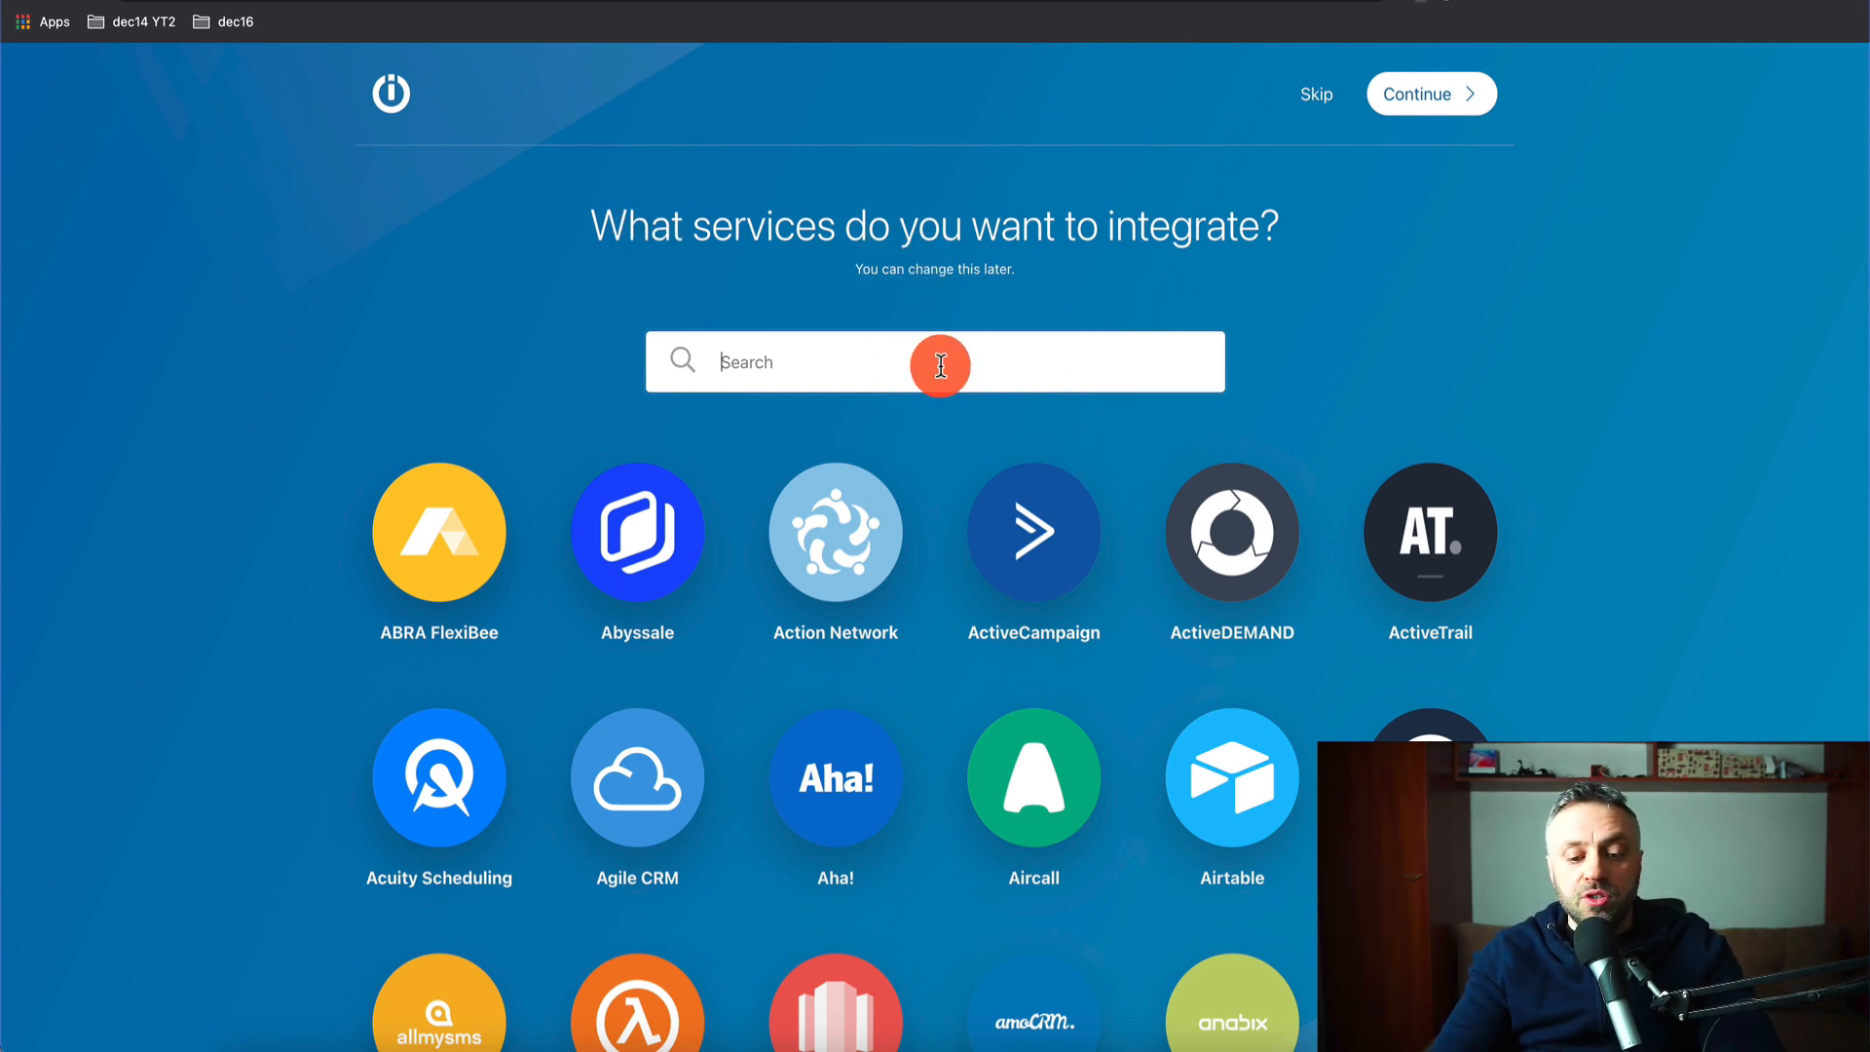
text(sheet)
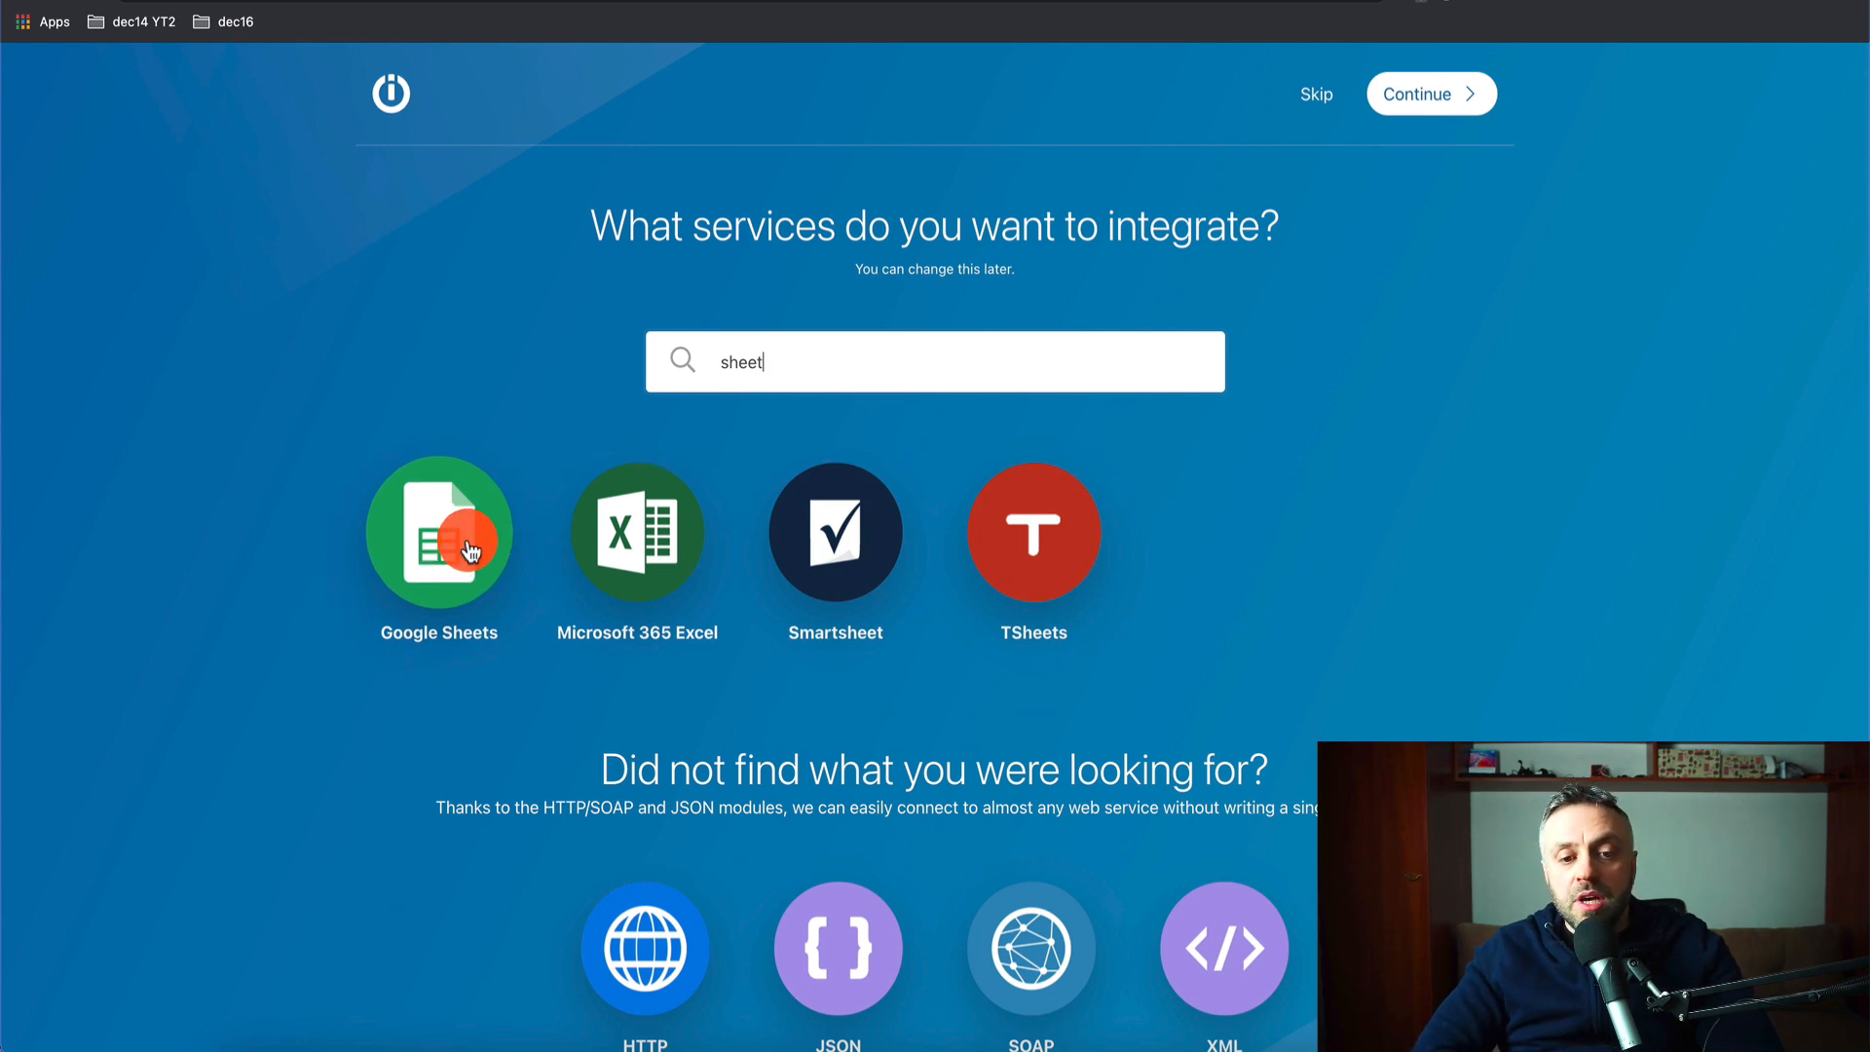
click(487, 543)
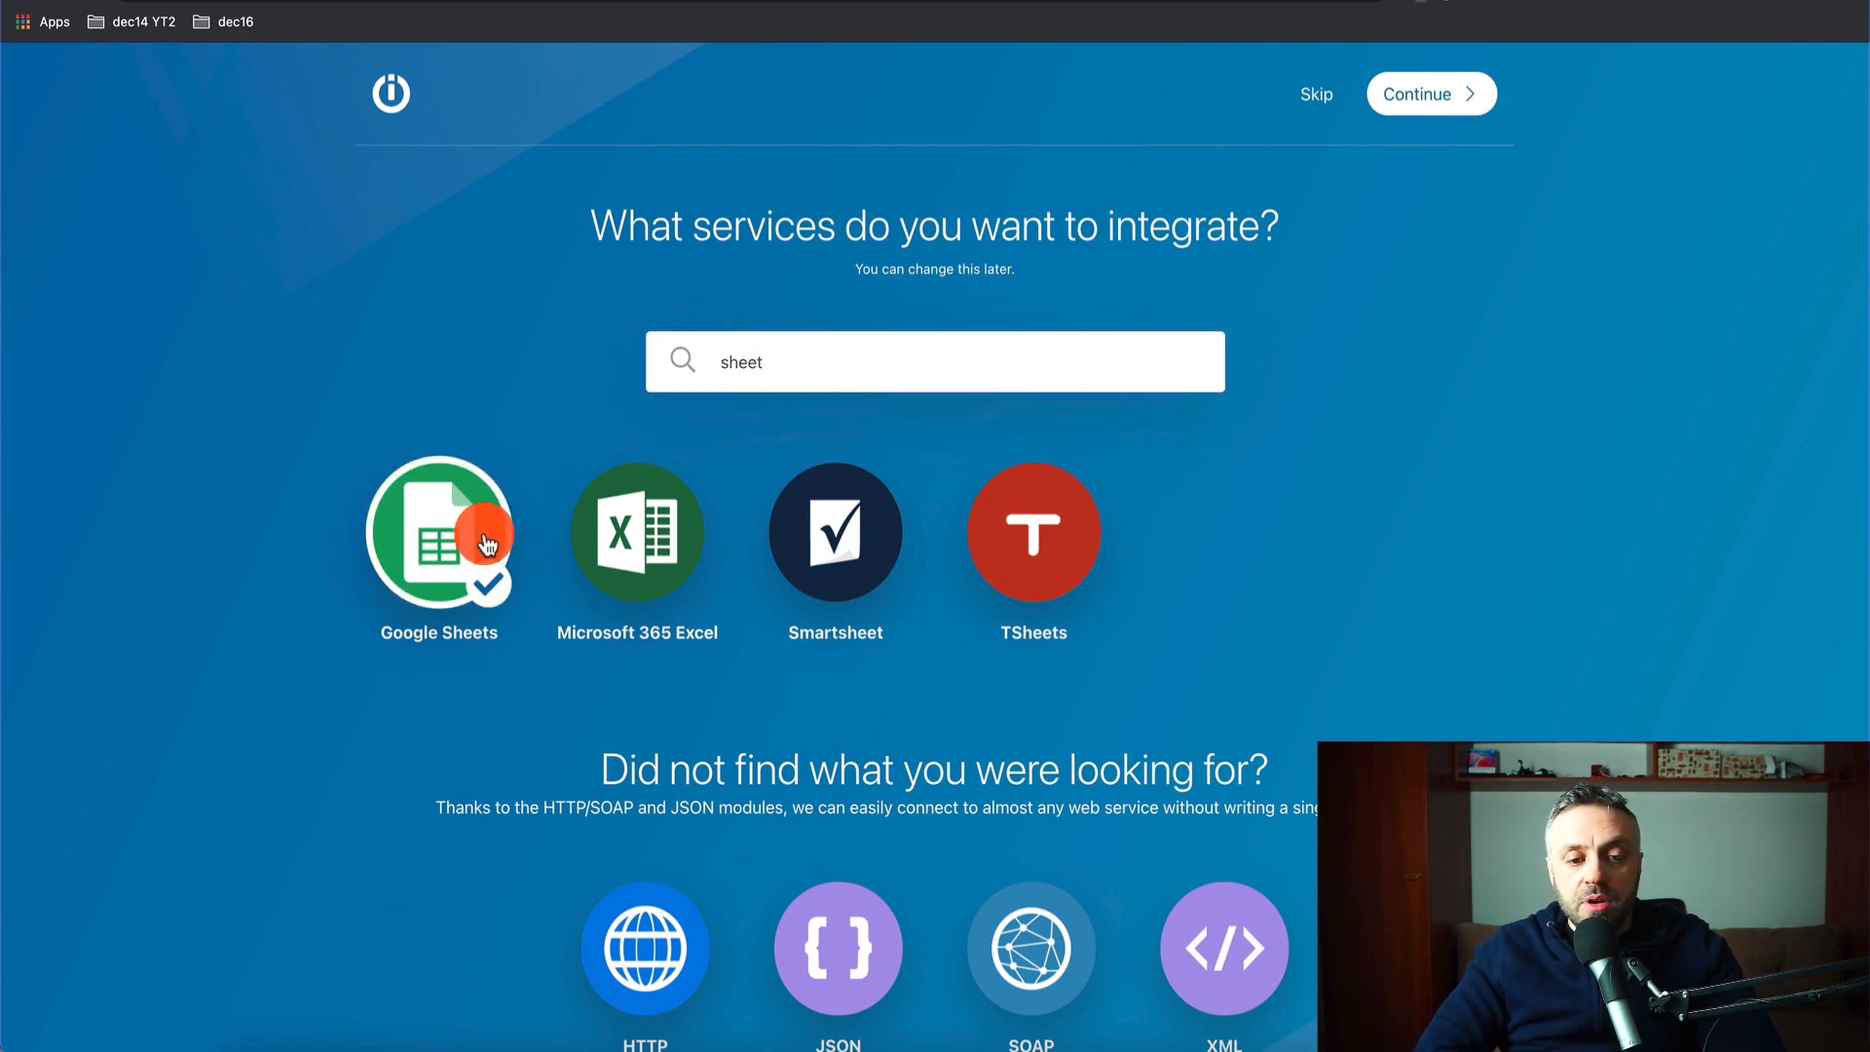
click(1419, 93)
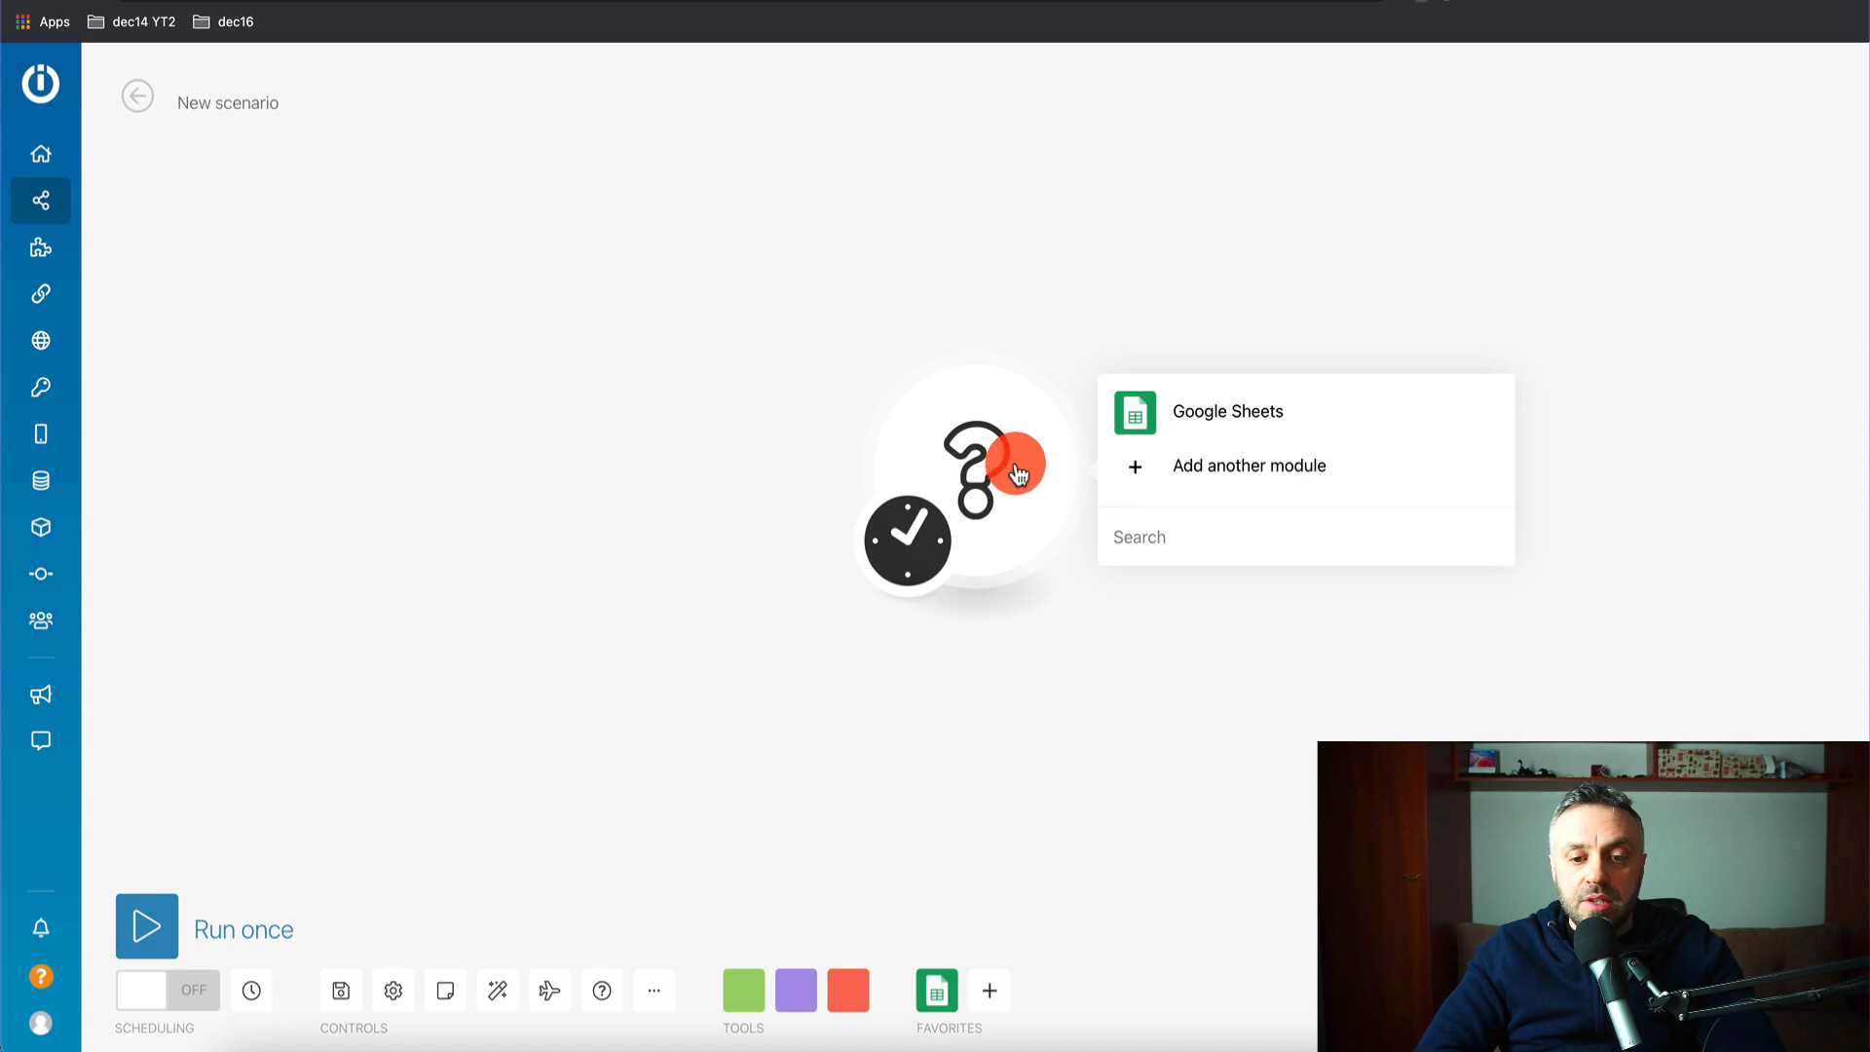
click(1208, 426)
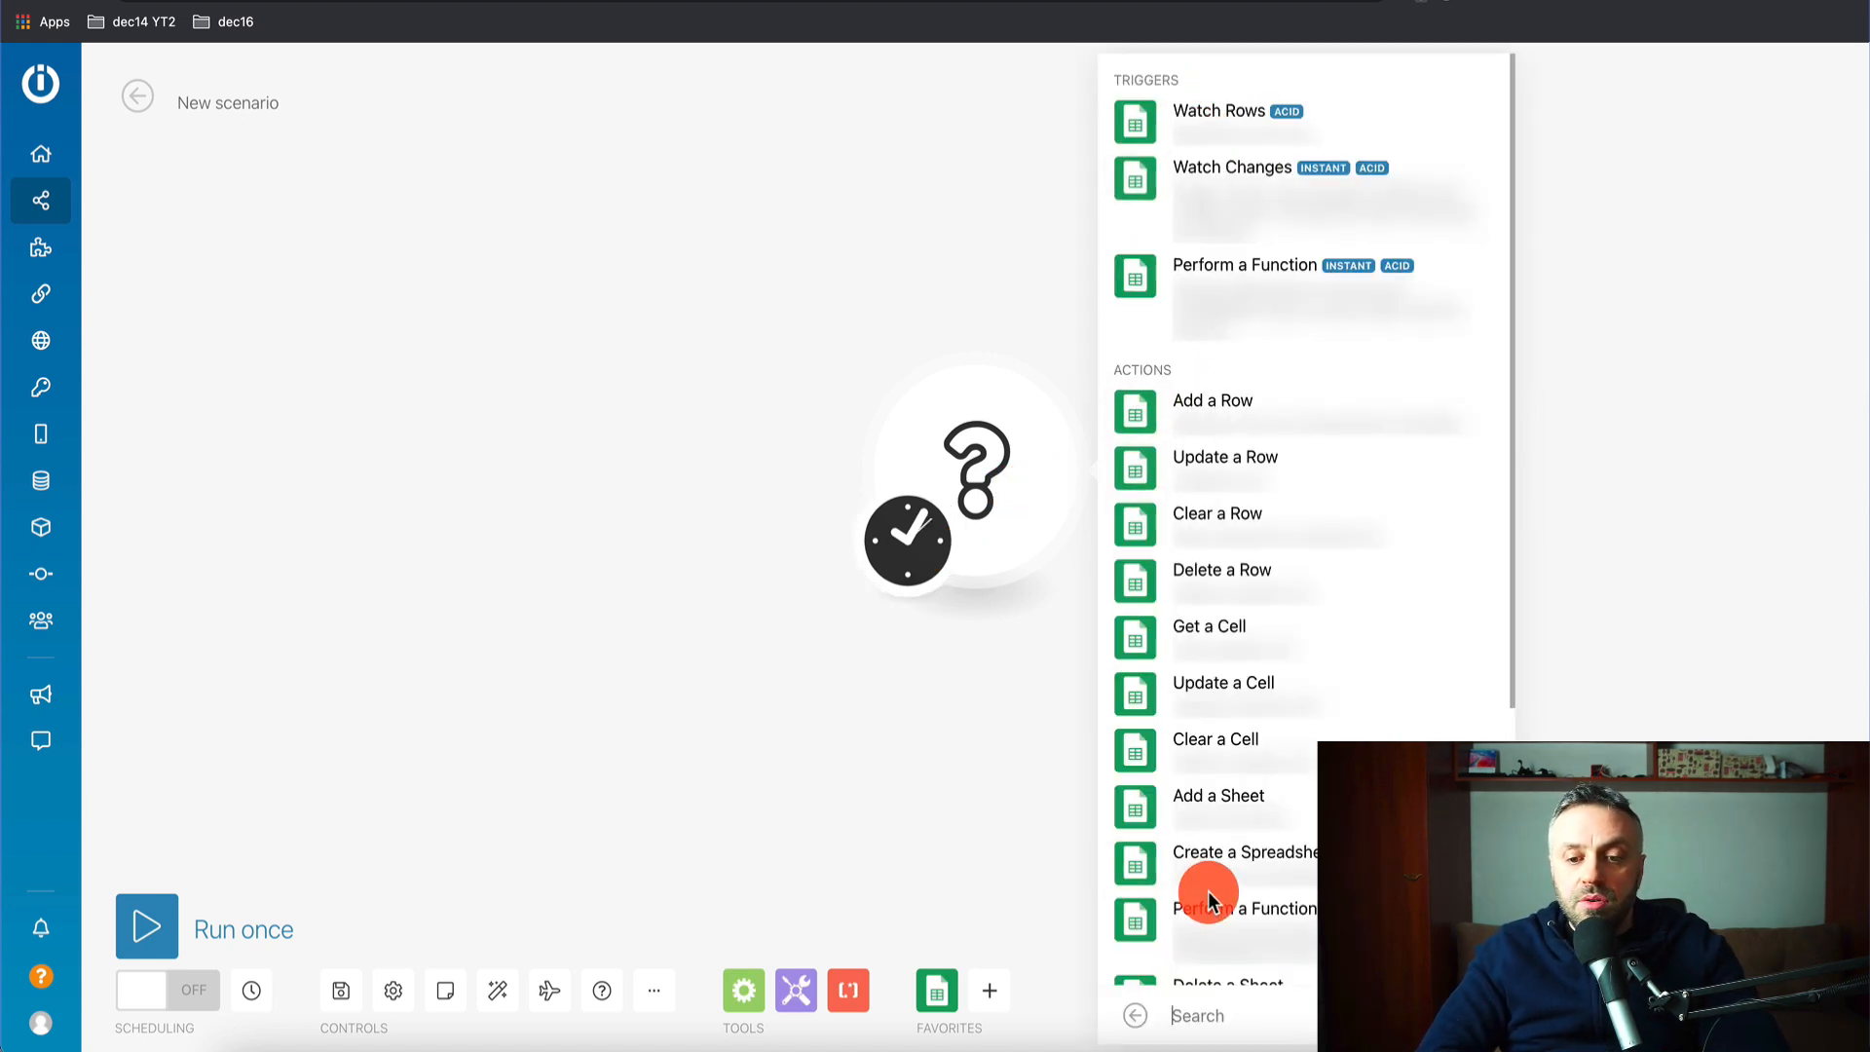
- Add a Google Sheets Watch Rows trigger scheduled to run at regular 15-minute intervals
click(1229, 127)
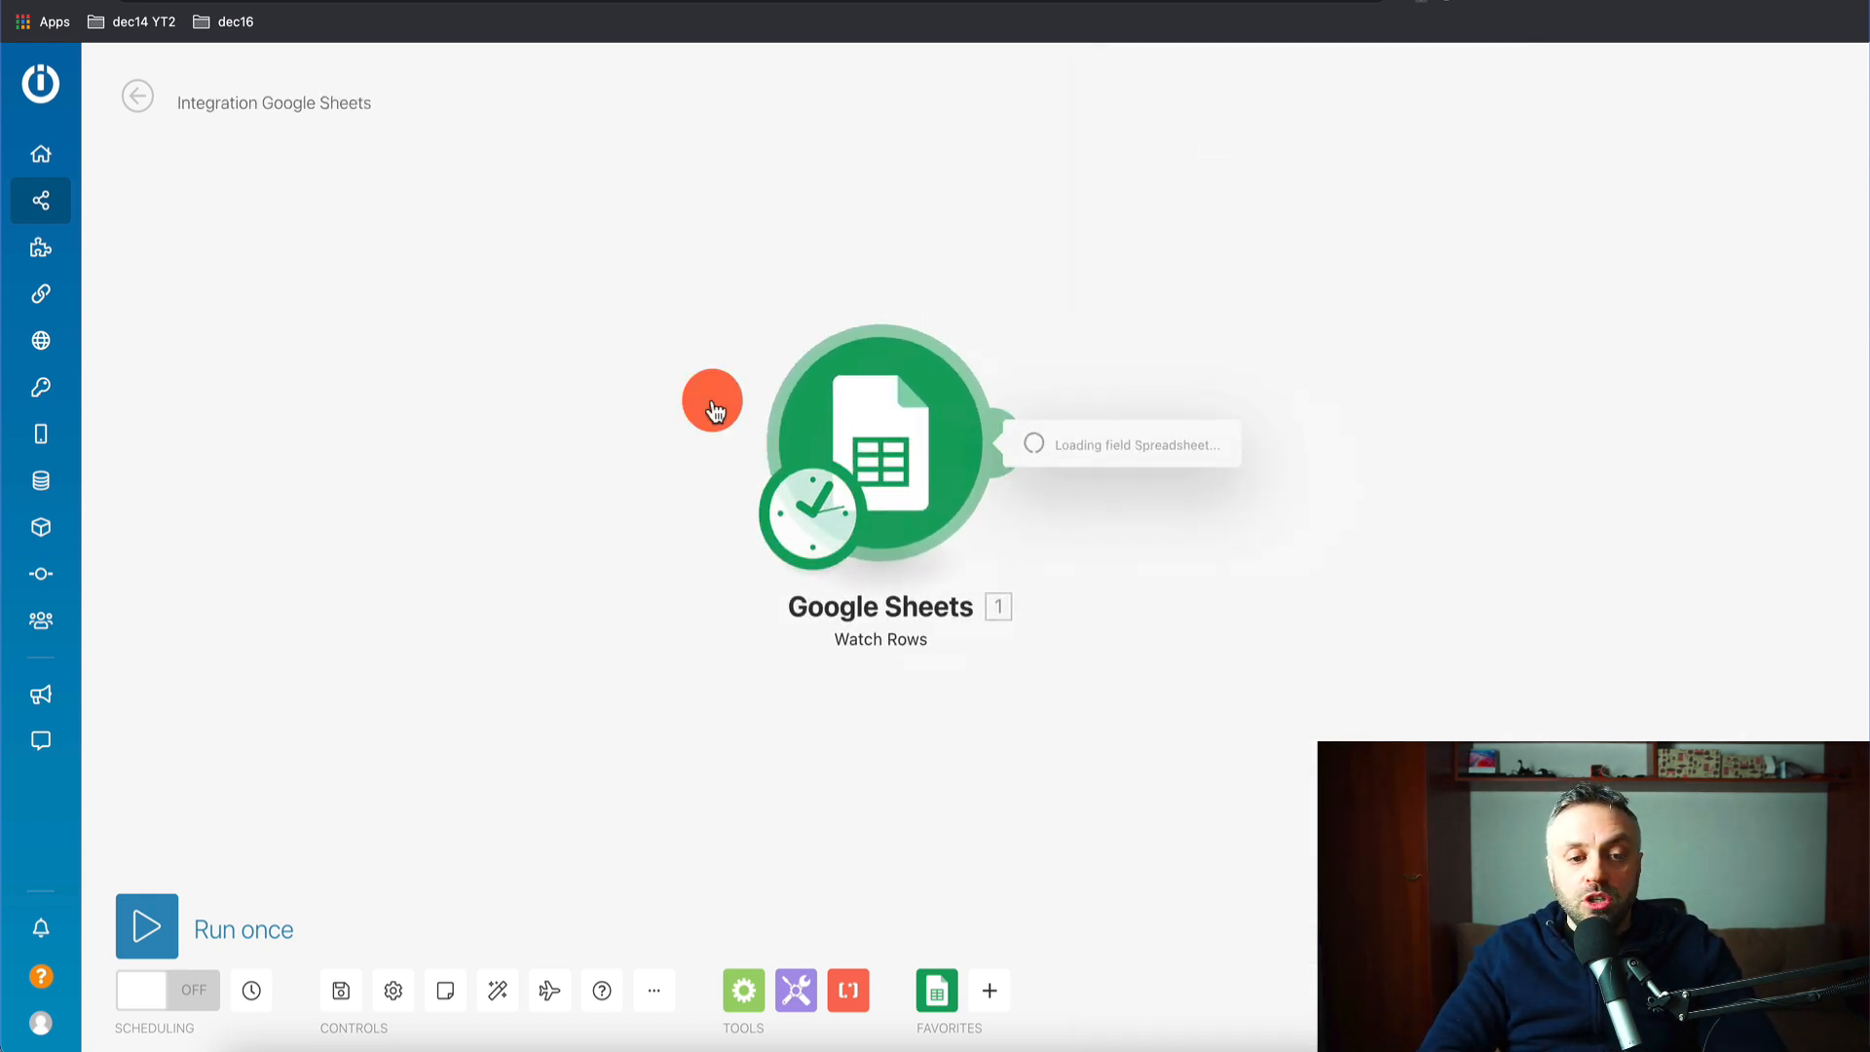
click(714, 411)
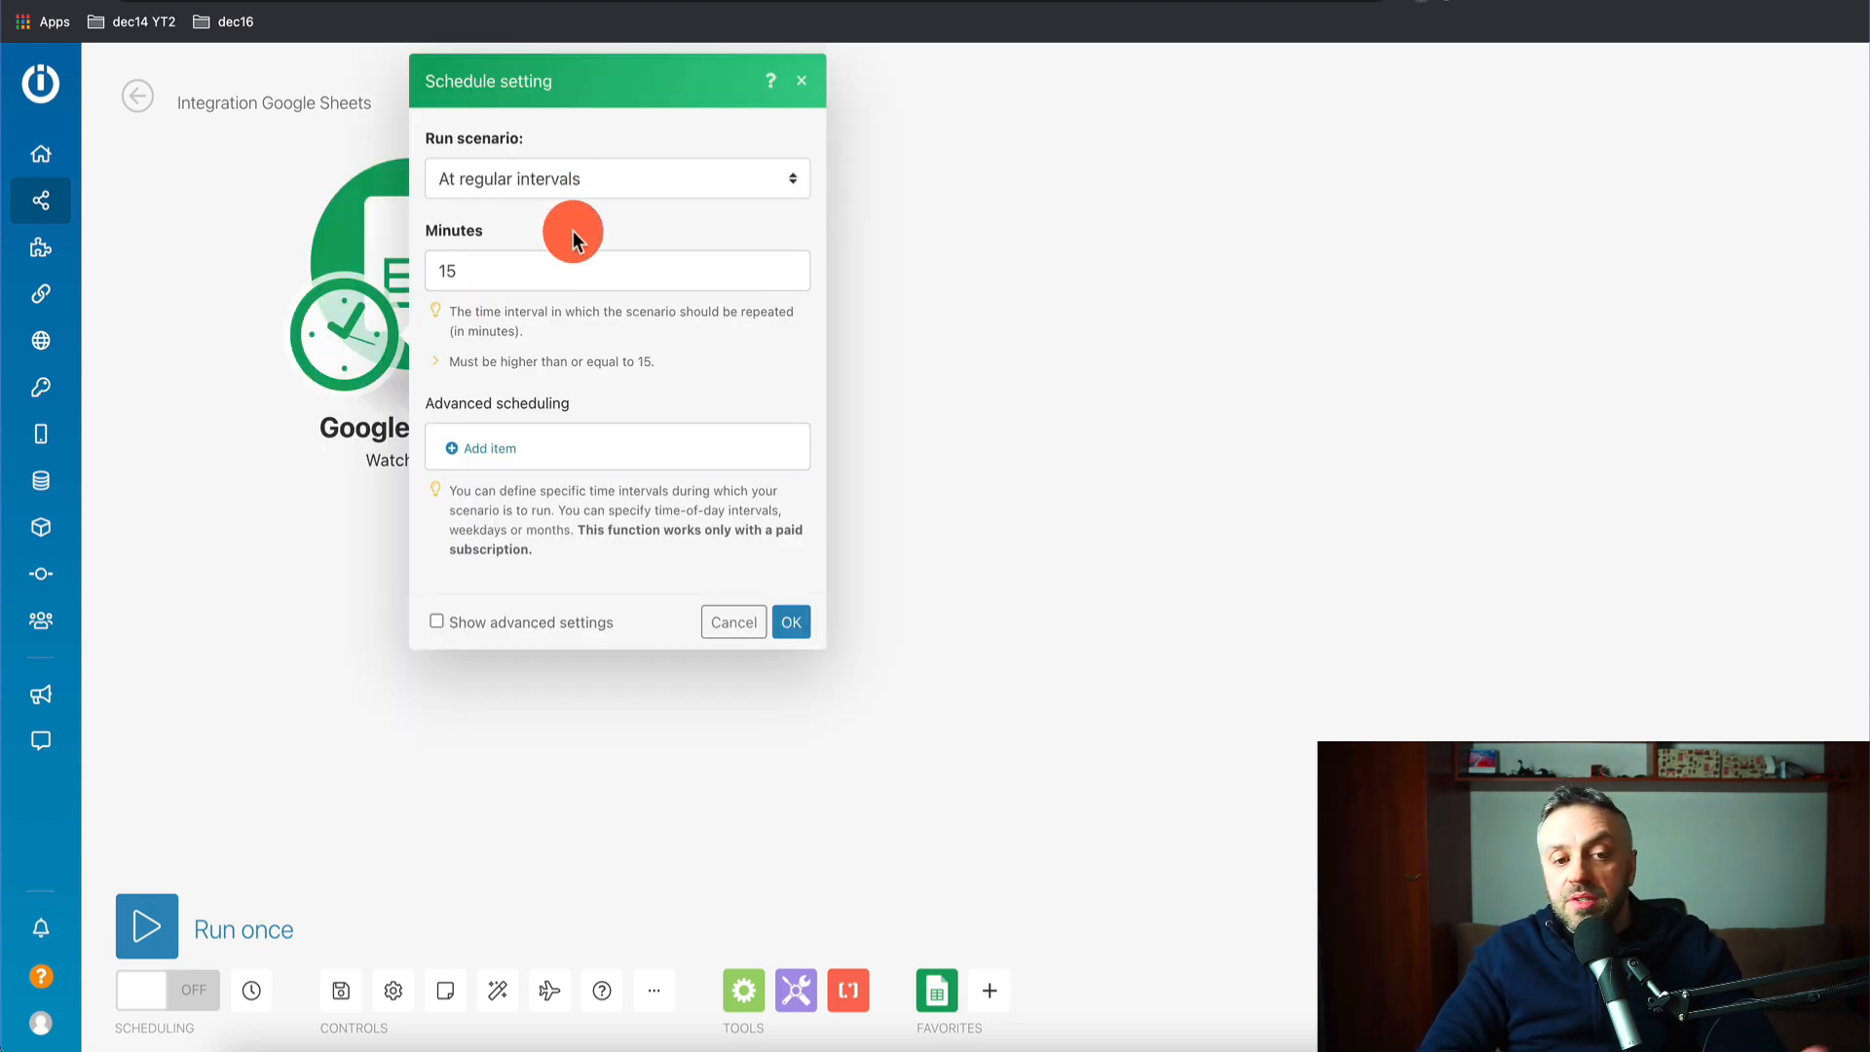
click(617, 190)
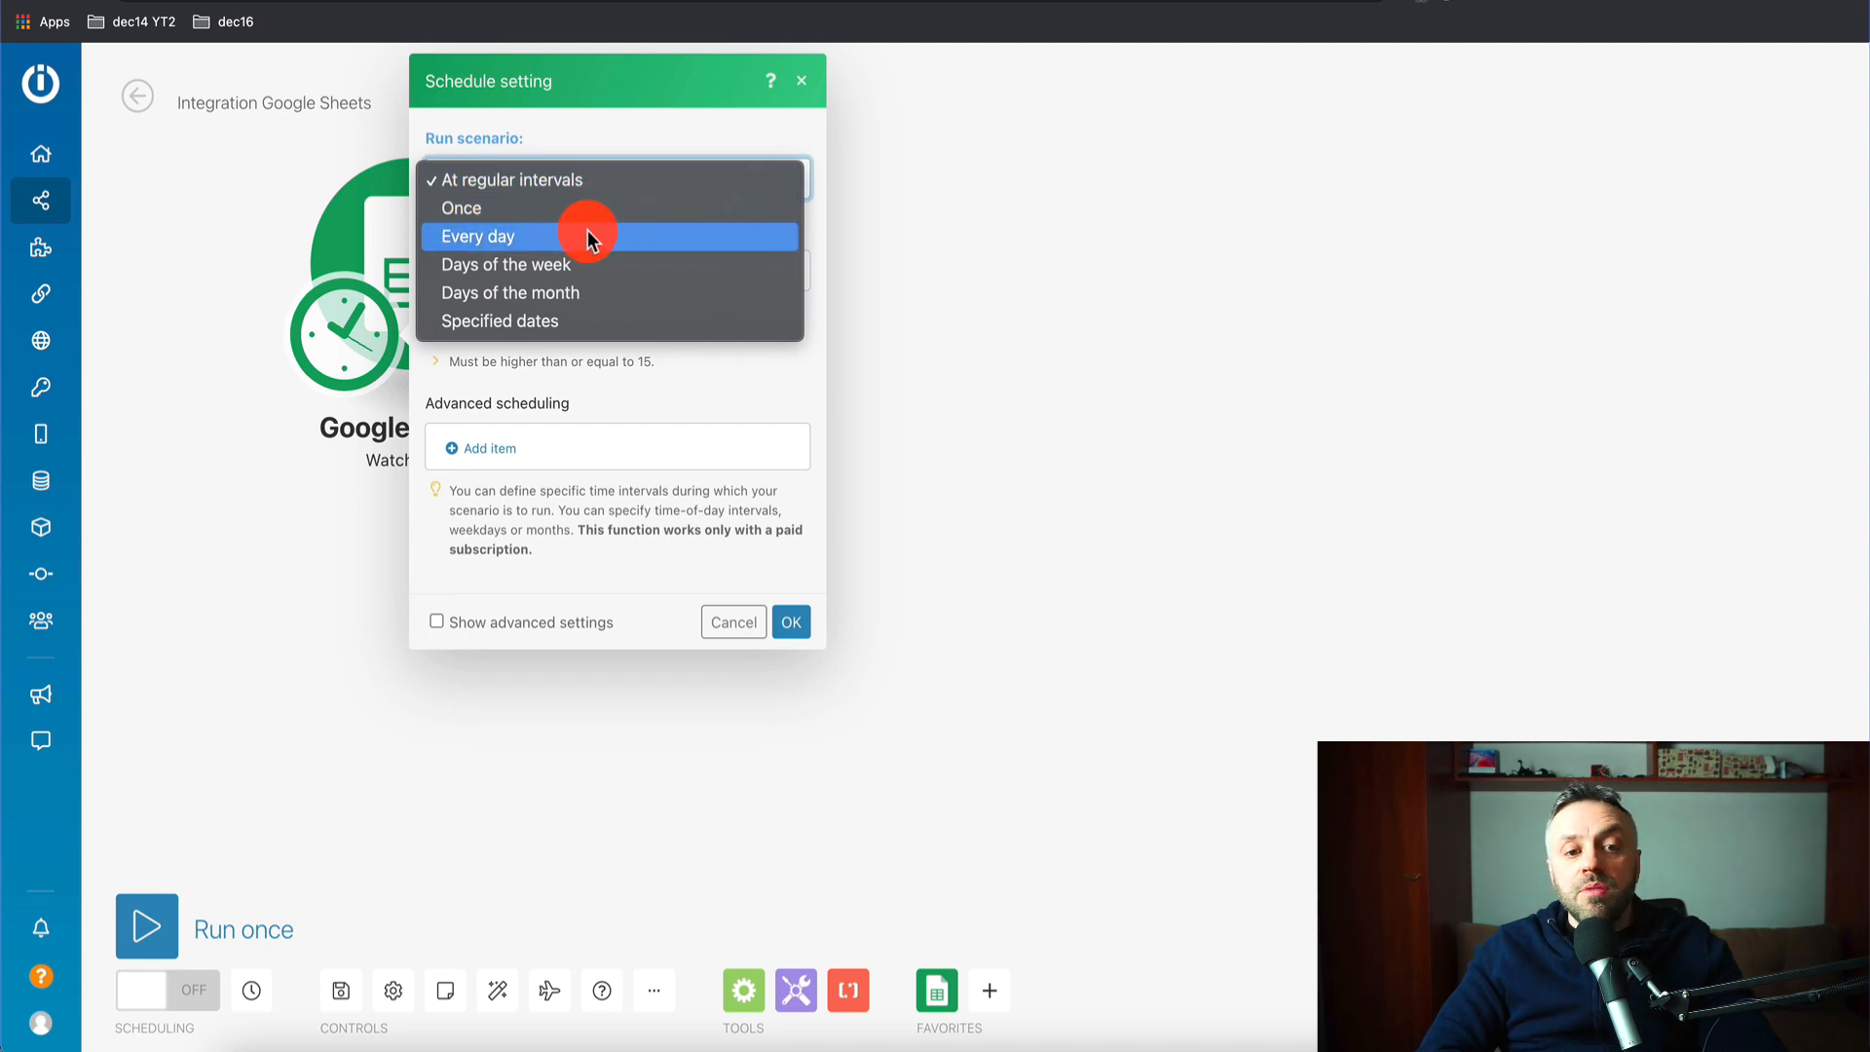
click(606, 182)
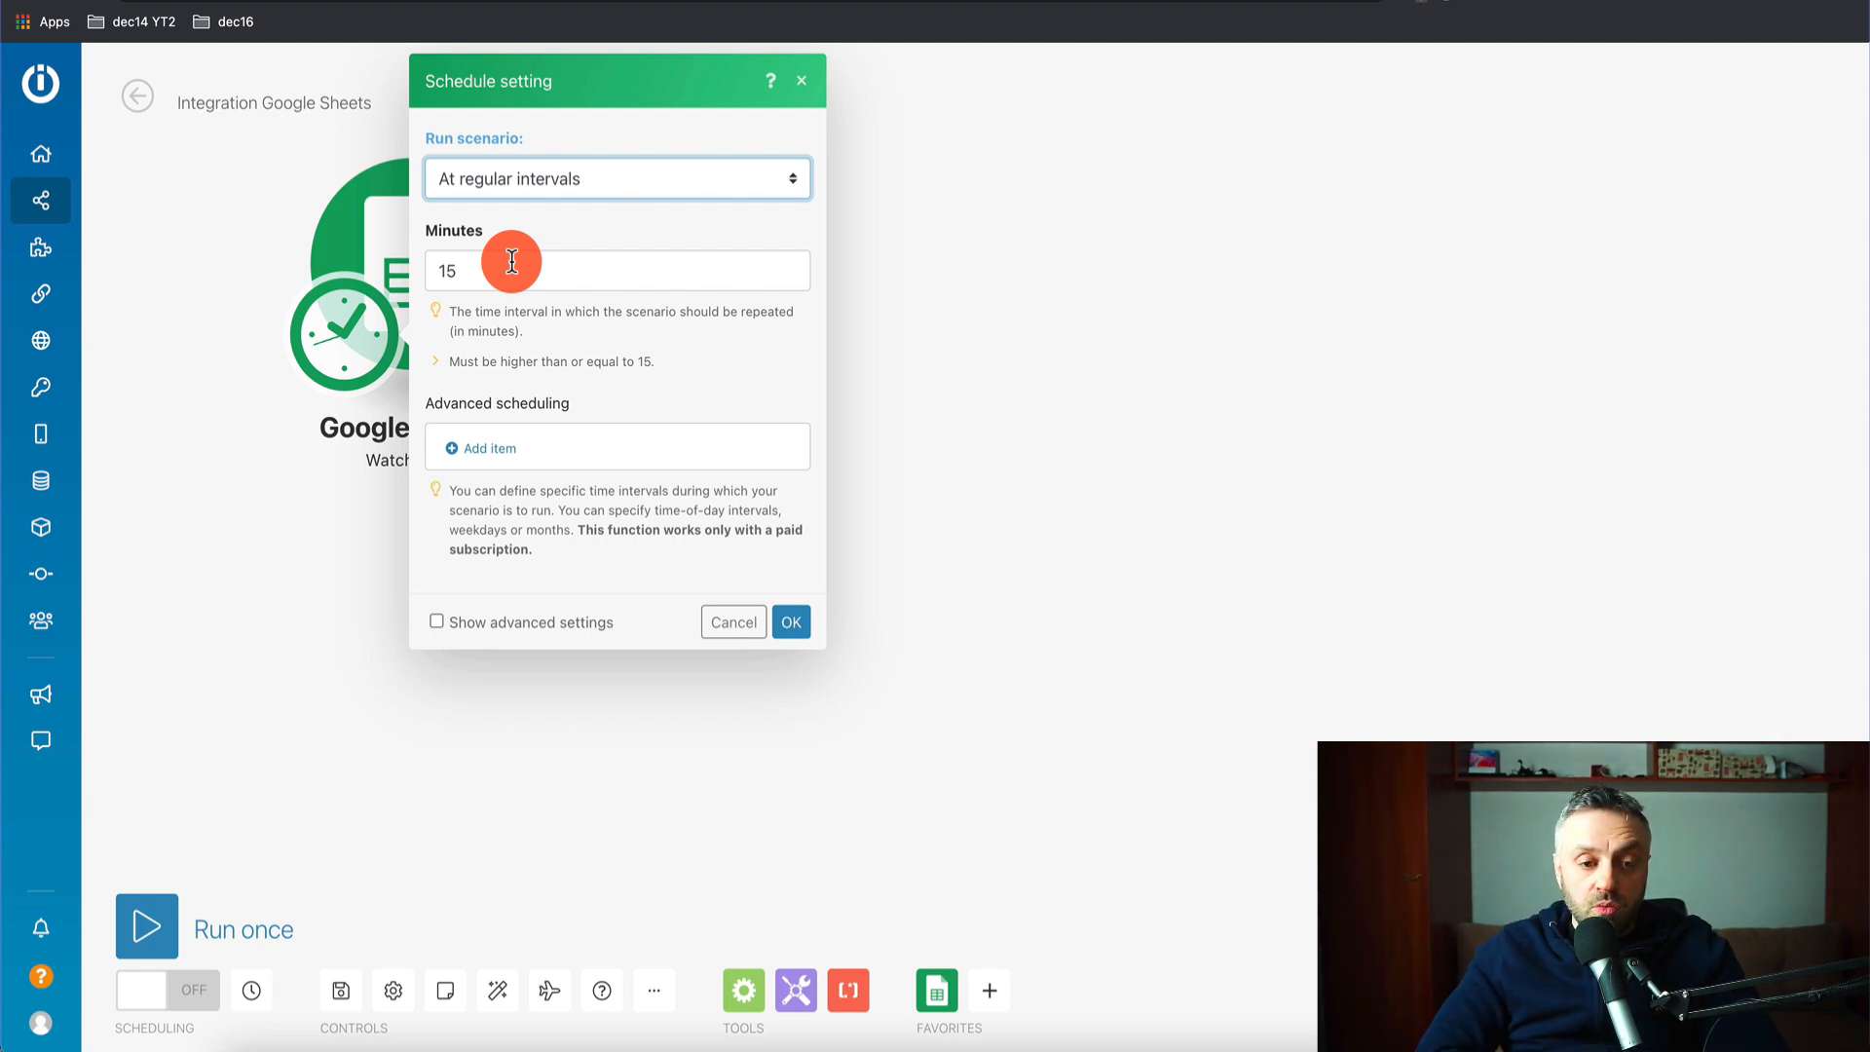
click(972, 255)
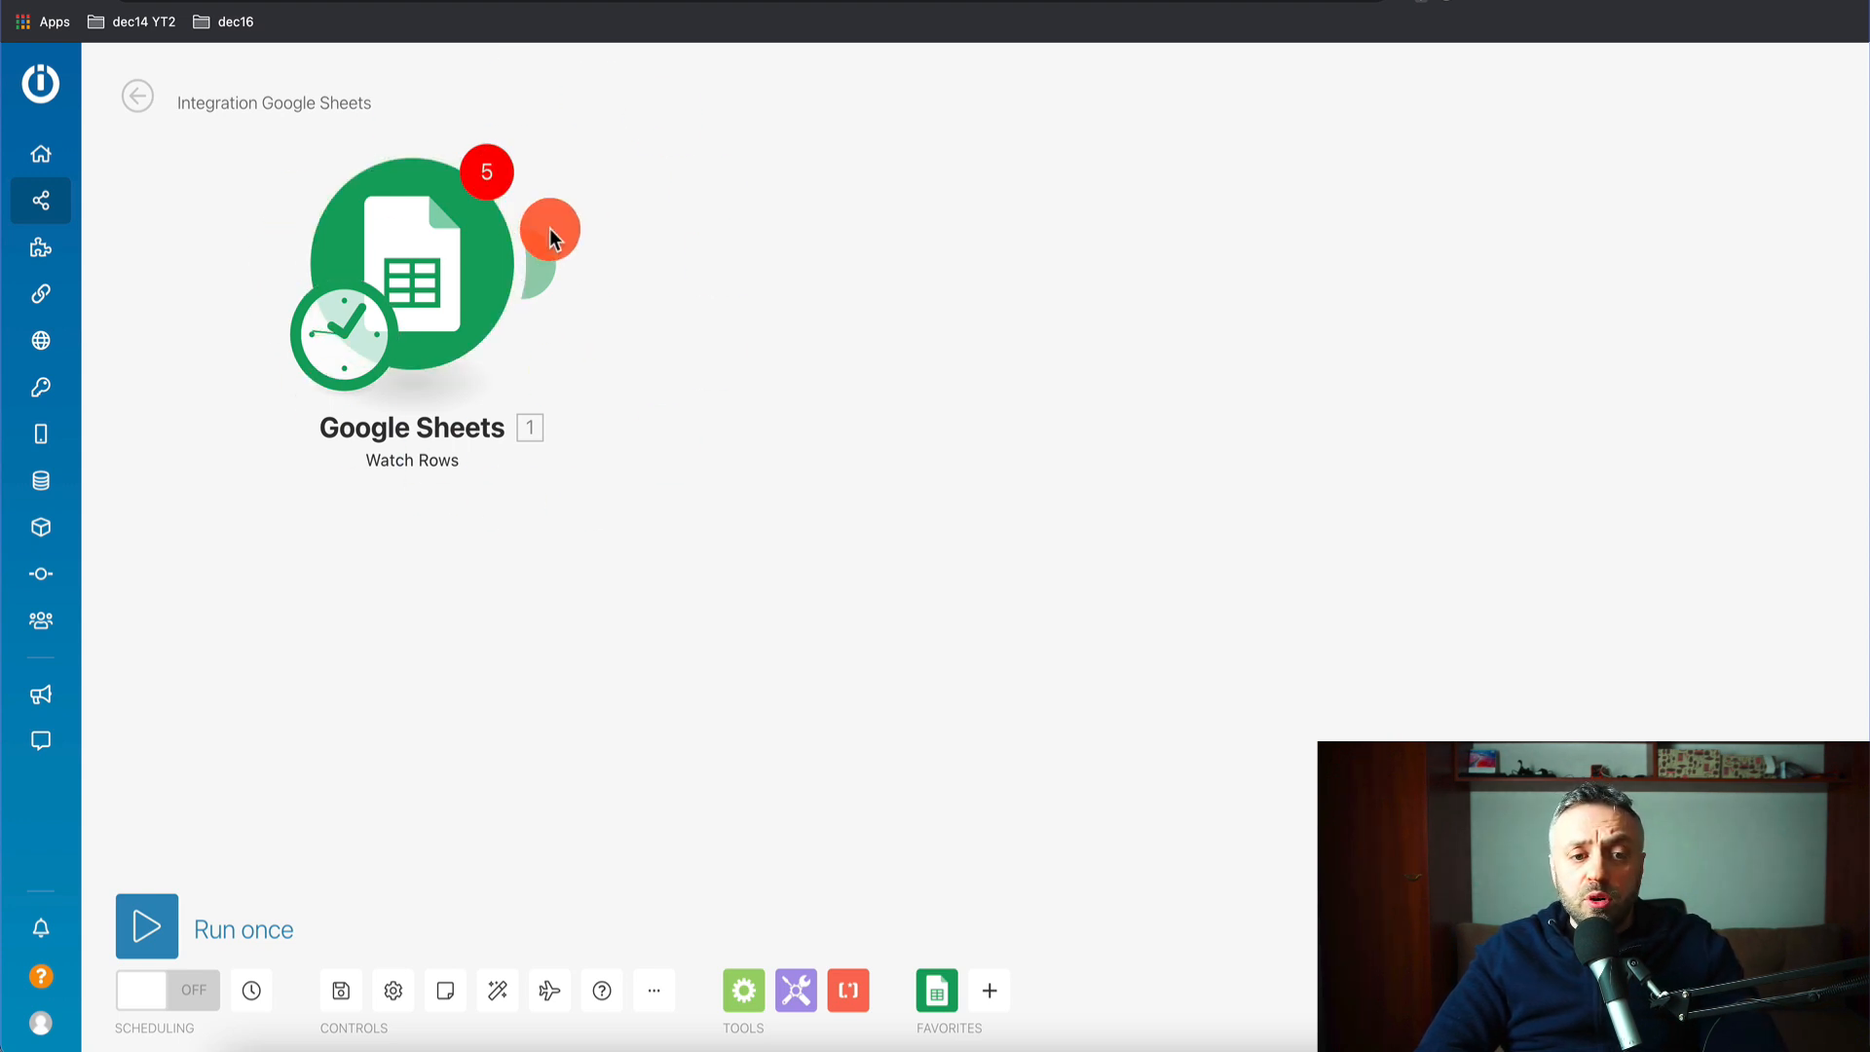
- Select the Affiliate Offers spreadsheet and its Survey1_RawData sheet in the Watch Rows module
click(487, 185)
click(620, 177)
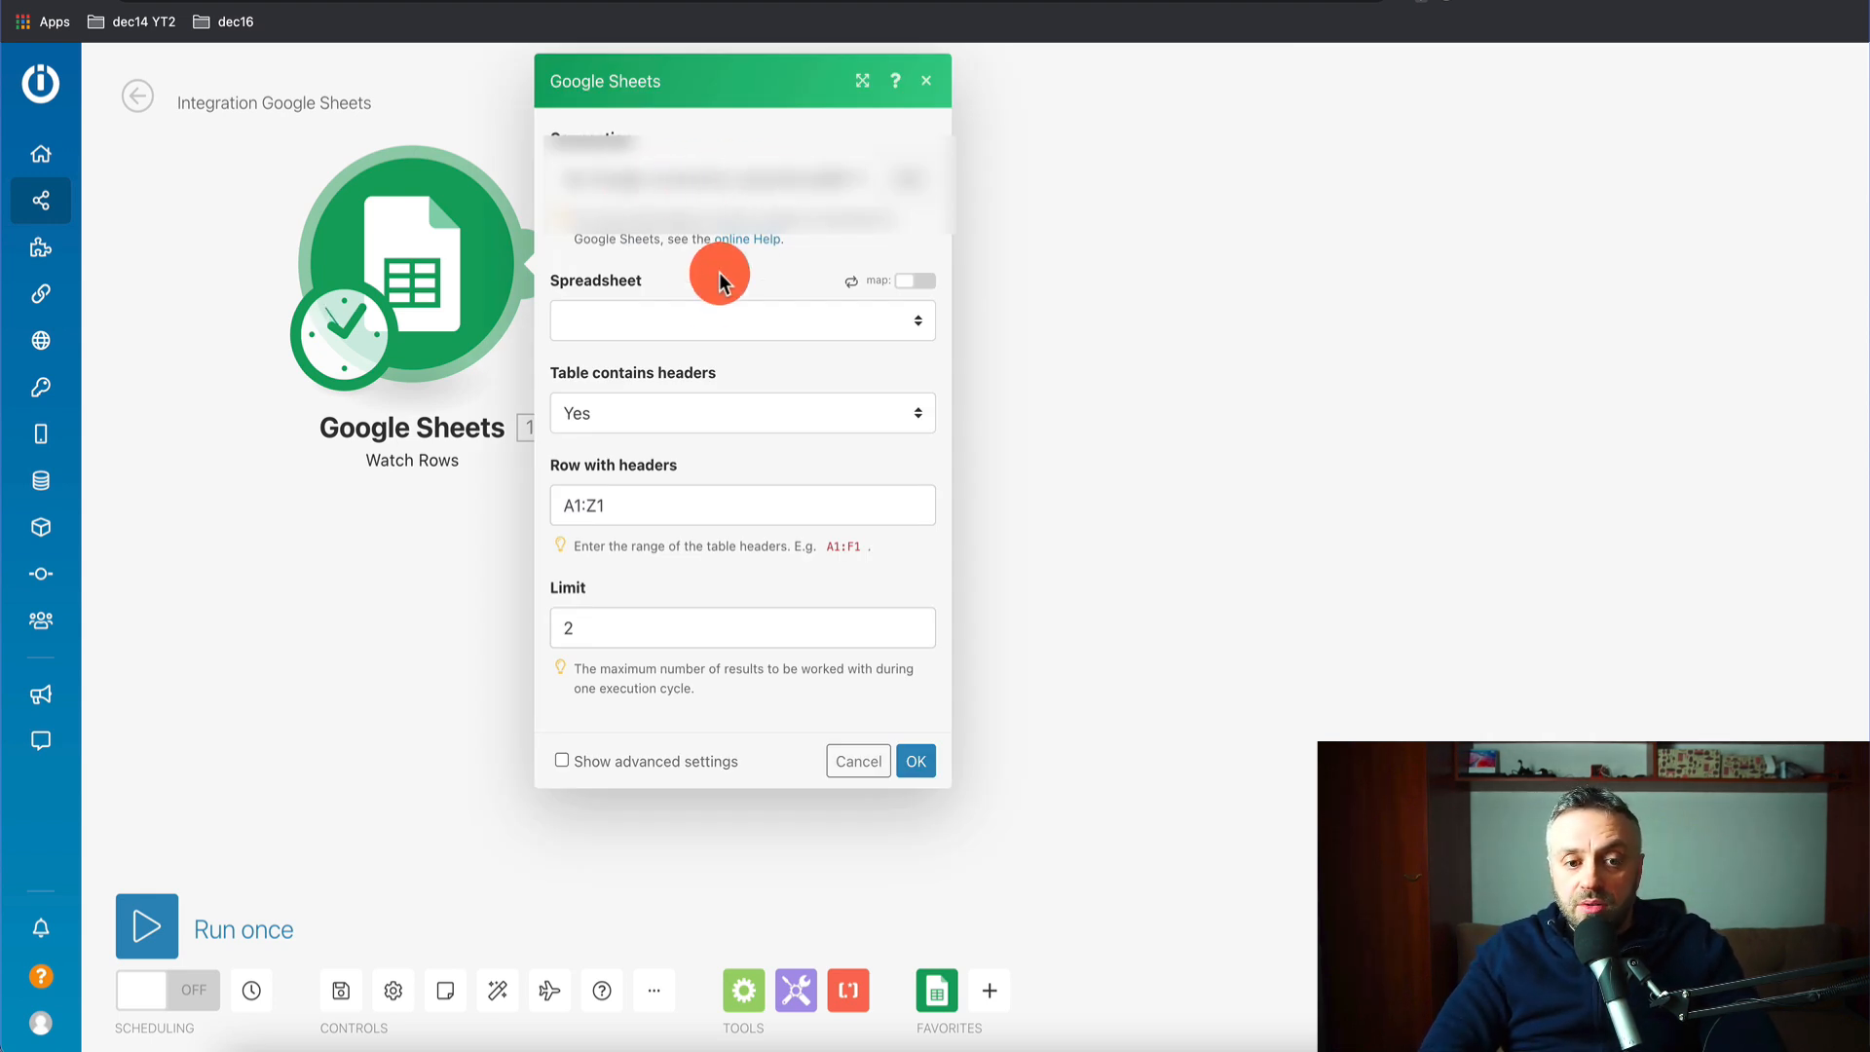
click(697, 325)
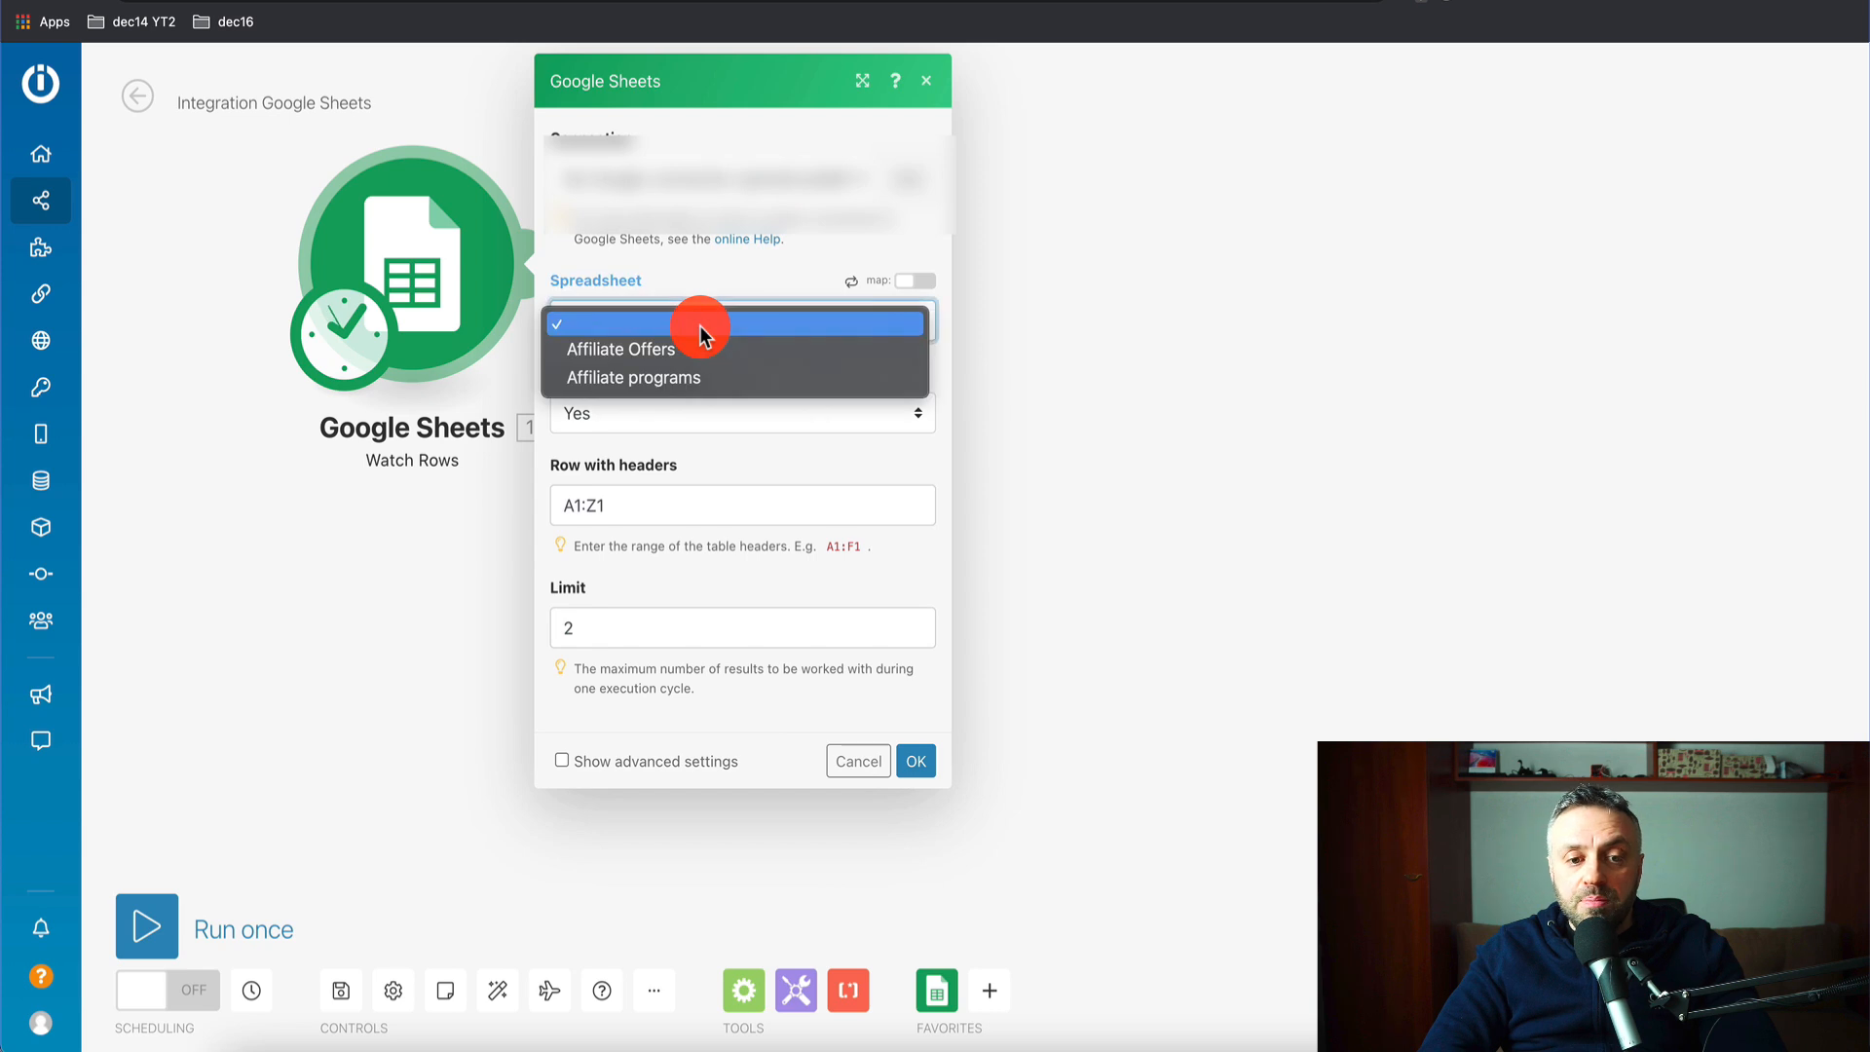
click(655, 353)
key(ctrl+Tab)
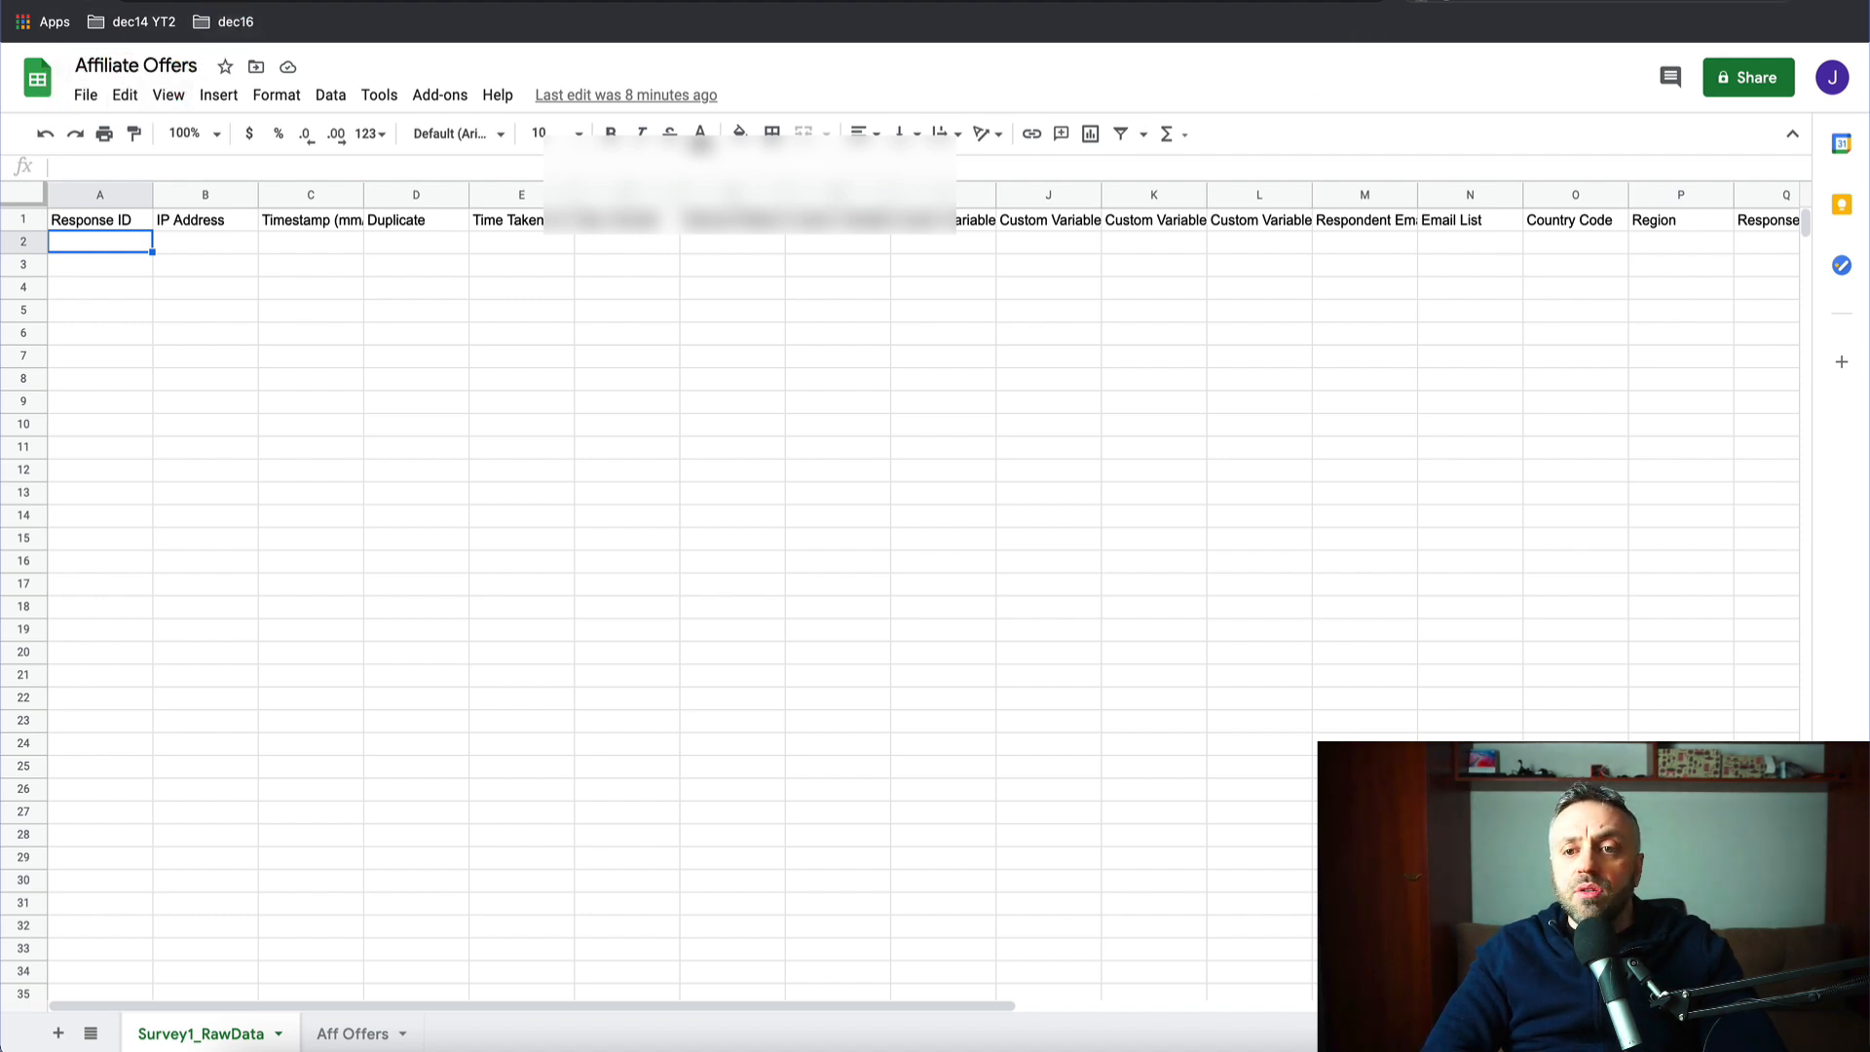
click(1211, 5)
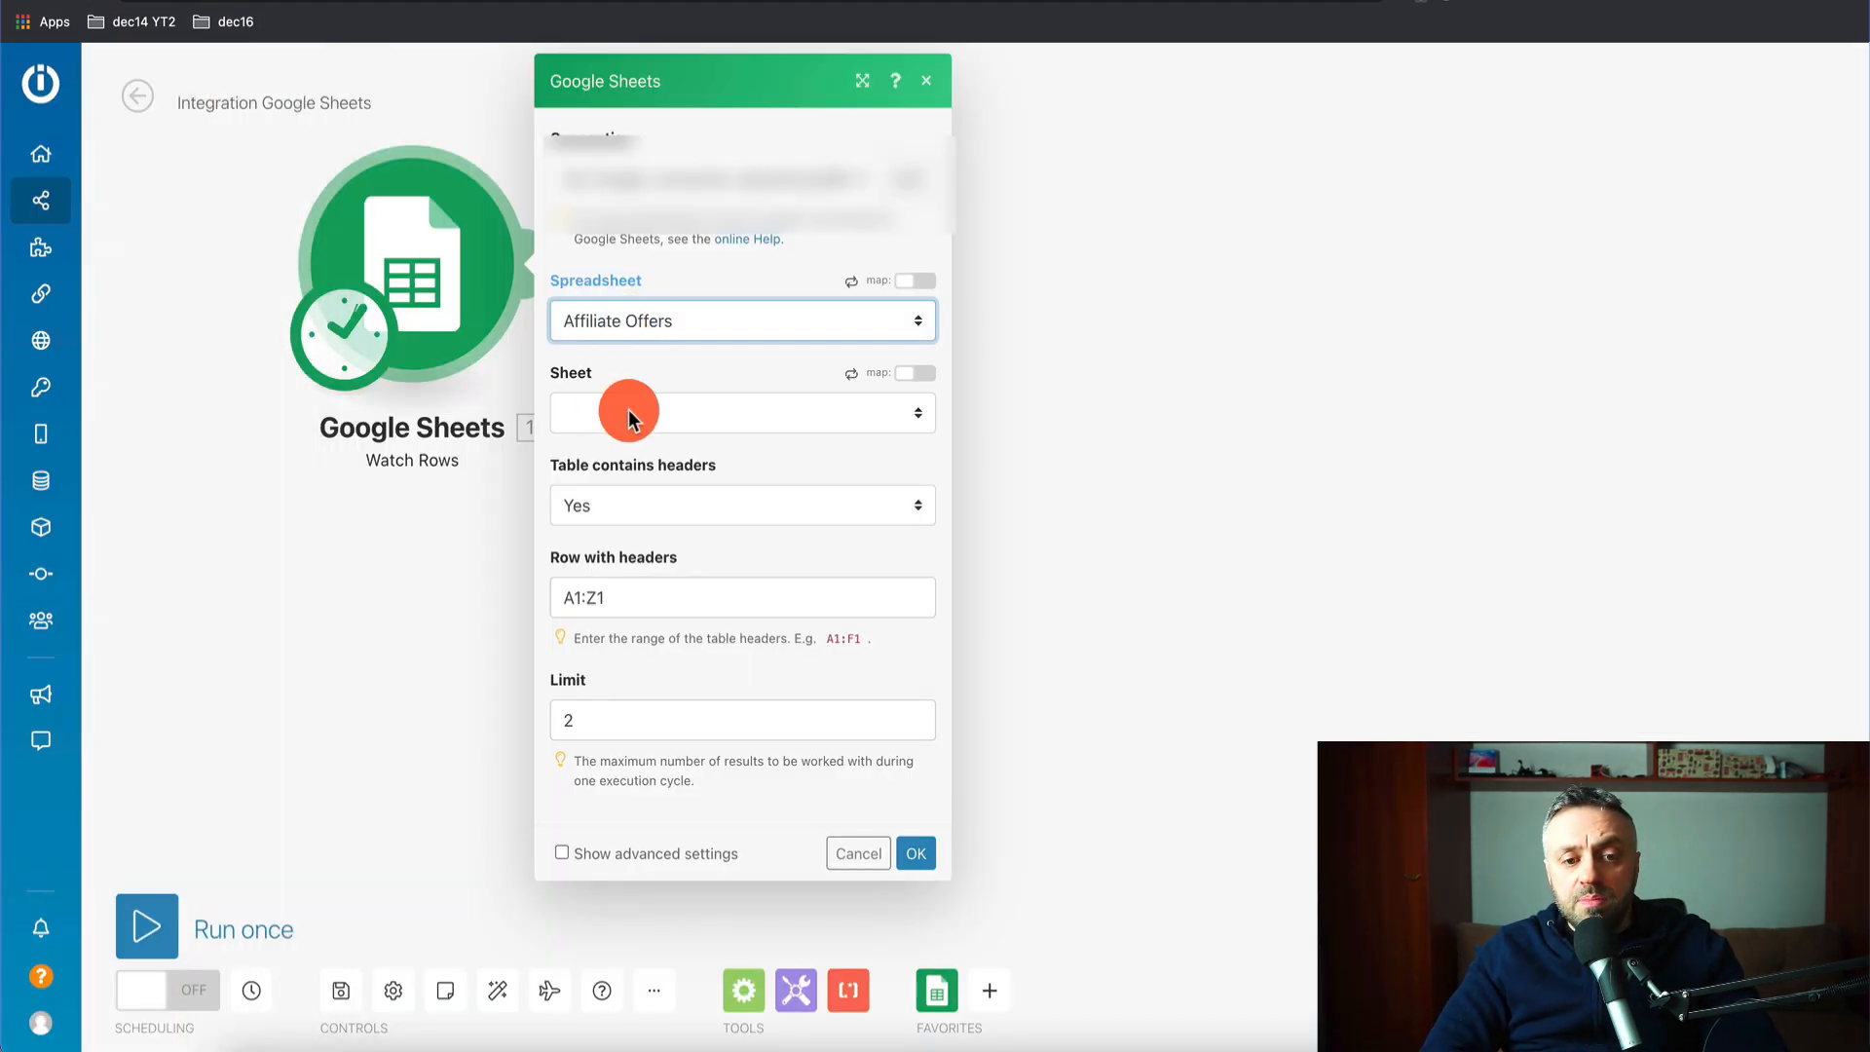
click(638, 414)
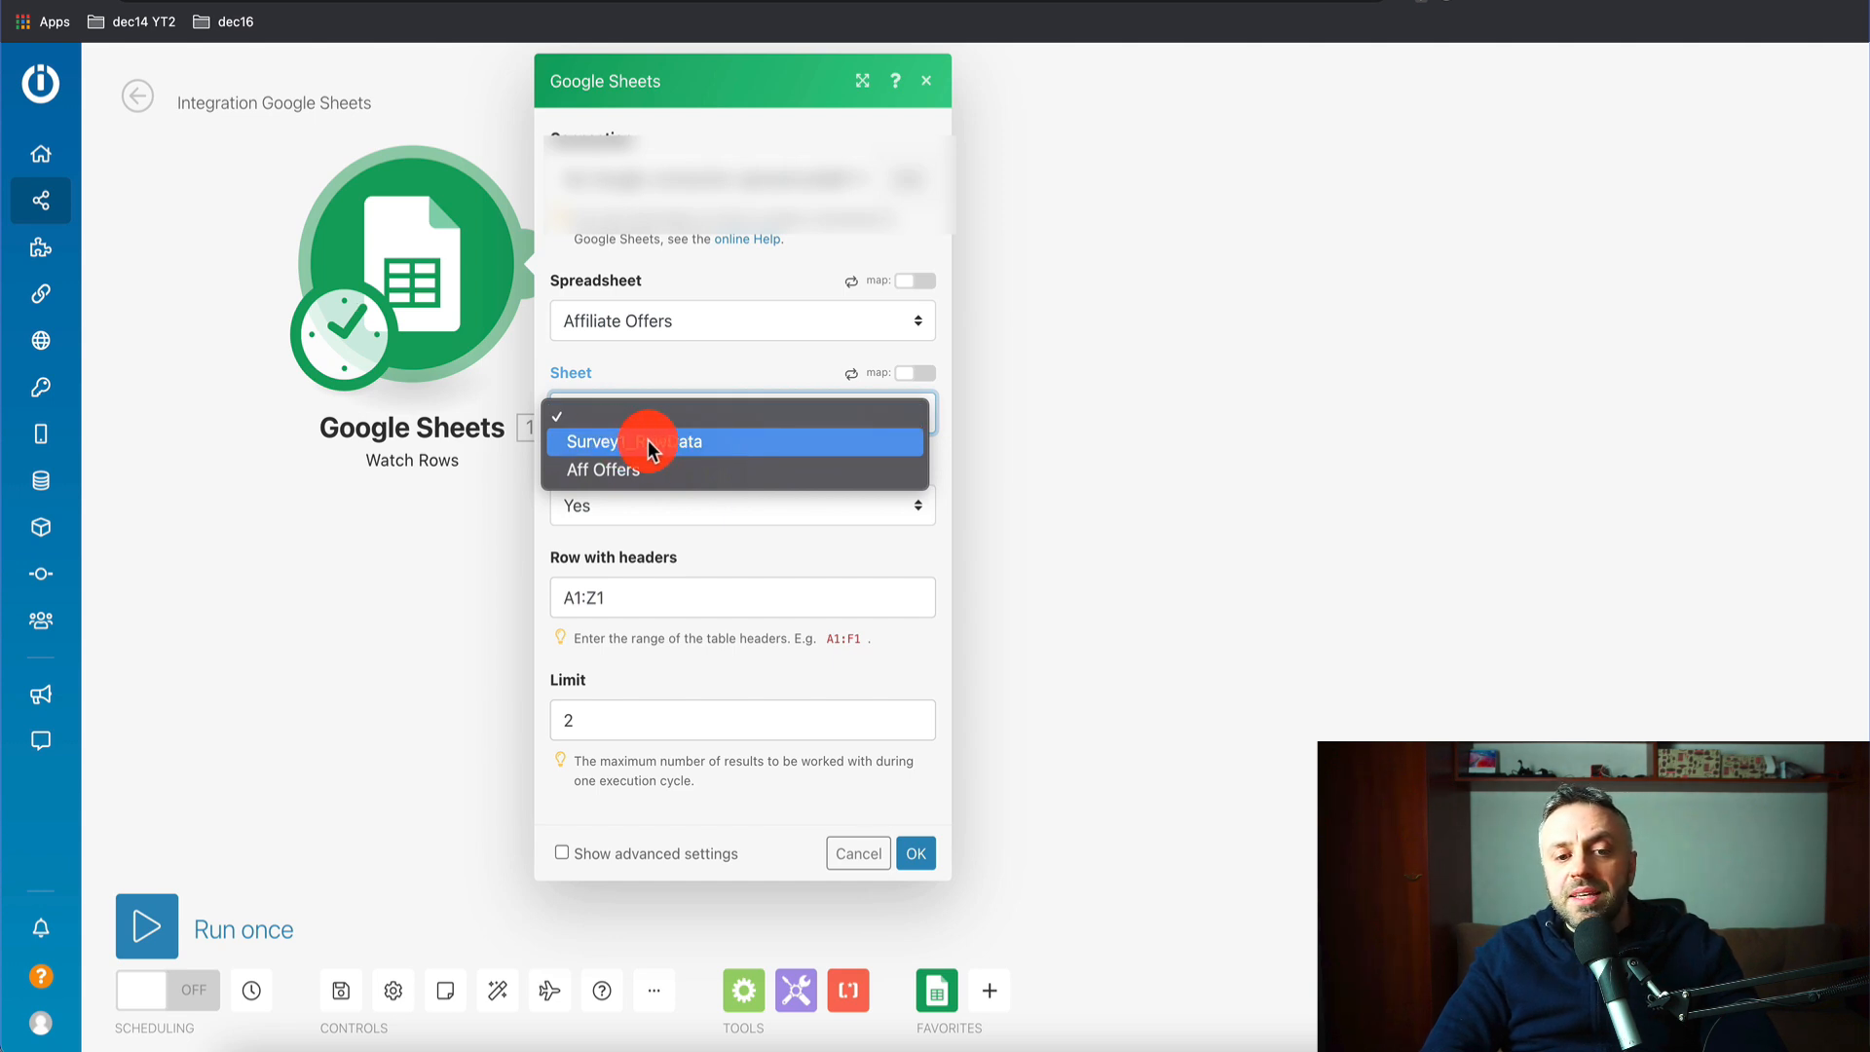
click(660, 440)
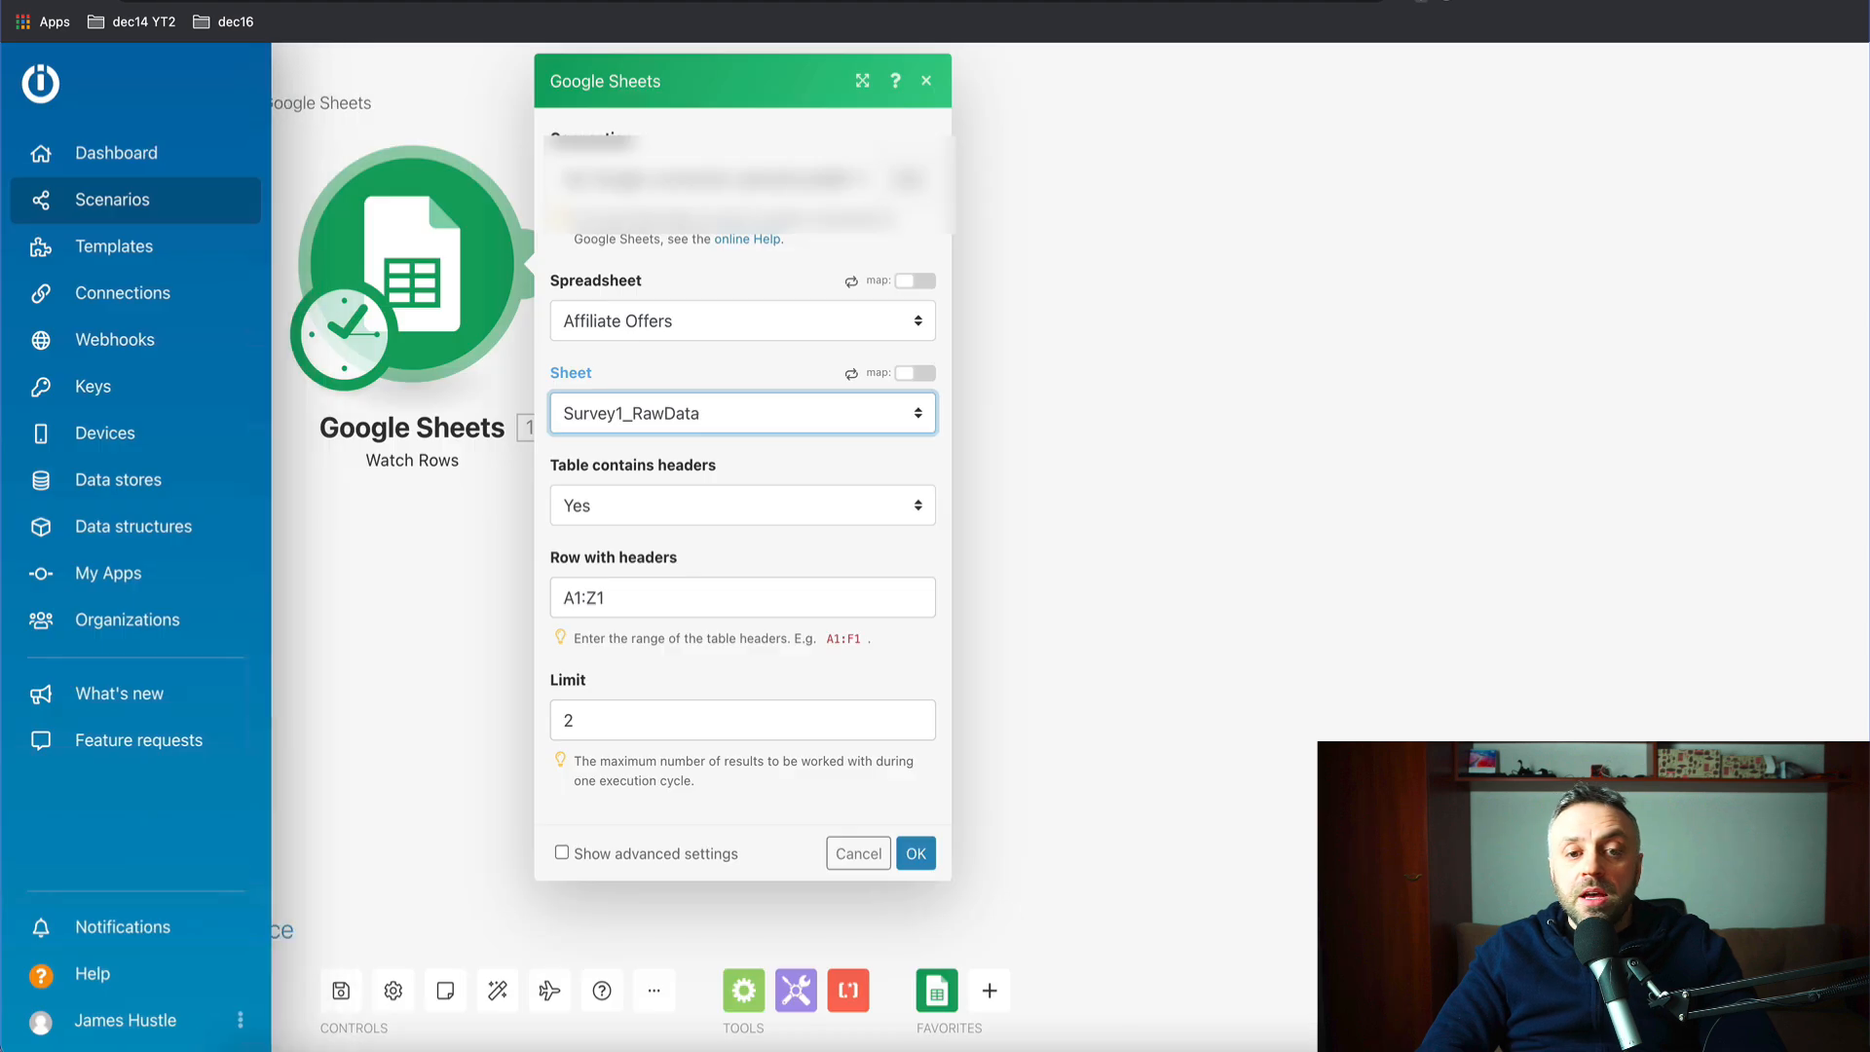
click(651, 167)
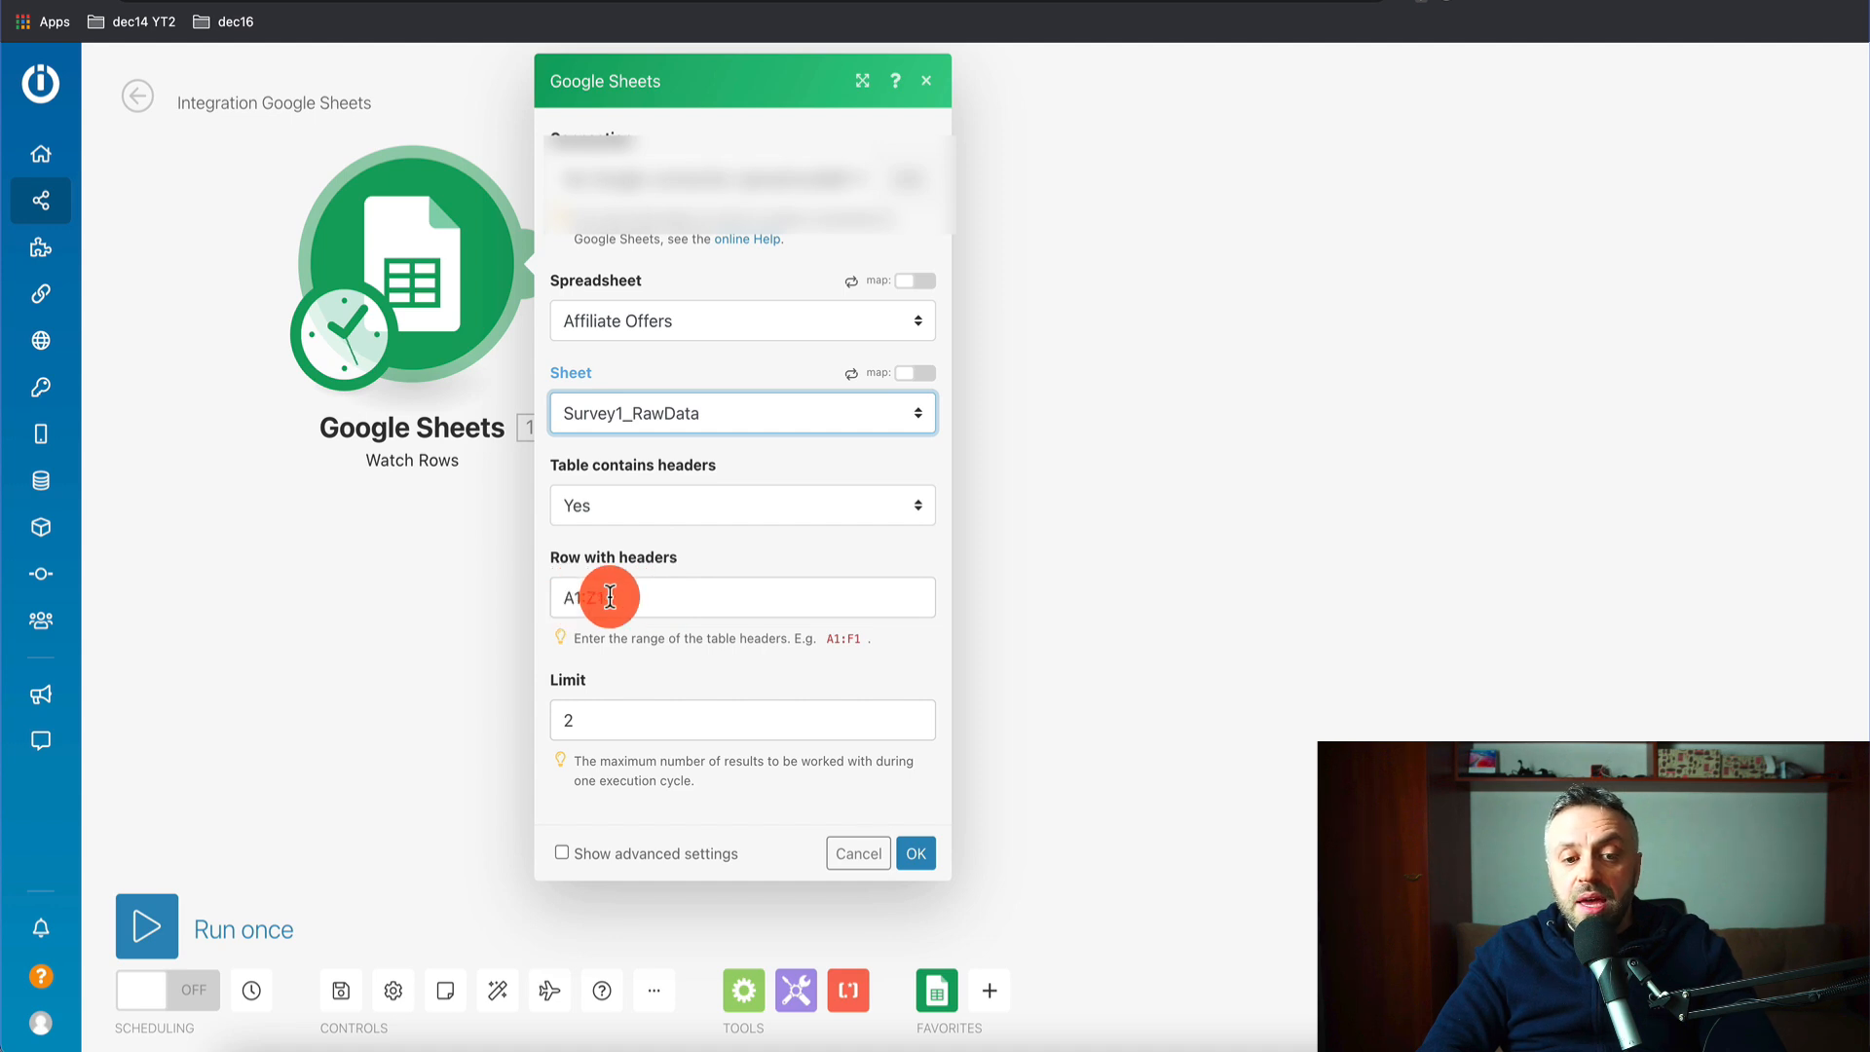
key(ctrl+Tab)
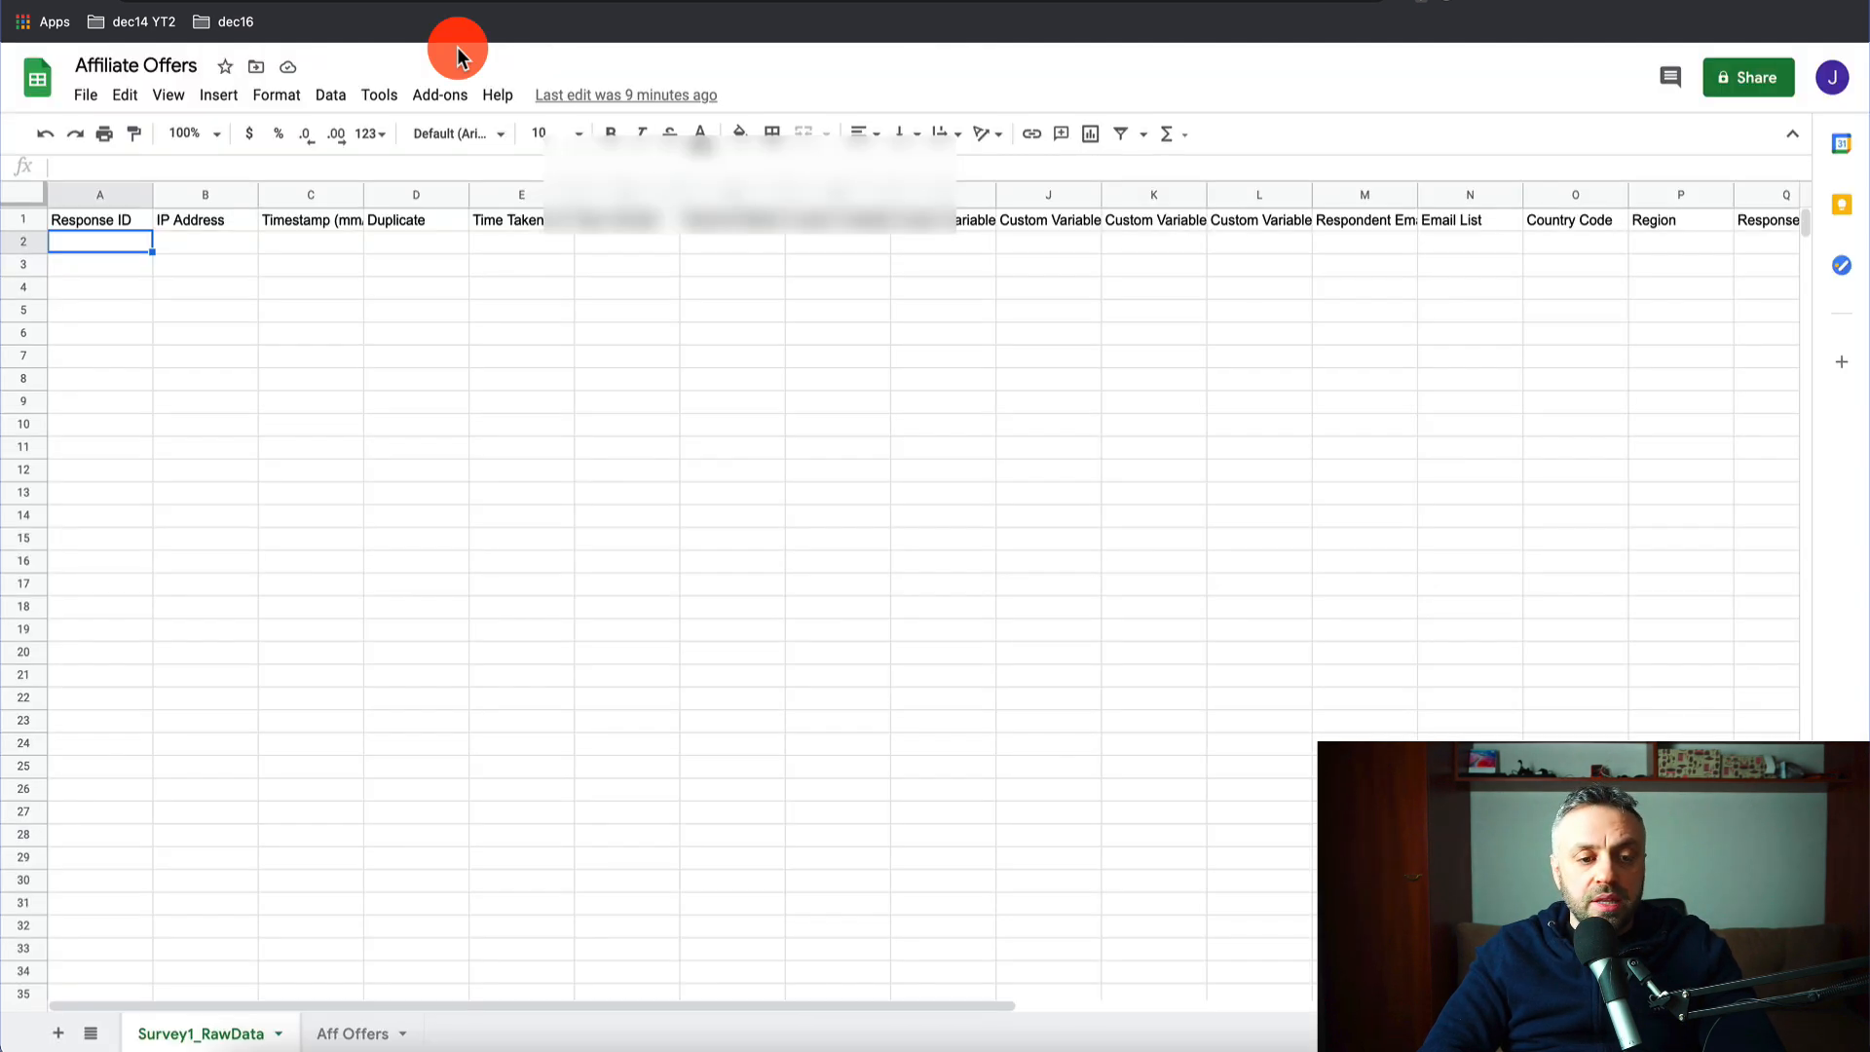
scroll(549, 275, right, 9)
scroll(549, 273, right, 4)
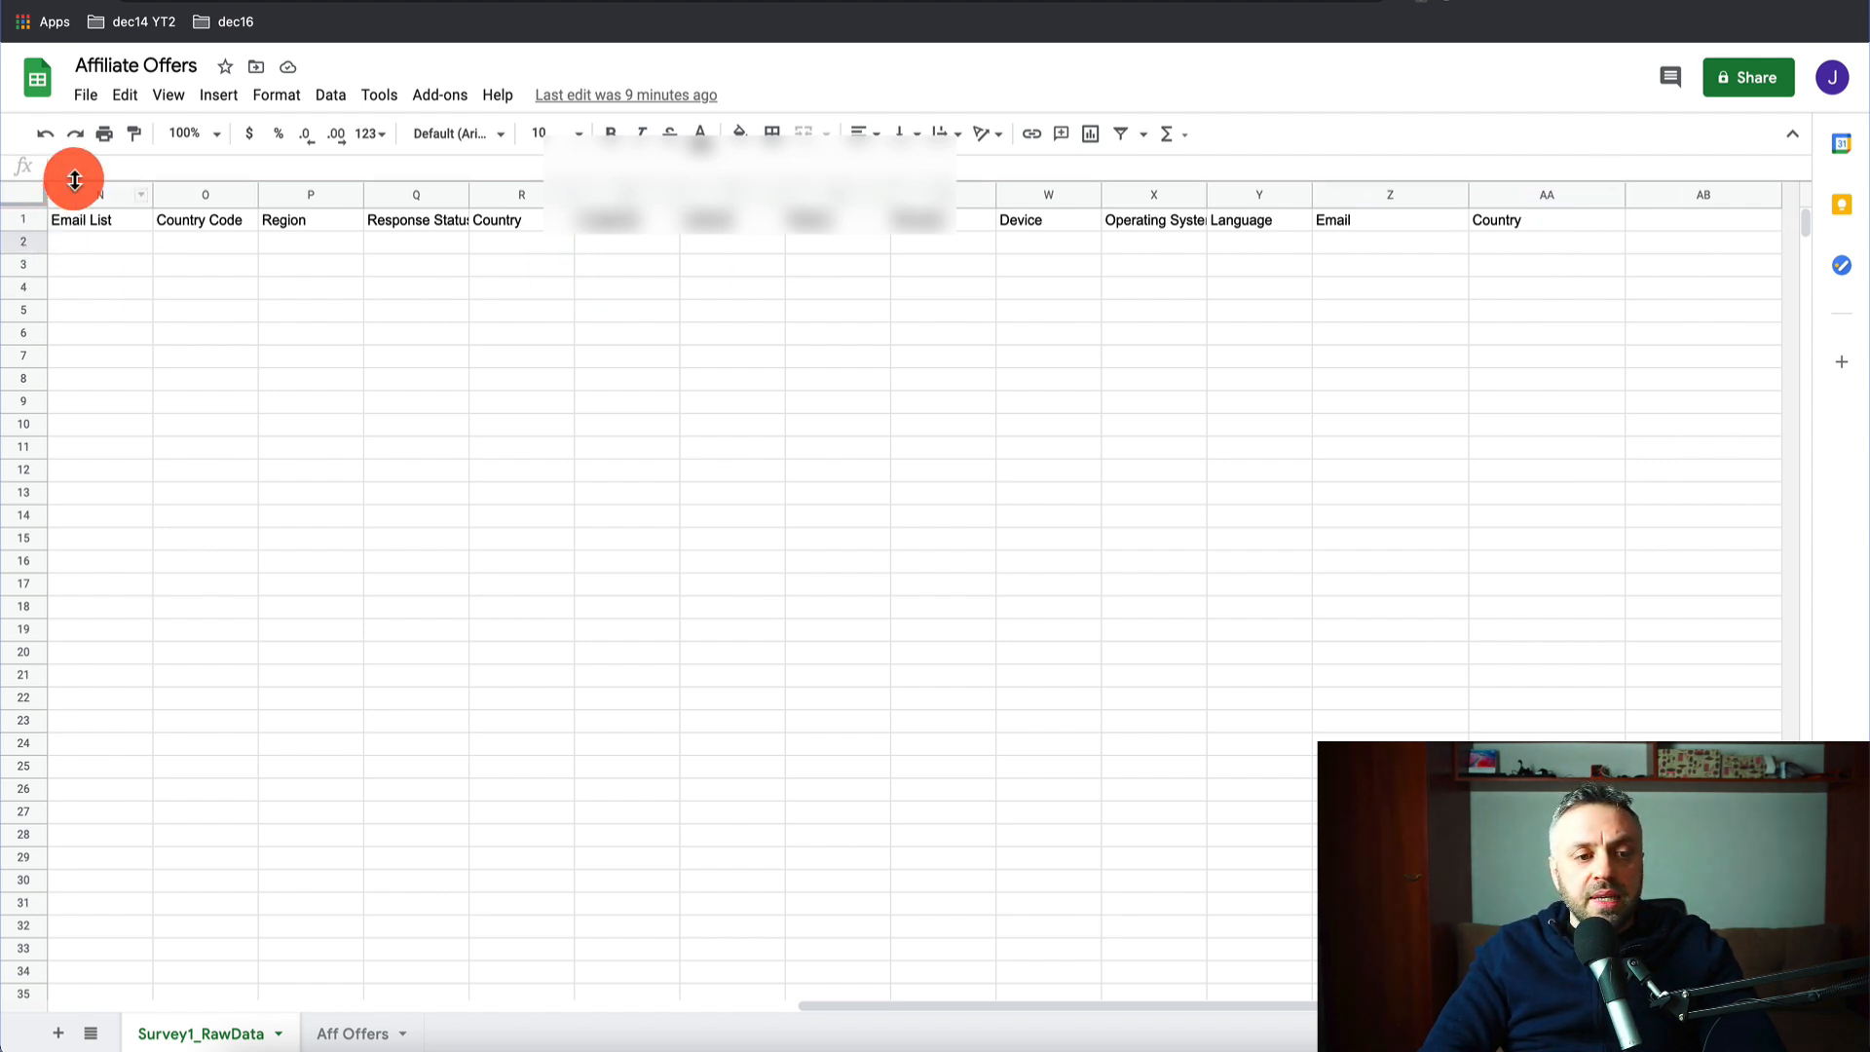
scroll(92, 242, left, 13)
click(84, 219)
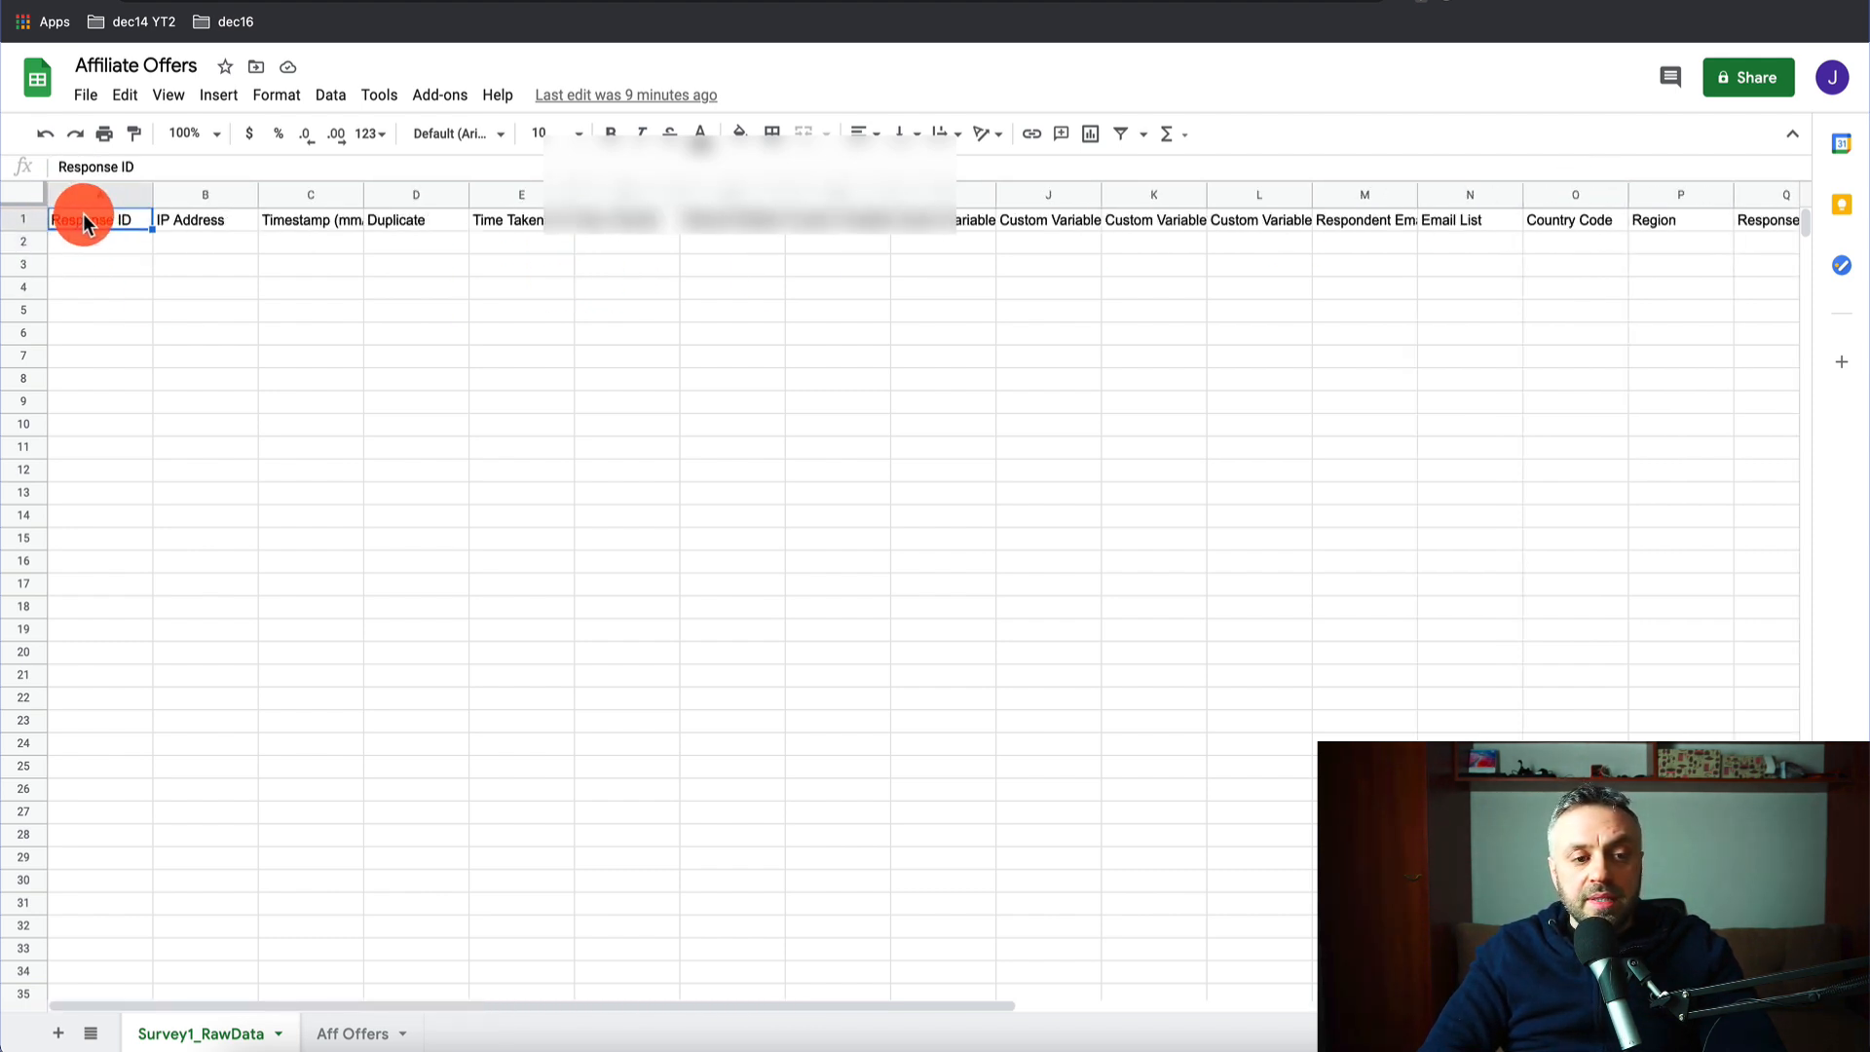
scroll(280, 272, right, 12)
click(1673, 220)
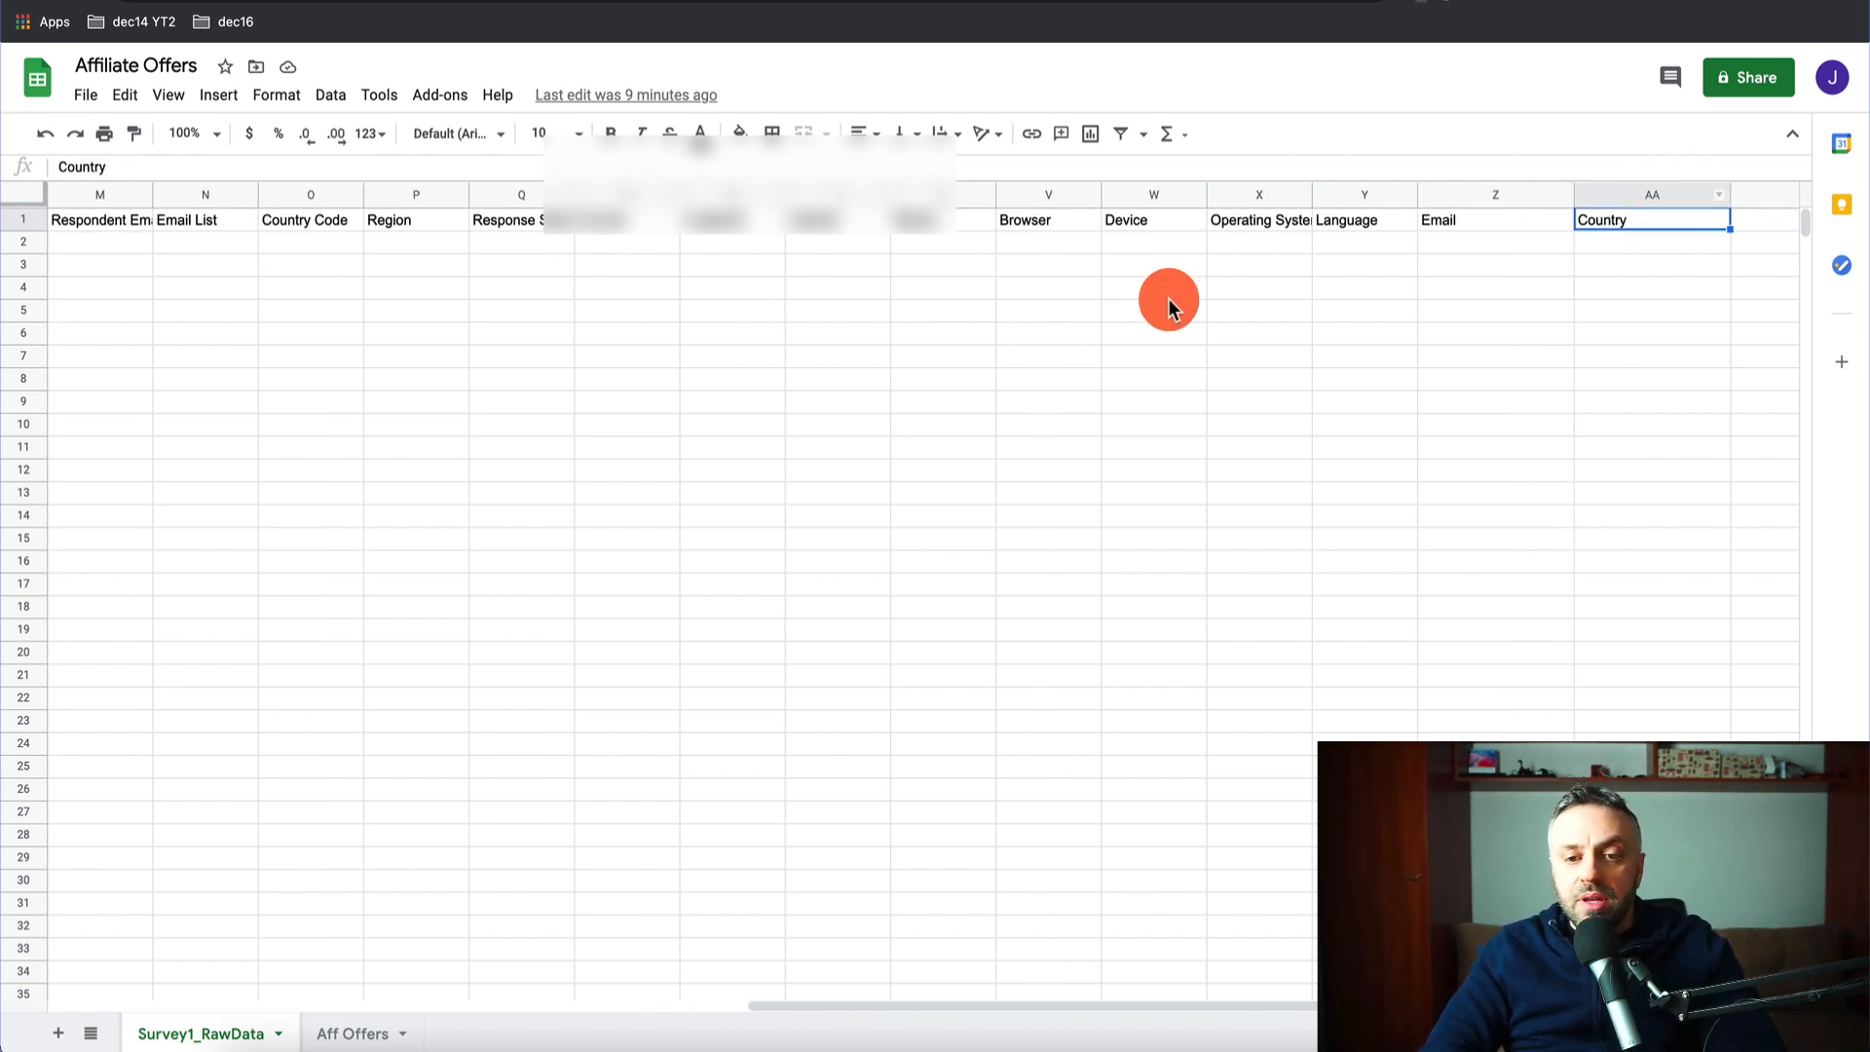
scroll(1167, 298, left, 12)
scroll(593, 243, right, 13)
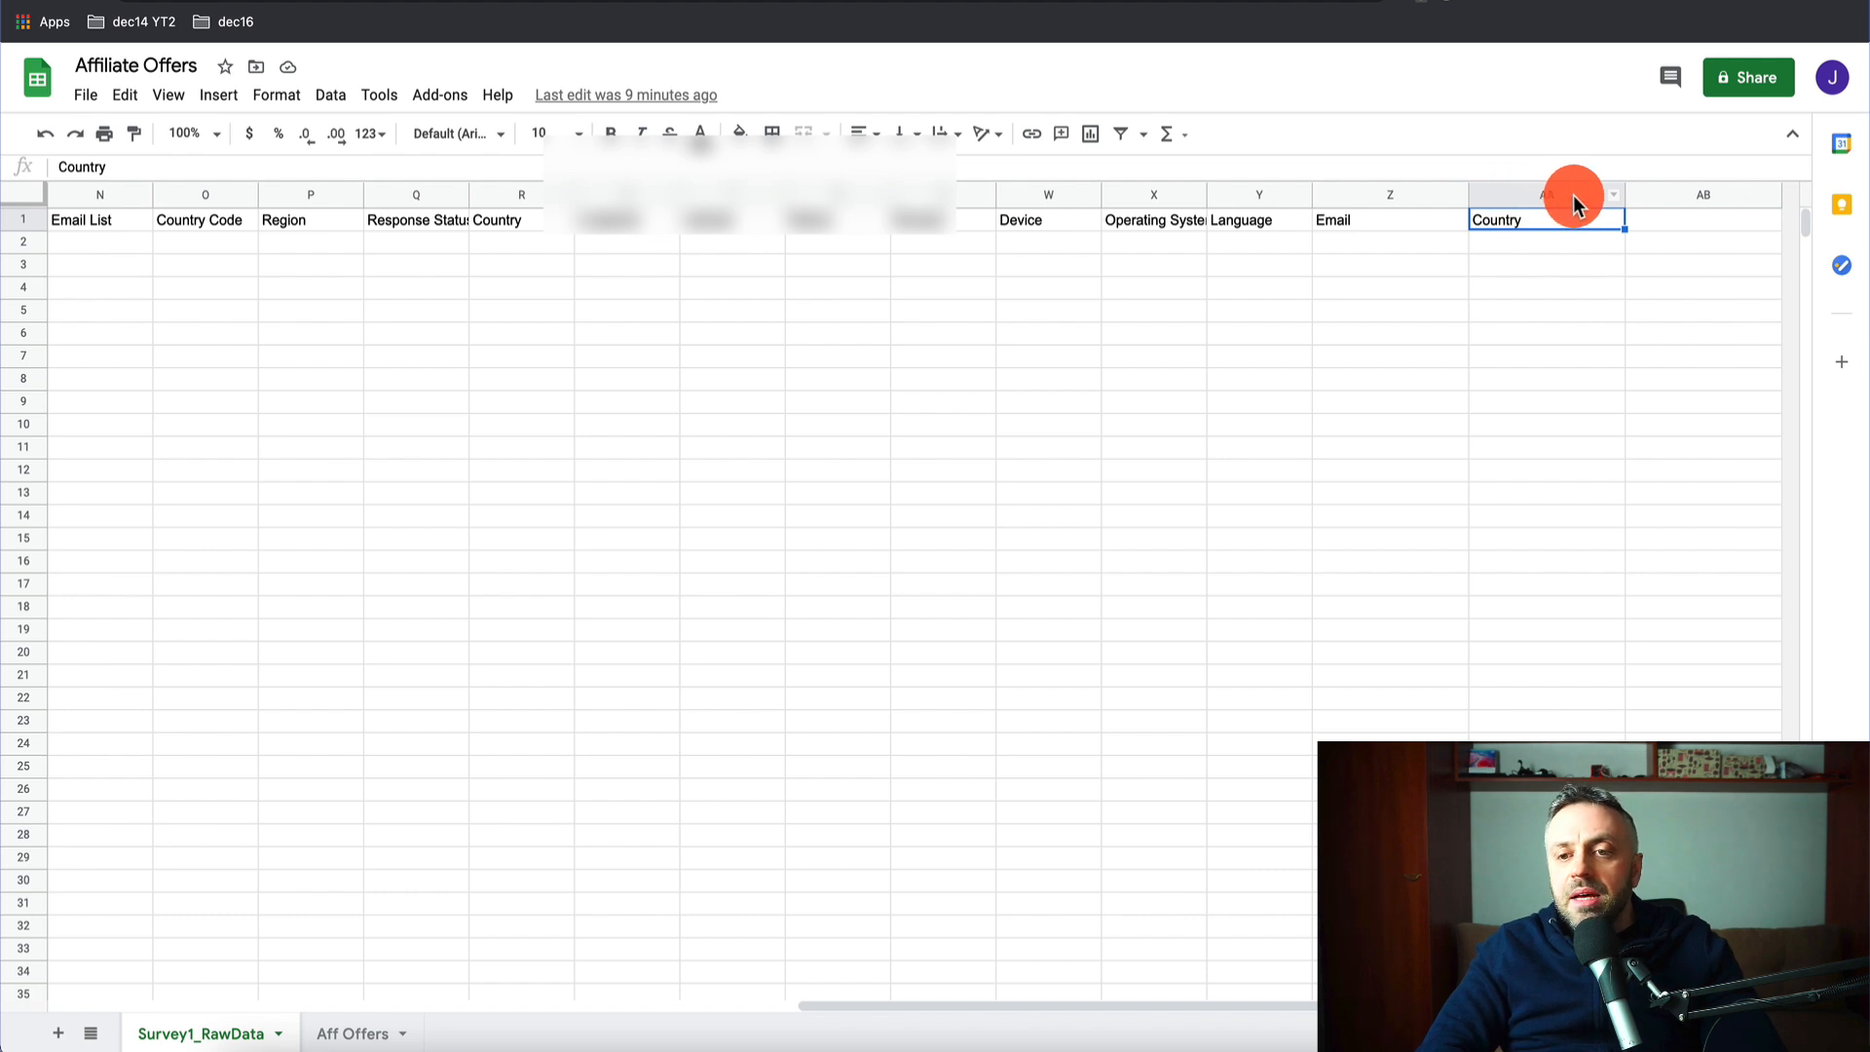
- Change the header row range to A1:AA1 and the row limit to 1
click(759, 2)
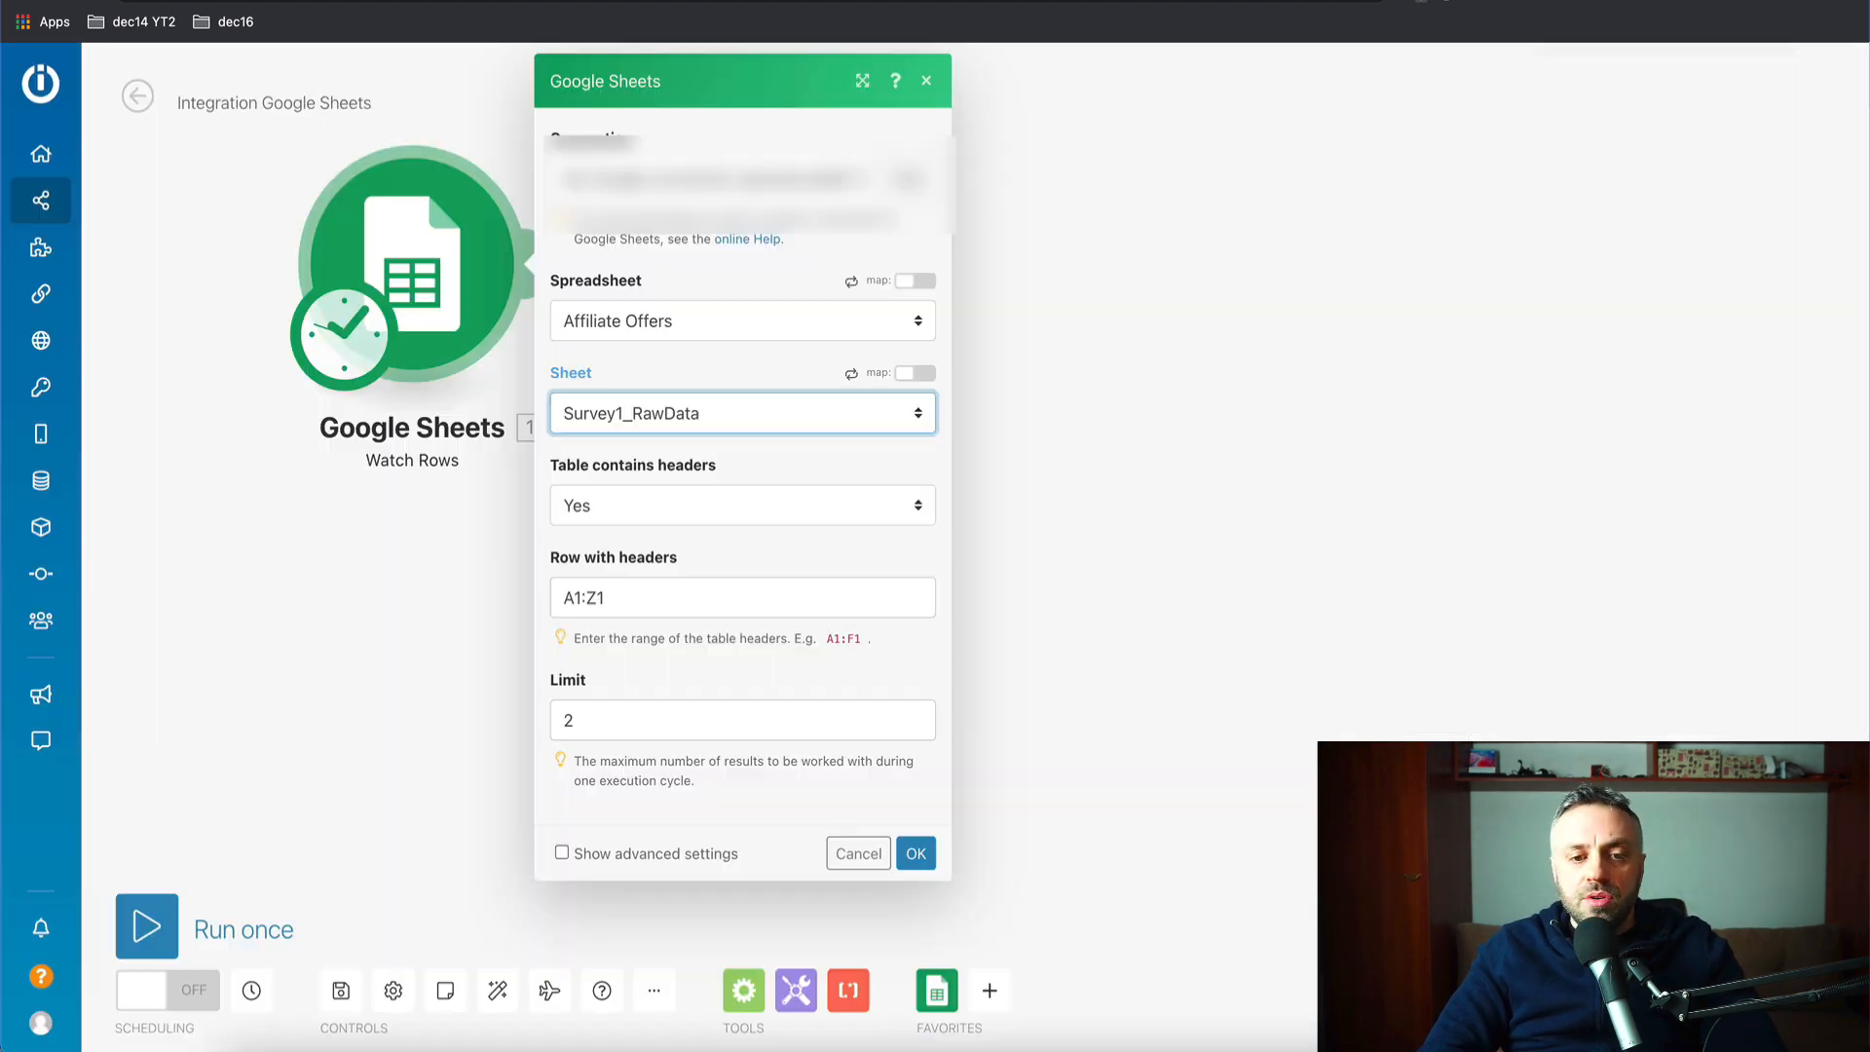
click(623, 603)
key(BackSpace)
key(BackSpace)
text(AA1)
click(676, 721)
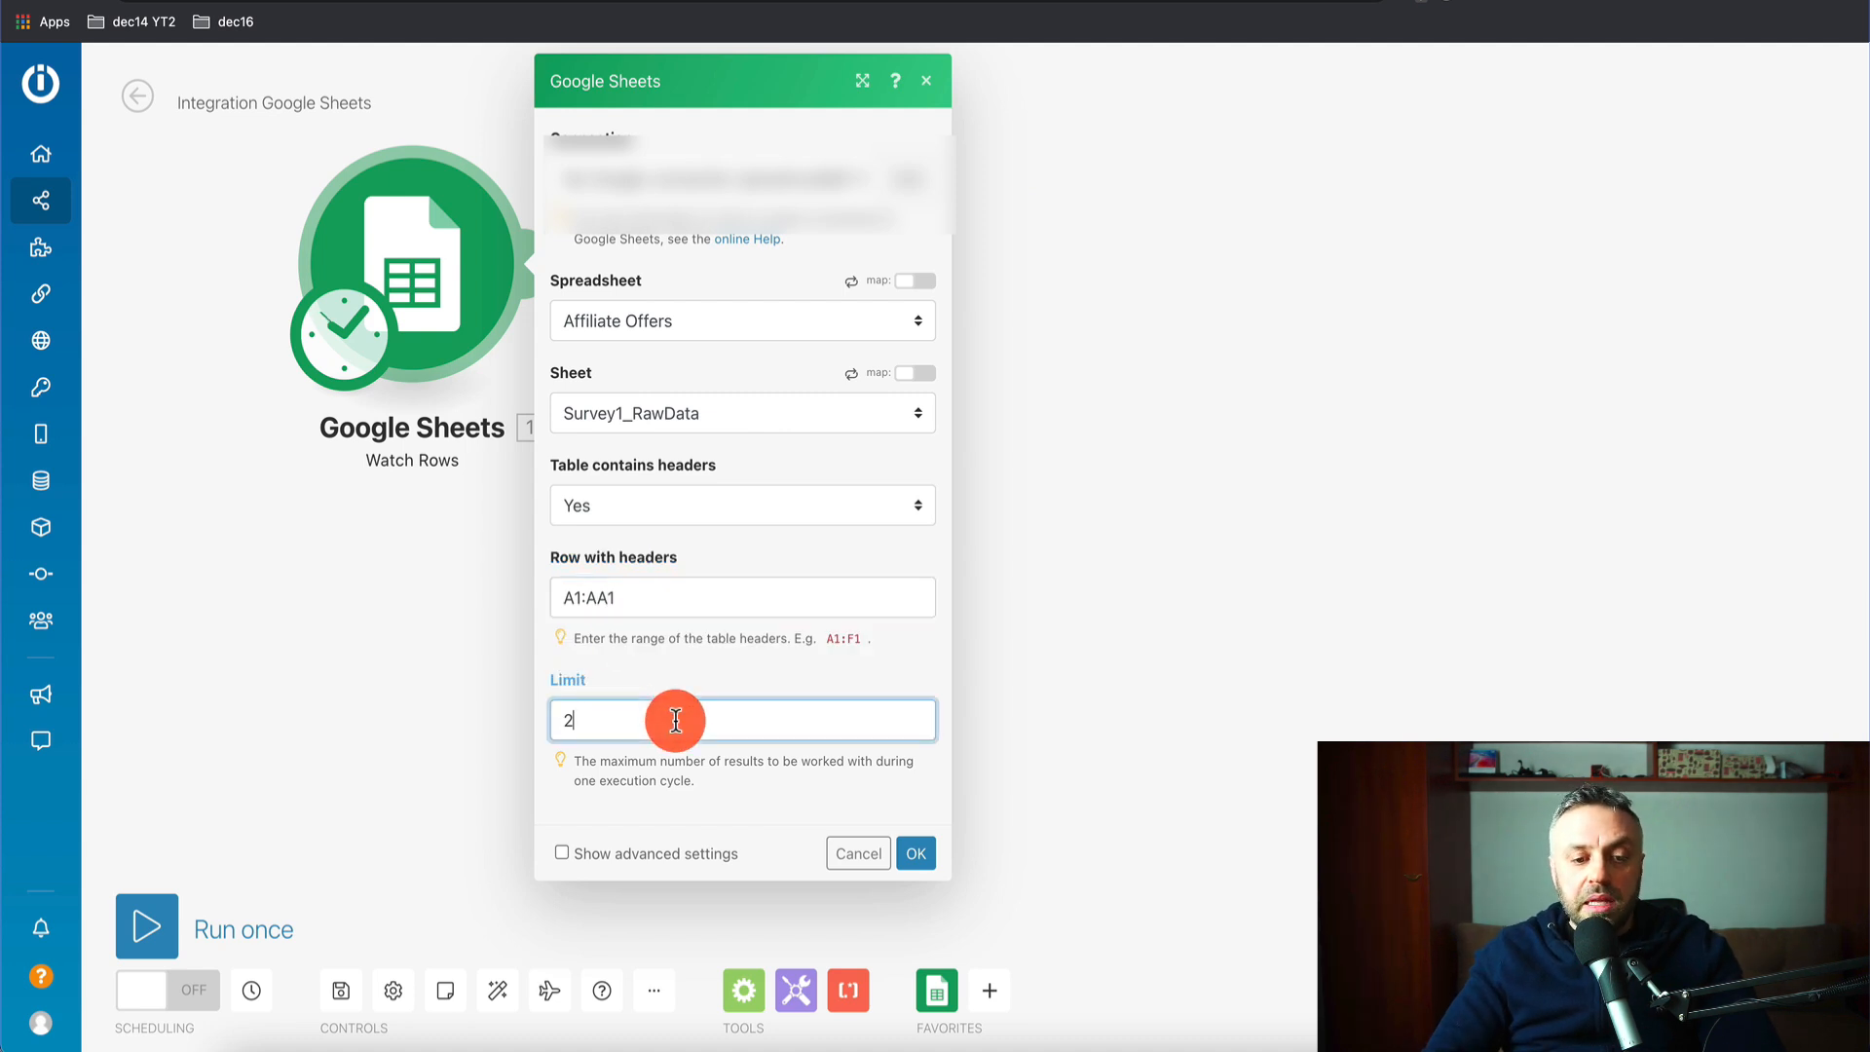
key(BackSpace)
text(1)
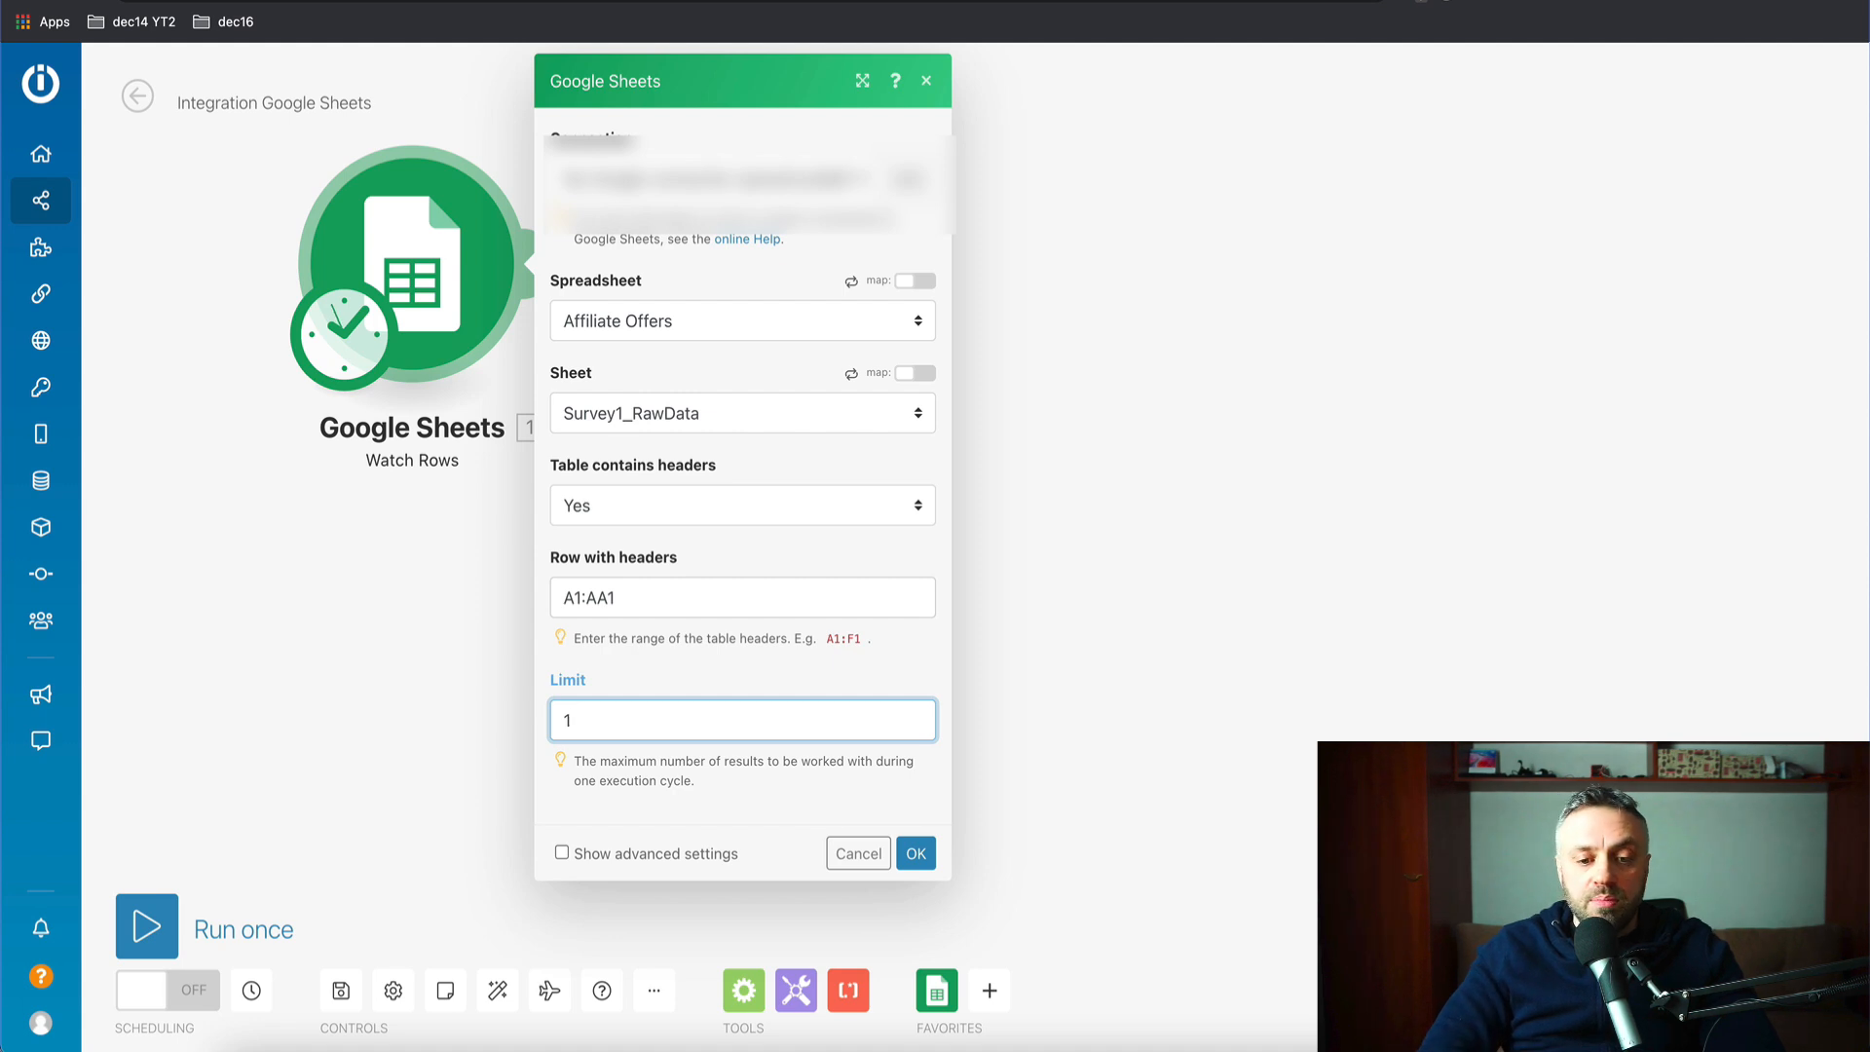
- Save the trigger settings, starting processing from all rows
click(915, 855)
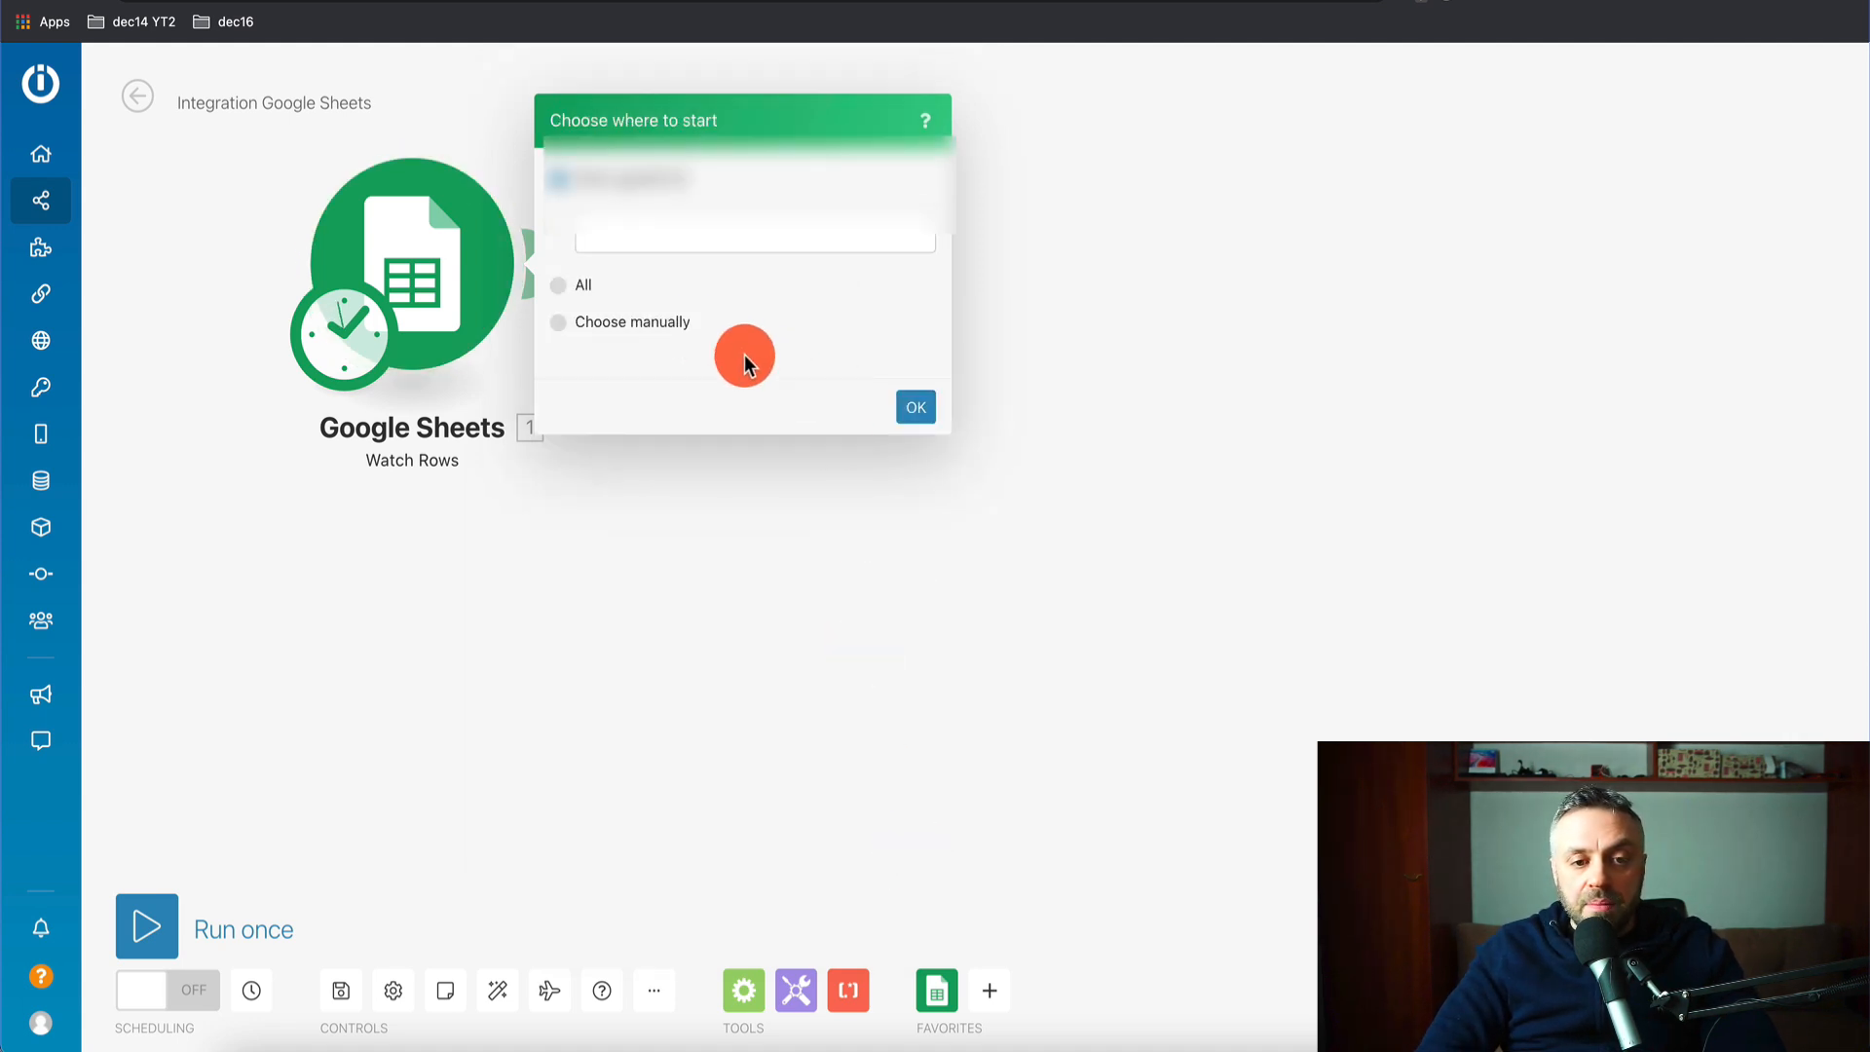
click(557, 286)
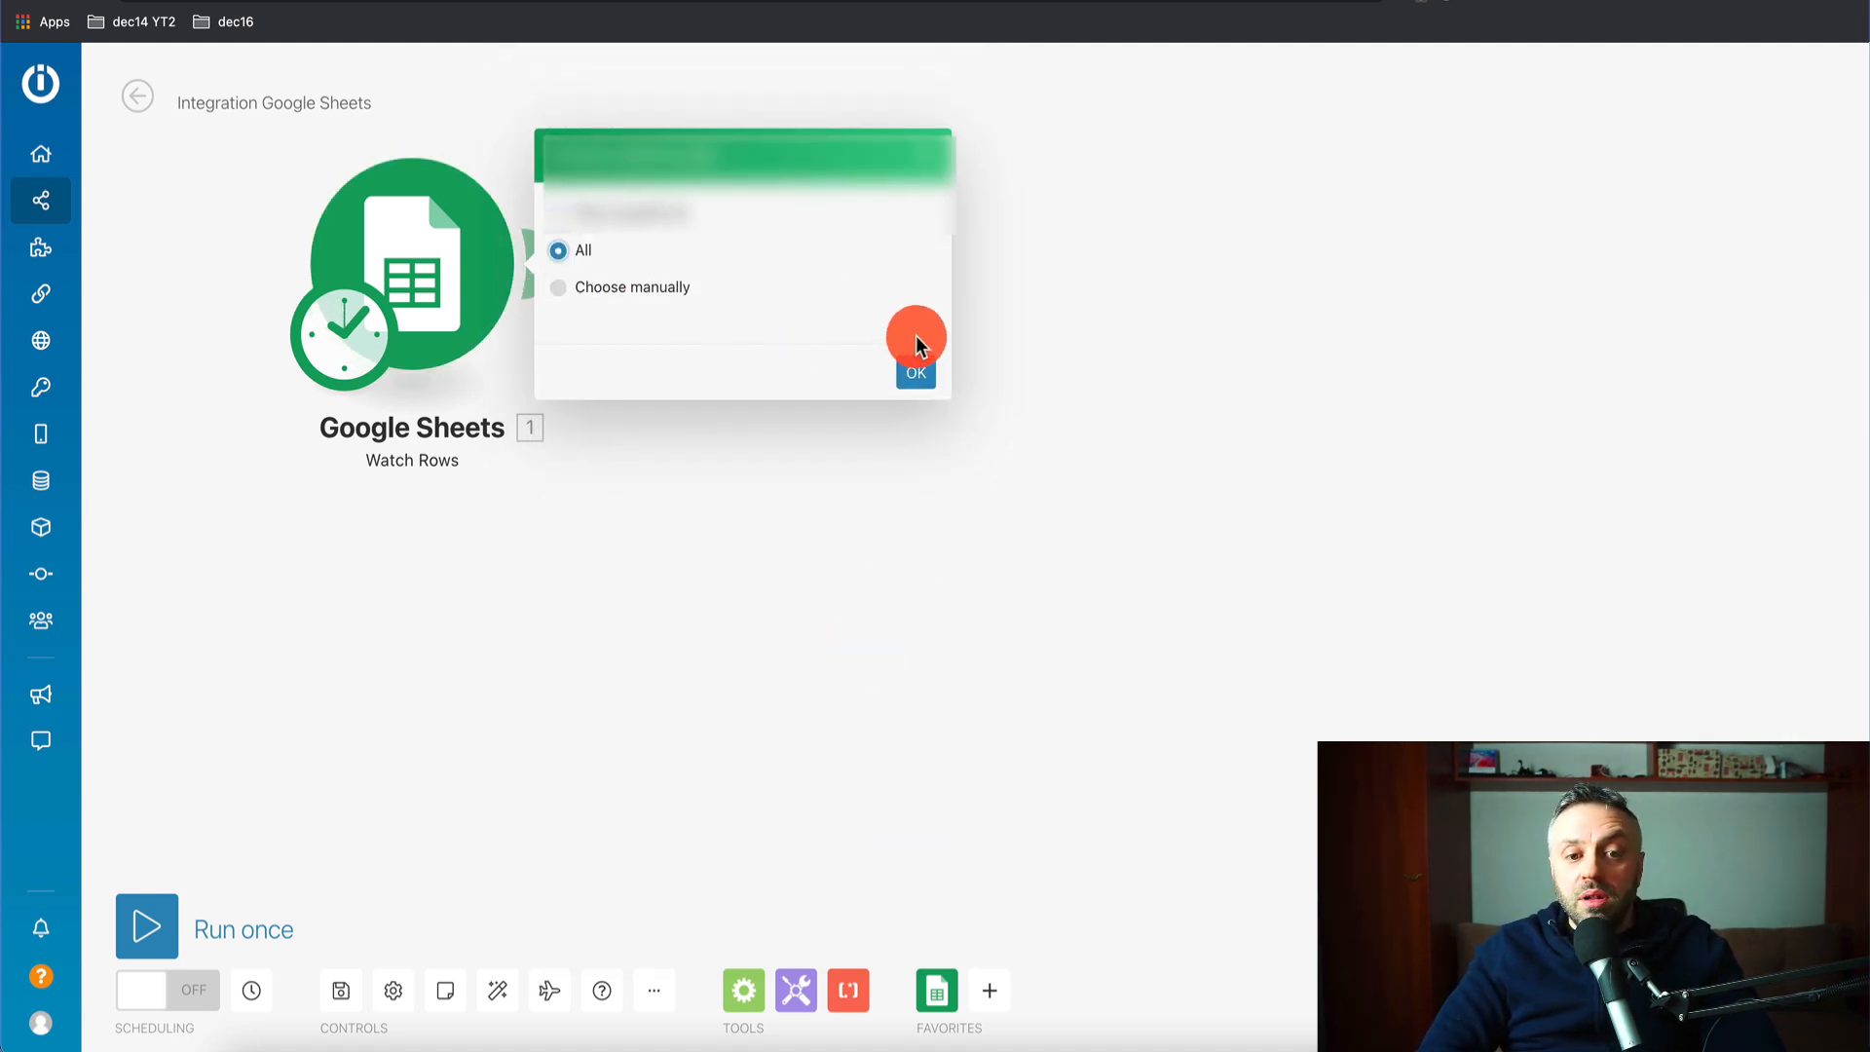
click(921, 372)
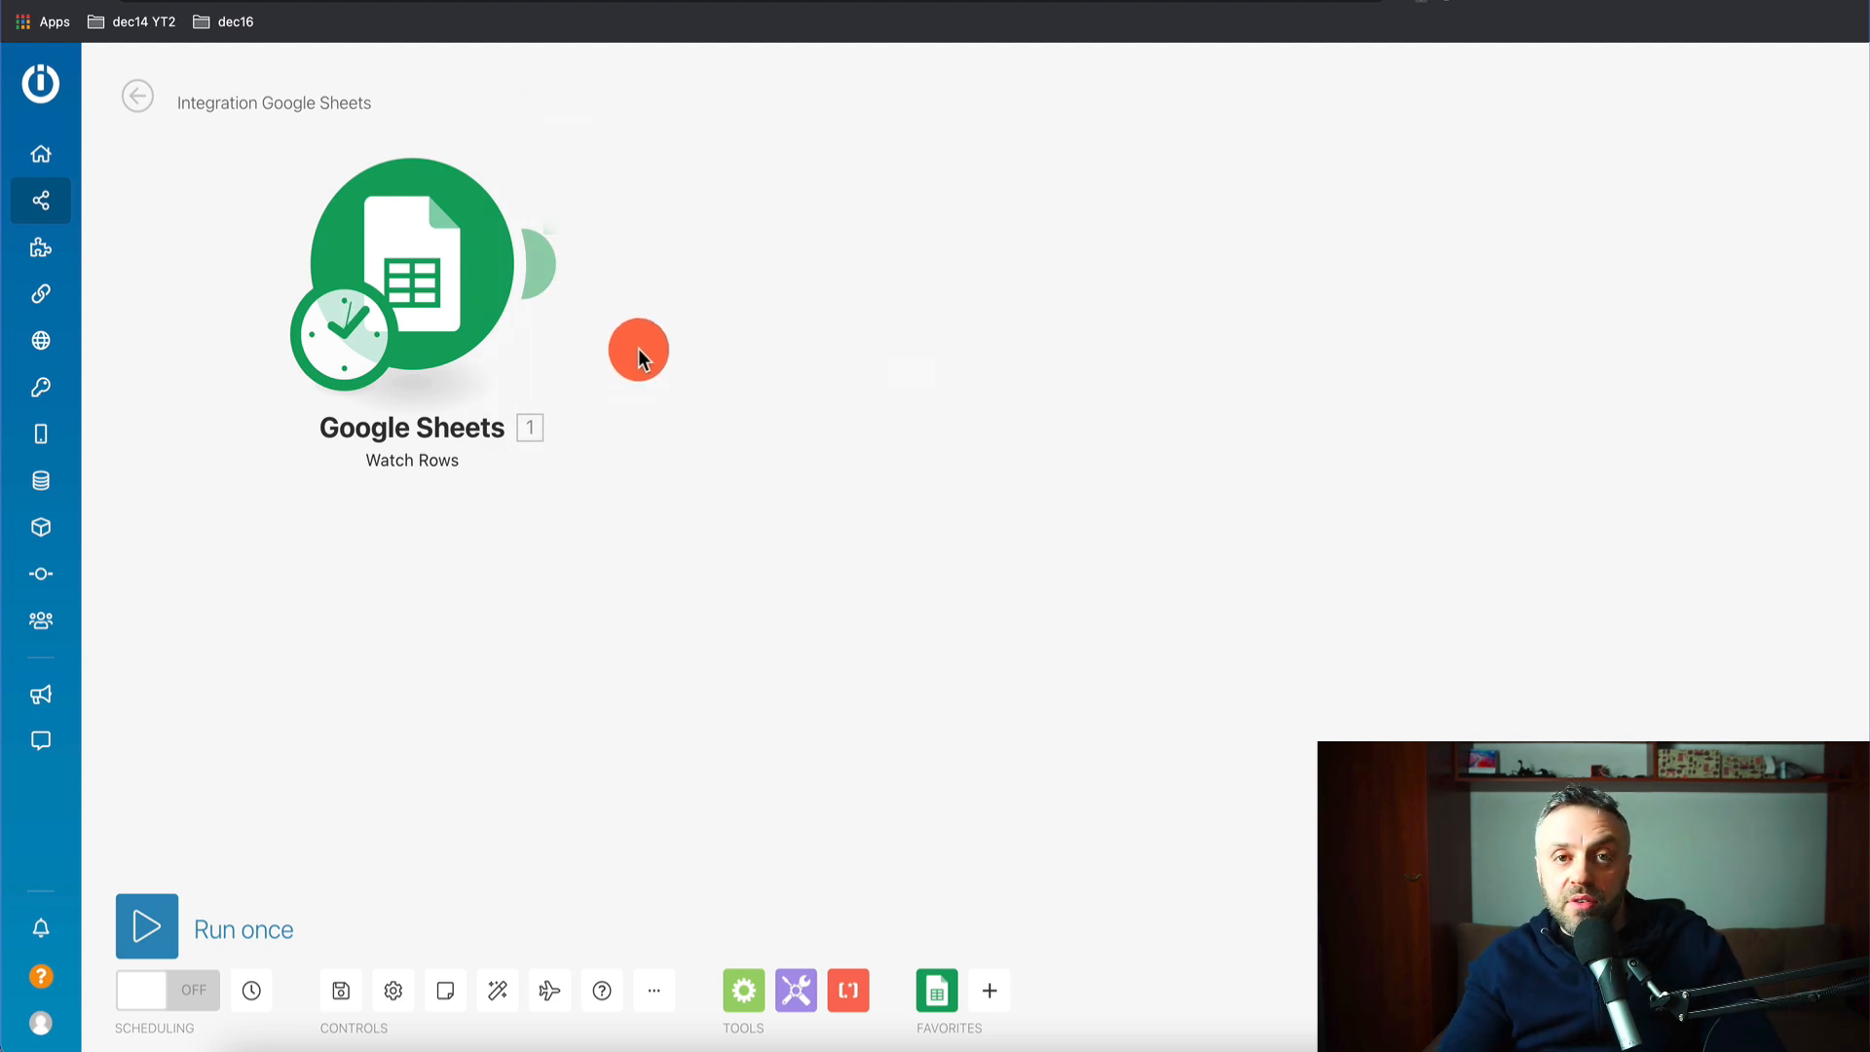
- Add a Google Sheets Search Rows module after the Watch Rows trigger
click(561, 265)
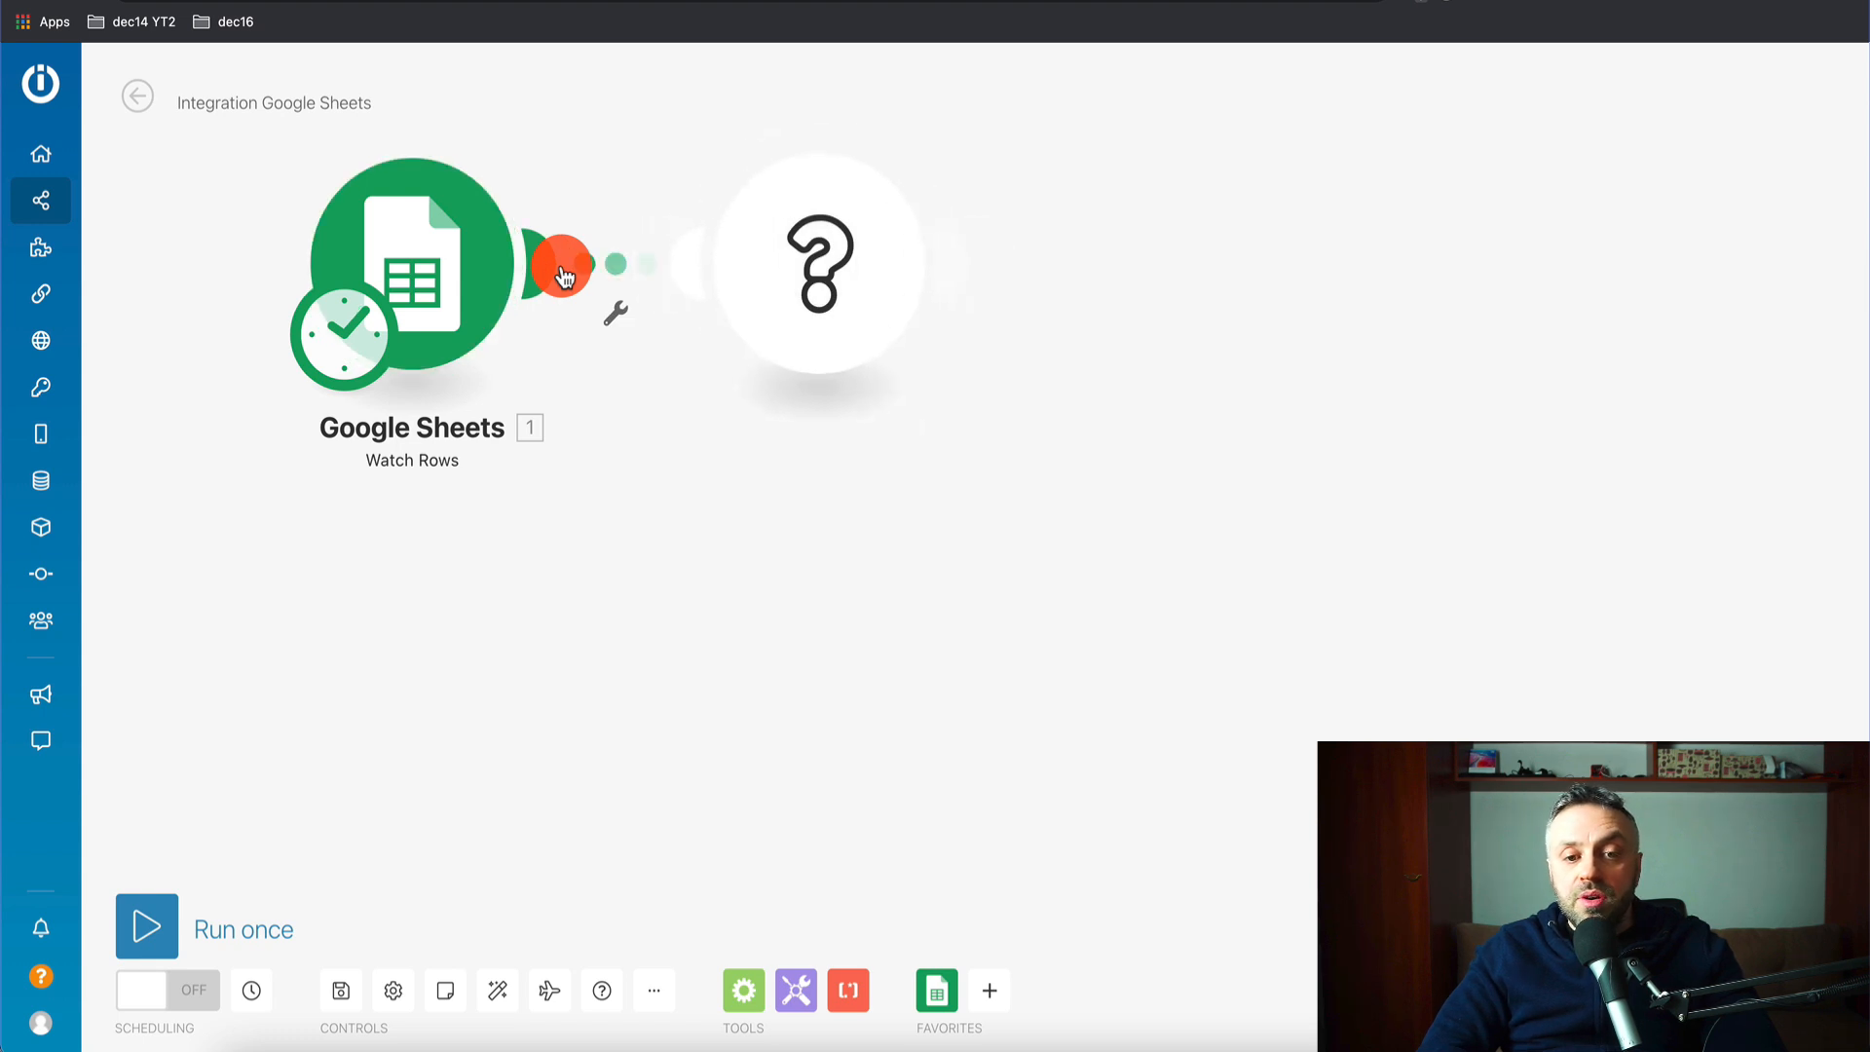
click(1025, 222)
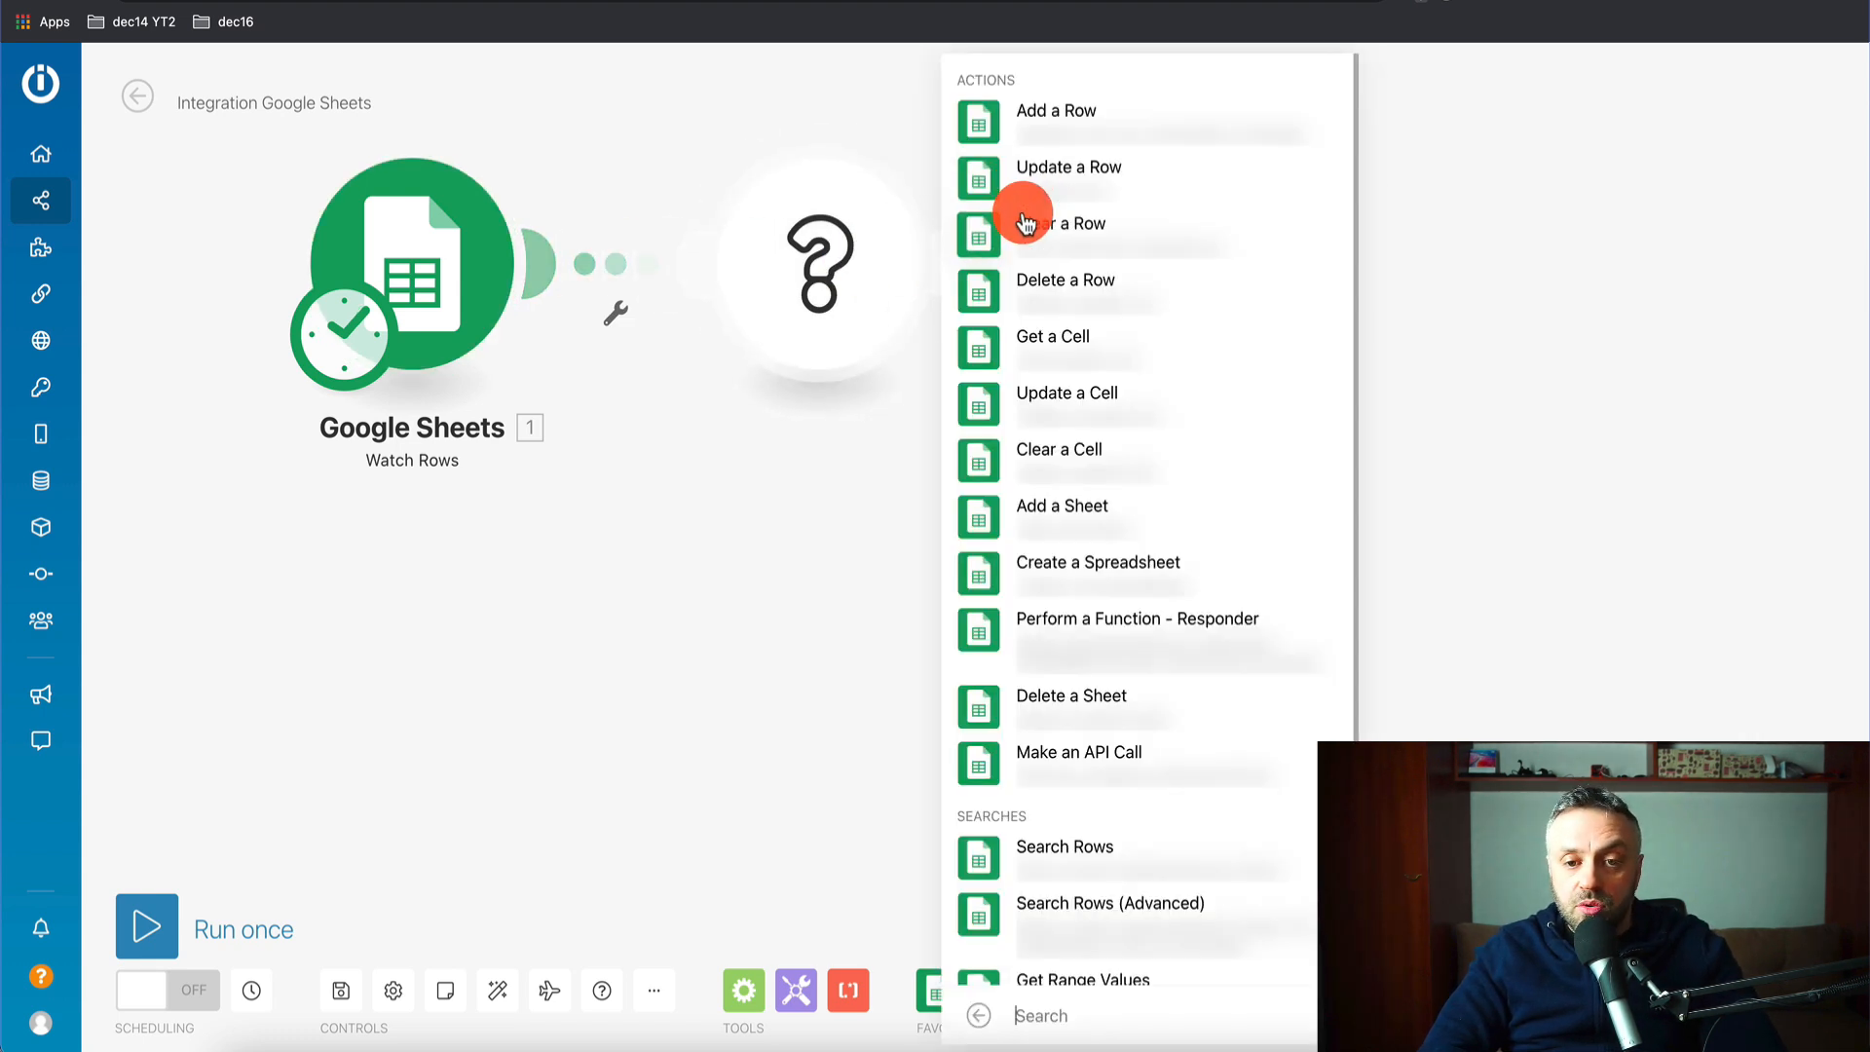
click(1078, 857)
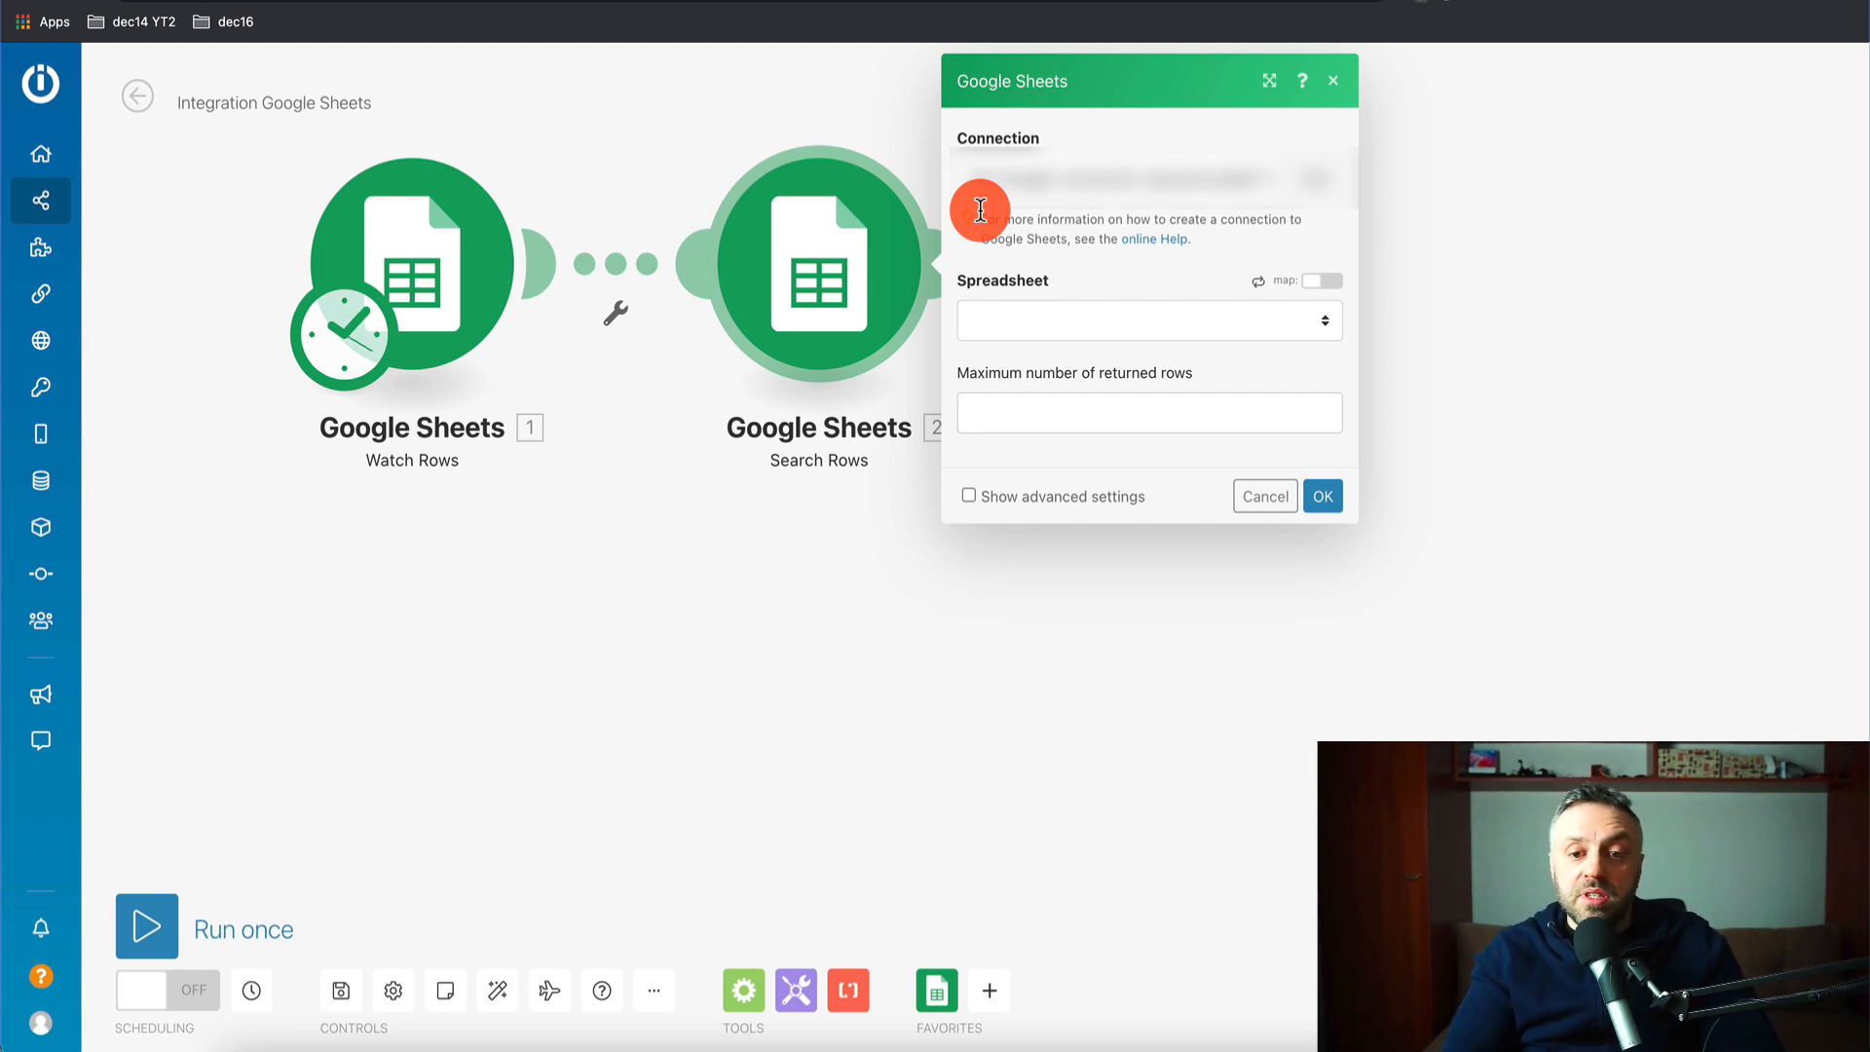
- Point Search Rows at the Aff Offers sheet of the Affiliate Offers spreadsheet
click(1126, 321)
click(1098, 353)
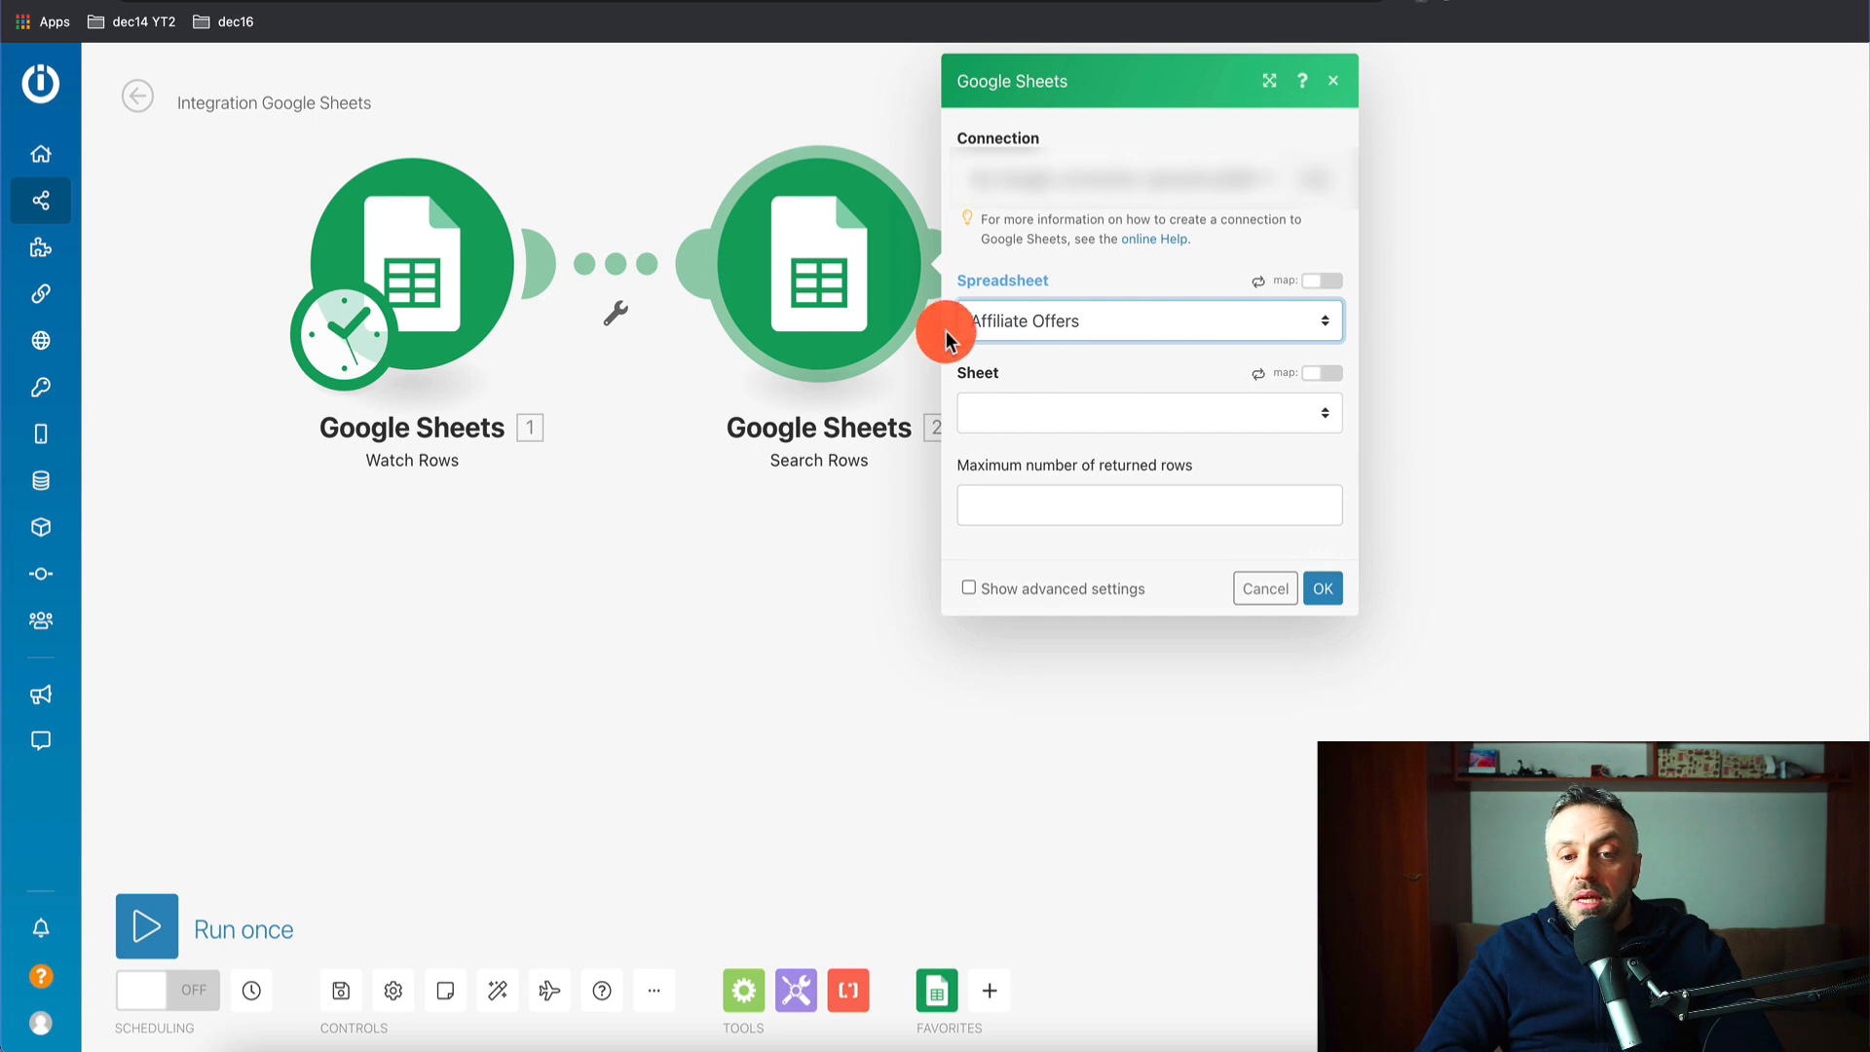
click(1081, 417)
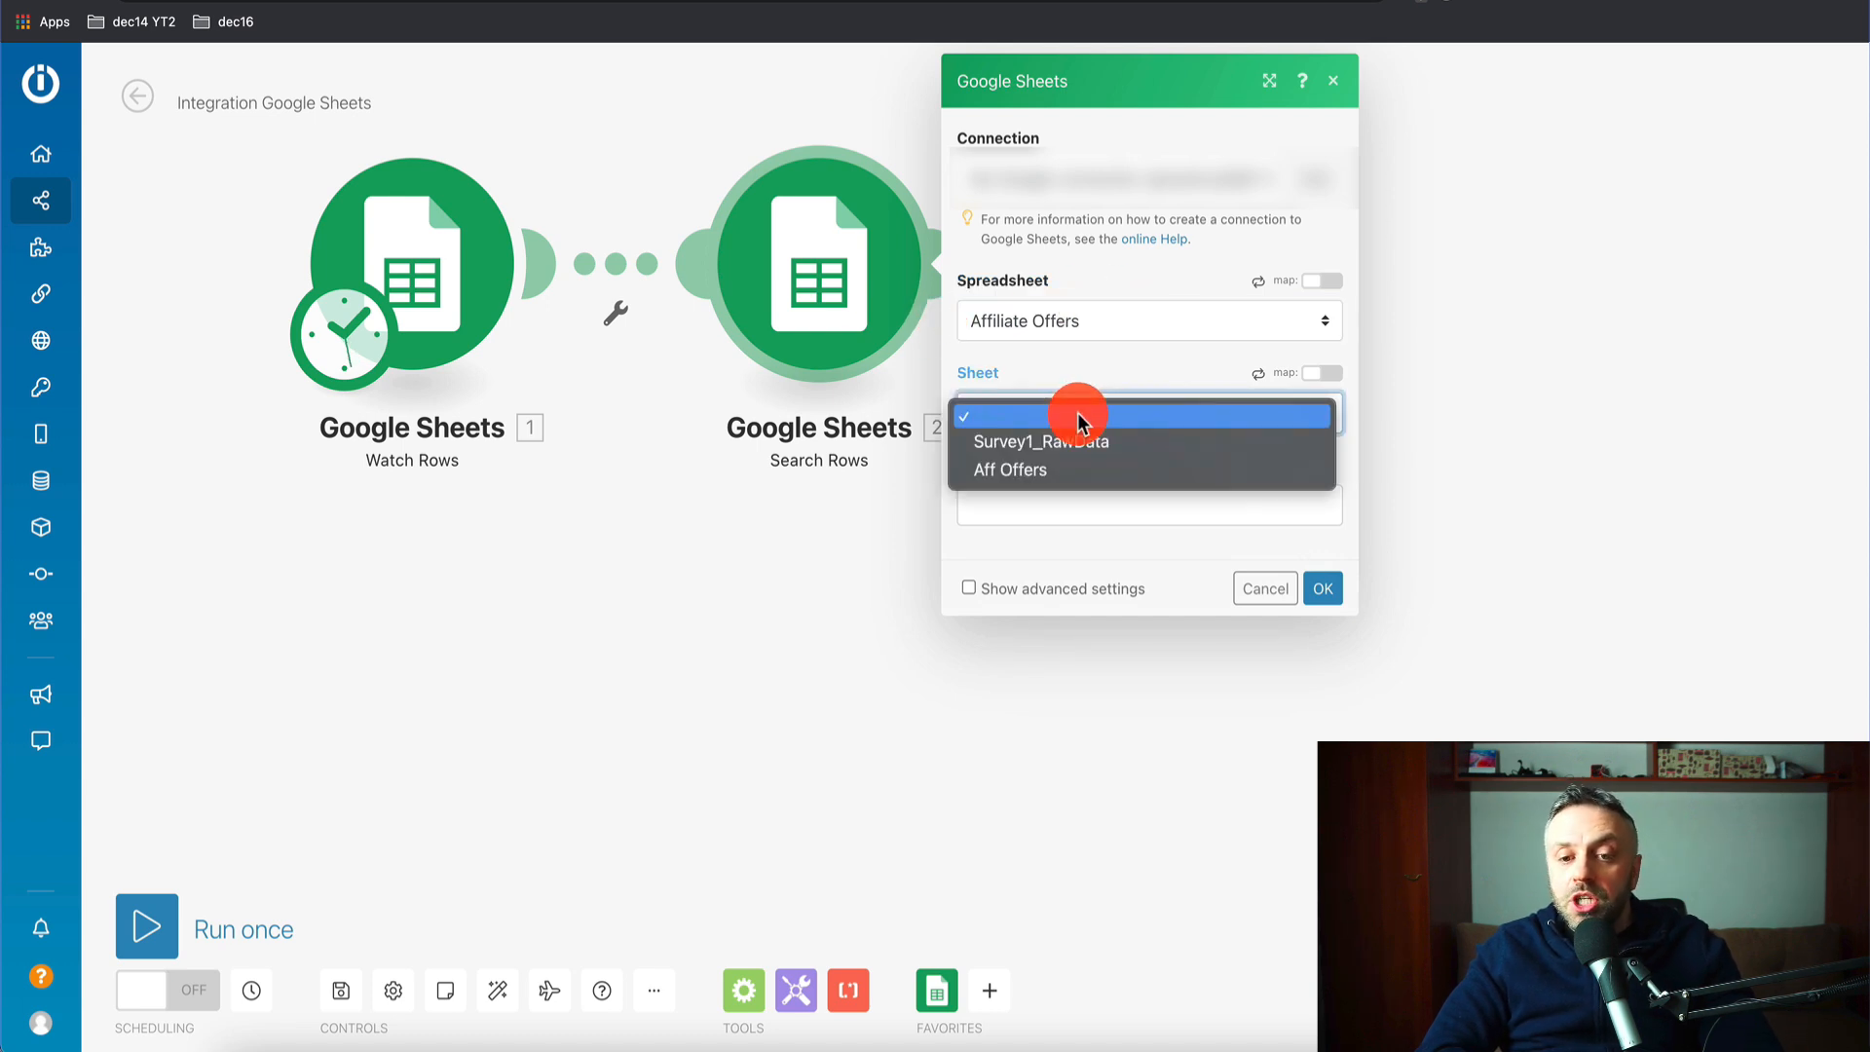
click(1047, 470)
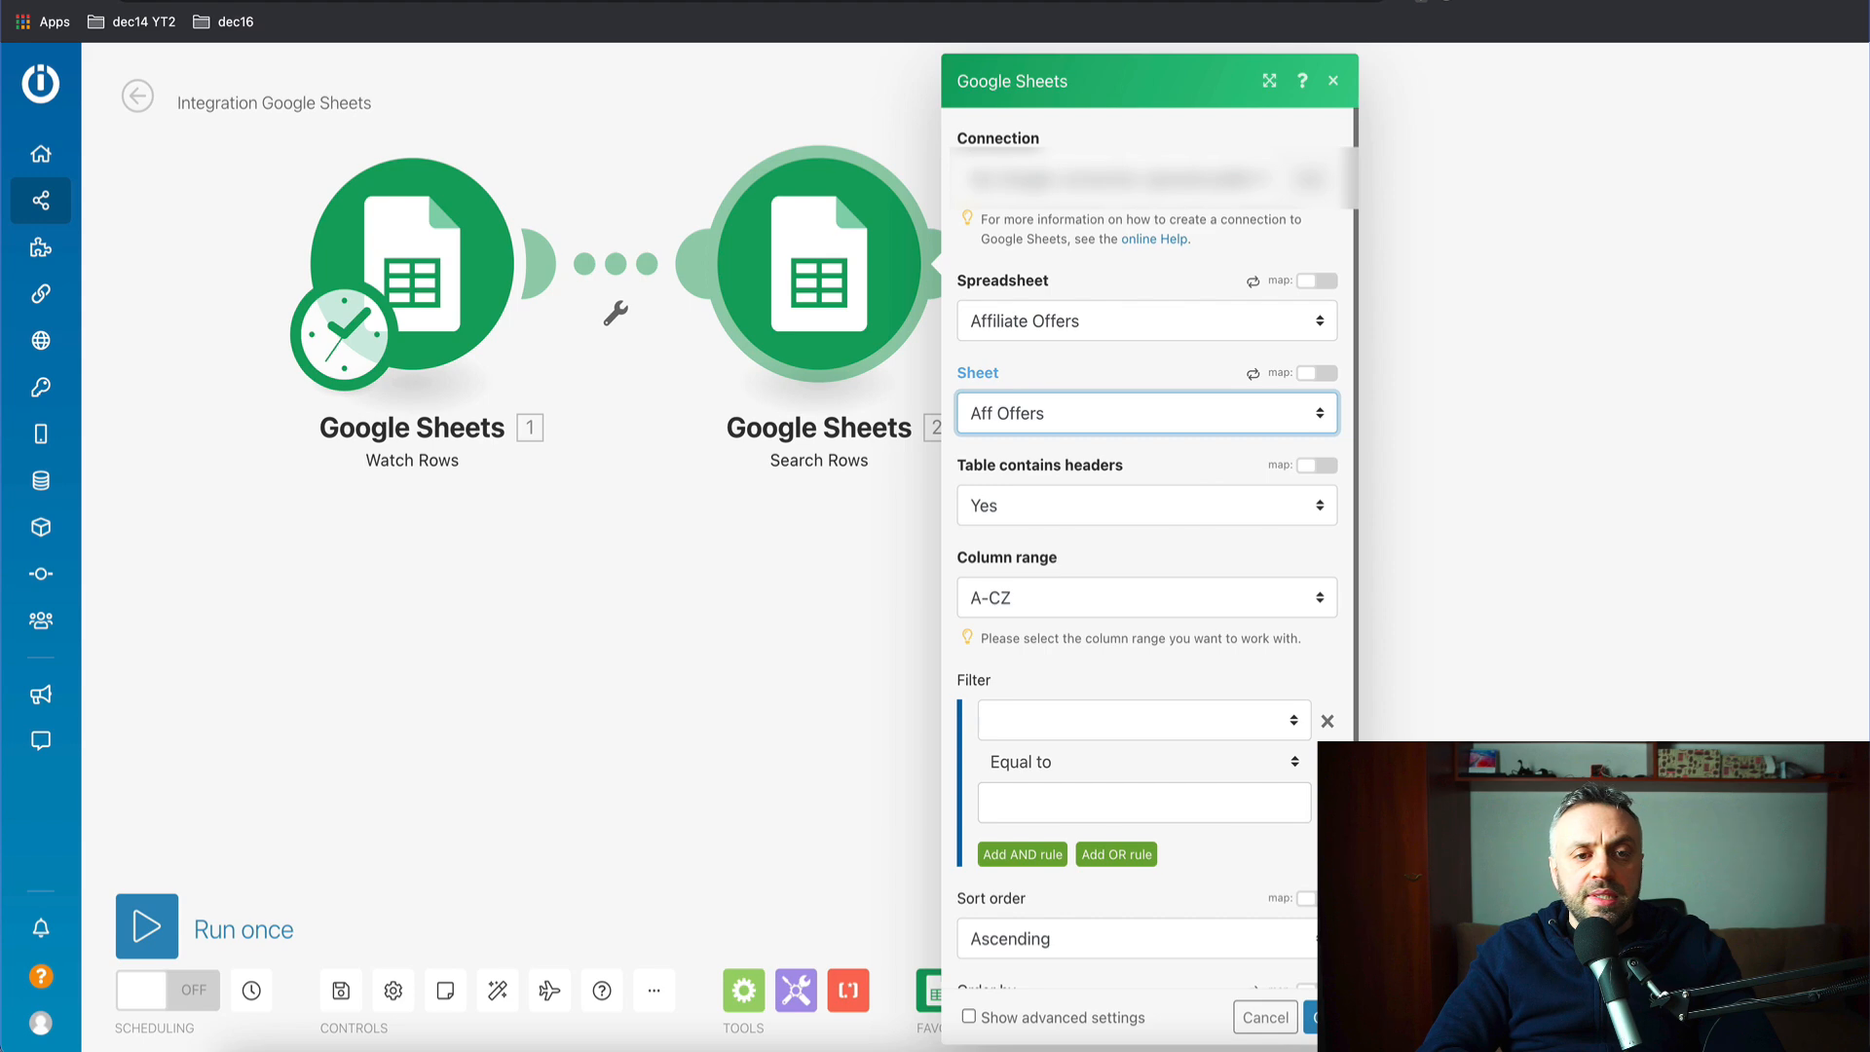
click(492, 2)
- Limit the search to columns A-Z and filter offers on the Country (F) column
click(371, 1032)
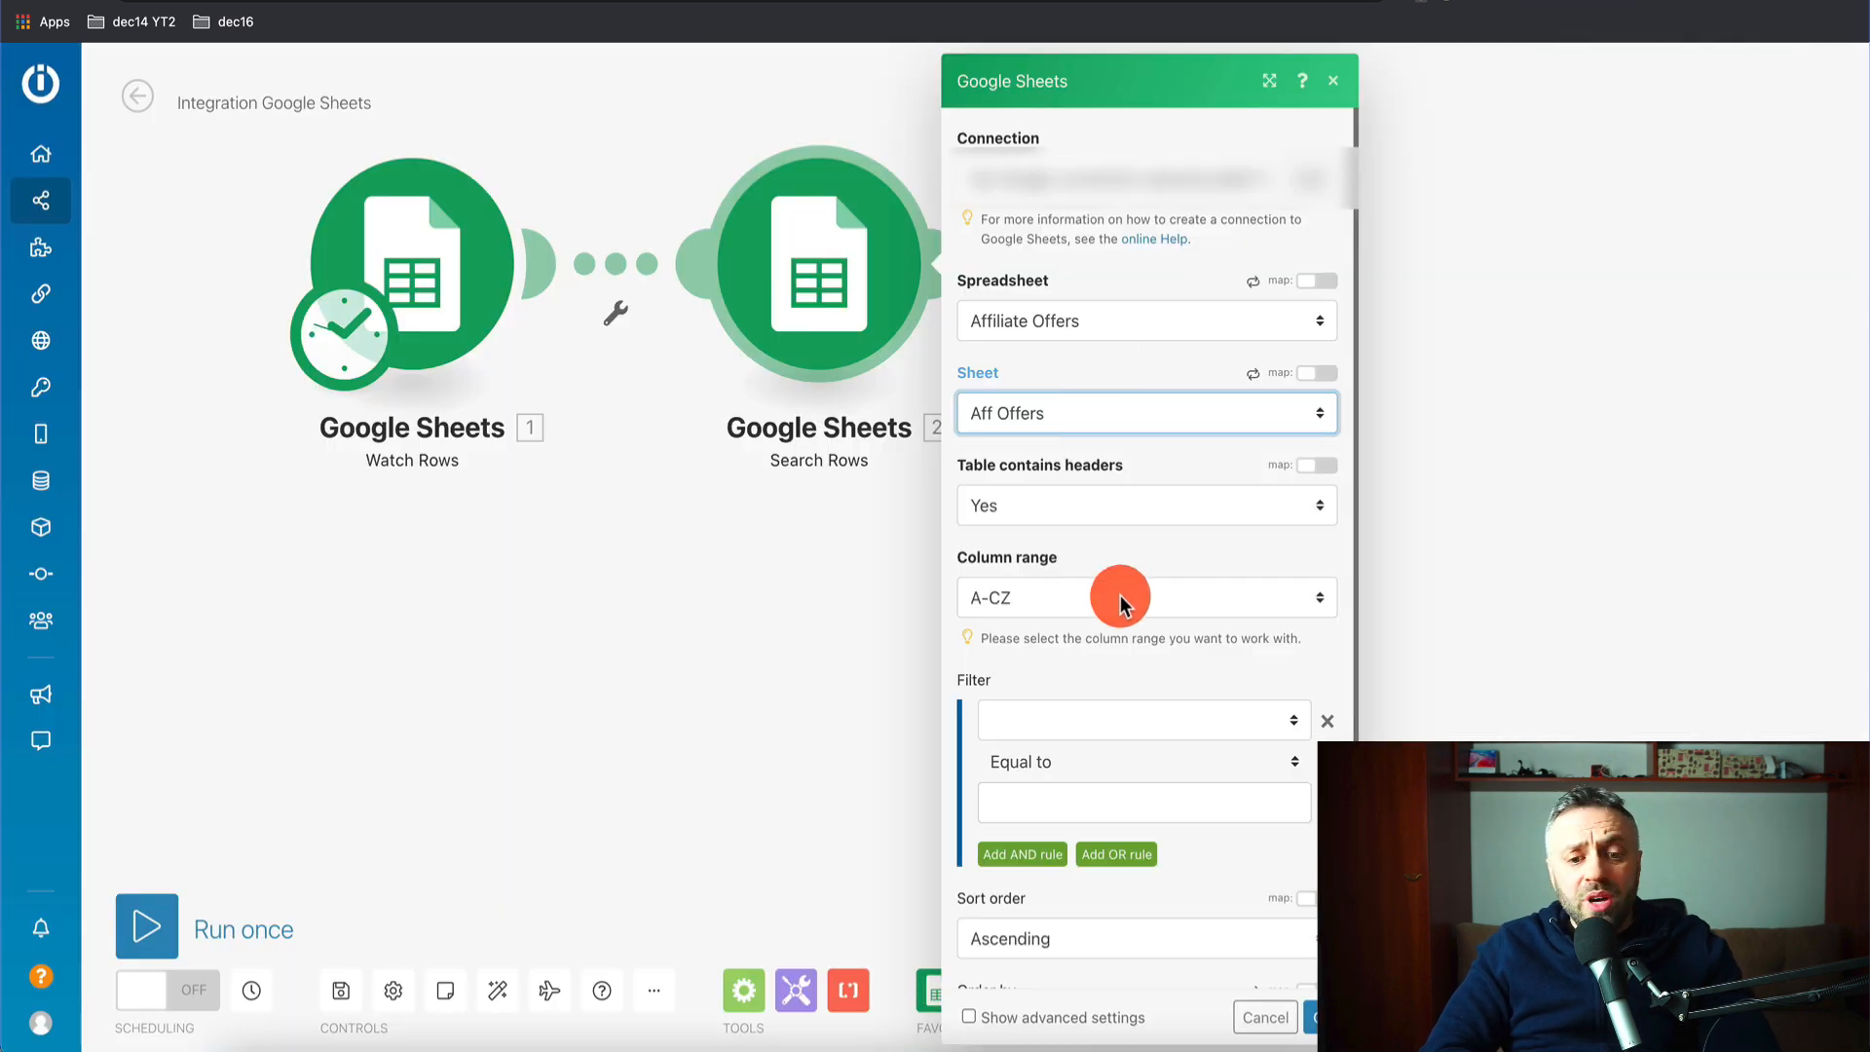
click(1028, 599)
click(1057, 537)
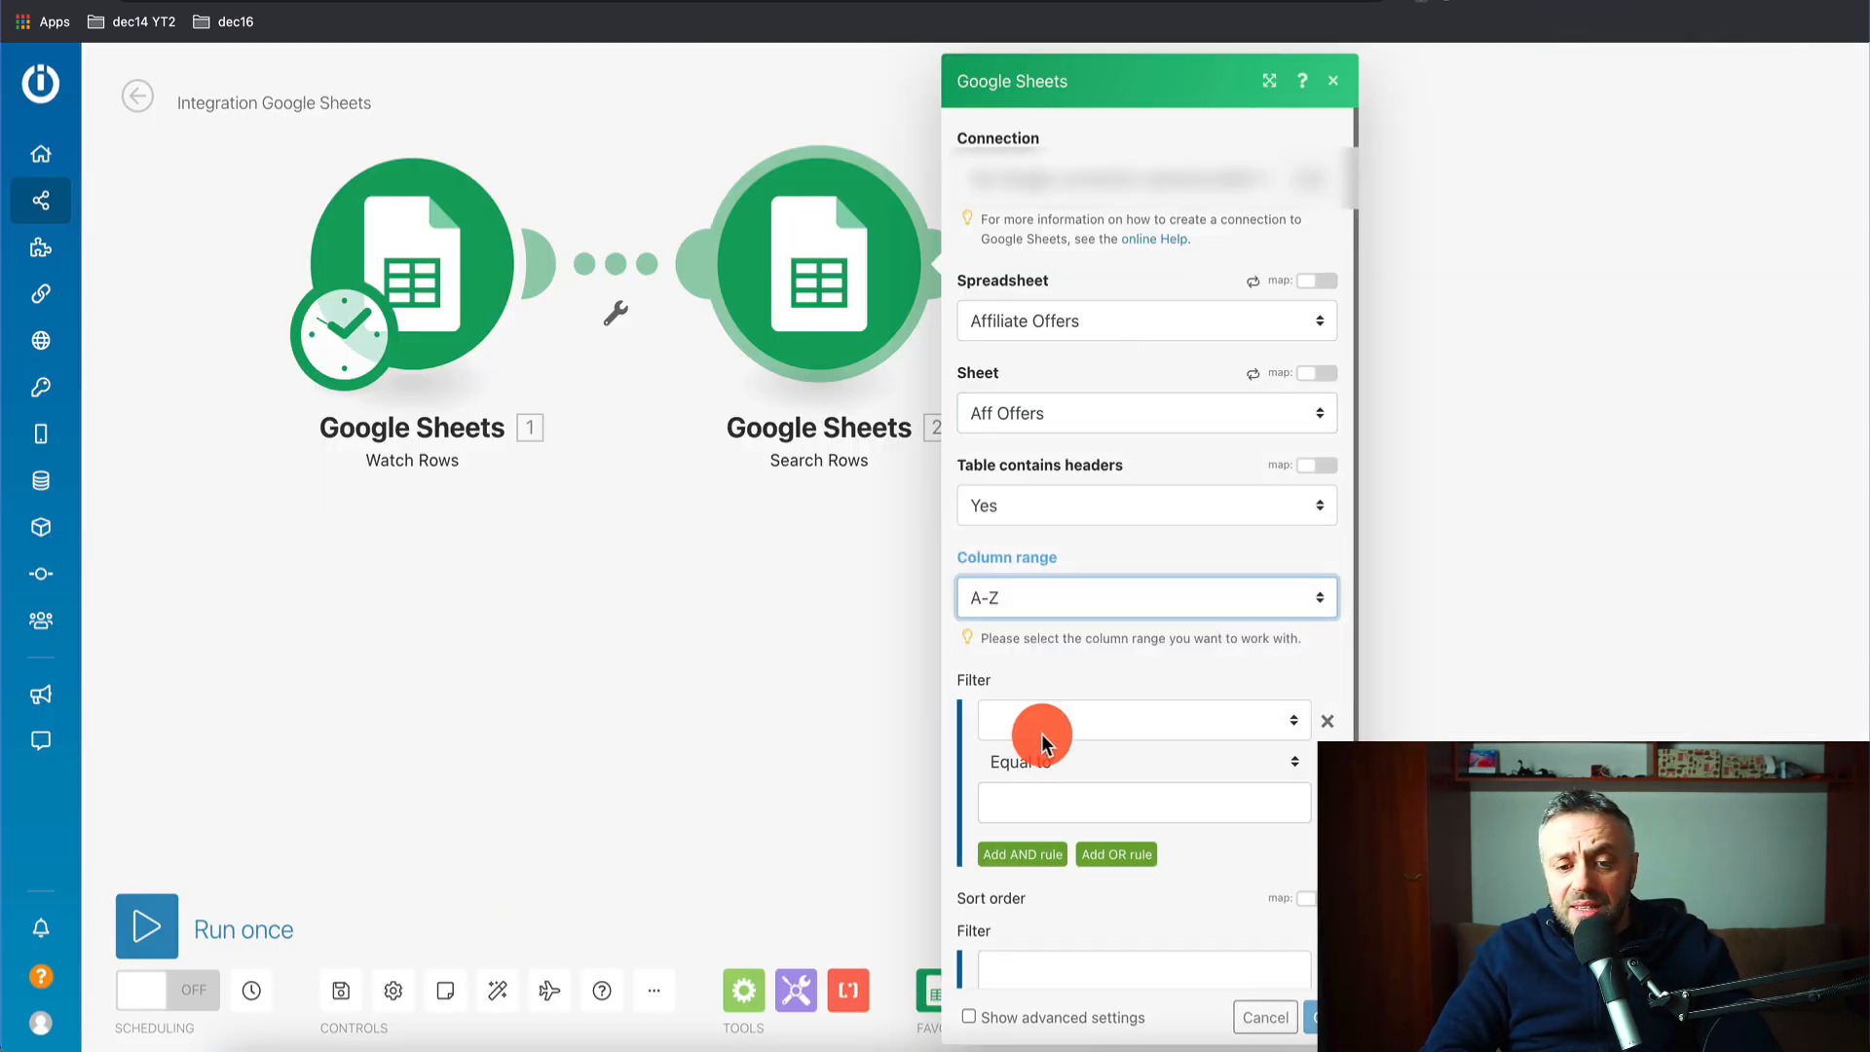
click(1106, 717)
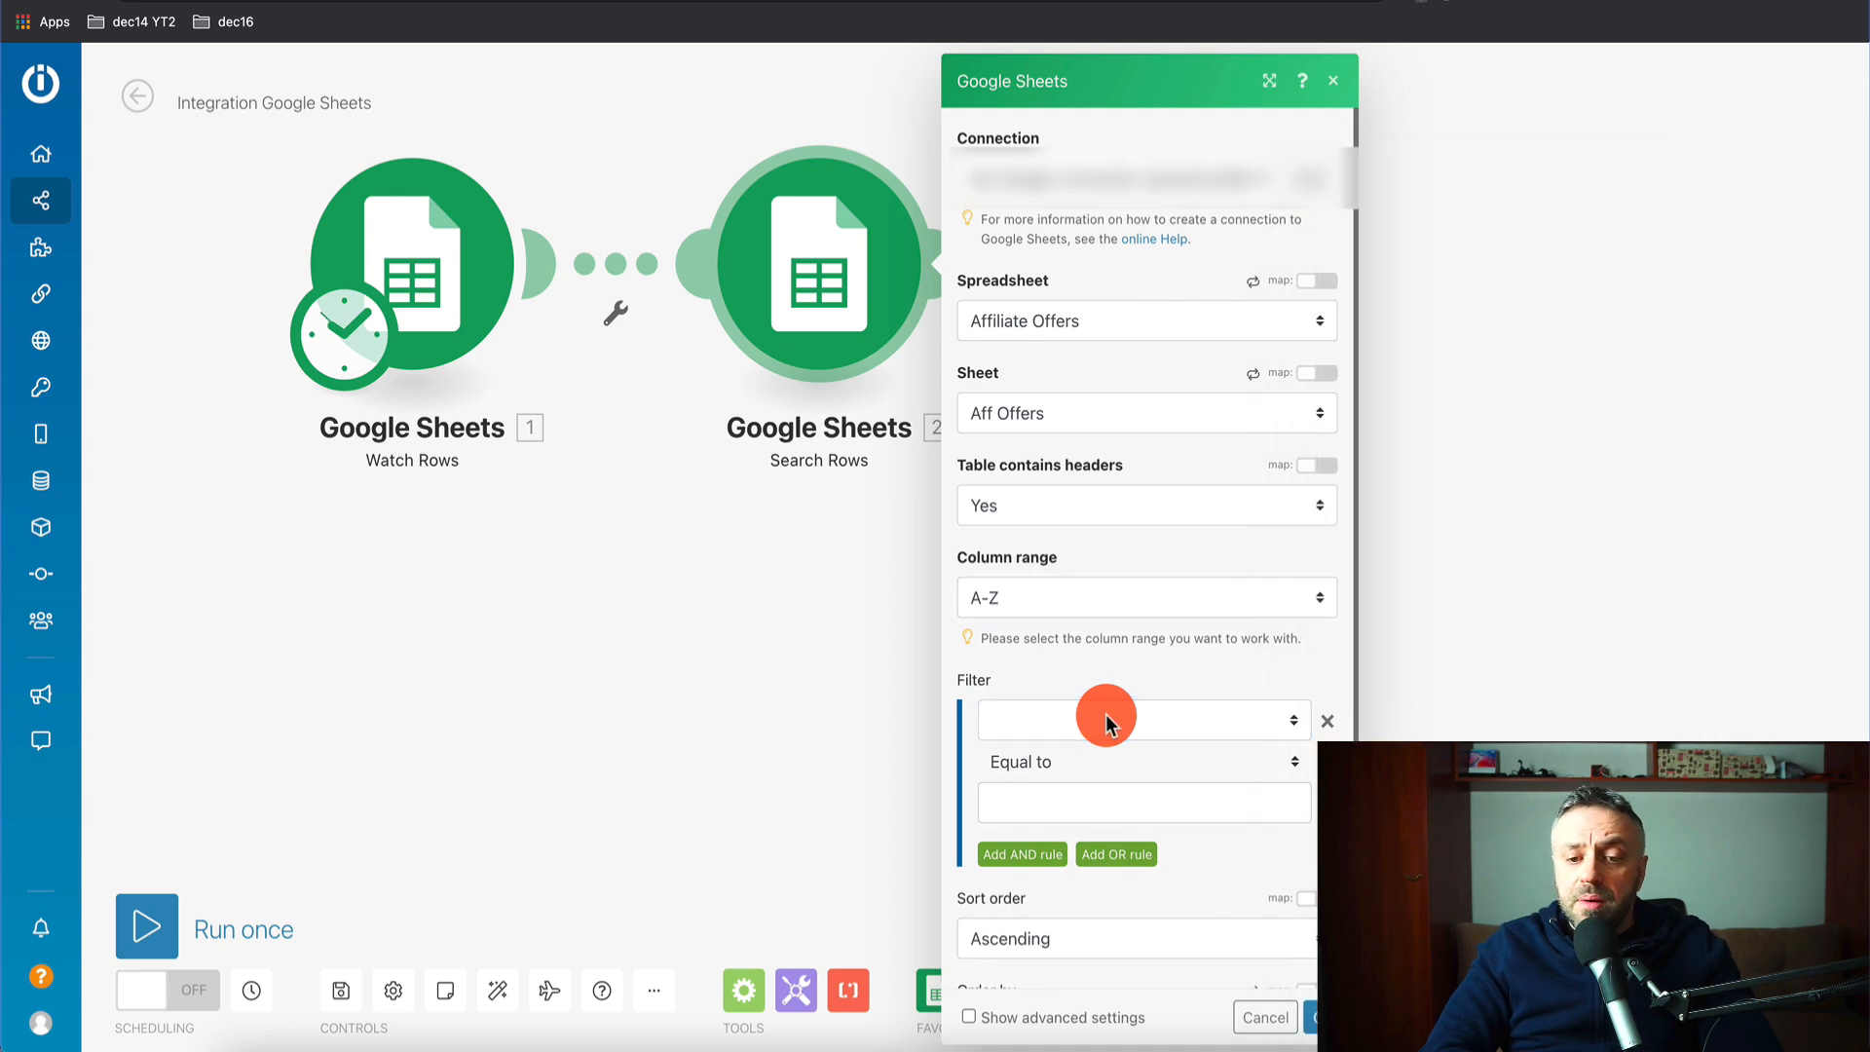
click(1156, 728)
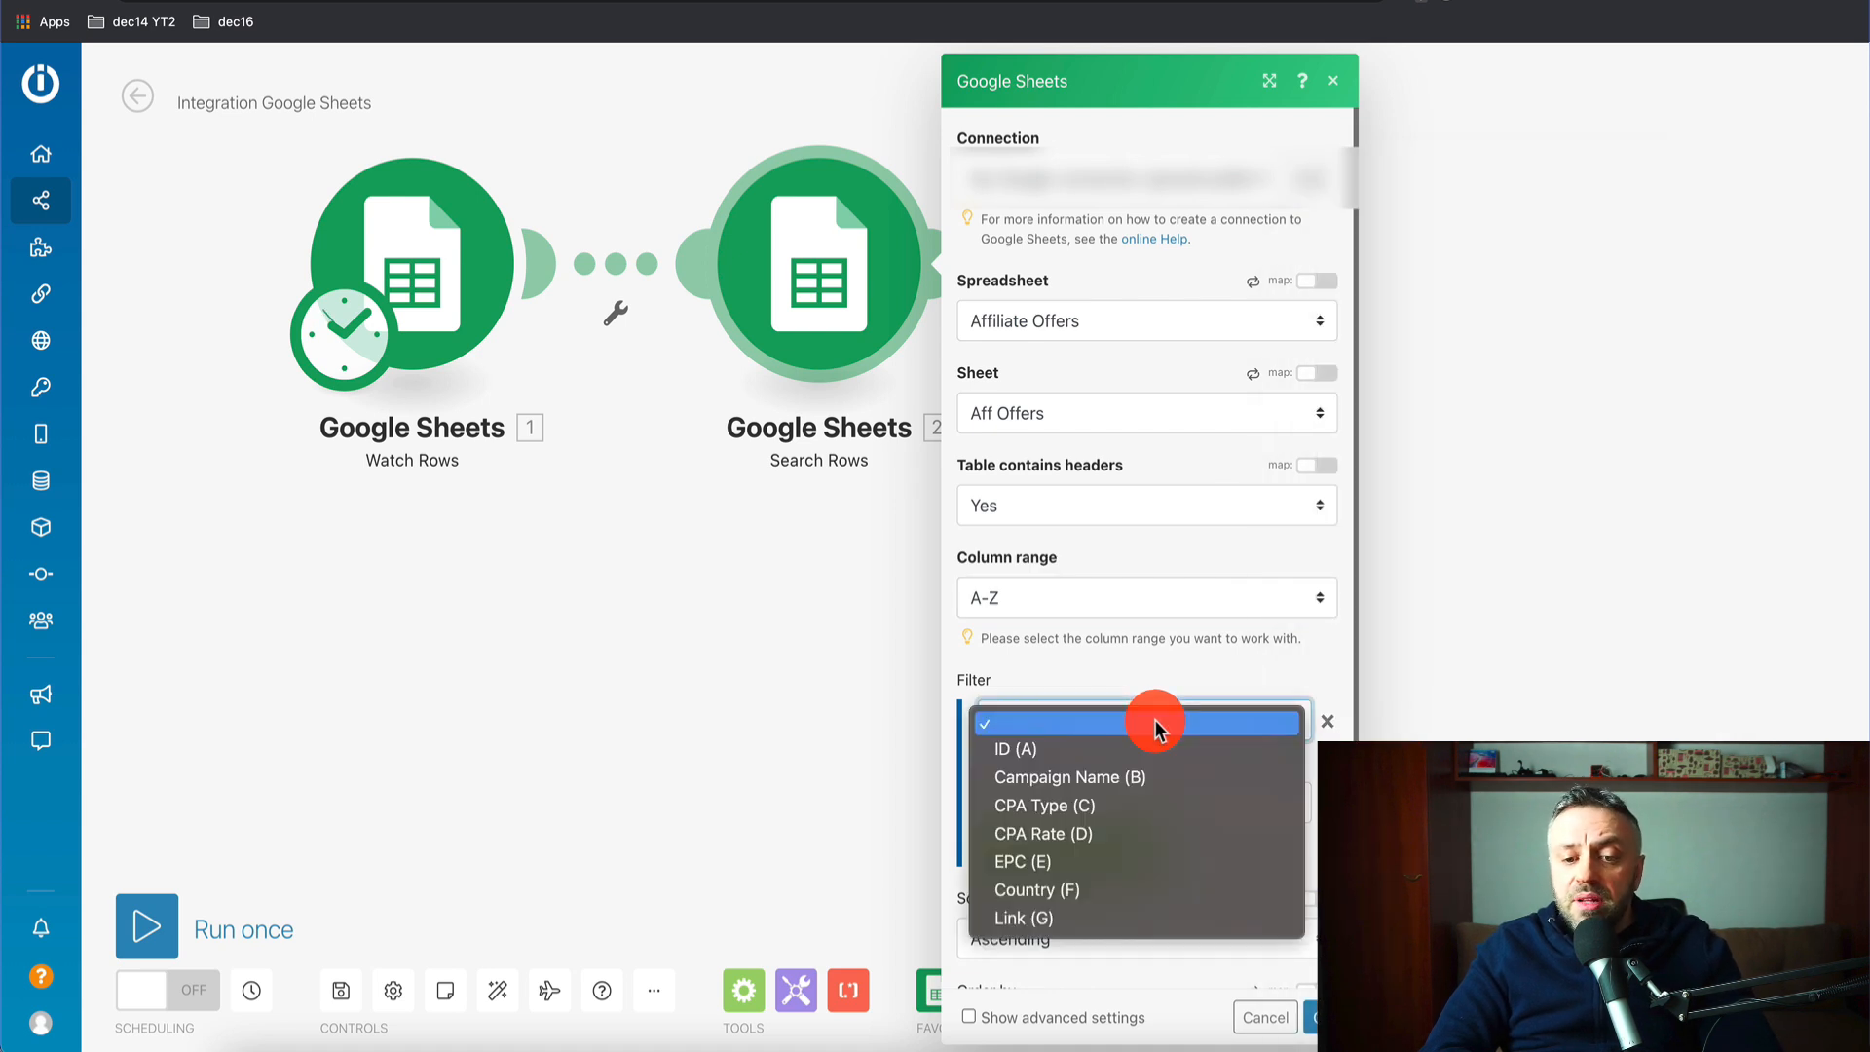
click(1102, 890)
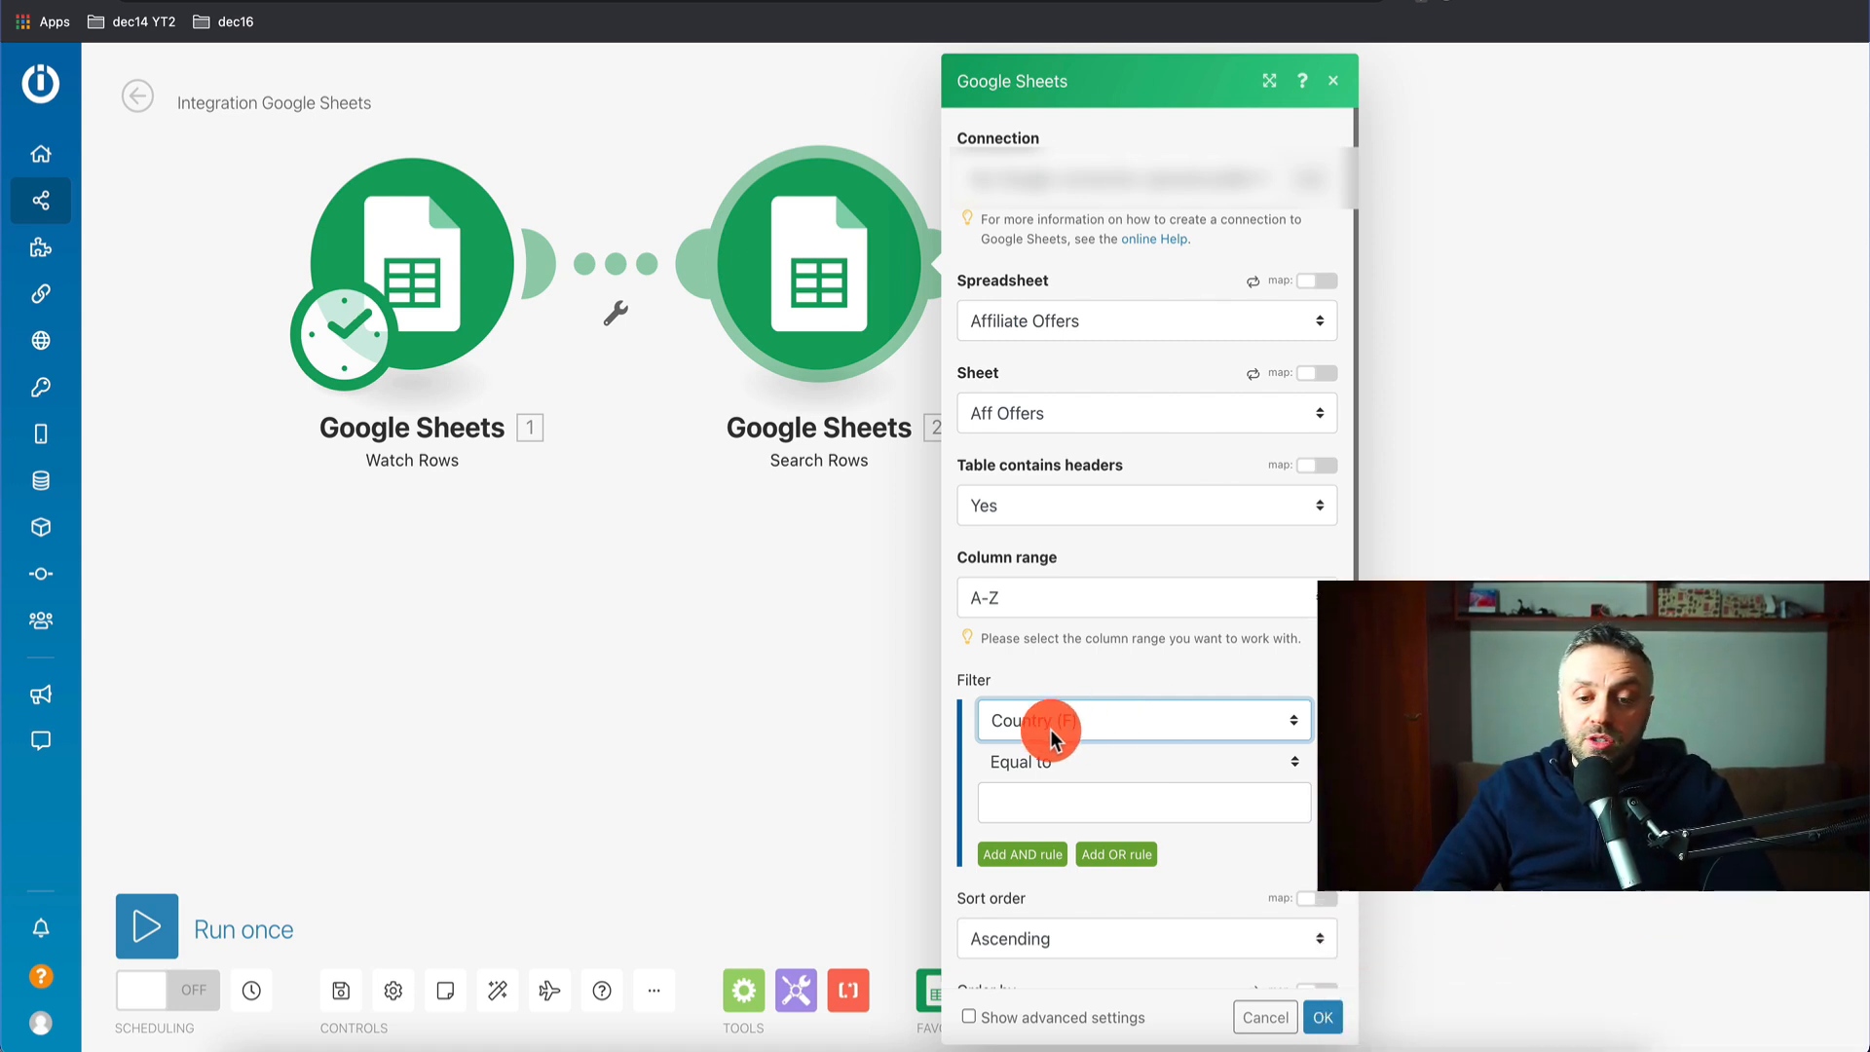
- Map the respondent's Country (AA) as the value Country (F) must equal
click(1071, 723)
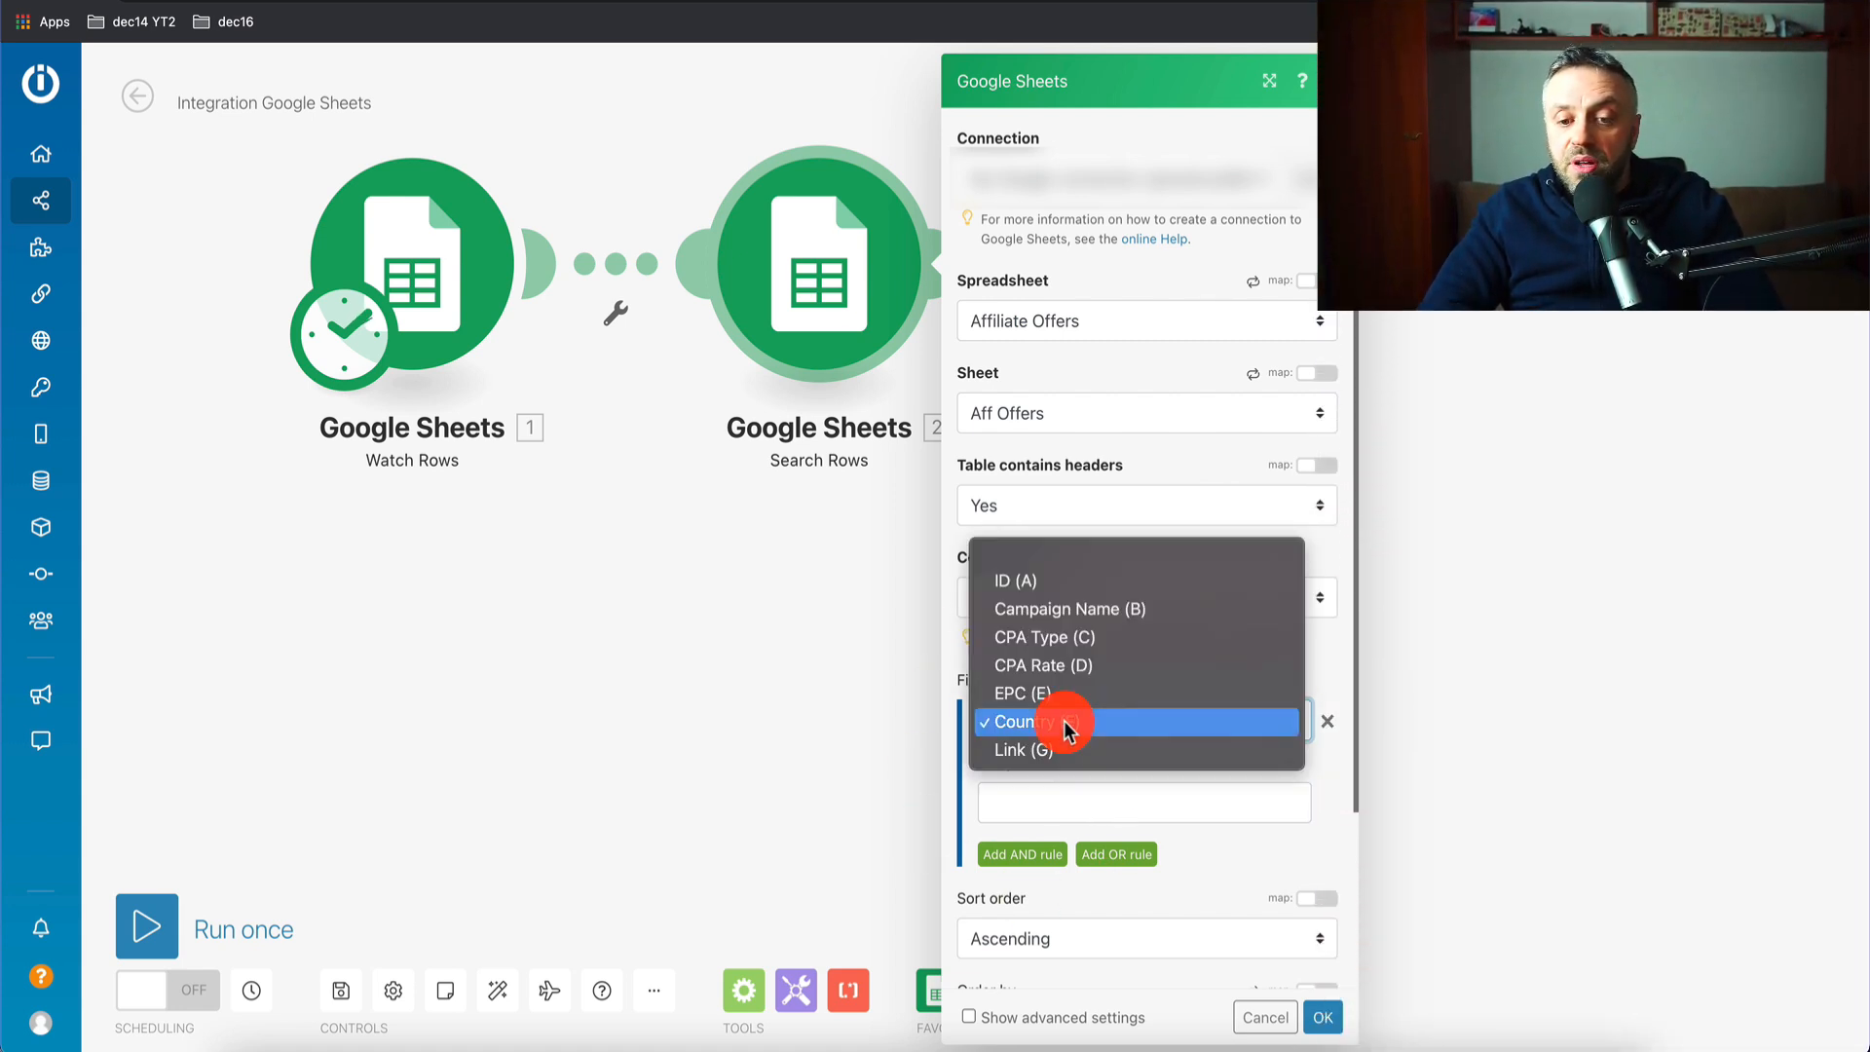
click(1067, 723)
click(1057, 798)
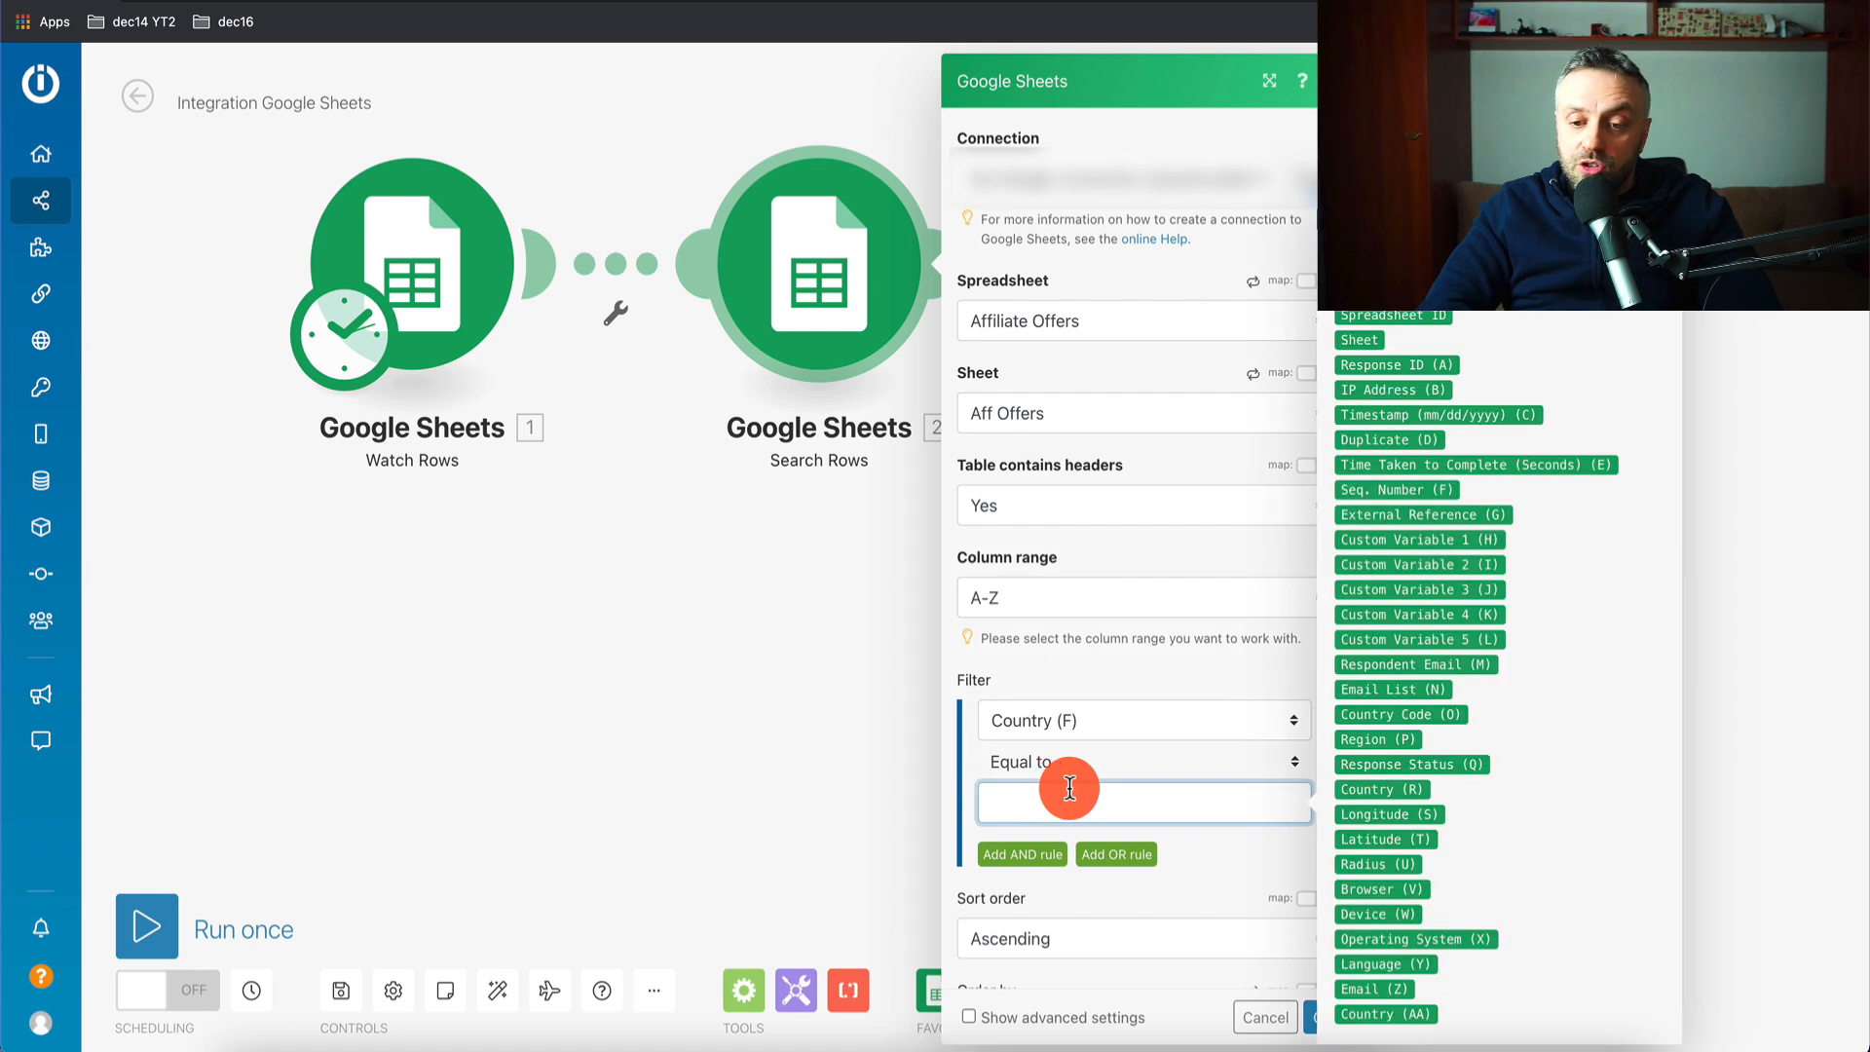
click(1381, 1013)
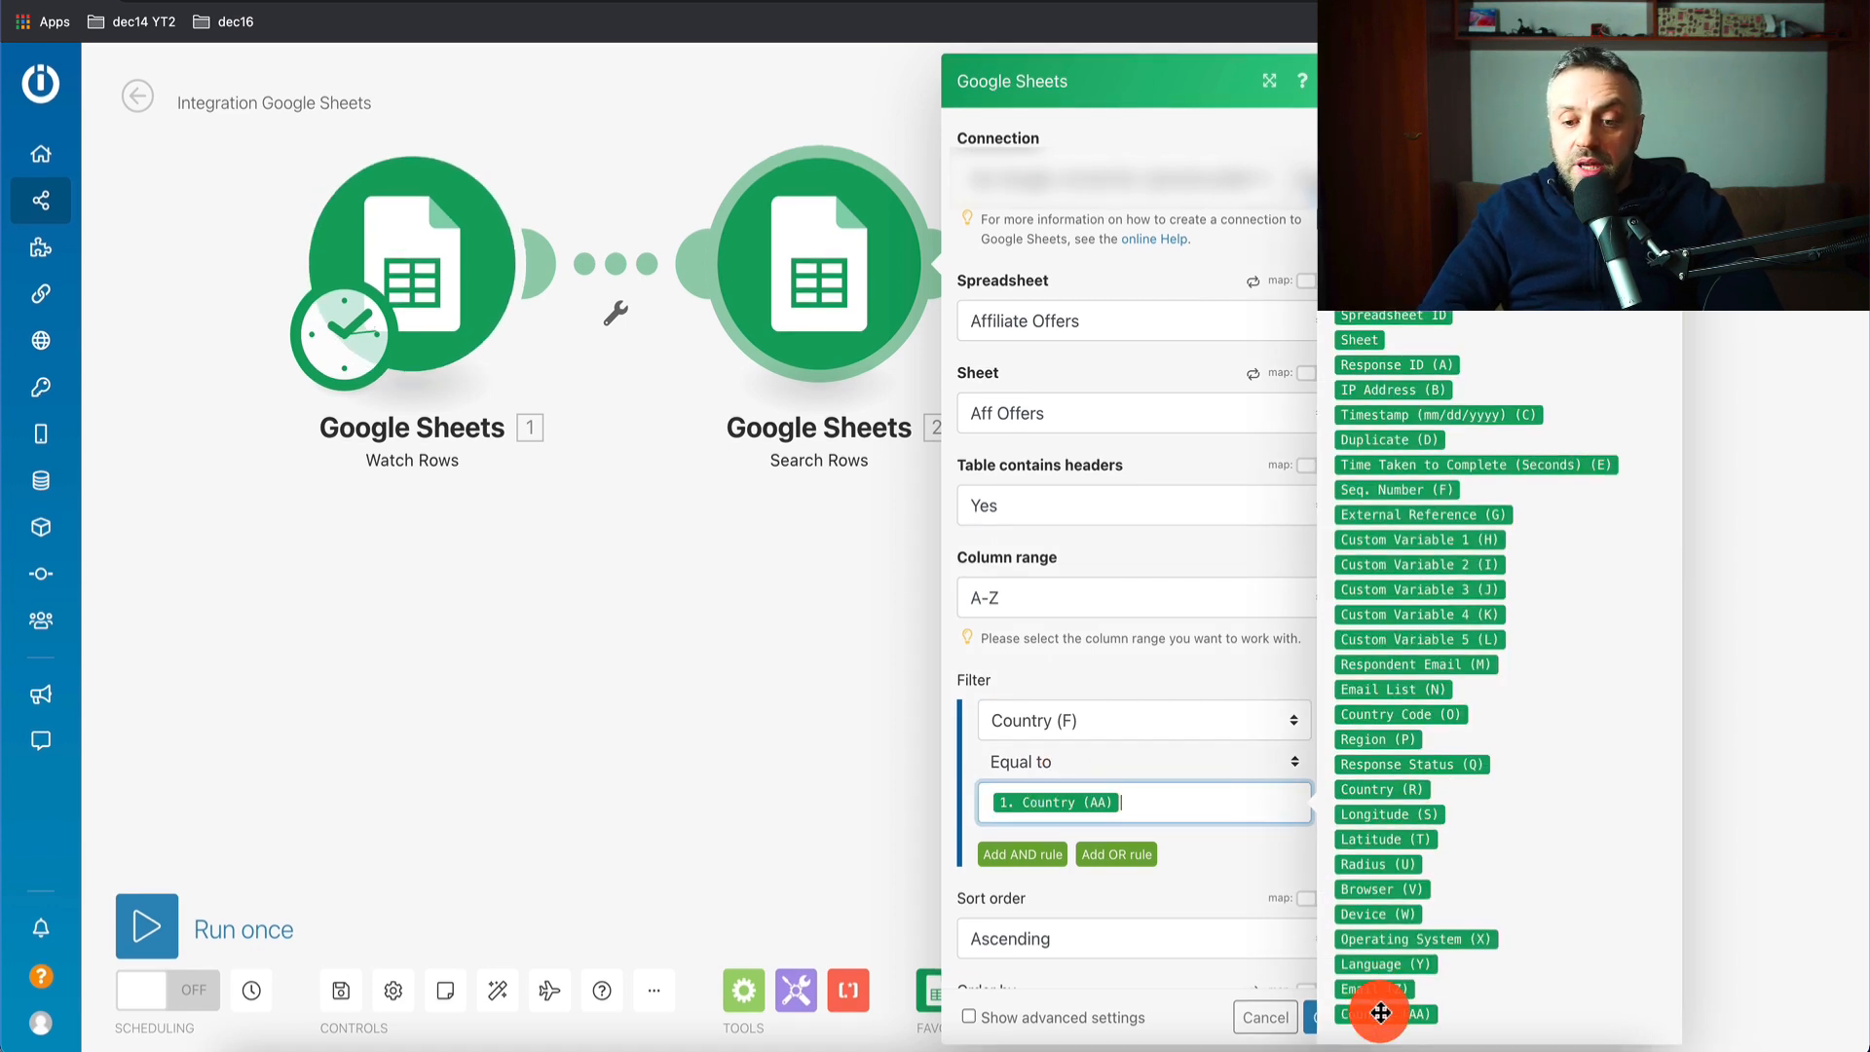
click(1217, 862)
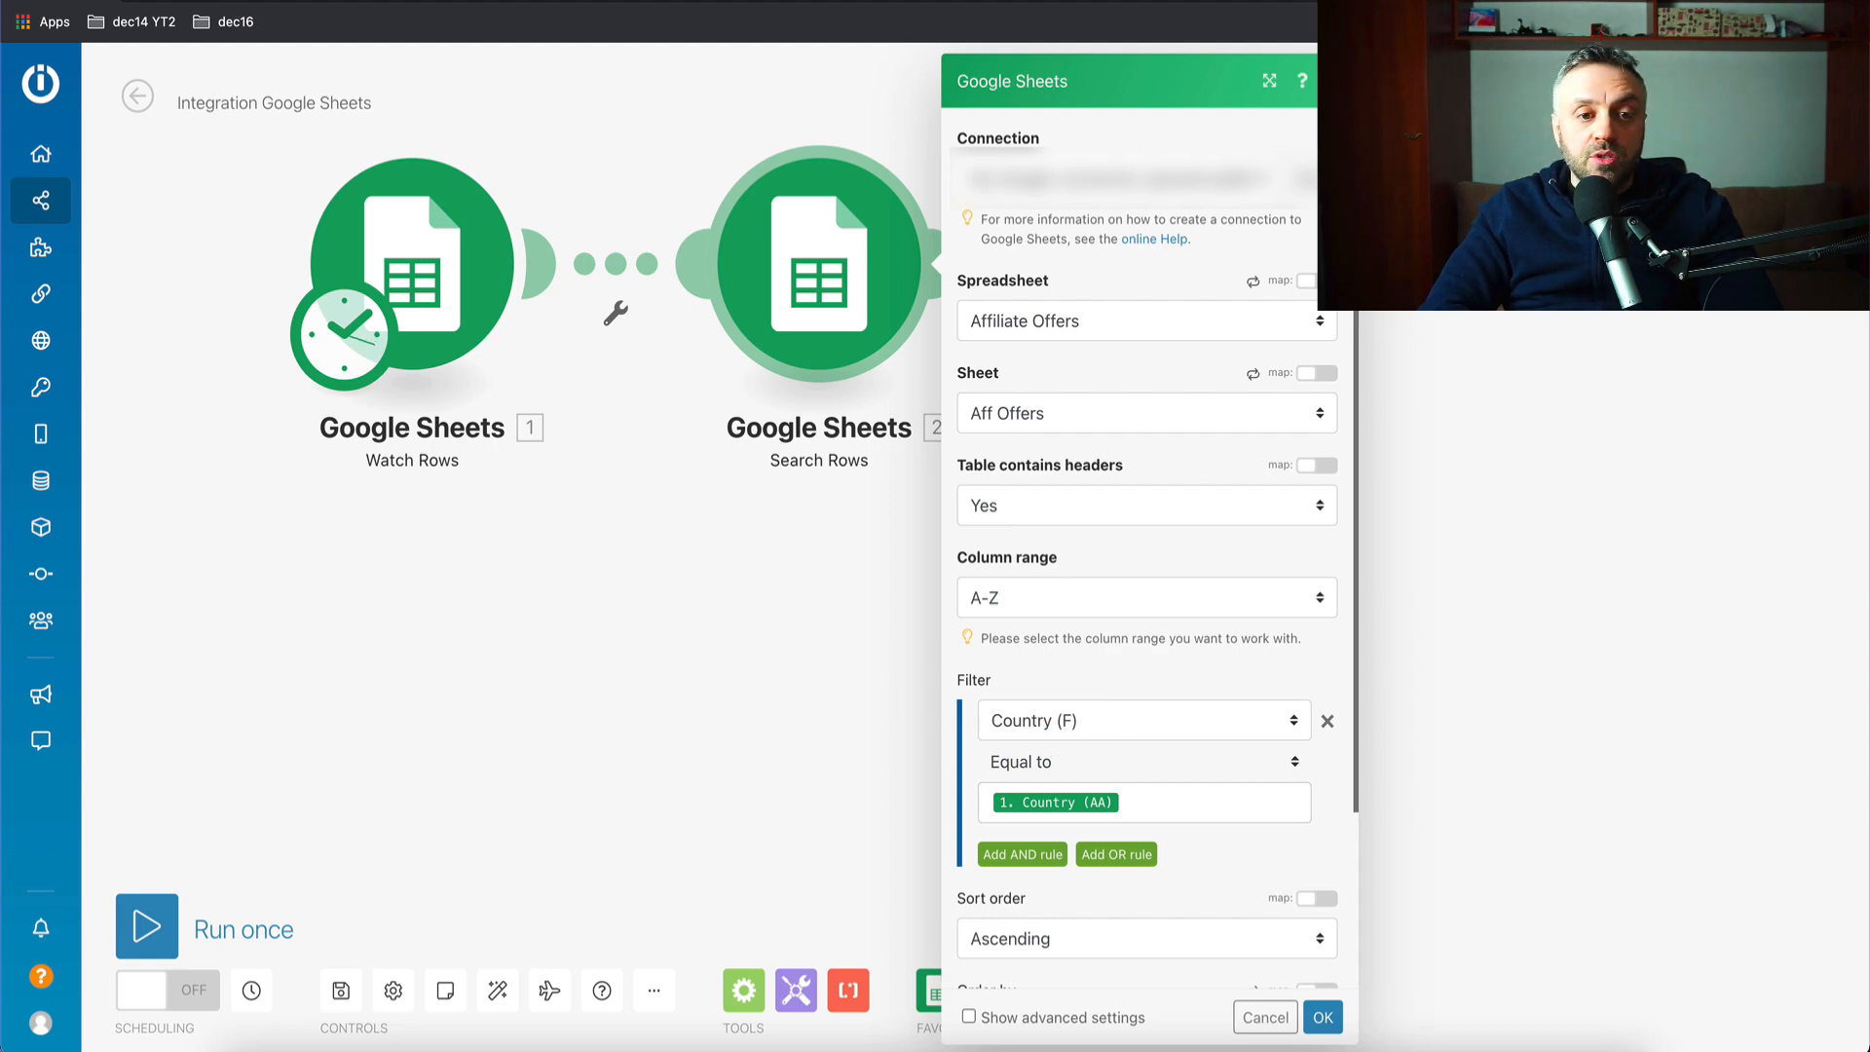
click(764, 2)
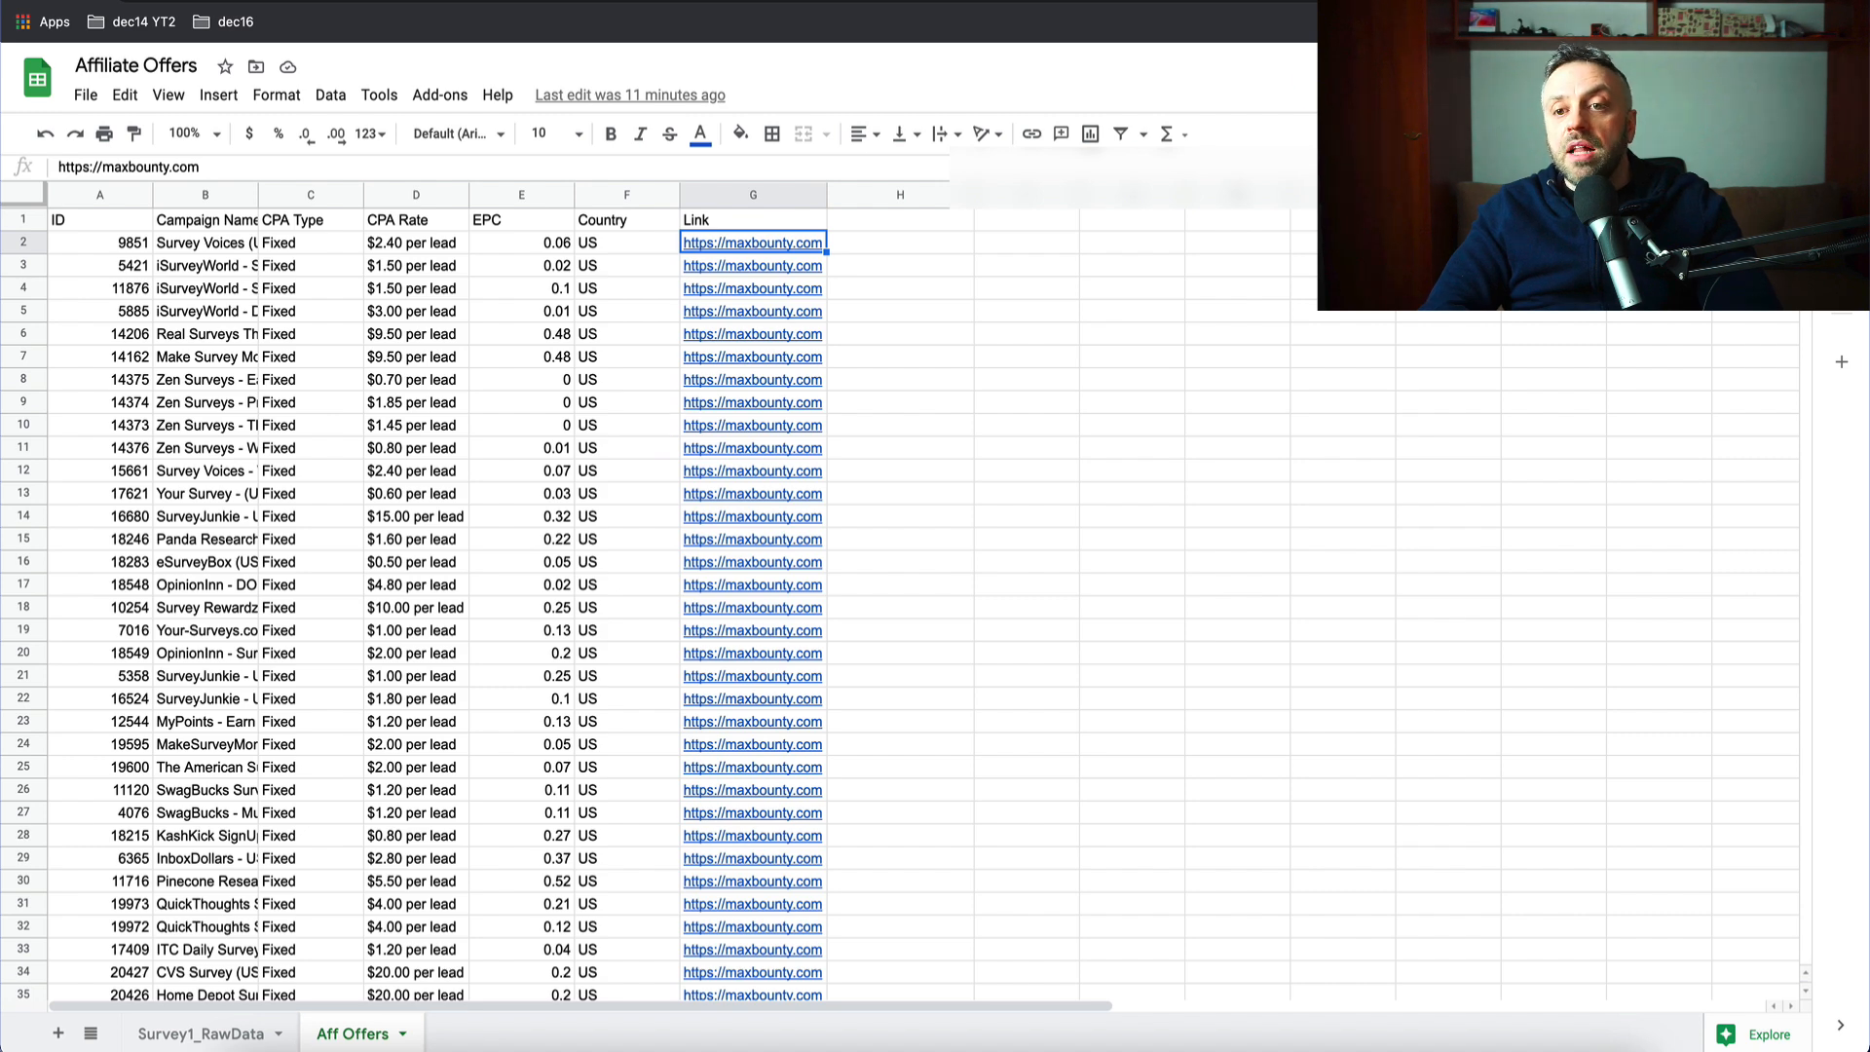
- Check the Country column on the Survey1_RawData and Aff Offers sheets, then return to Search Rows
click(1169, 2)
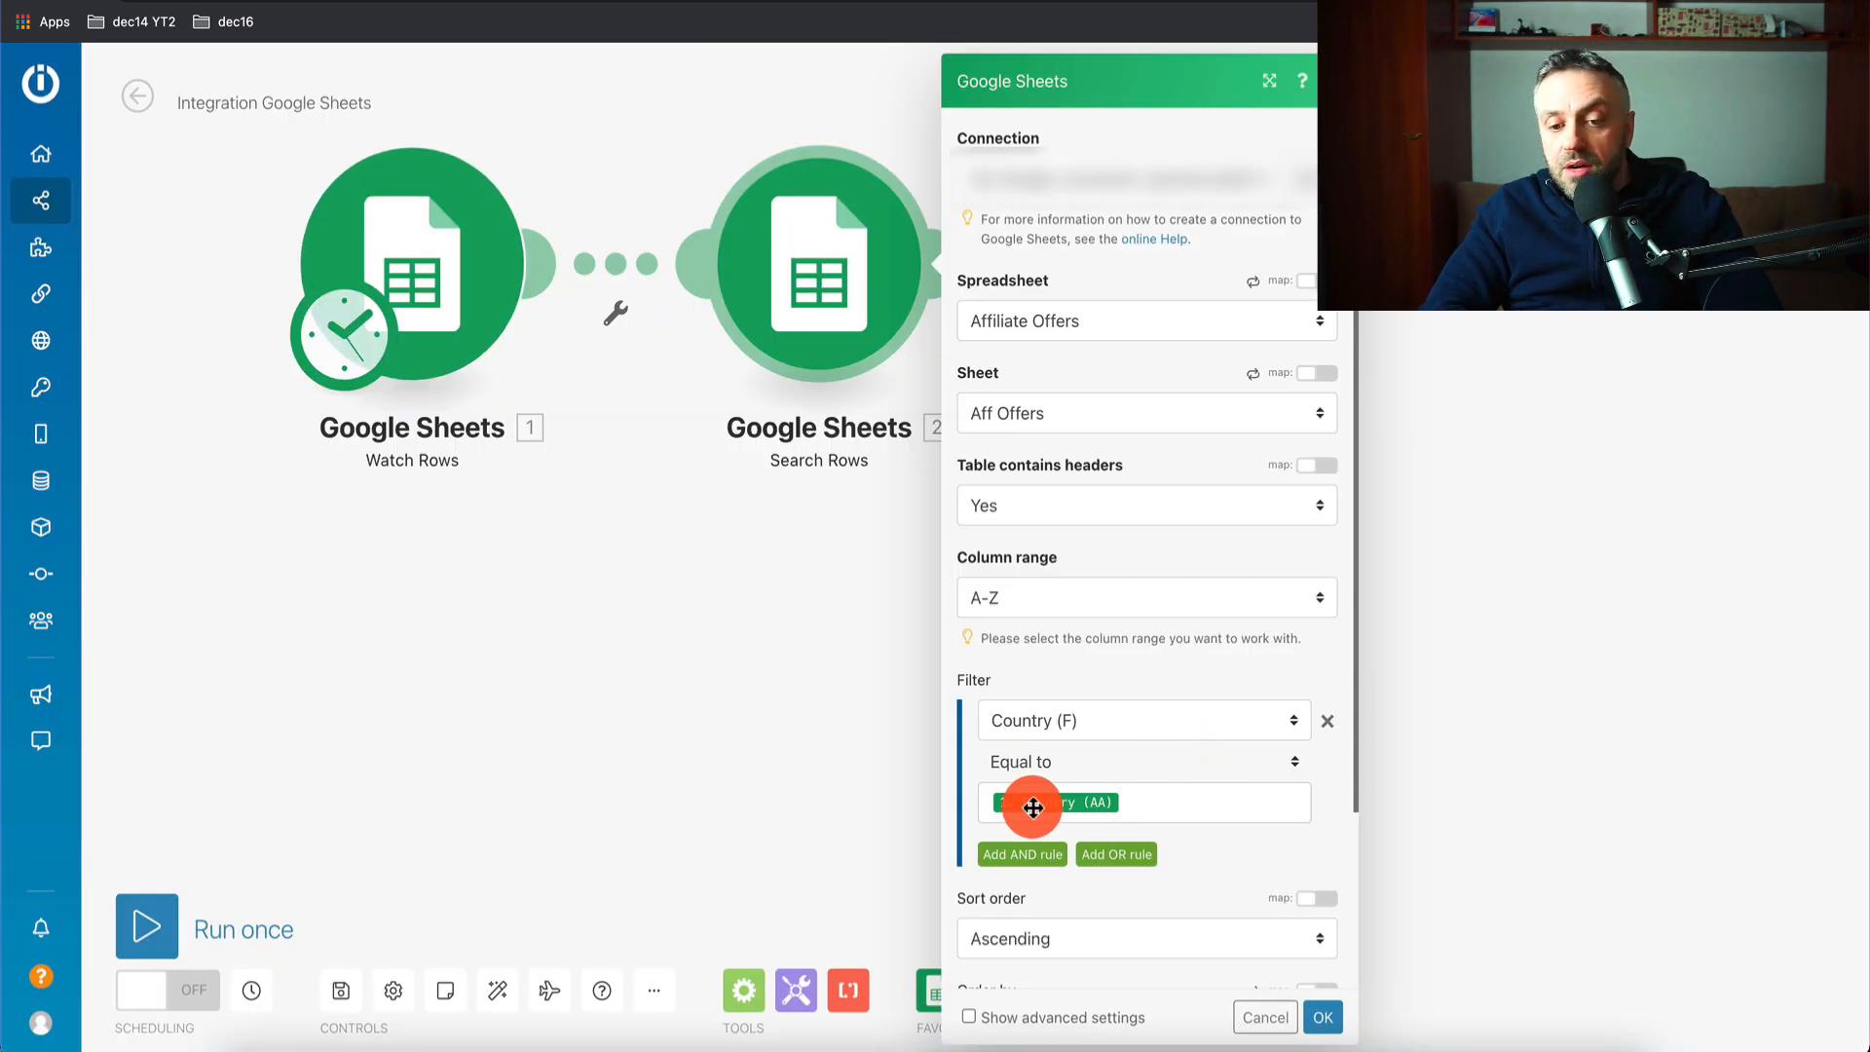
click(877, 2)
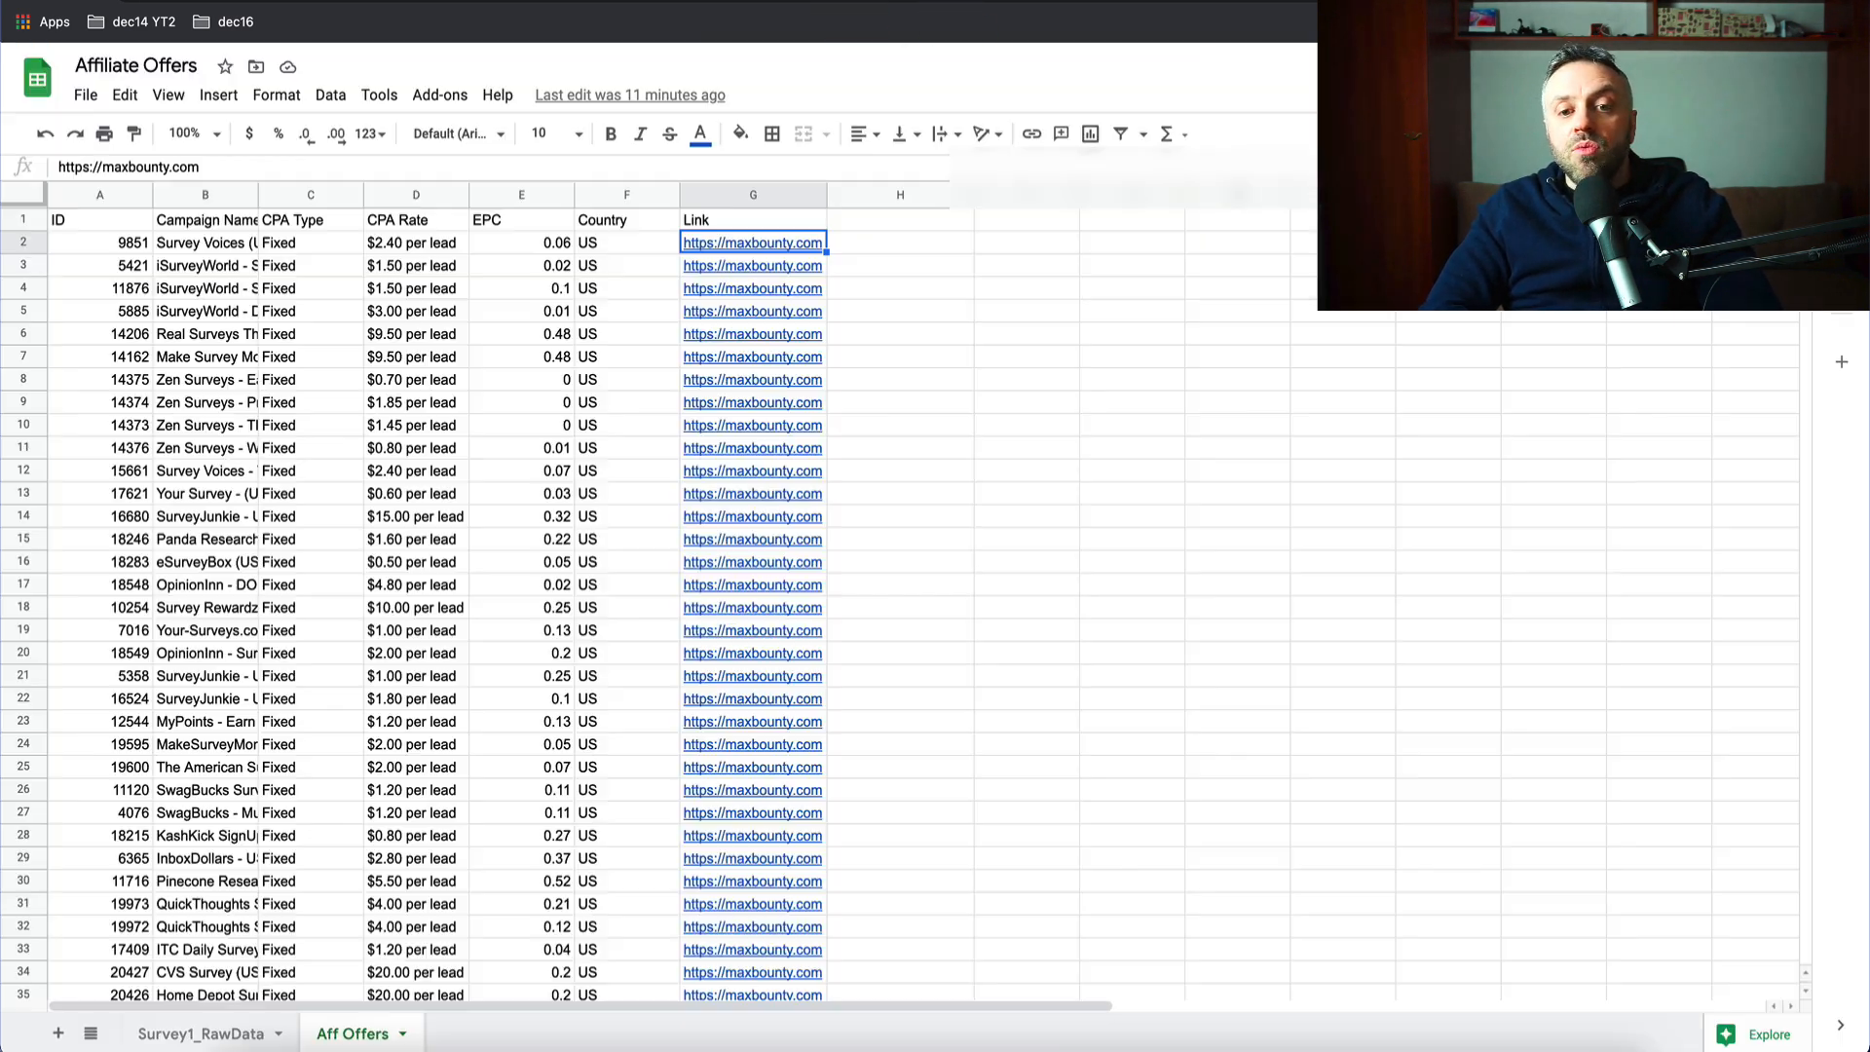
click(217, 1033)
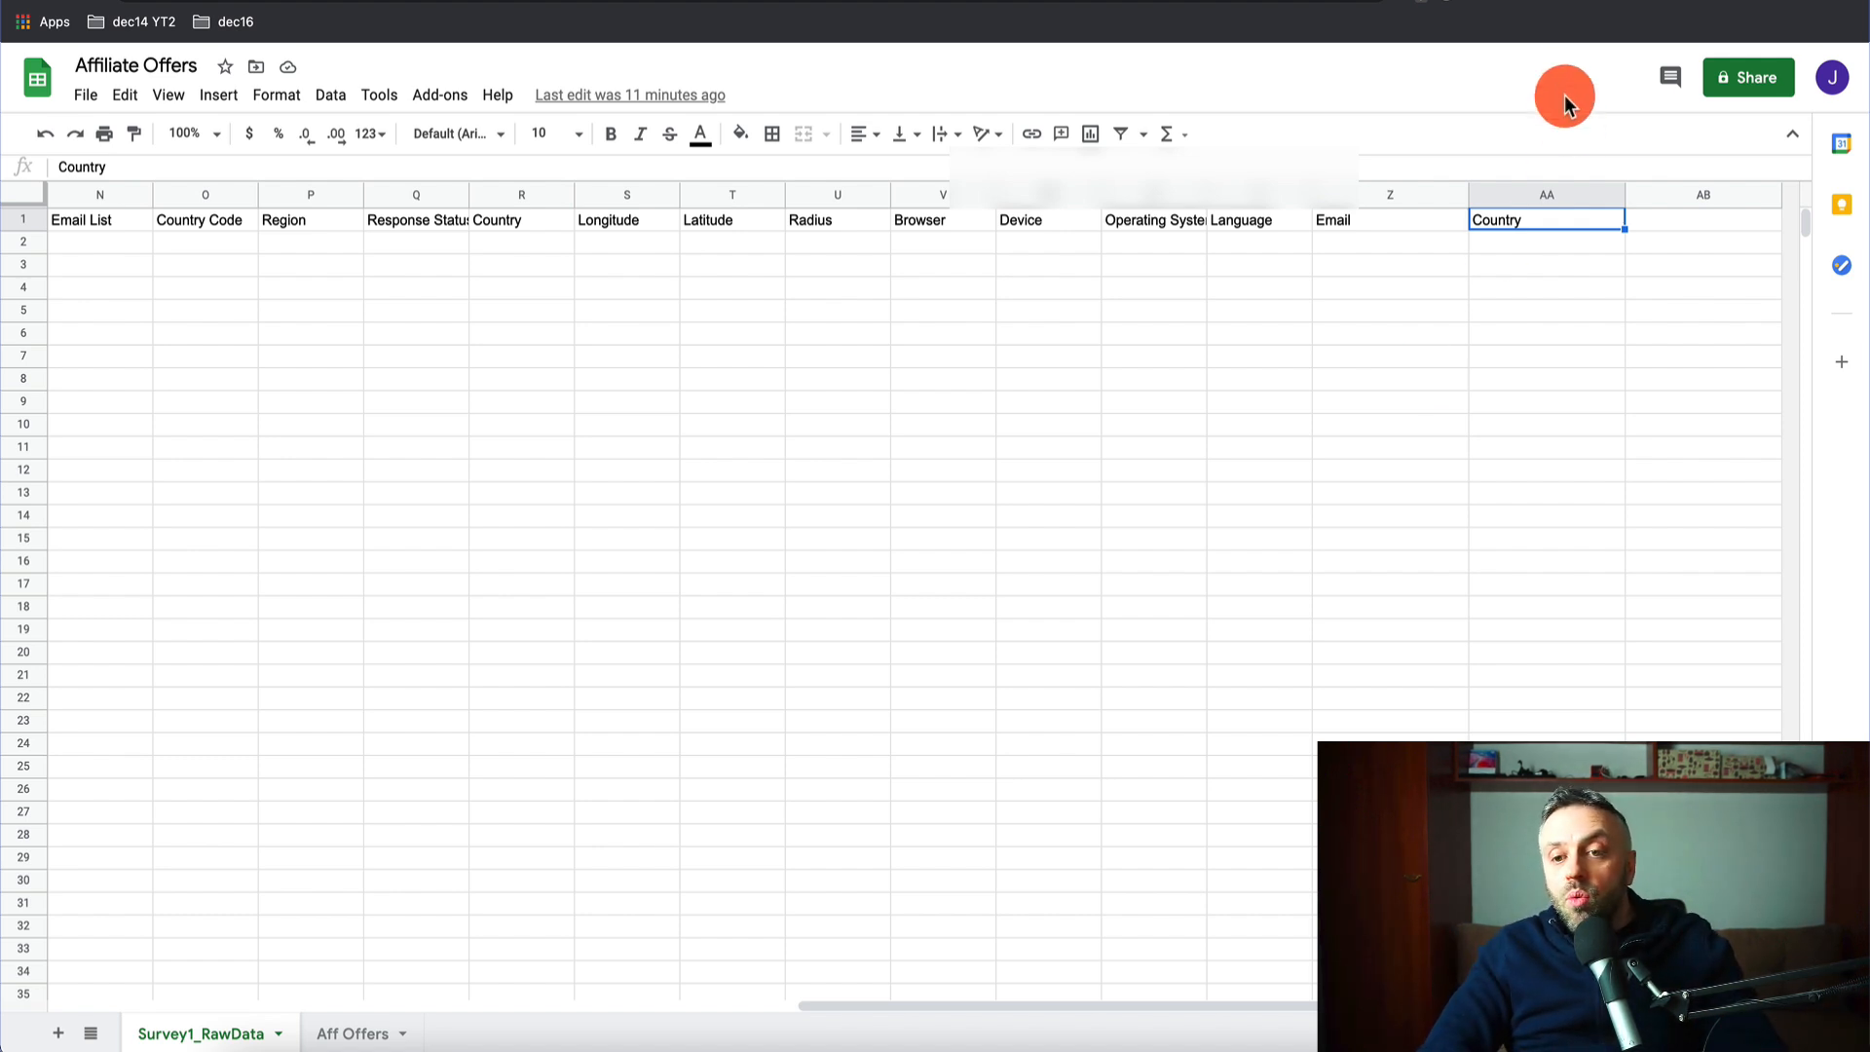
click(359, 1038)
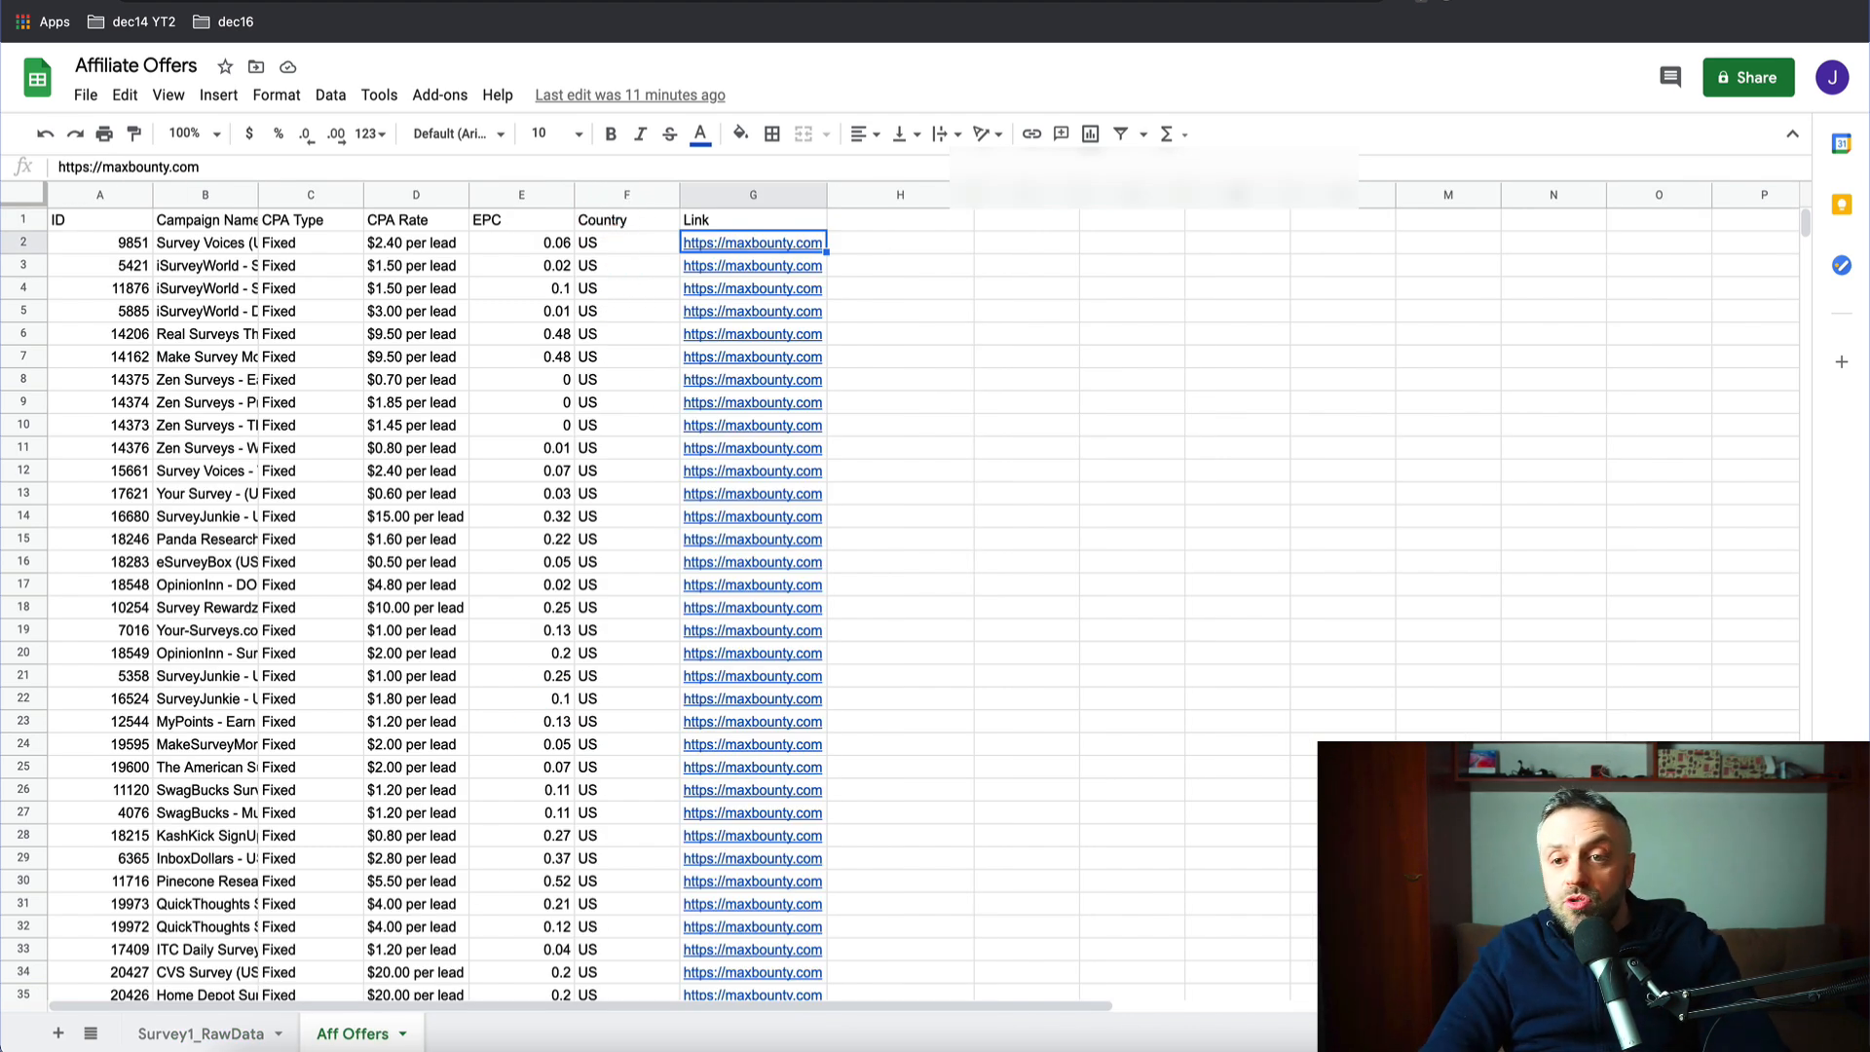
click(1101, 2)
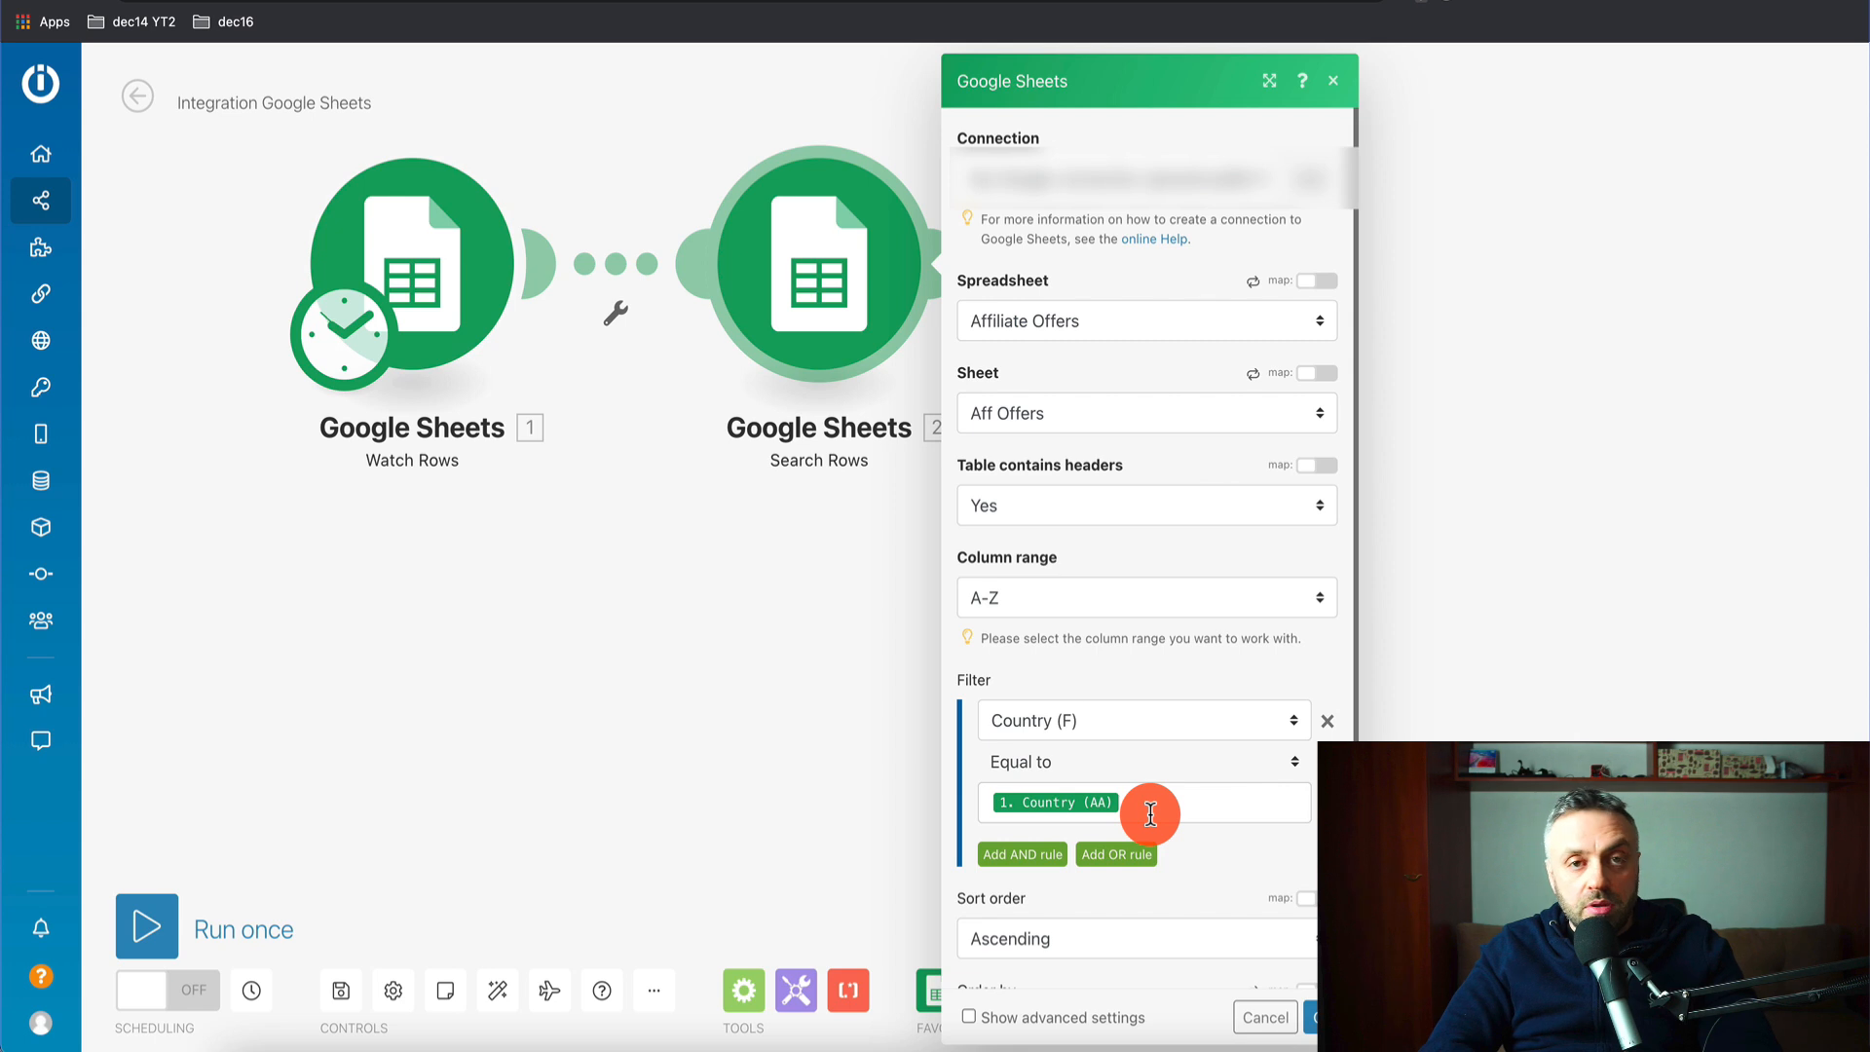
- Sort results descending by ID (A), cap returned rows at 1, and save Search Rows
scroll(1148, 920, down, 3)
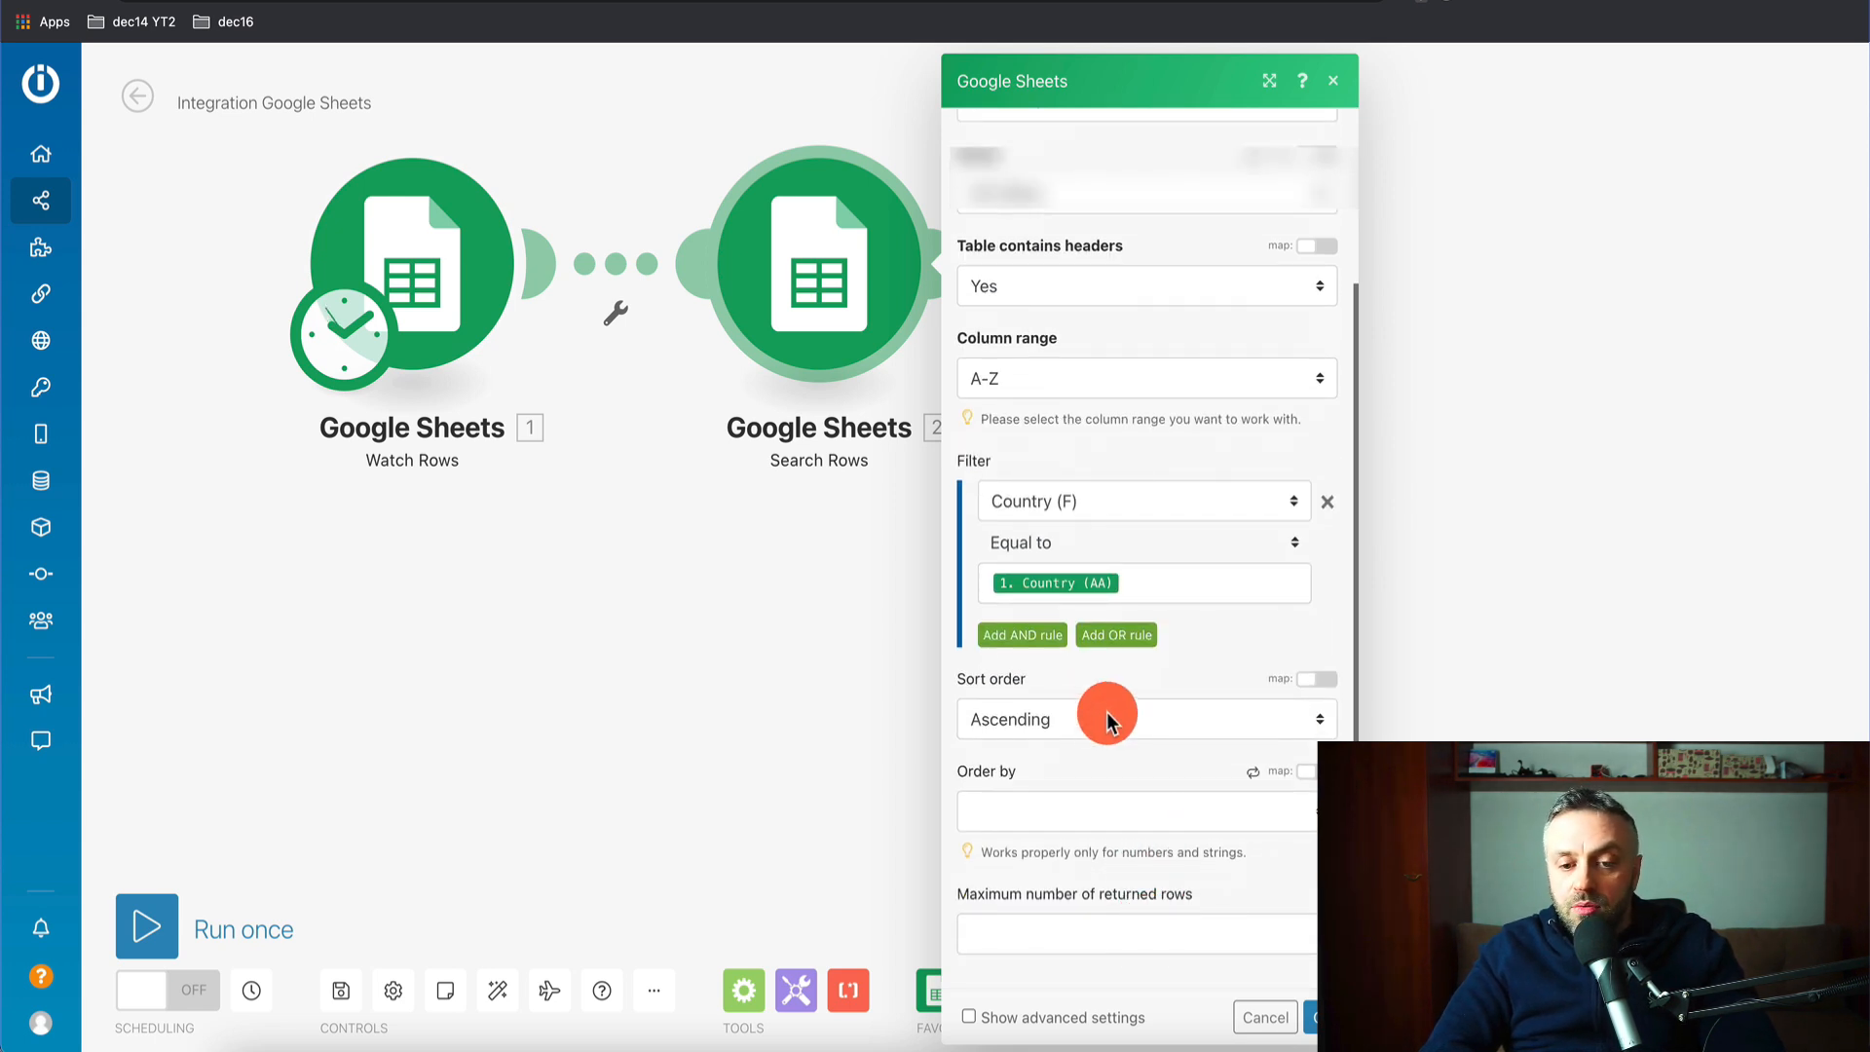
click(1110, 721)
click(1093, 746)
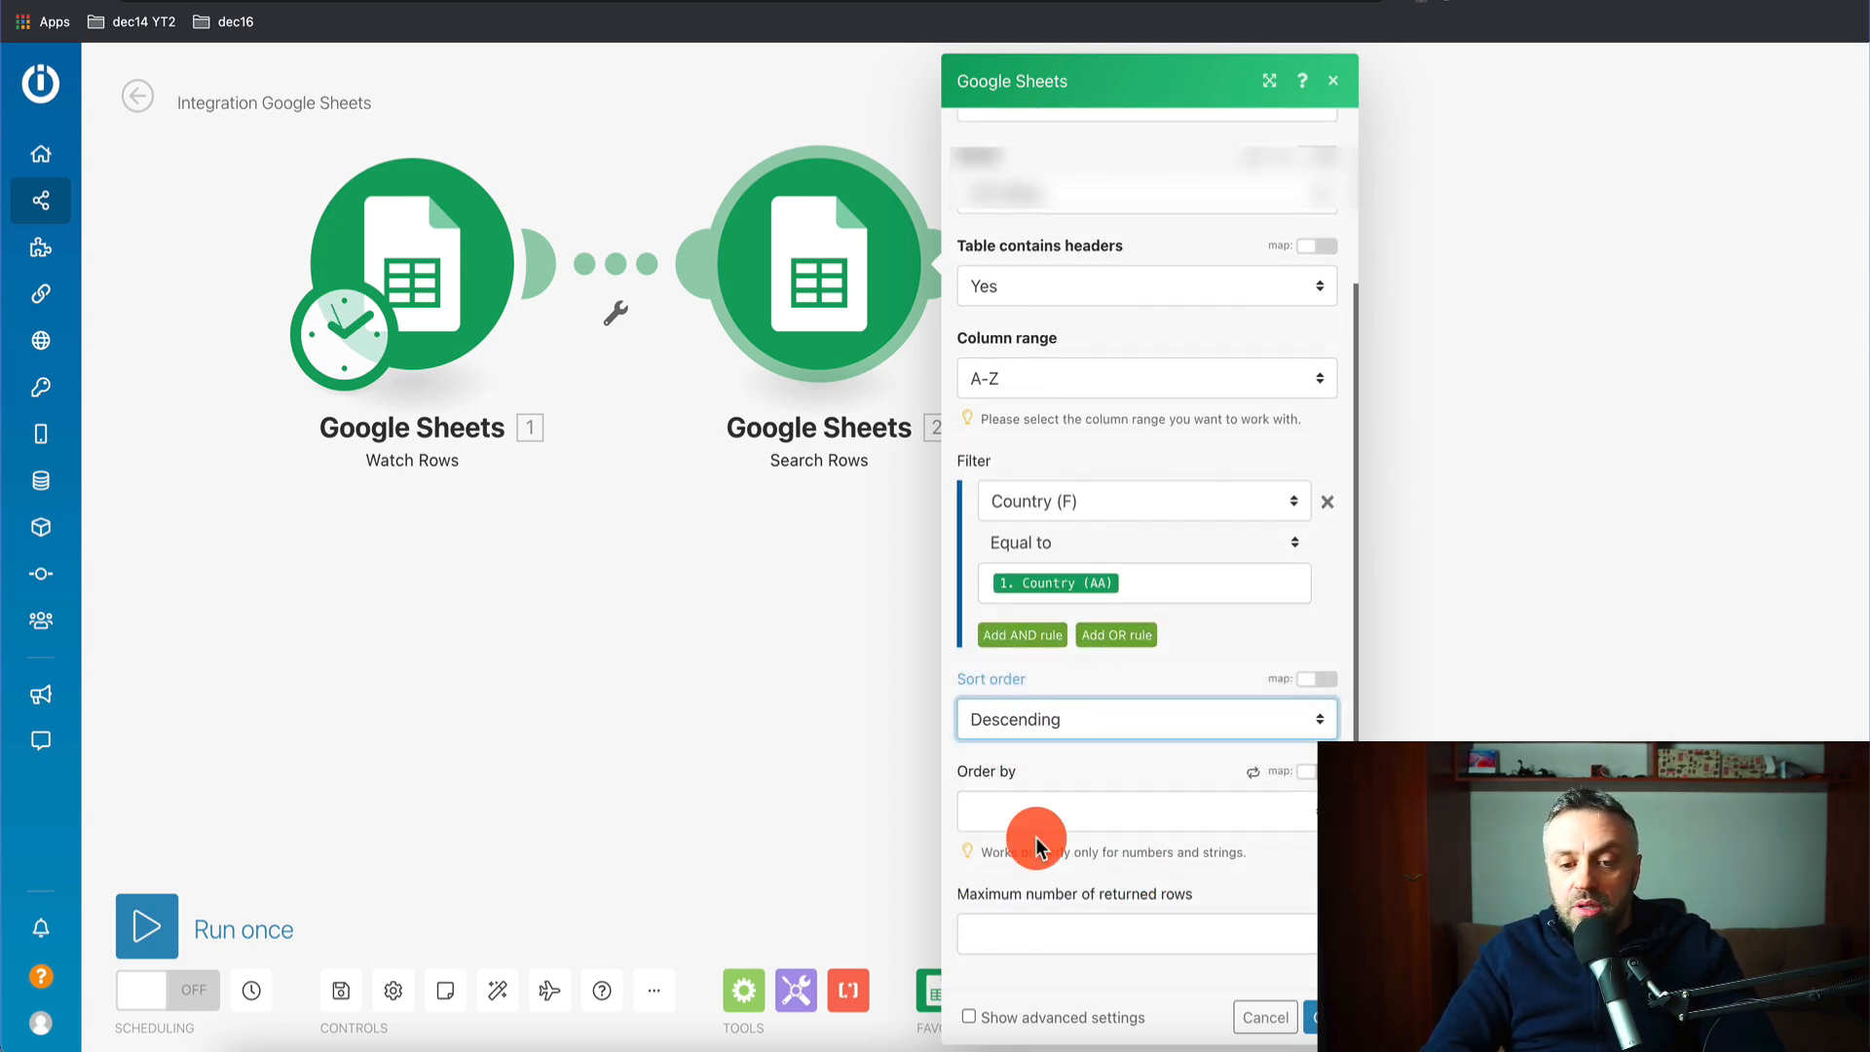
click(1064, 830)
click(1054, 863)
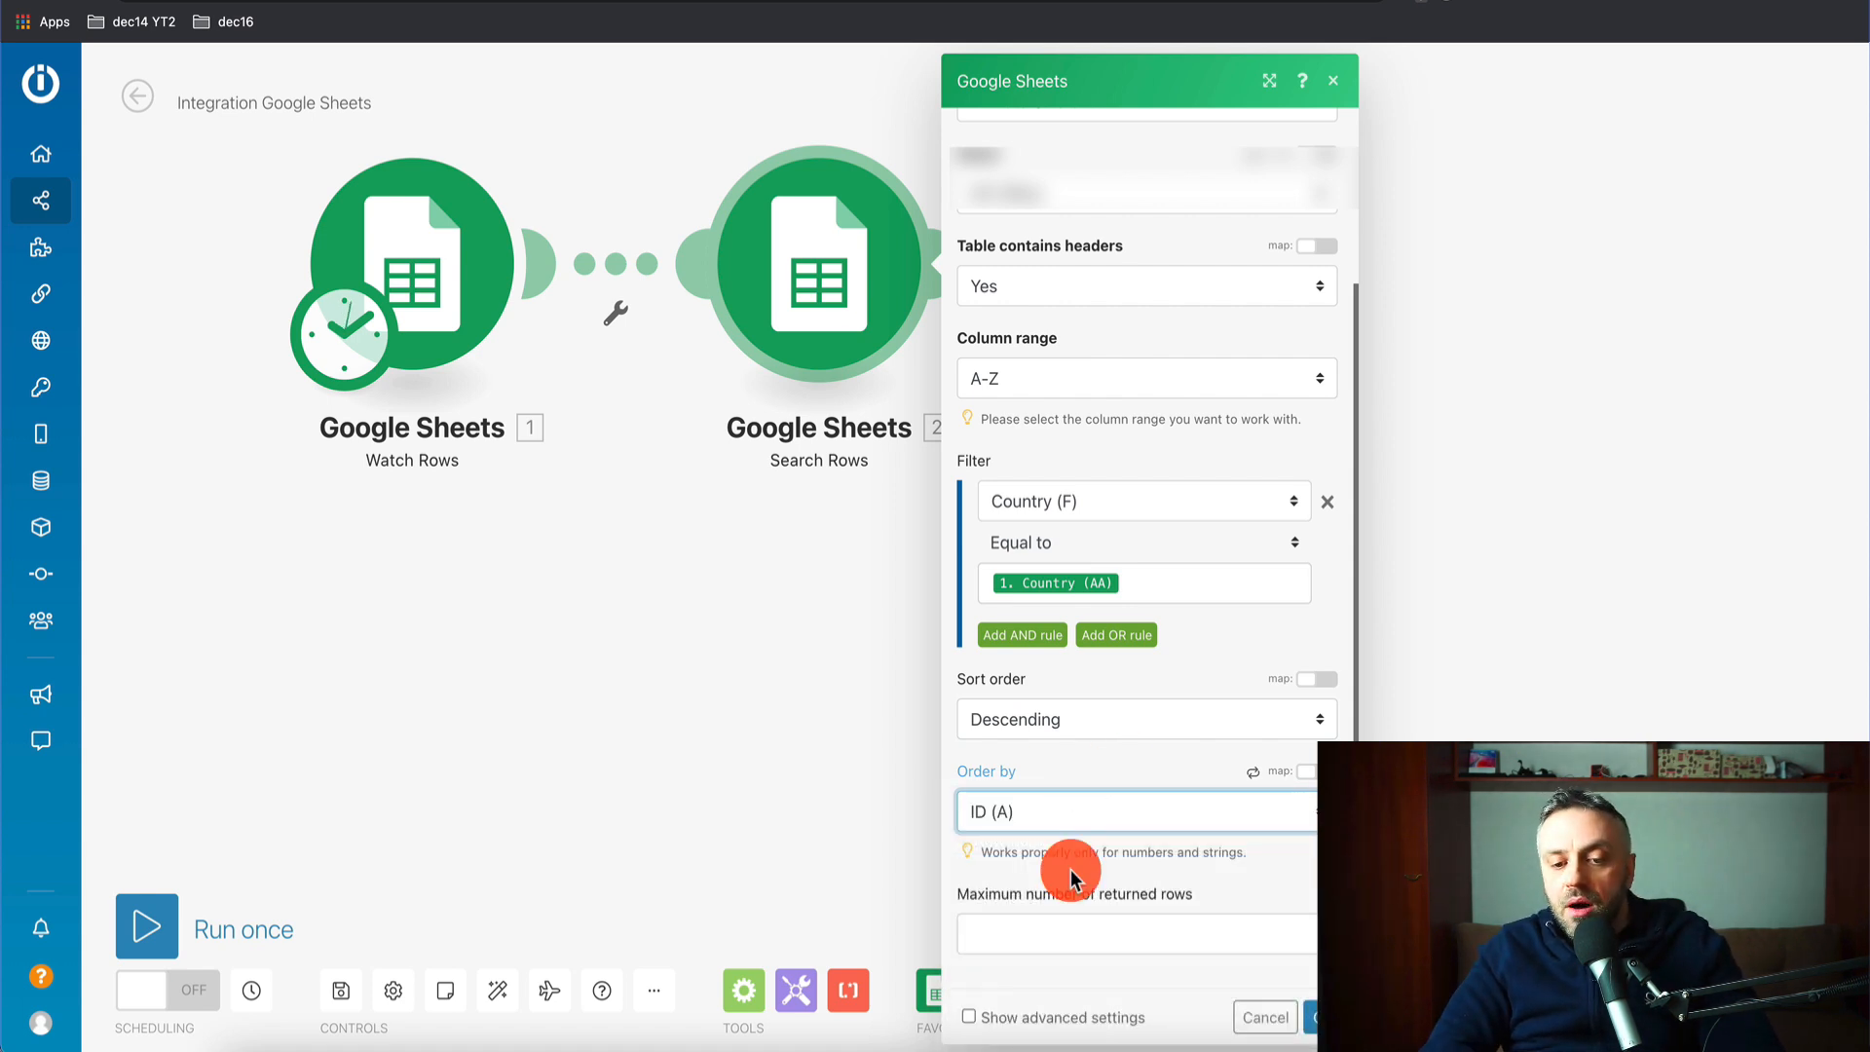
click(1092, 949)
text(1)
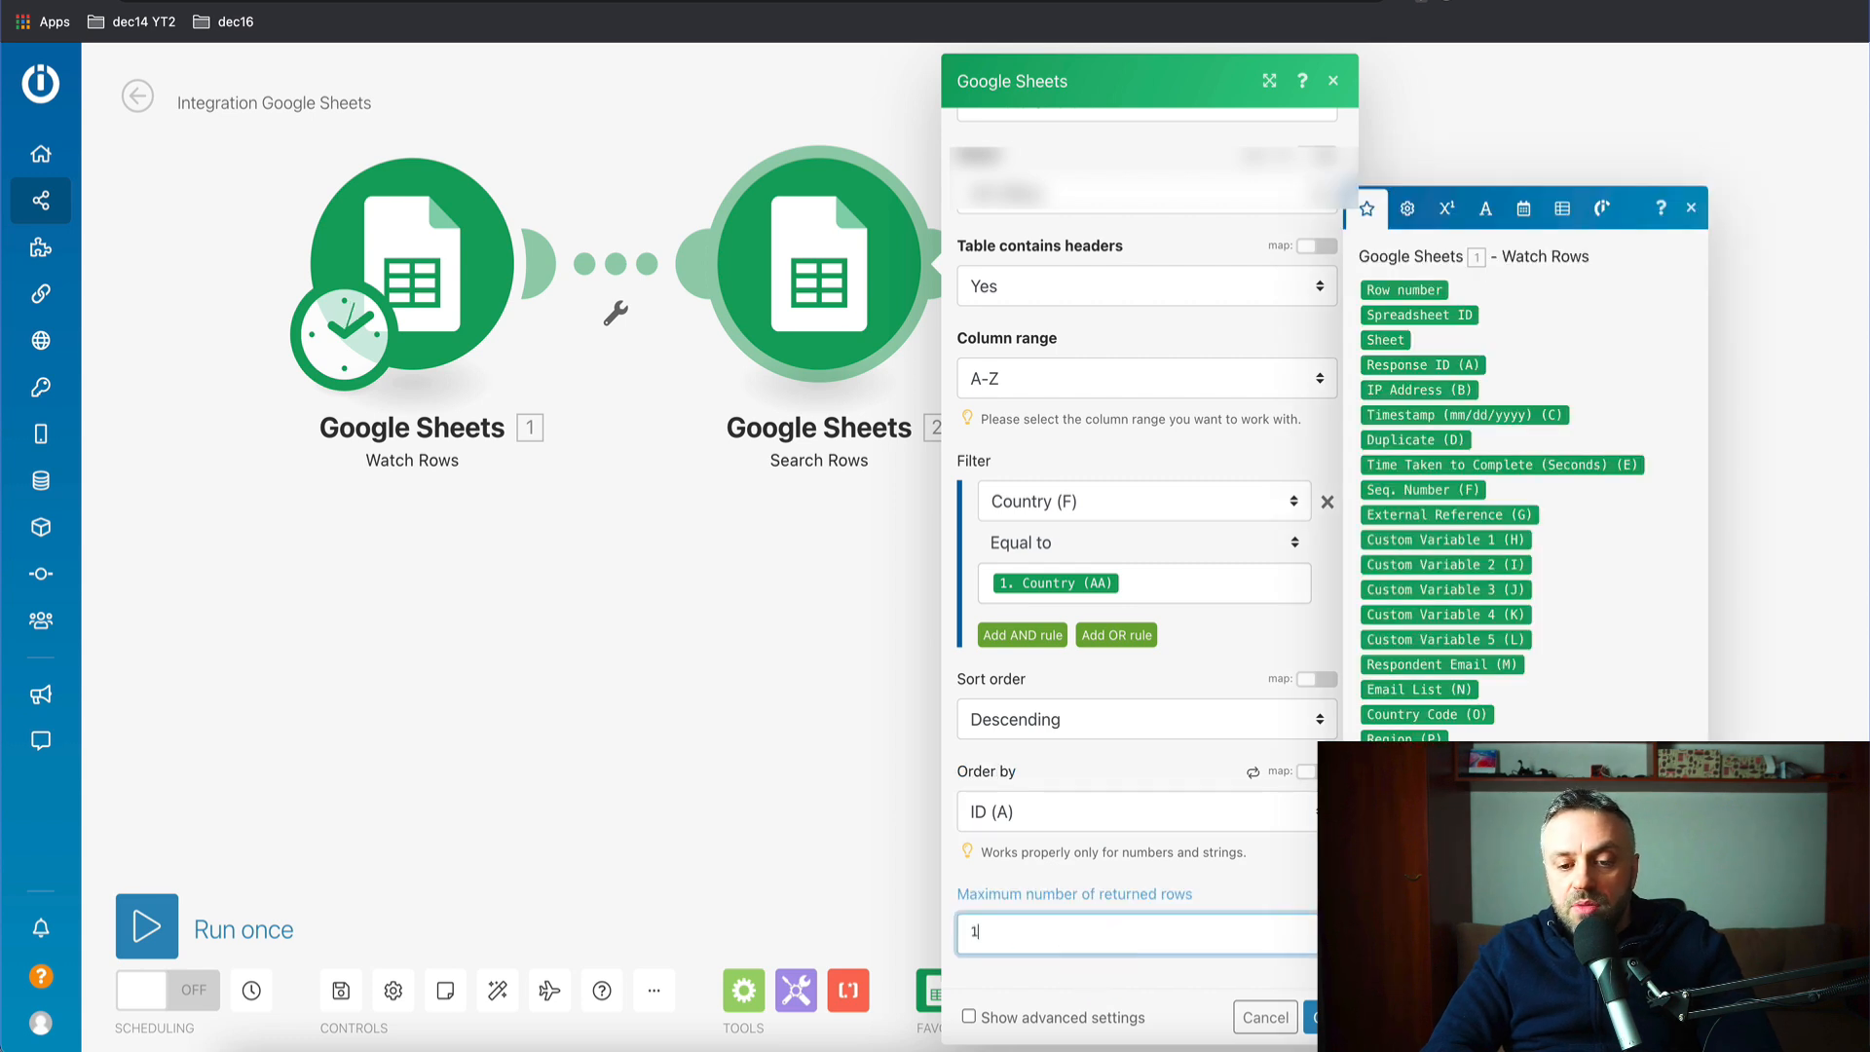
click(1272, 885)
click(1314, 1017)
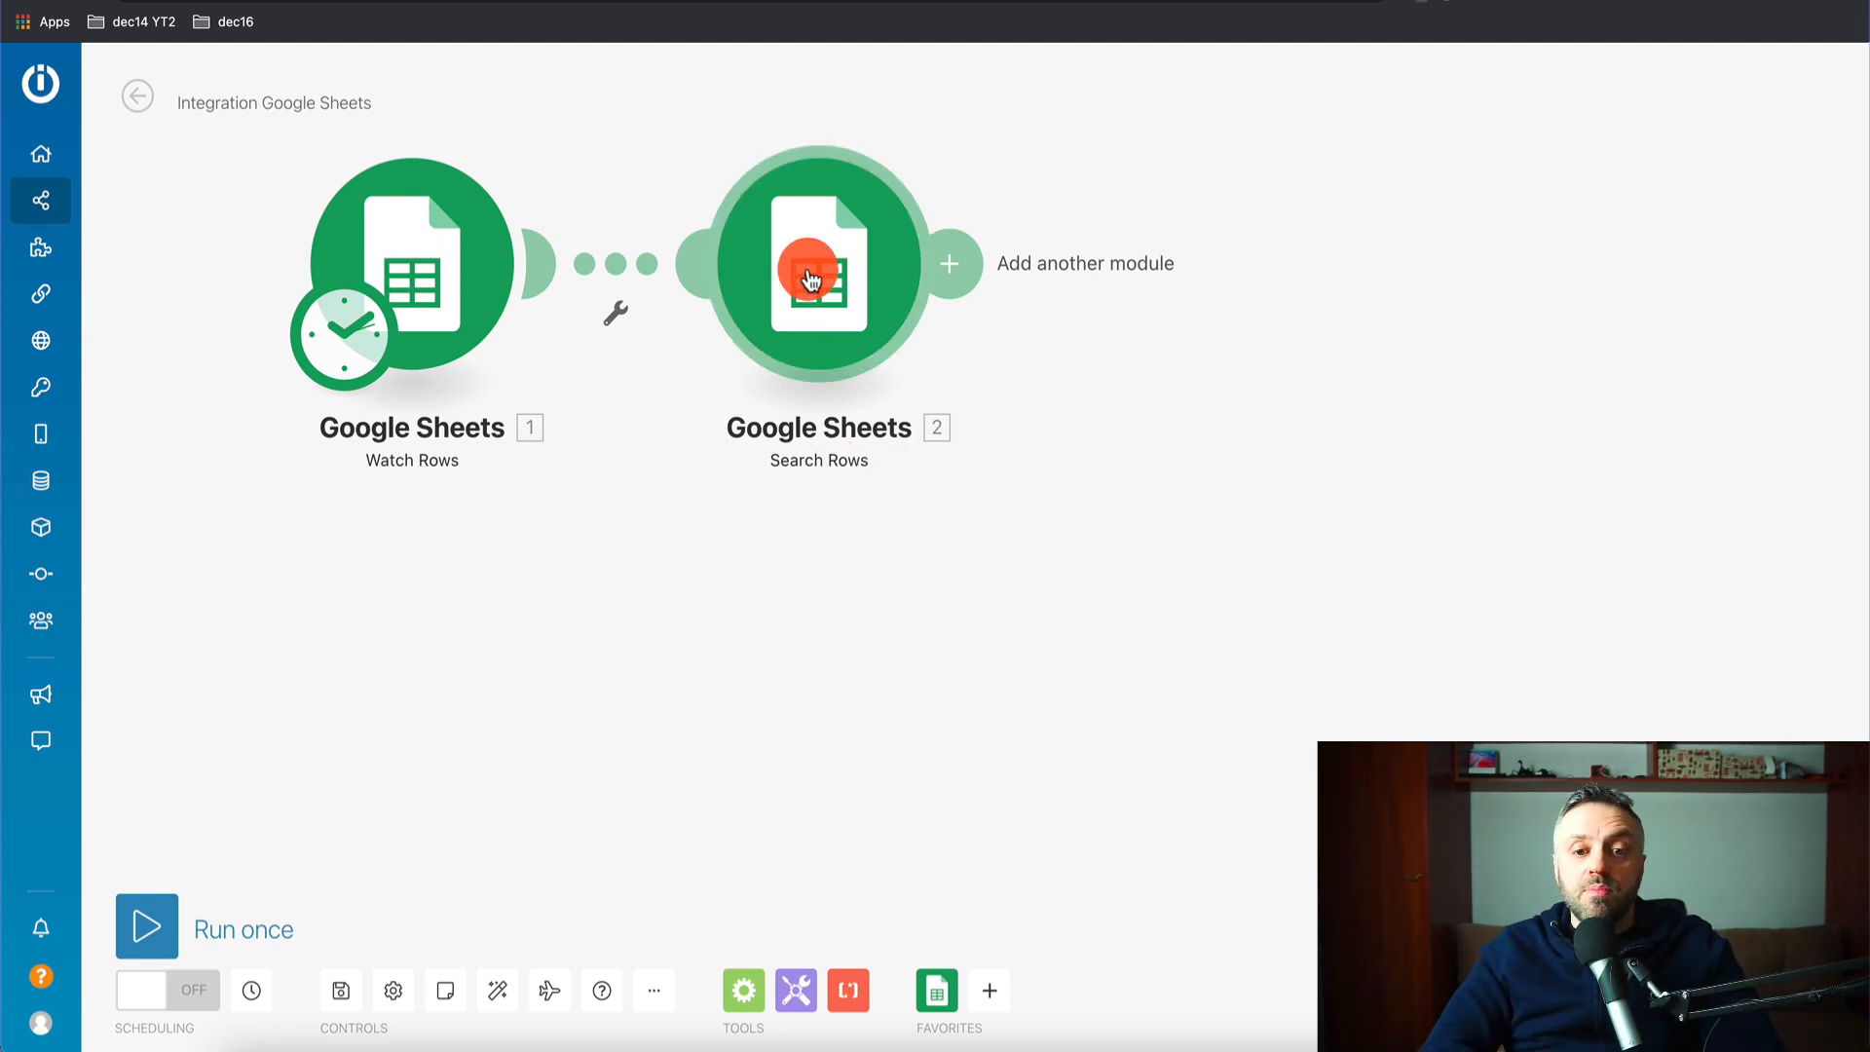
- Add an Email module with the Send me an Email action after Search Rows
click(948, 265)
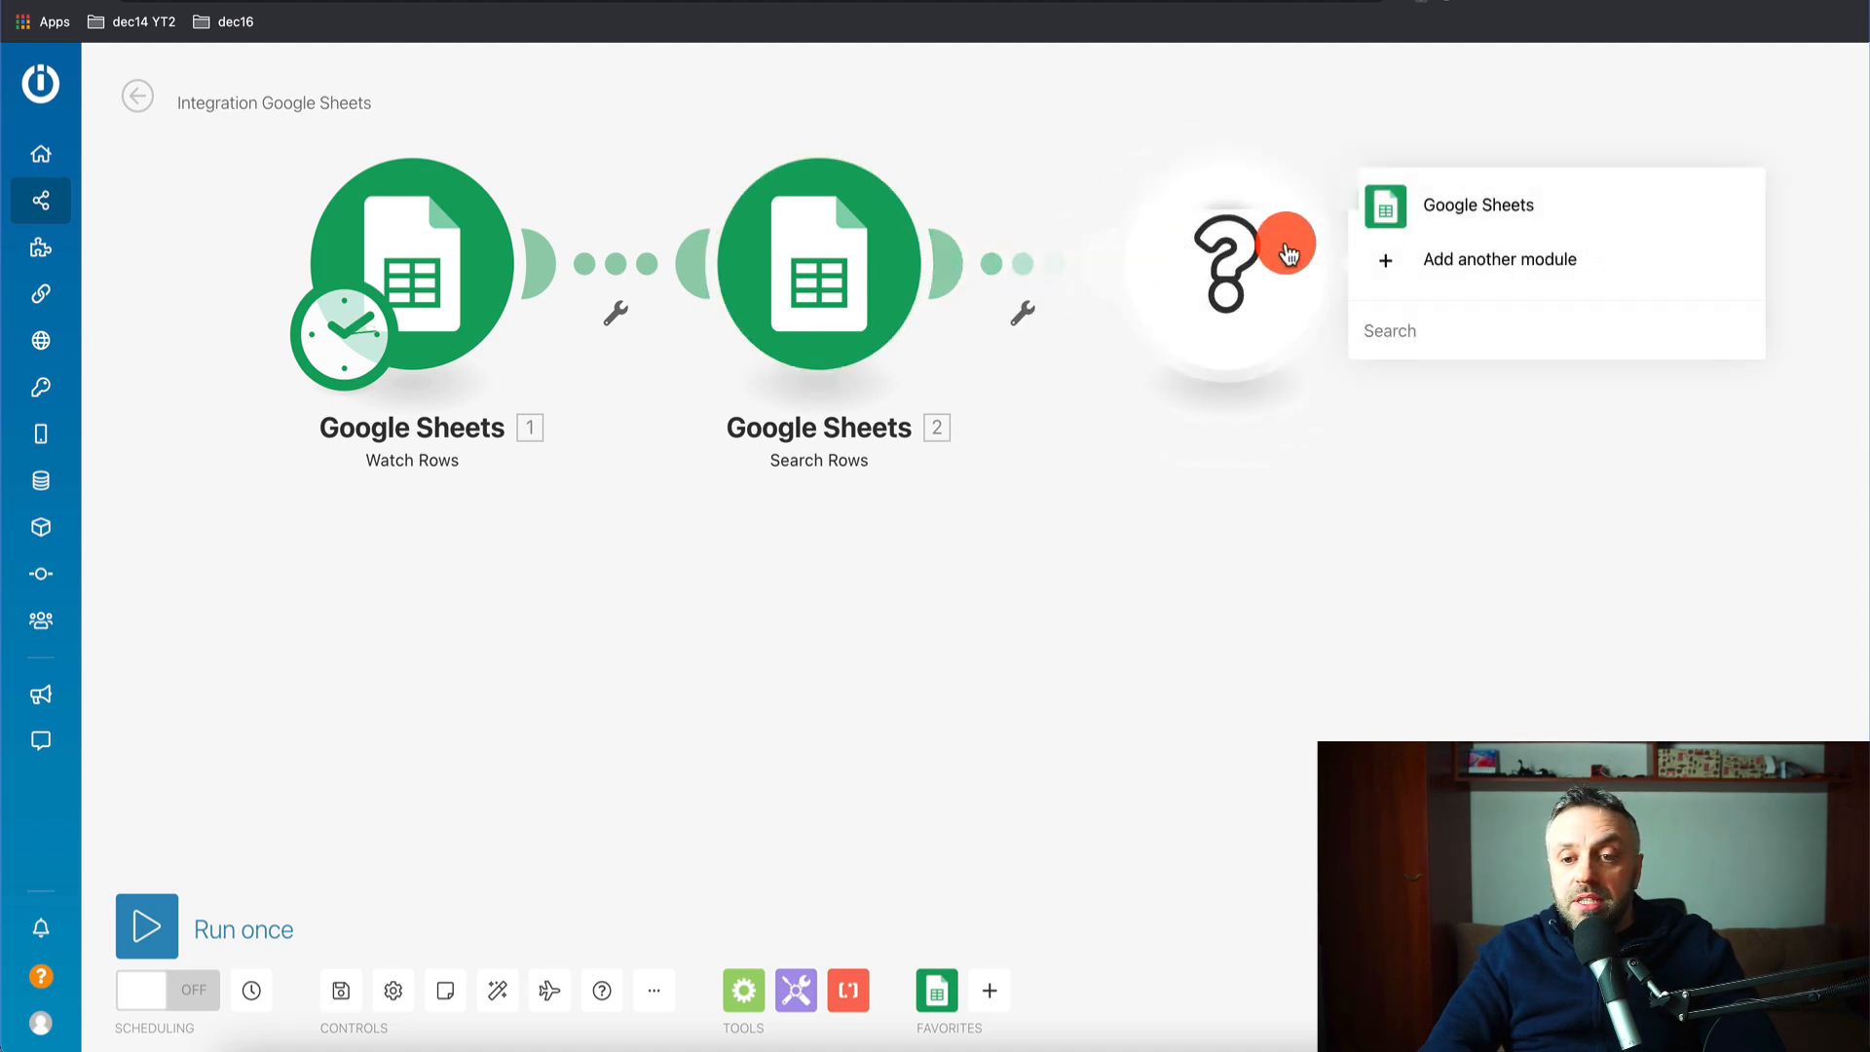
click(1445, 336)
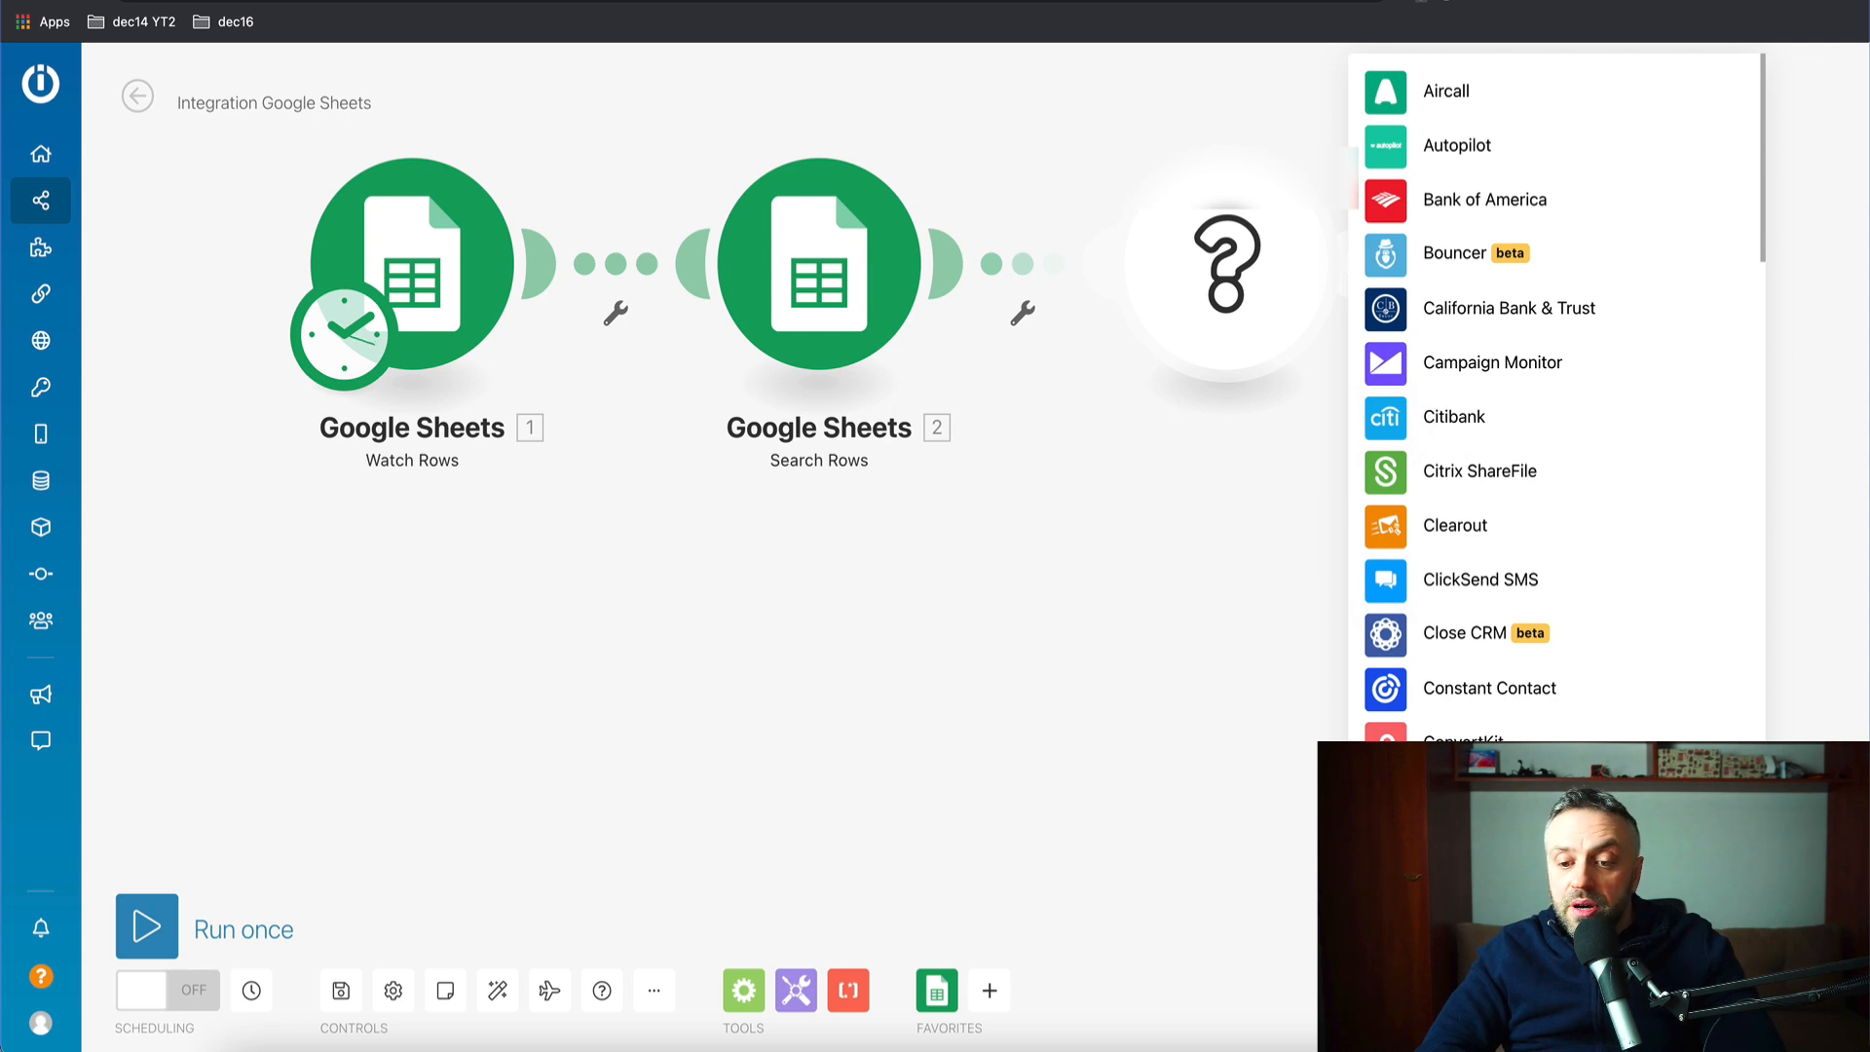
click(1471, 877)
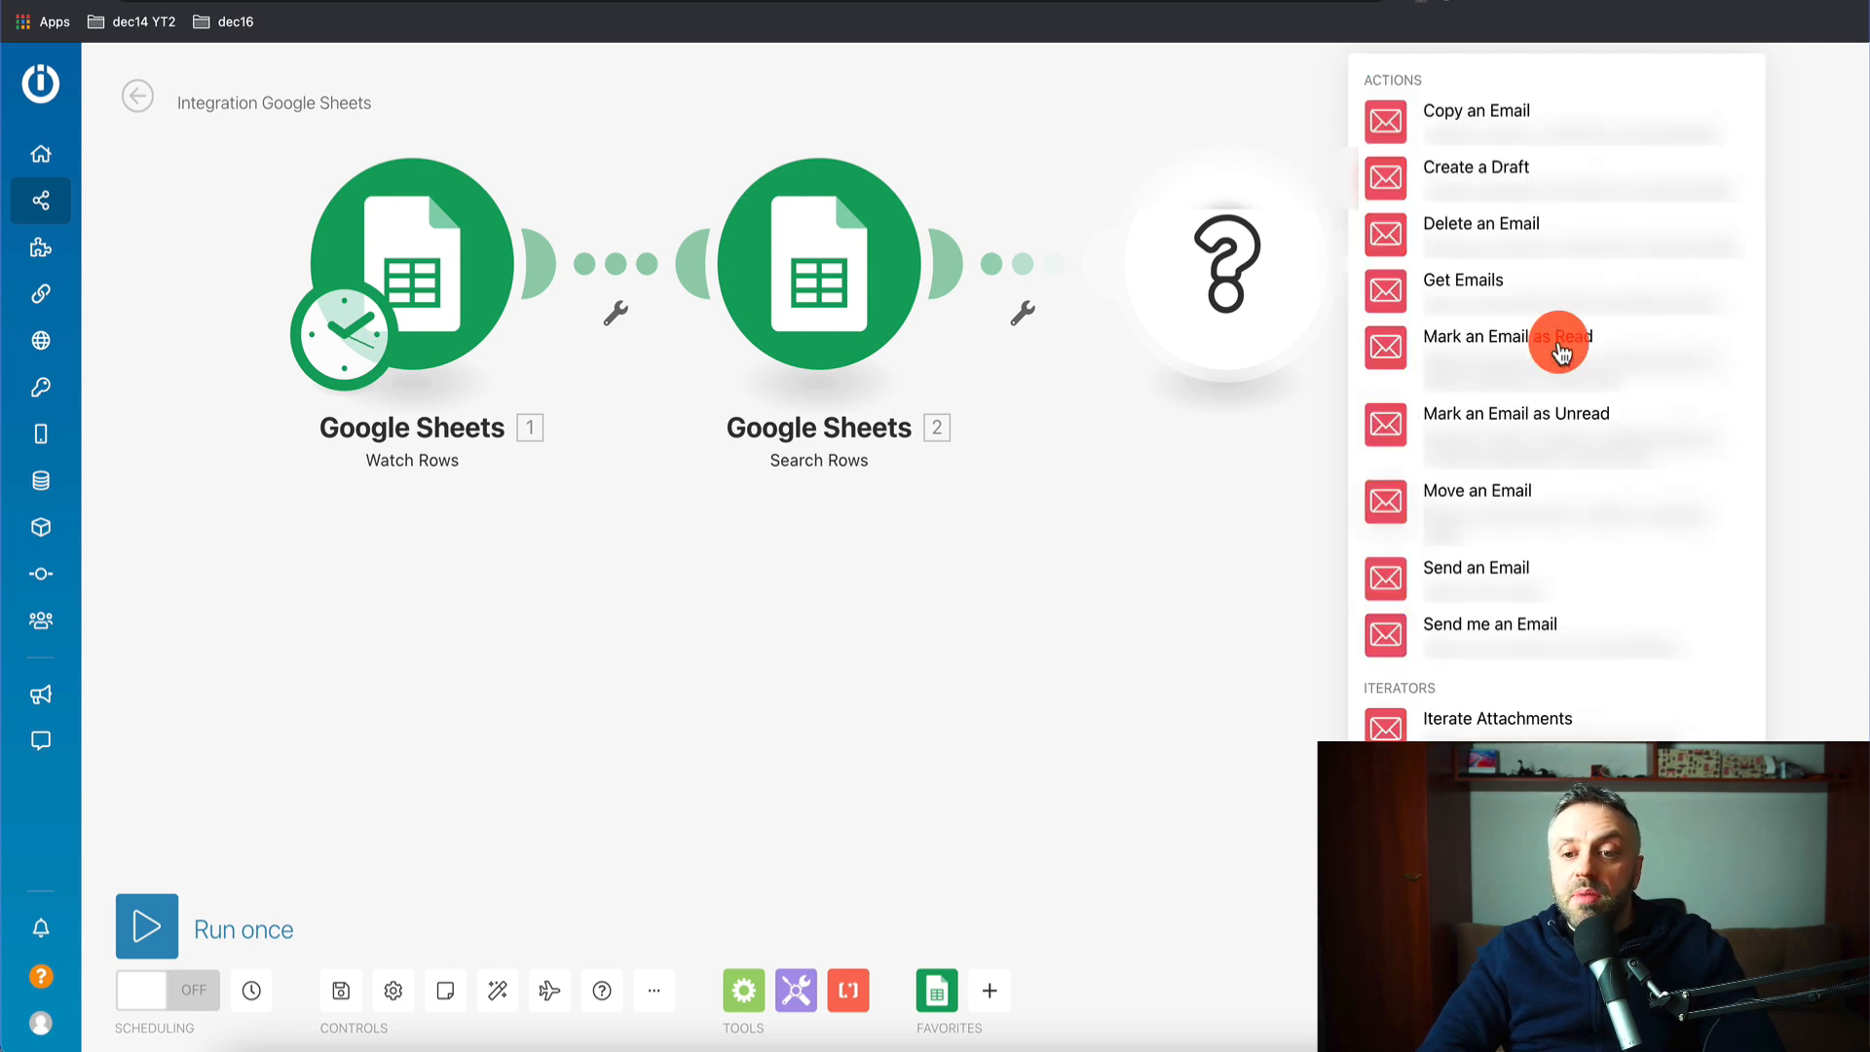
click(1381, 647)
- Enter subject 'Hey, here's your offer for today' and begin content 'Hey, check out this offer:'
click(1481, 211)
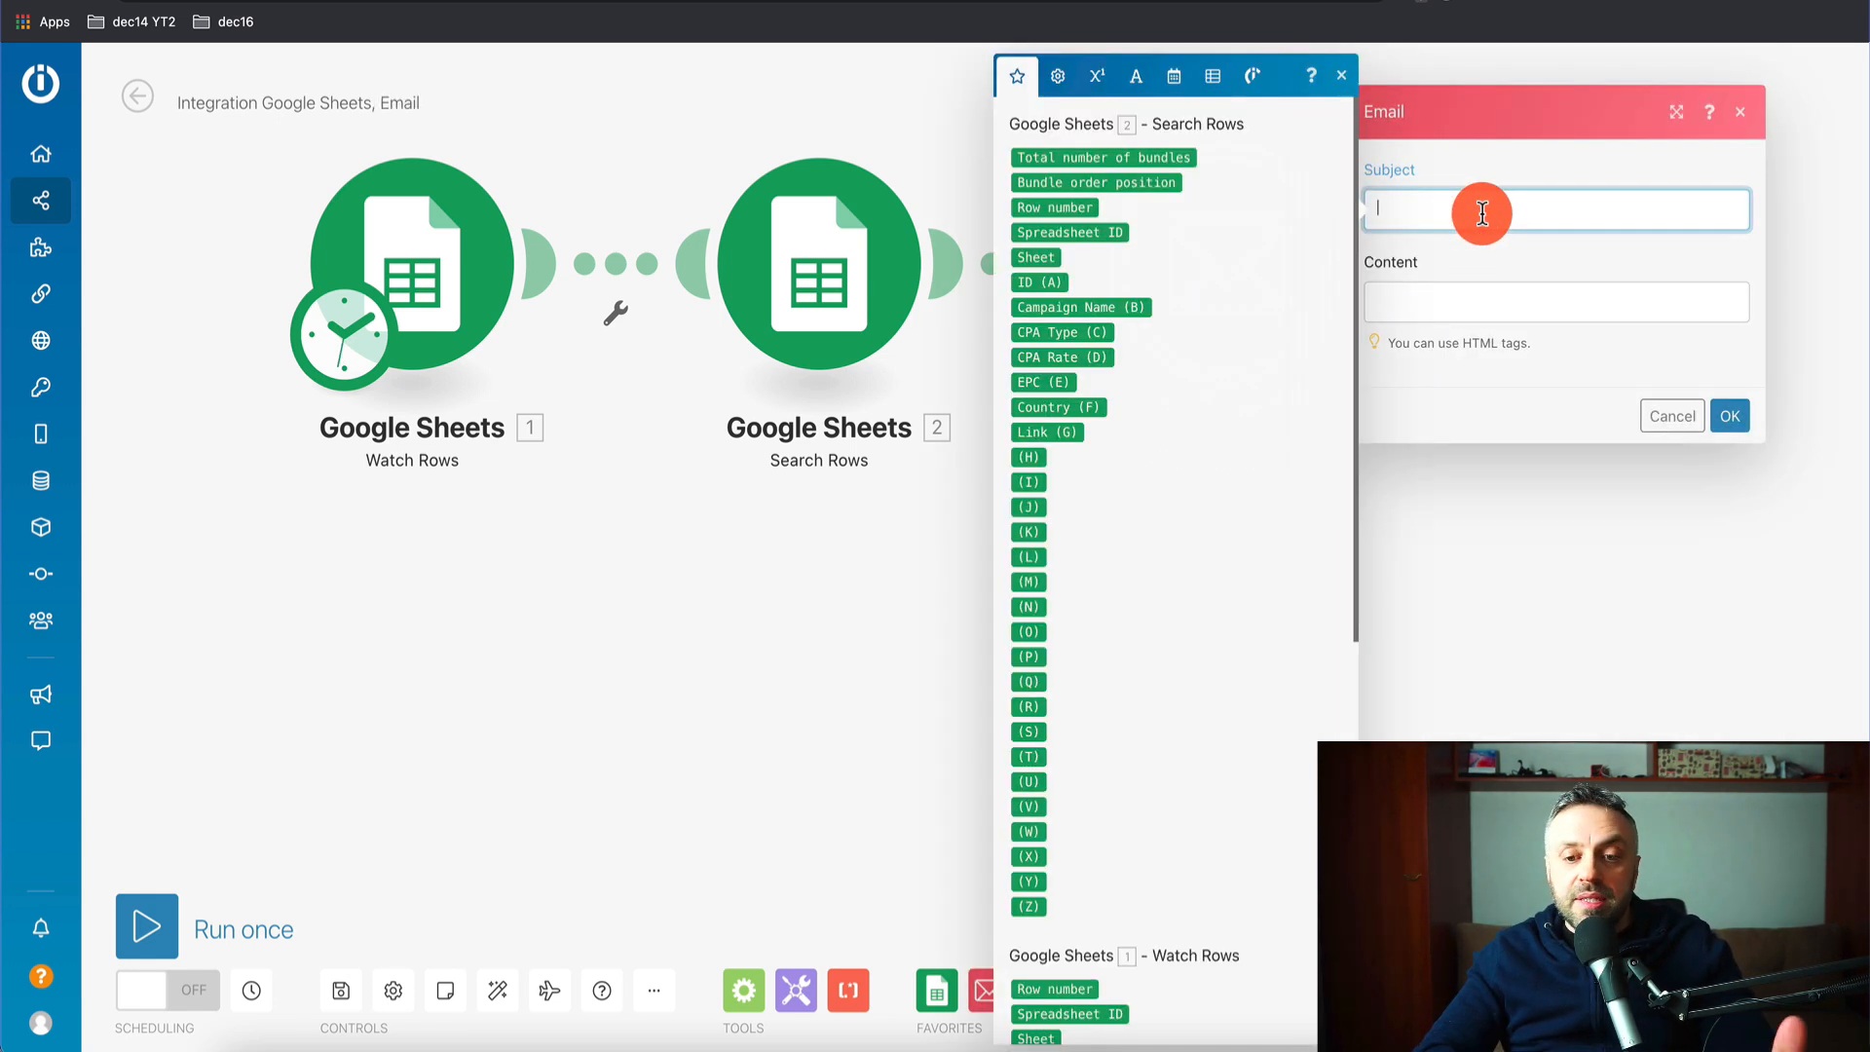
text(Hey, here's your offer for tod)
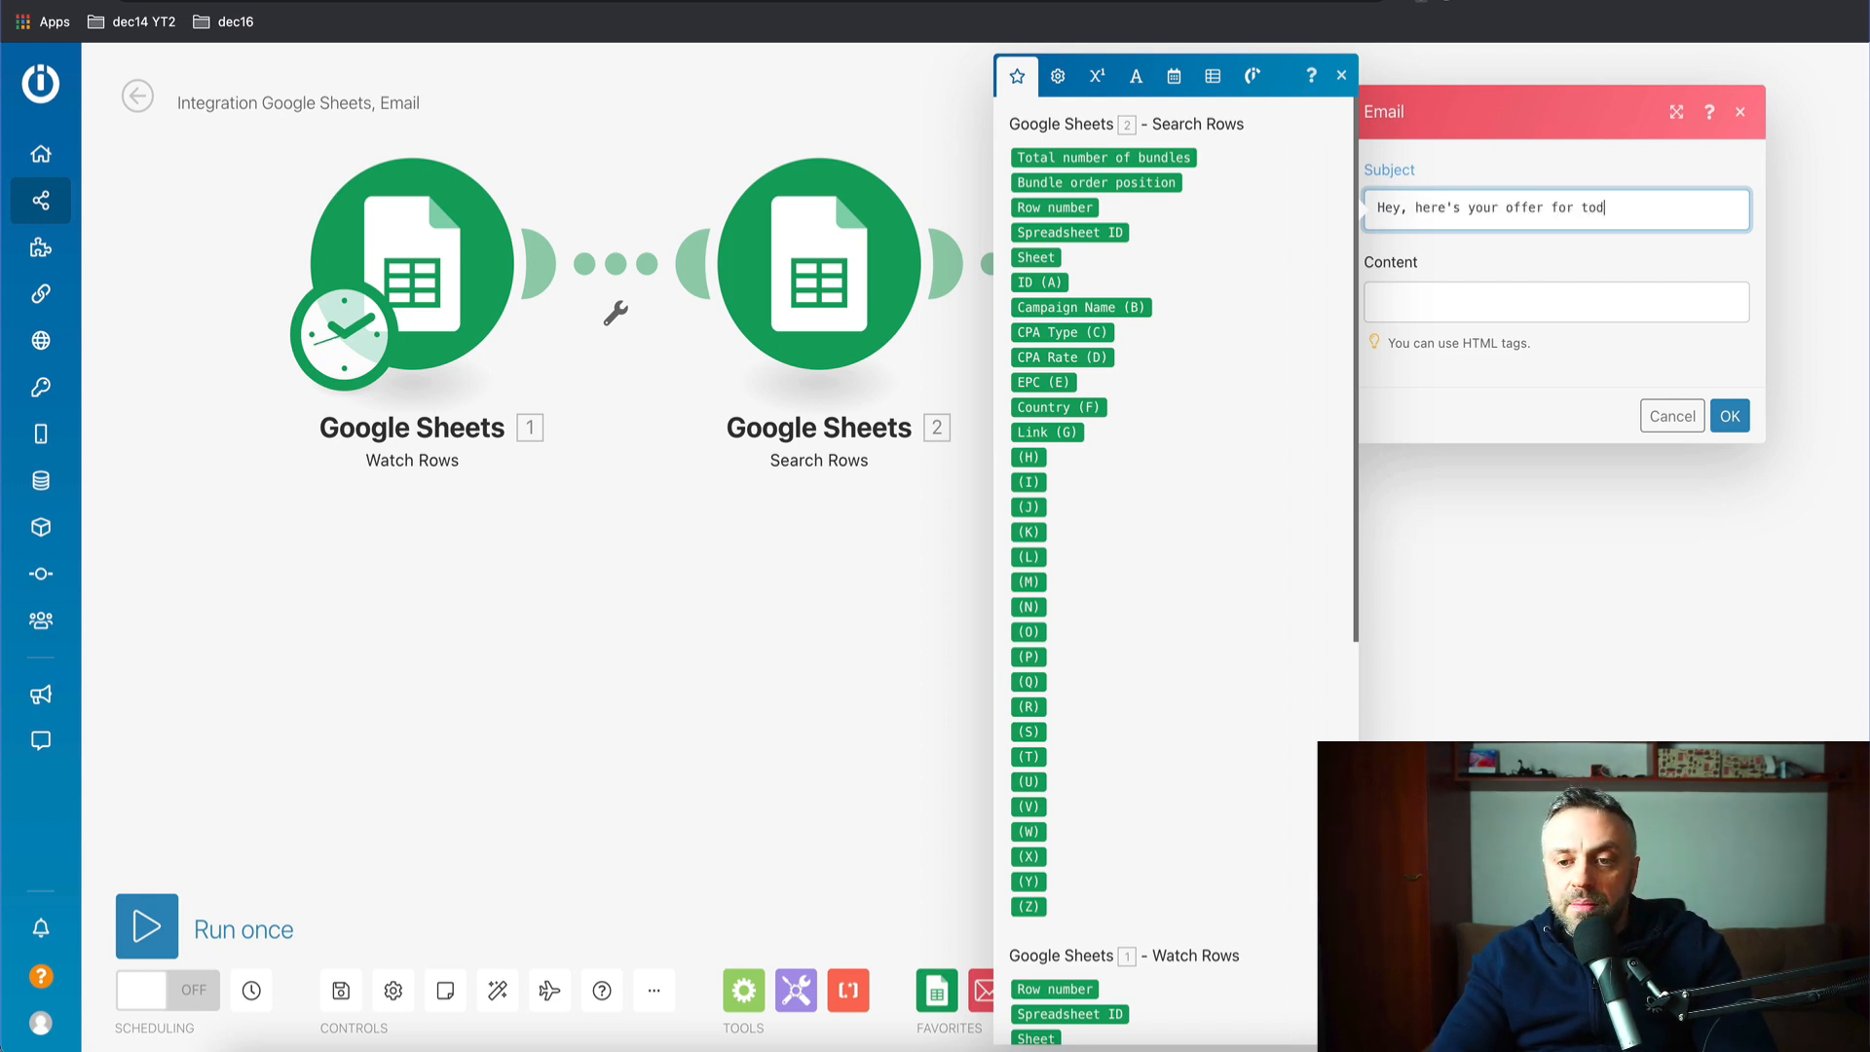
click(1528, 314)
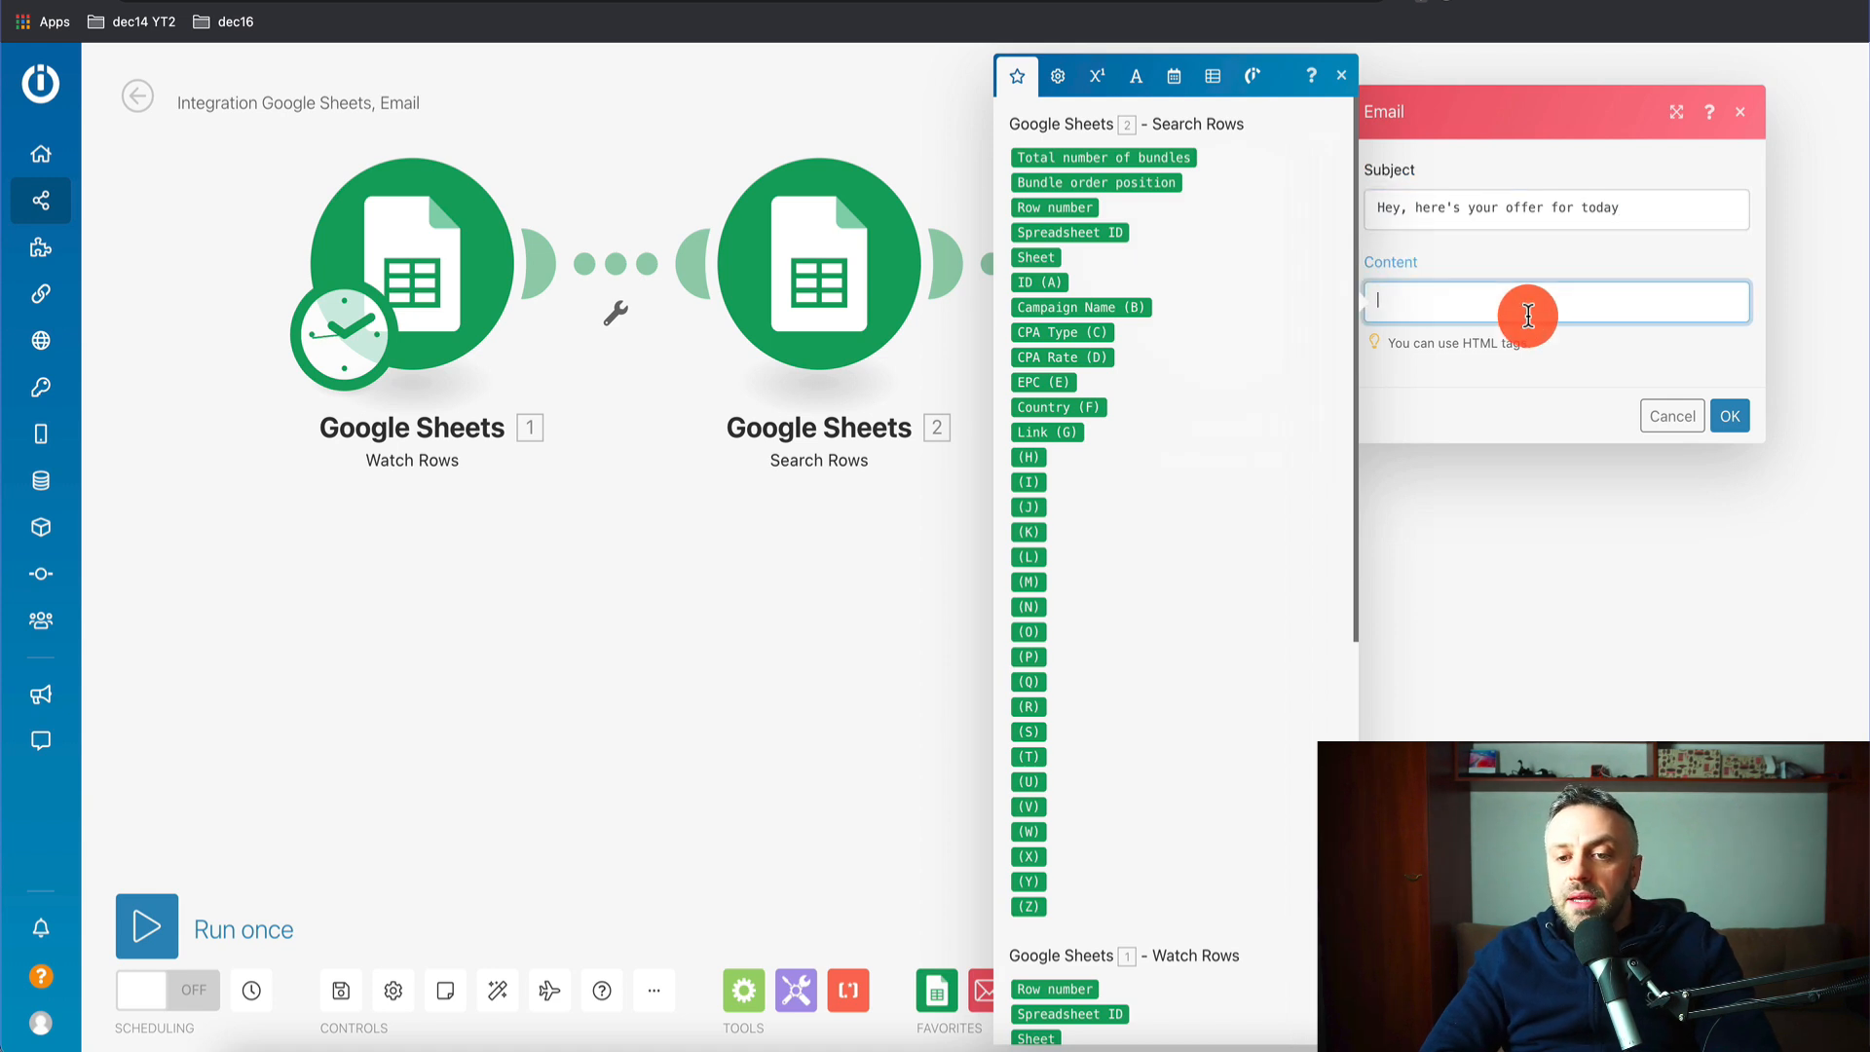
text(Hey, check out this offer:)
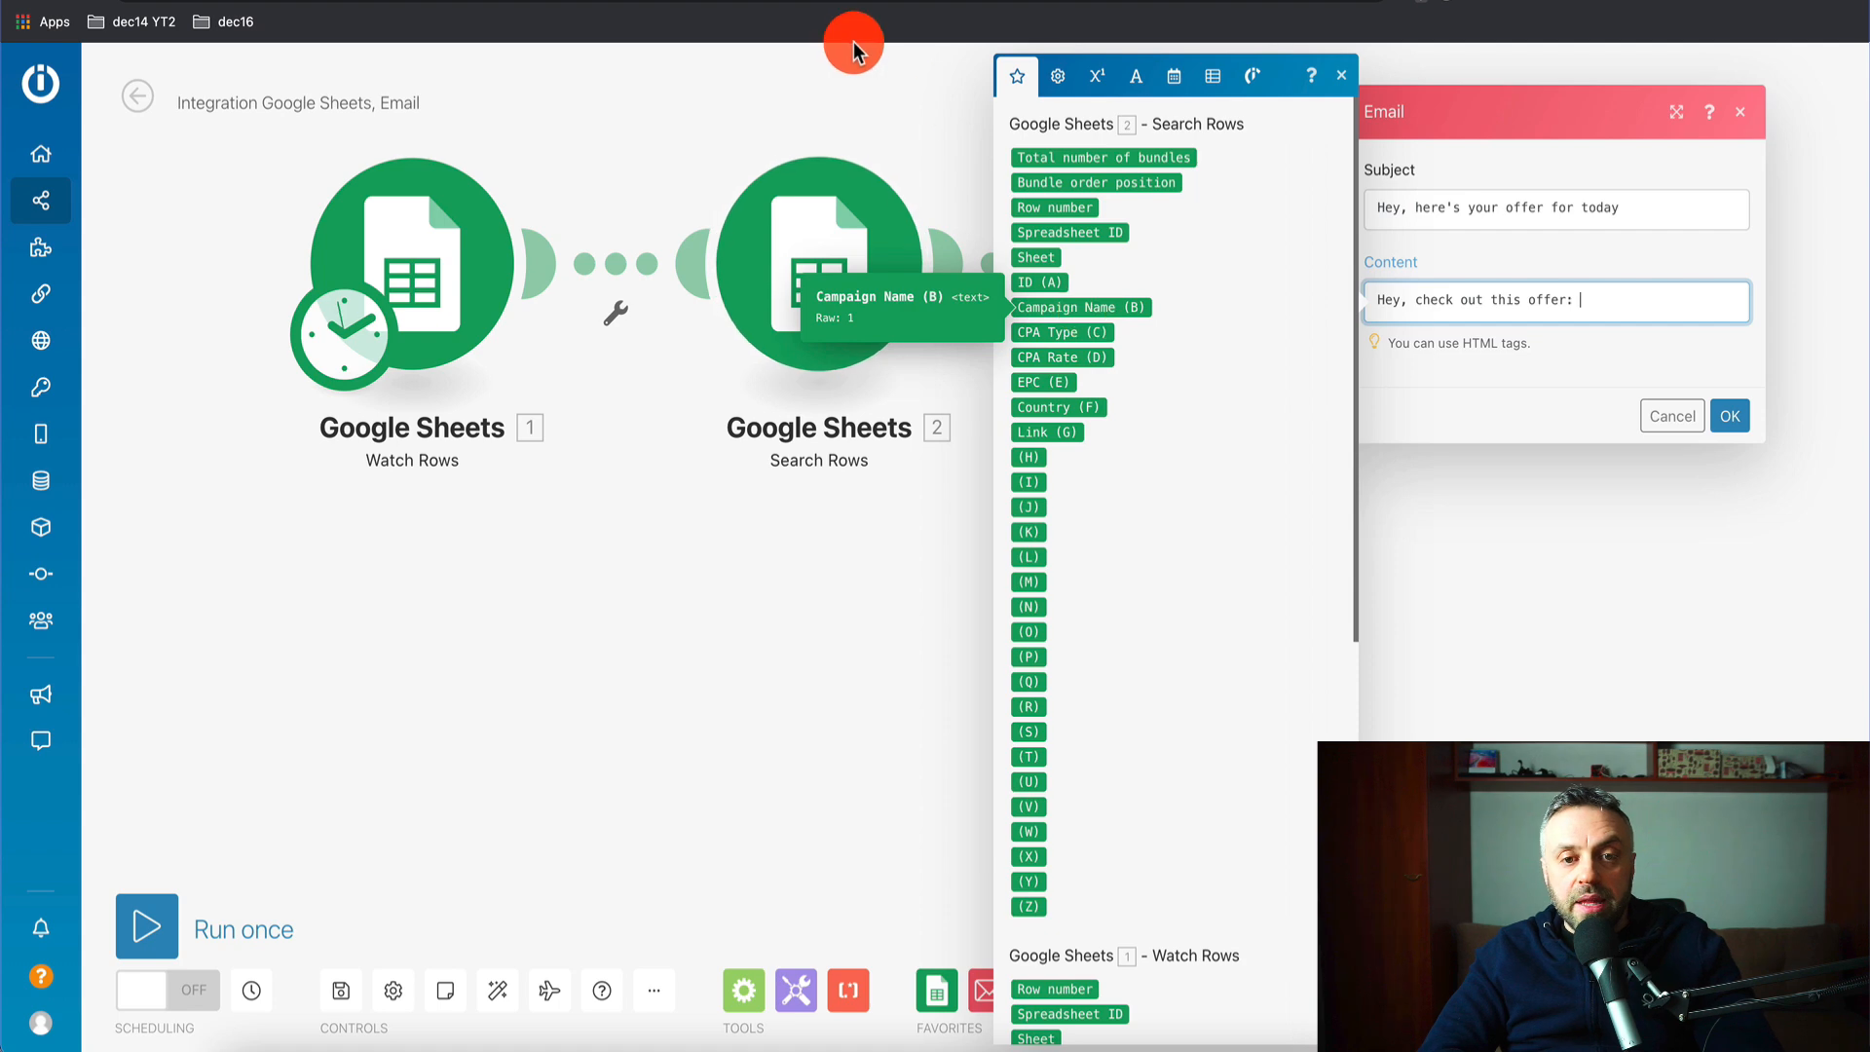
click(546, 2)
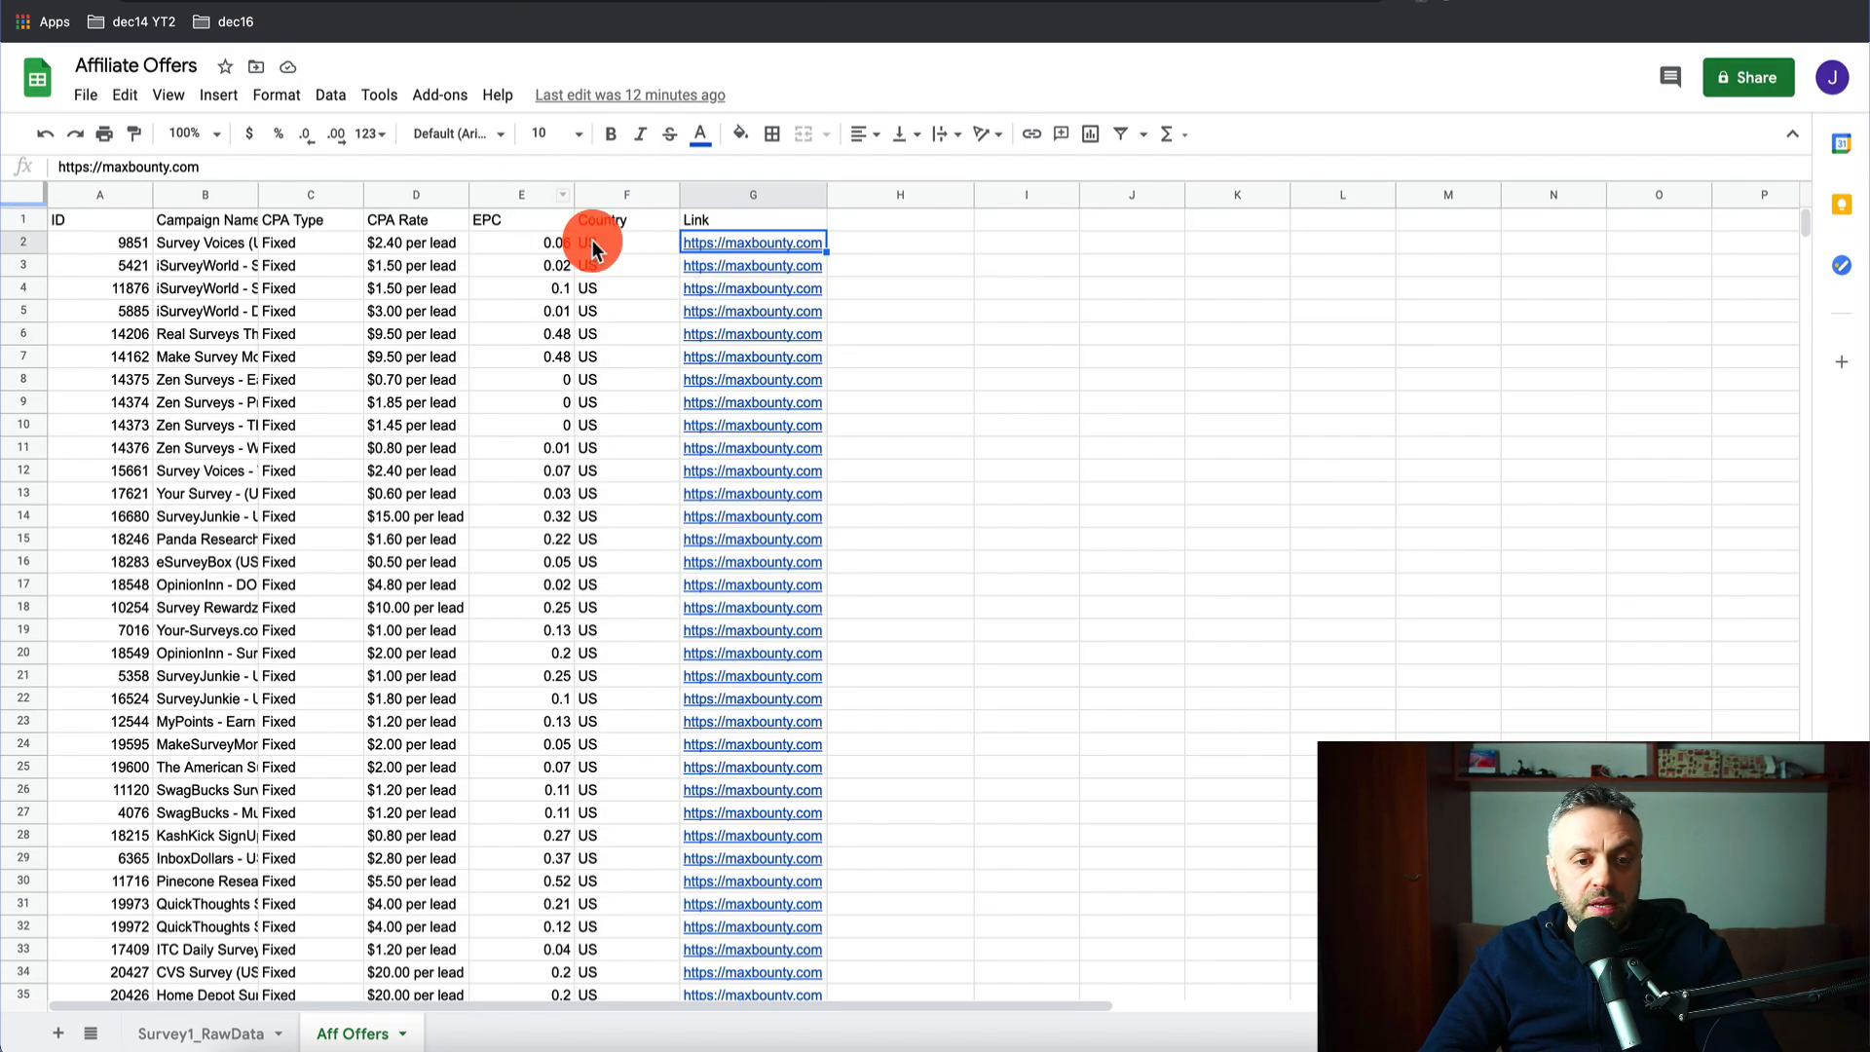
- Resize column B and shorten the B2 campaign name to 'Survey Voices'
double_click(257, 193)
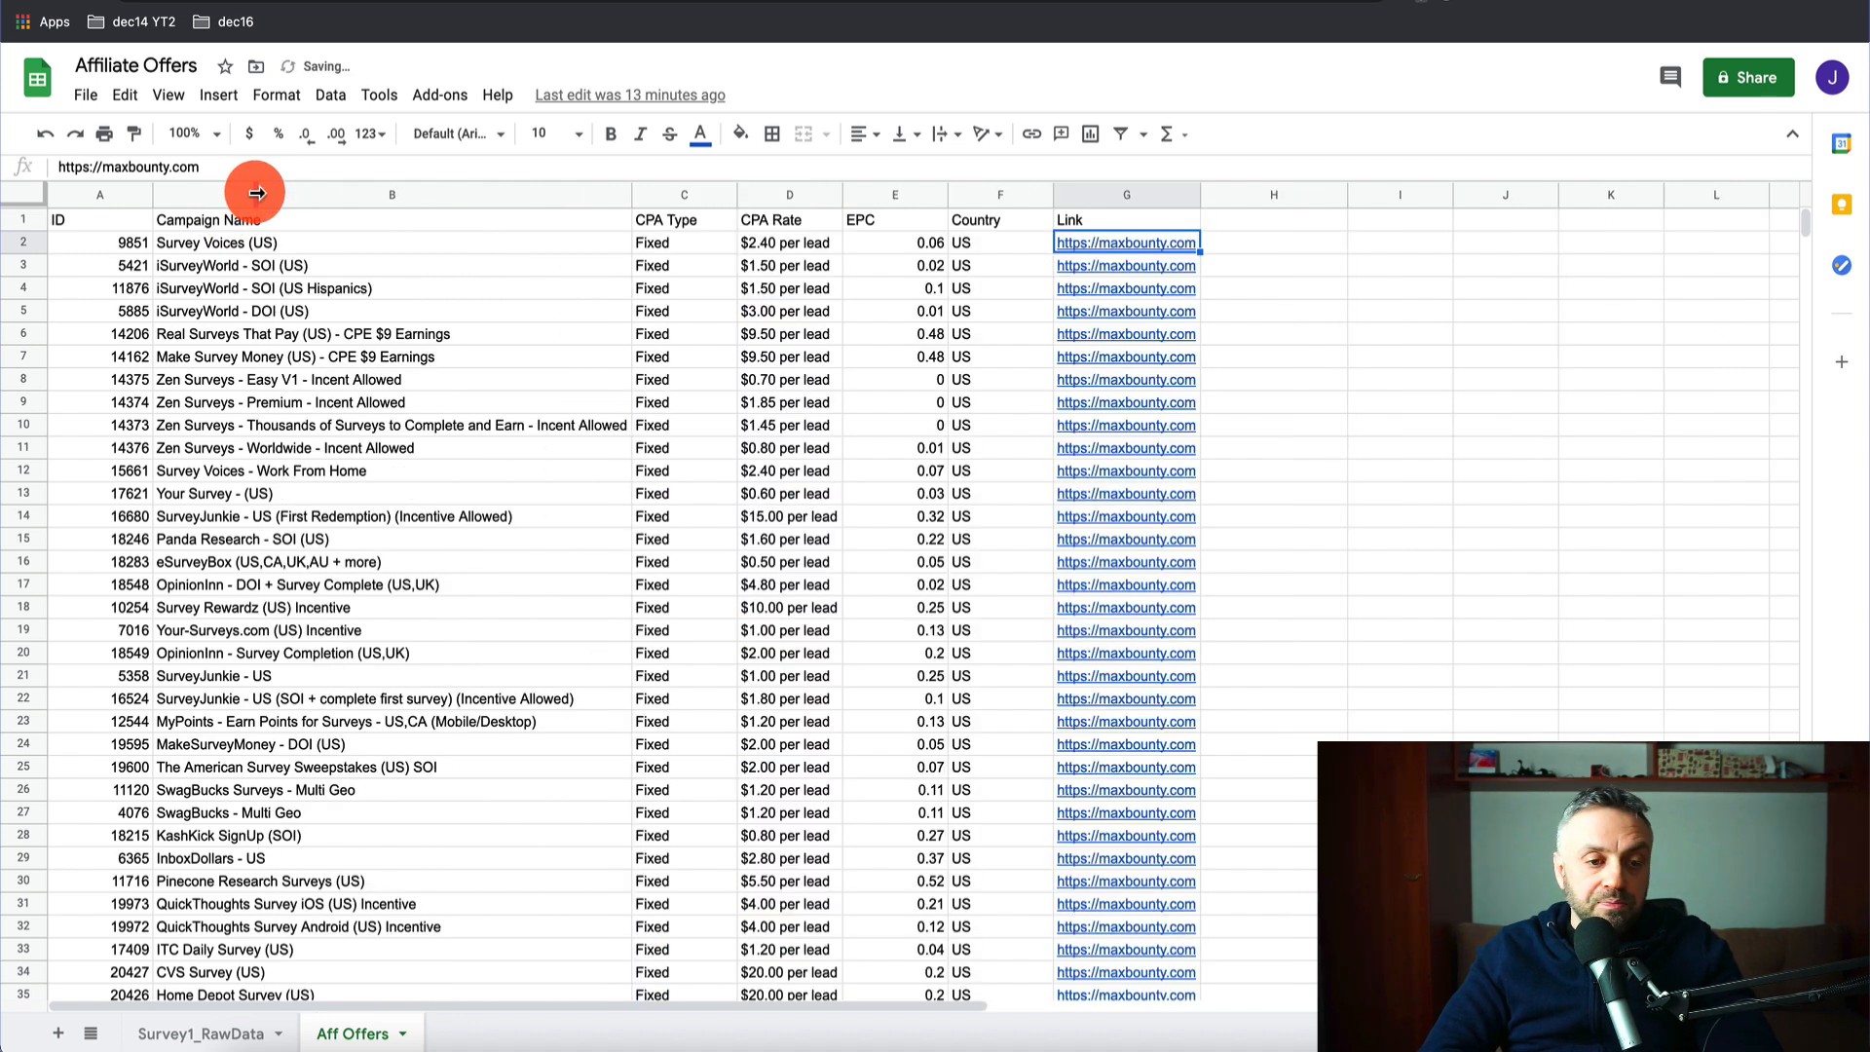
drag(628, 192, 449, 190)
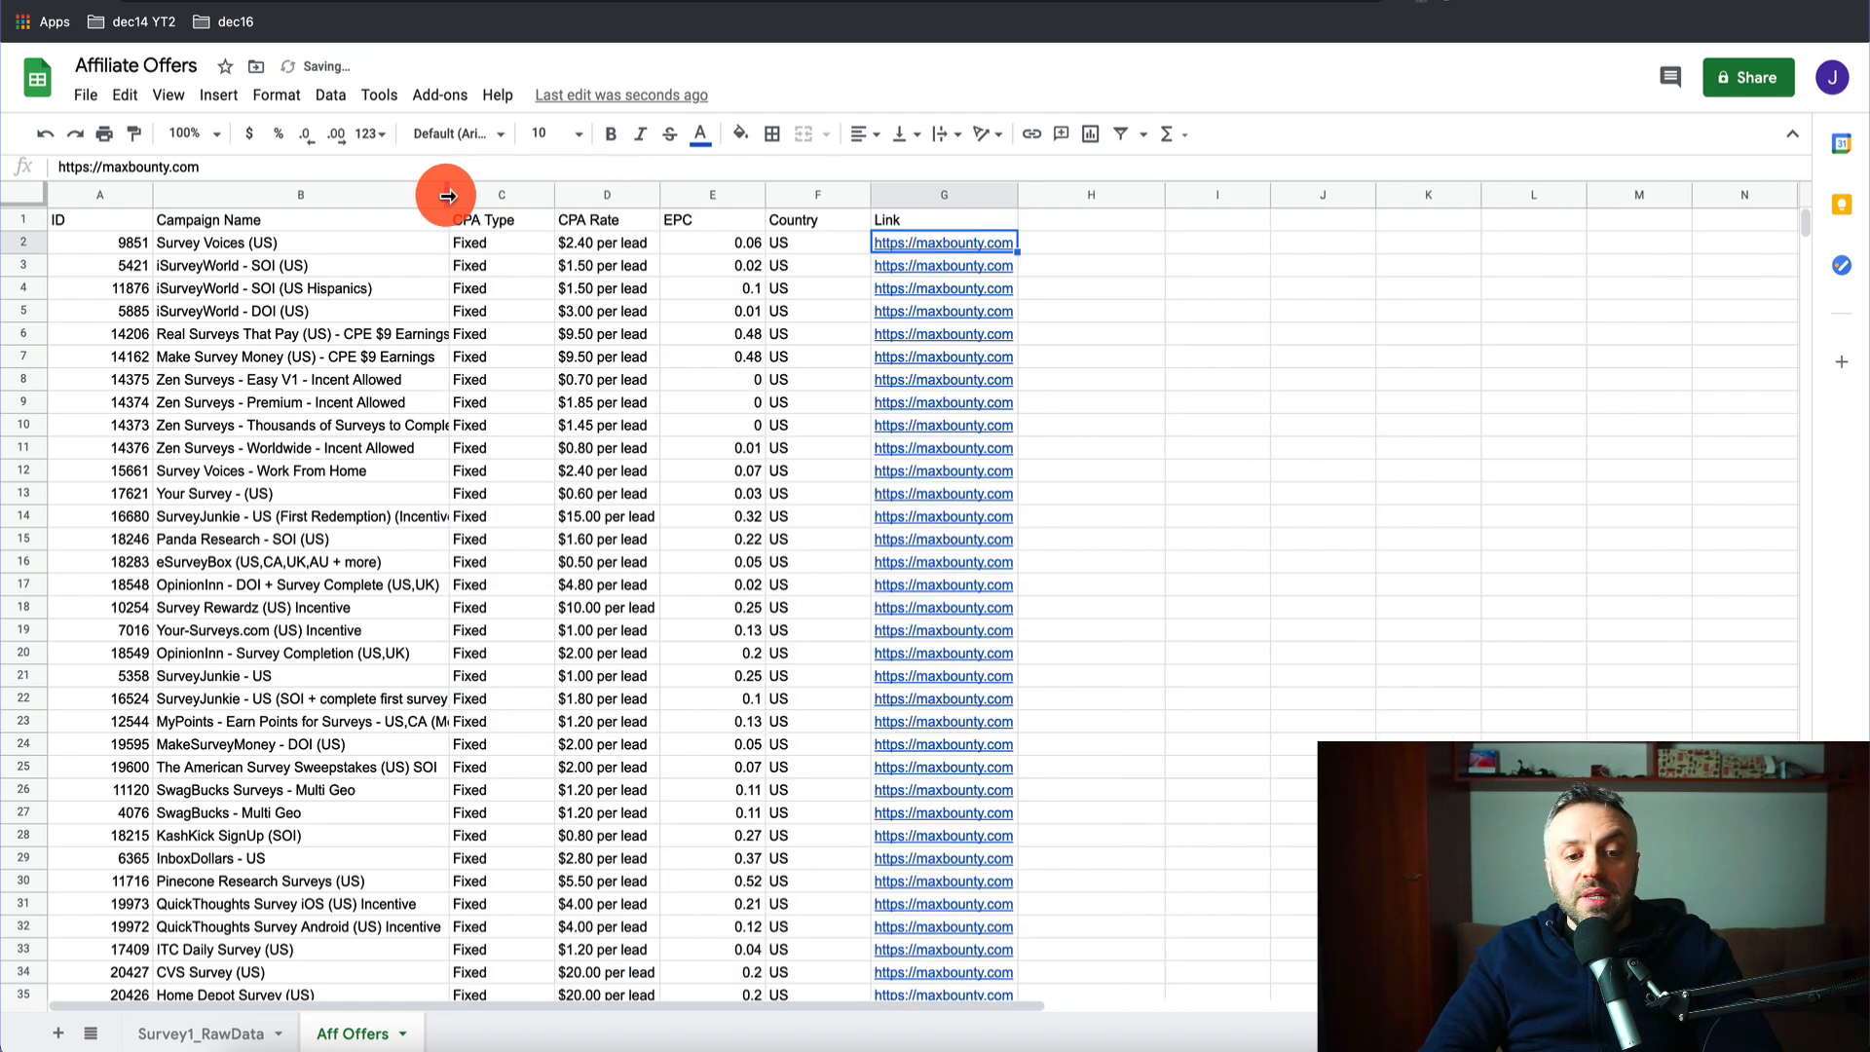
click(276, 246)
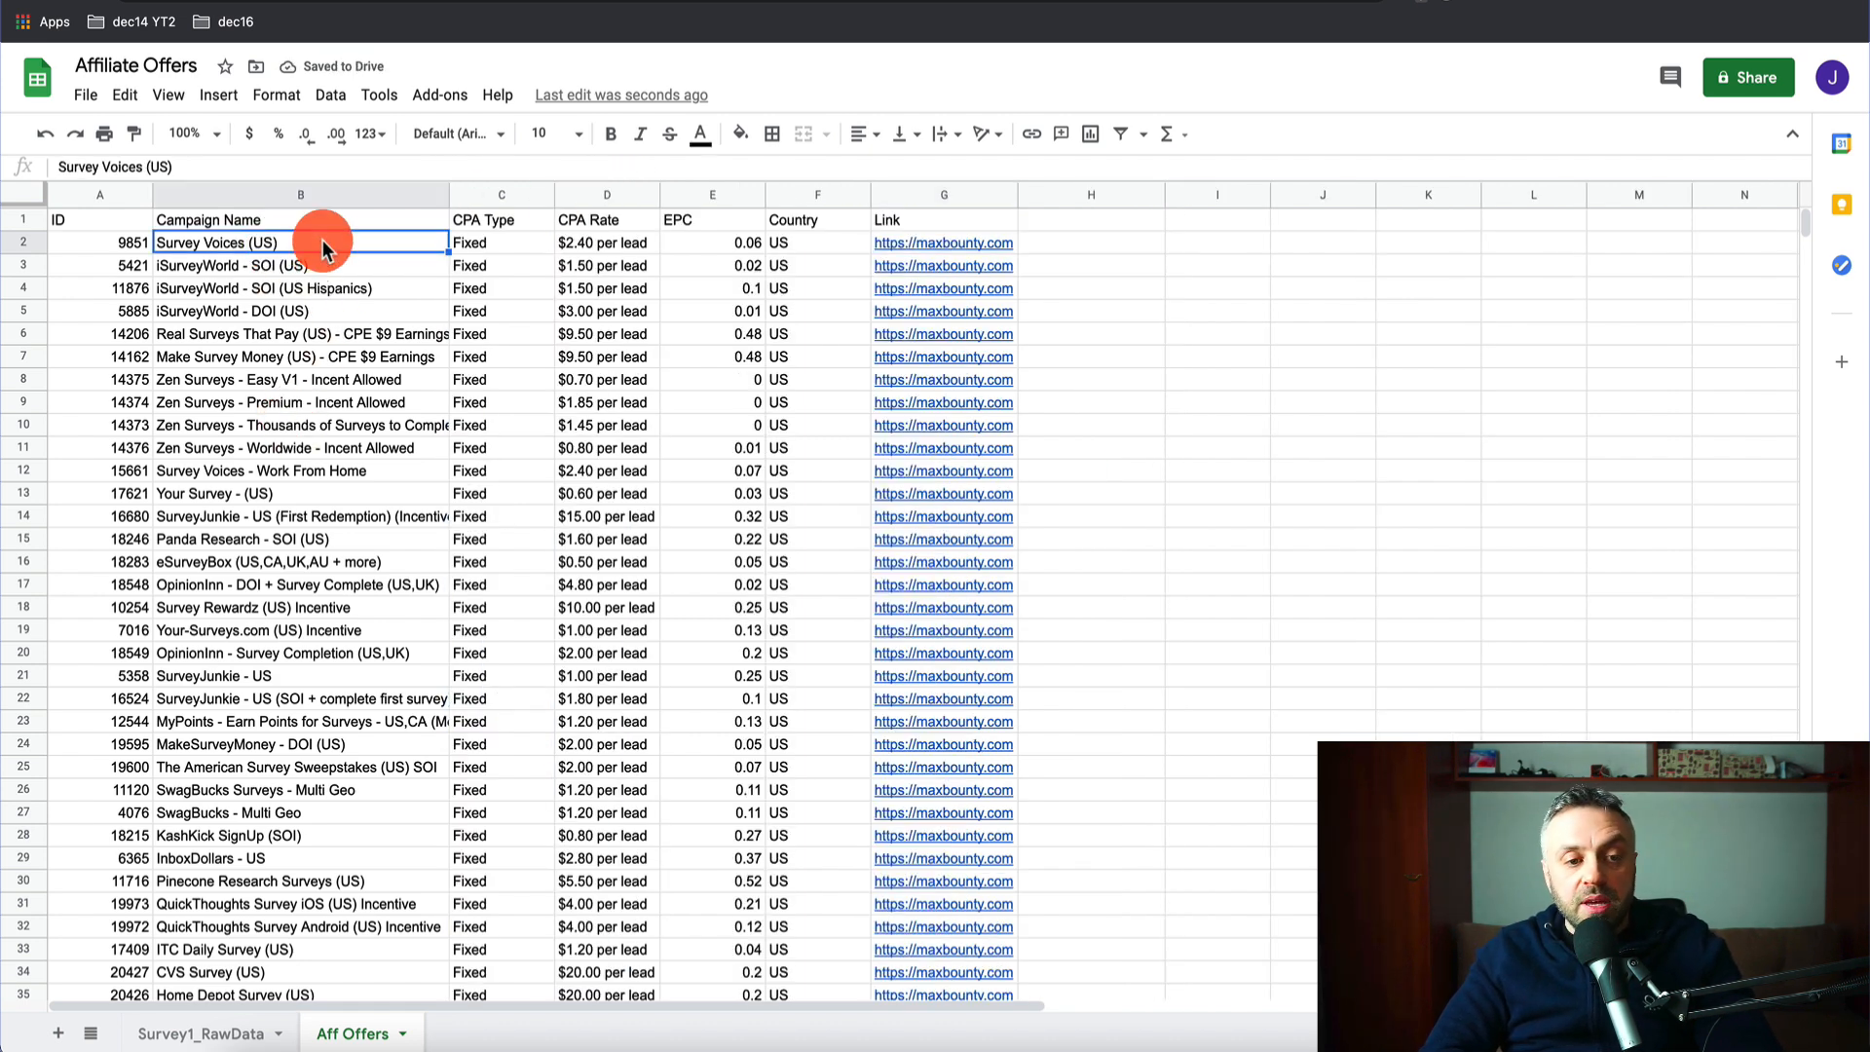
double_click(322, 247)
key(BackSpace)
key(BackSpace)
key(BackSpace)
key(Return)
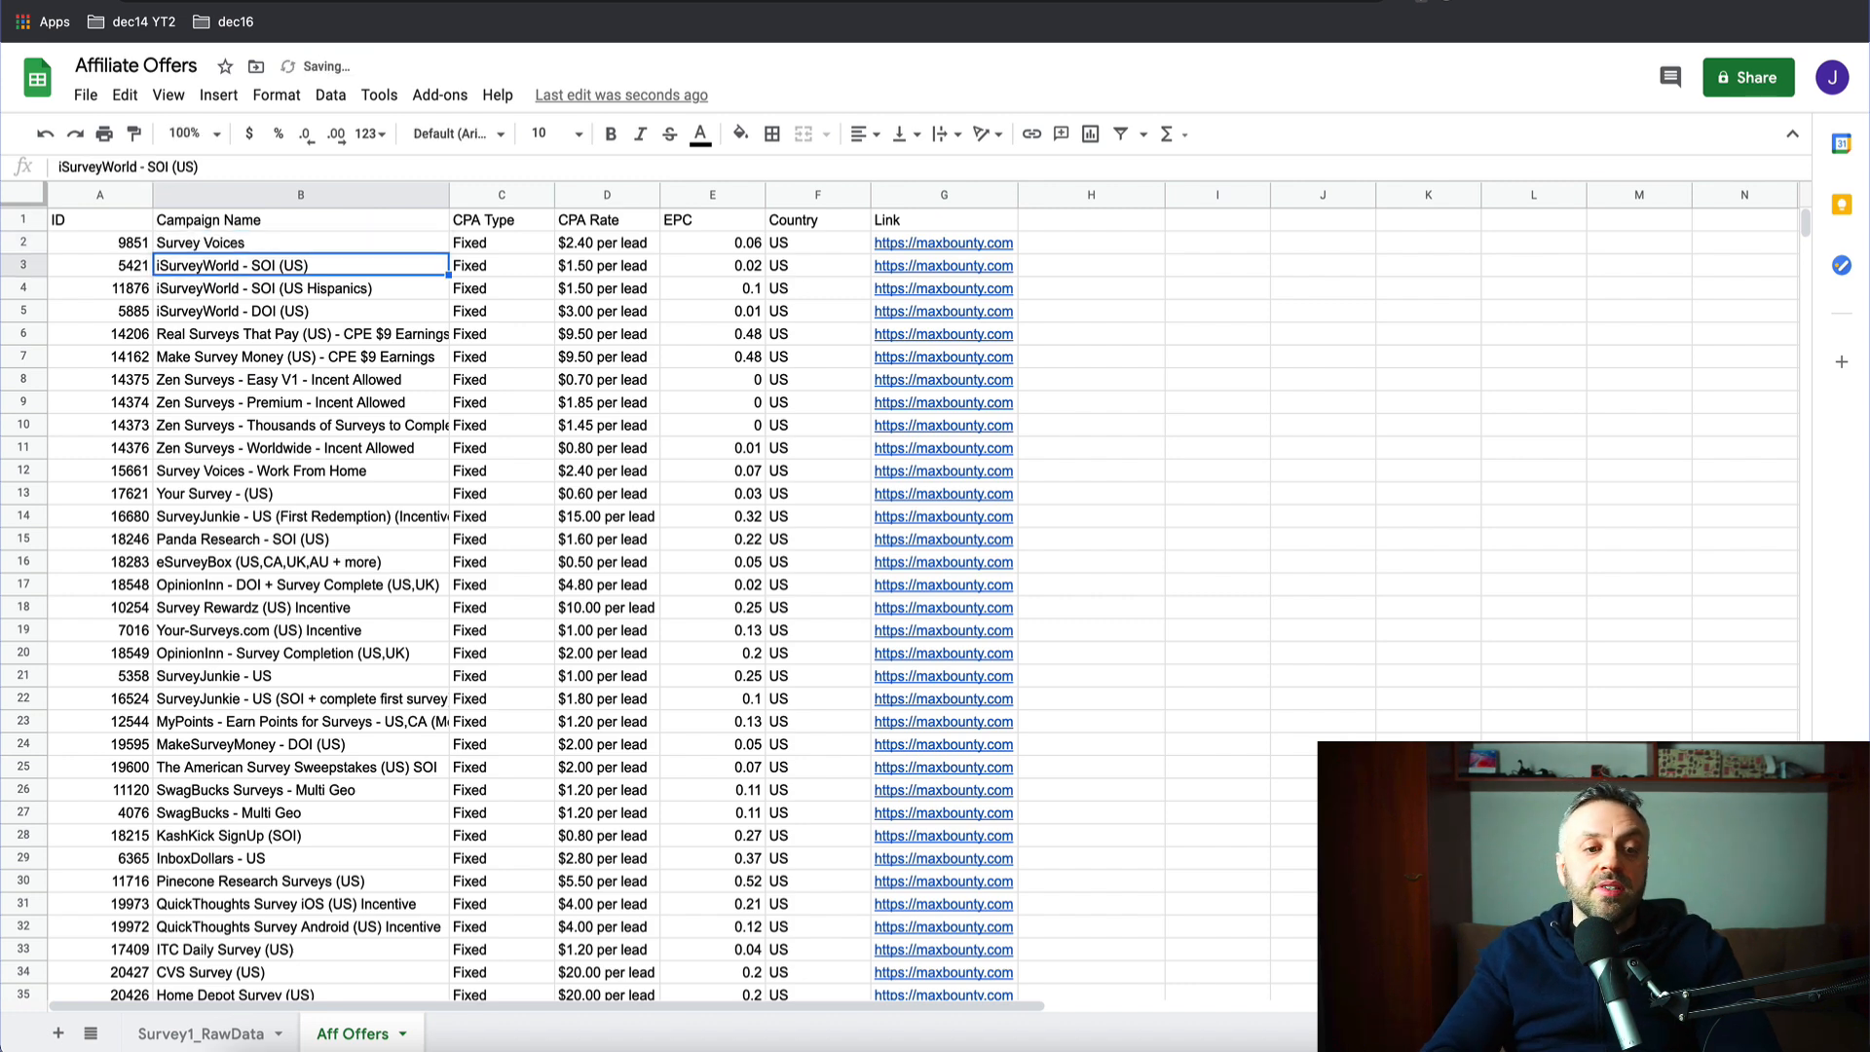
- Shorten the B3 and B4 campaign names to 'iSurveyWorld'
double_click(333, 273)
key(BackSpace)
key(BackSpace)
key(BackSpace)
key(BackSpace)
key(Return)
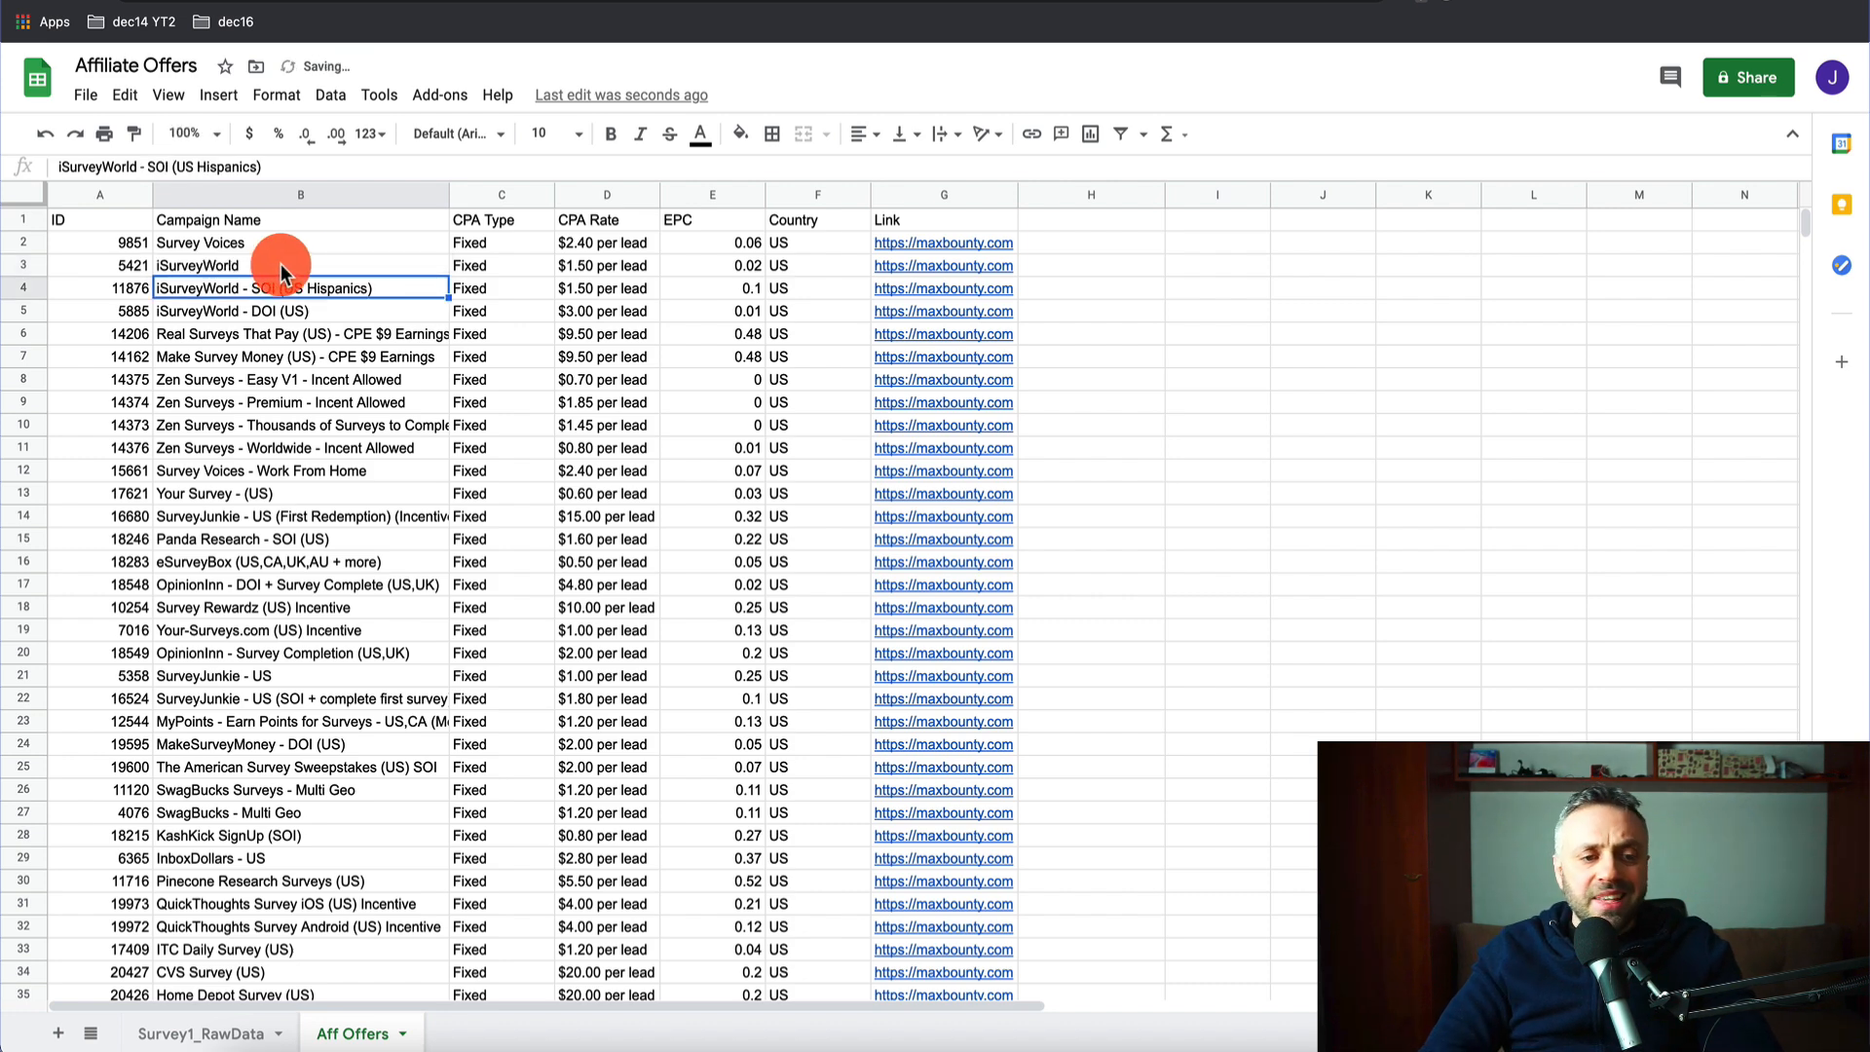
scroll(263, 521, down, 5)
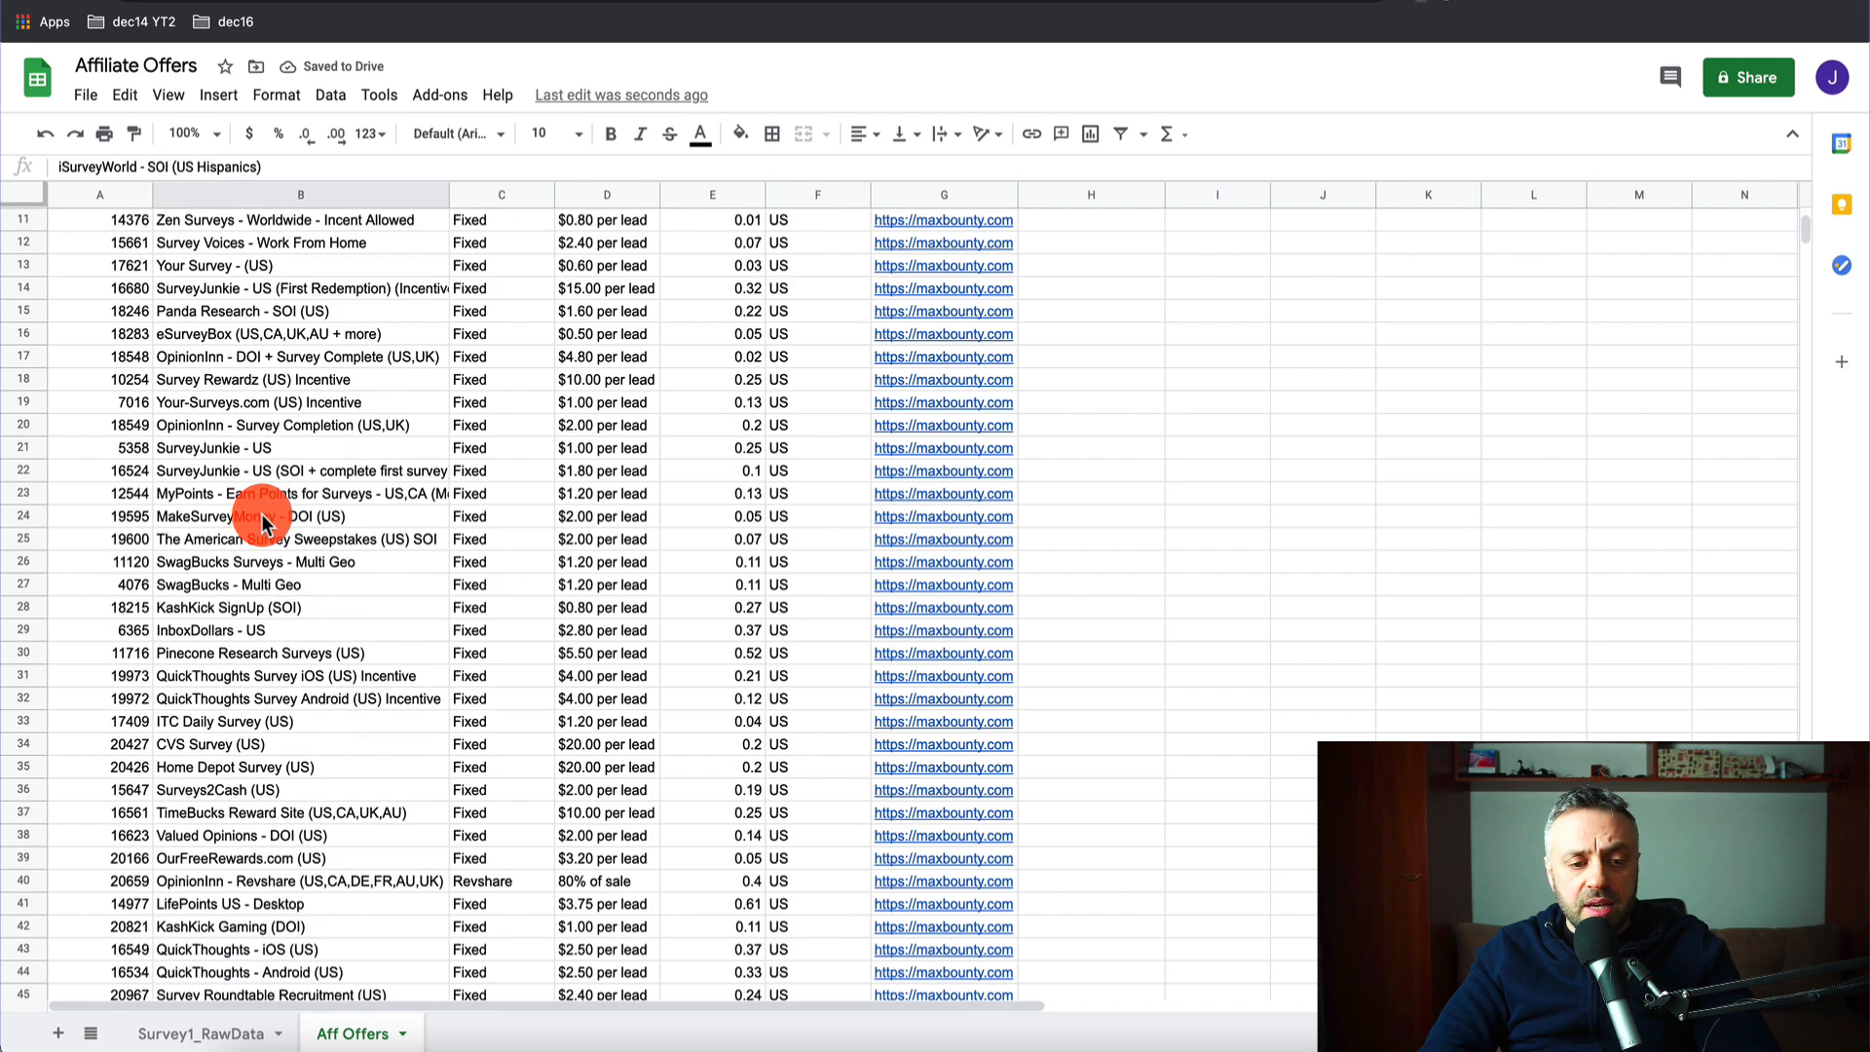
scroll(263, 505, up, 5)
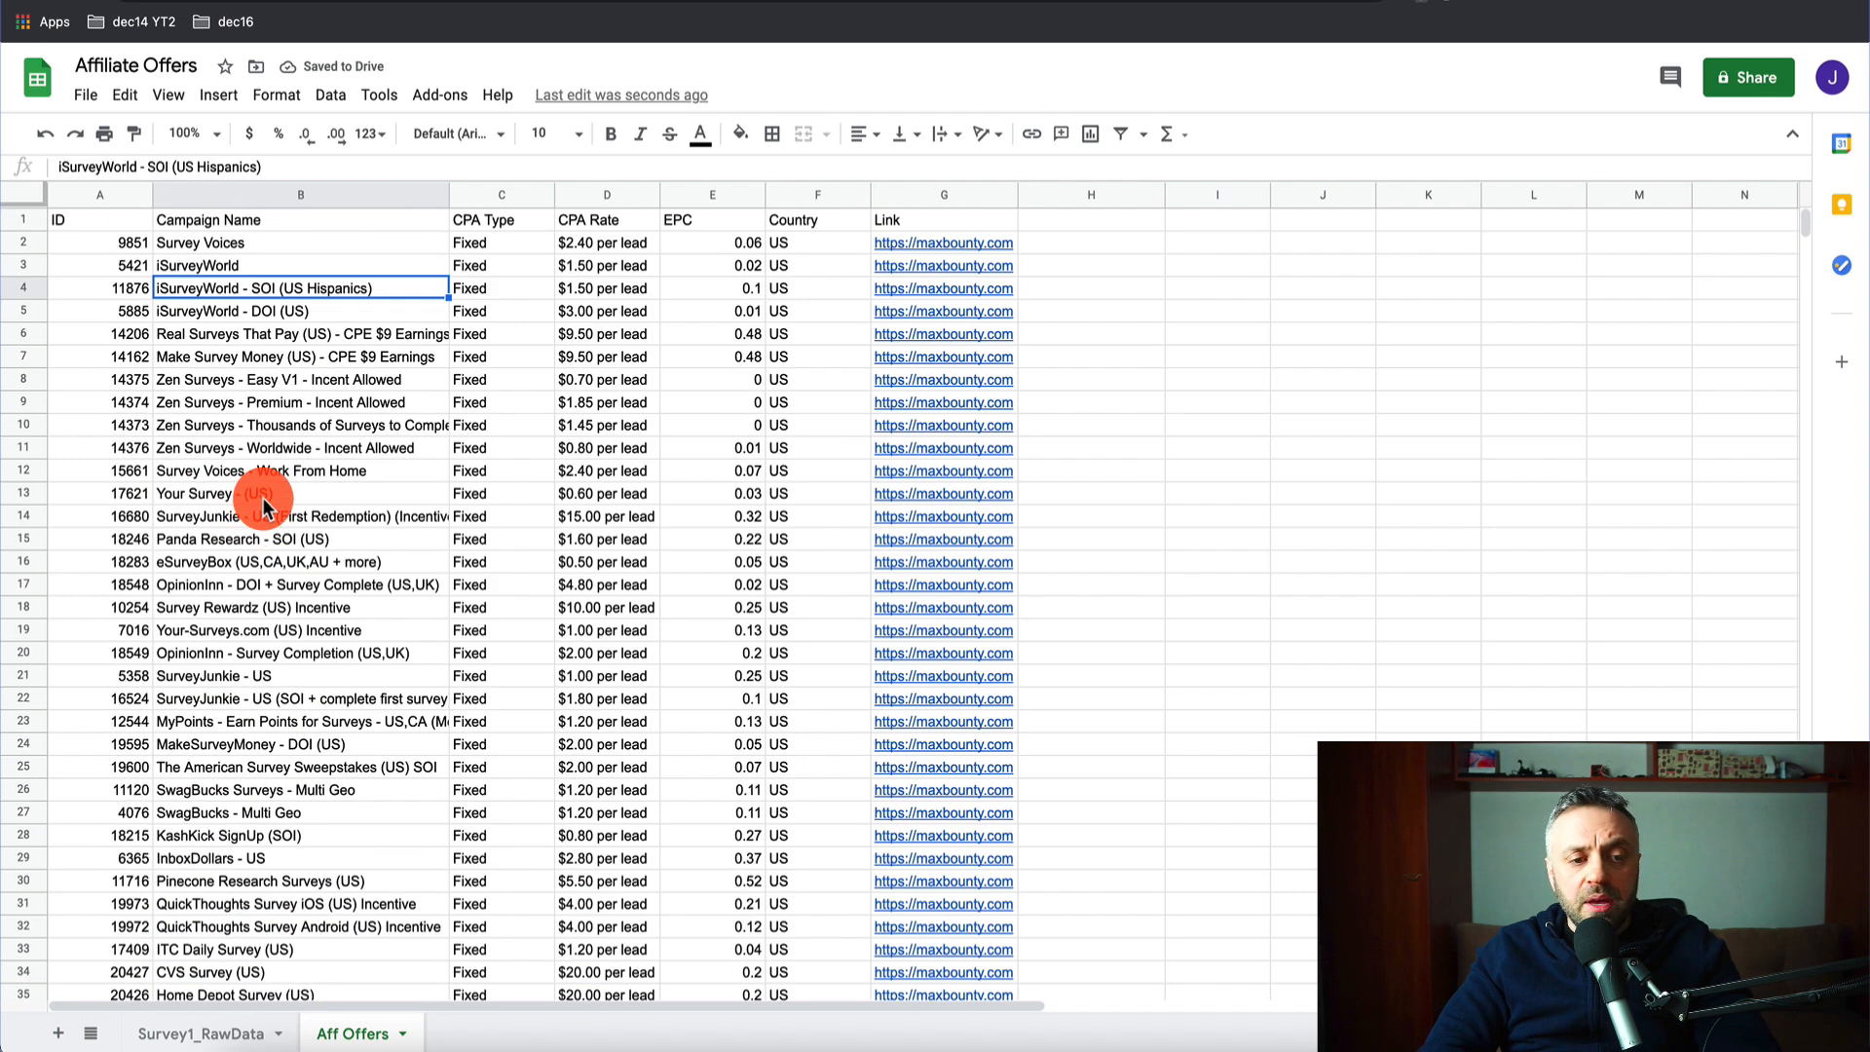
double_click(247, 292)
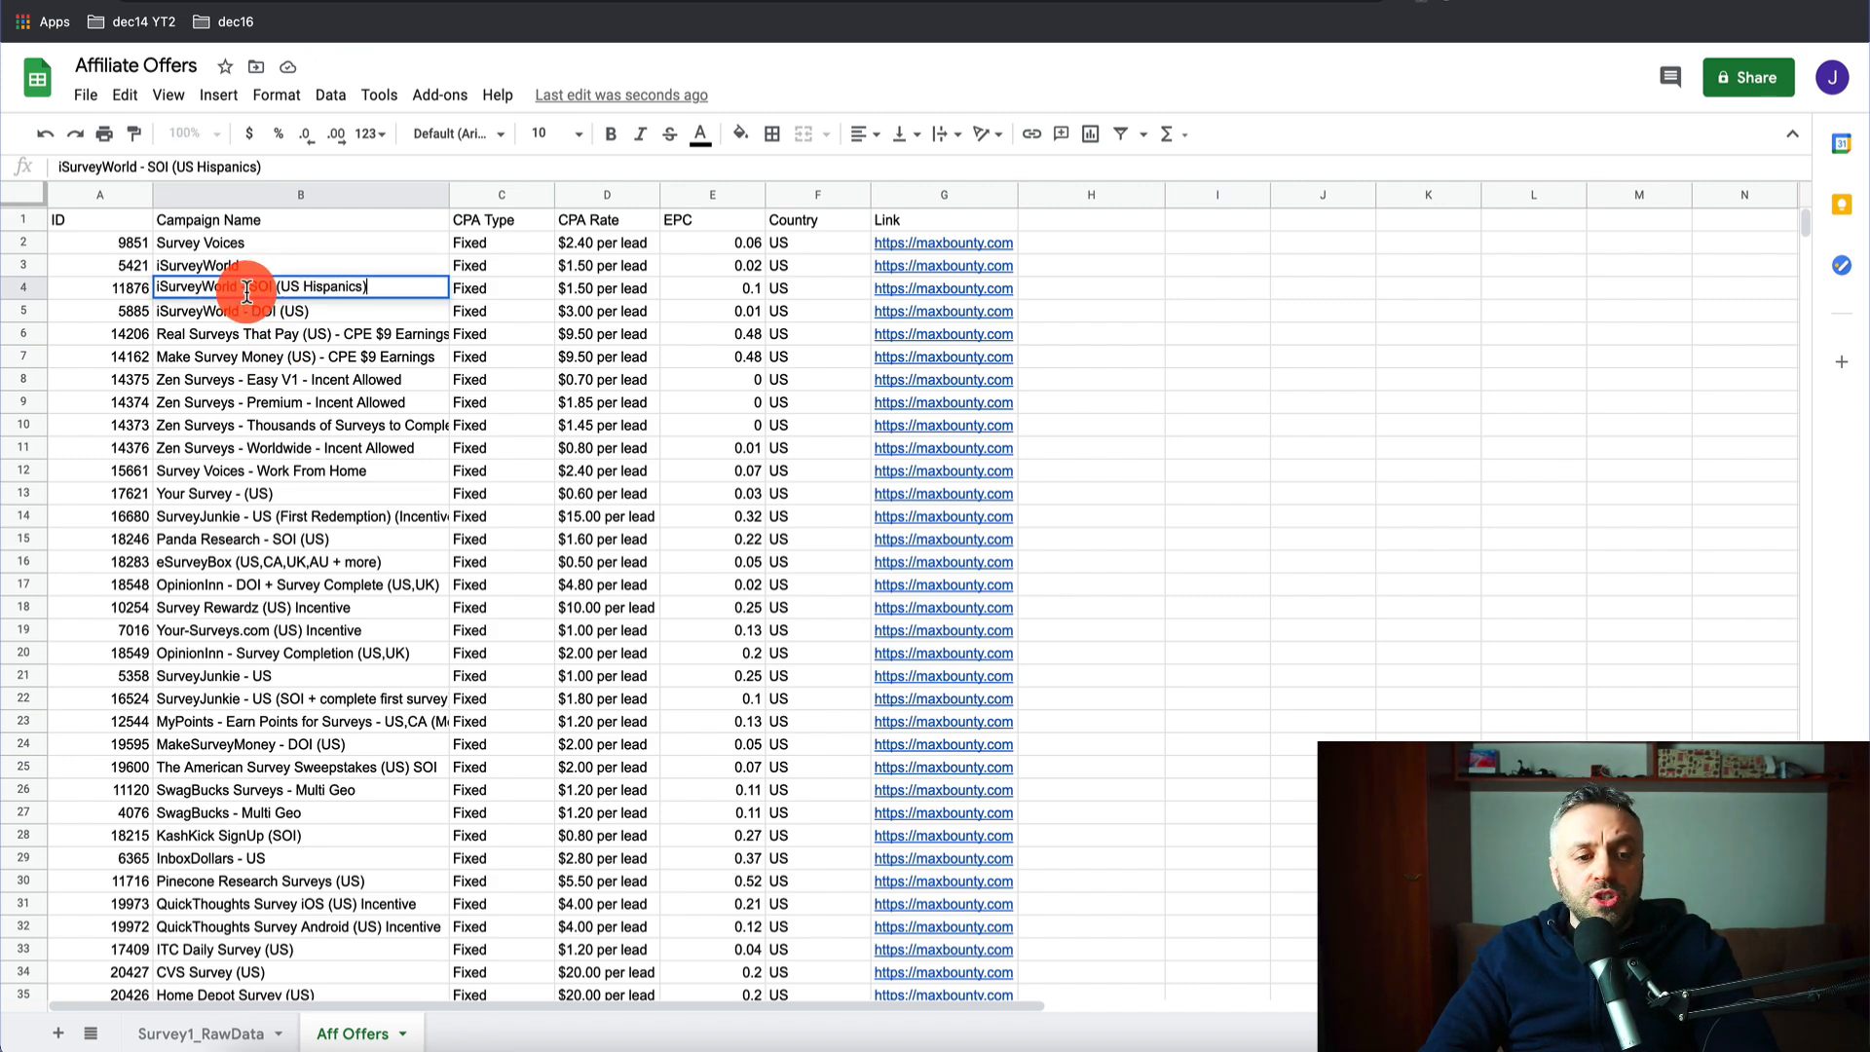
drag(244, 288, 399, 286)
key(BackSpace)
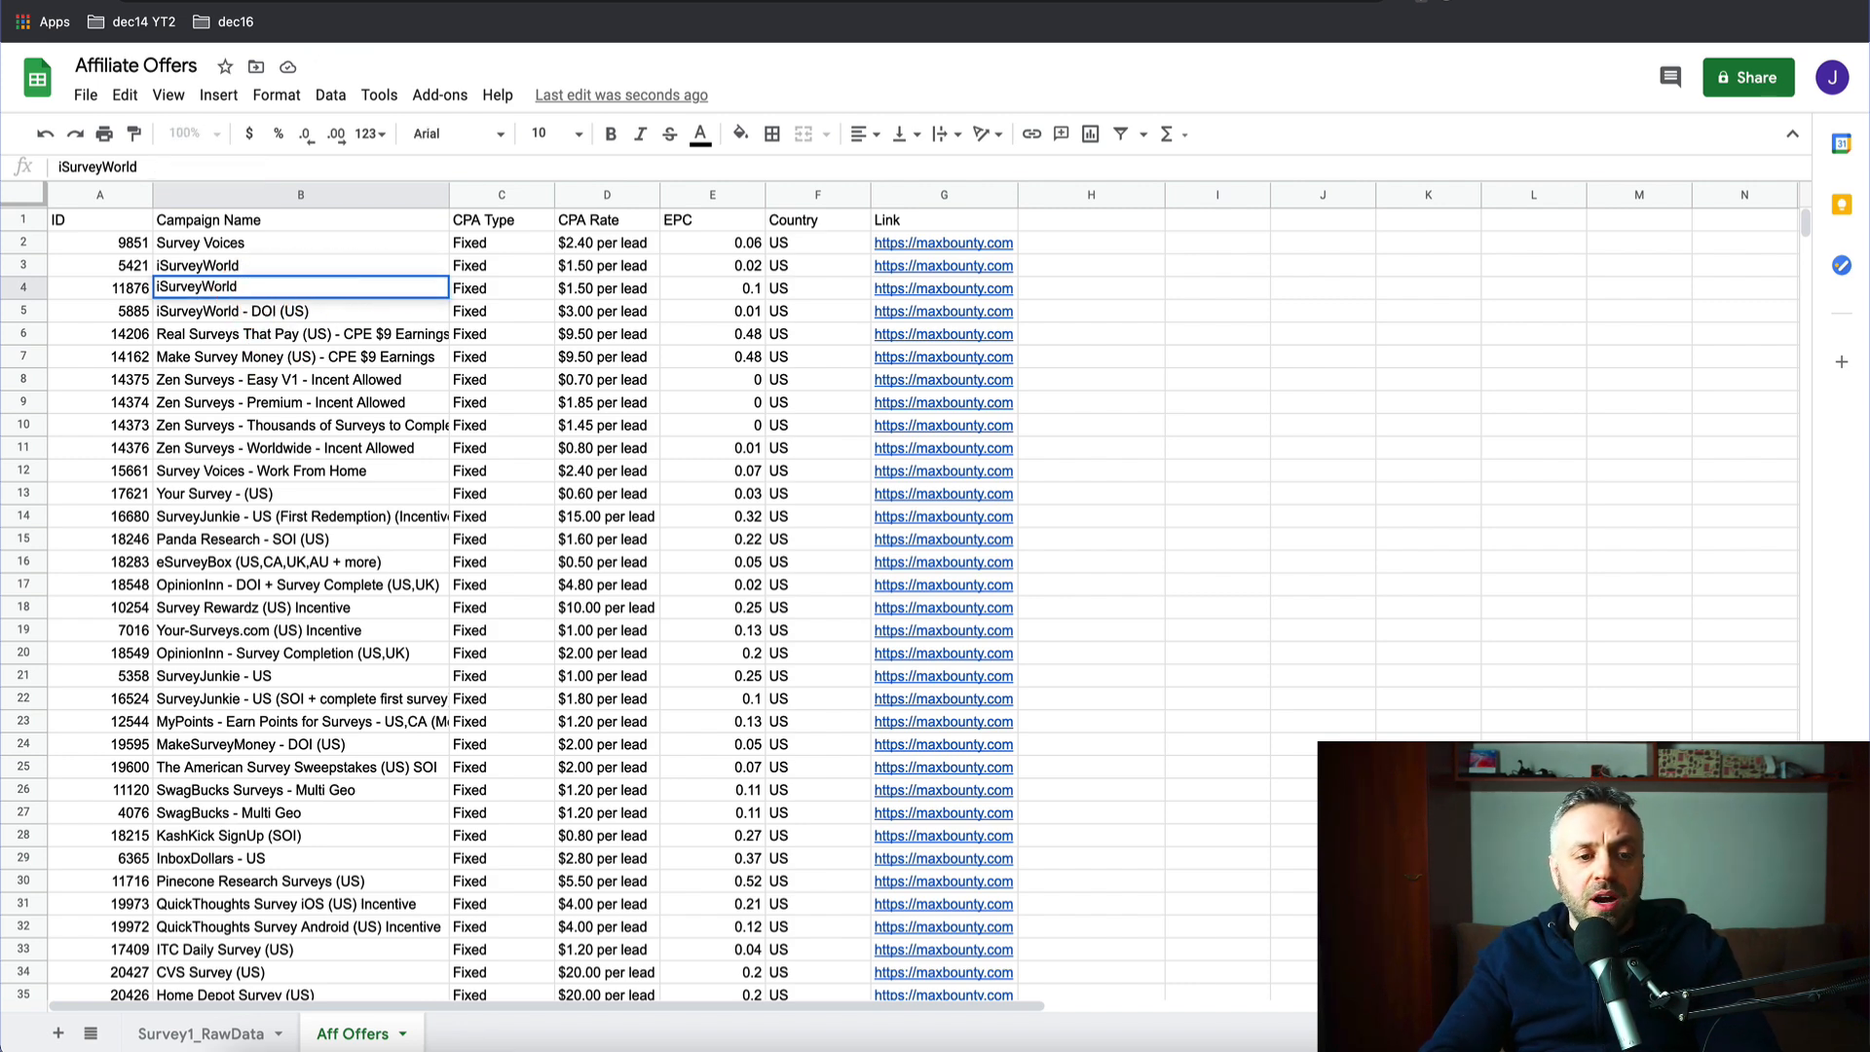
key(Return)
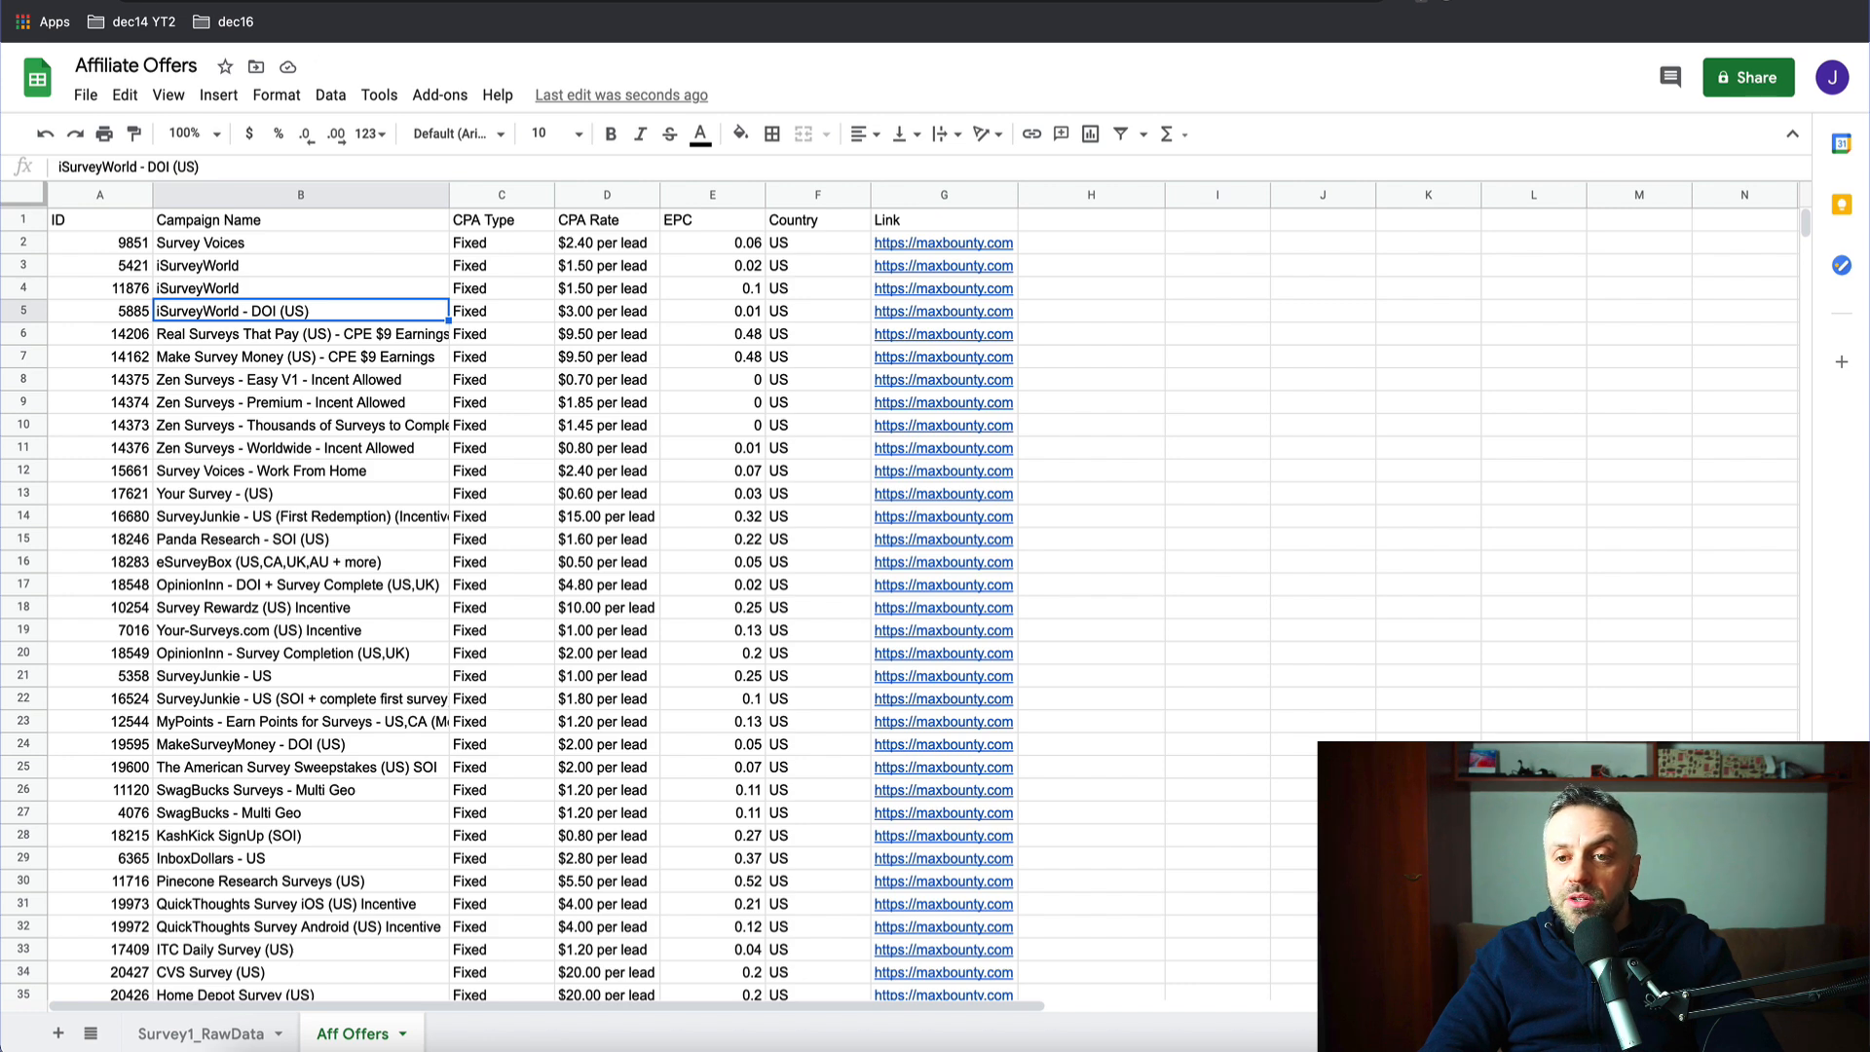
click(292, 1)
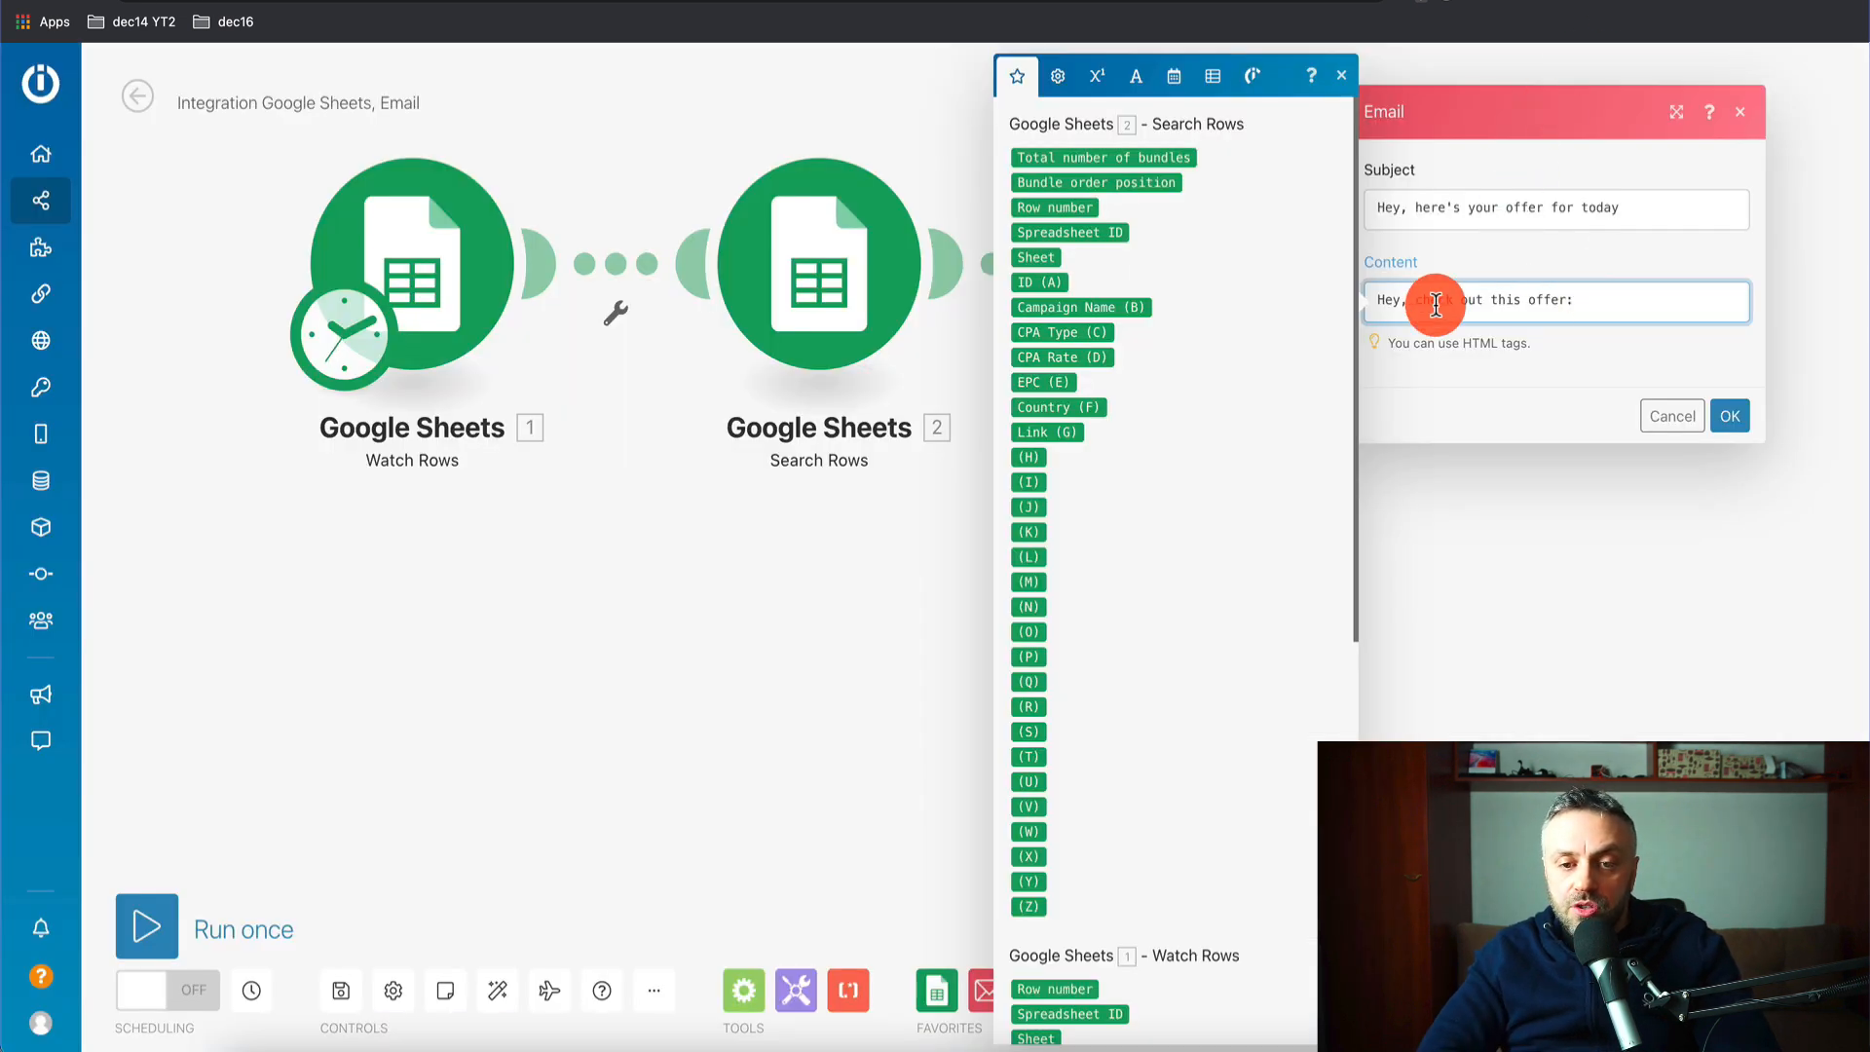
- Map Campaign Name (B), add 'and you can sign up here:', map Link (G), and save the email
click(1096, 307)
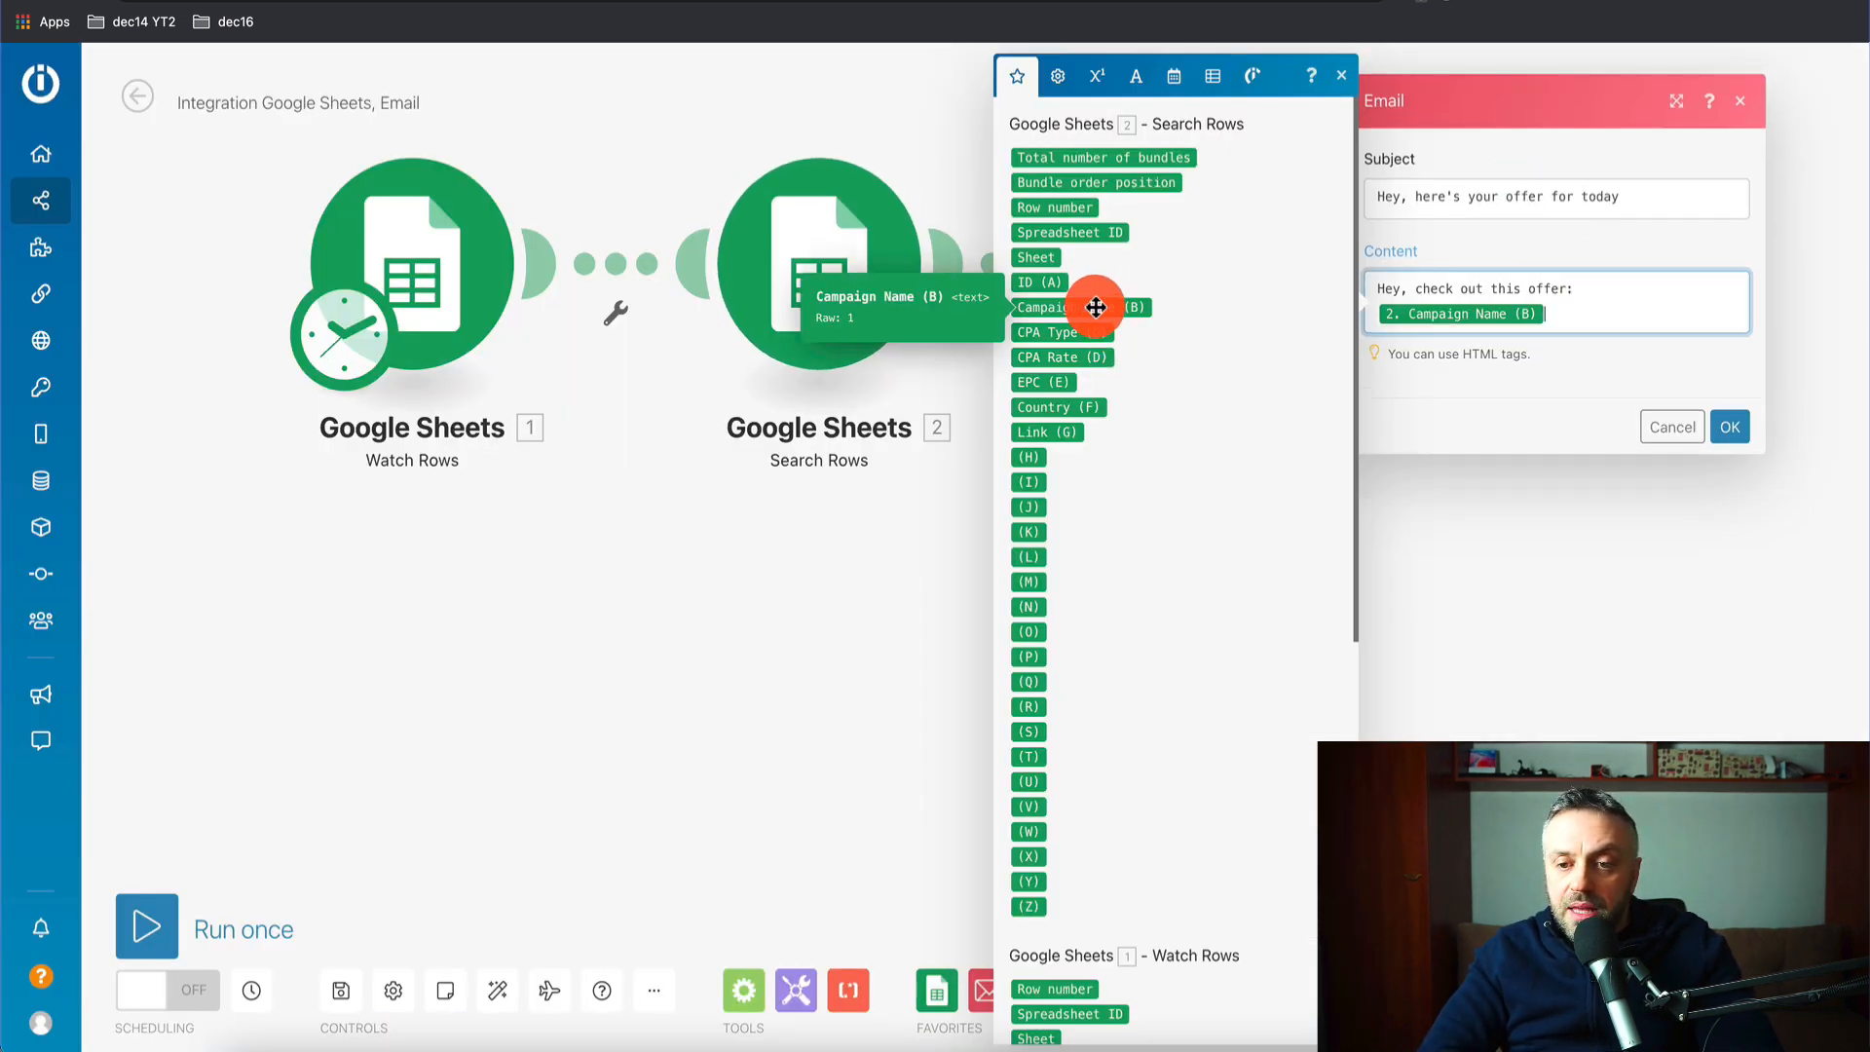
text(and)
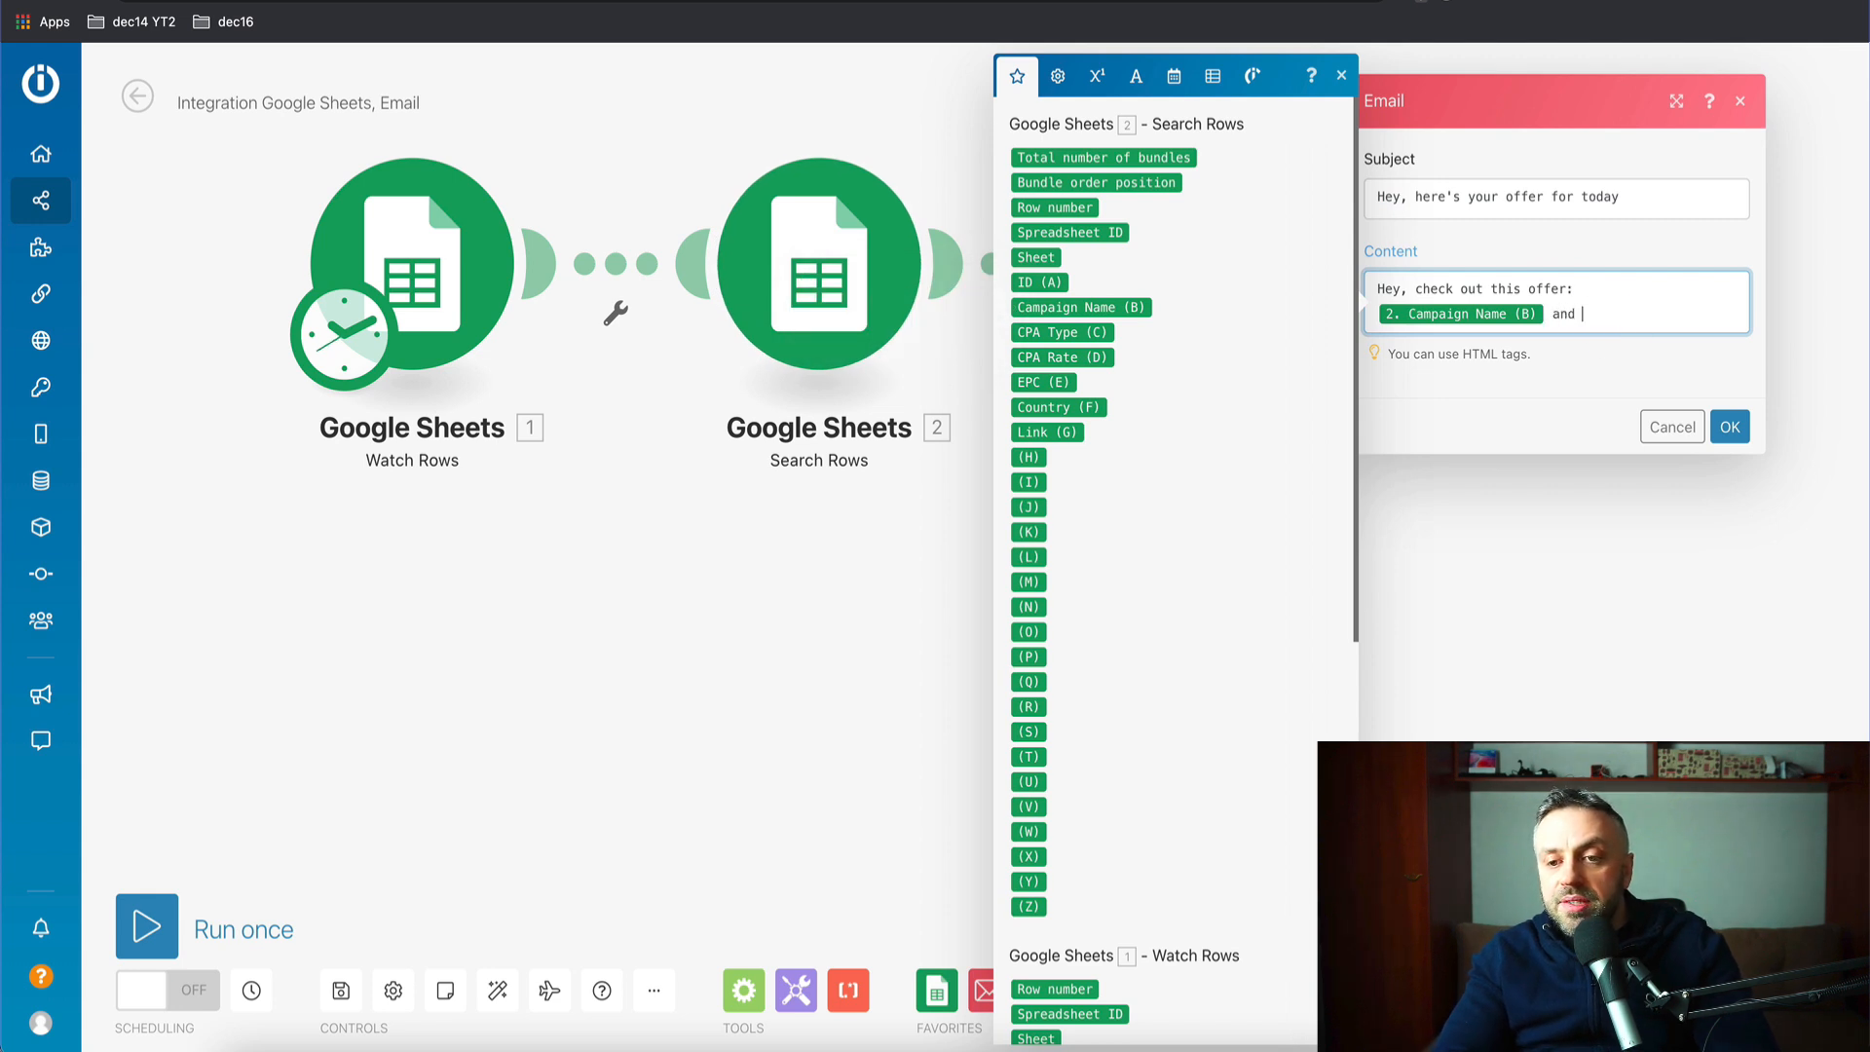
text( you can sign up here: 2. Link (G)
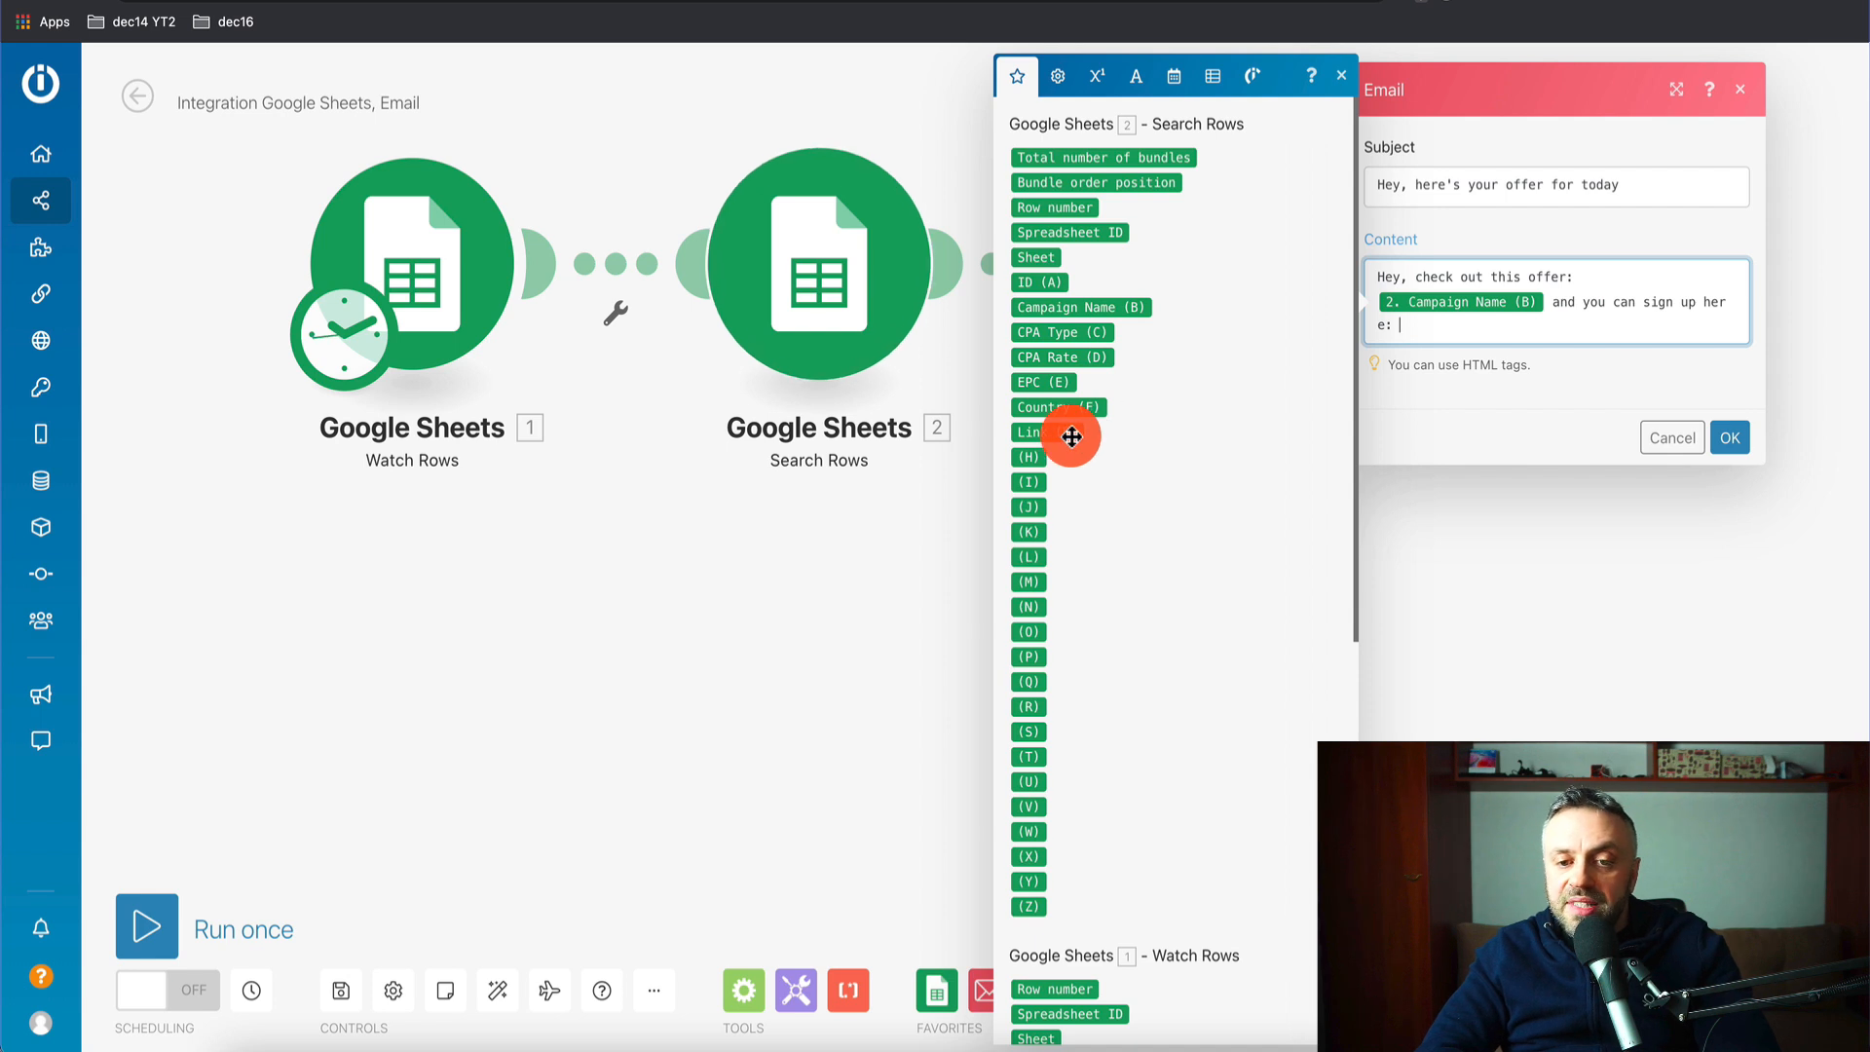
click(1072, 434)
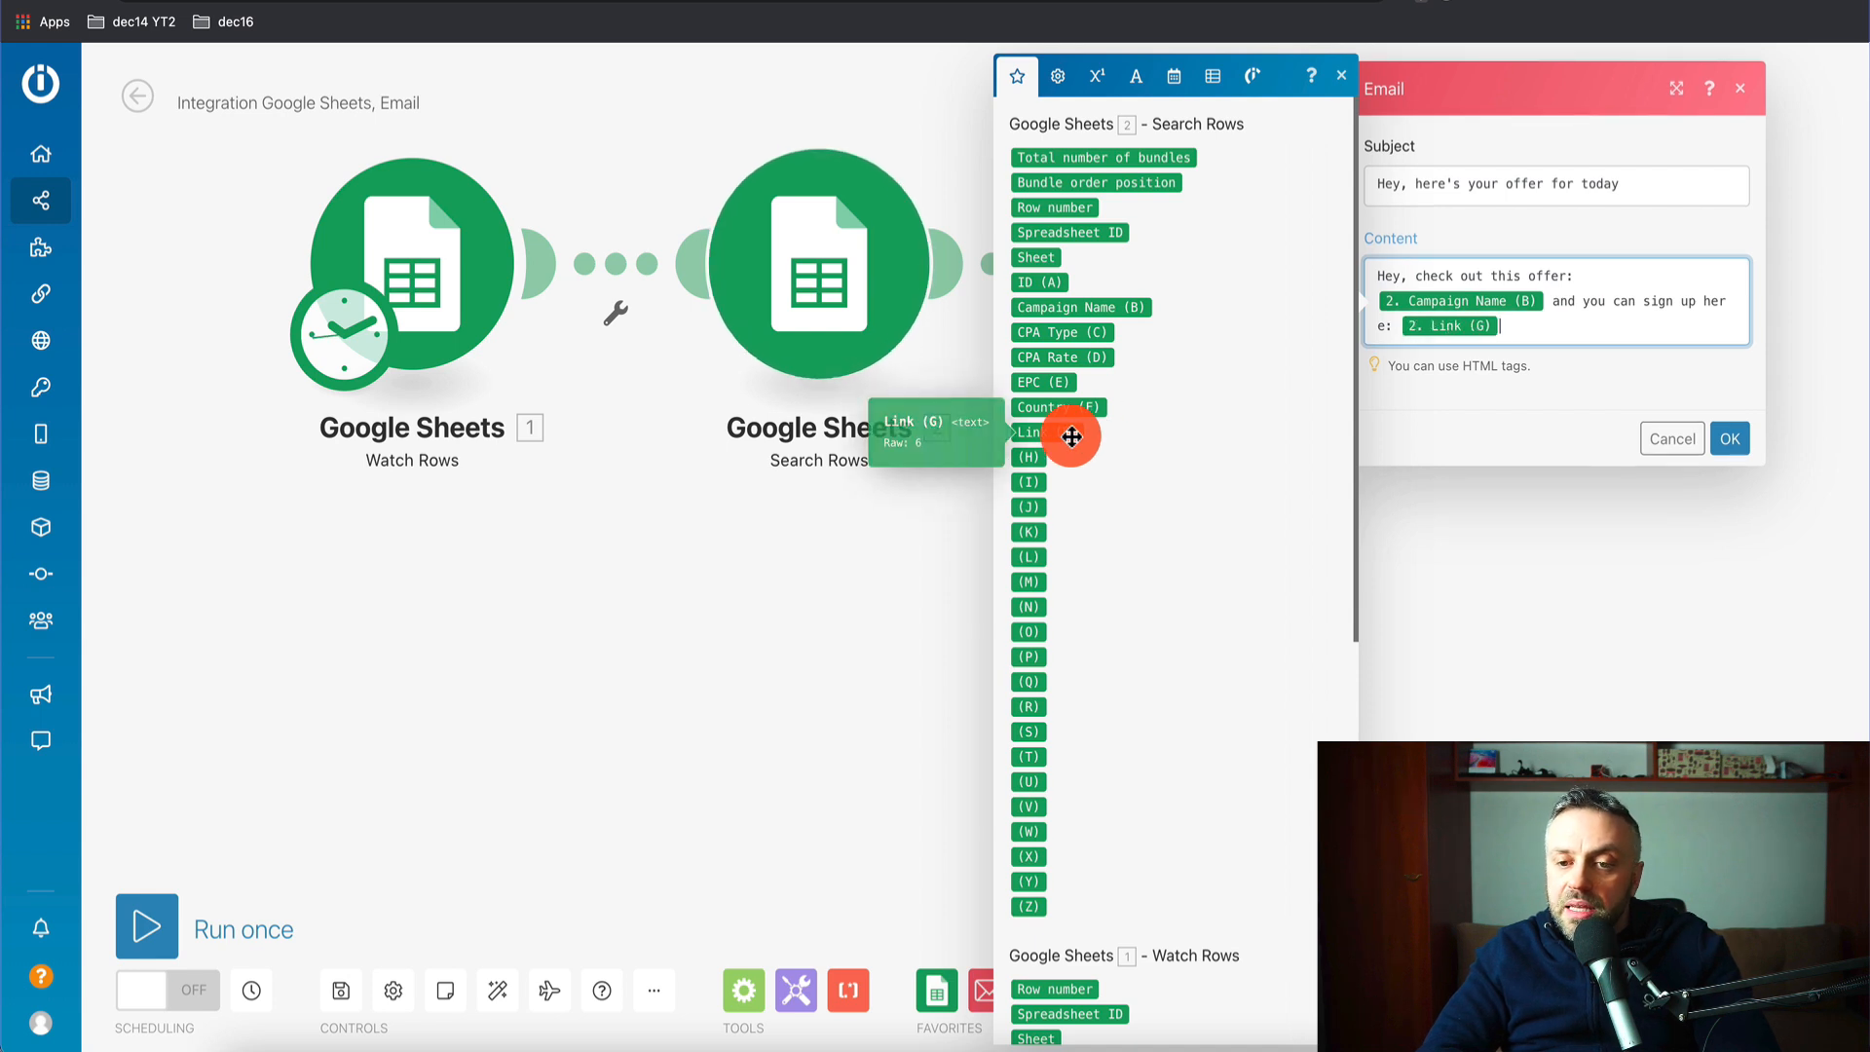
click(1730, 439)
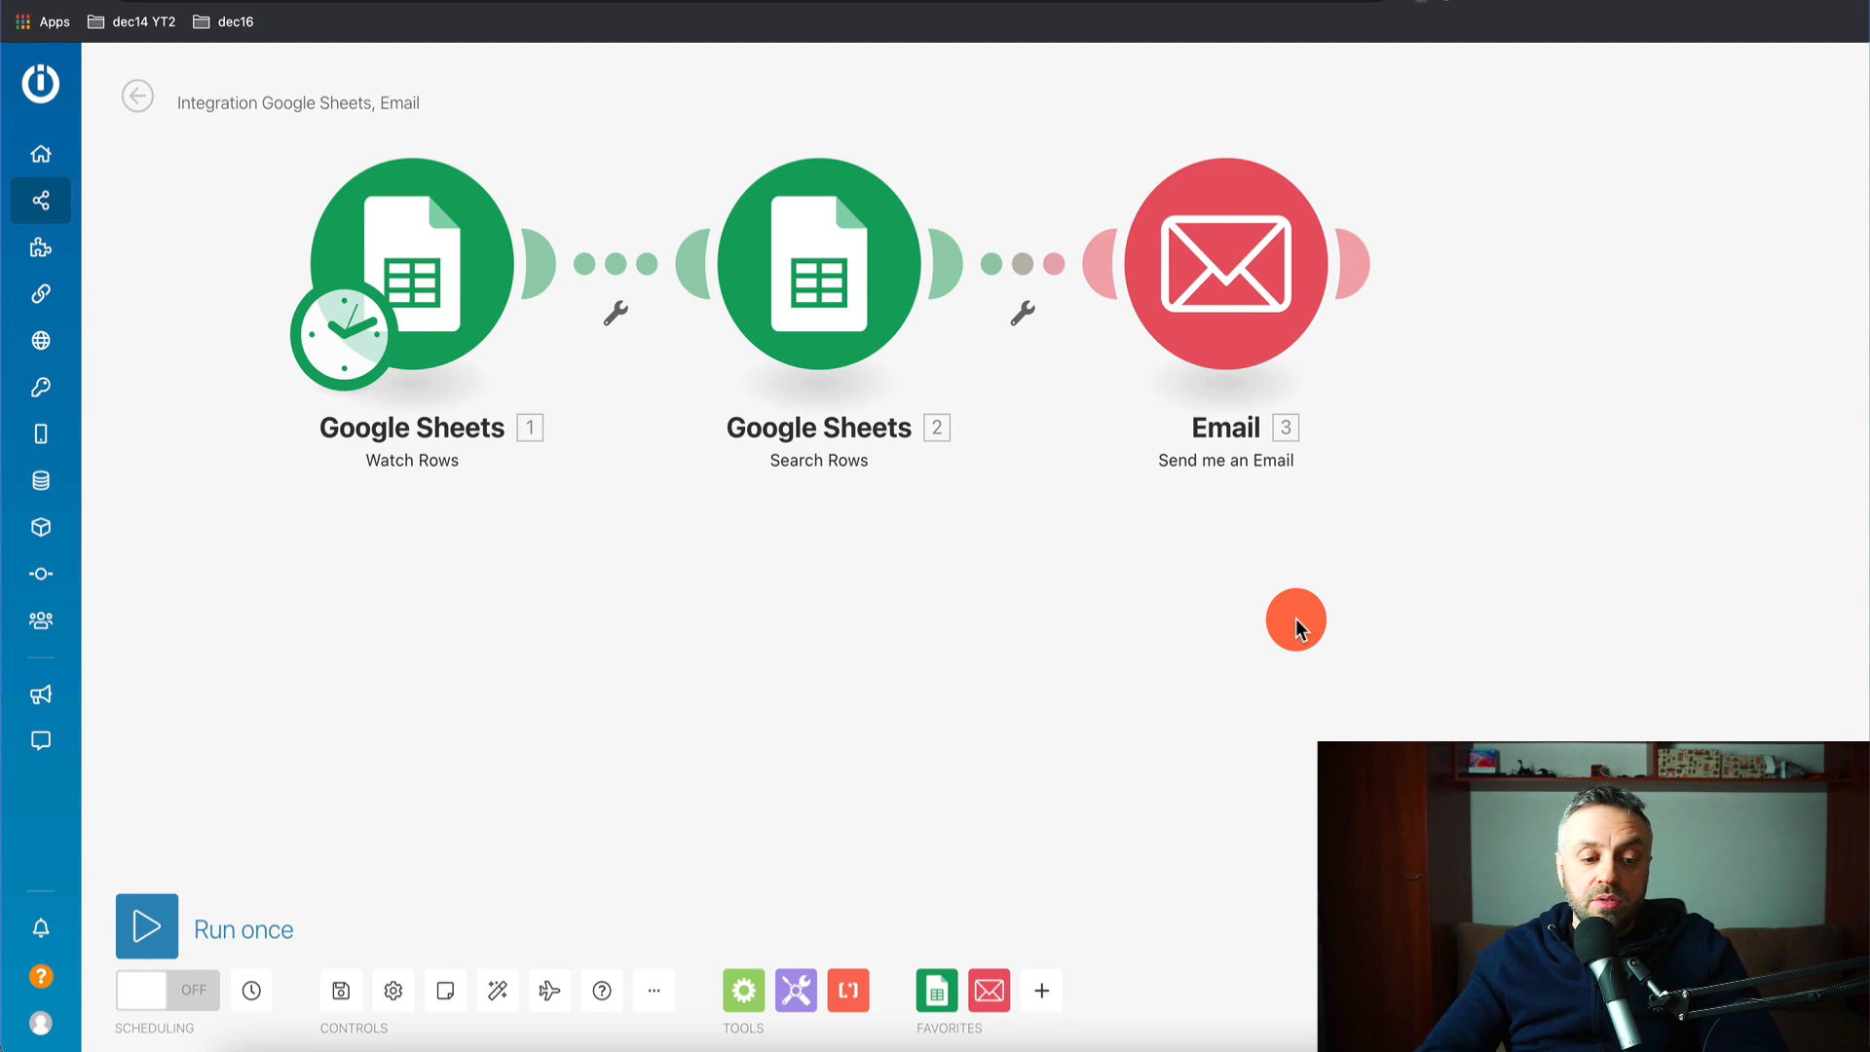
- Run the scenario once and check that Google Sheets Watch Rows returned no new survey rows
click(156, 930)
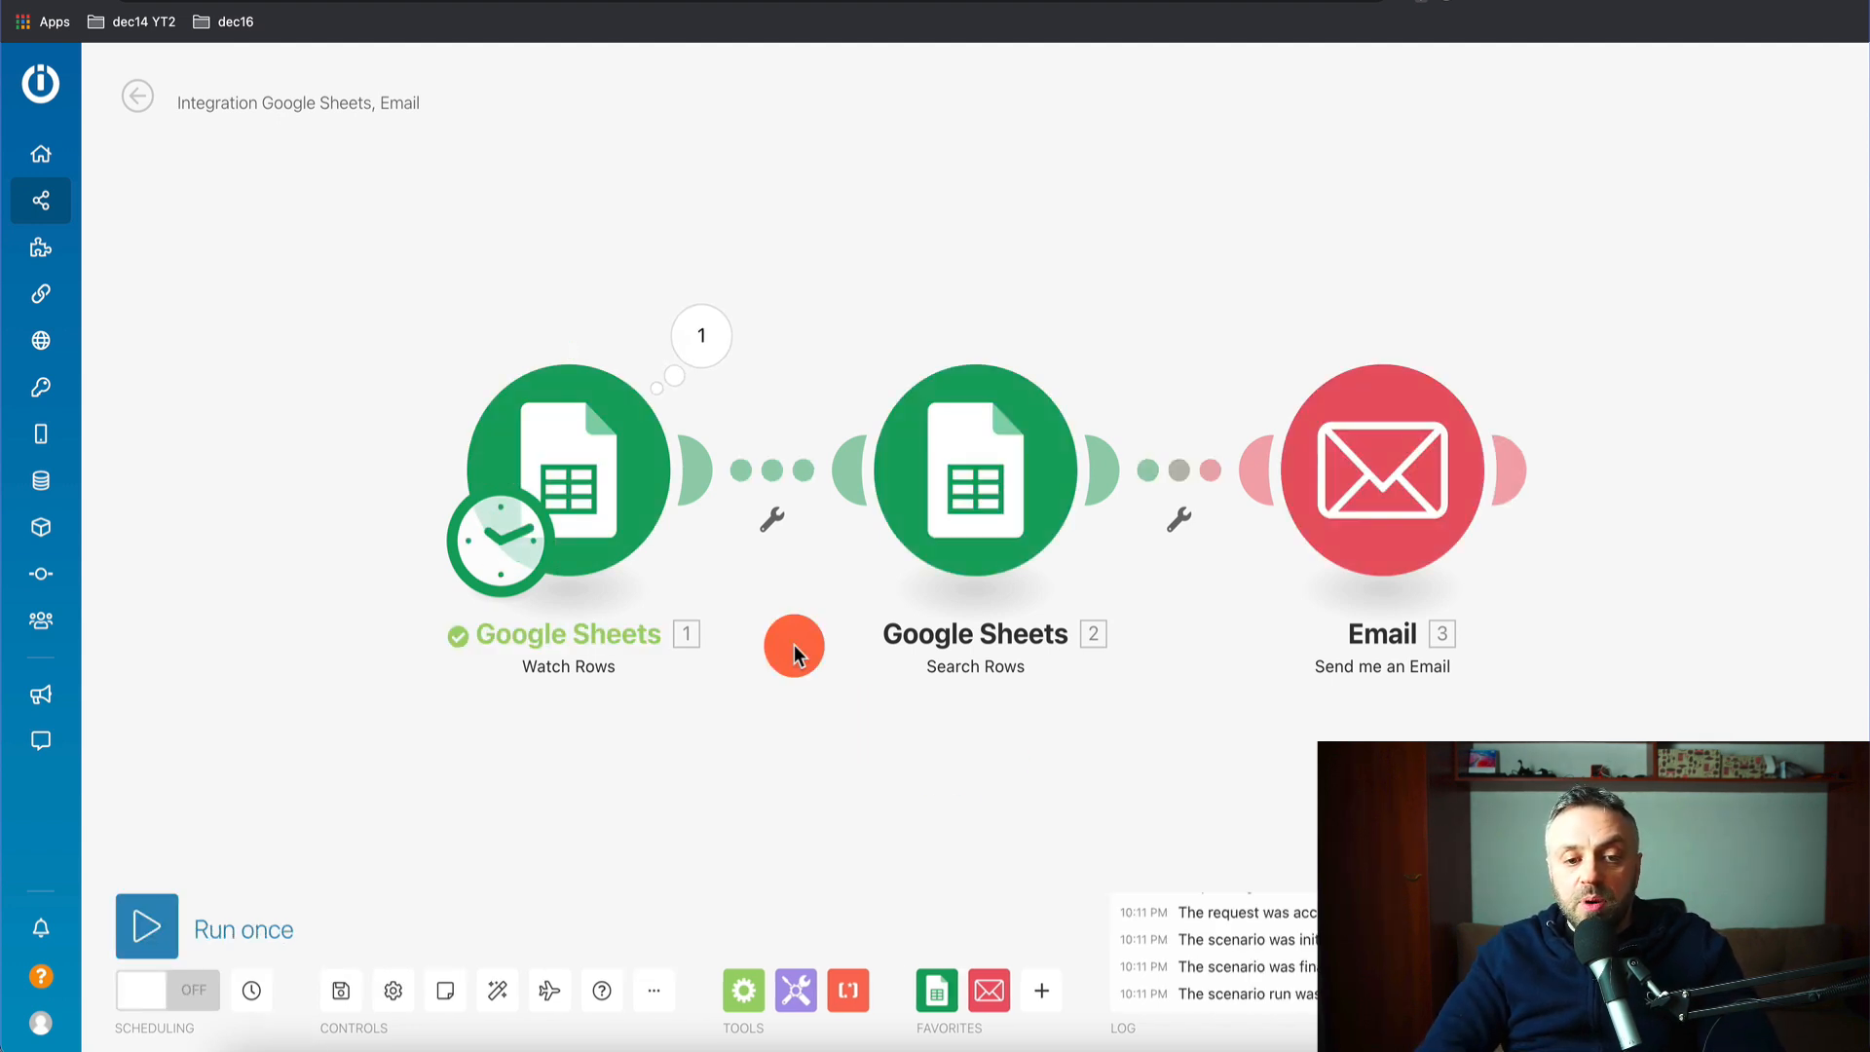
click(706, 335)
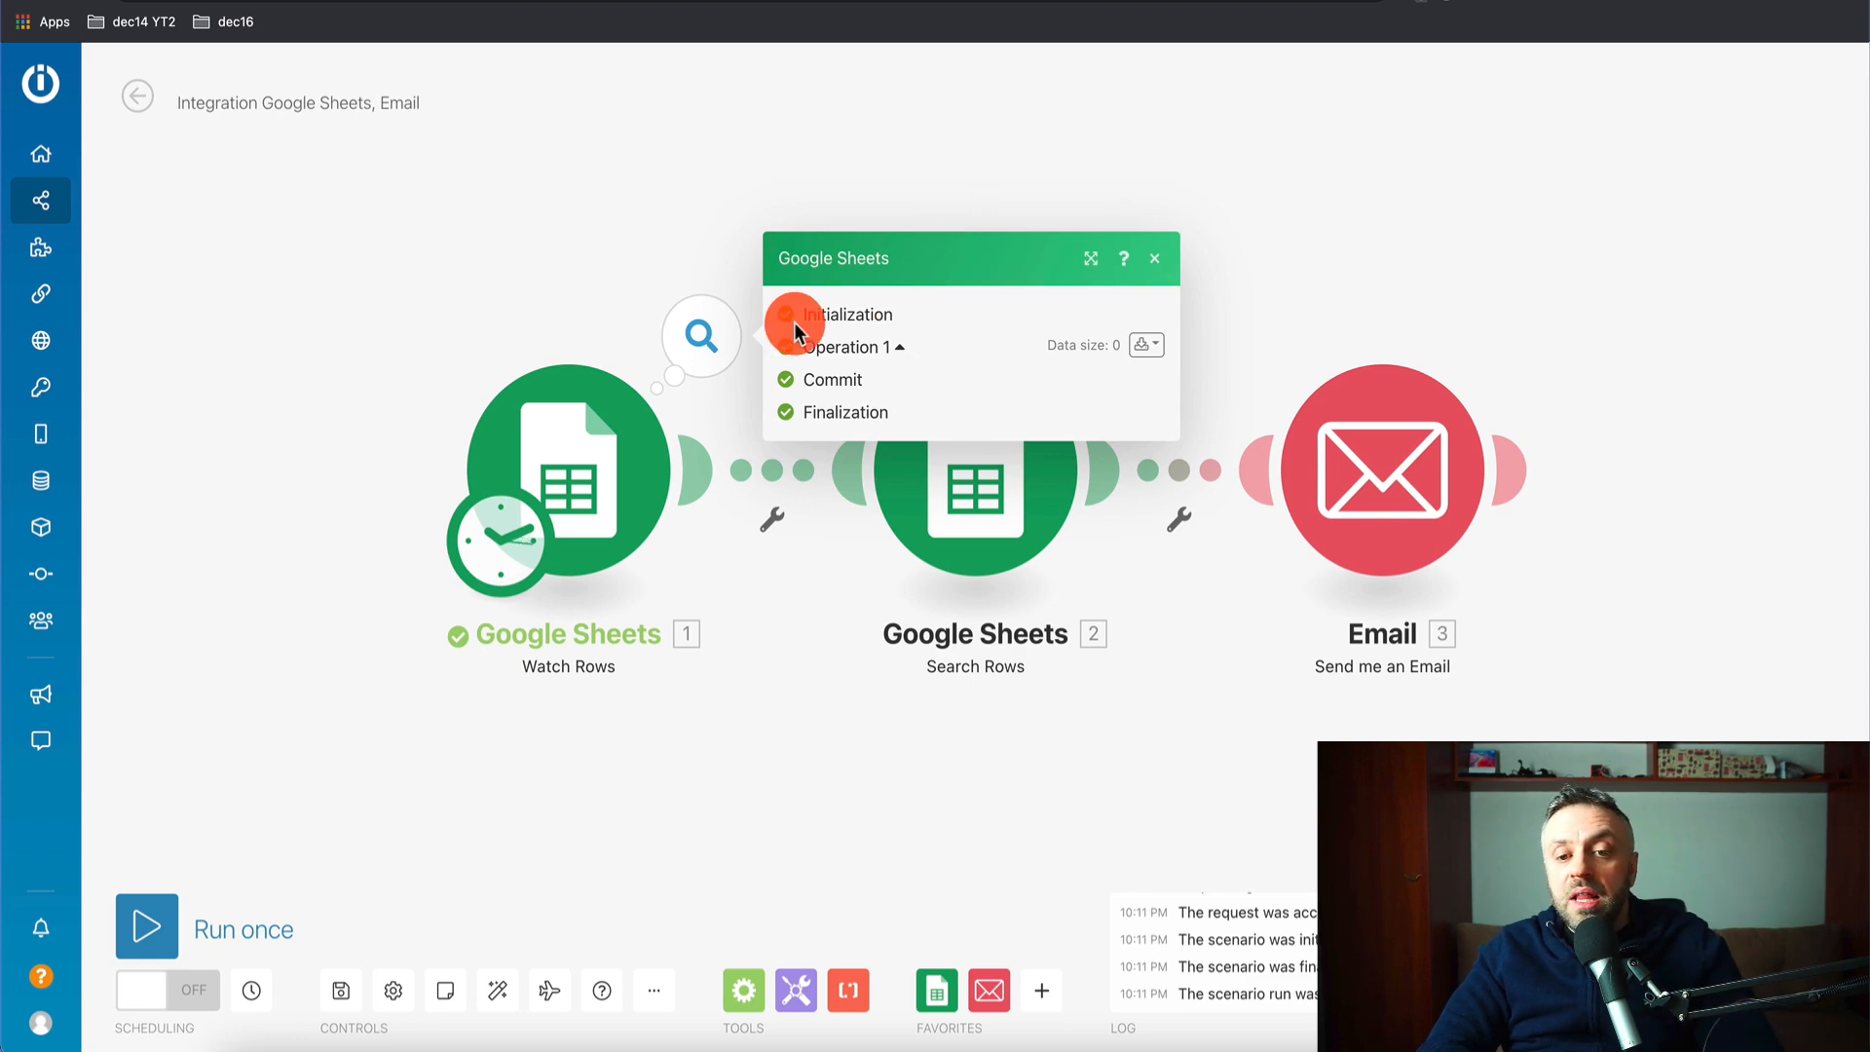
click(1158, 260)
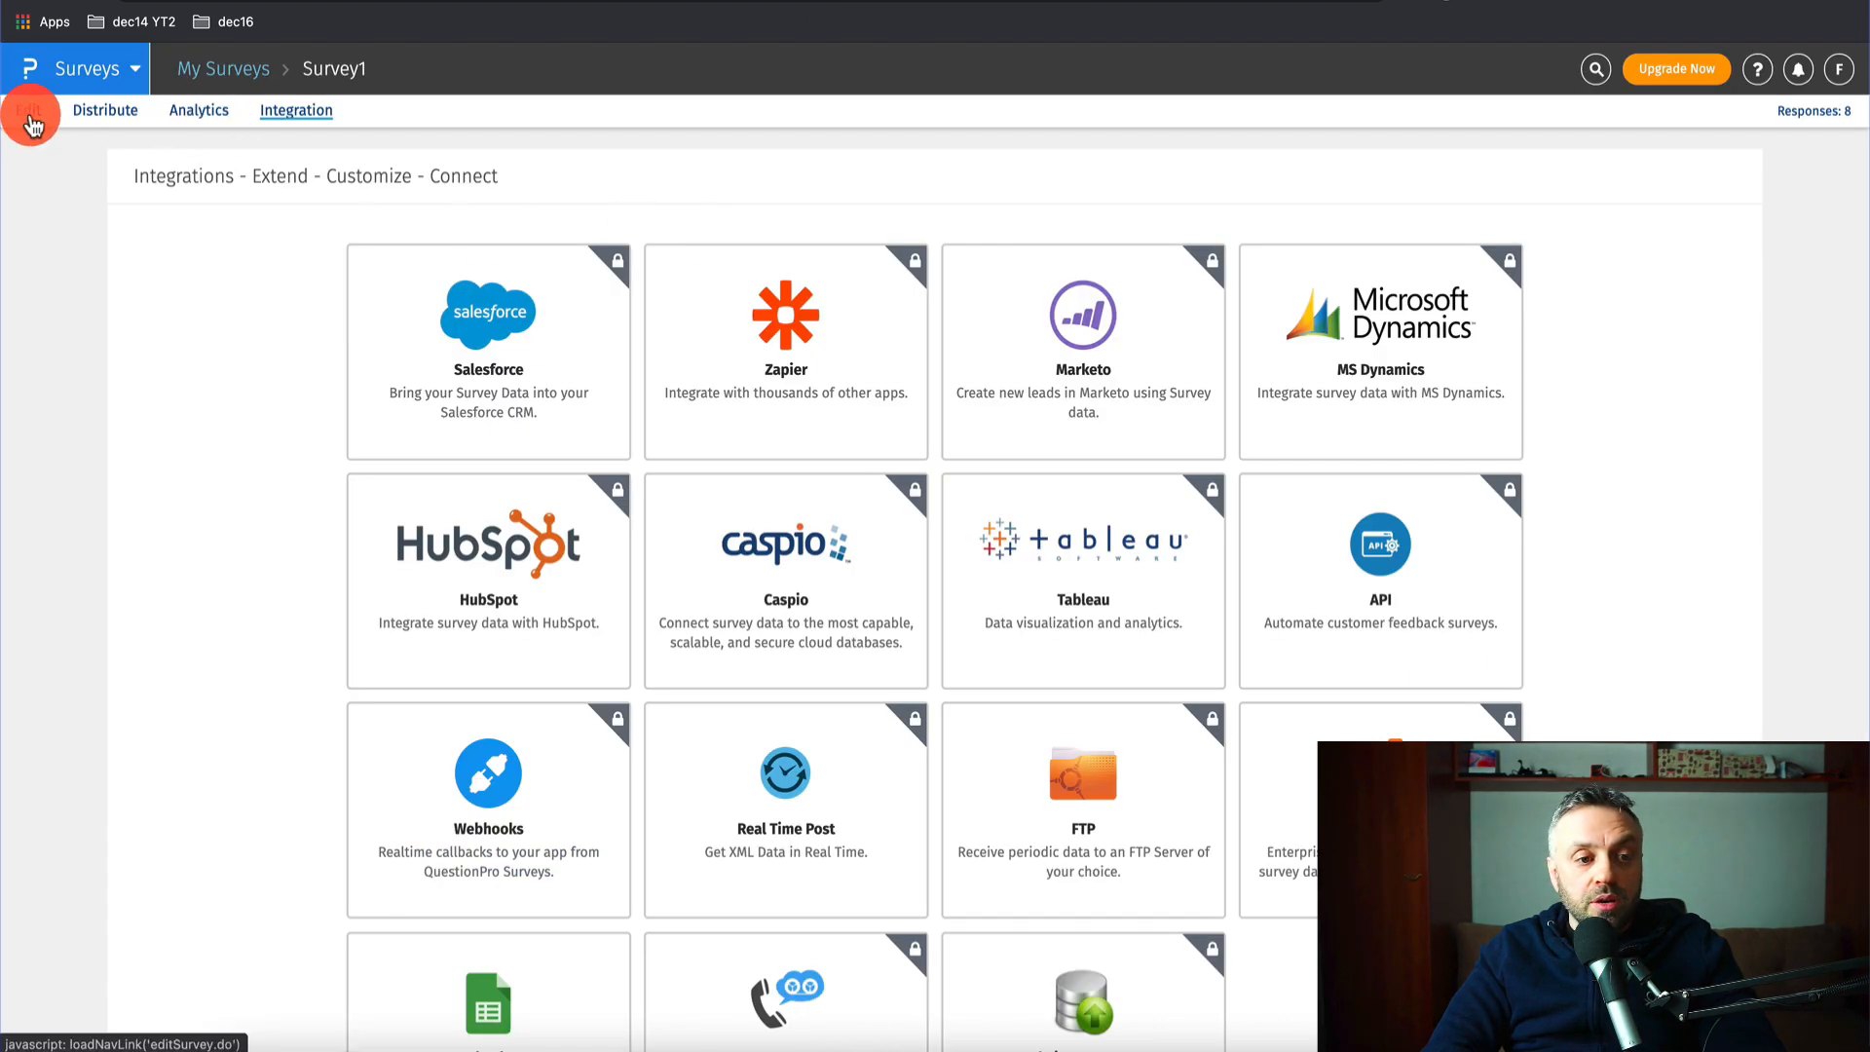
- Copy Survey1's public link and load its response form in the other browser tab
click(28, 112)
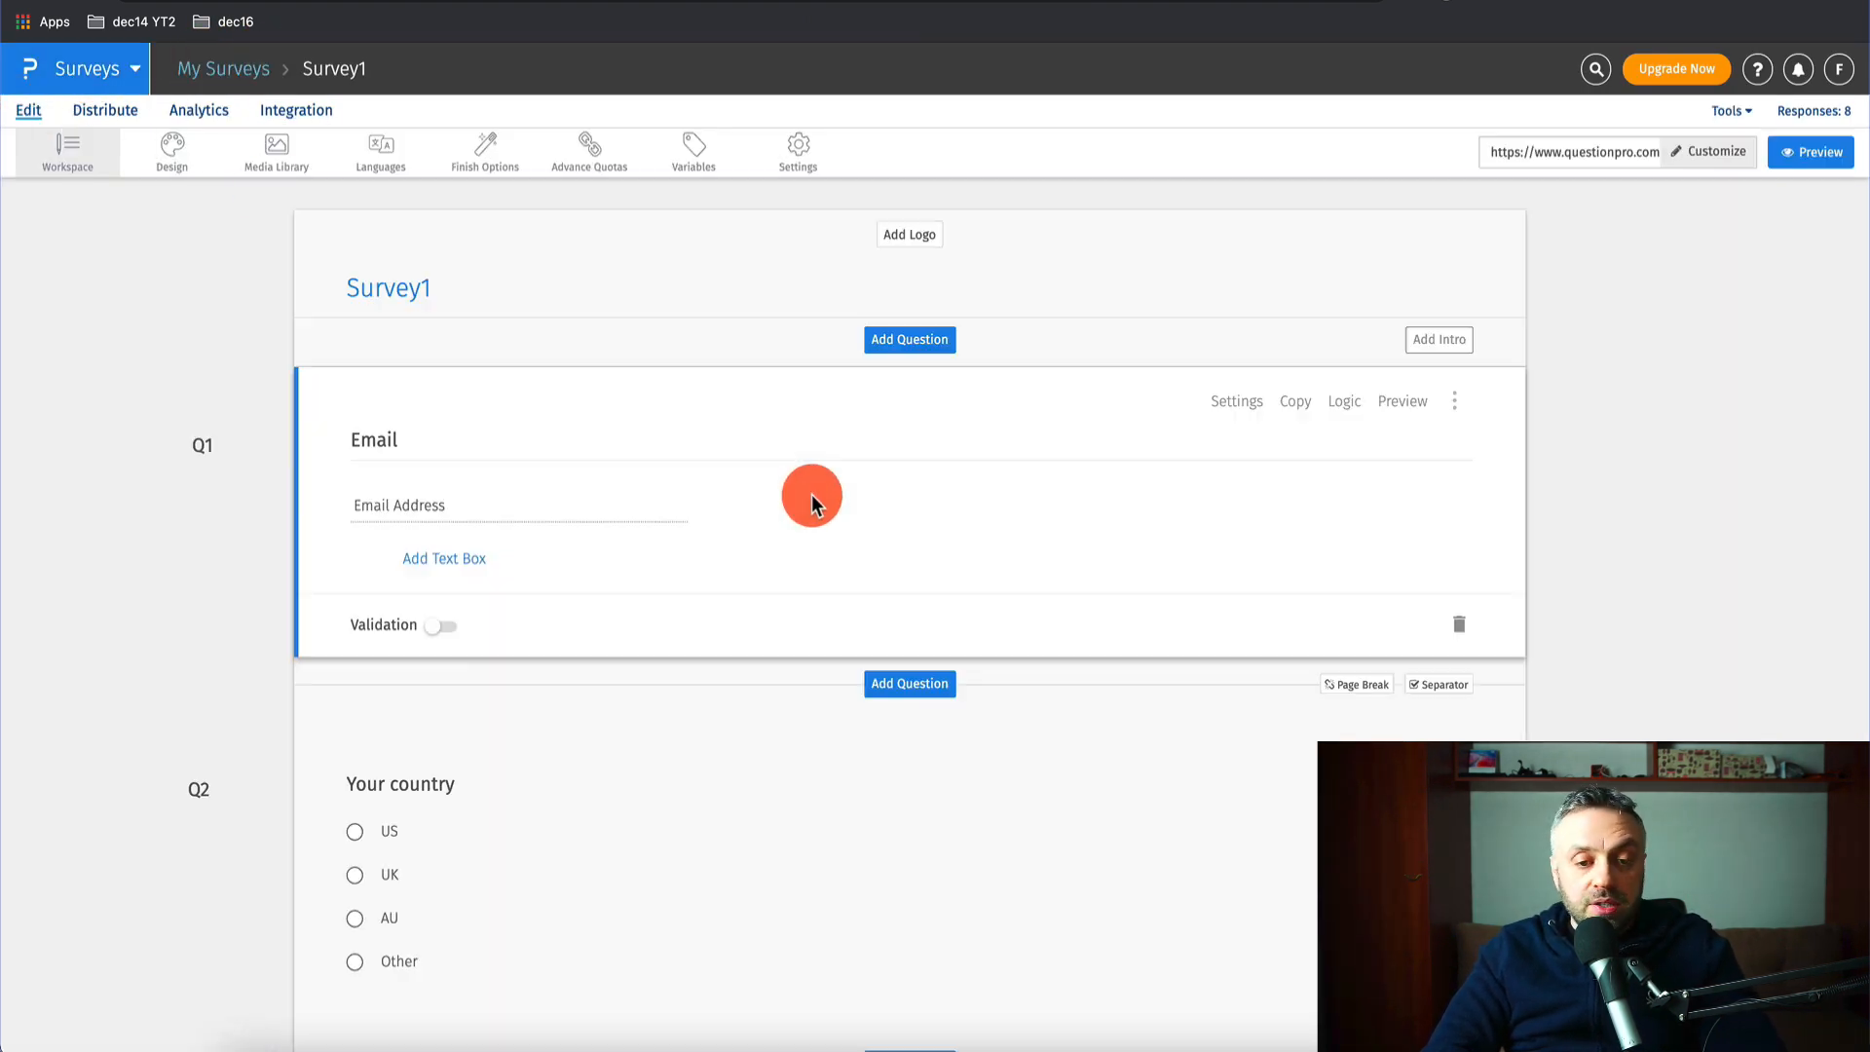
scroll(810, 493, down, 6)
scroll(810, 494, up, 10)
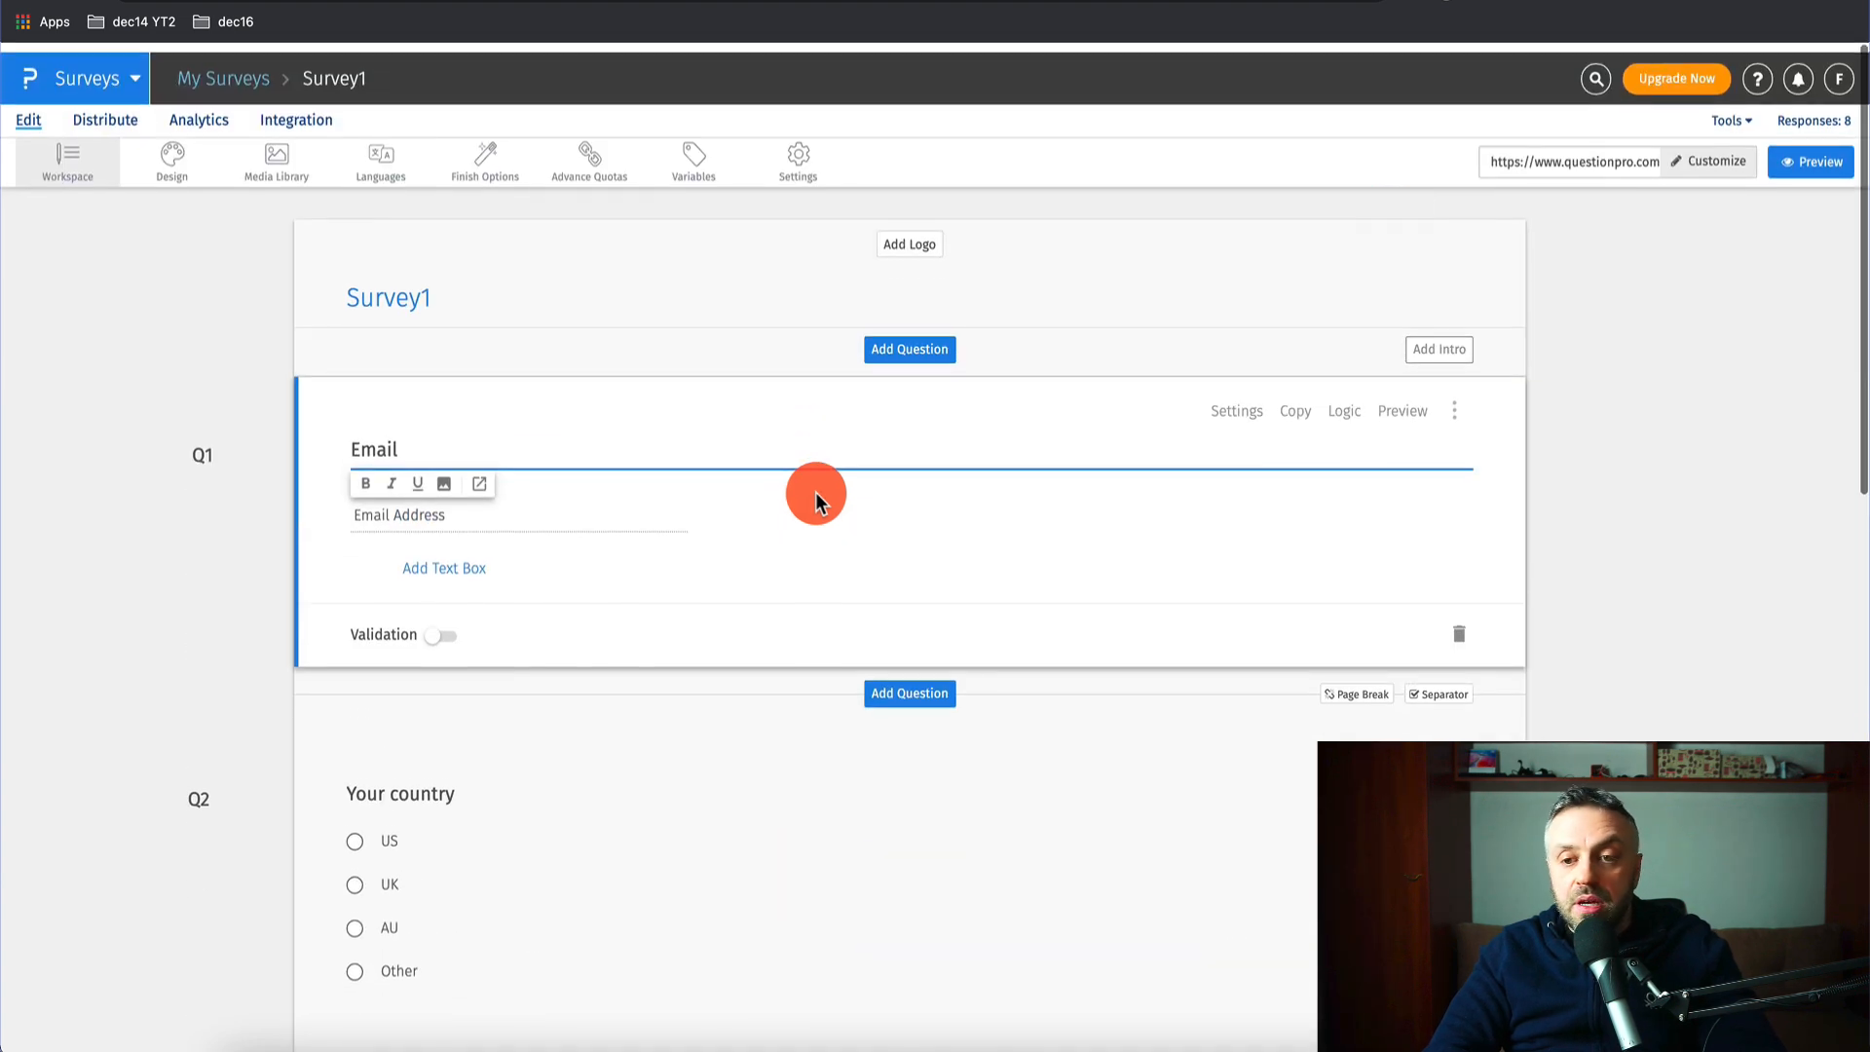
click(1590, 153)
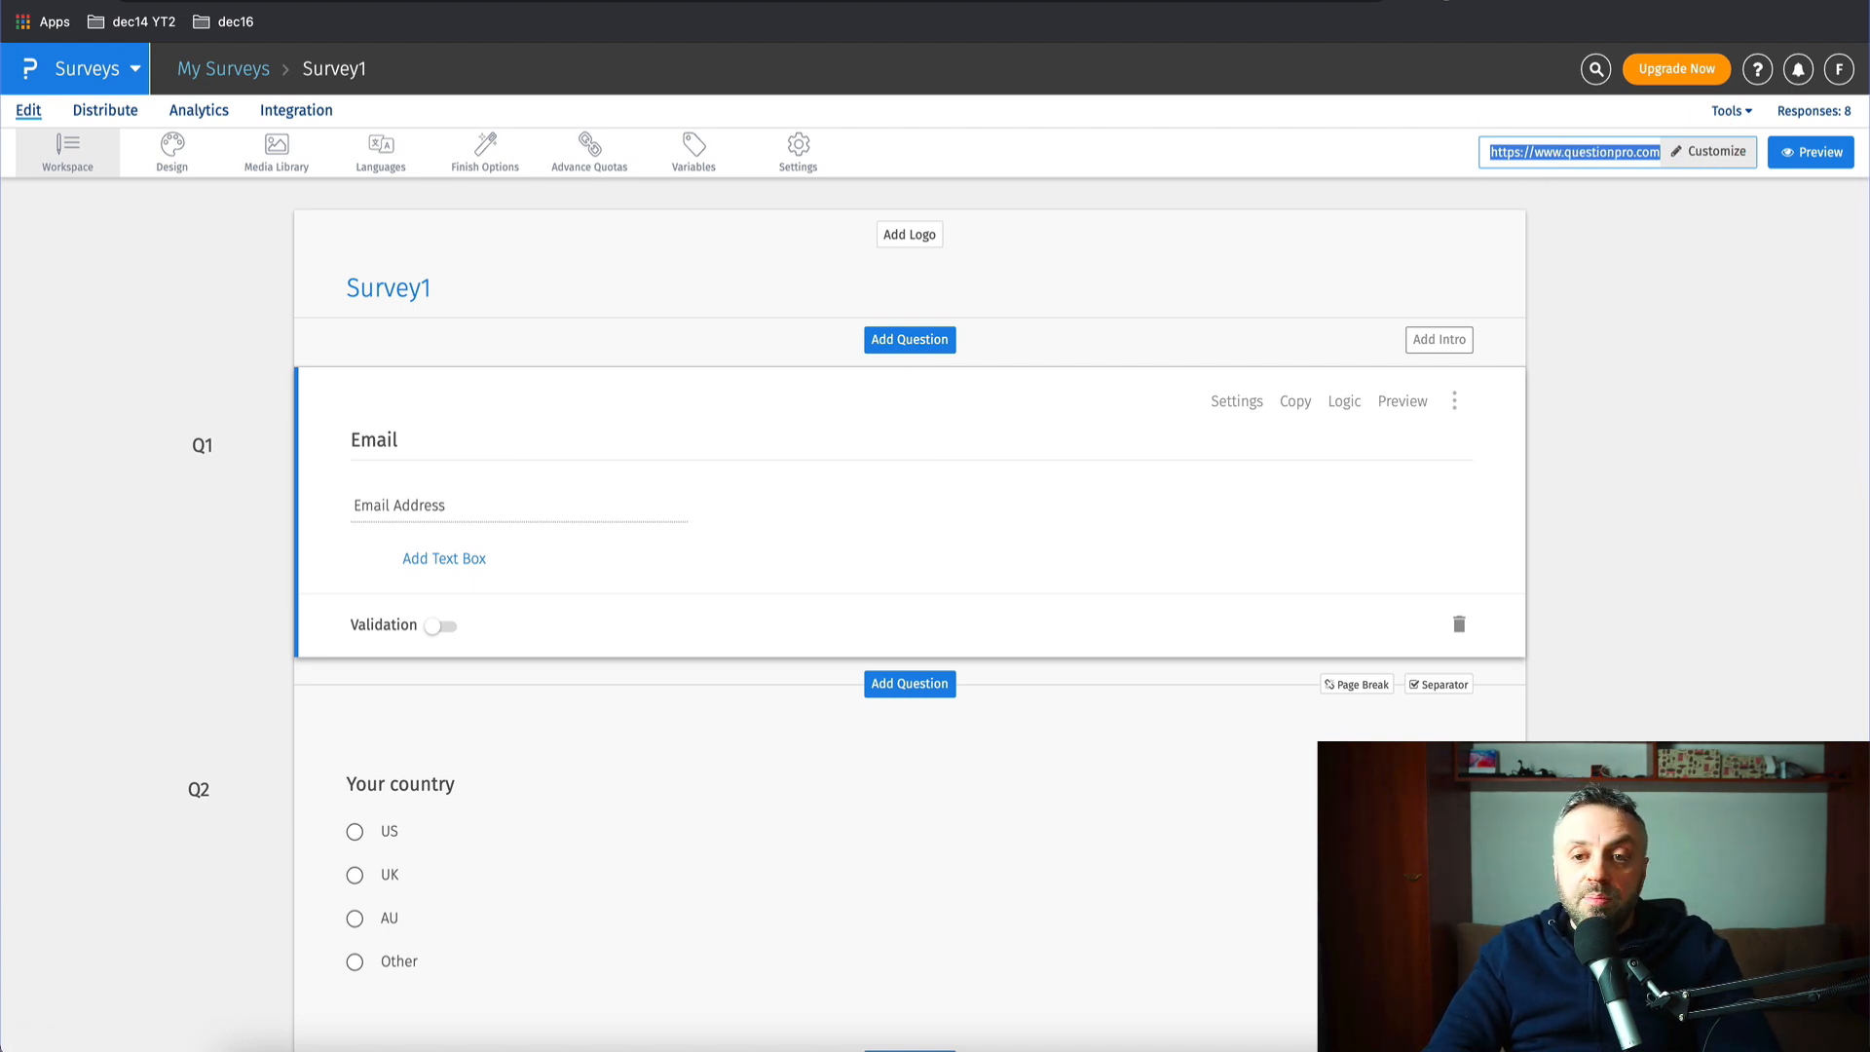
key(ctrl+Tab)
click(959, 0)
text(https://www.questionpro.com/t/ARuR8ZkM4Y)
key(Return)
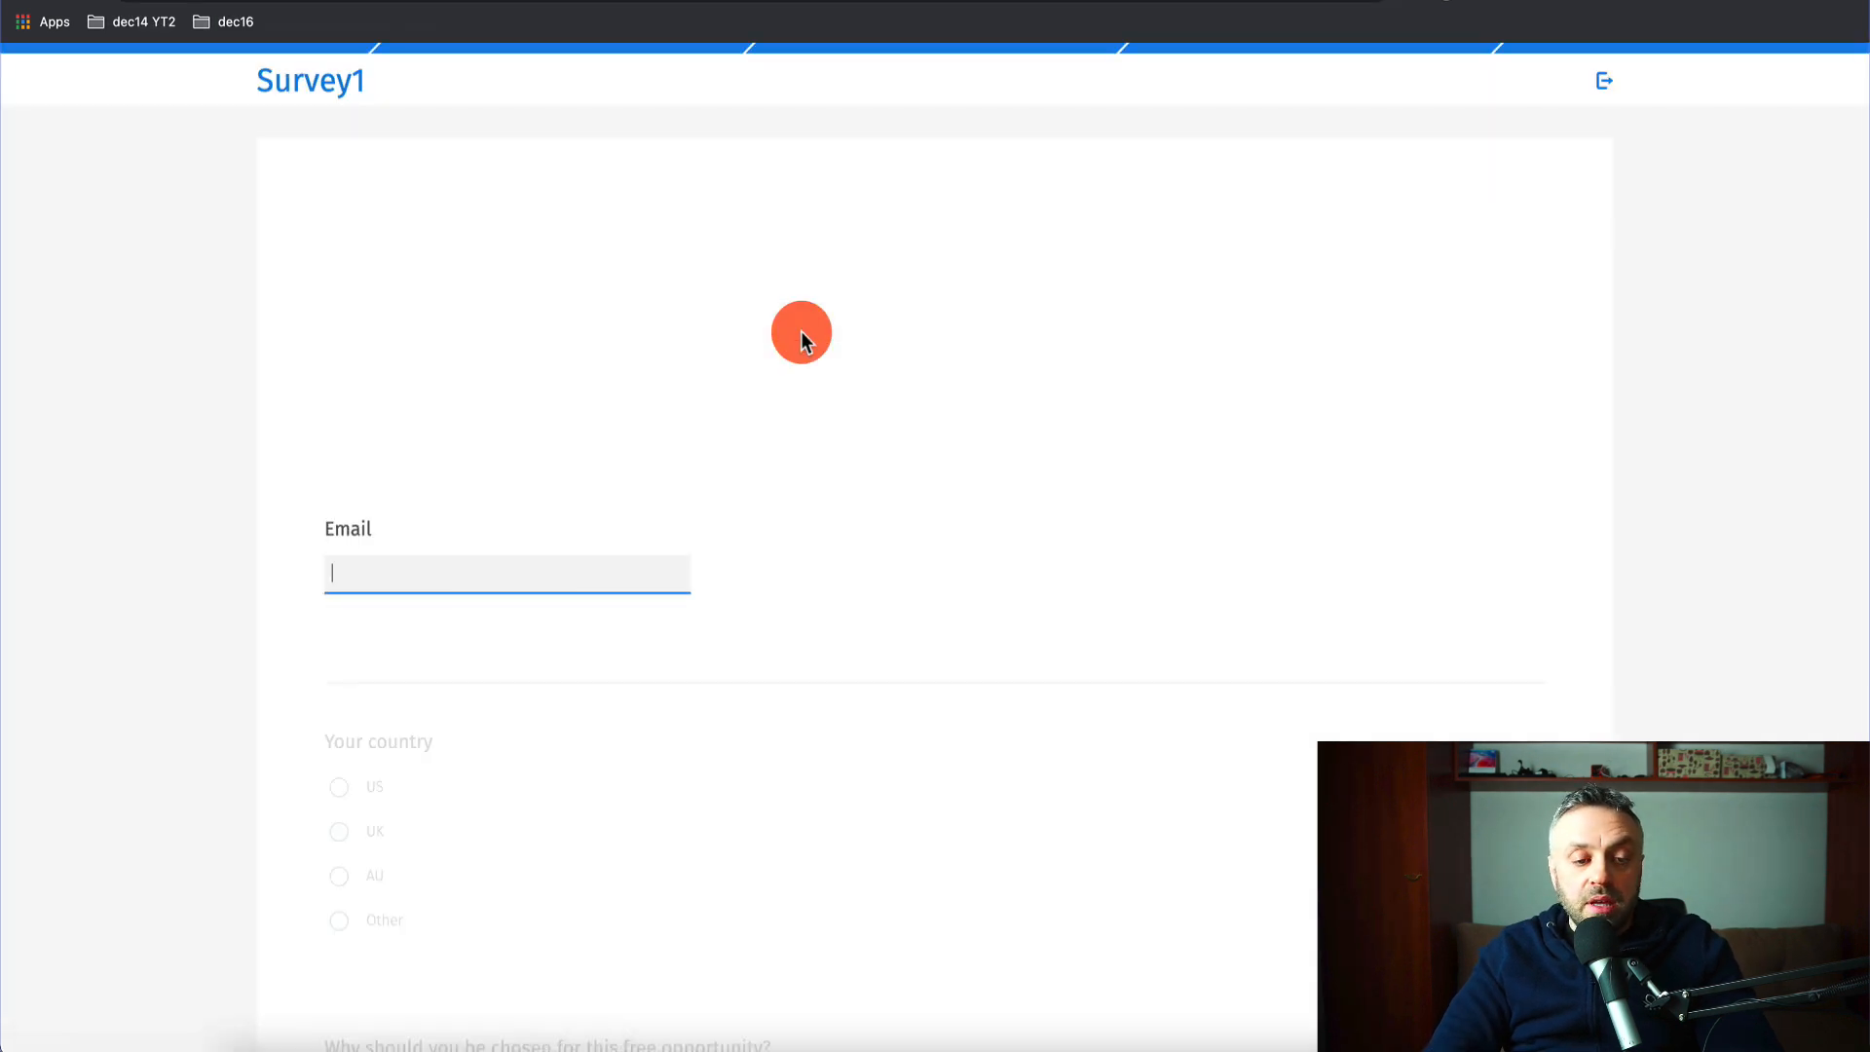
- Enter a test email, answer US and 'I need a side hustle', and submit the survey
text(james@james.com)
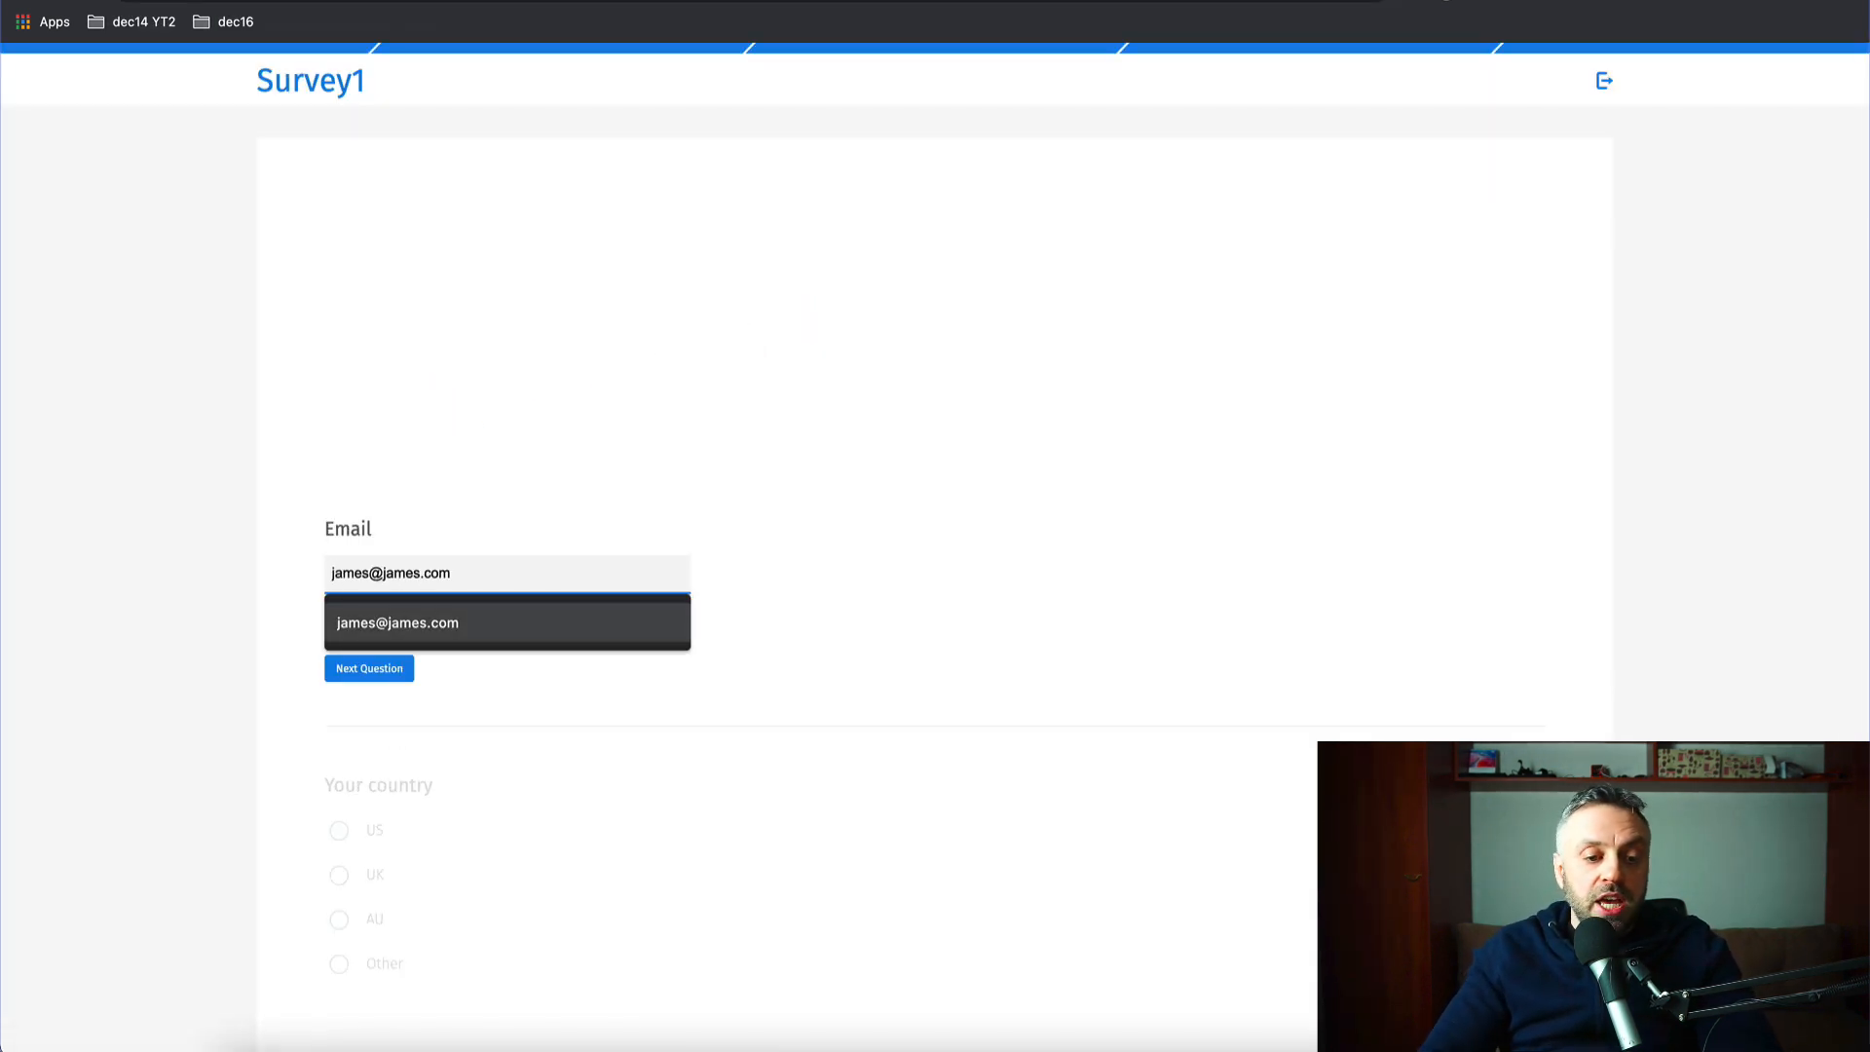
key(Return)
key(Return)
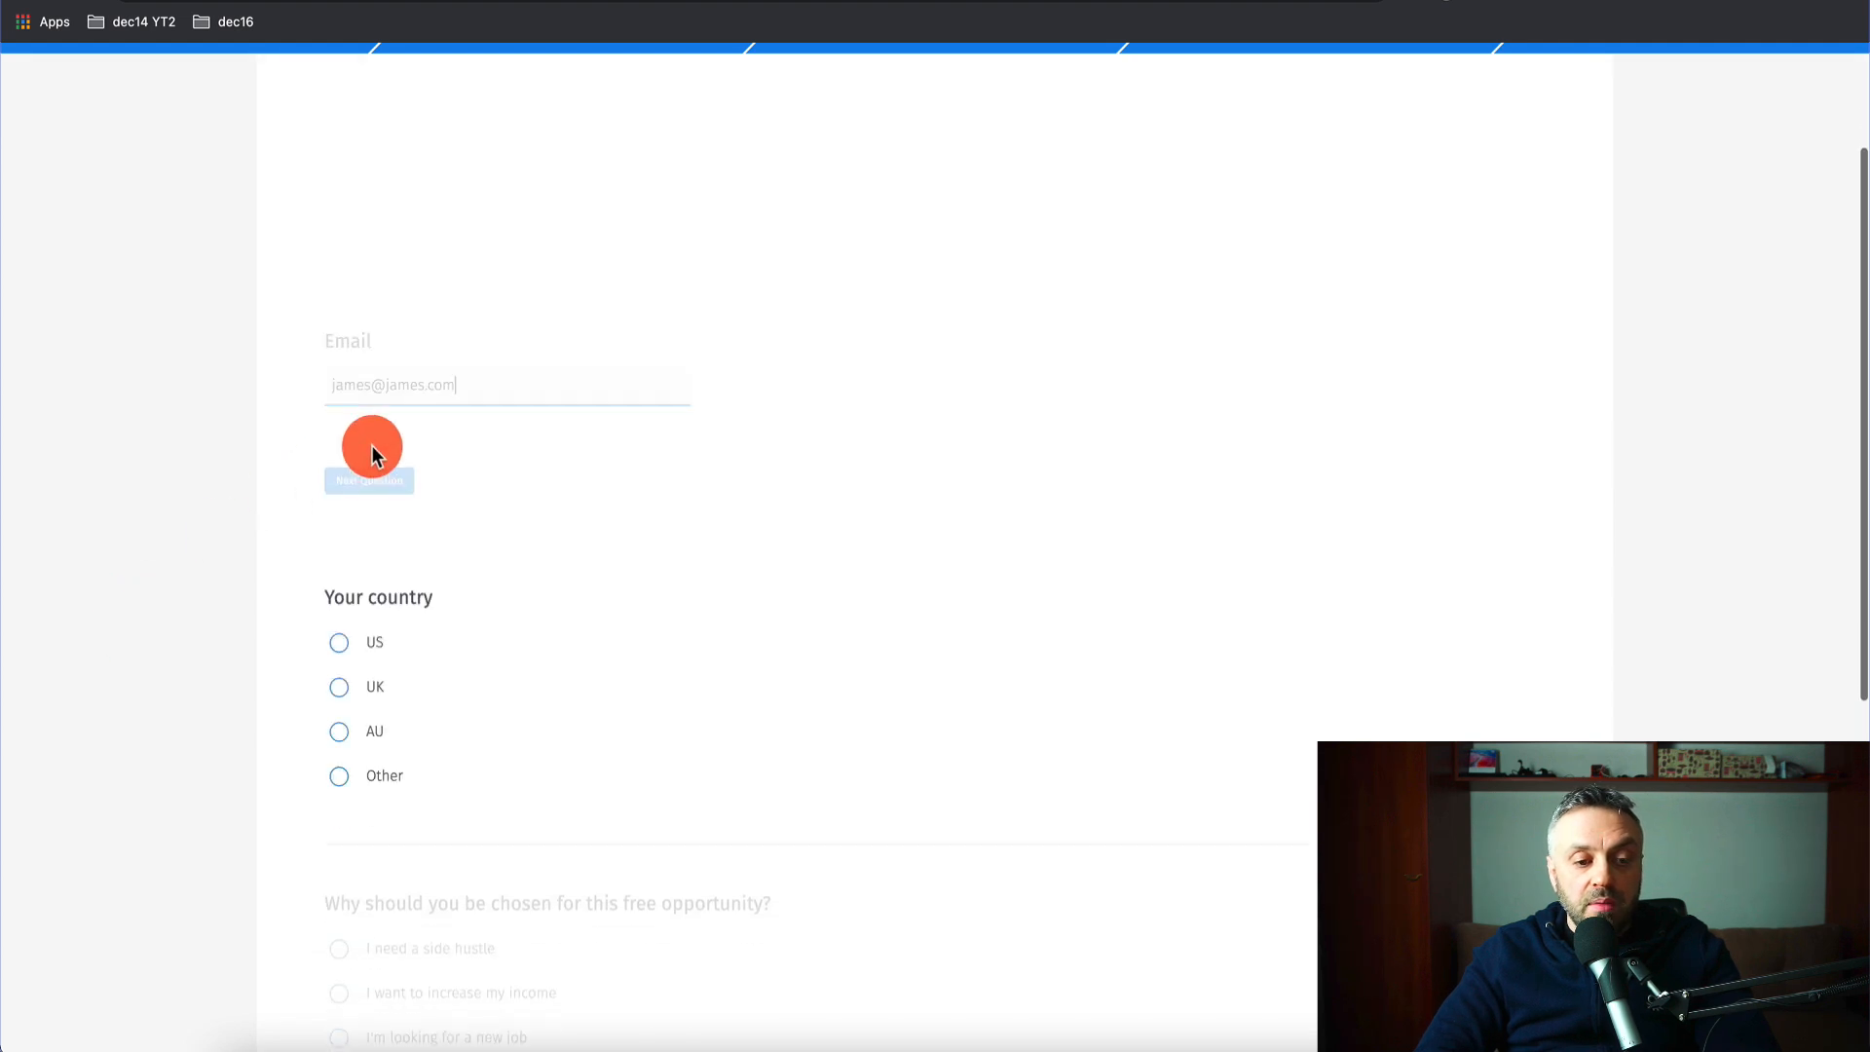
click(345, 631)
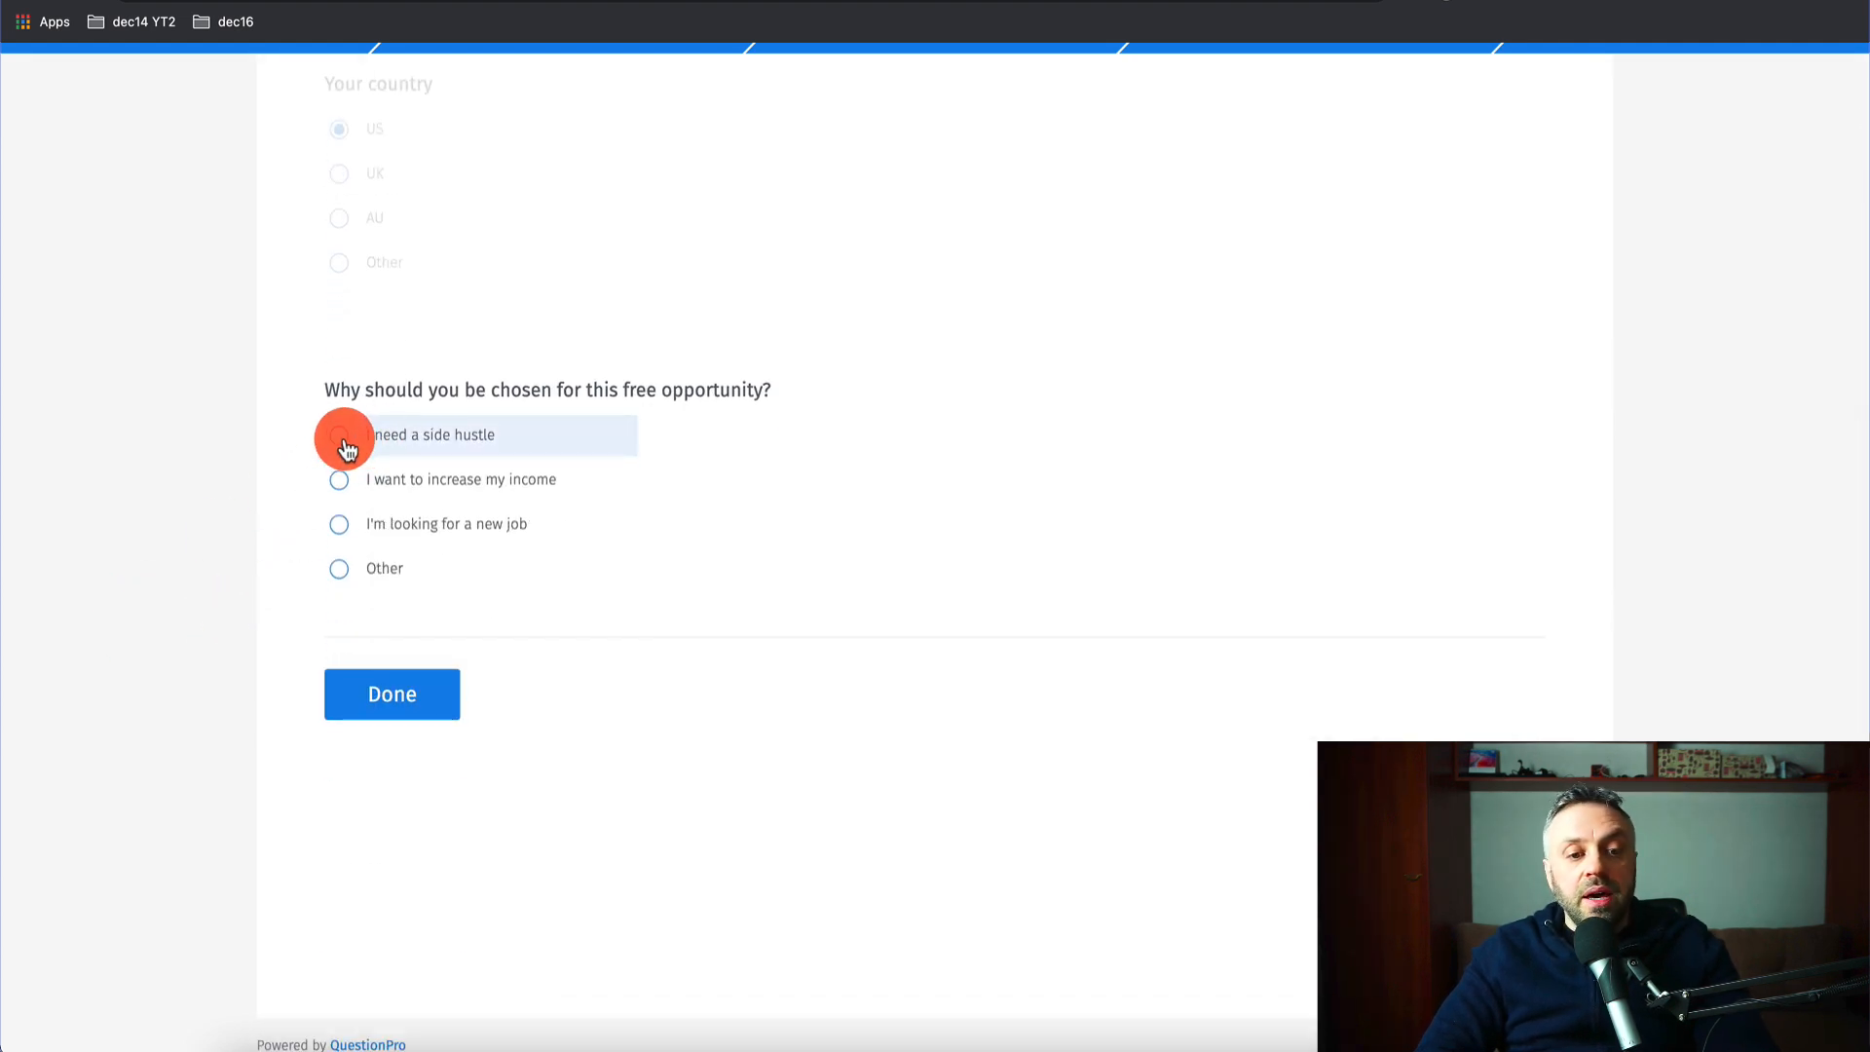
click(346, 448)
click(422, 712)
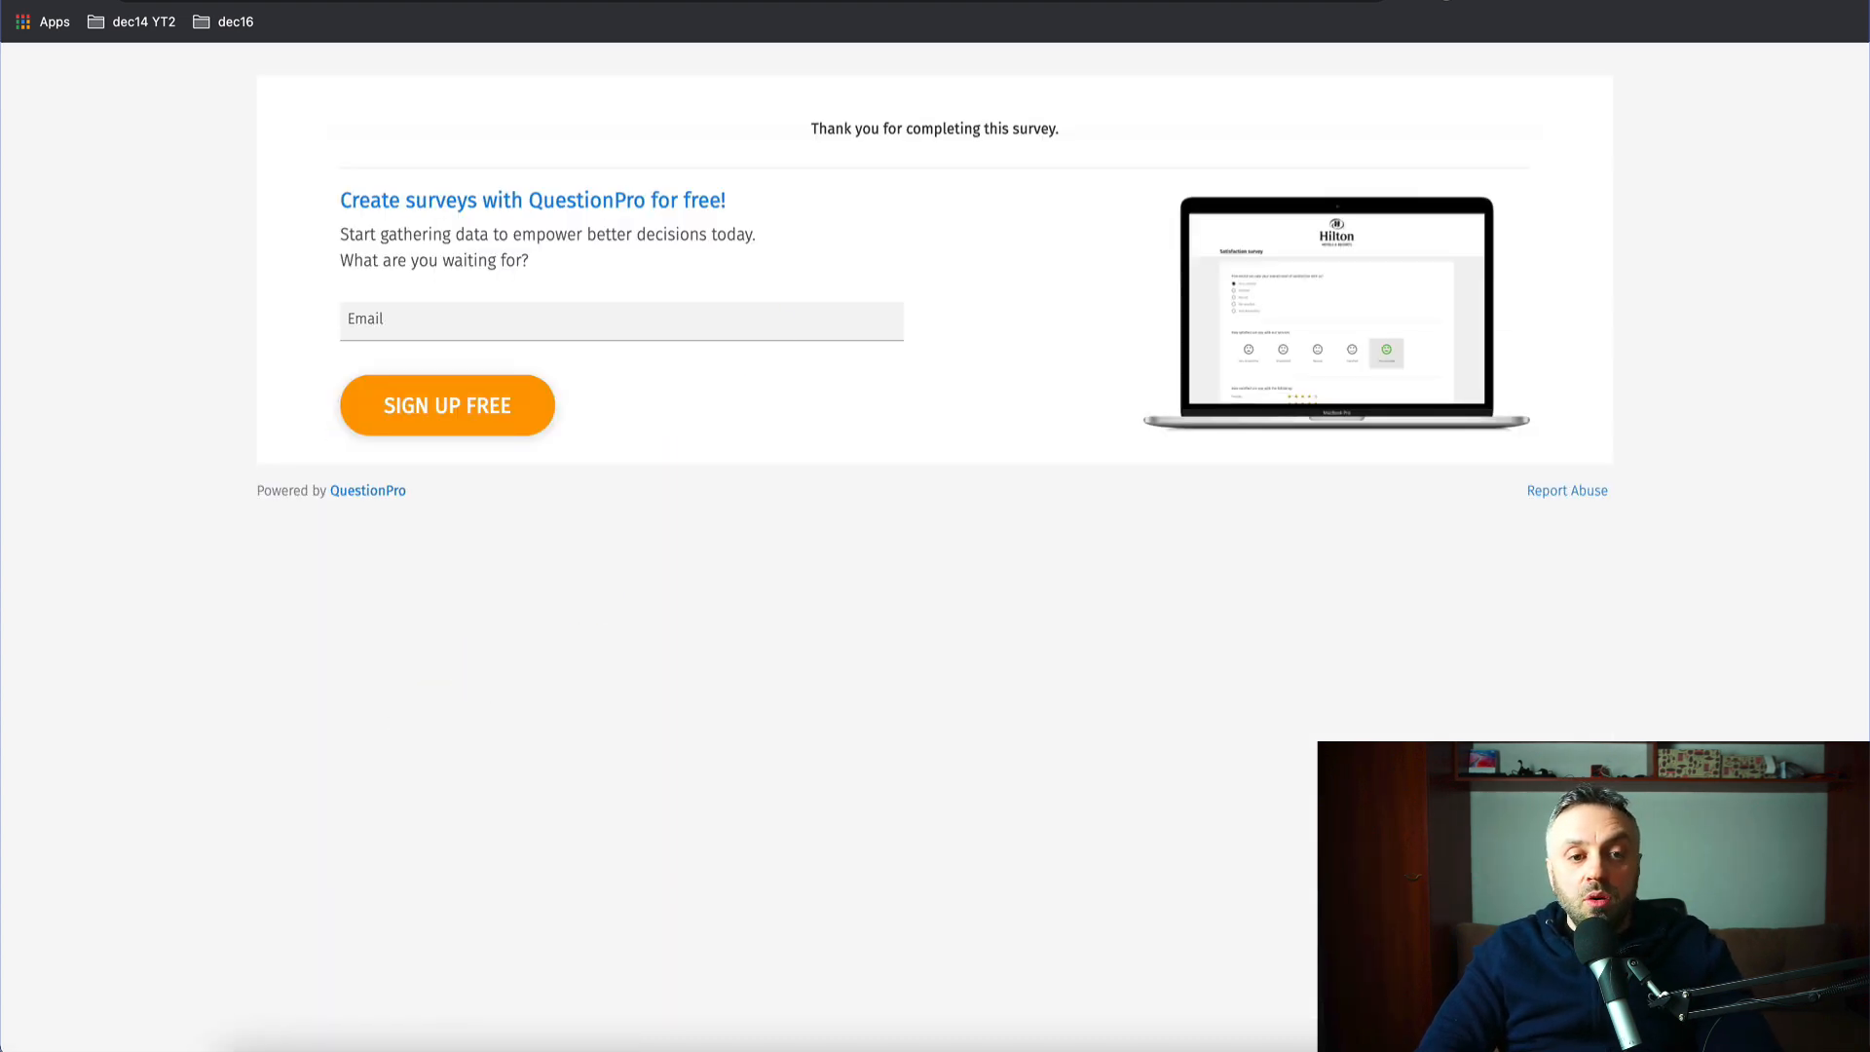
click(428, 2)
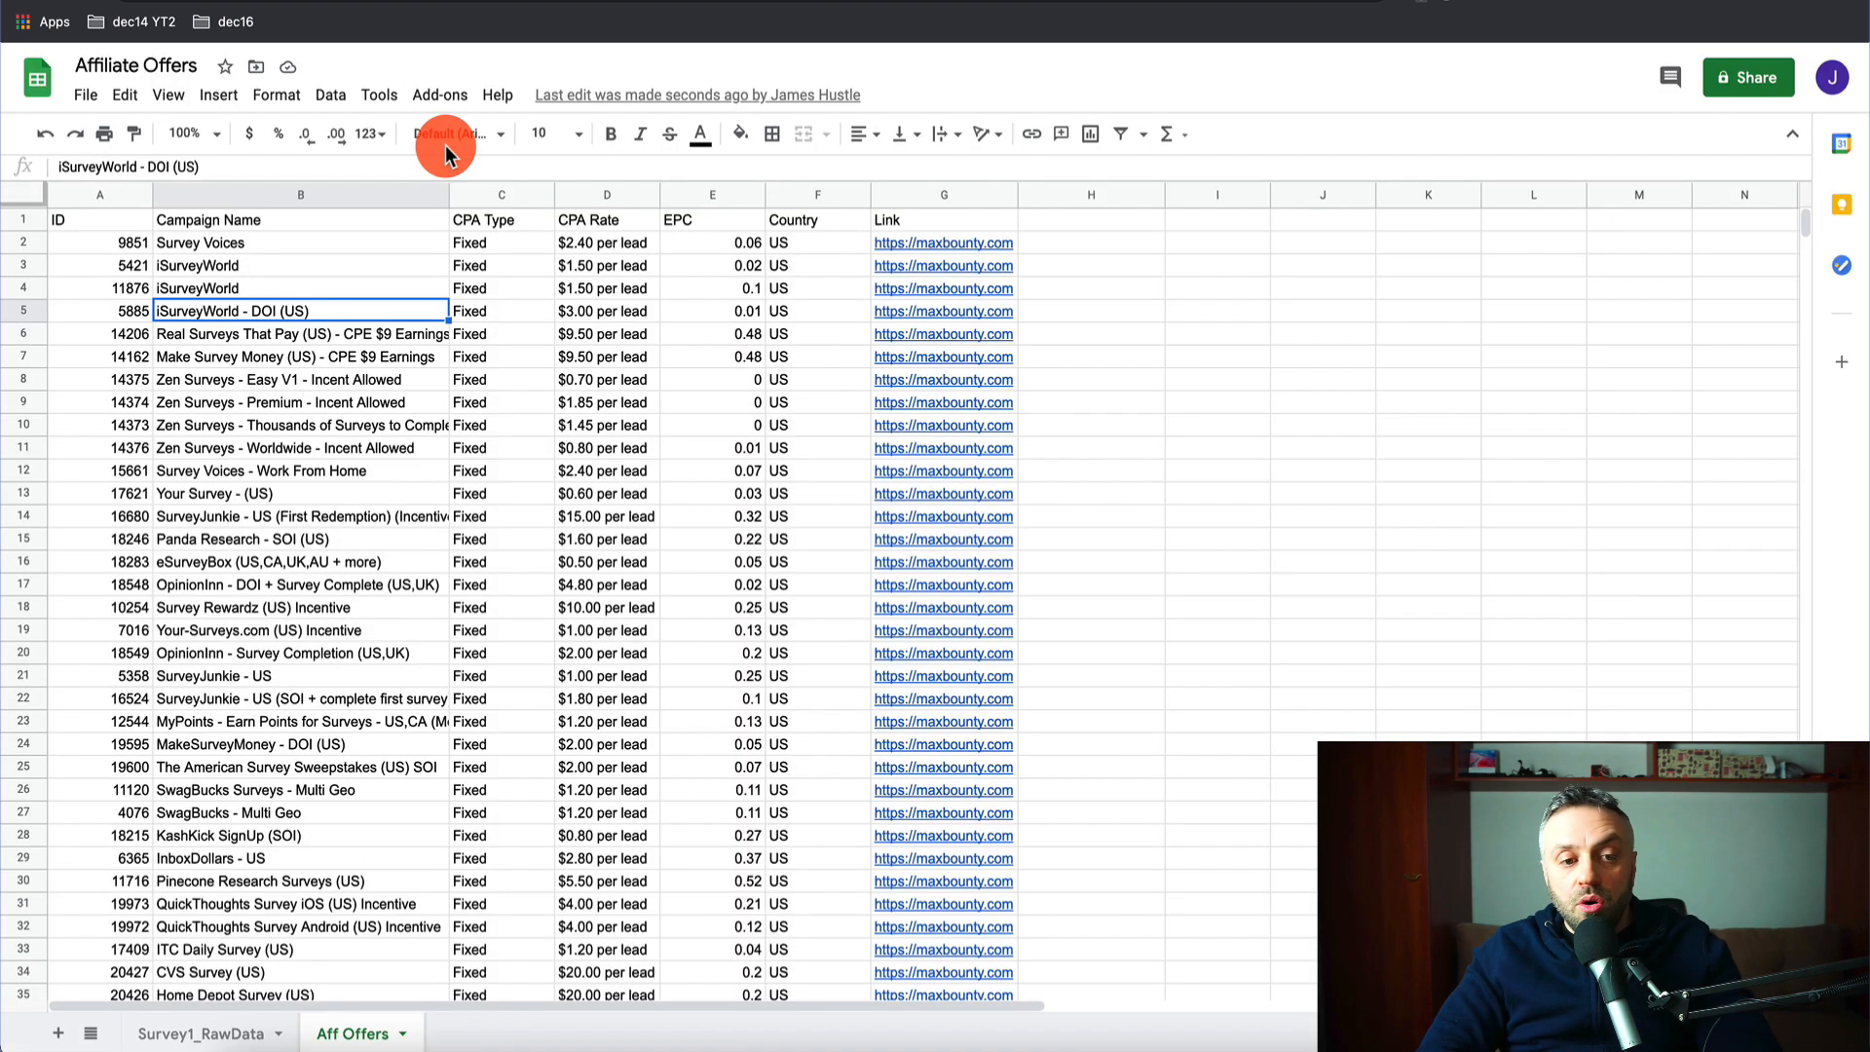
- Check the US test response in row 2 of Survey1_RawData, then return to Integromat
click(263, 1030)
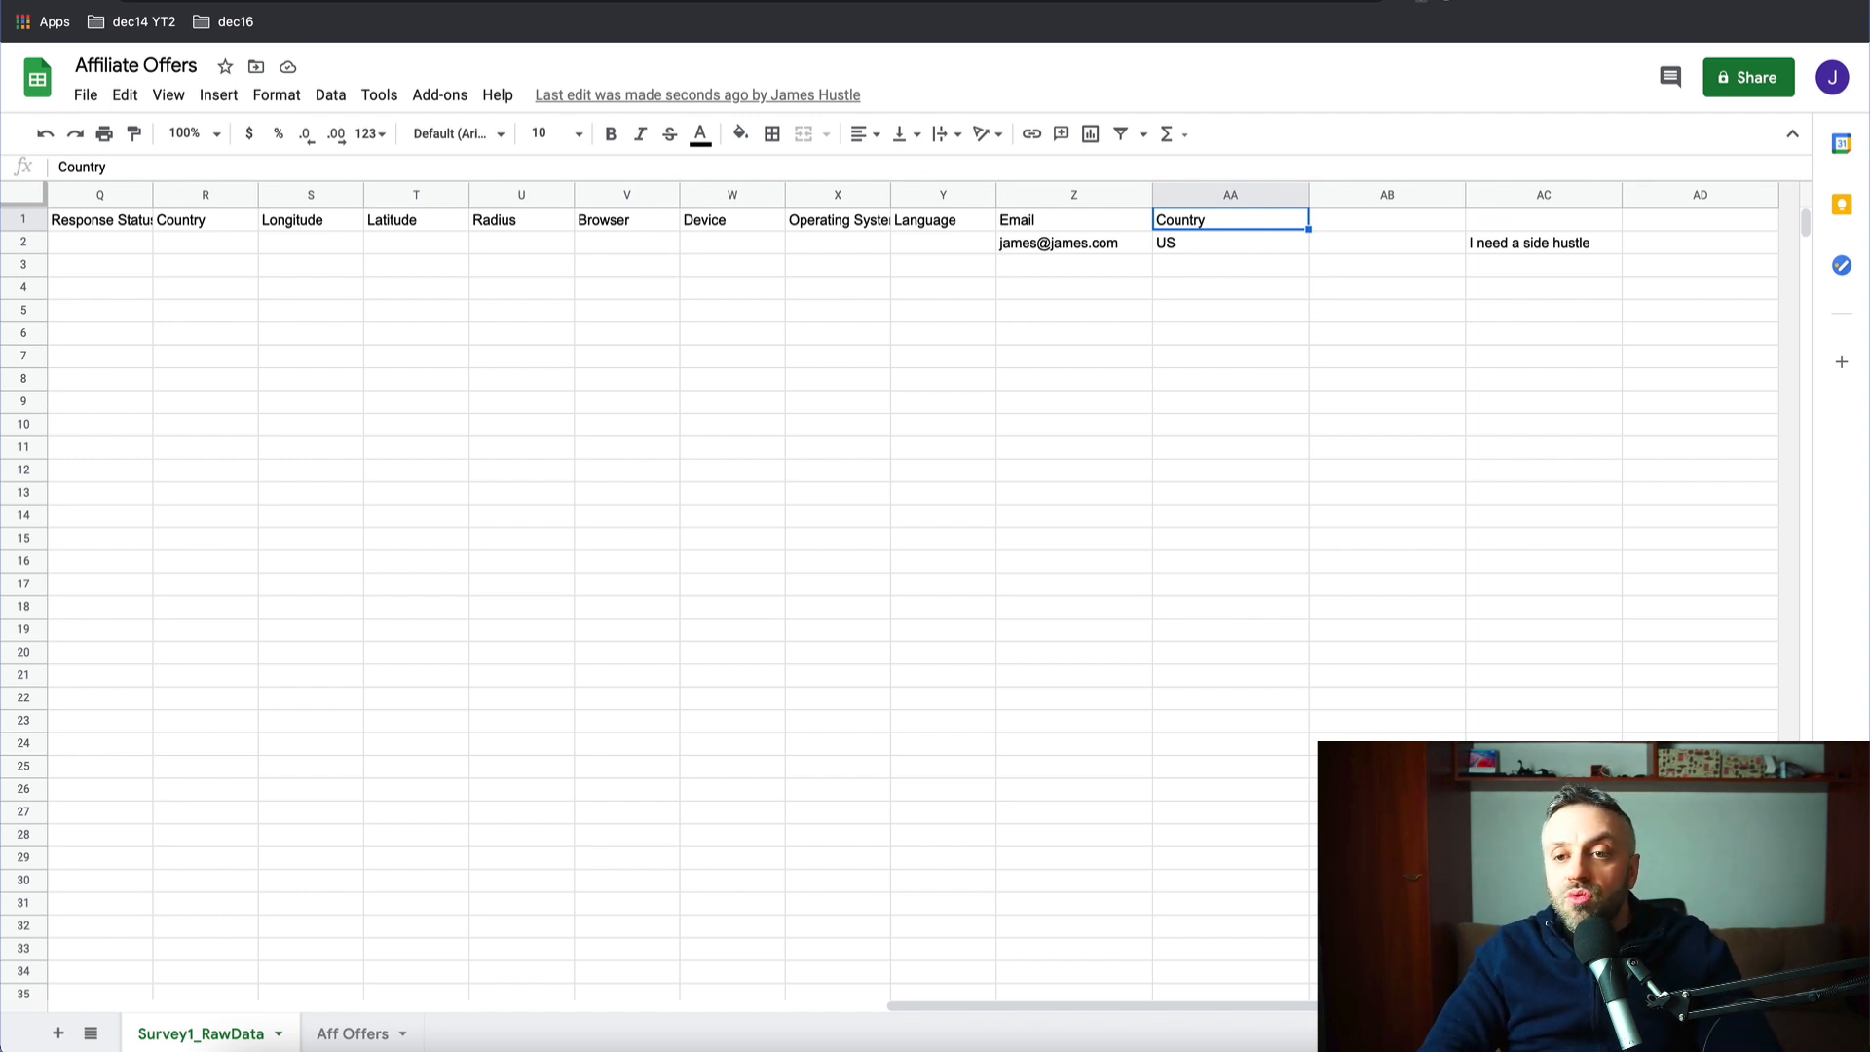
key(ctrl+Tab)
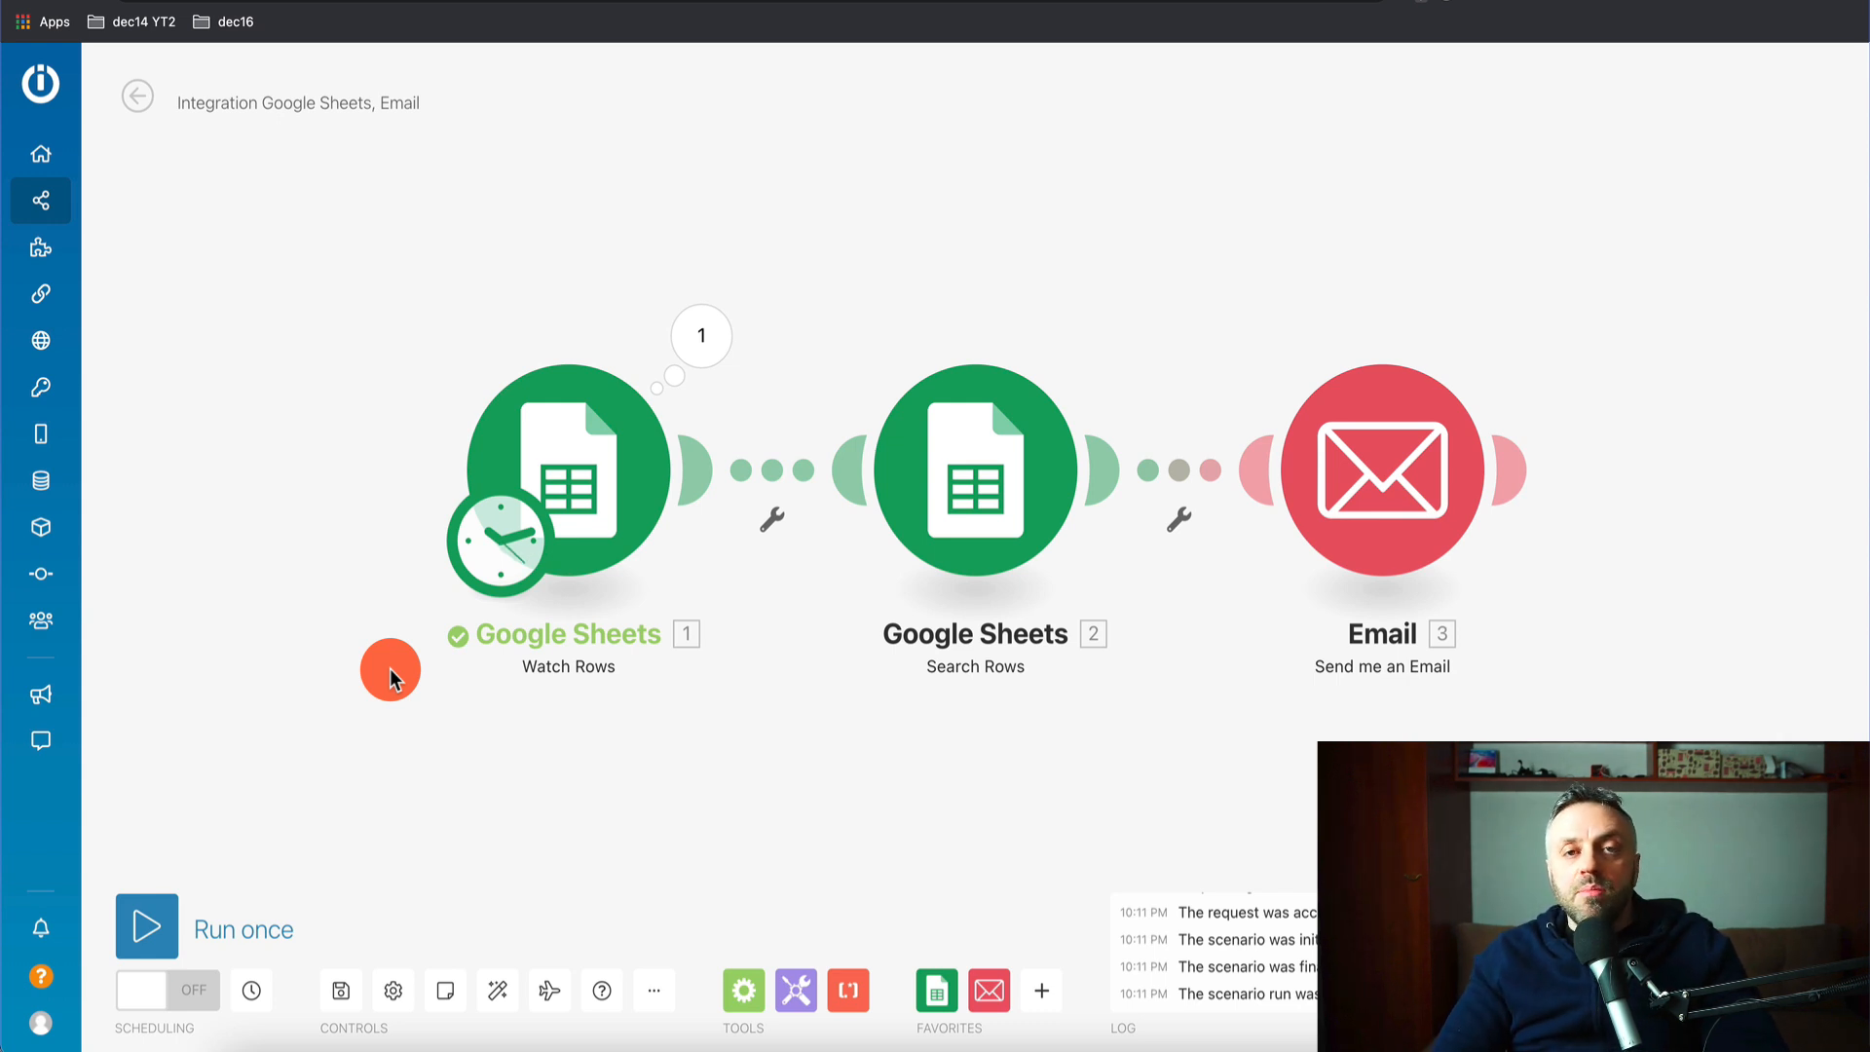
- Run the scenario once and inspect the Watch Rows, Search Rows and Email outputs for Survey Voices
click(159, 940)
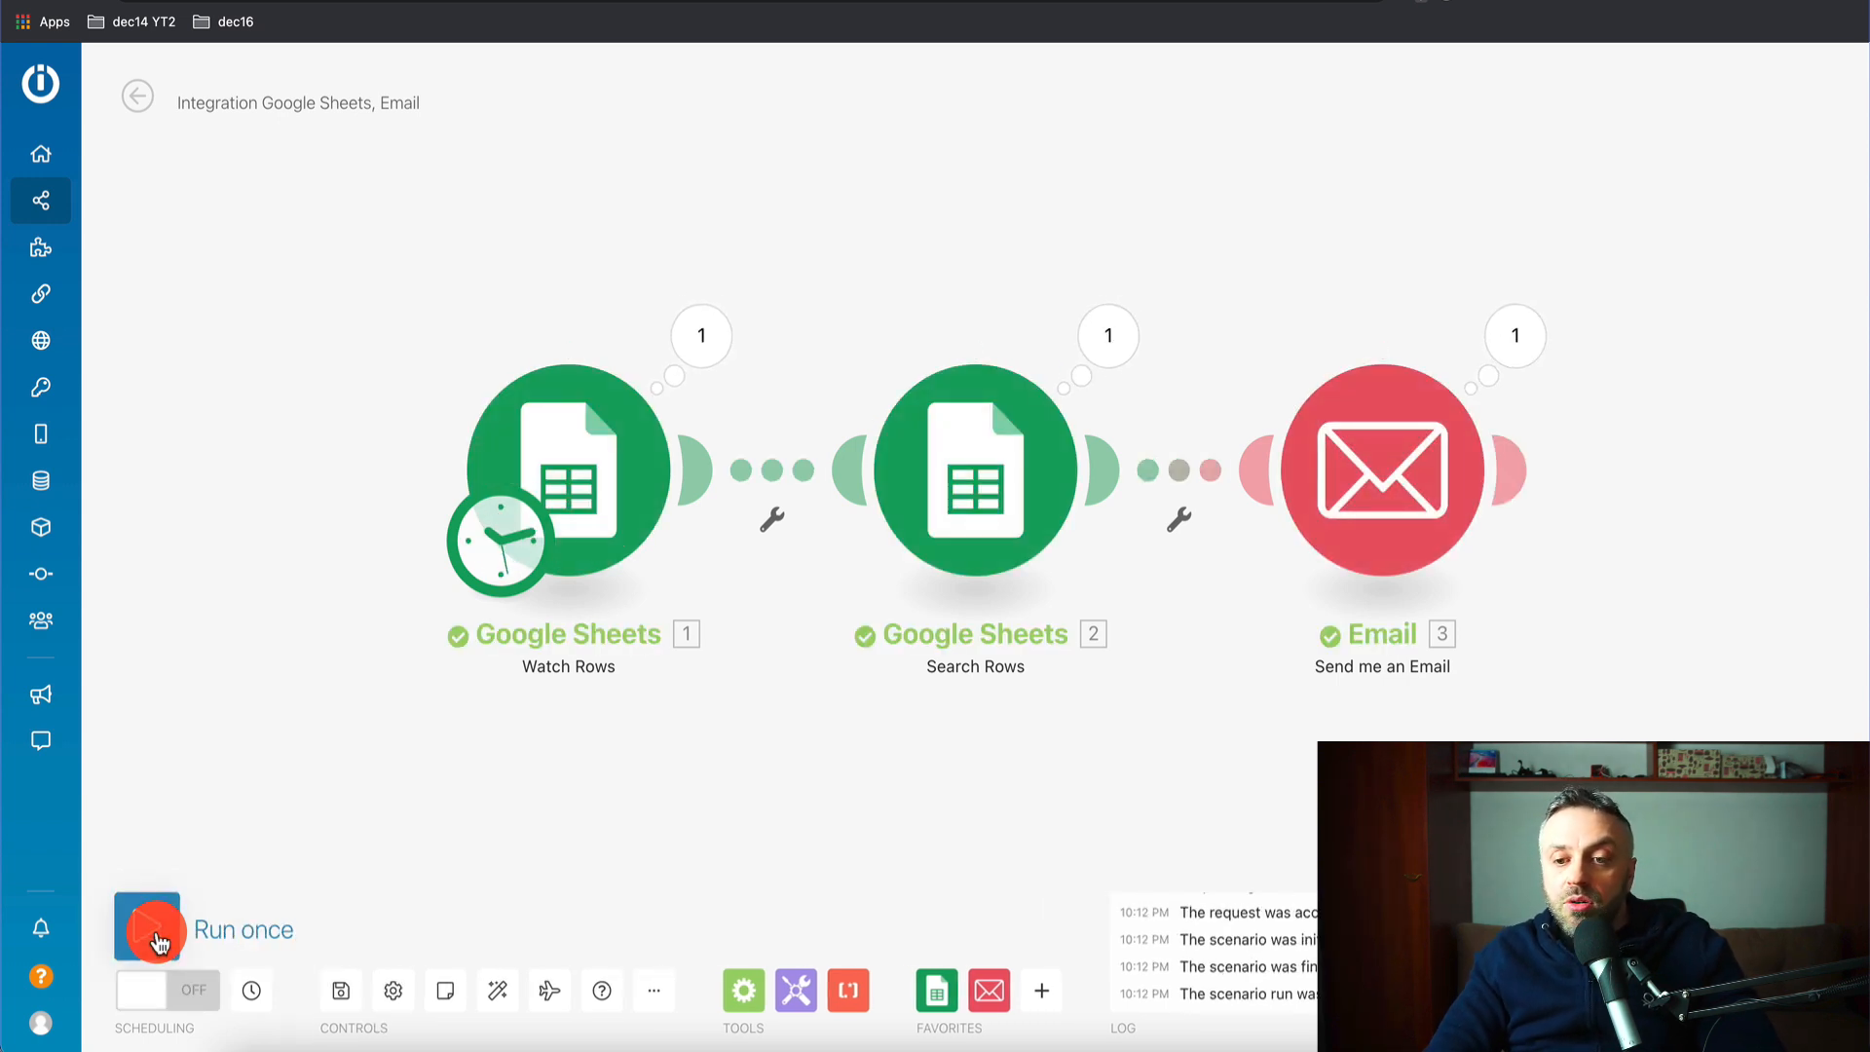
click(701, 343)
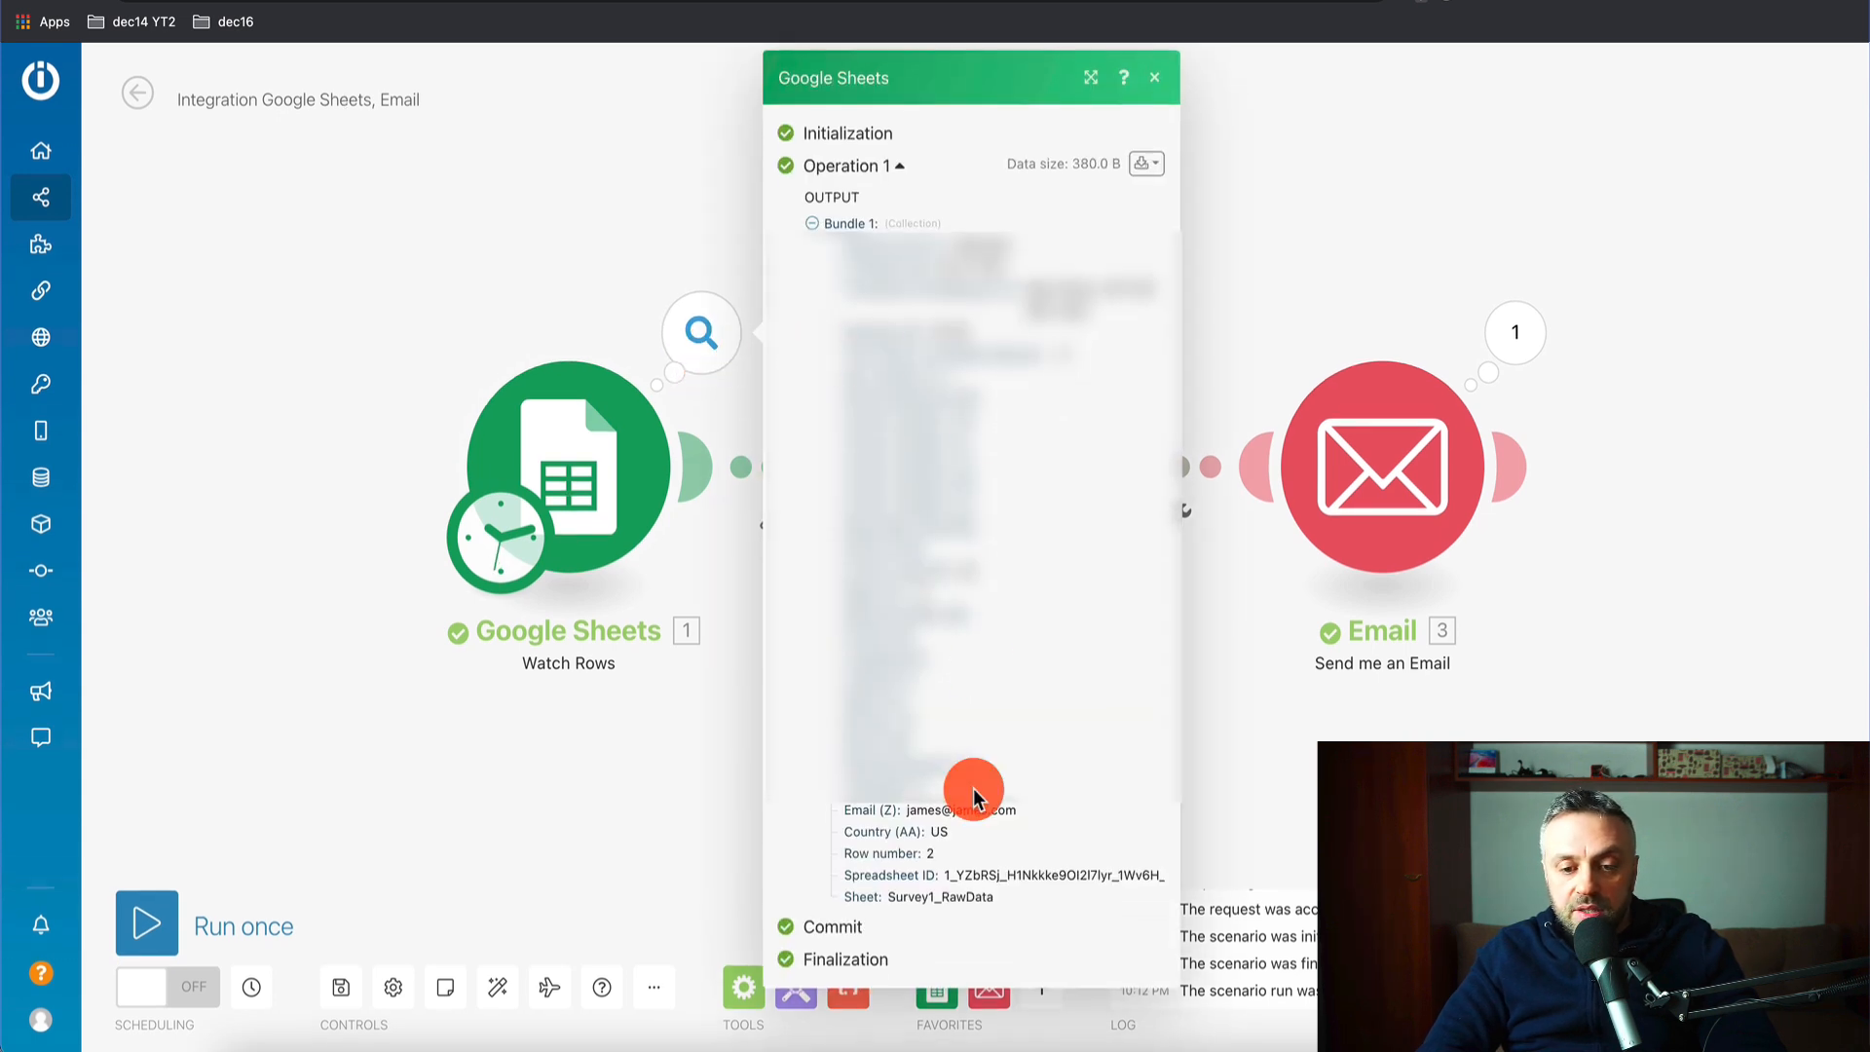
click(1275, 141)
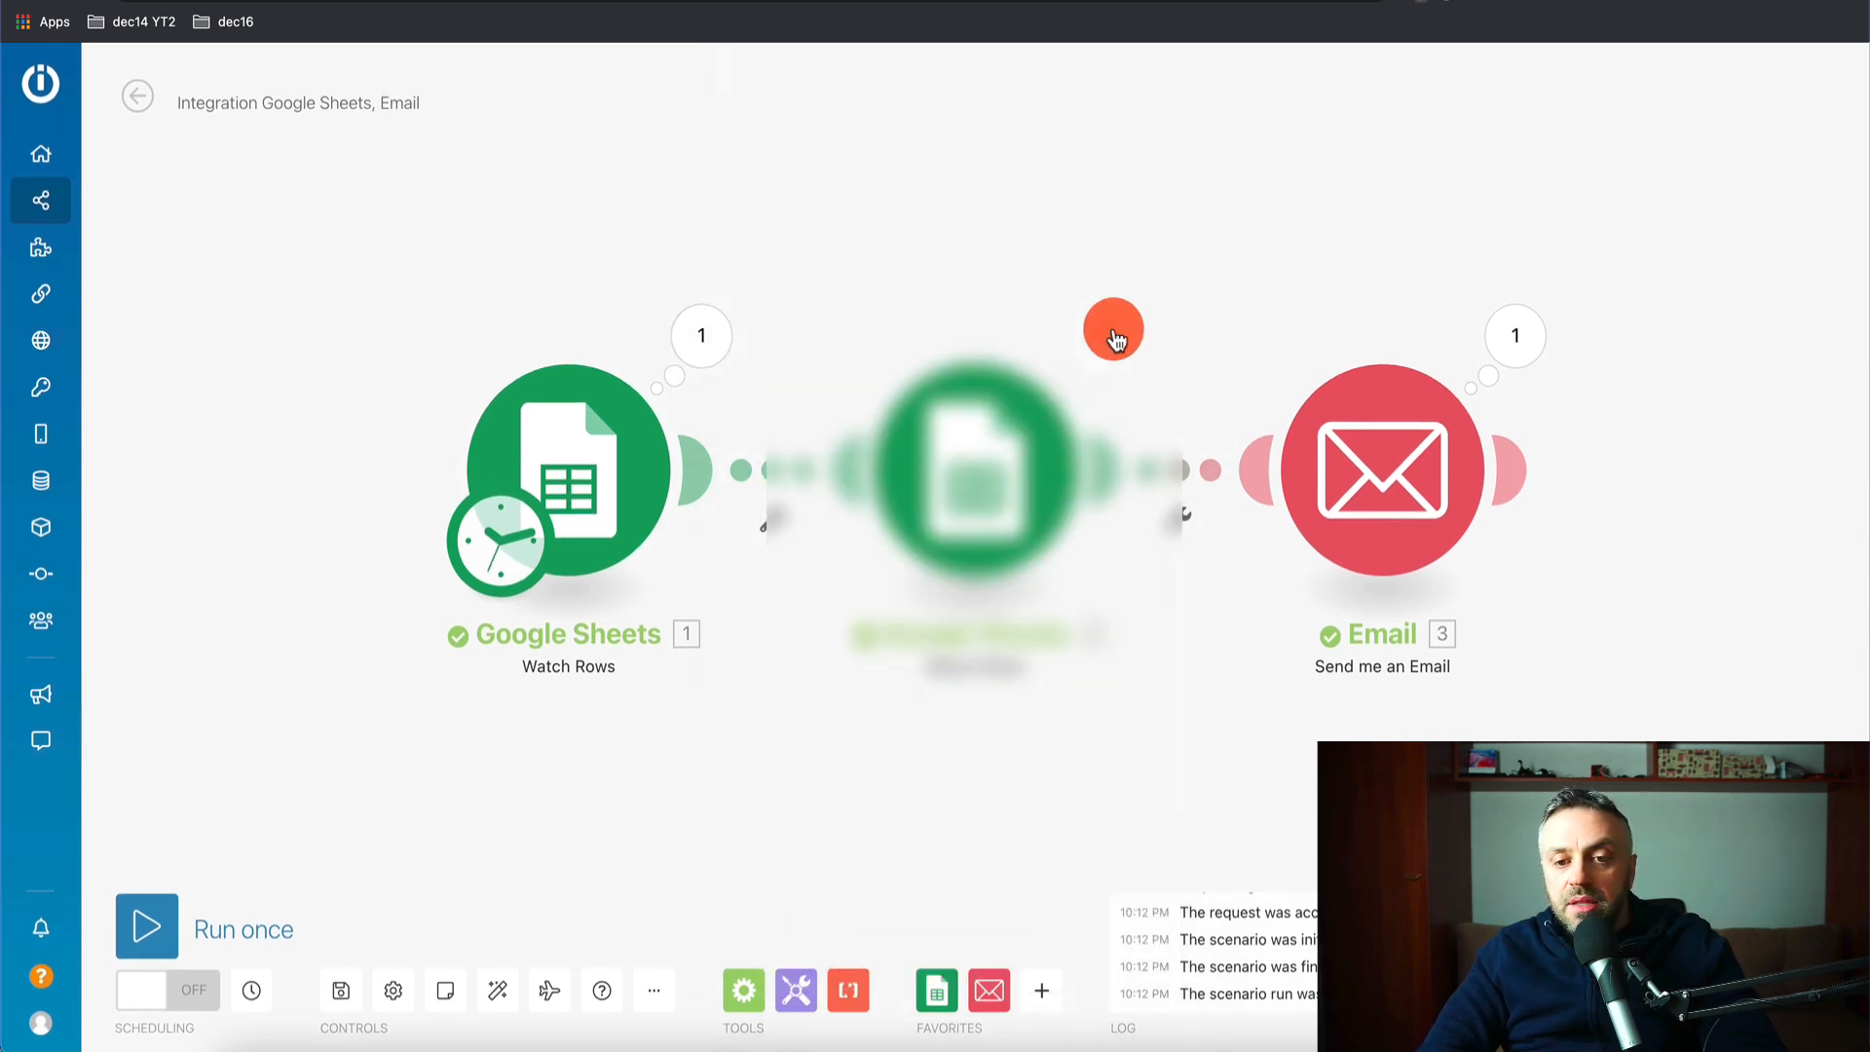
click(1110, 329)
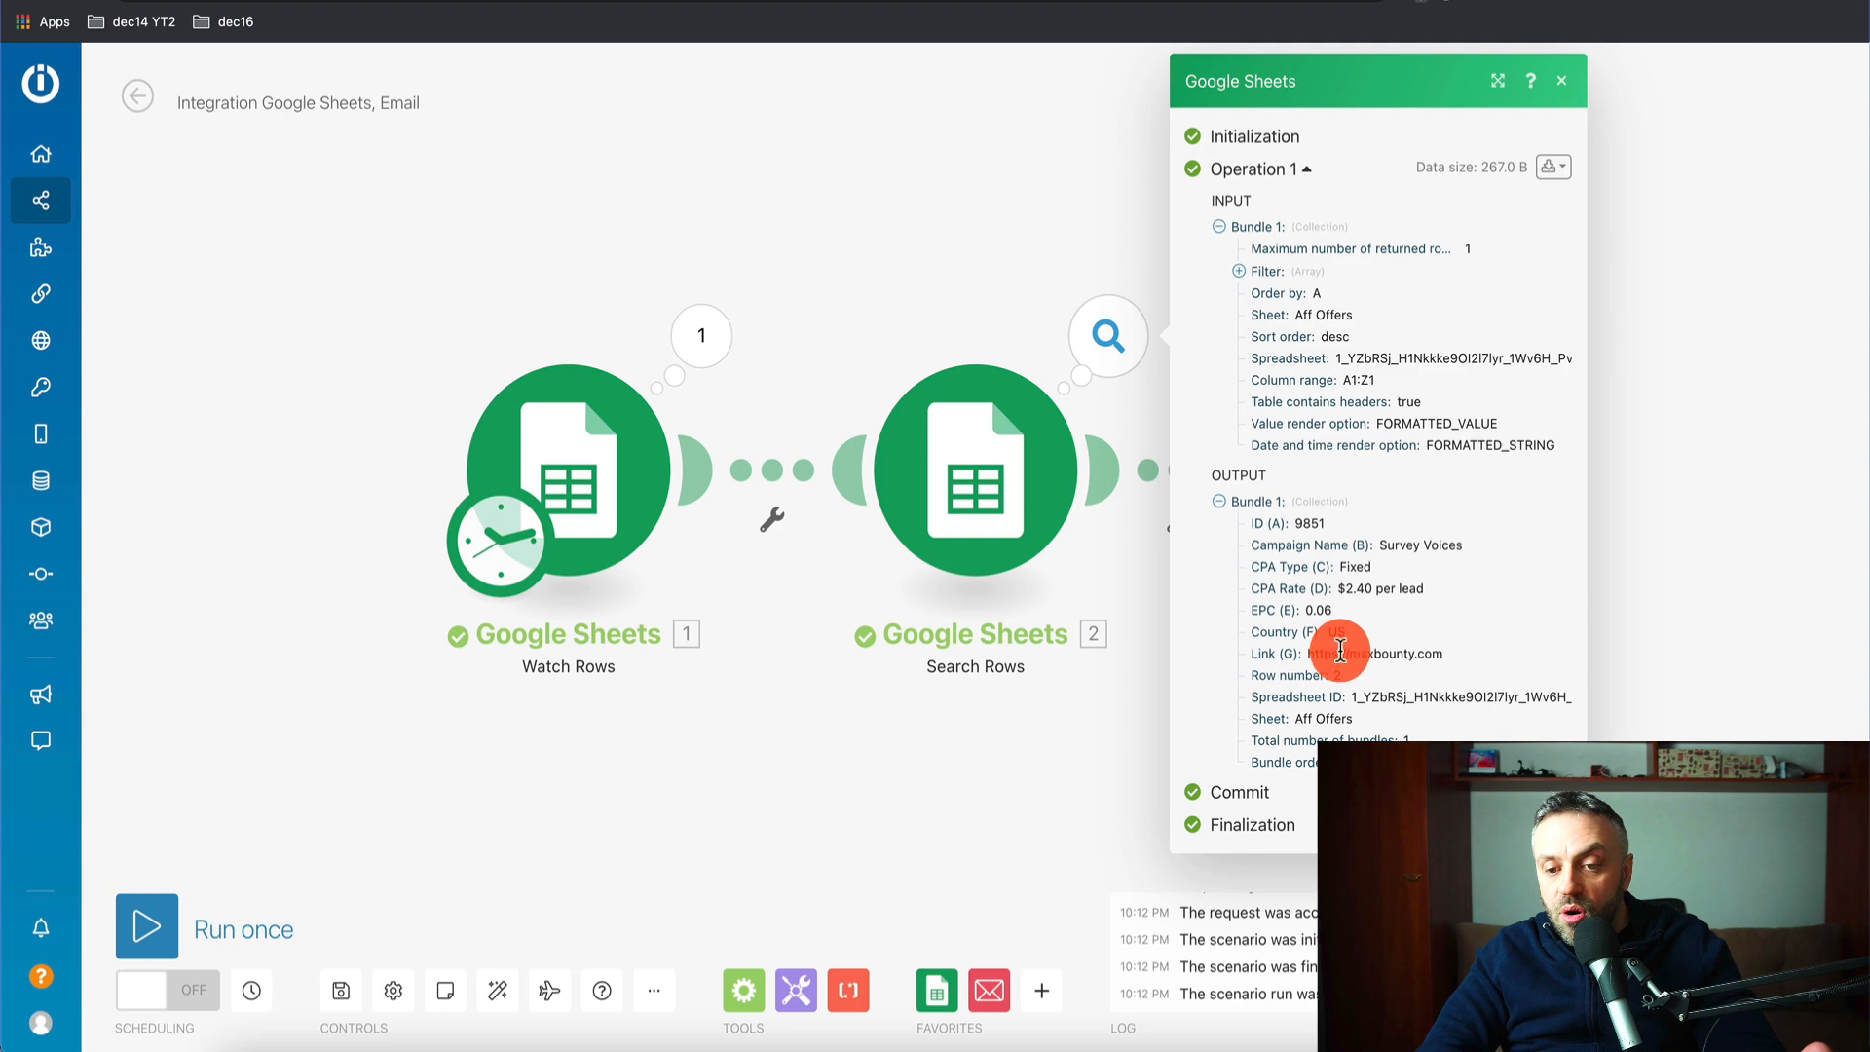
click(1727, 589)
click(1525, 336)
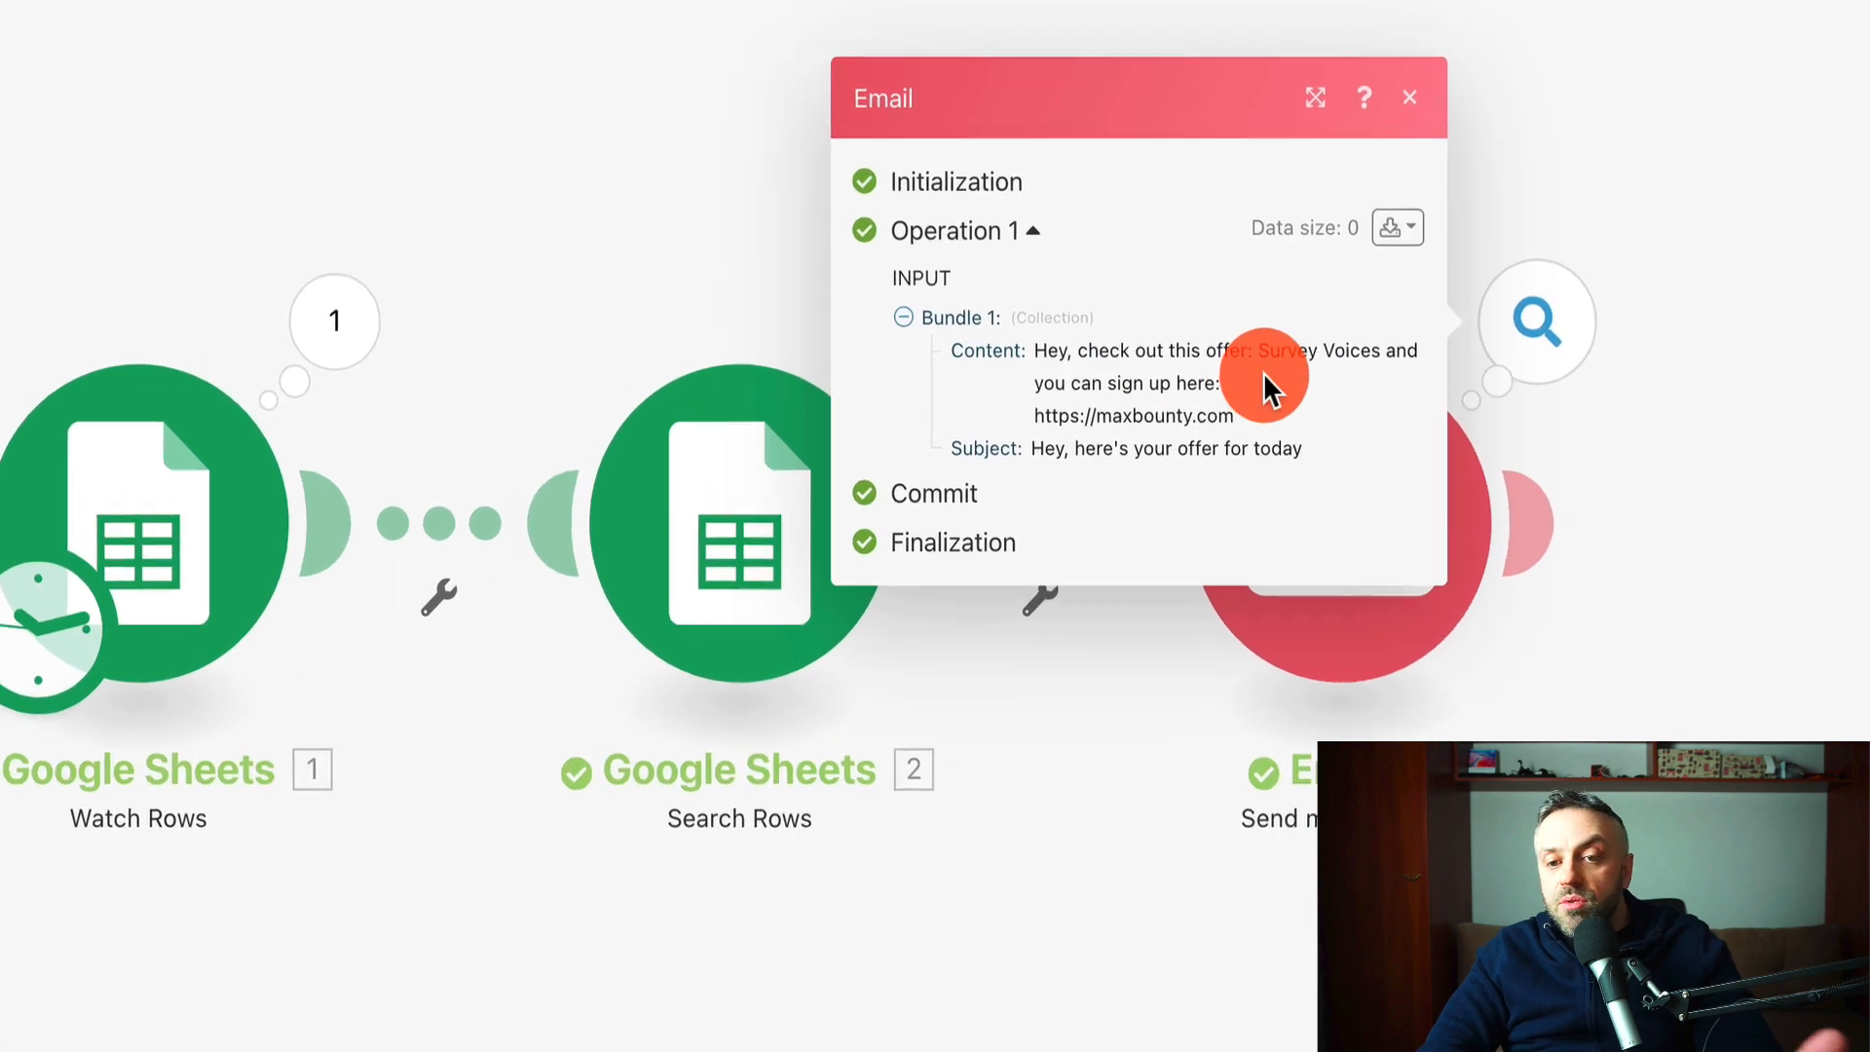
click(1756, 20)
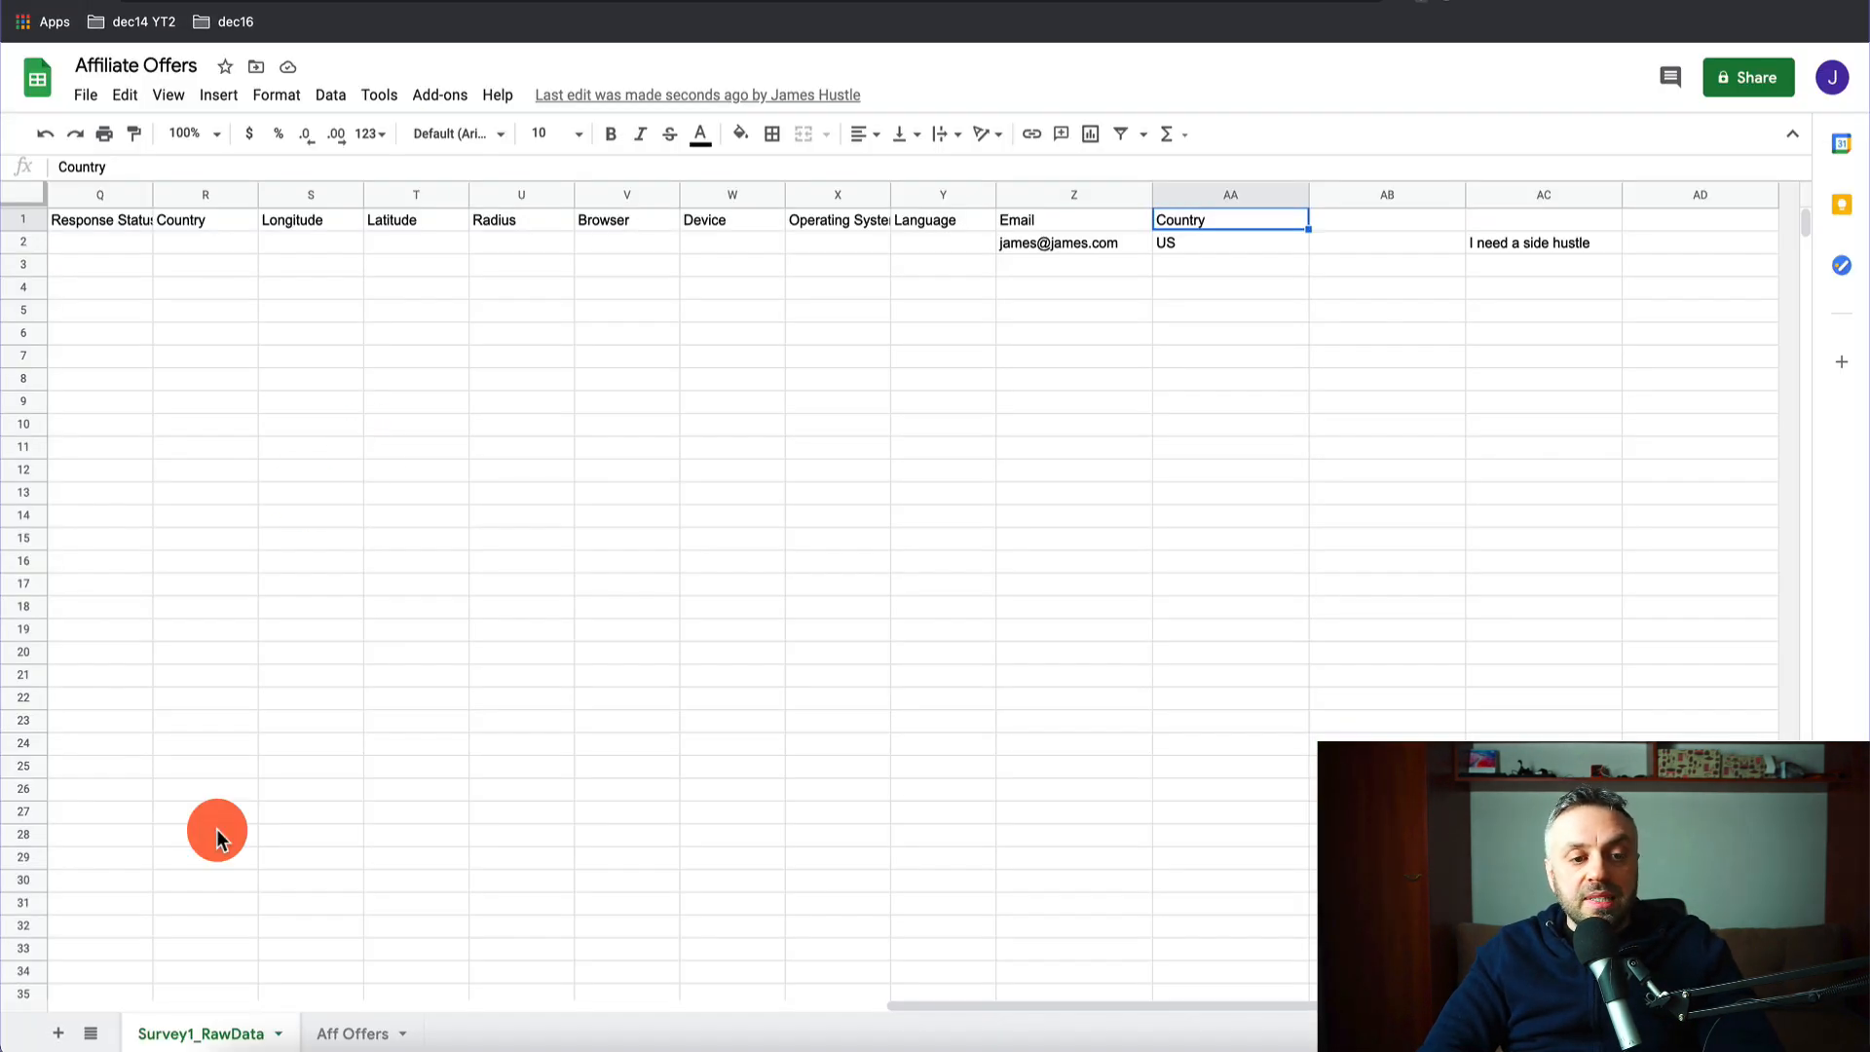
- In Aff Offers, insert a row and paste a copy of the Survey Voices row into row 2
click(354, 1033)
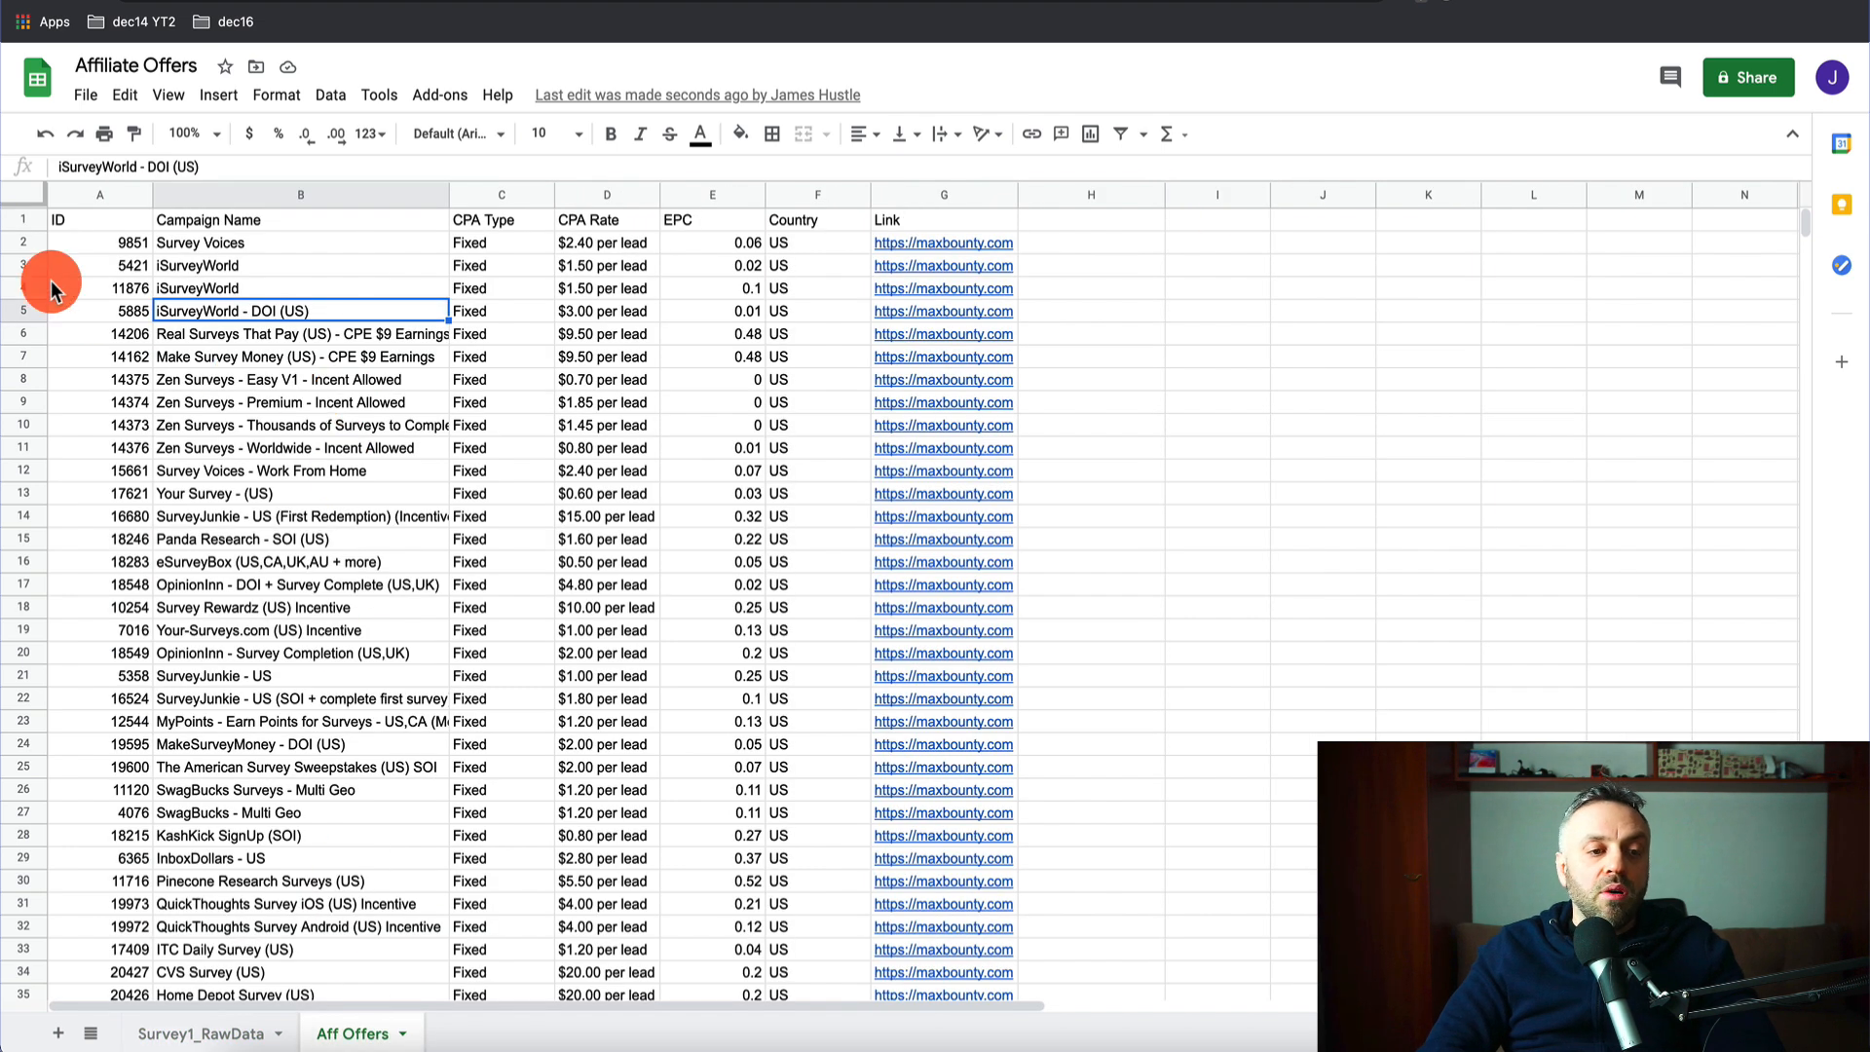
right_click(24, 252)
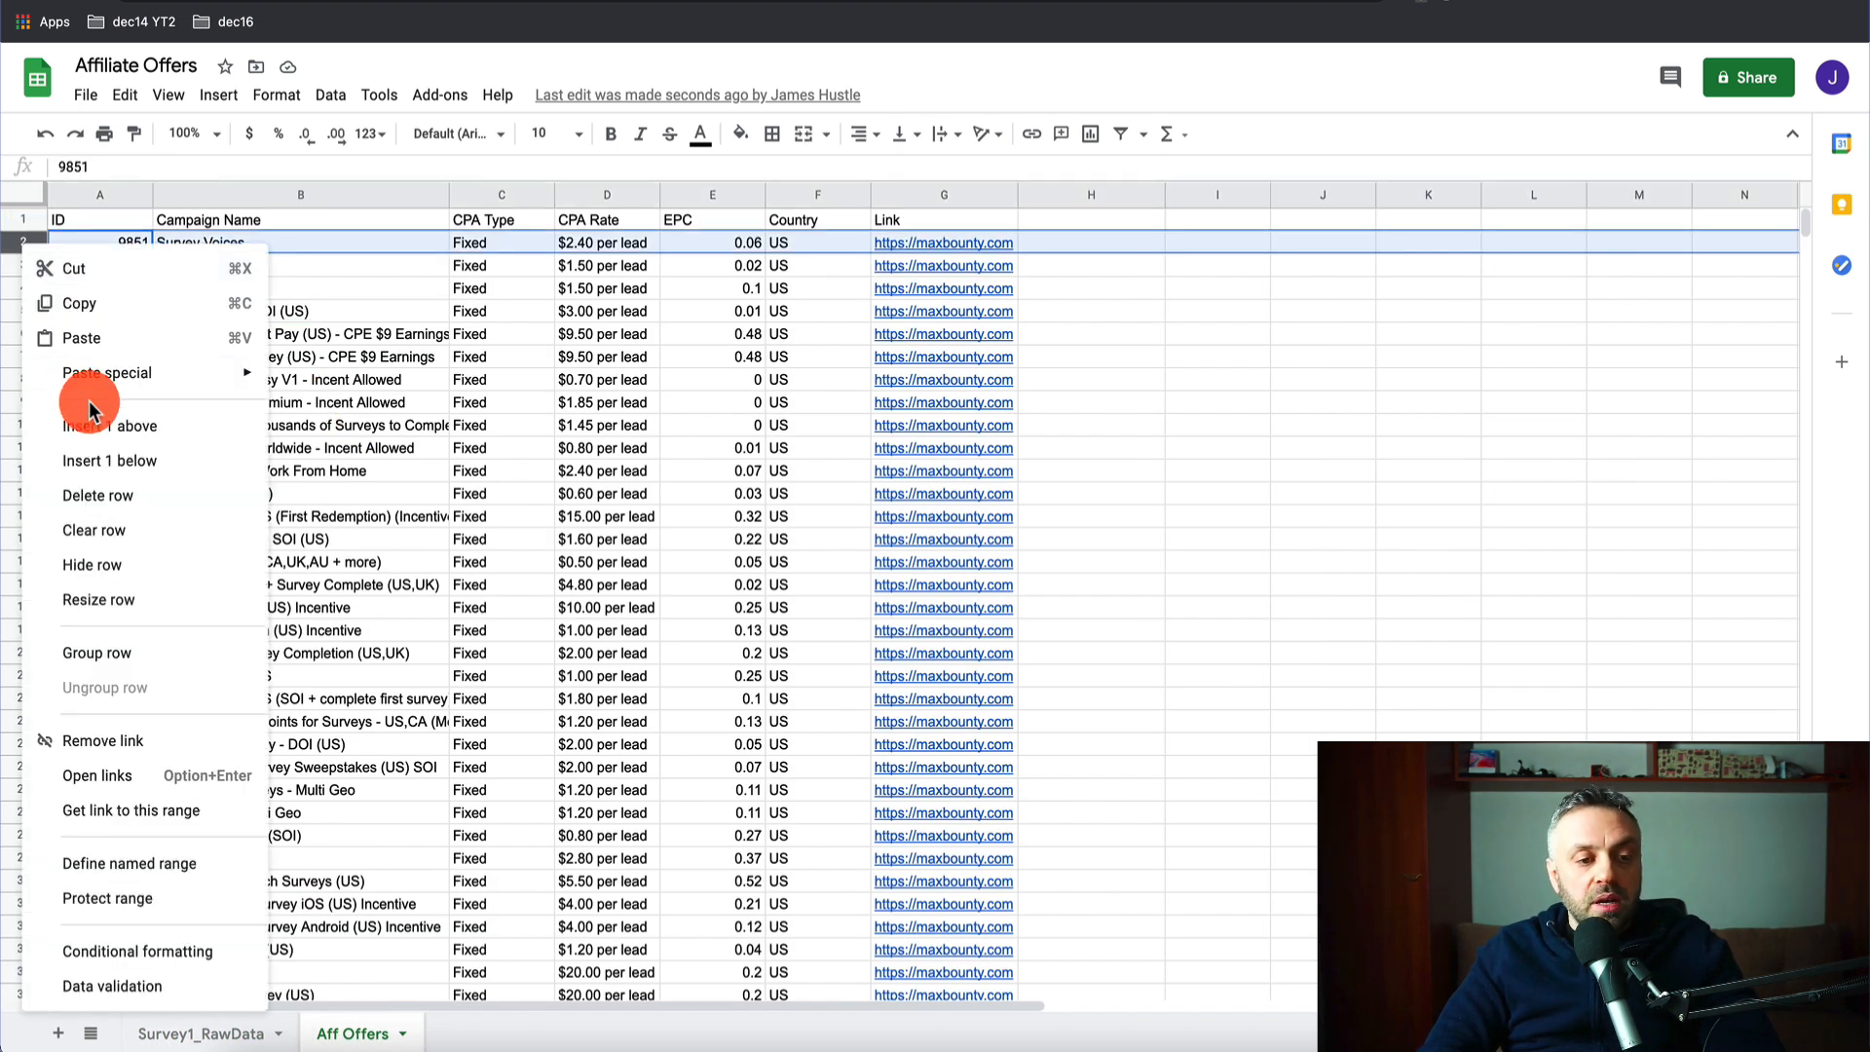
click(97, 436)
click(125, 242)
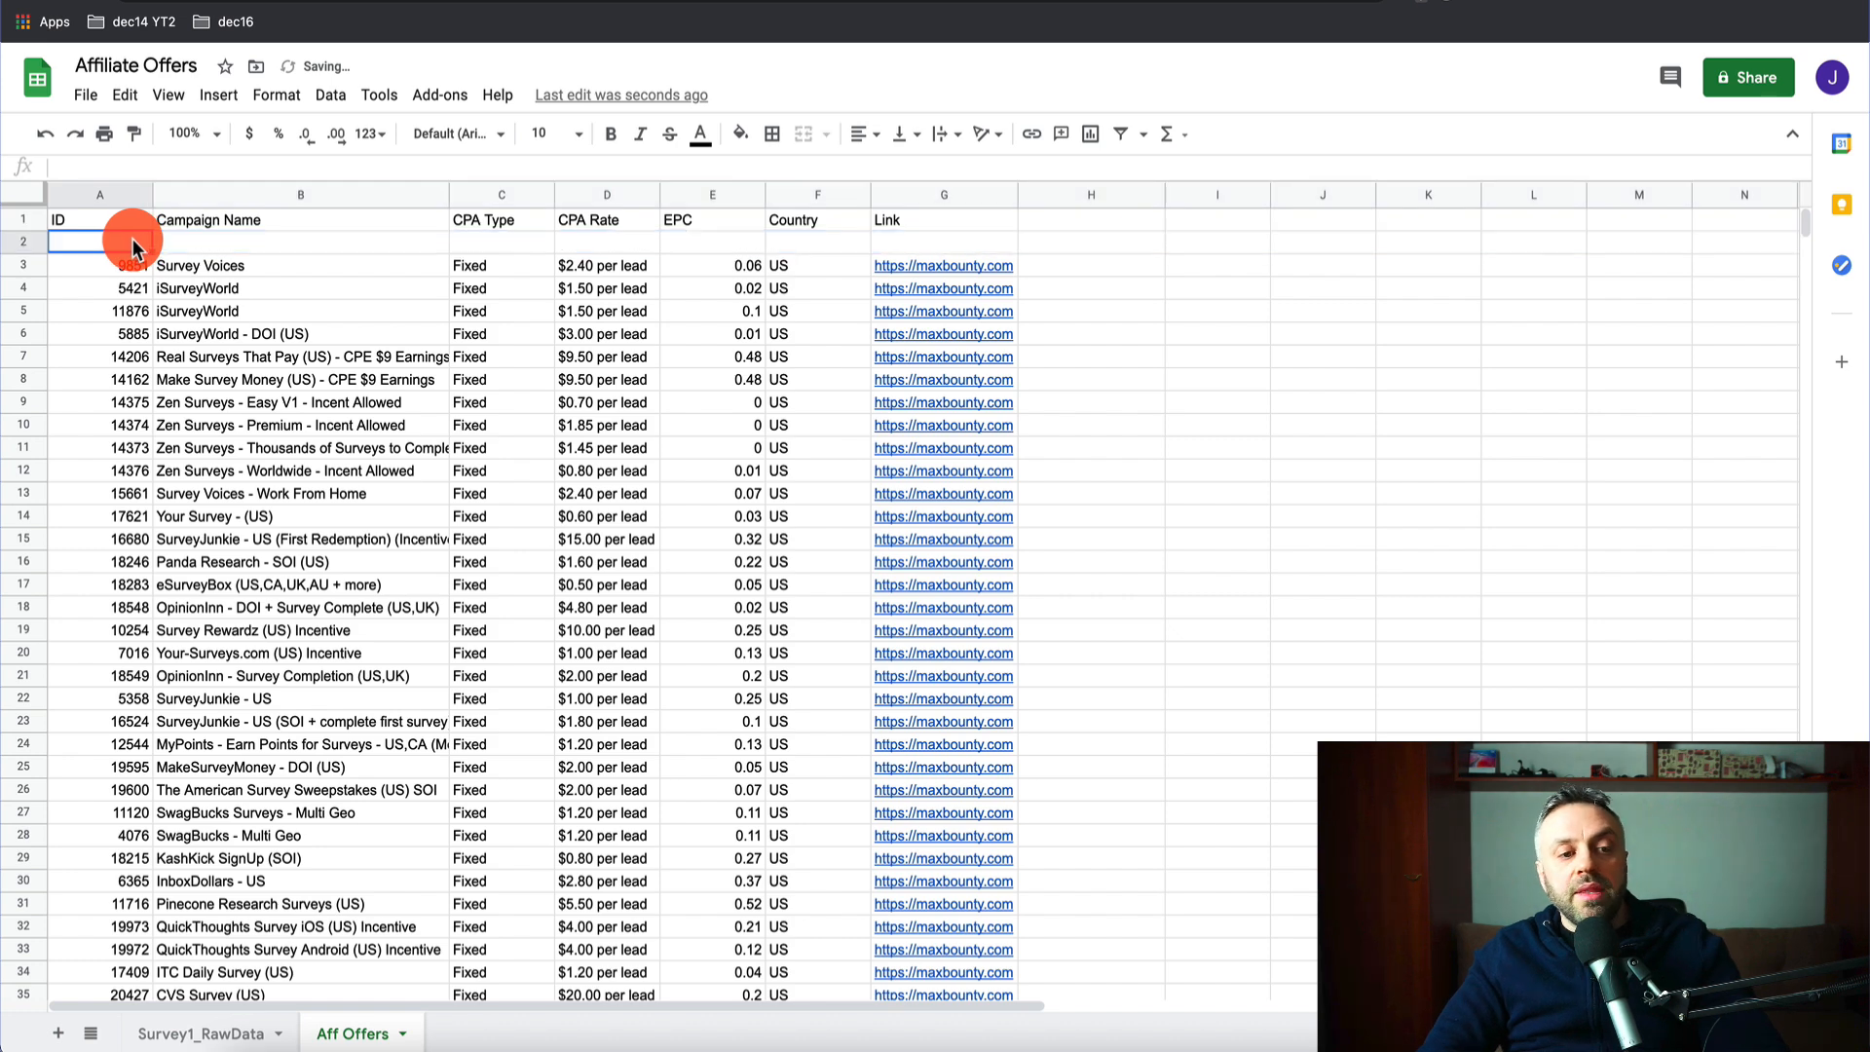
click(35, 268)
key(ctrl+c)
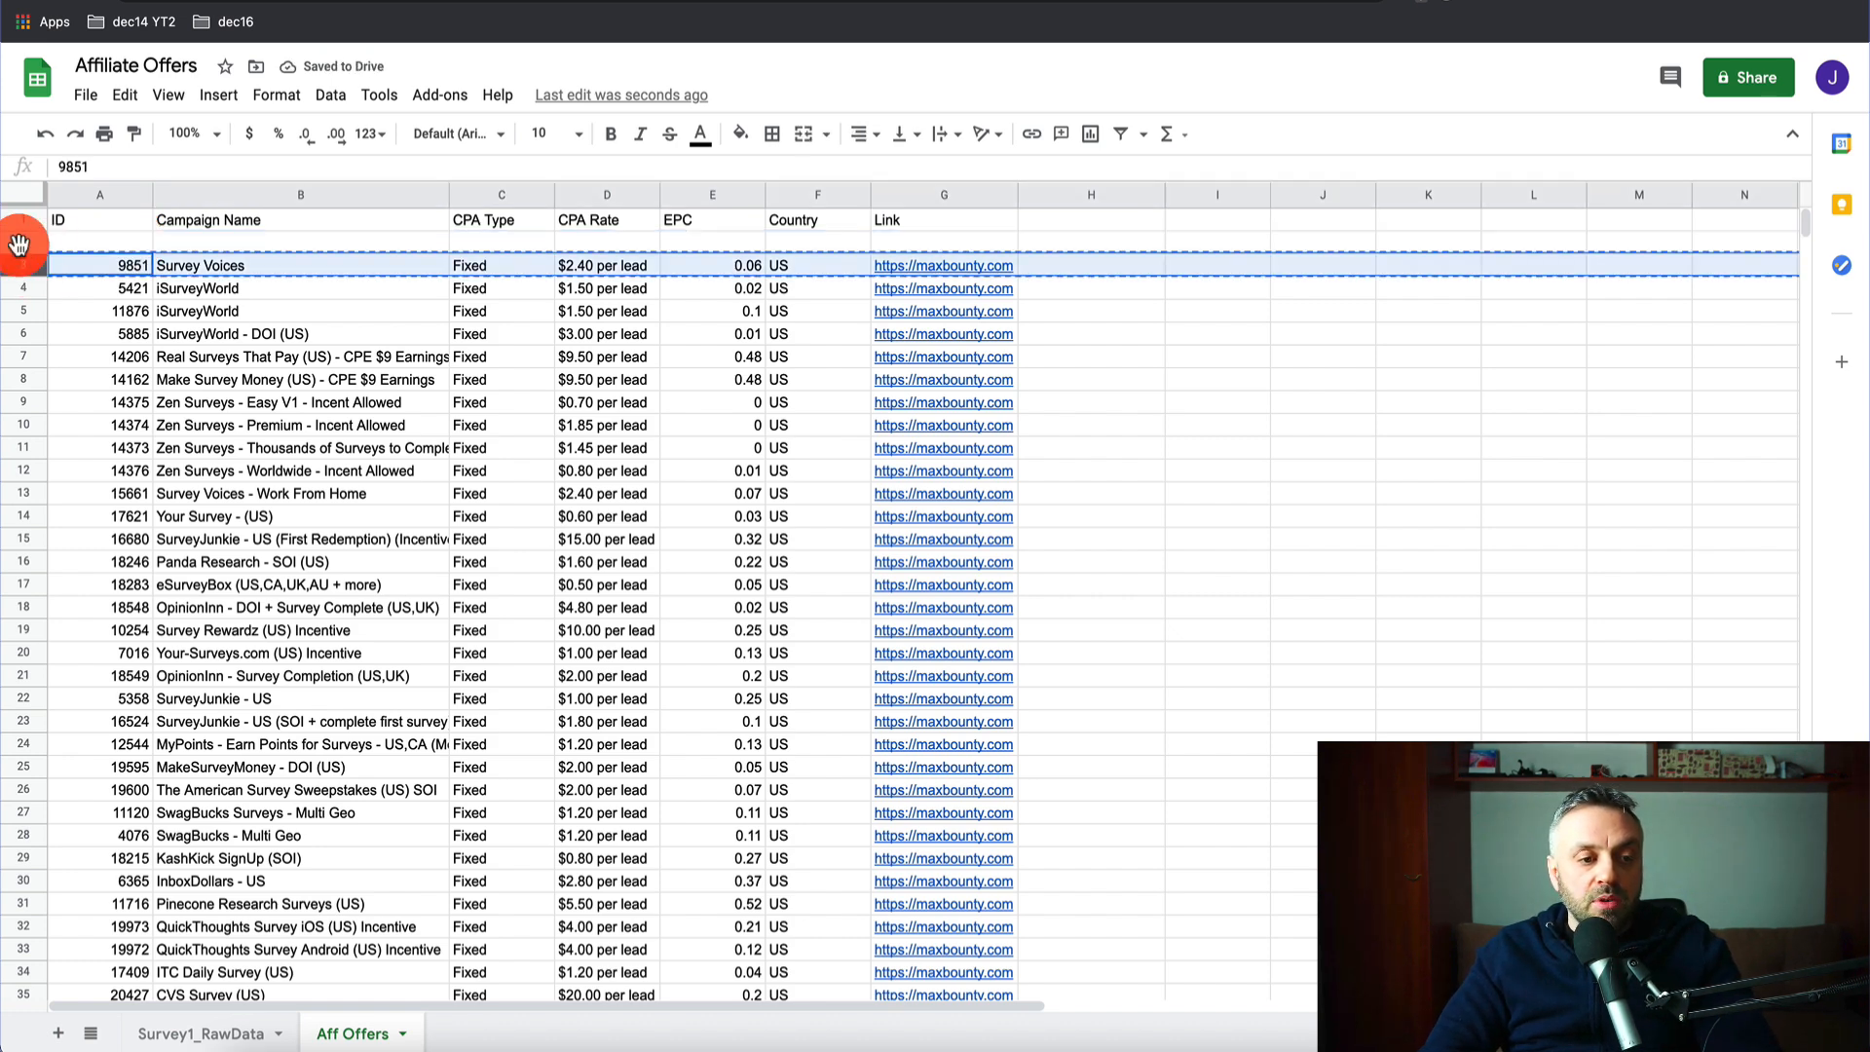
click(21, 243)
key(ctrl+v)
- Change row 2's ID in A2 to 985100 and its country in F2 to UK
click(109, 243)
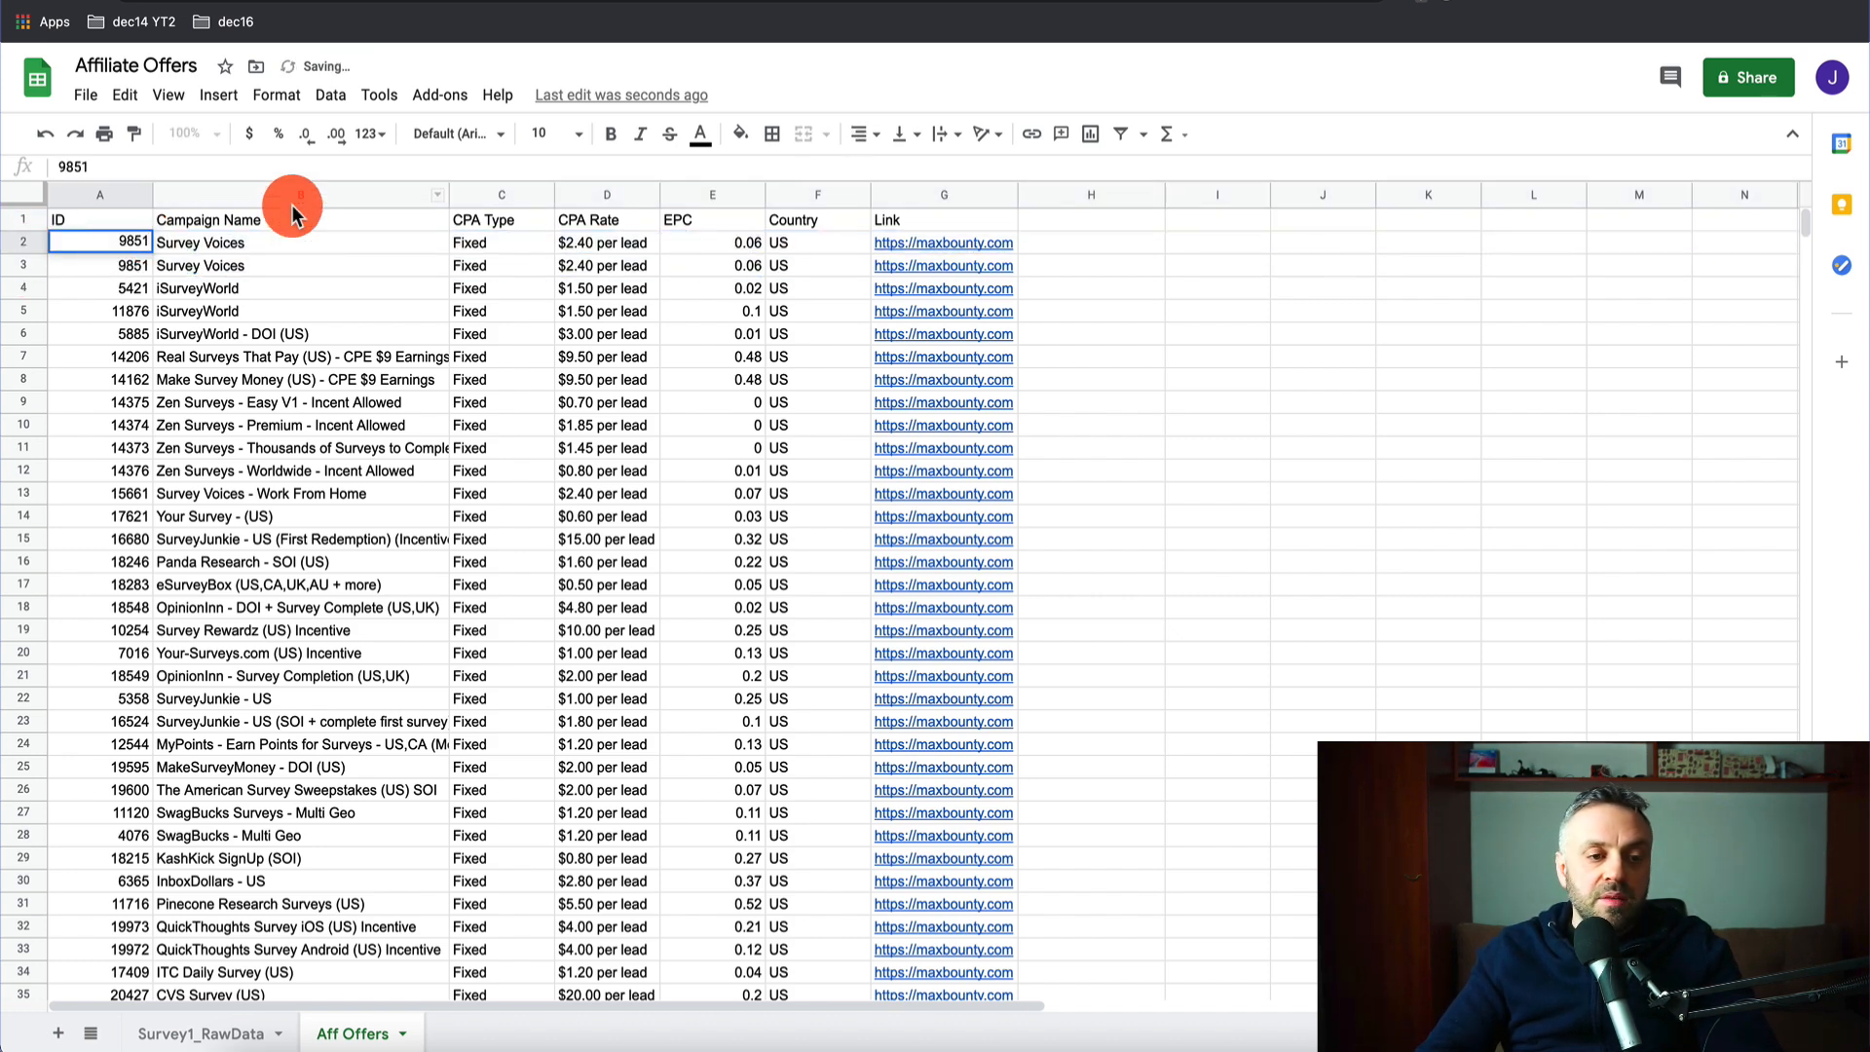
text(00)
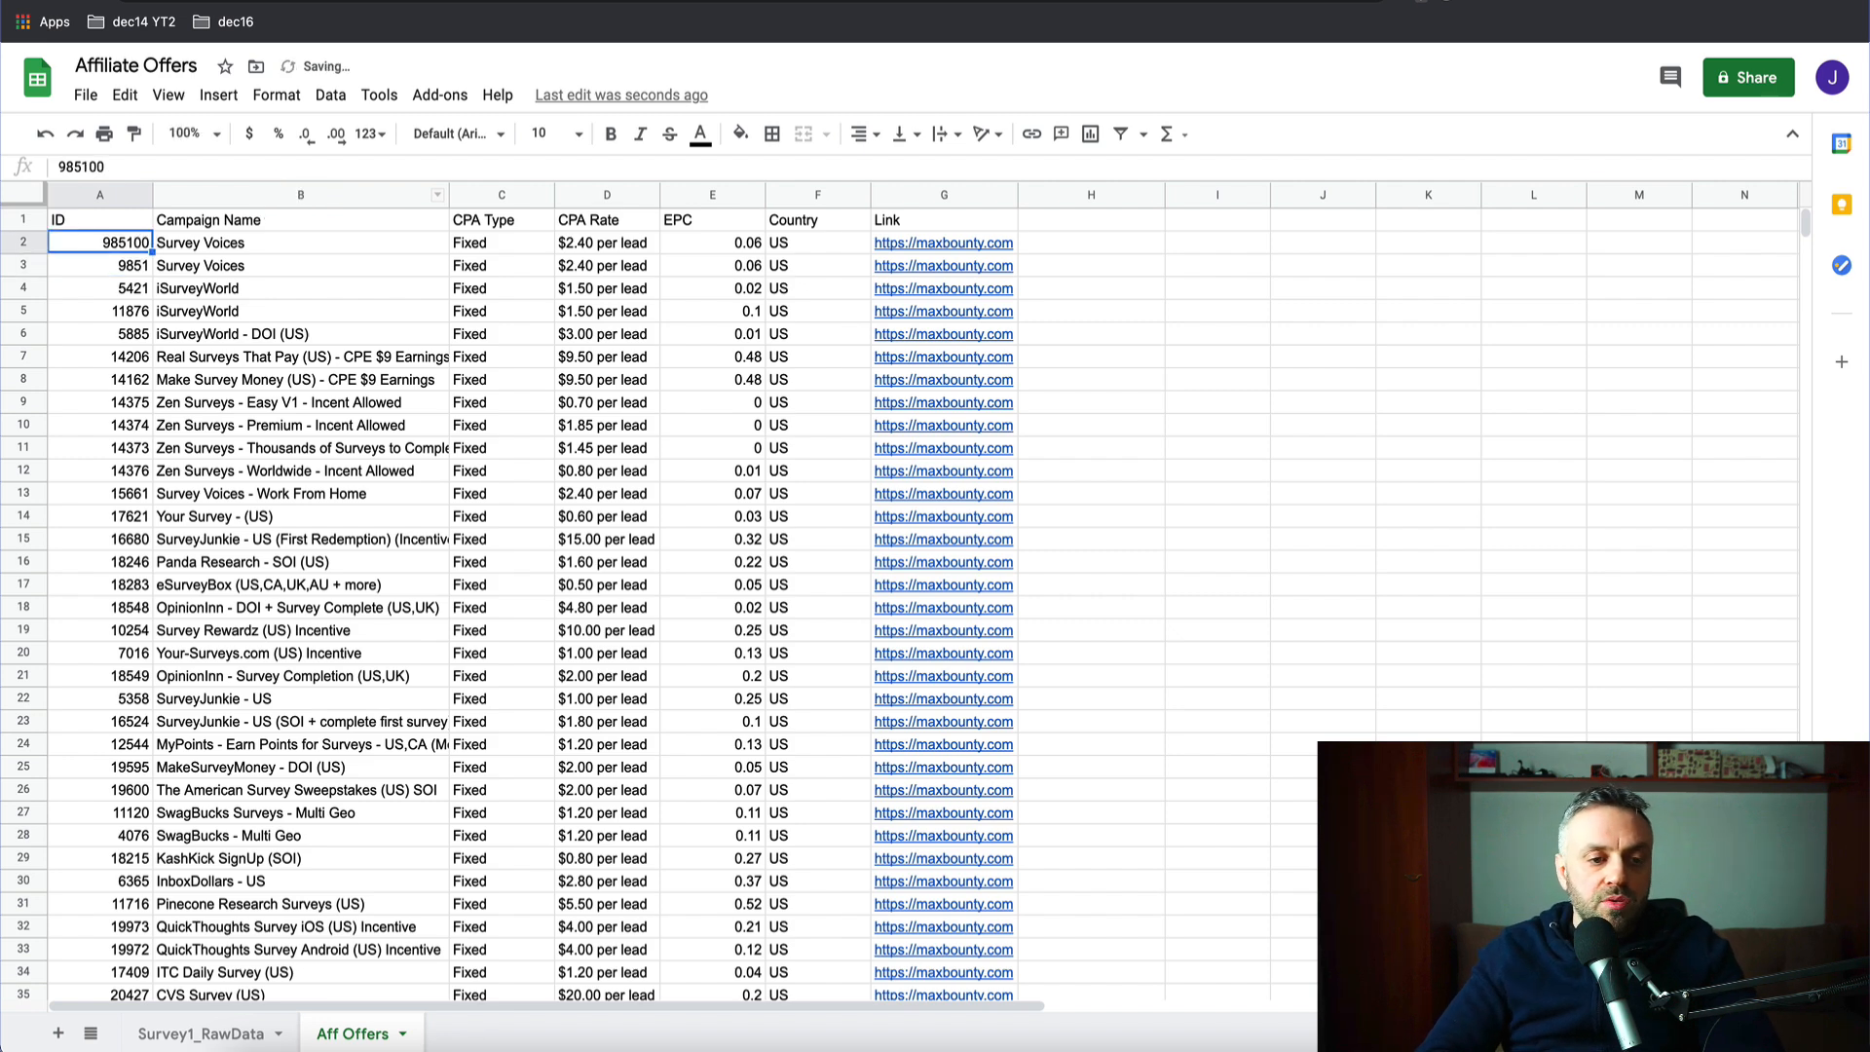
key(Right)
key(Right)
key(Right)
key(Right)
key(Right)
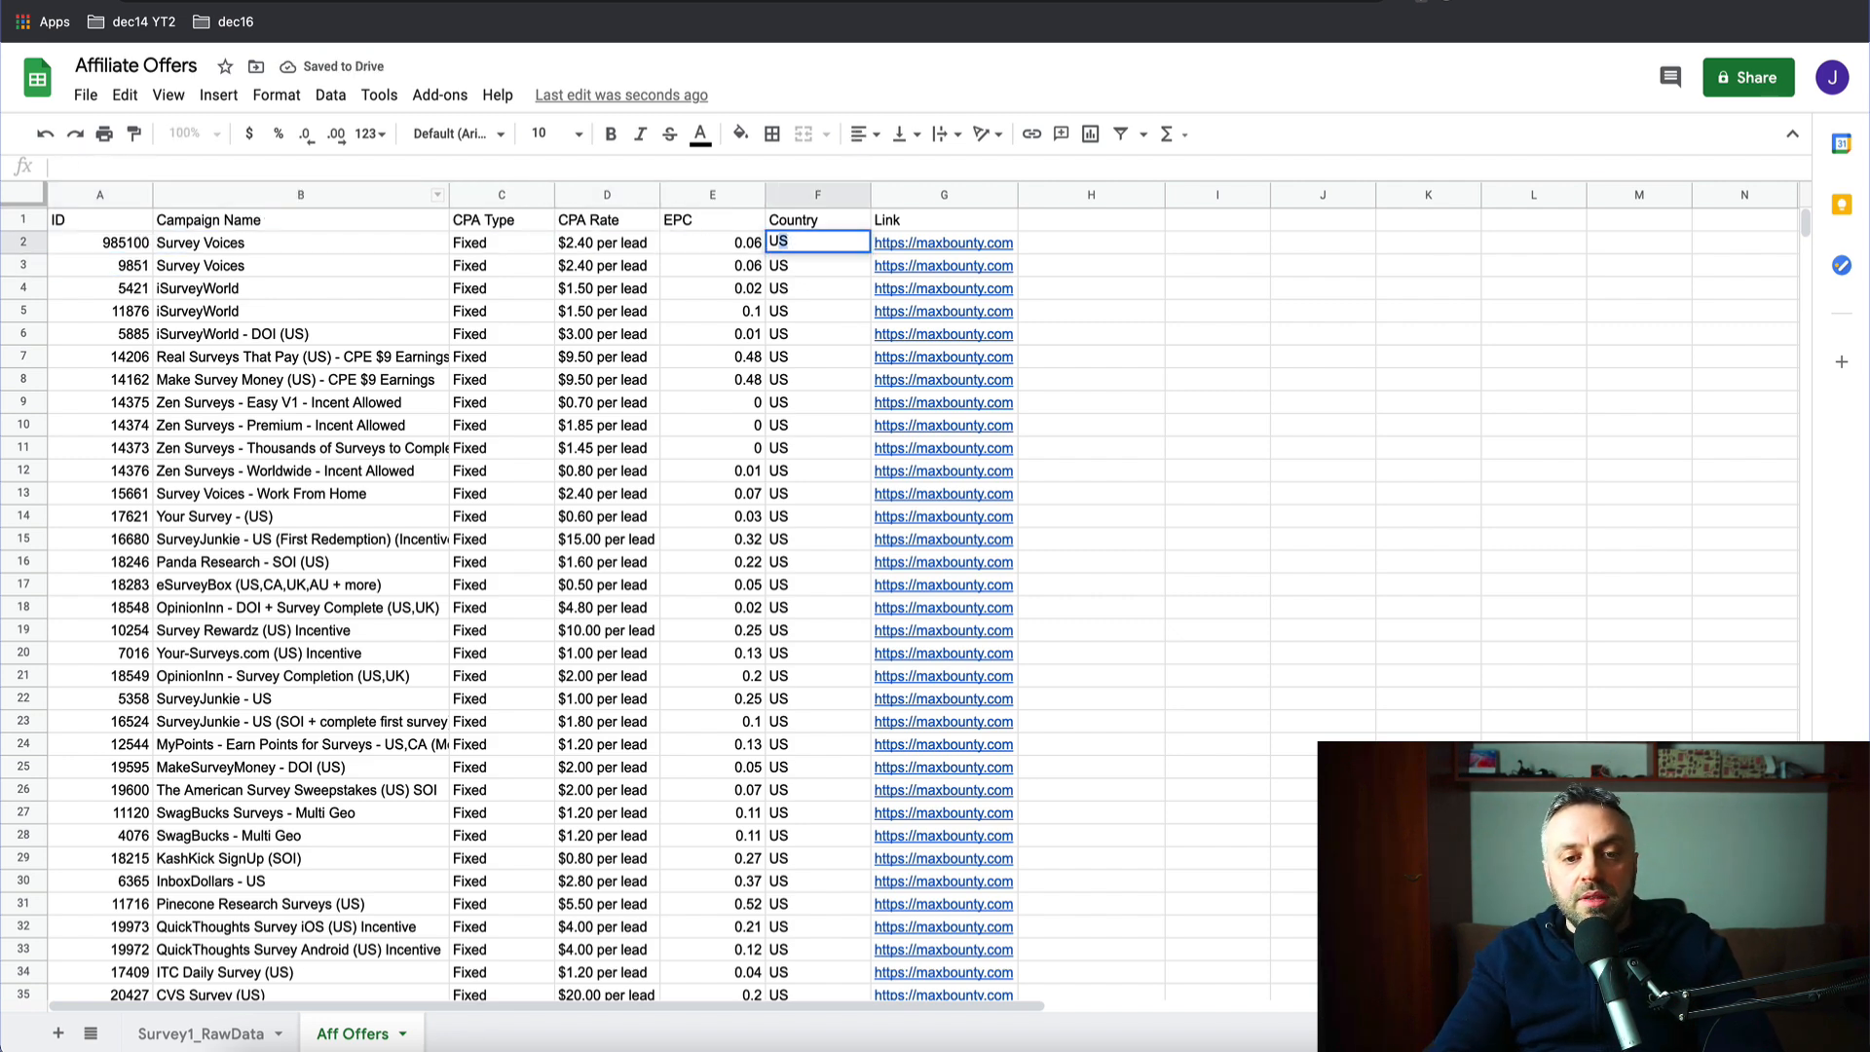
key(Return)
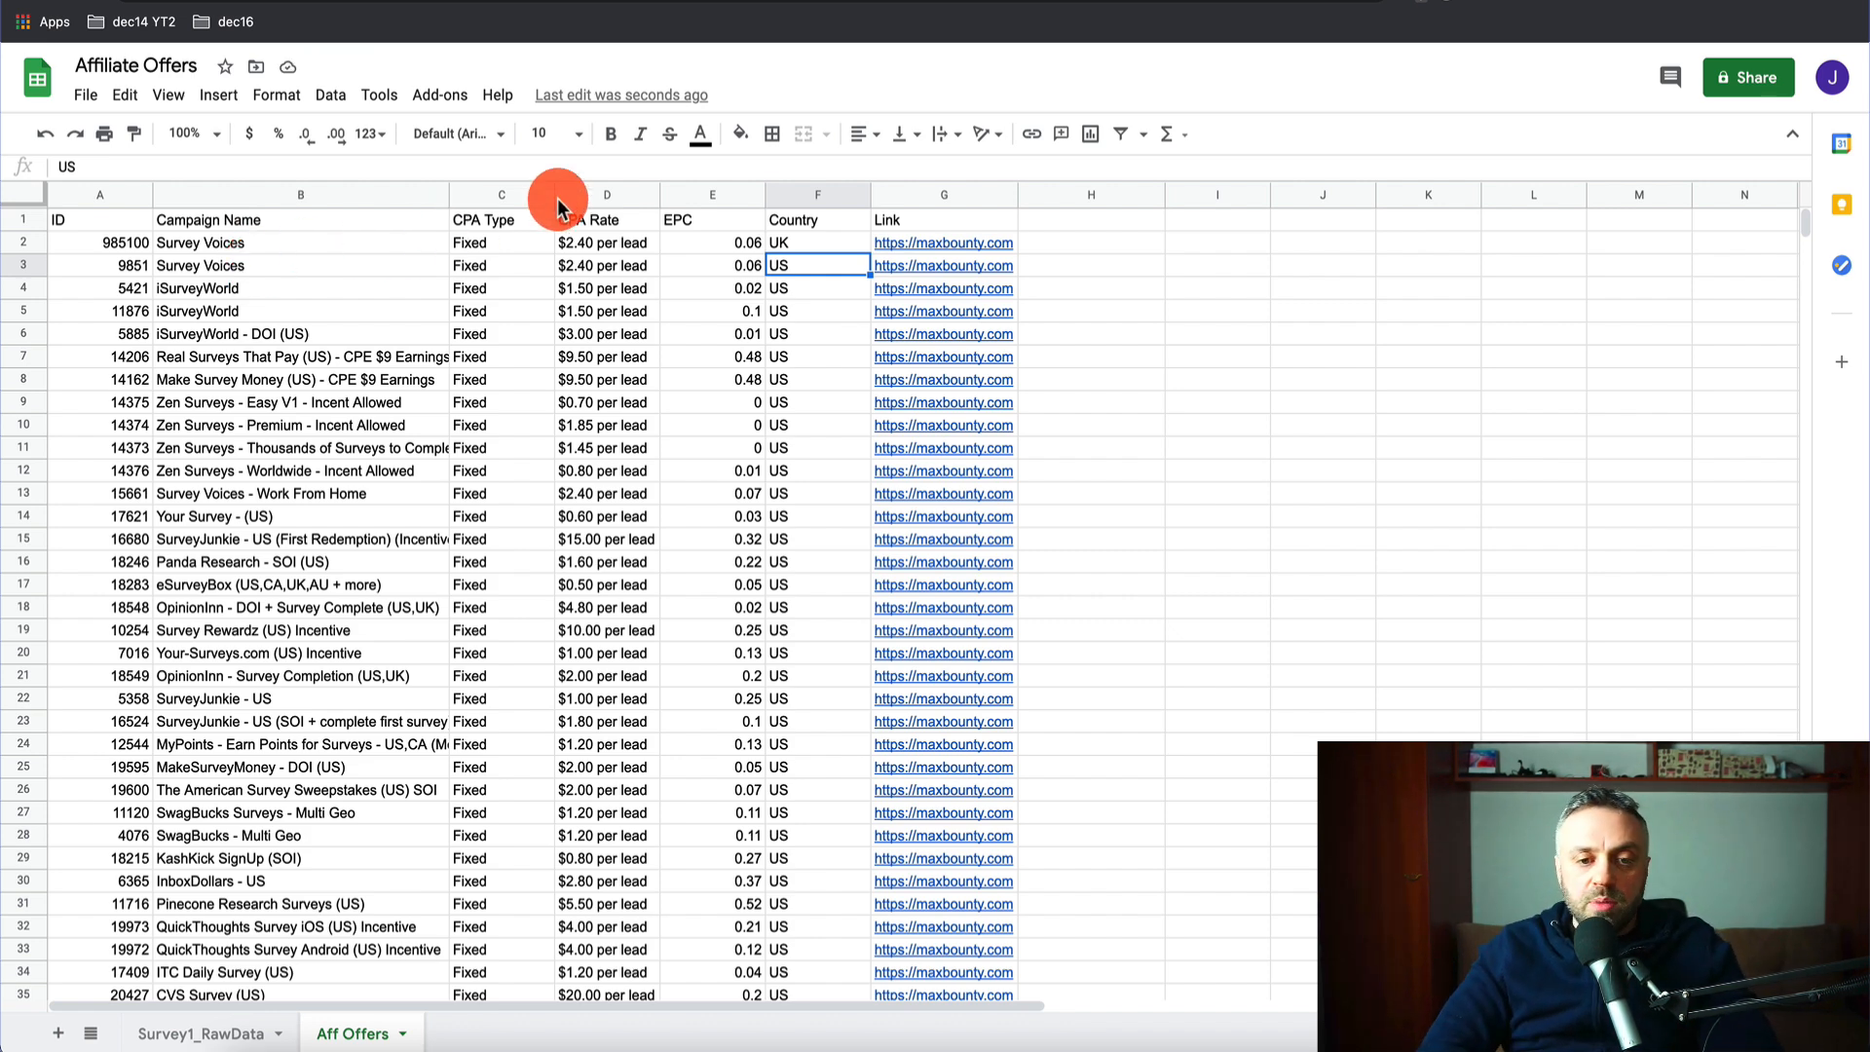
click(824, 243)
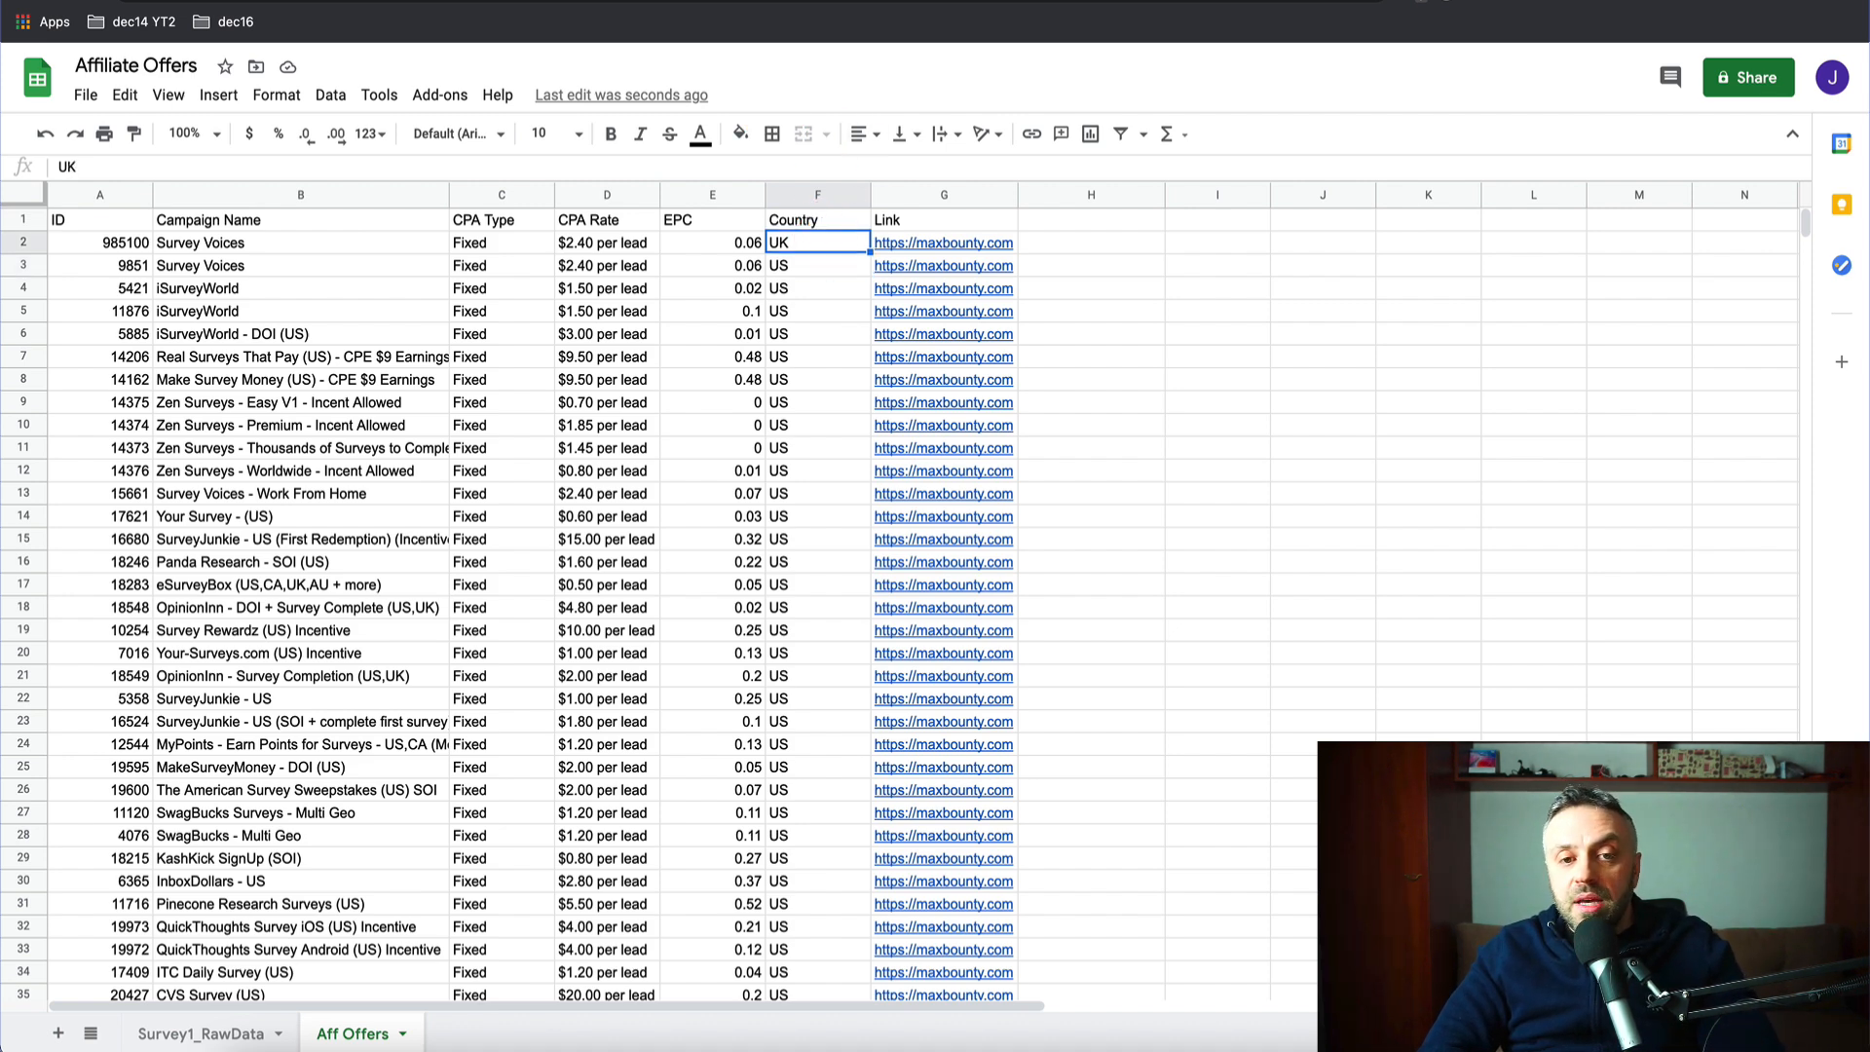
- Rename the campaign in B2 to 'Survey Voices (UK)'
key(ctrl+Tab)
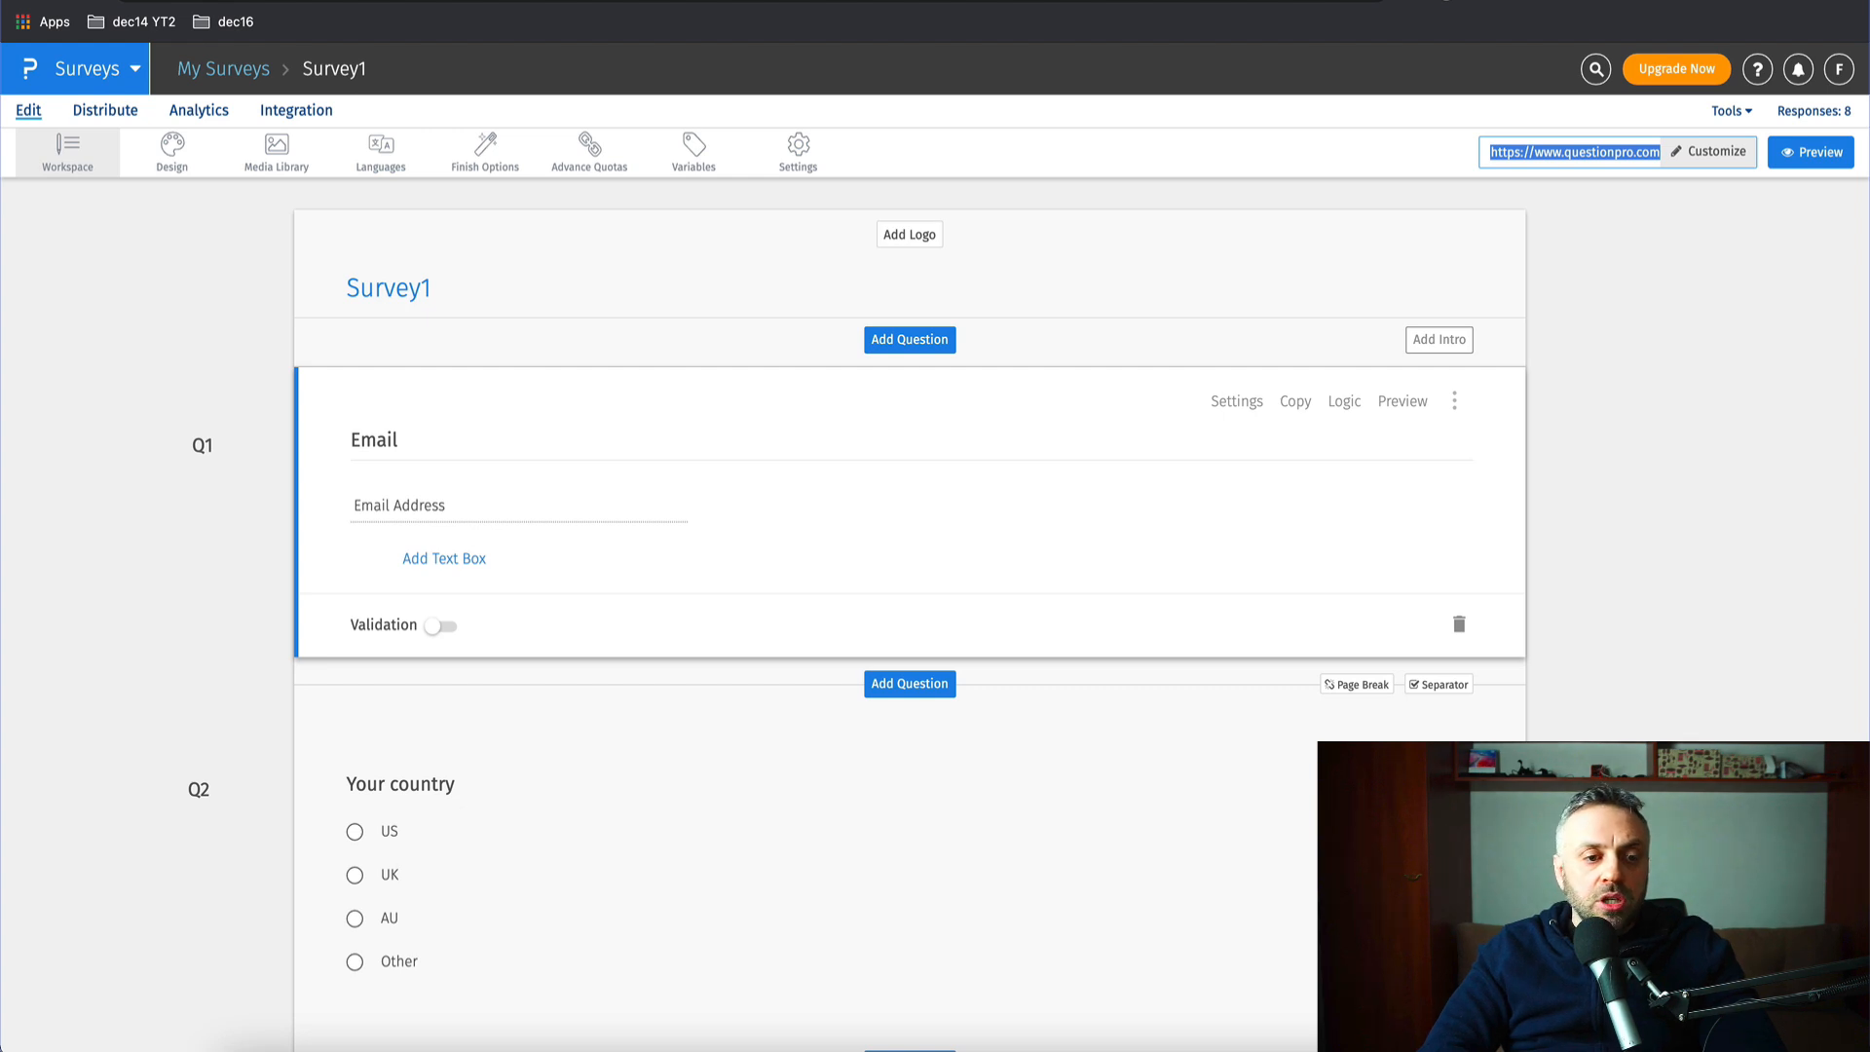
key(ctrl+shift+Tab)
click(263, 239)
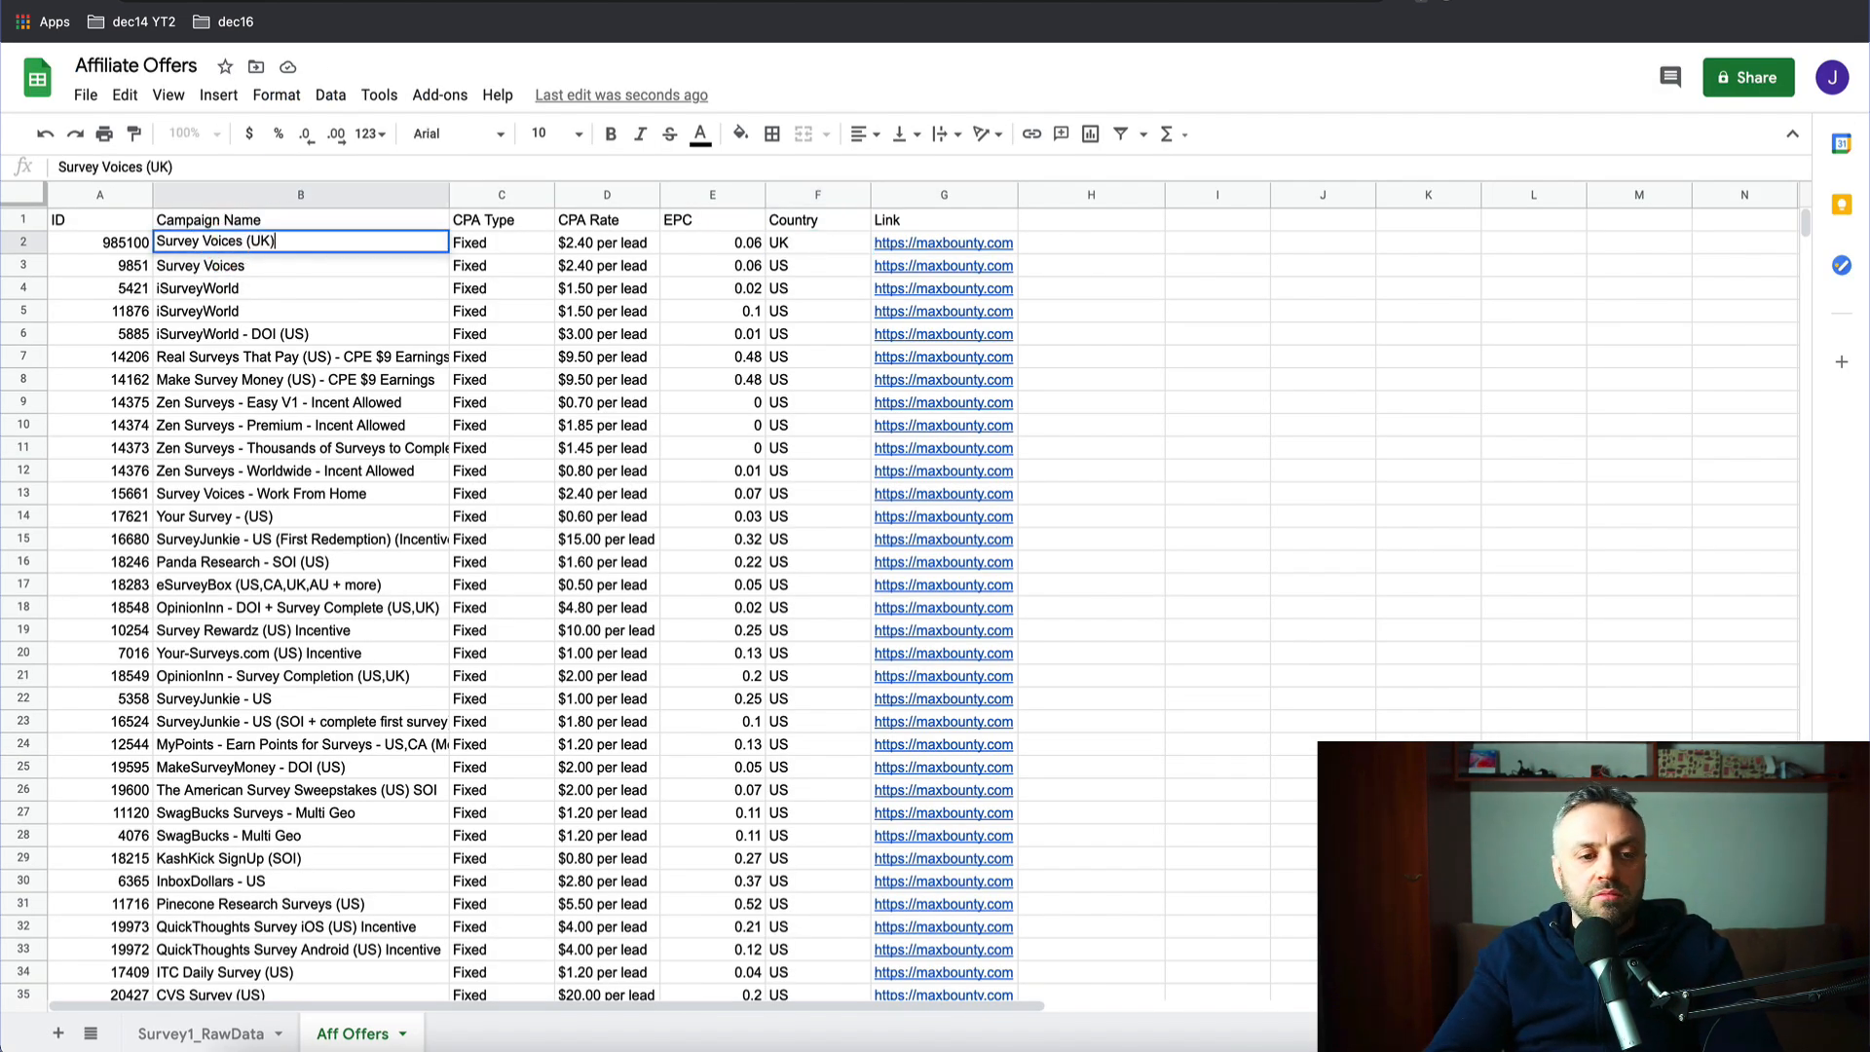
key(Return)
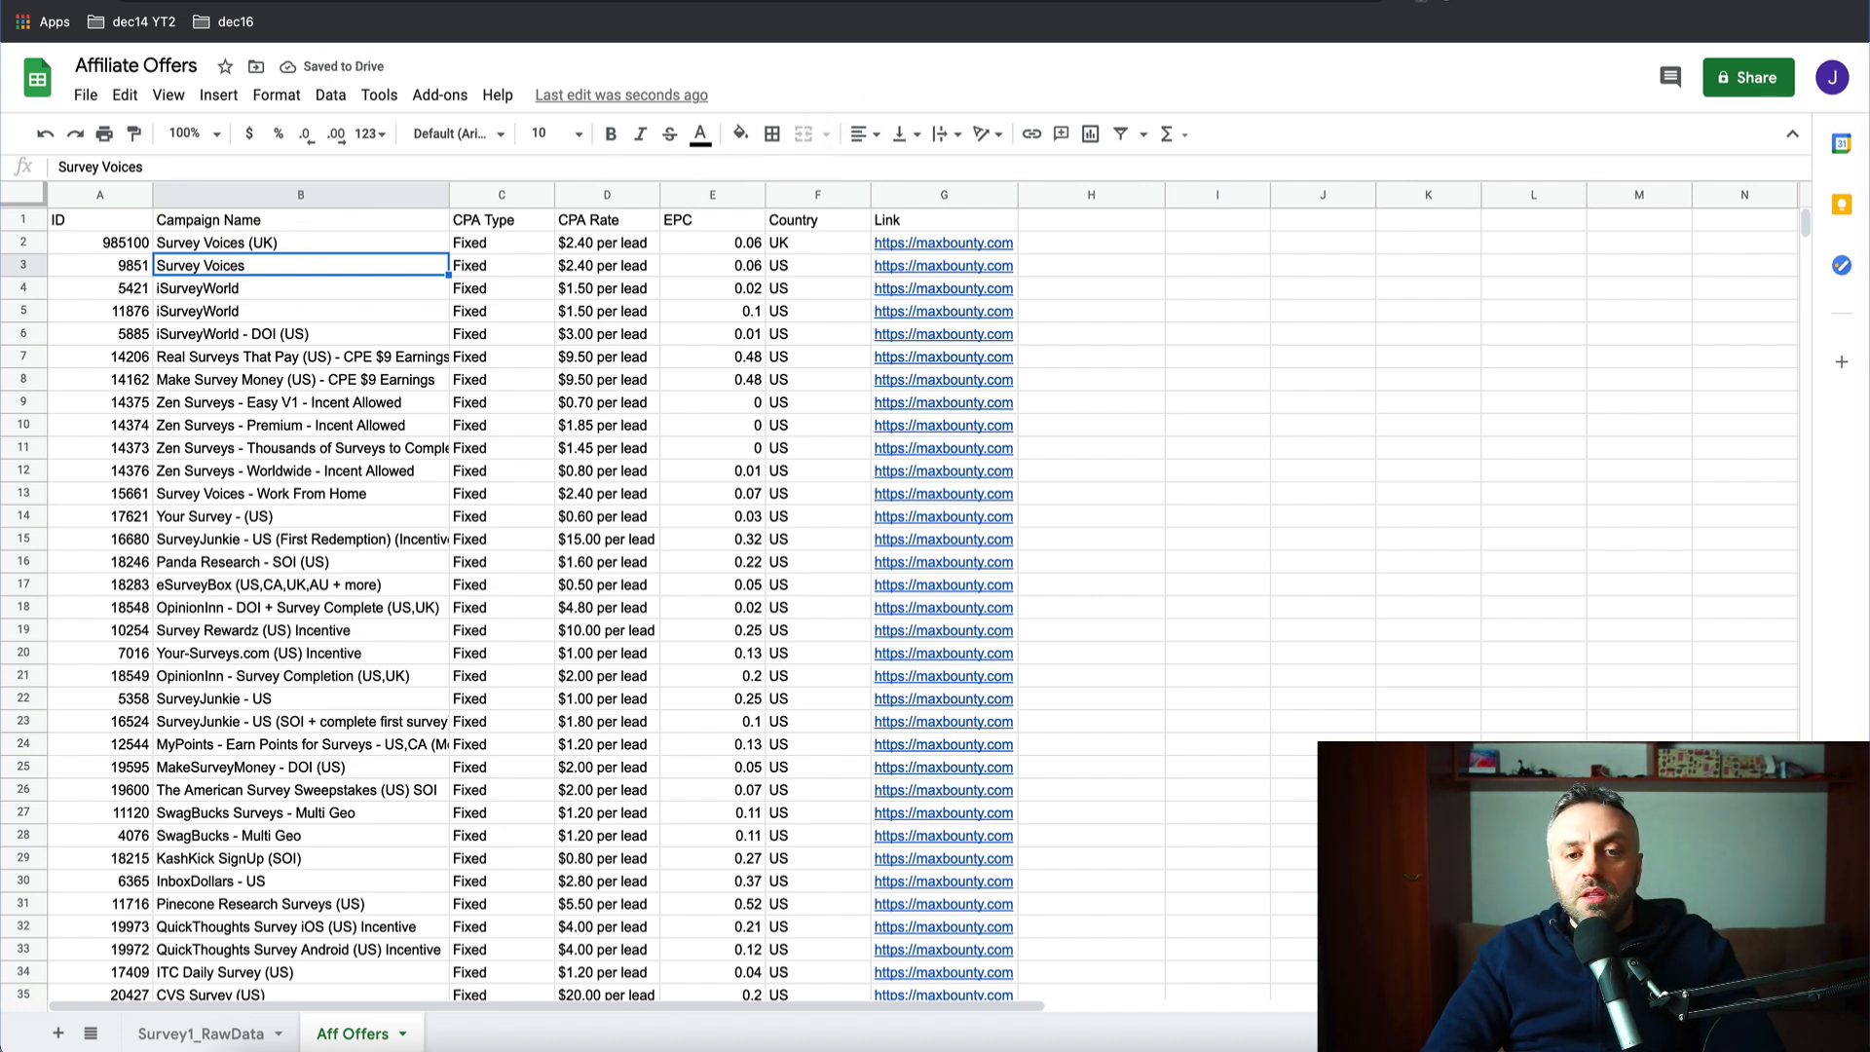
- Go to the QuestionPro tab and paste into its address bar
key(ctrl+Tab)
key(ctrl+Tab)
key(super+l)
text(9851 Survey Voices Fixed $2.40 per lead 0.06 US https://maxbounty.com)
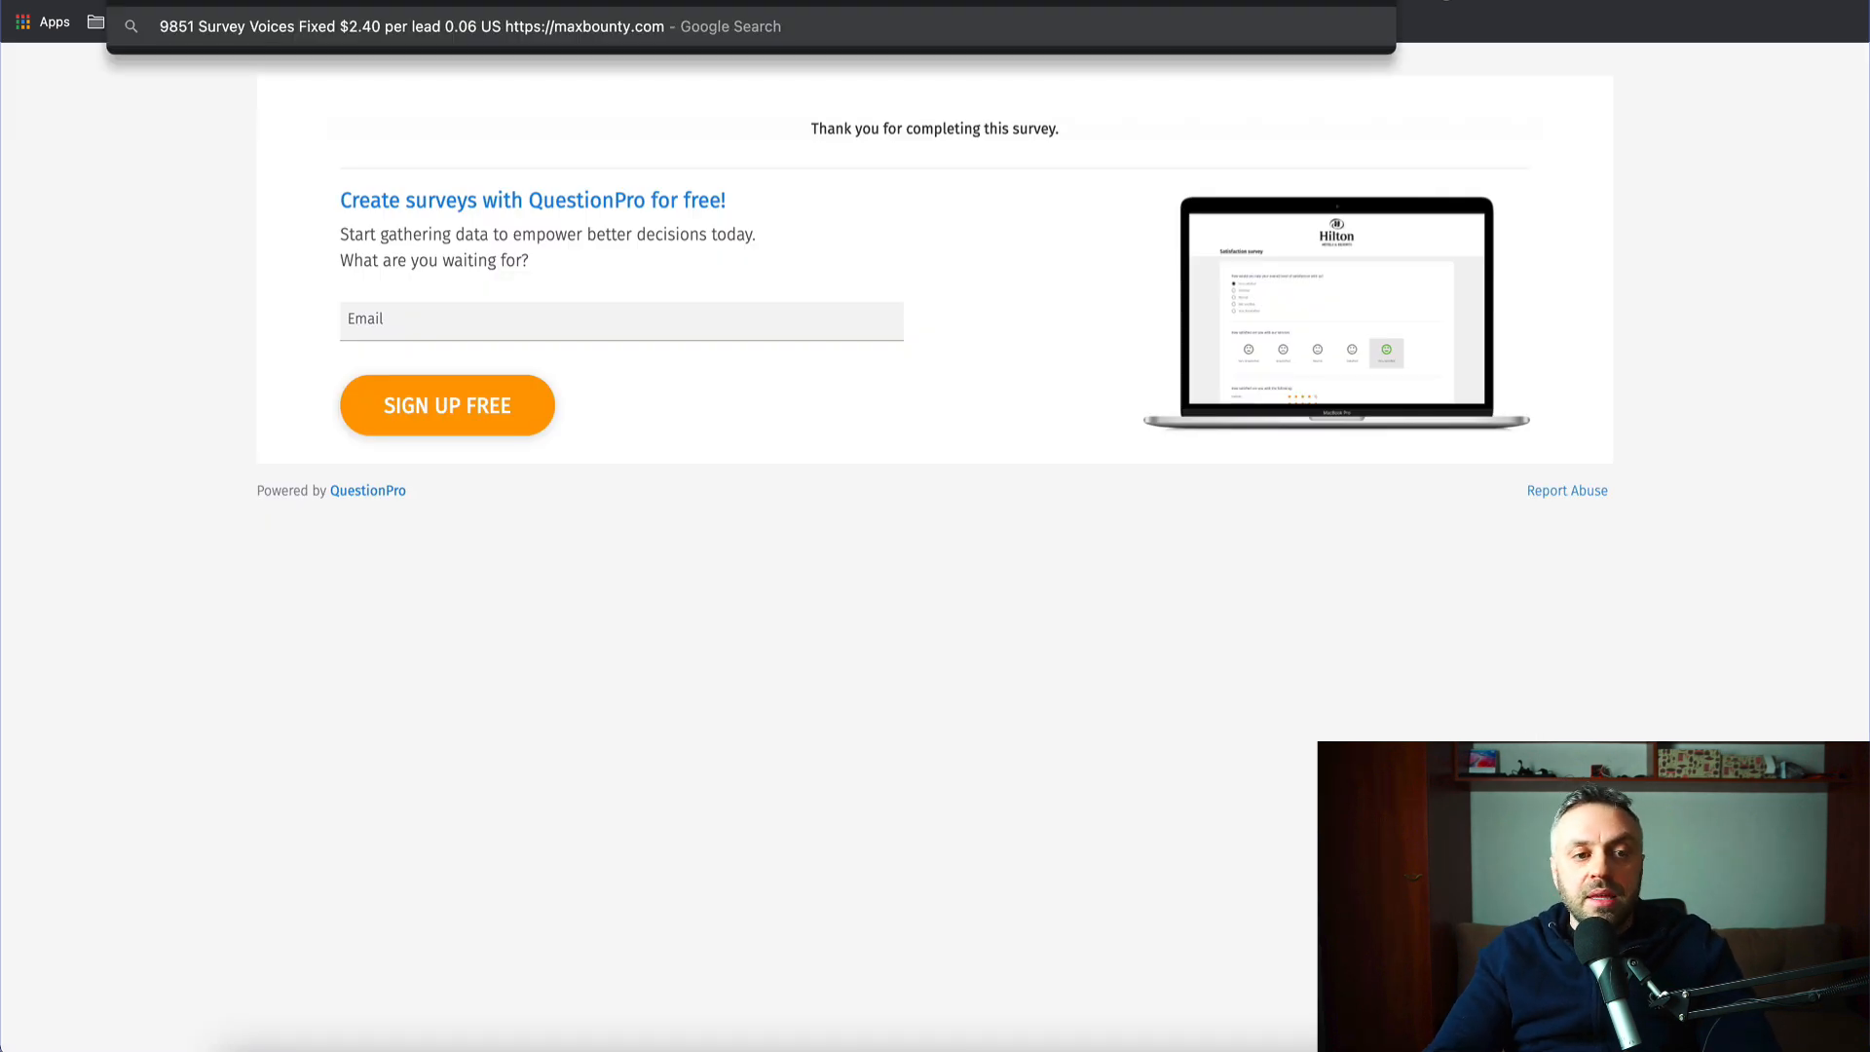
- Copy Survey1's public link from the editor and load the response form in the other tab
key(Return)
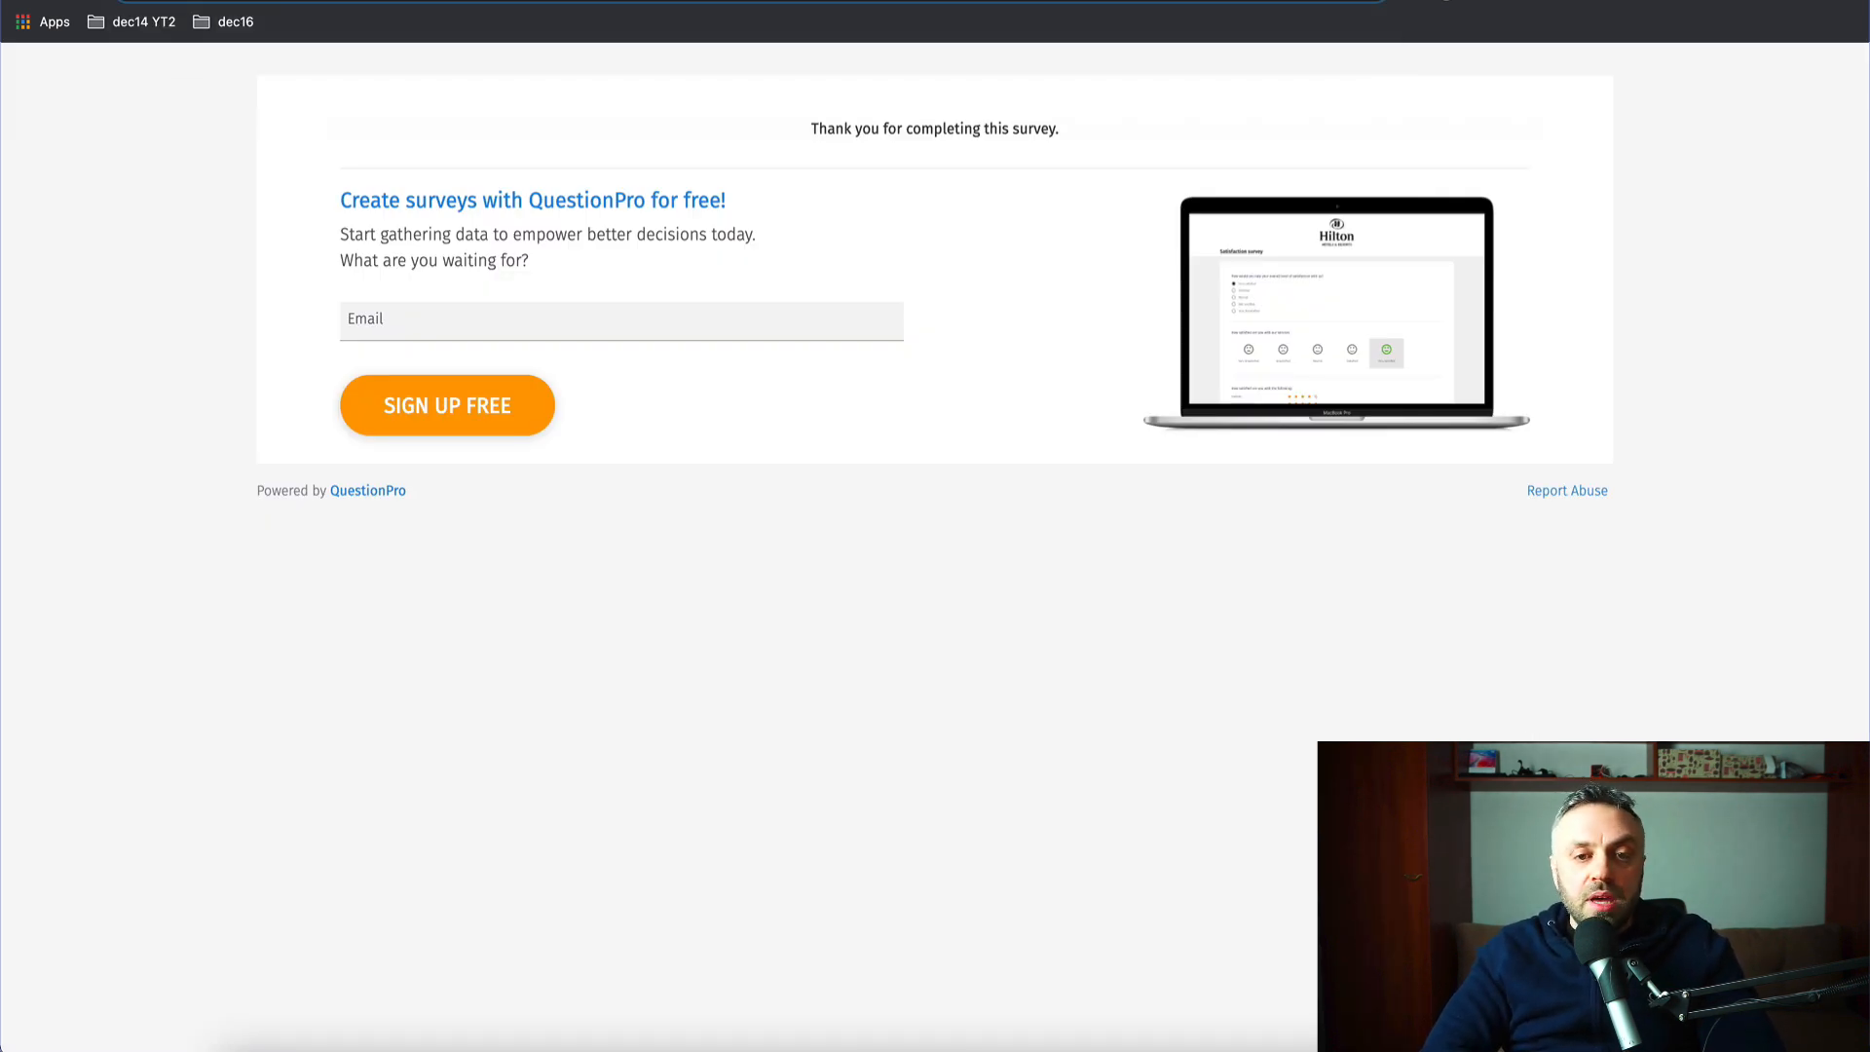
key(ctrl+shift+Tab)
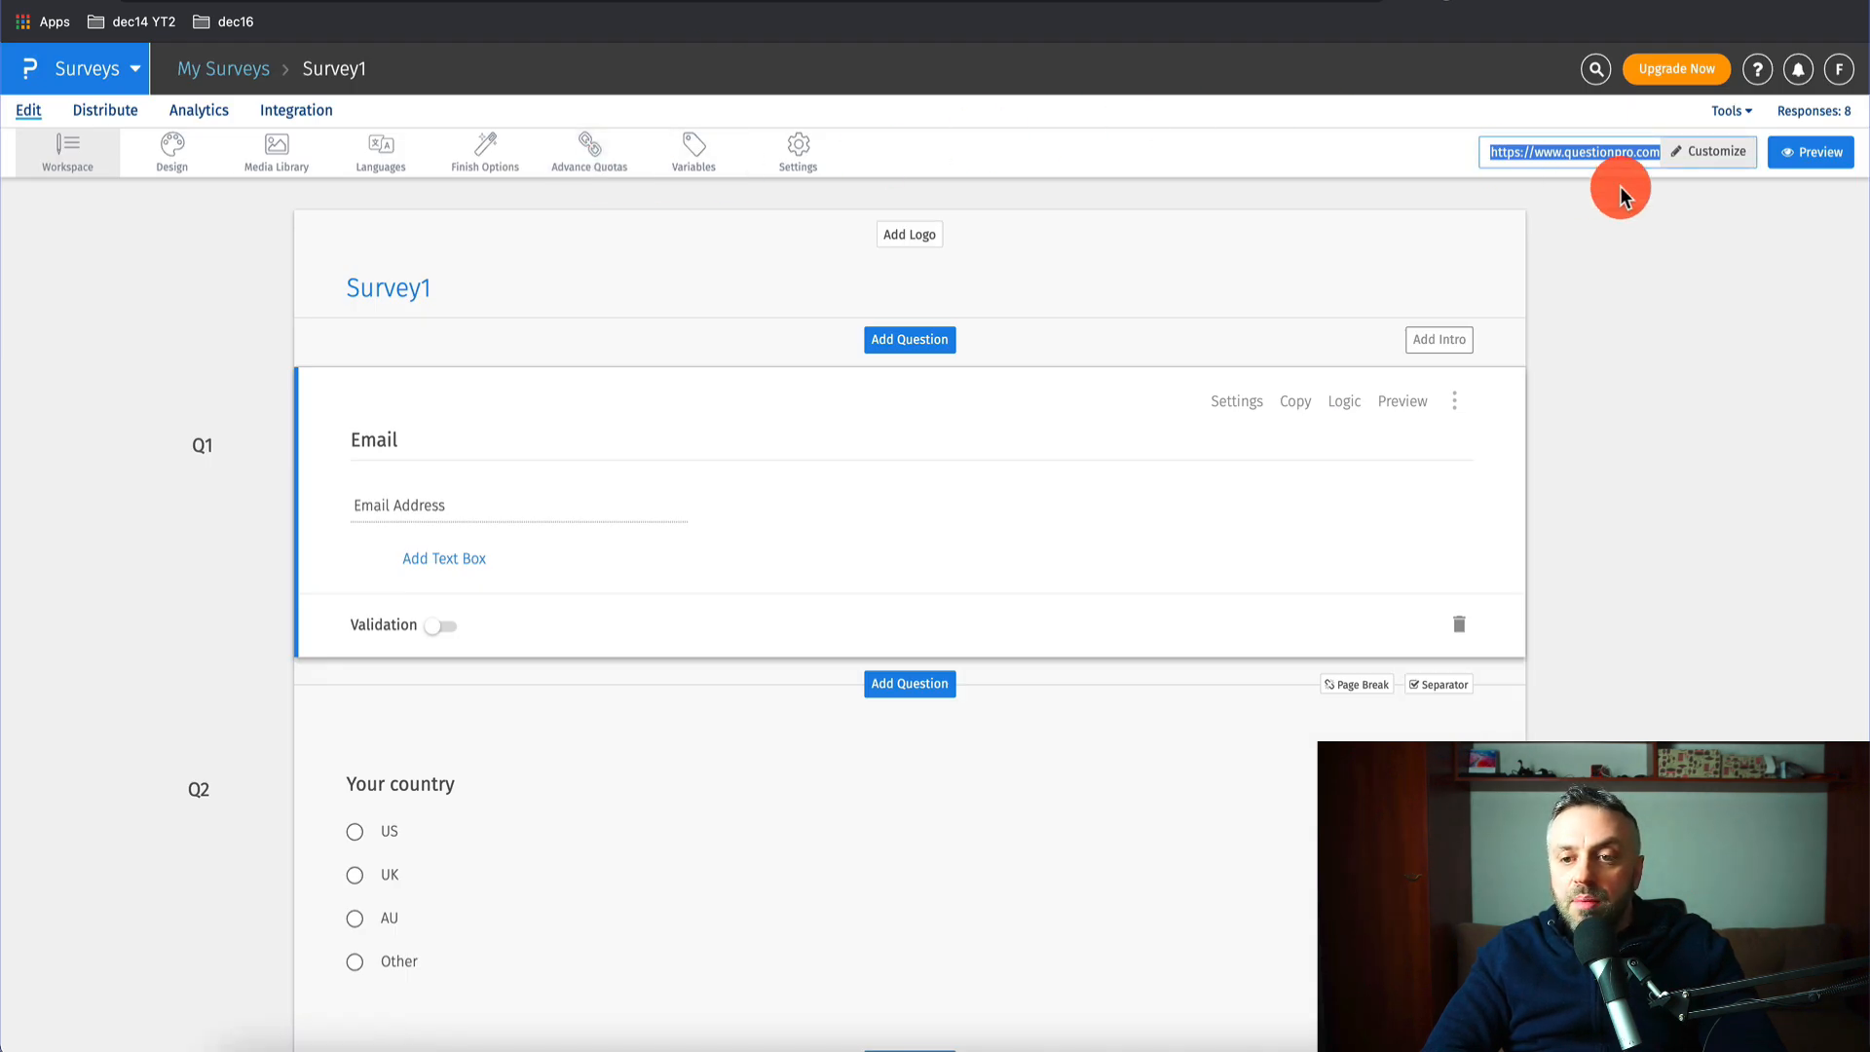
click(1576, 151)
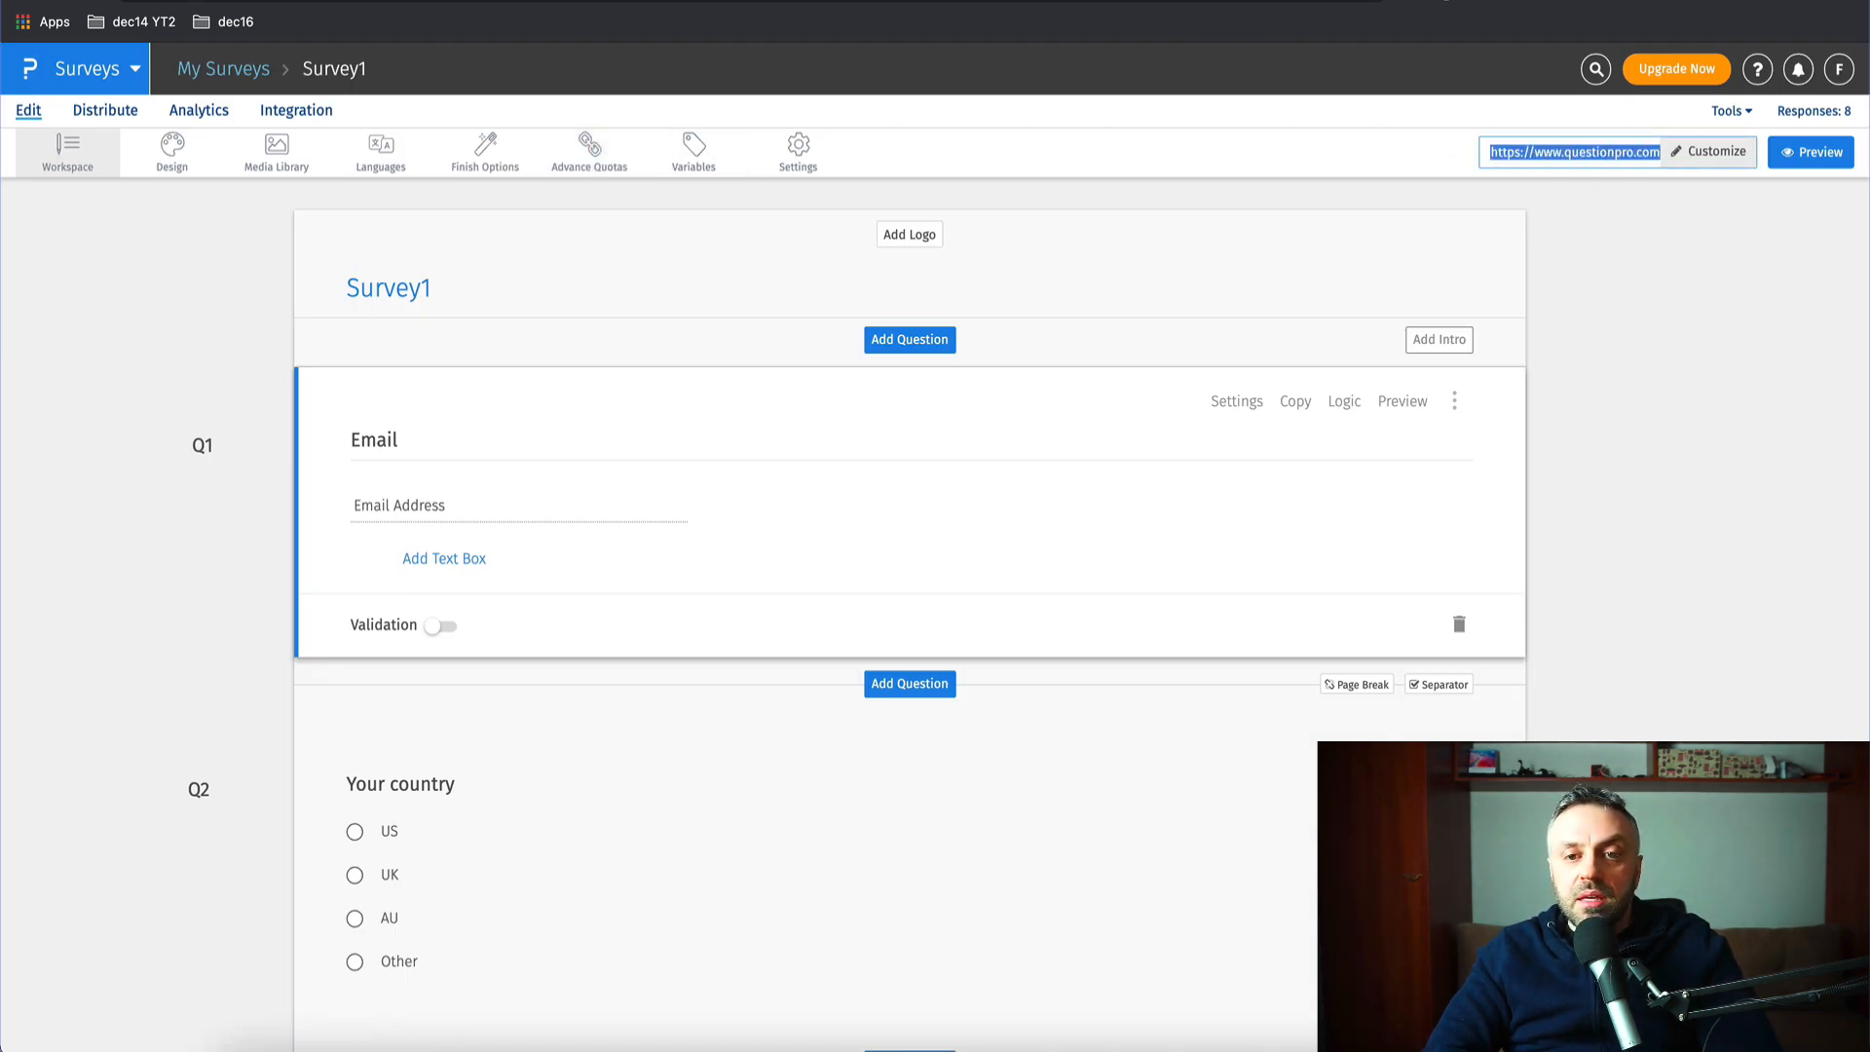
key(ctrl+Tab)
click(974, 12)
key(ctrl+v)
key(Return)
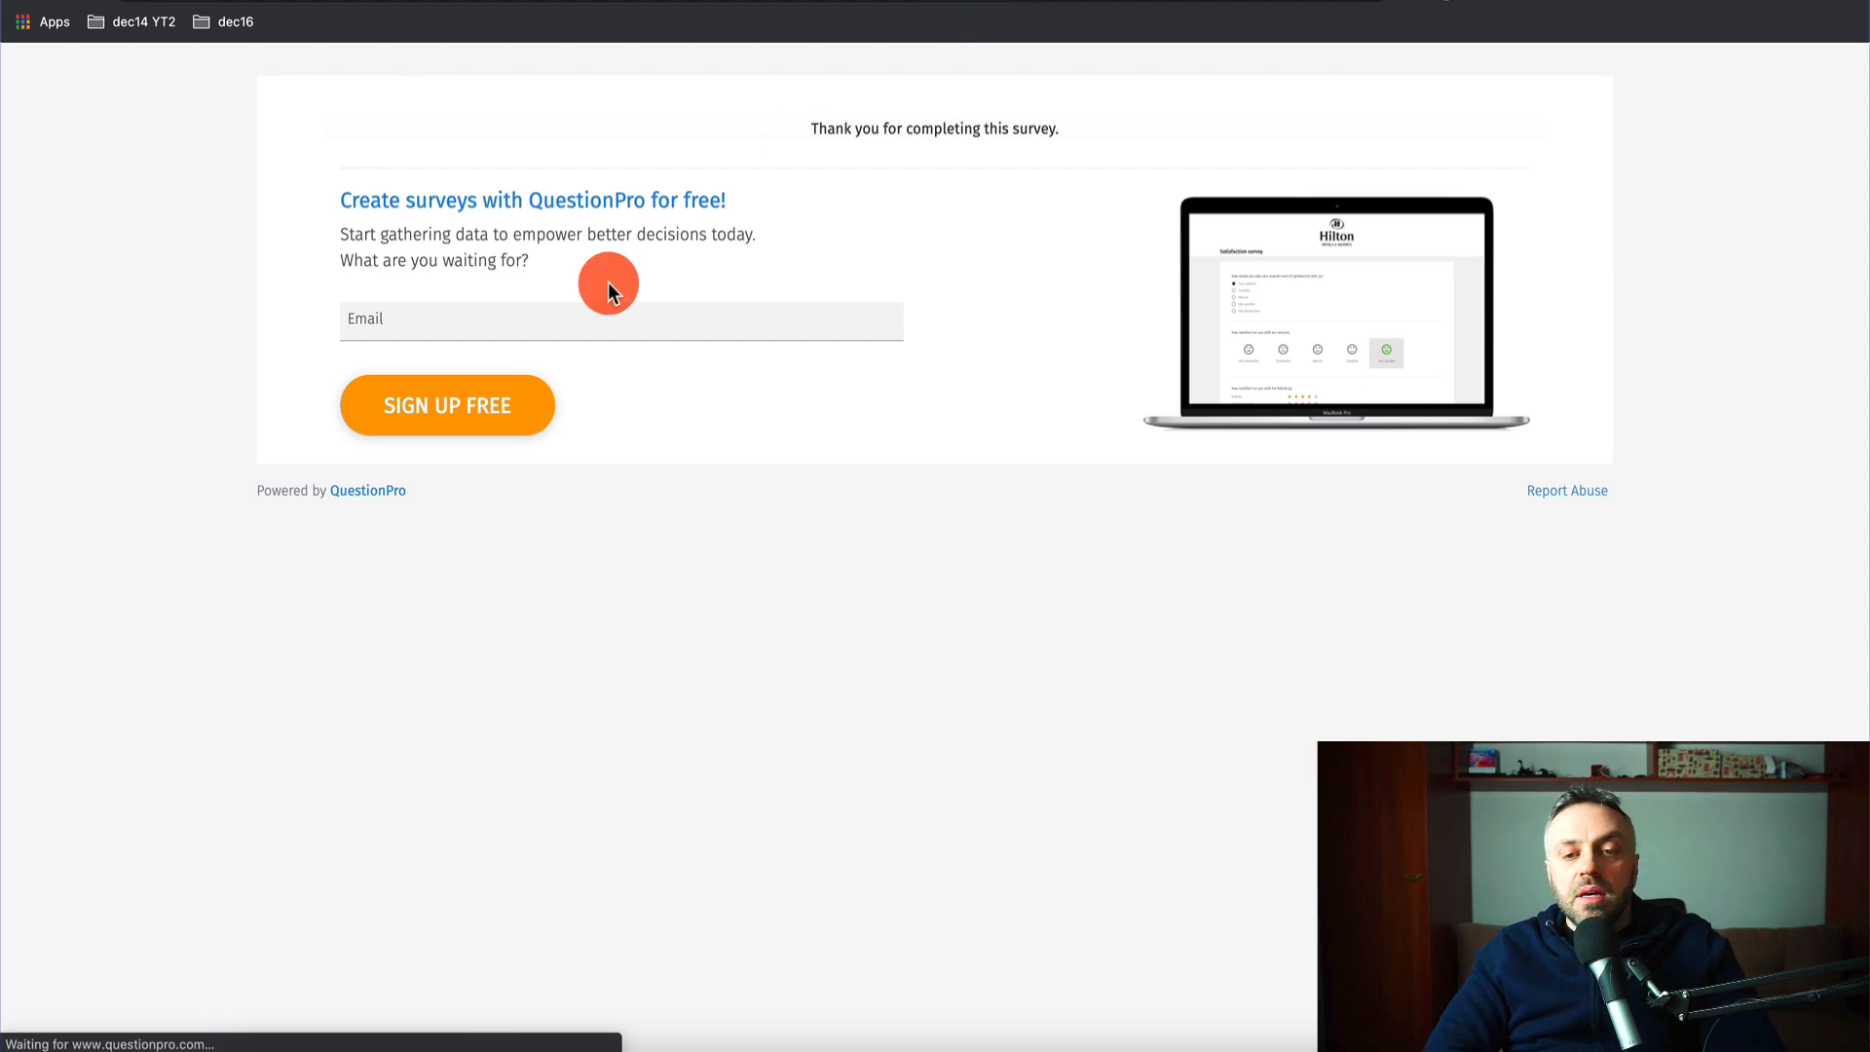
- Fill in the respondent's email, answer UK and 'I want to increase my income', and submit
text(james)
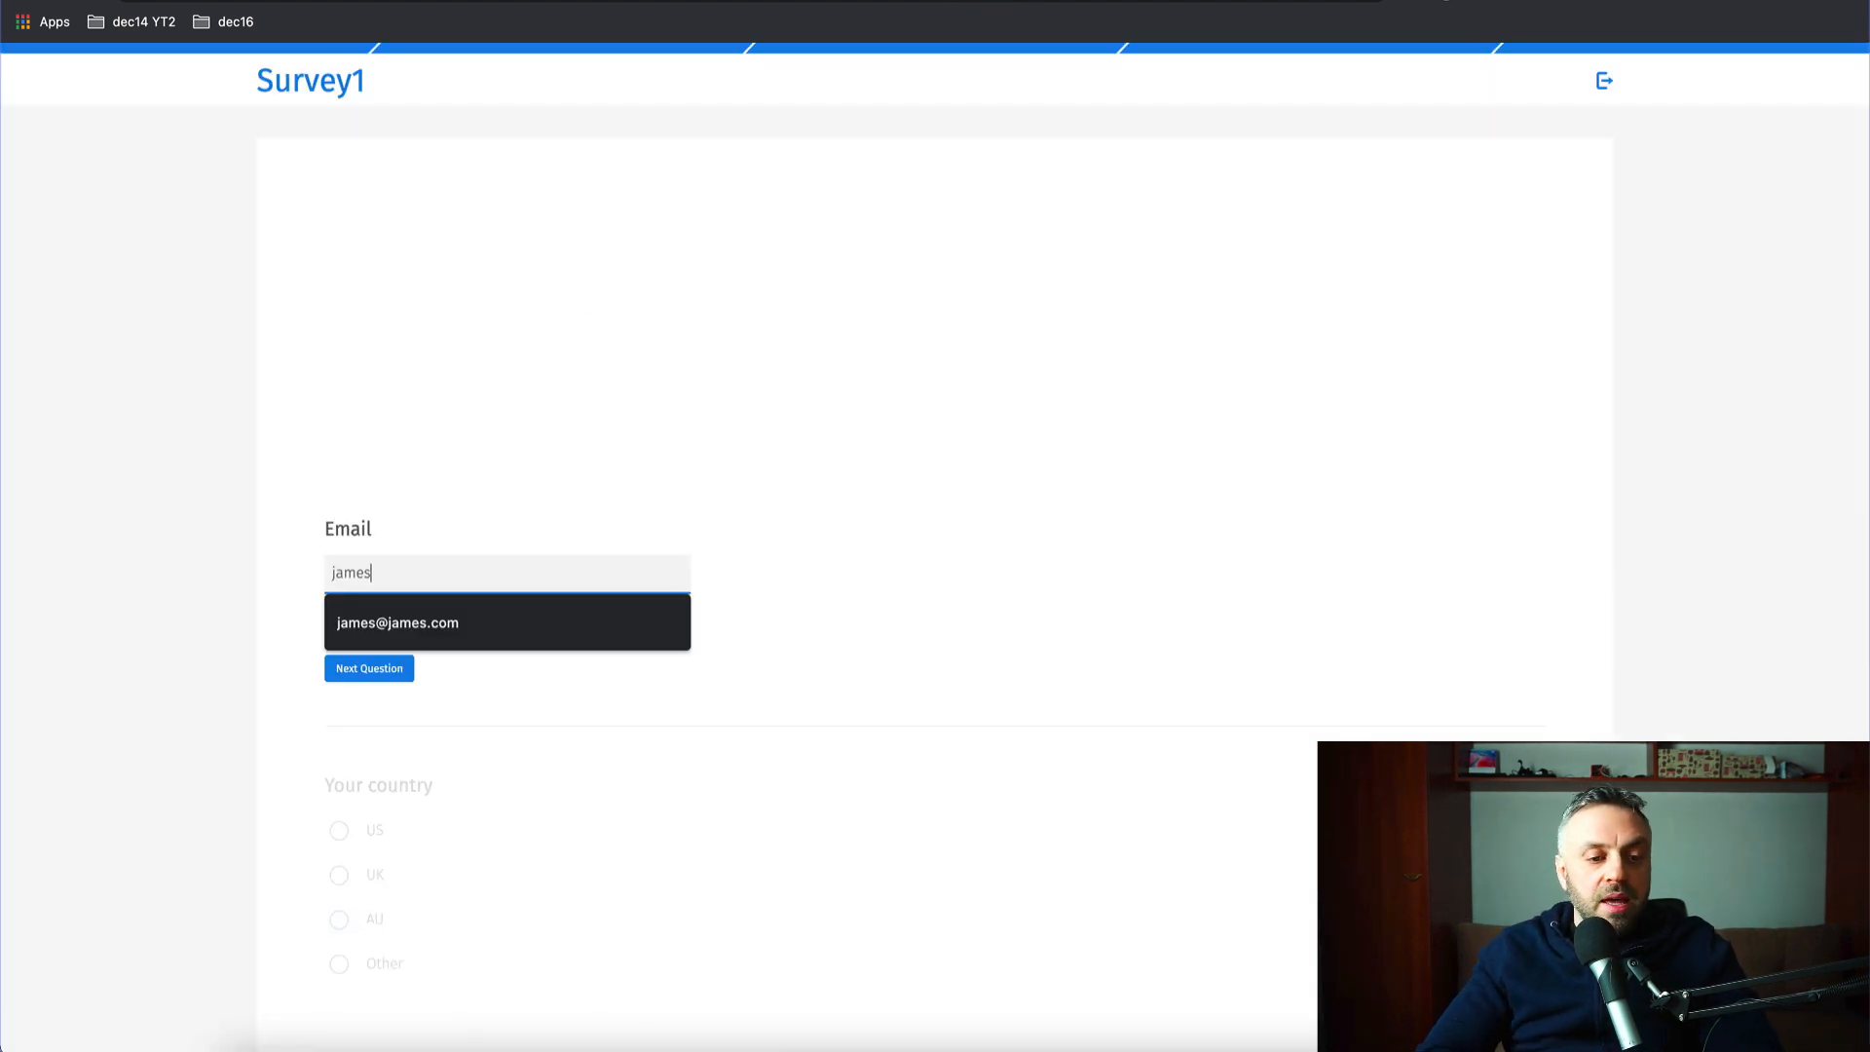
key(Down)
key(Return)
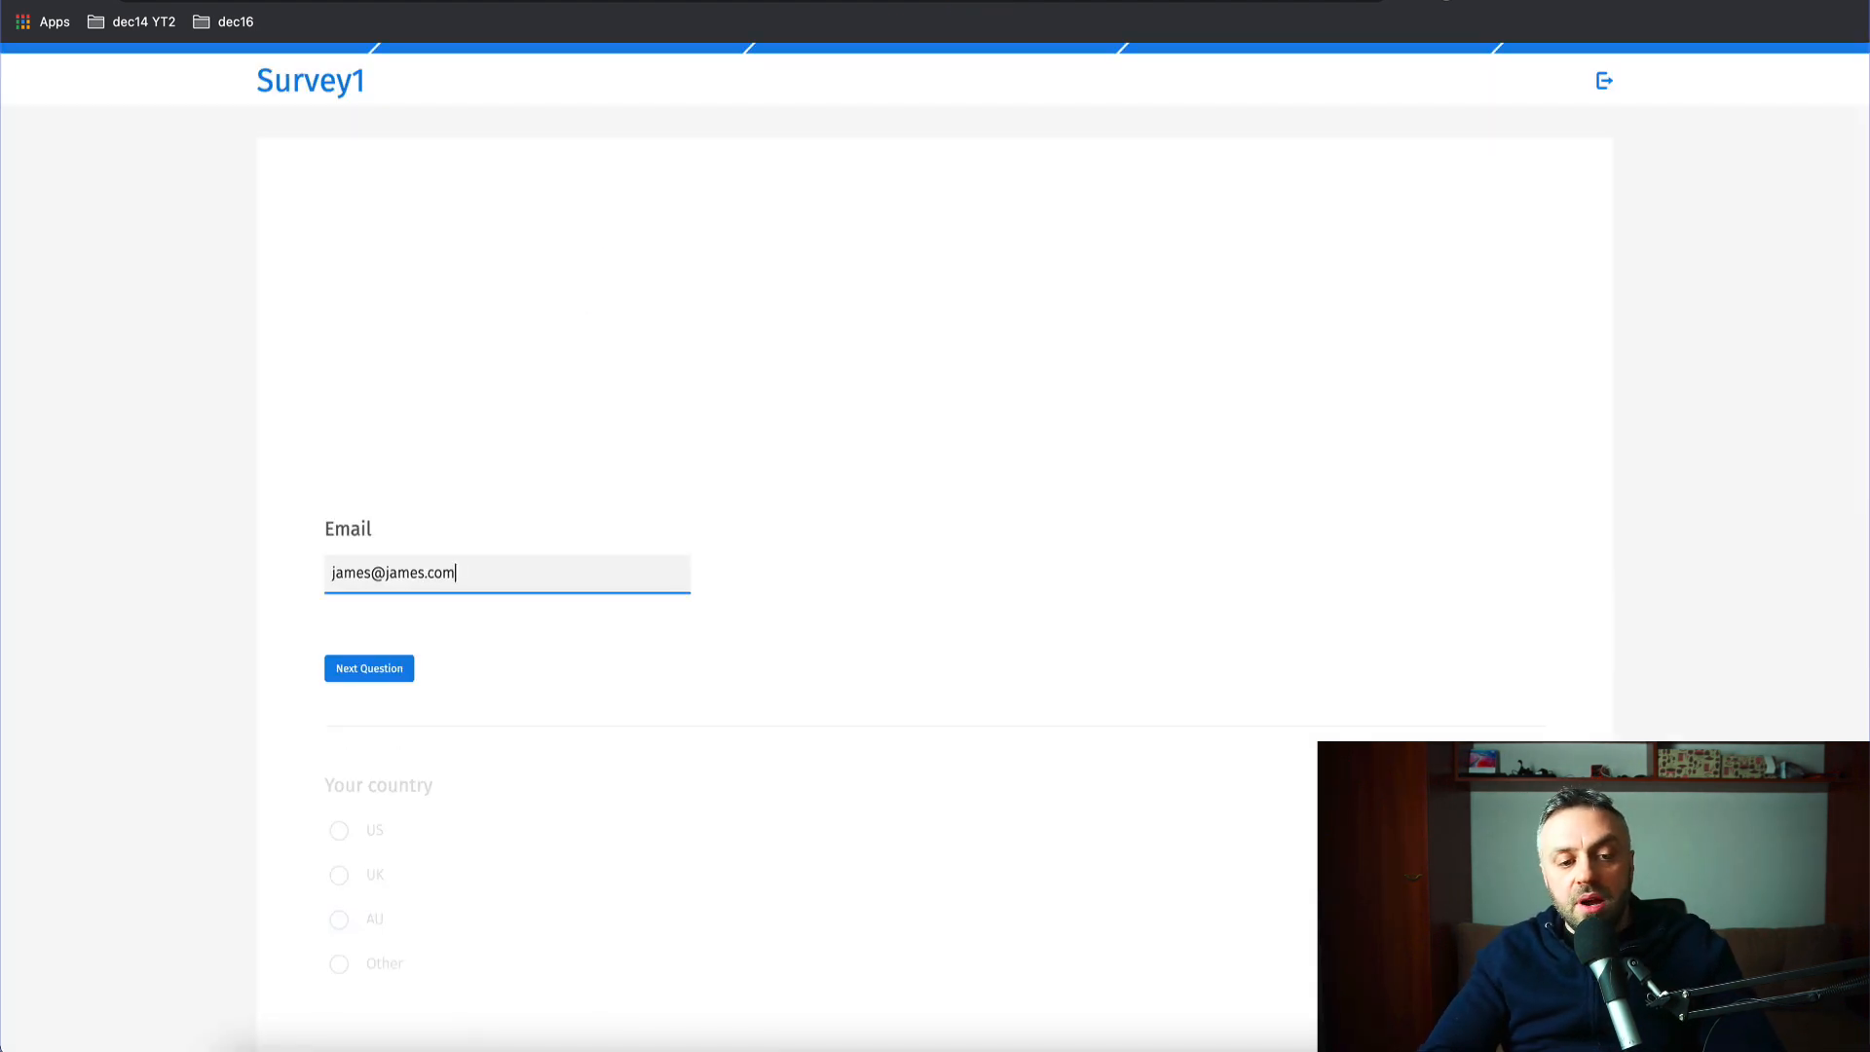
click(401, 682)
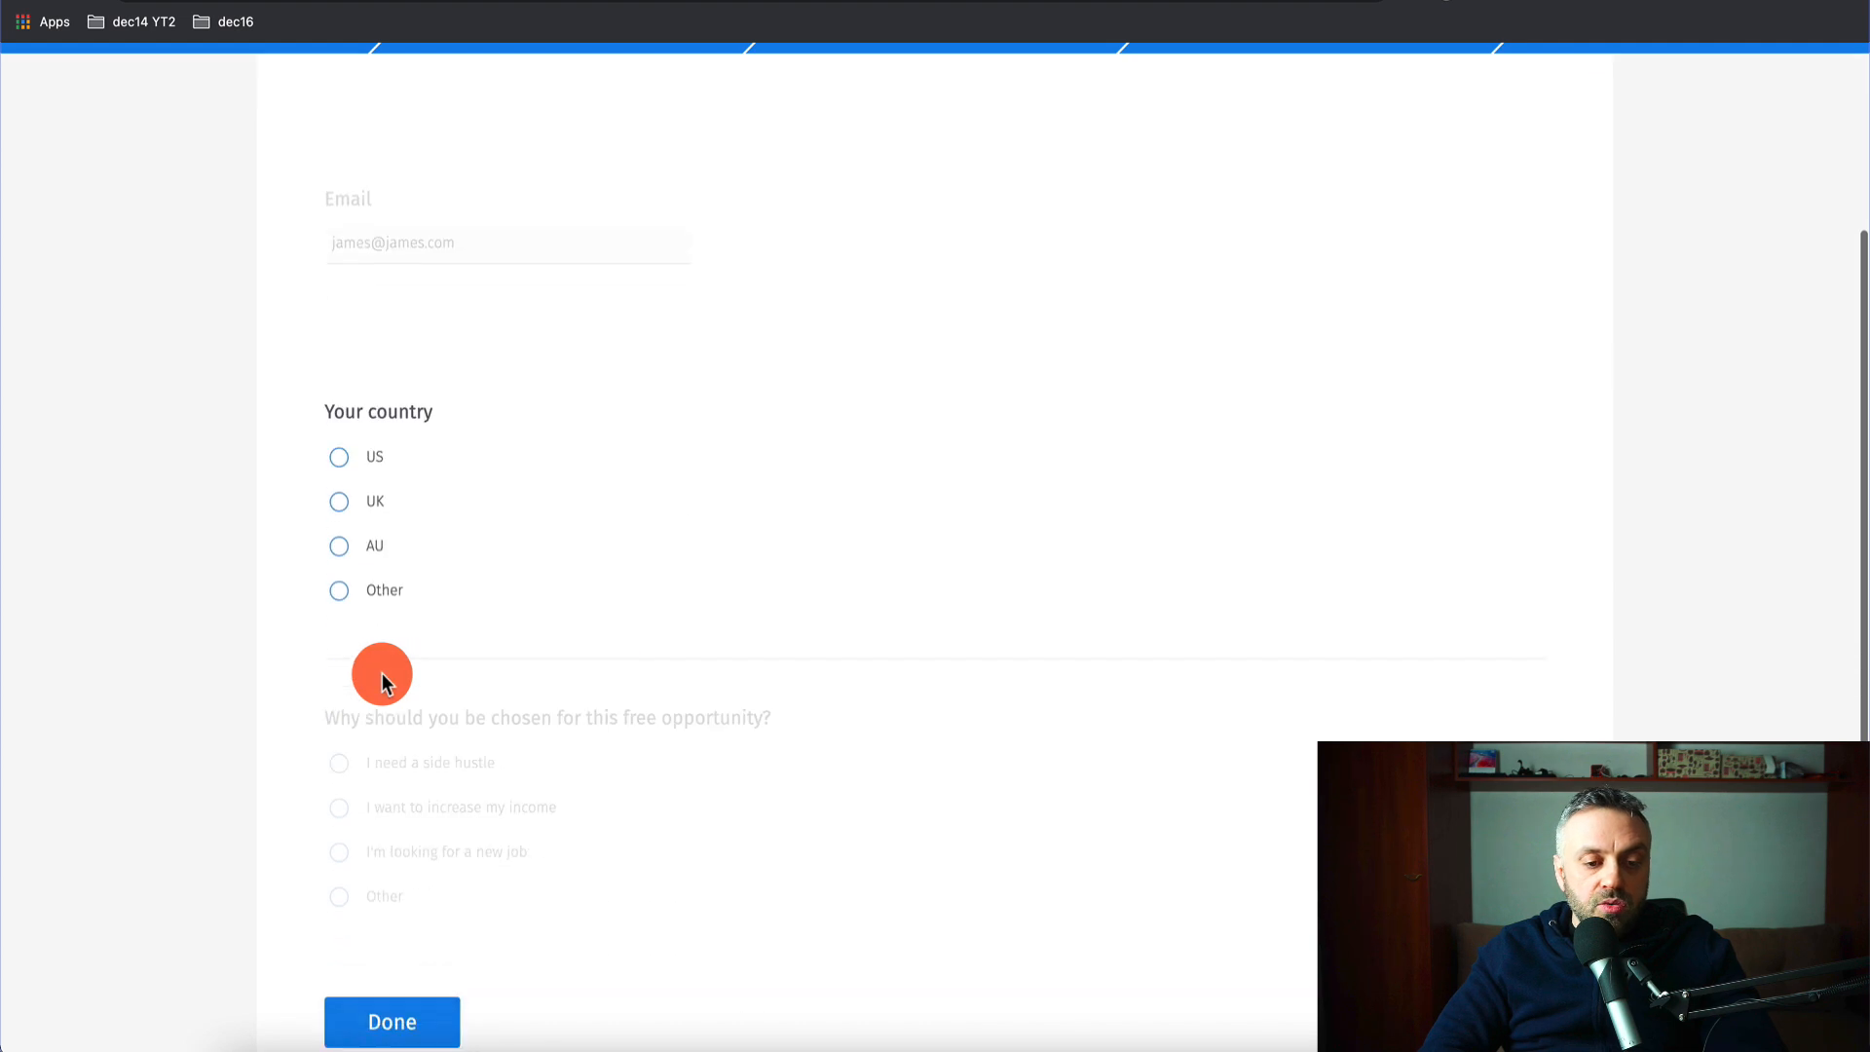
click(342, 504)
click(341, 499)
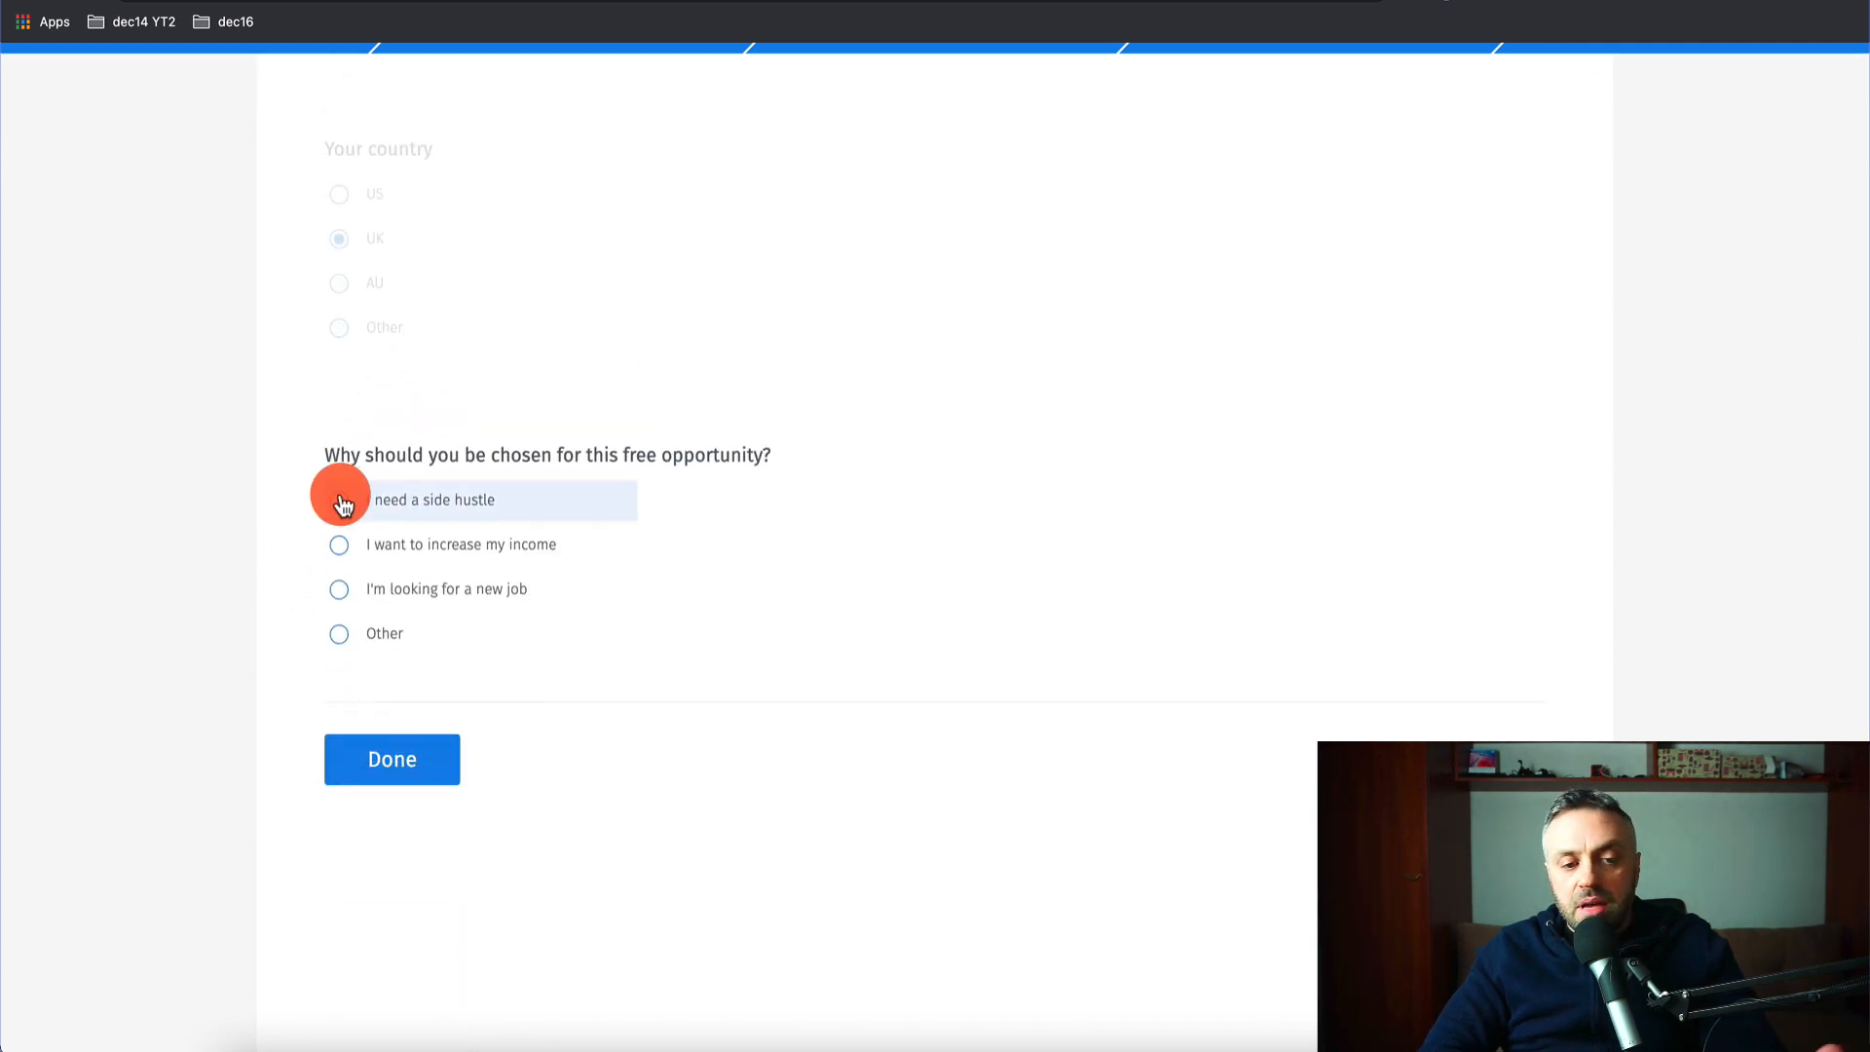
click(341, 551)
click(403, 759)
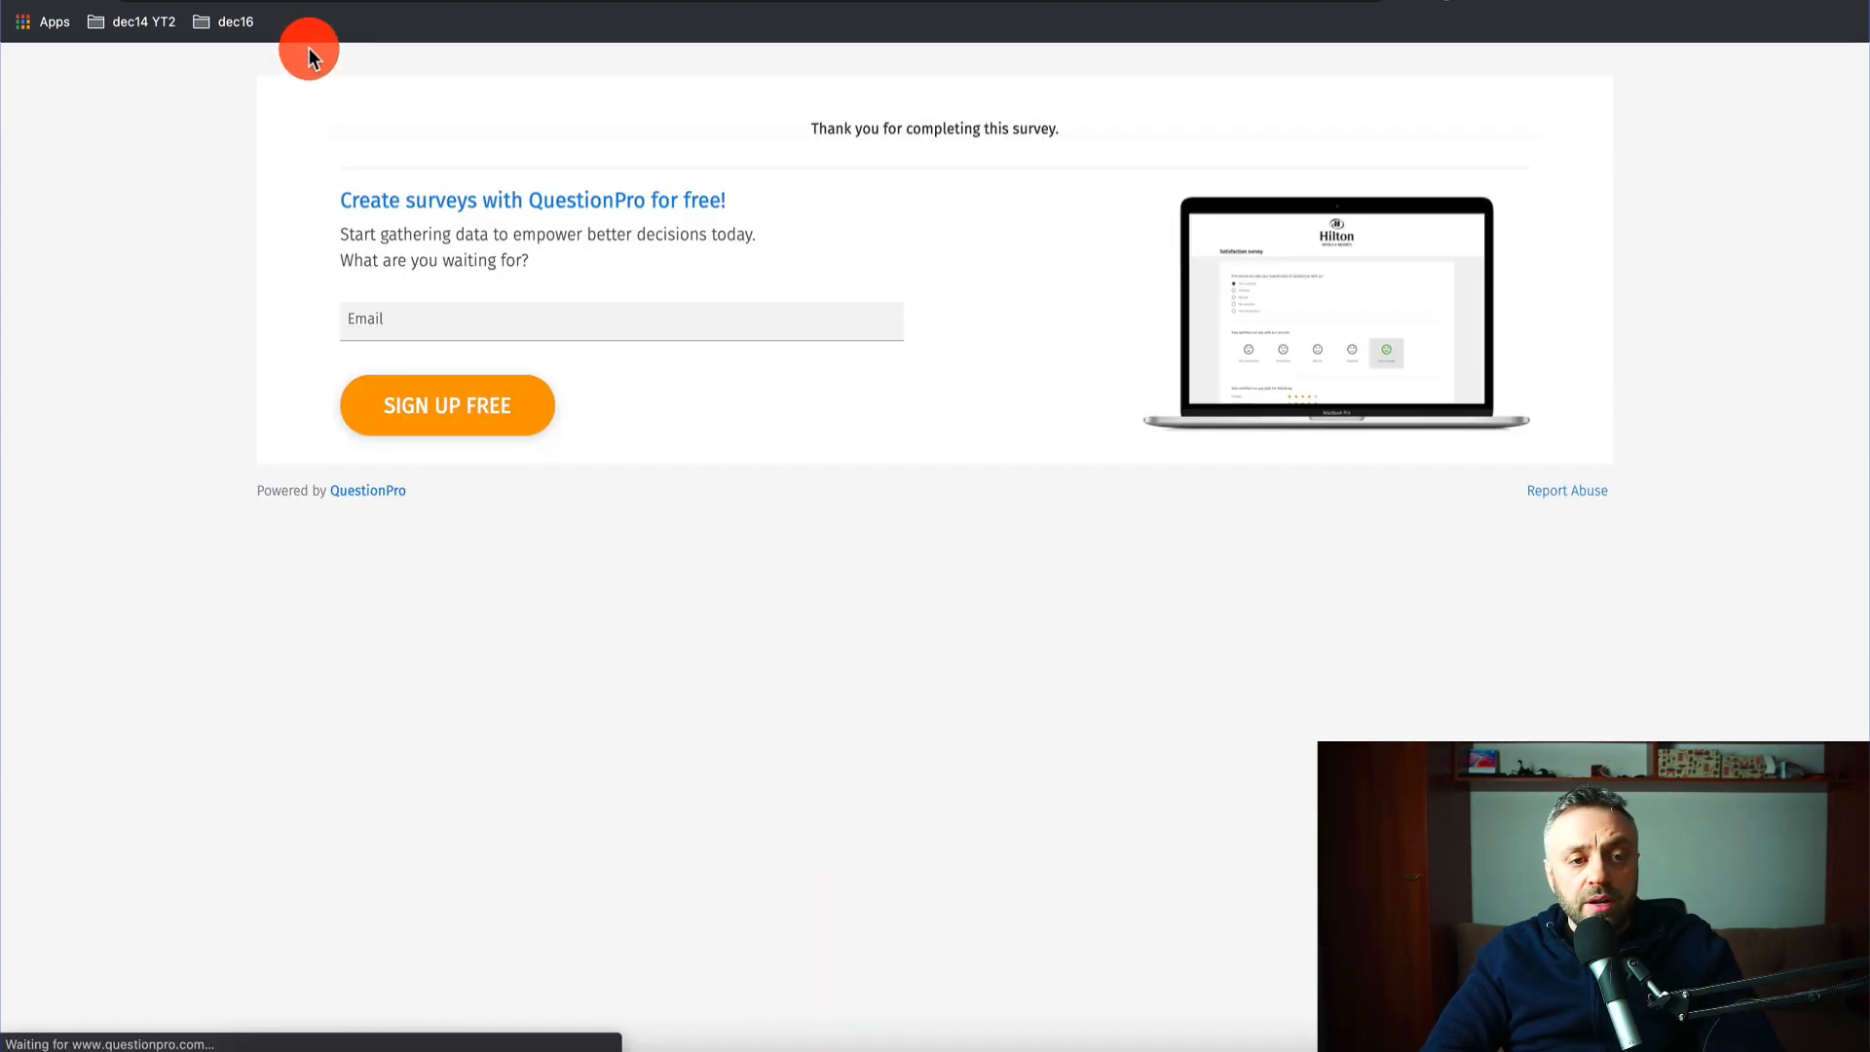
- Check the new UK response in Survey1_RawData's row 3, then switch to the Integromat scenario
click(243, 1)
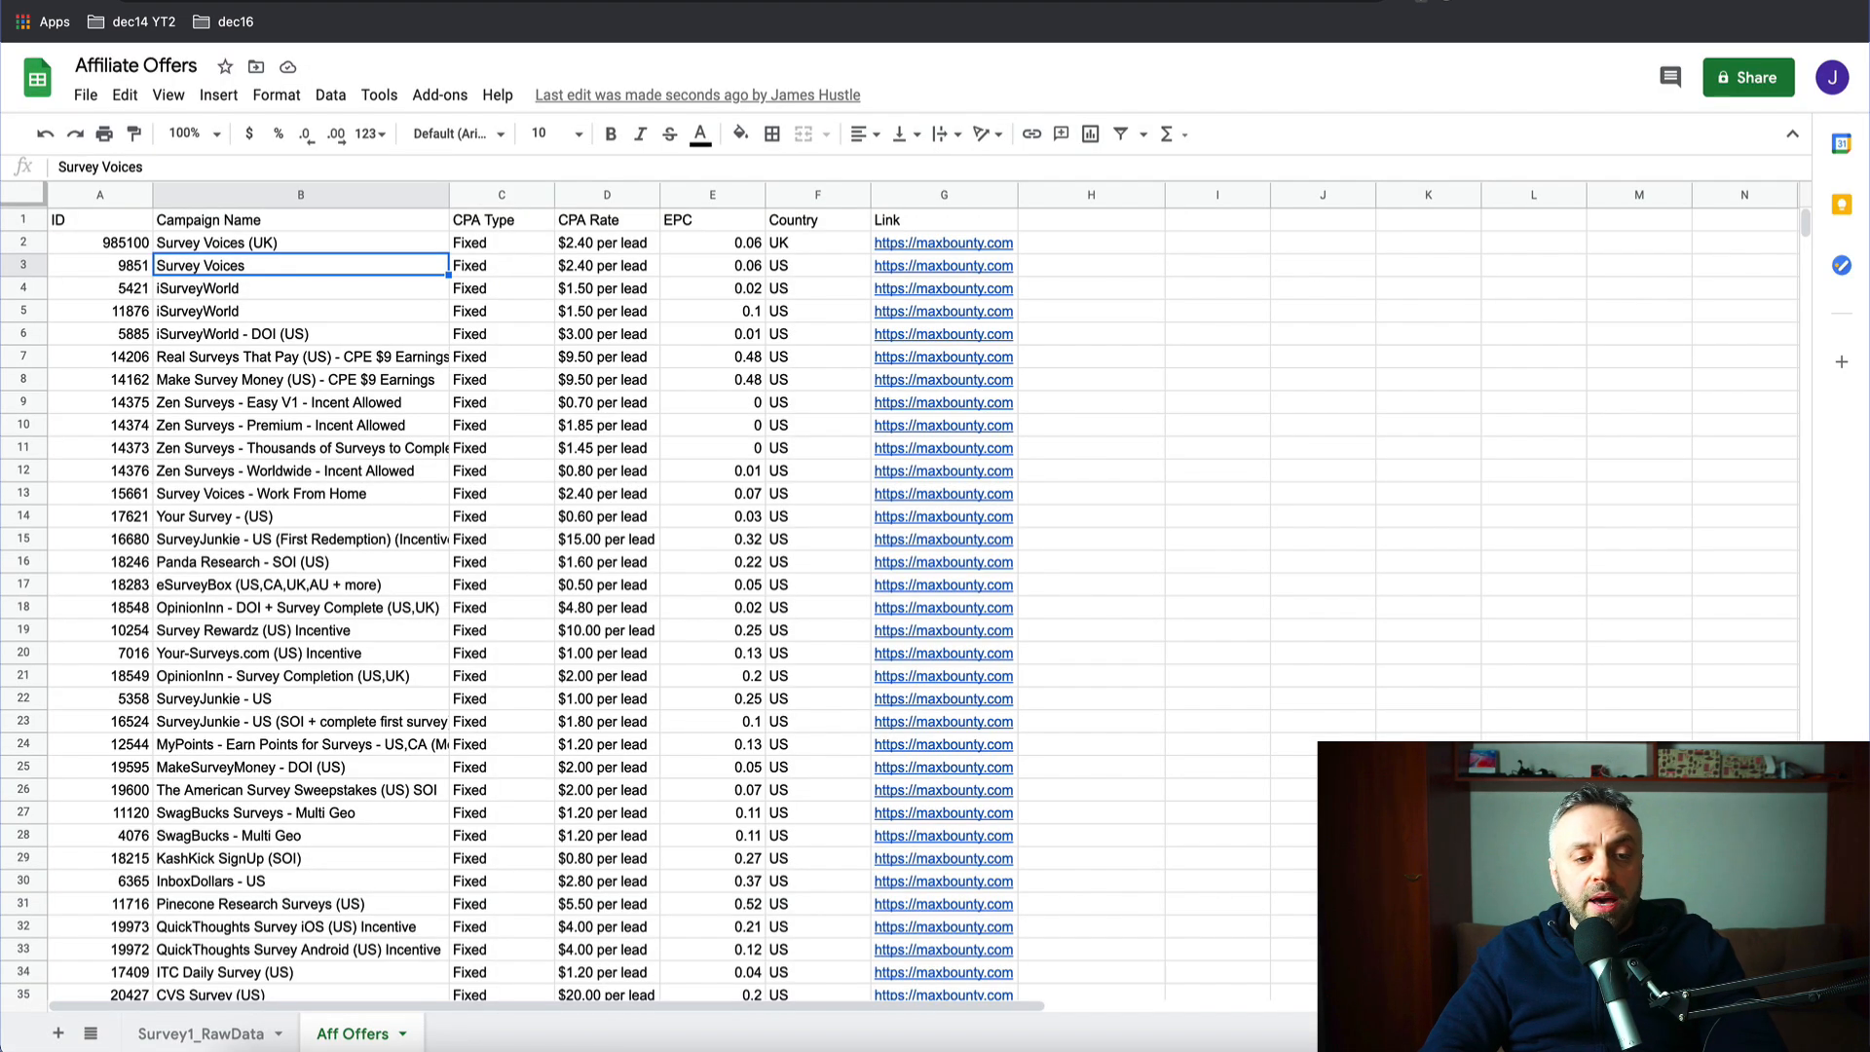
click(238, 1035)
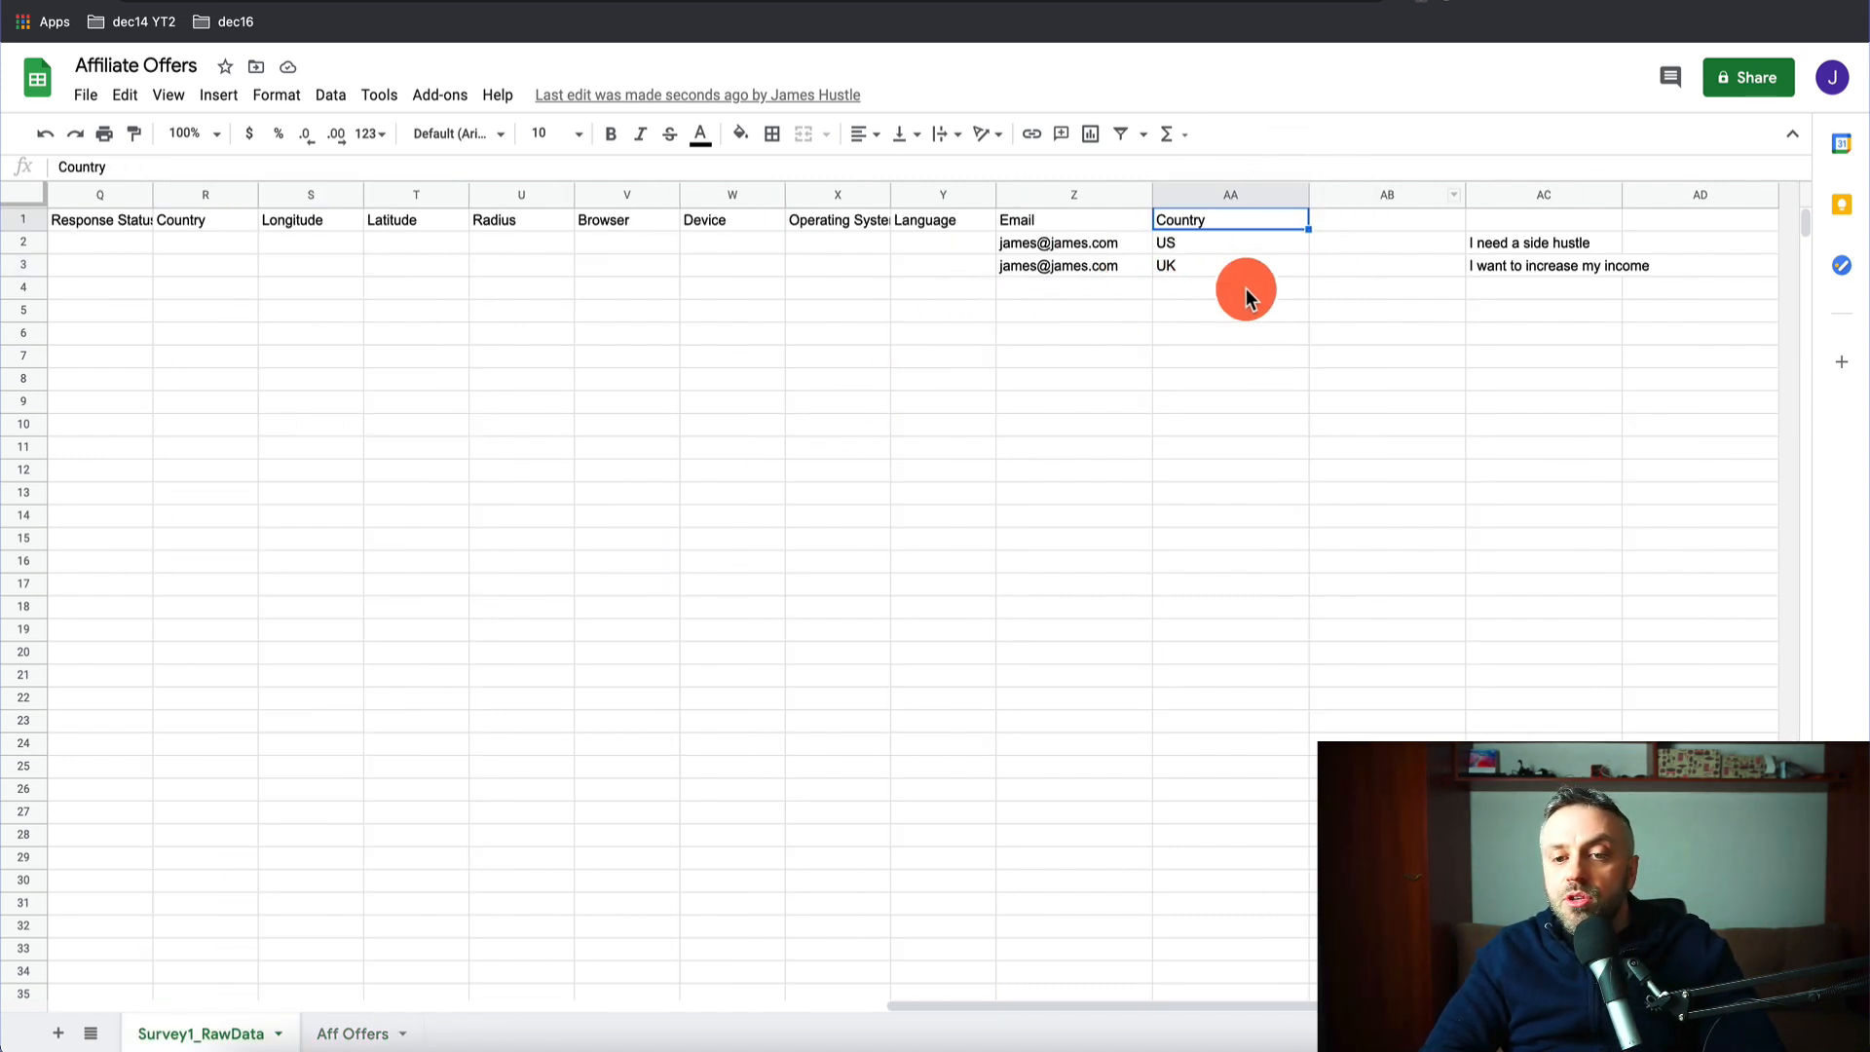
click(1507, 2)
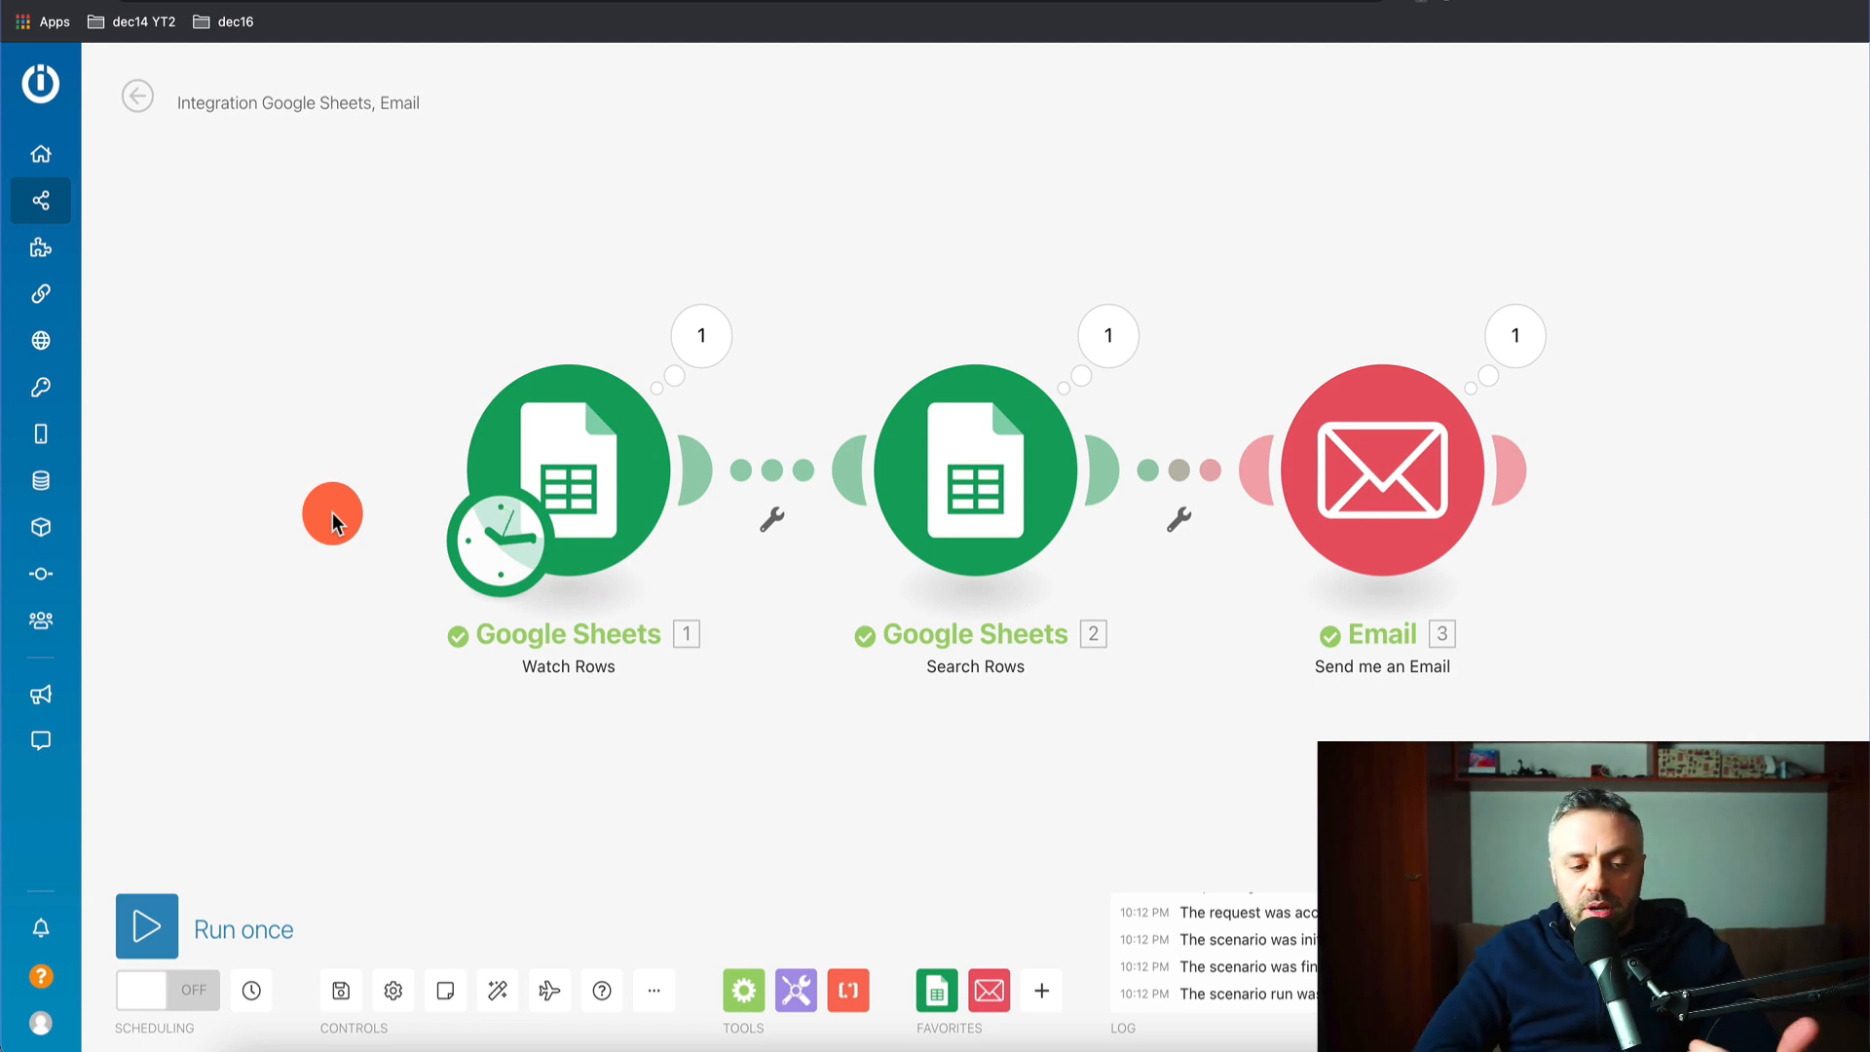
- Run the scenario once and inspect each module's output, confirming the Survey Voices (UK) email
click(156, 935)
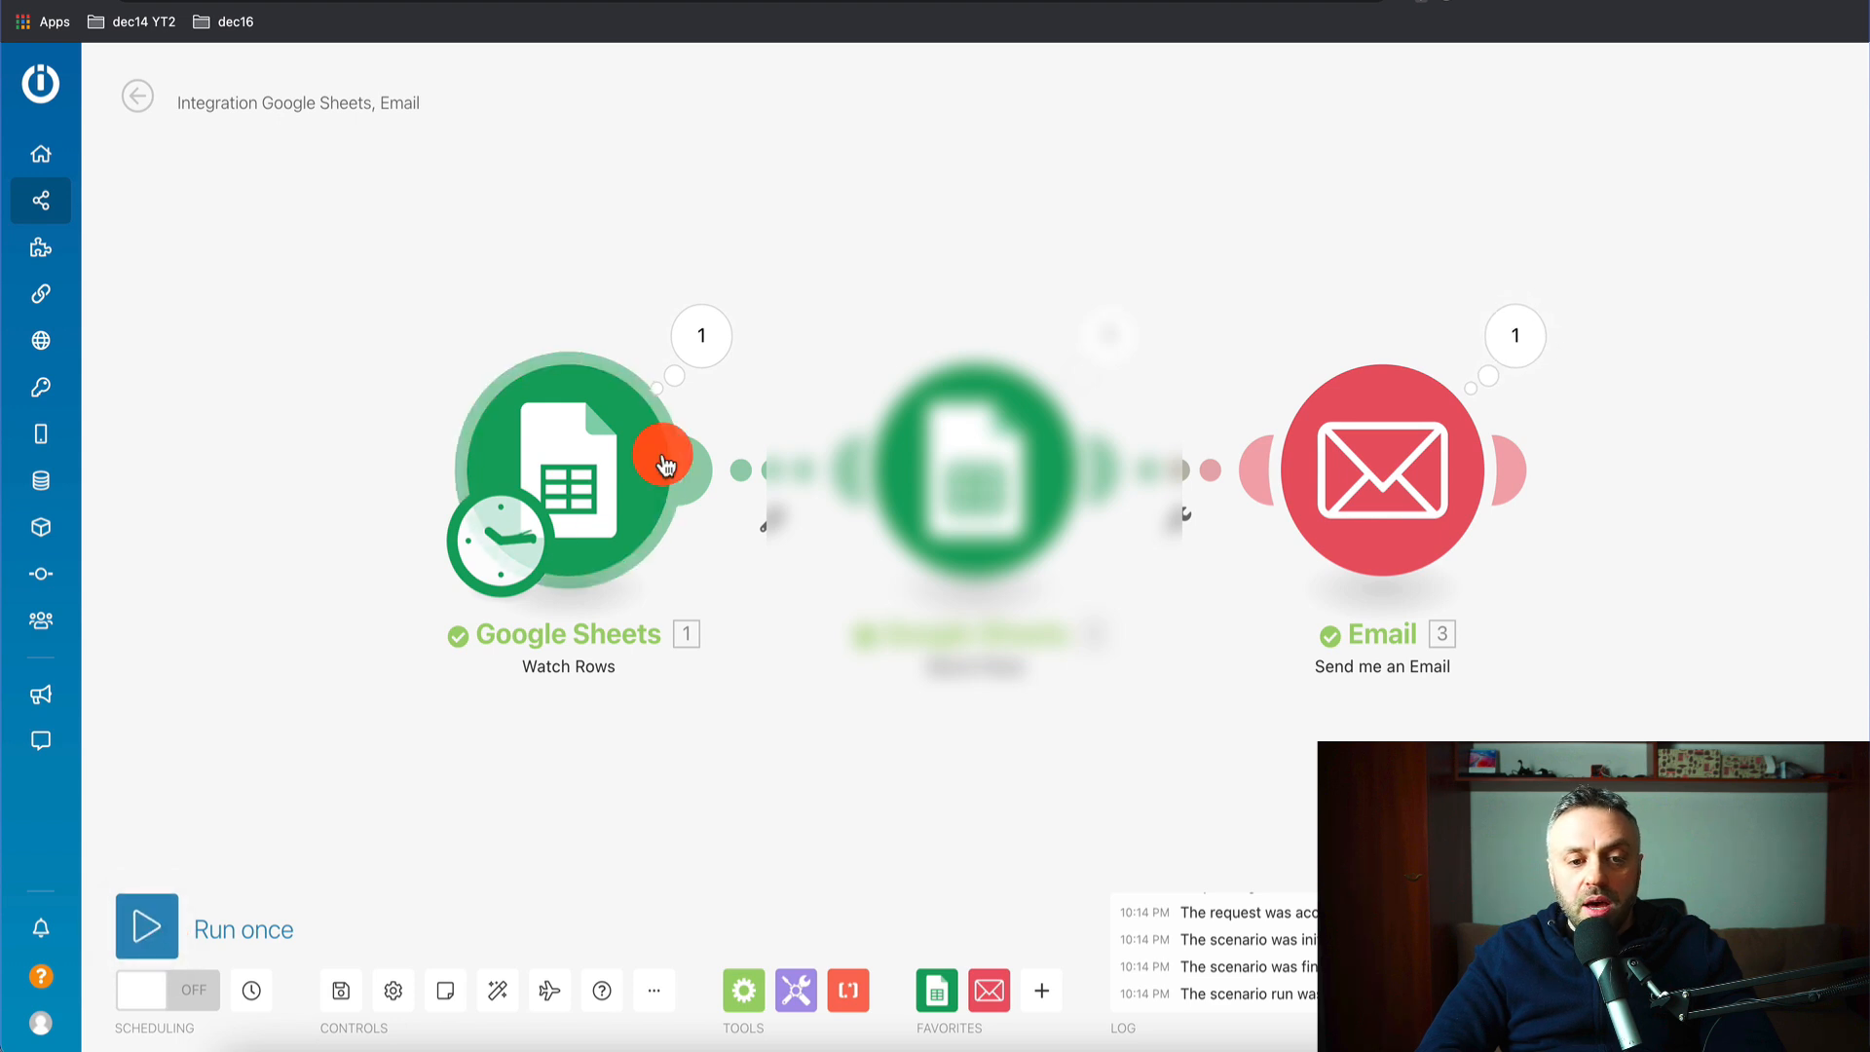
click(709, 335)
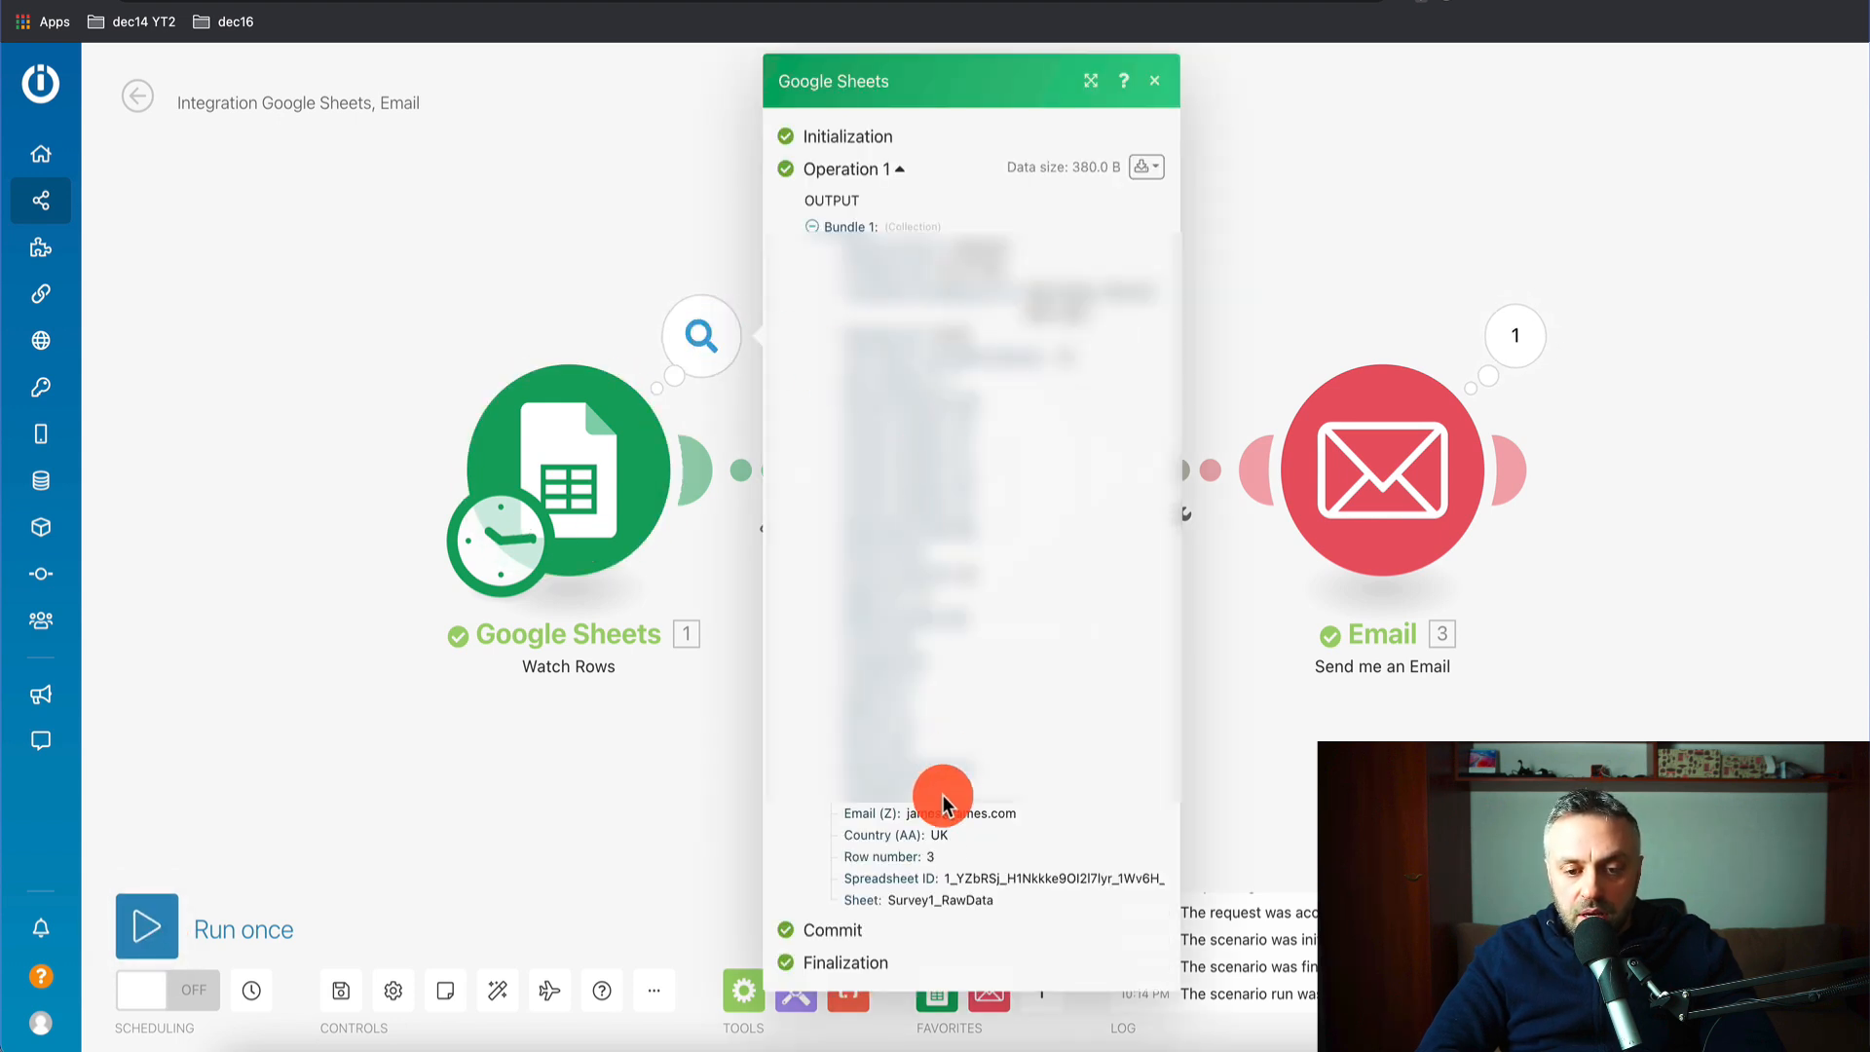
click(1273, 121)
click(1109, 350)
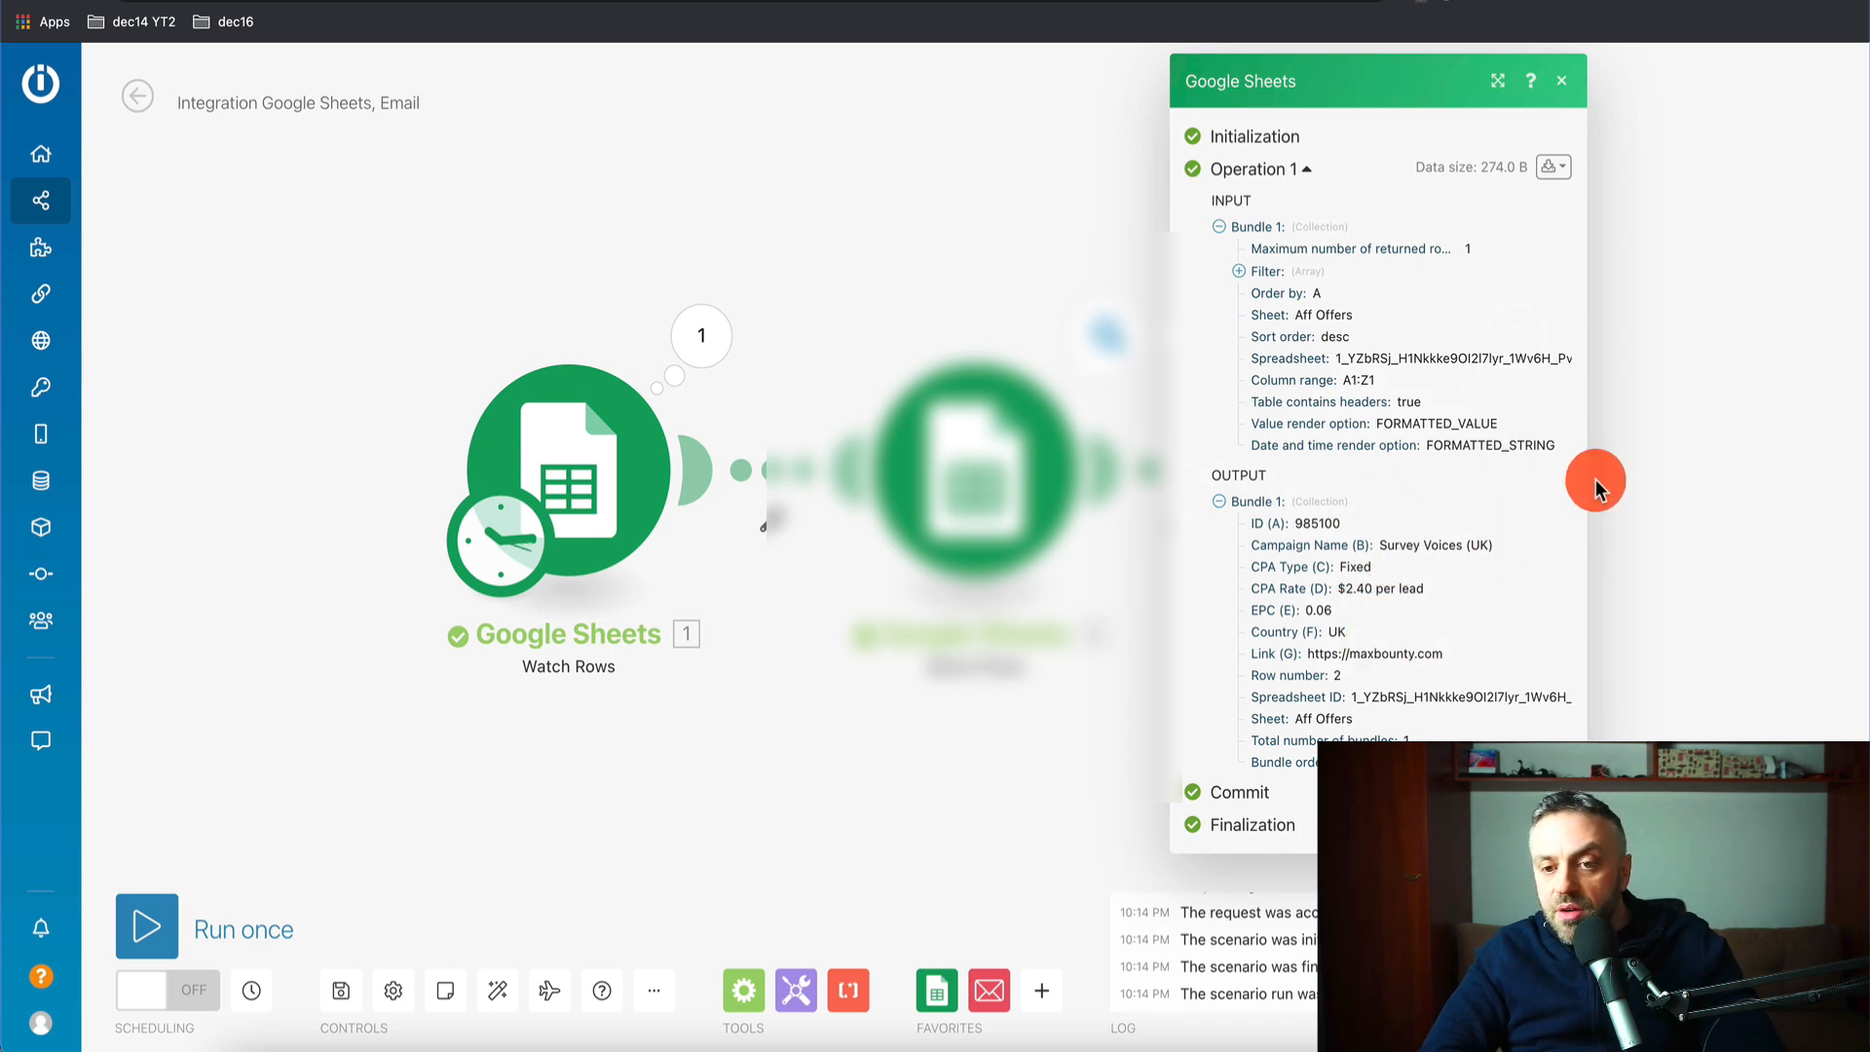
click(1743, 304)
click(1523, 333)
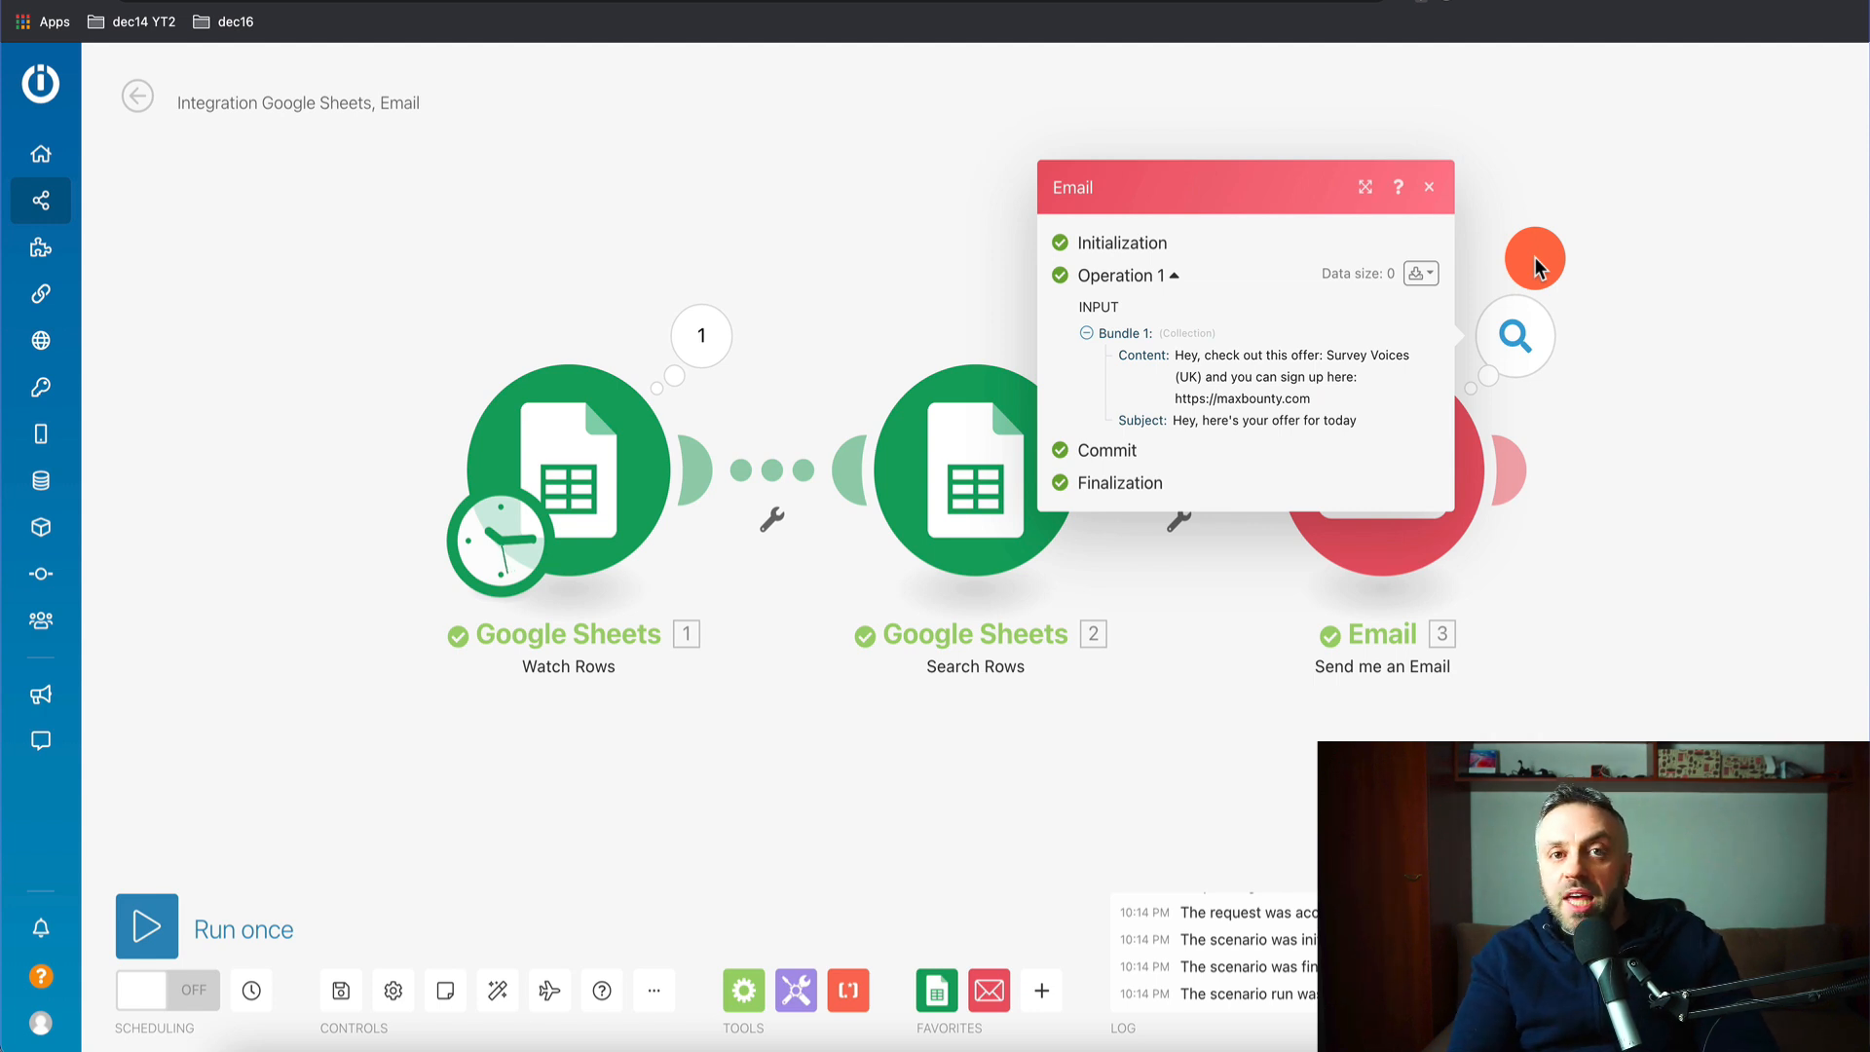
click(1619, 200)
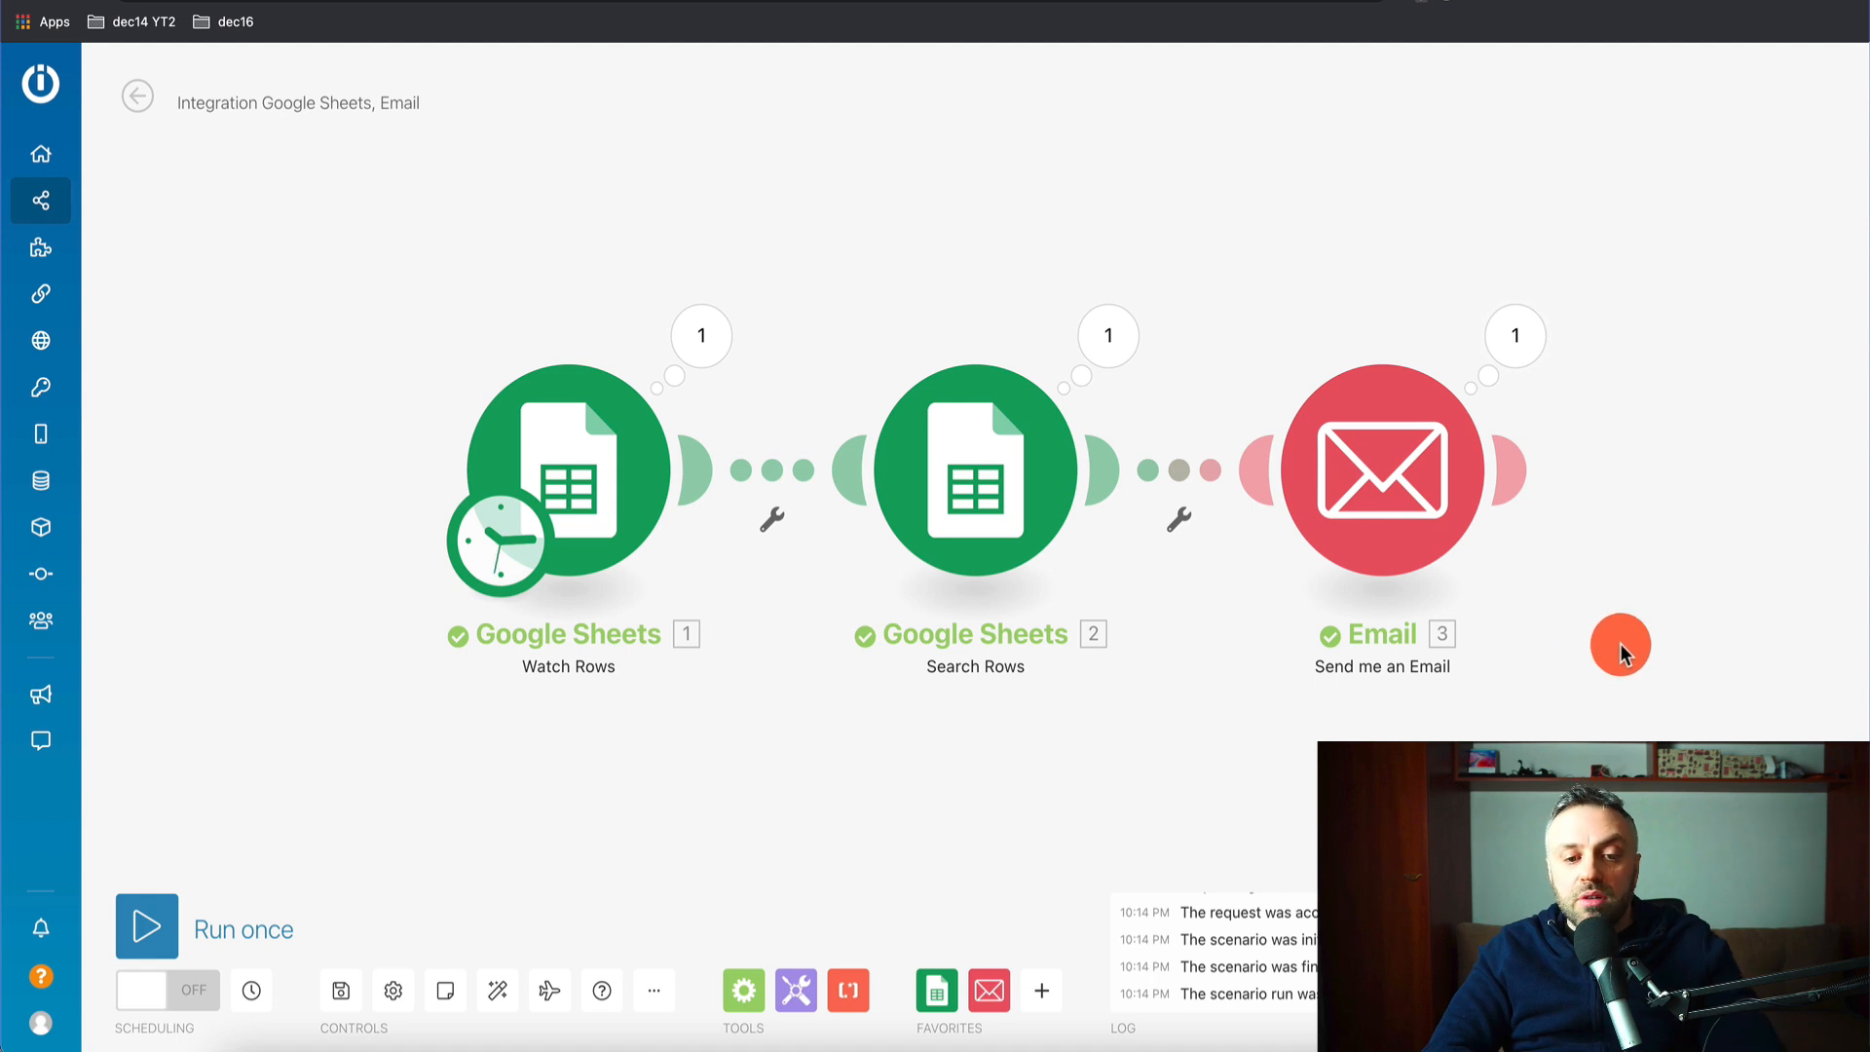
scroll(1620, 643, down, 2)
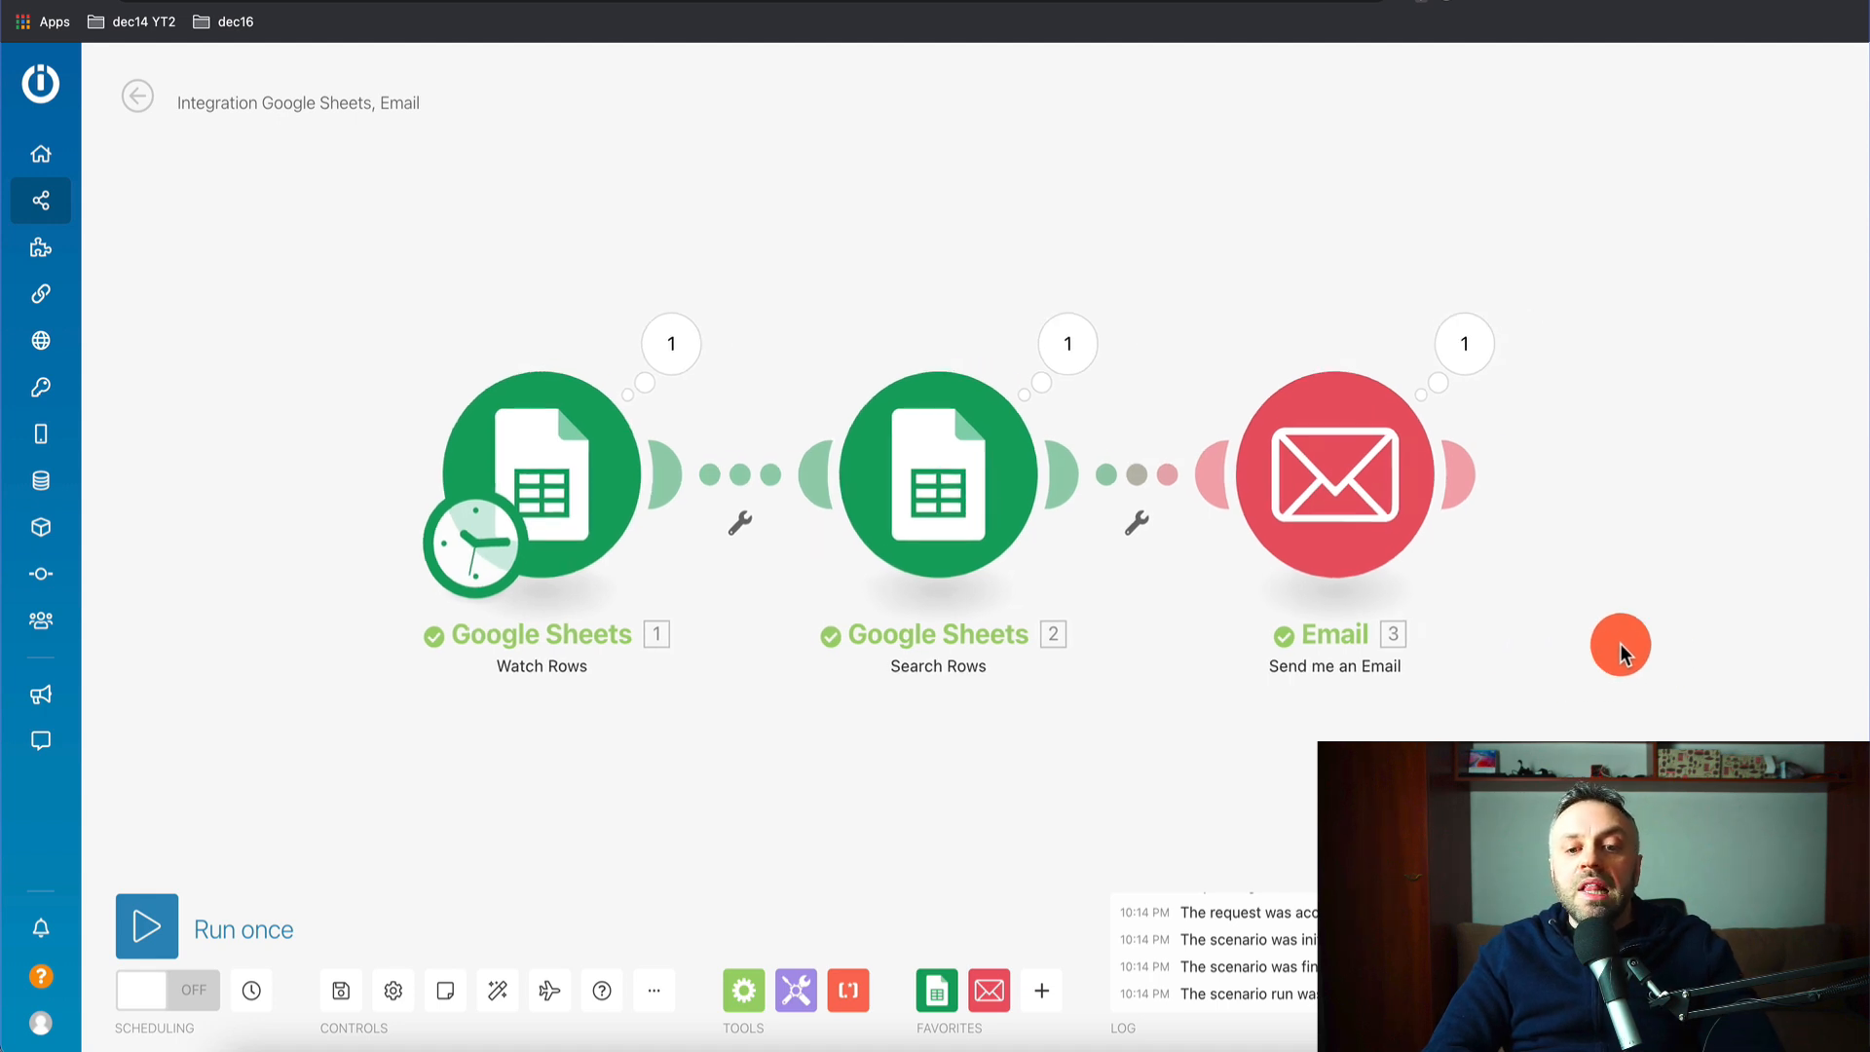
- After reviewing schedule and Email settings unchanged, add an empty '?' module after the Email step
click(205, 993)
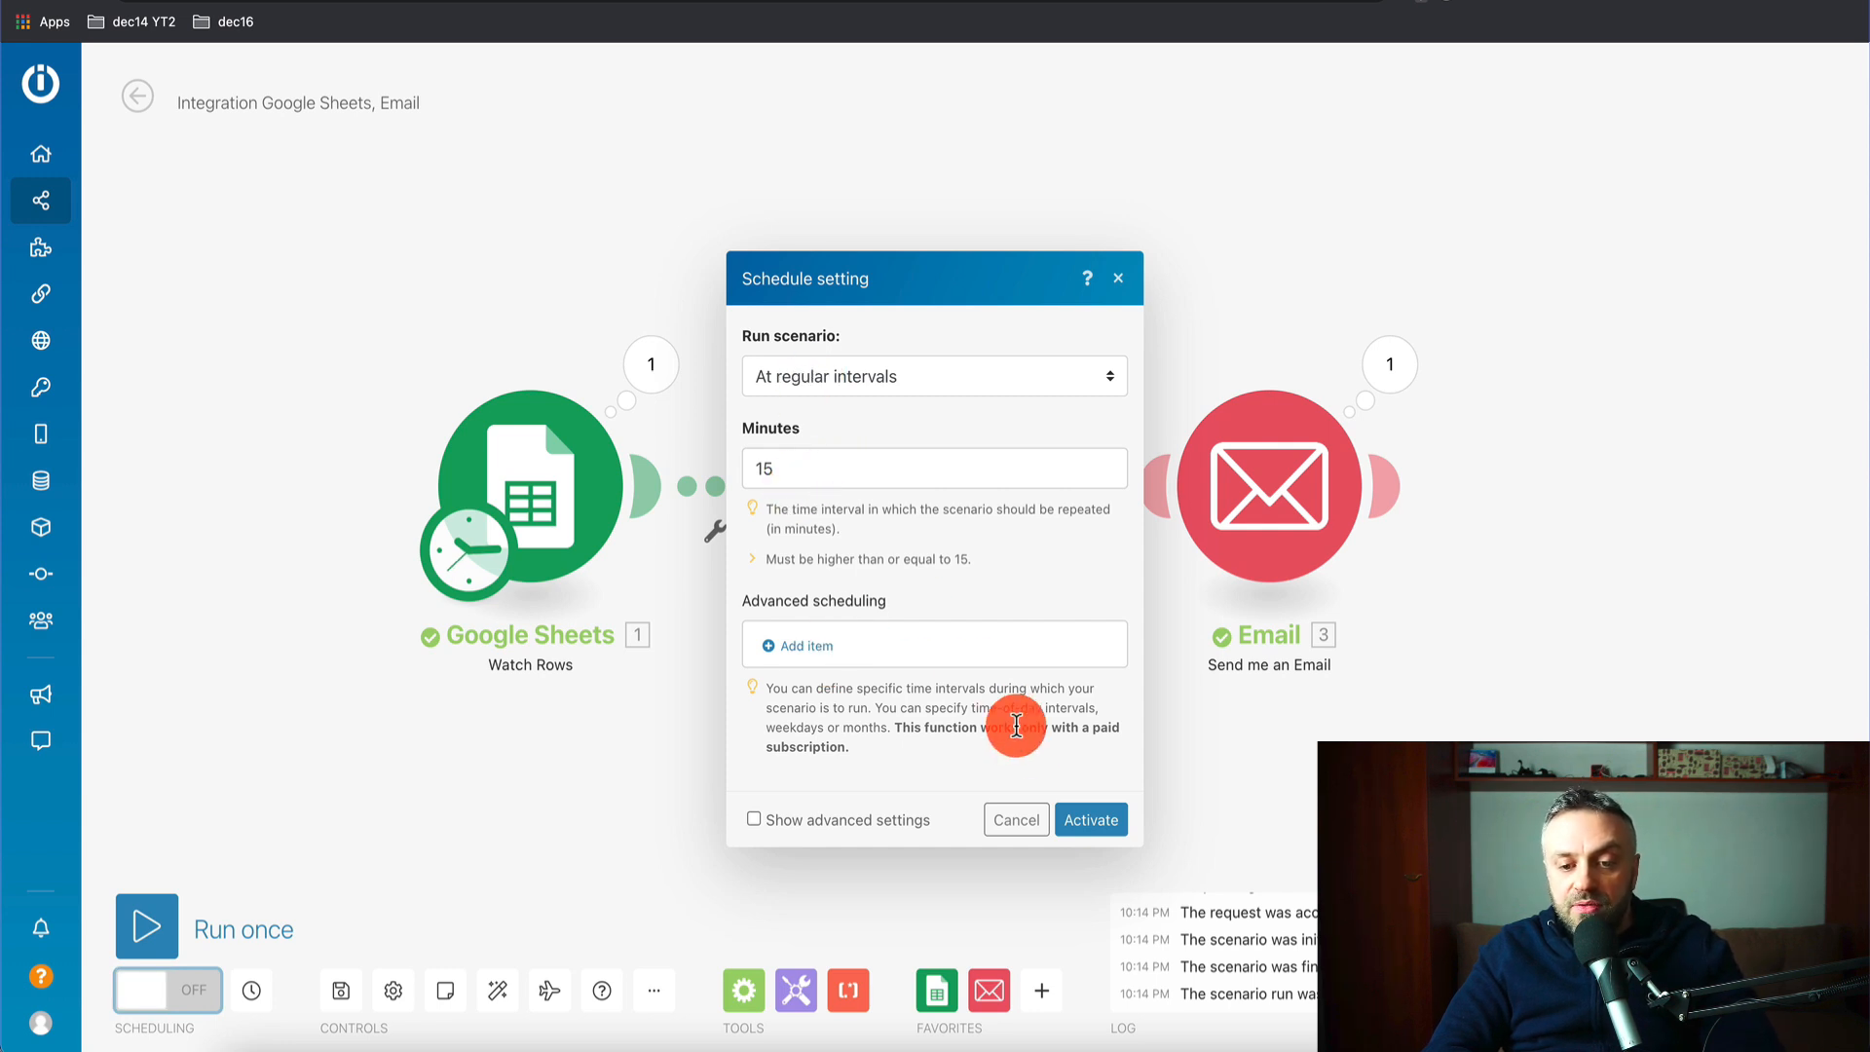
click(1018, 831)
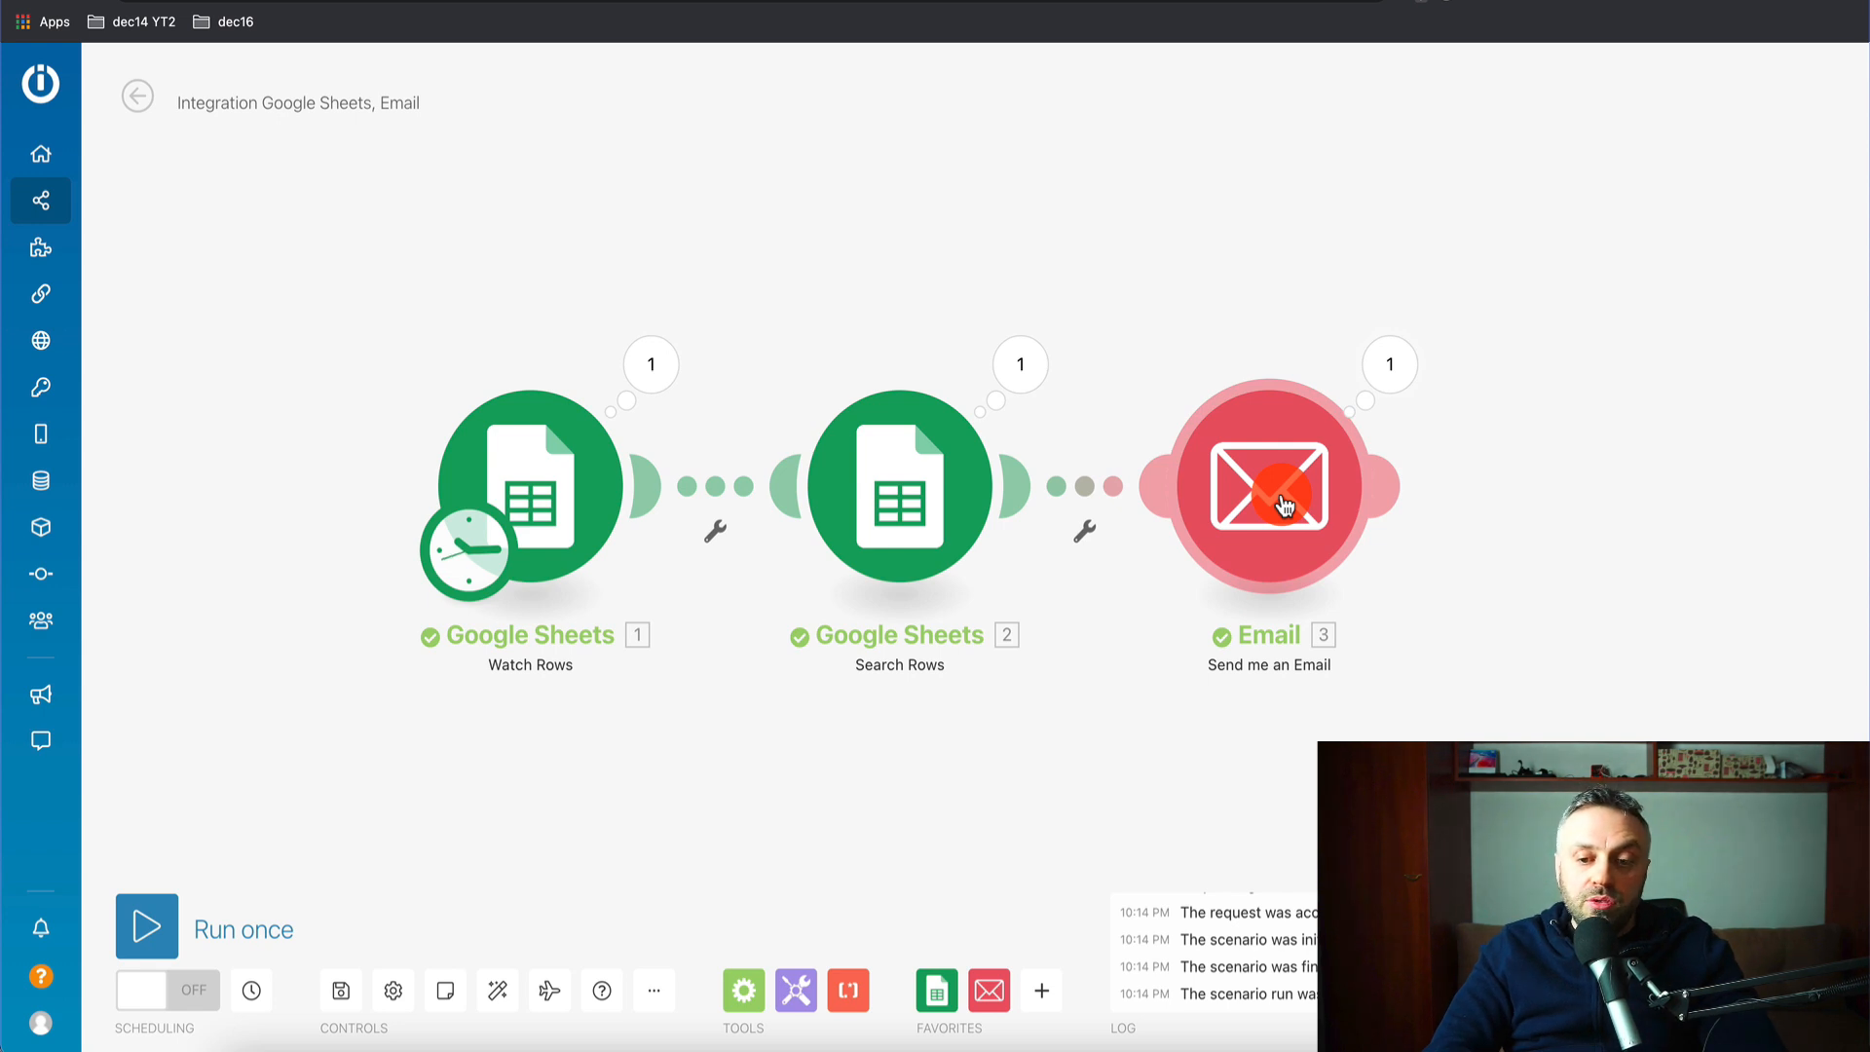
click(1326, 474)
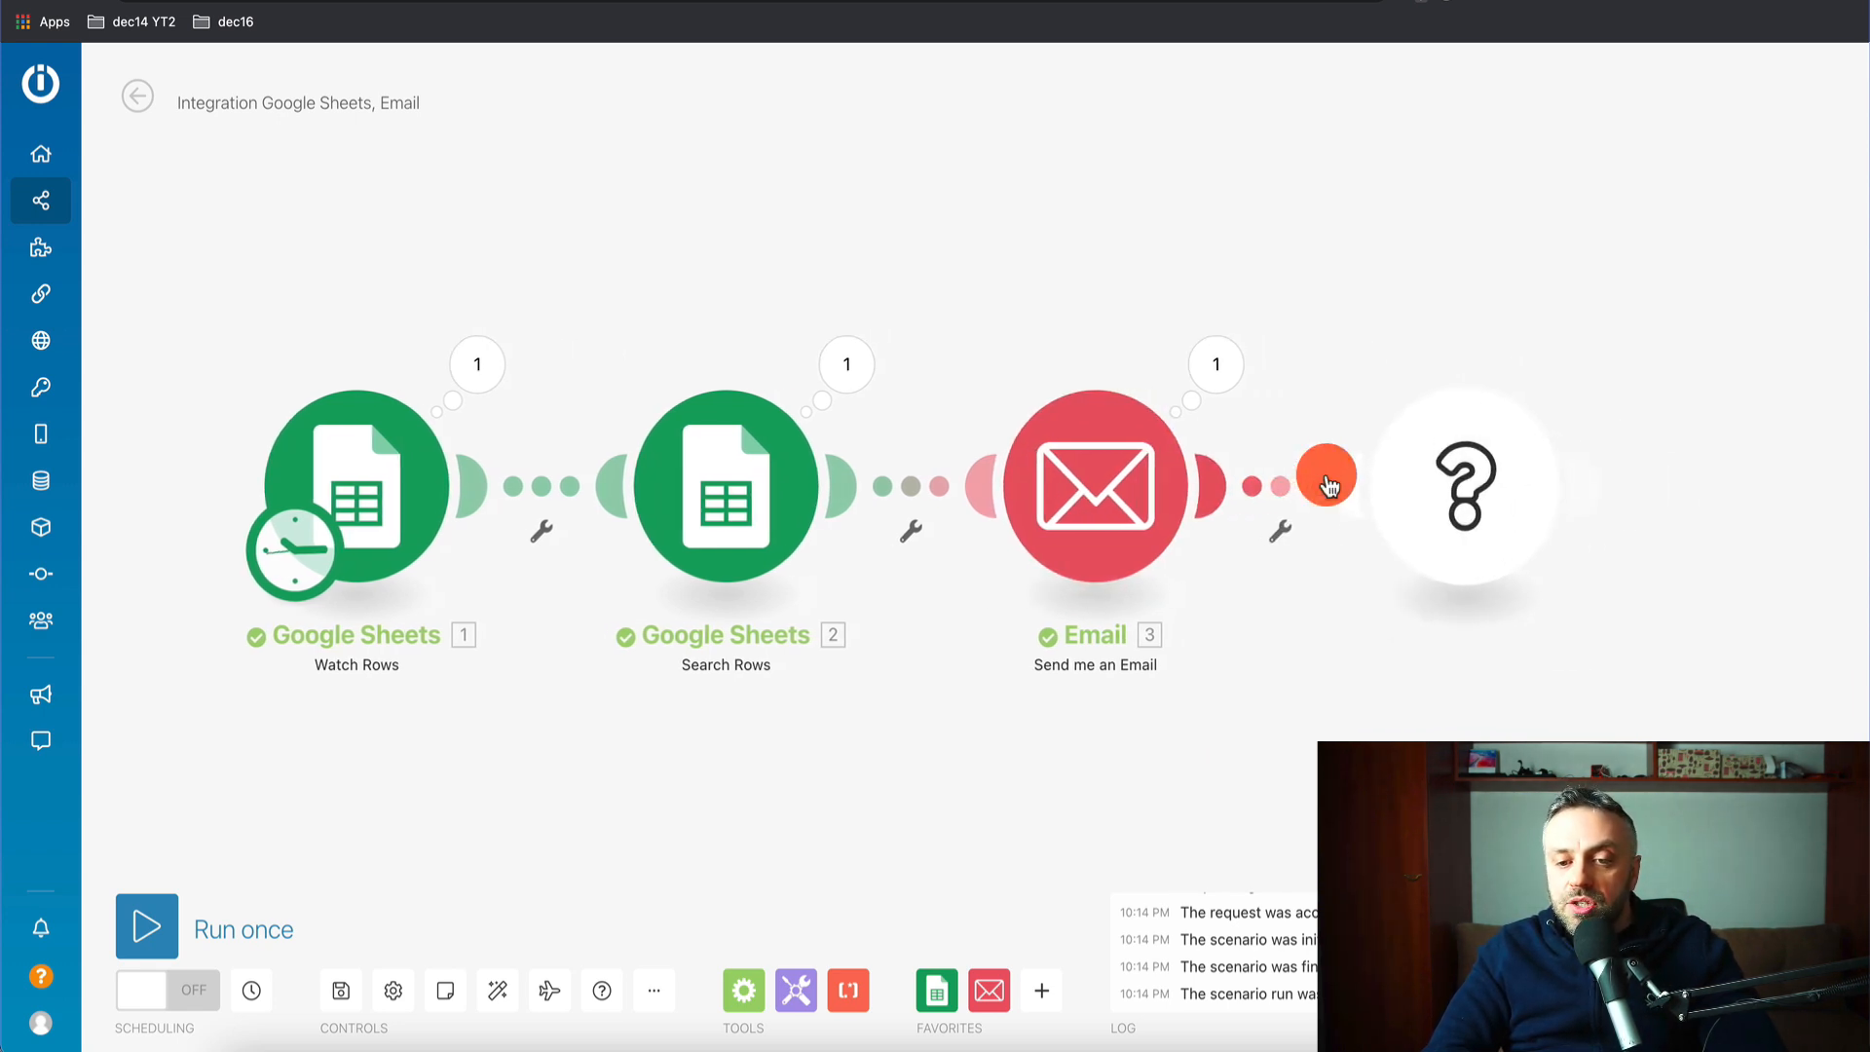
click(1334, 203)
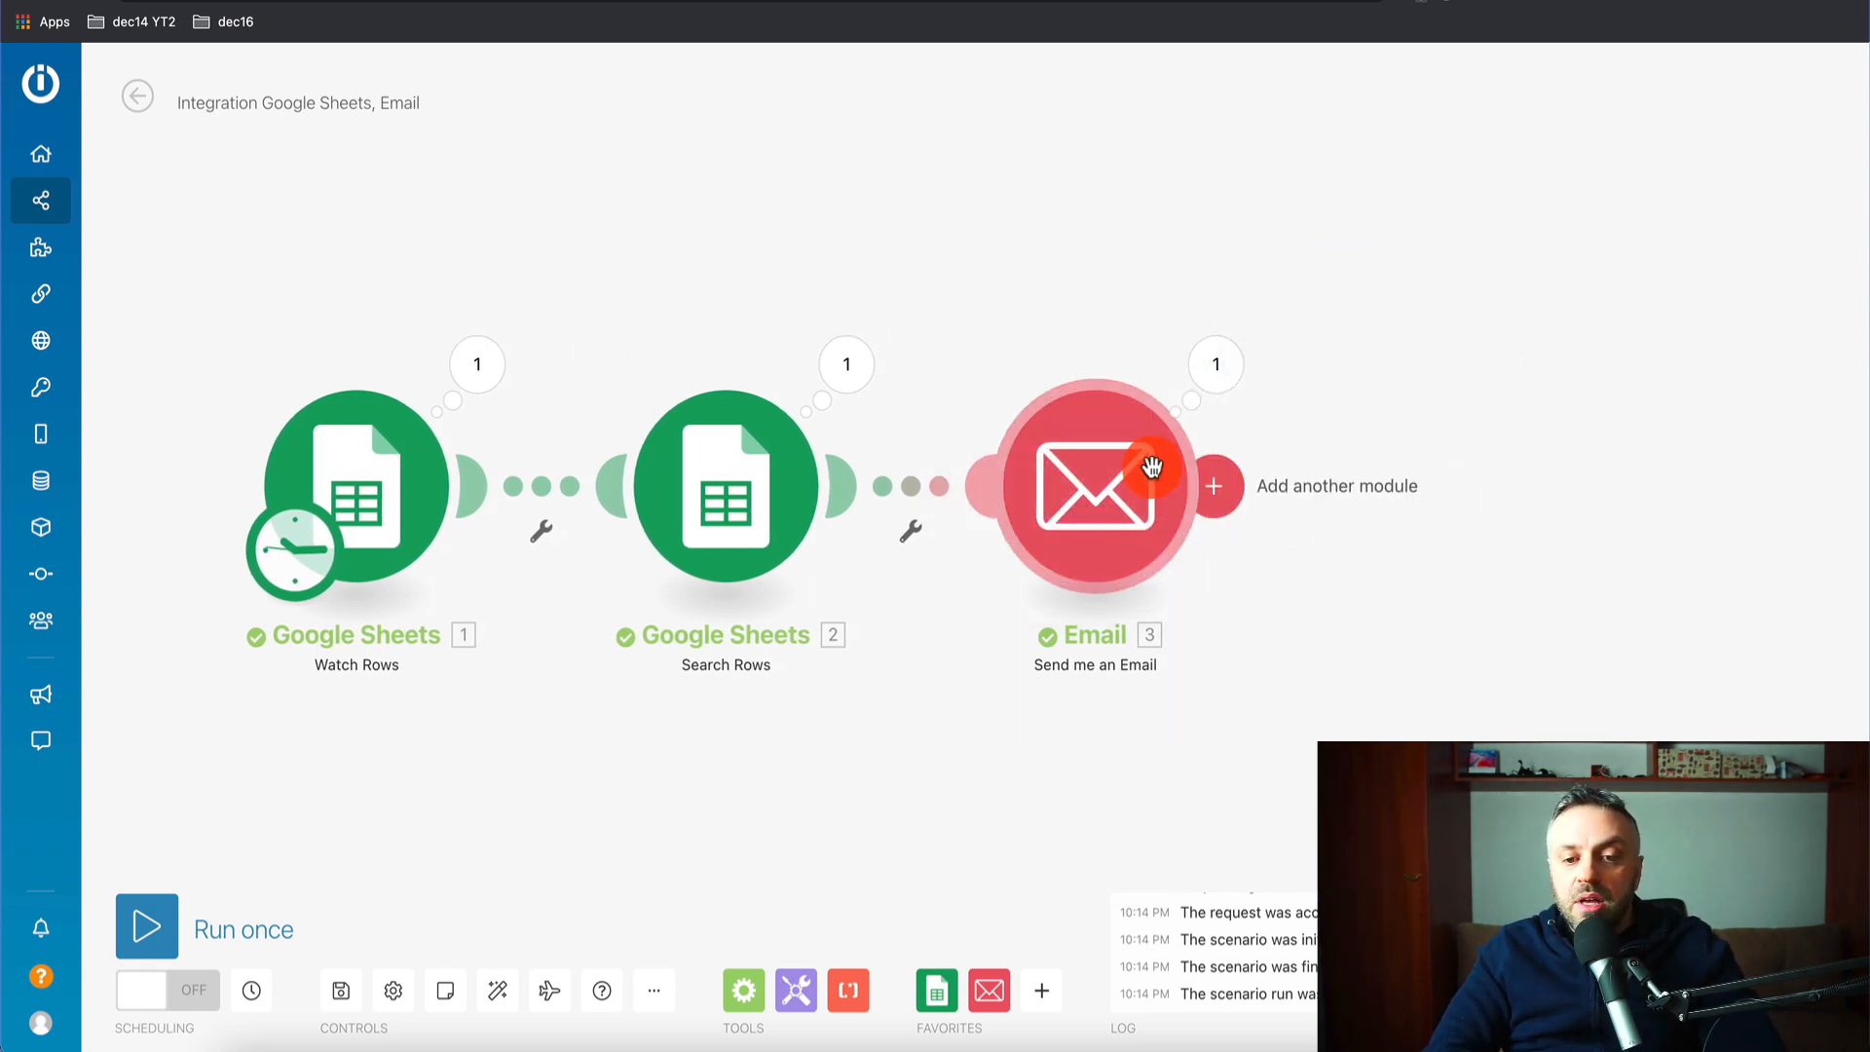
right_click(1107, 483)
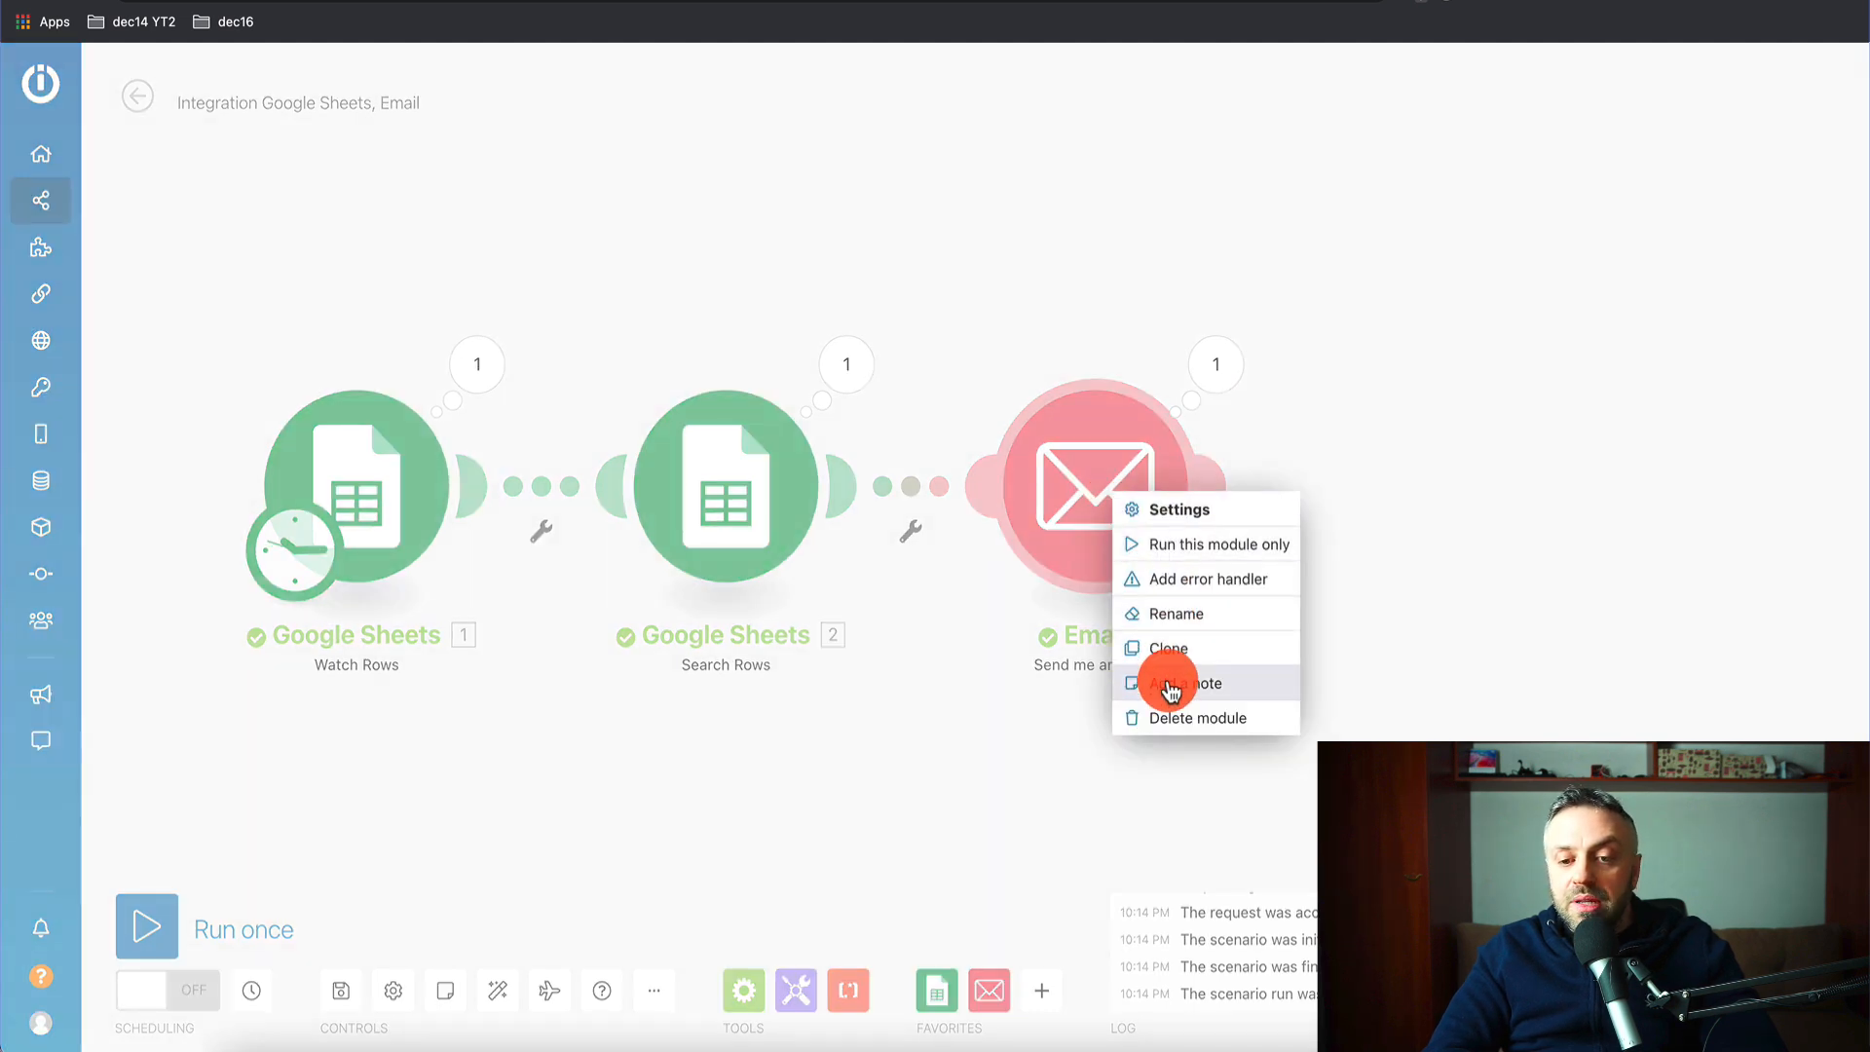
click(1211, 512)
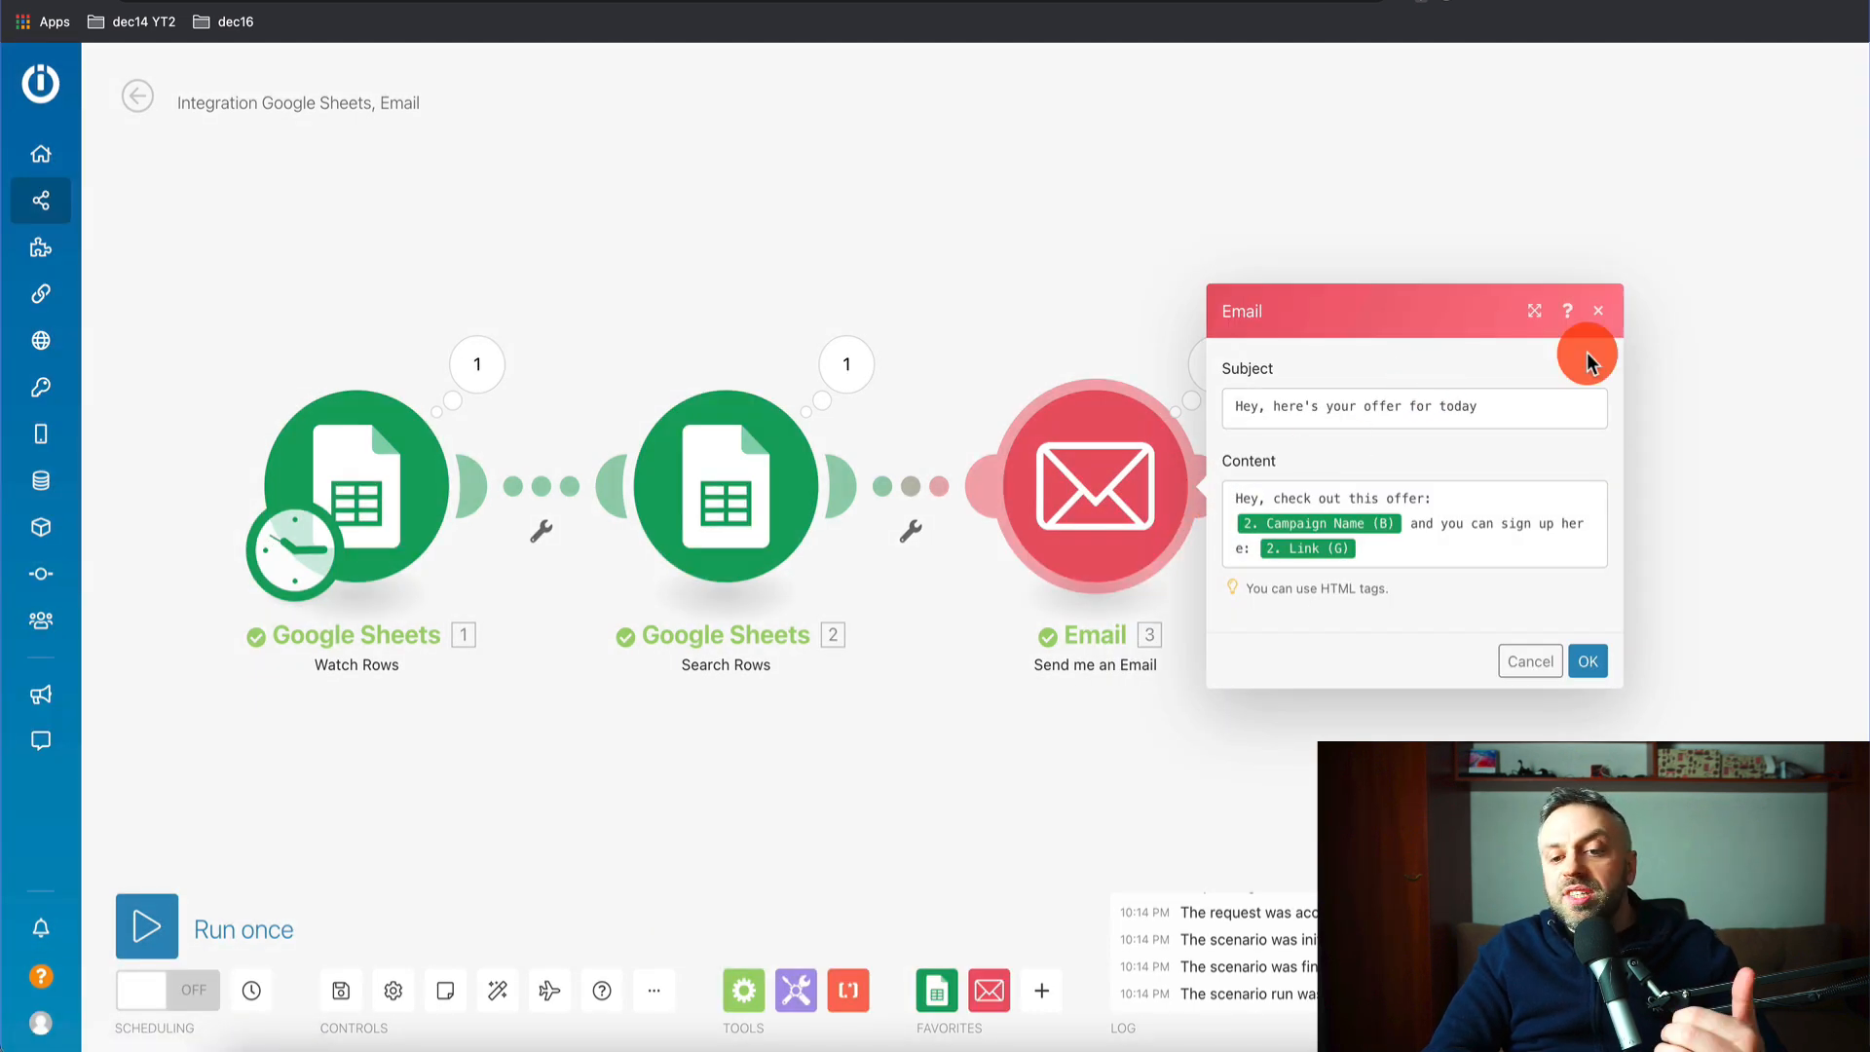
click(1601, 317)
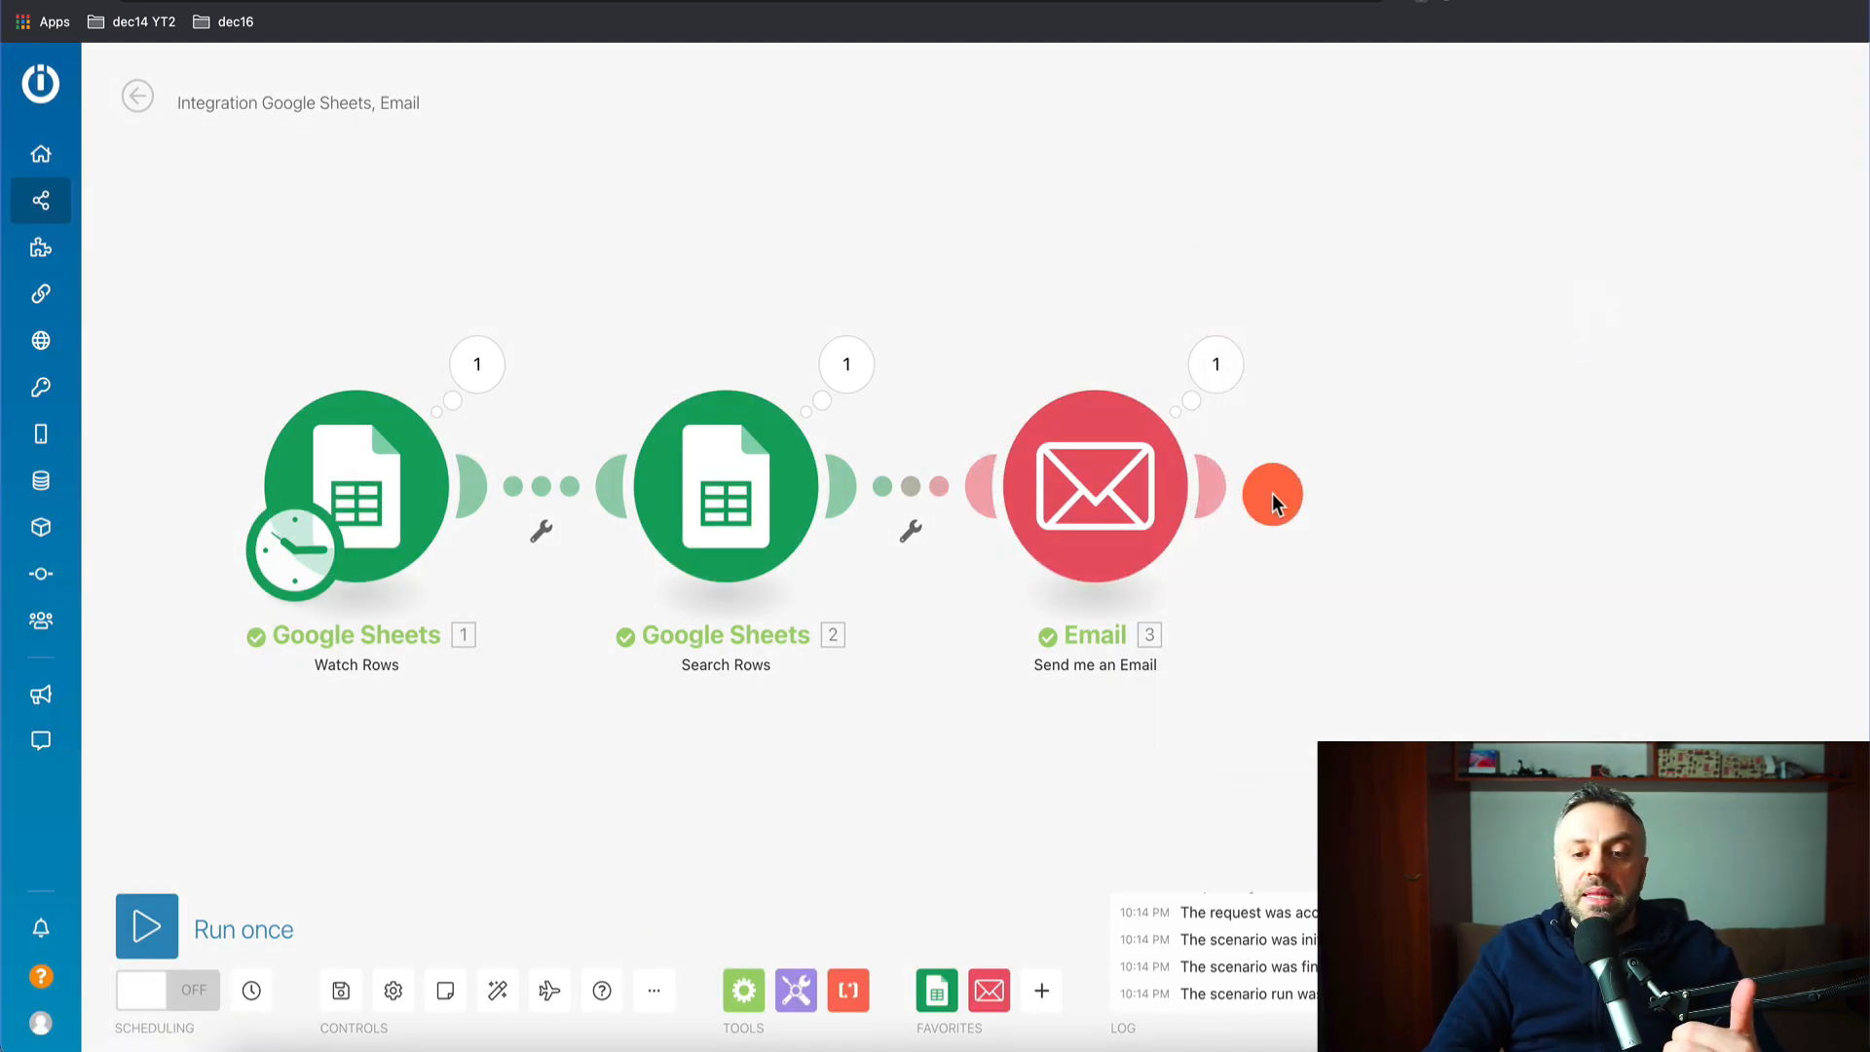
click(1221, 499)
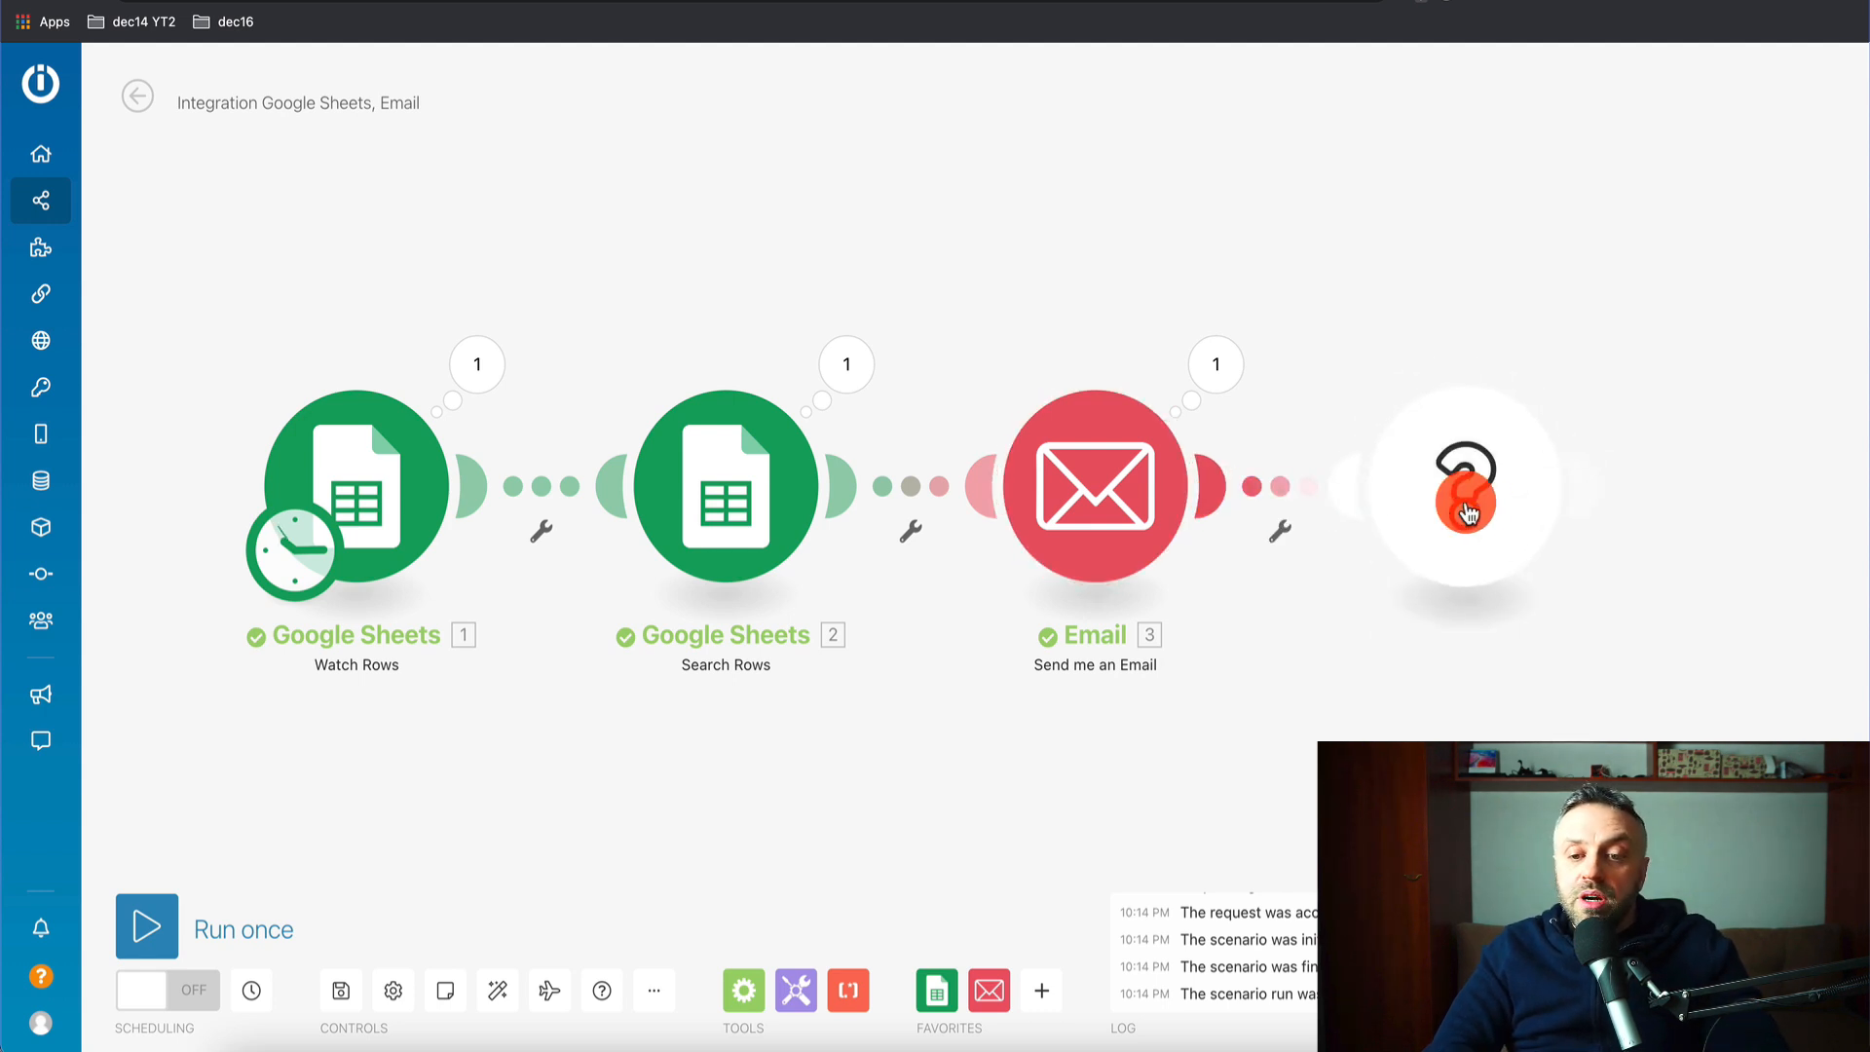
- Add an Email 'Send an Email' module with Watch Rows 'Email (Z)' mapped as the recipient address
click(986, 477)
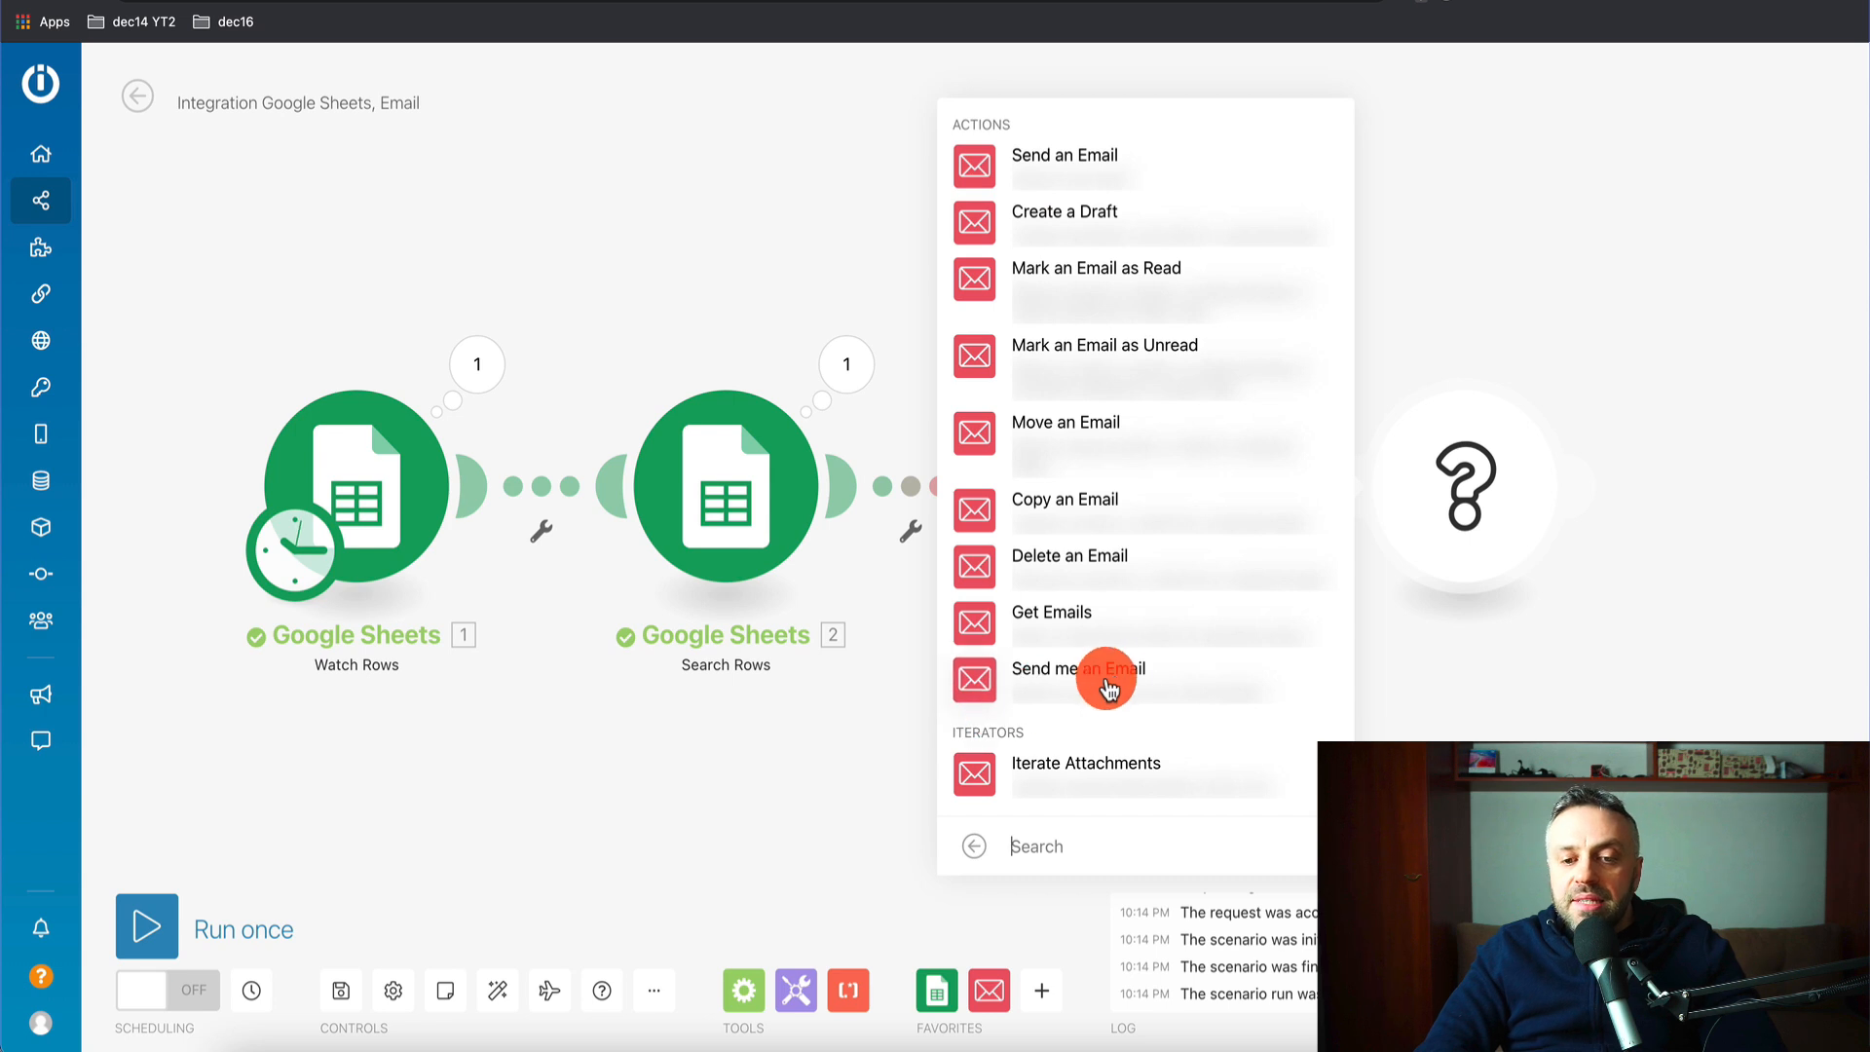
click(981, 175)
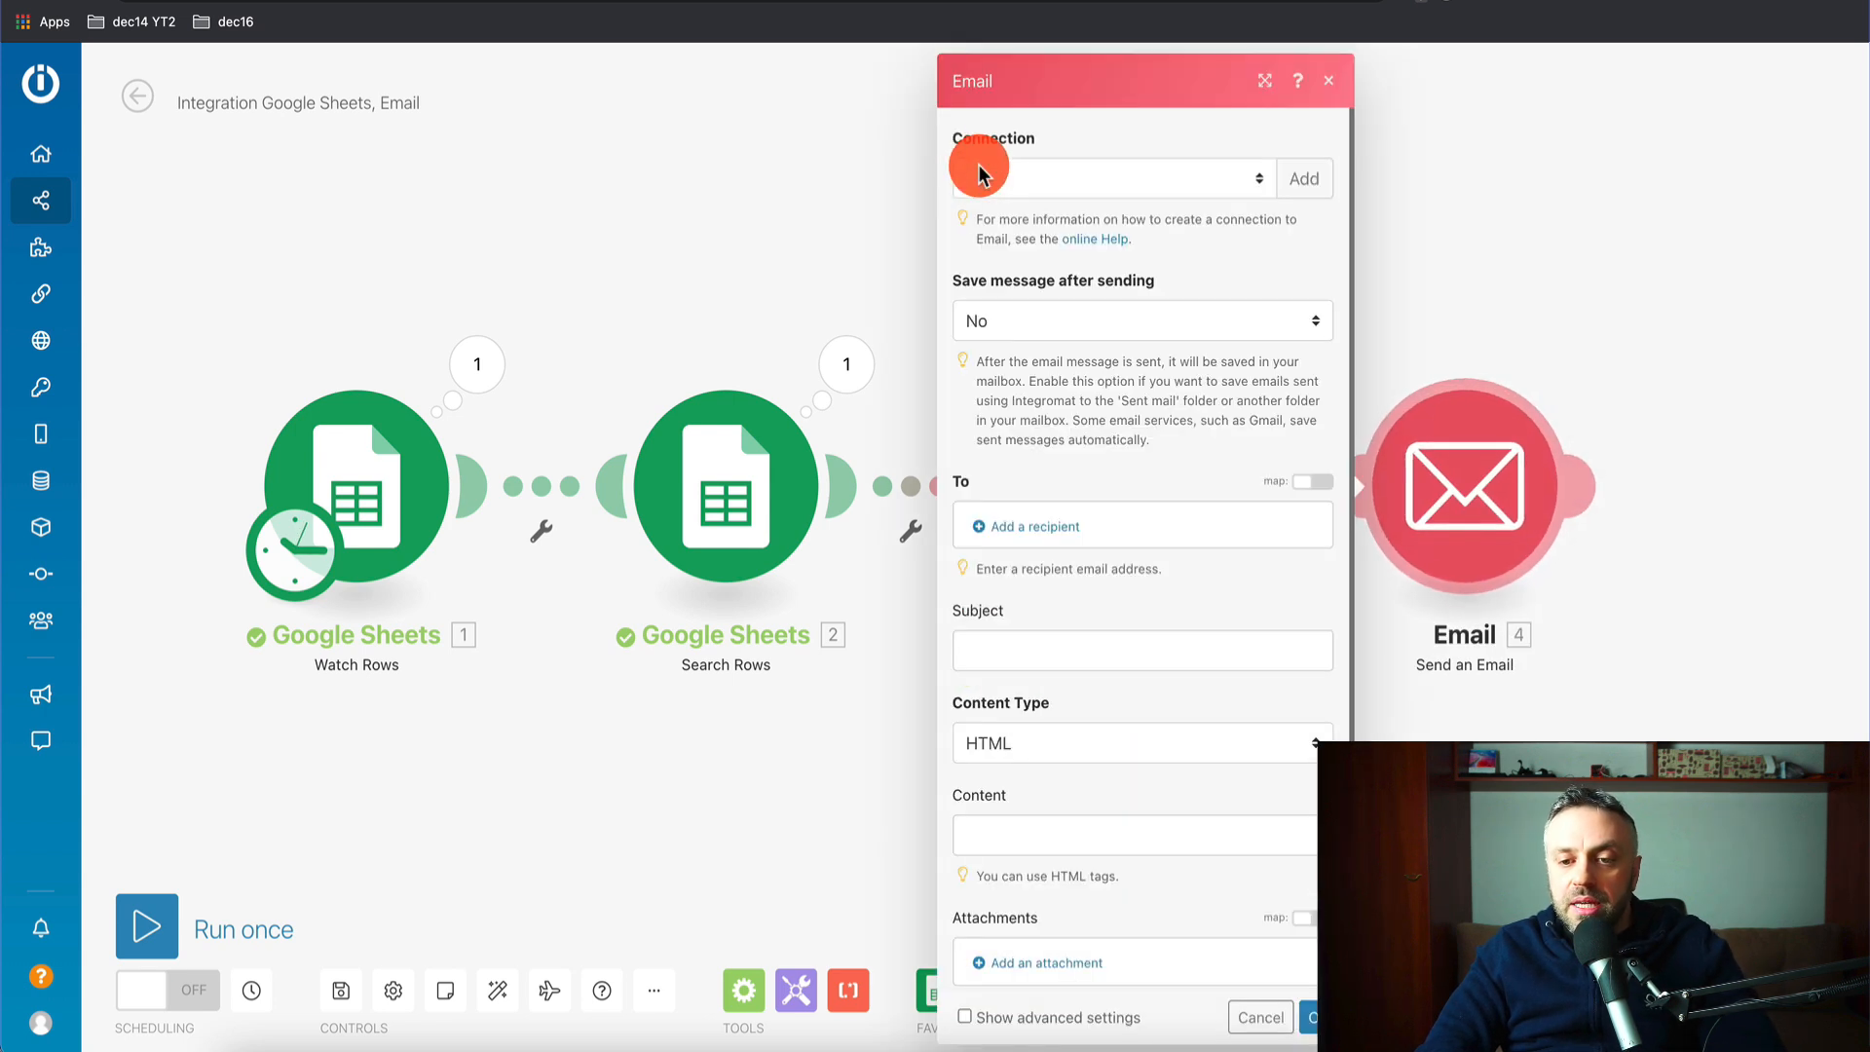
click(1183, 229)
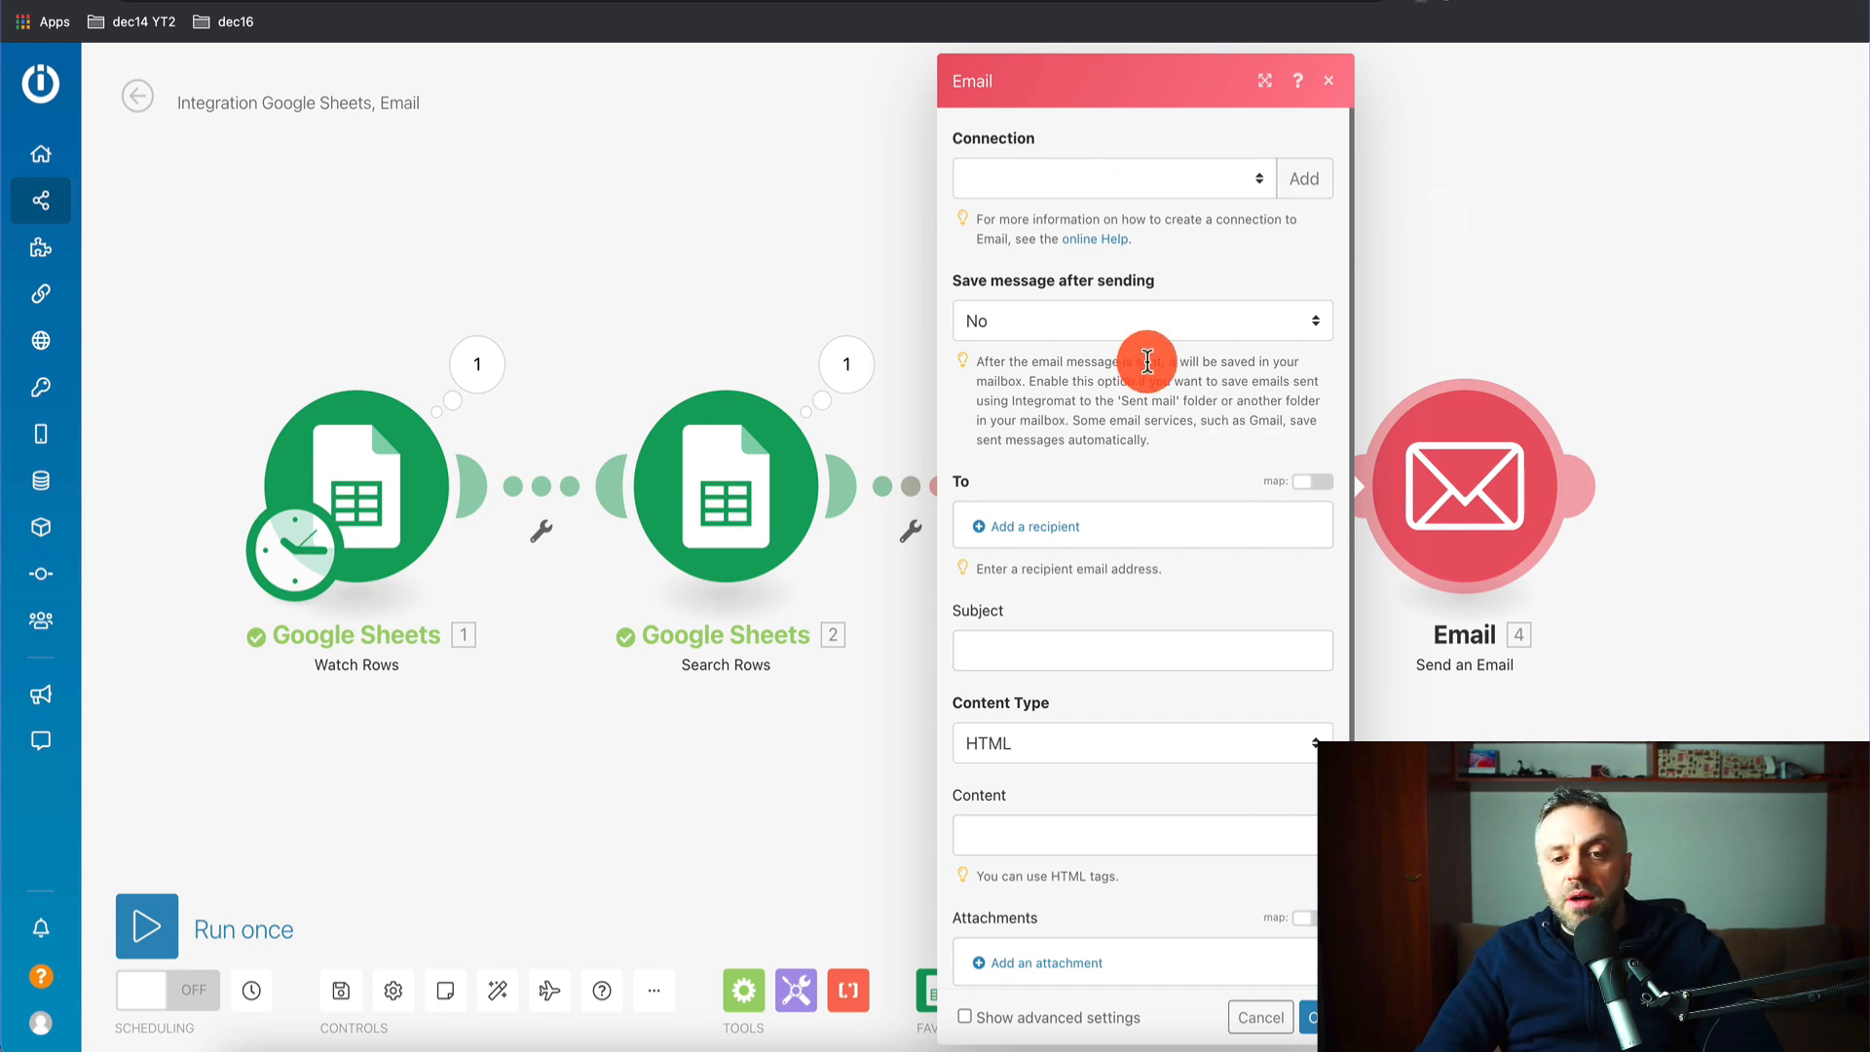
click(1058, 531)
click(1200, 529)
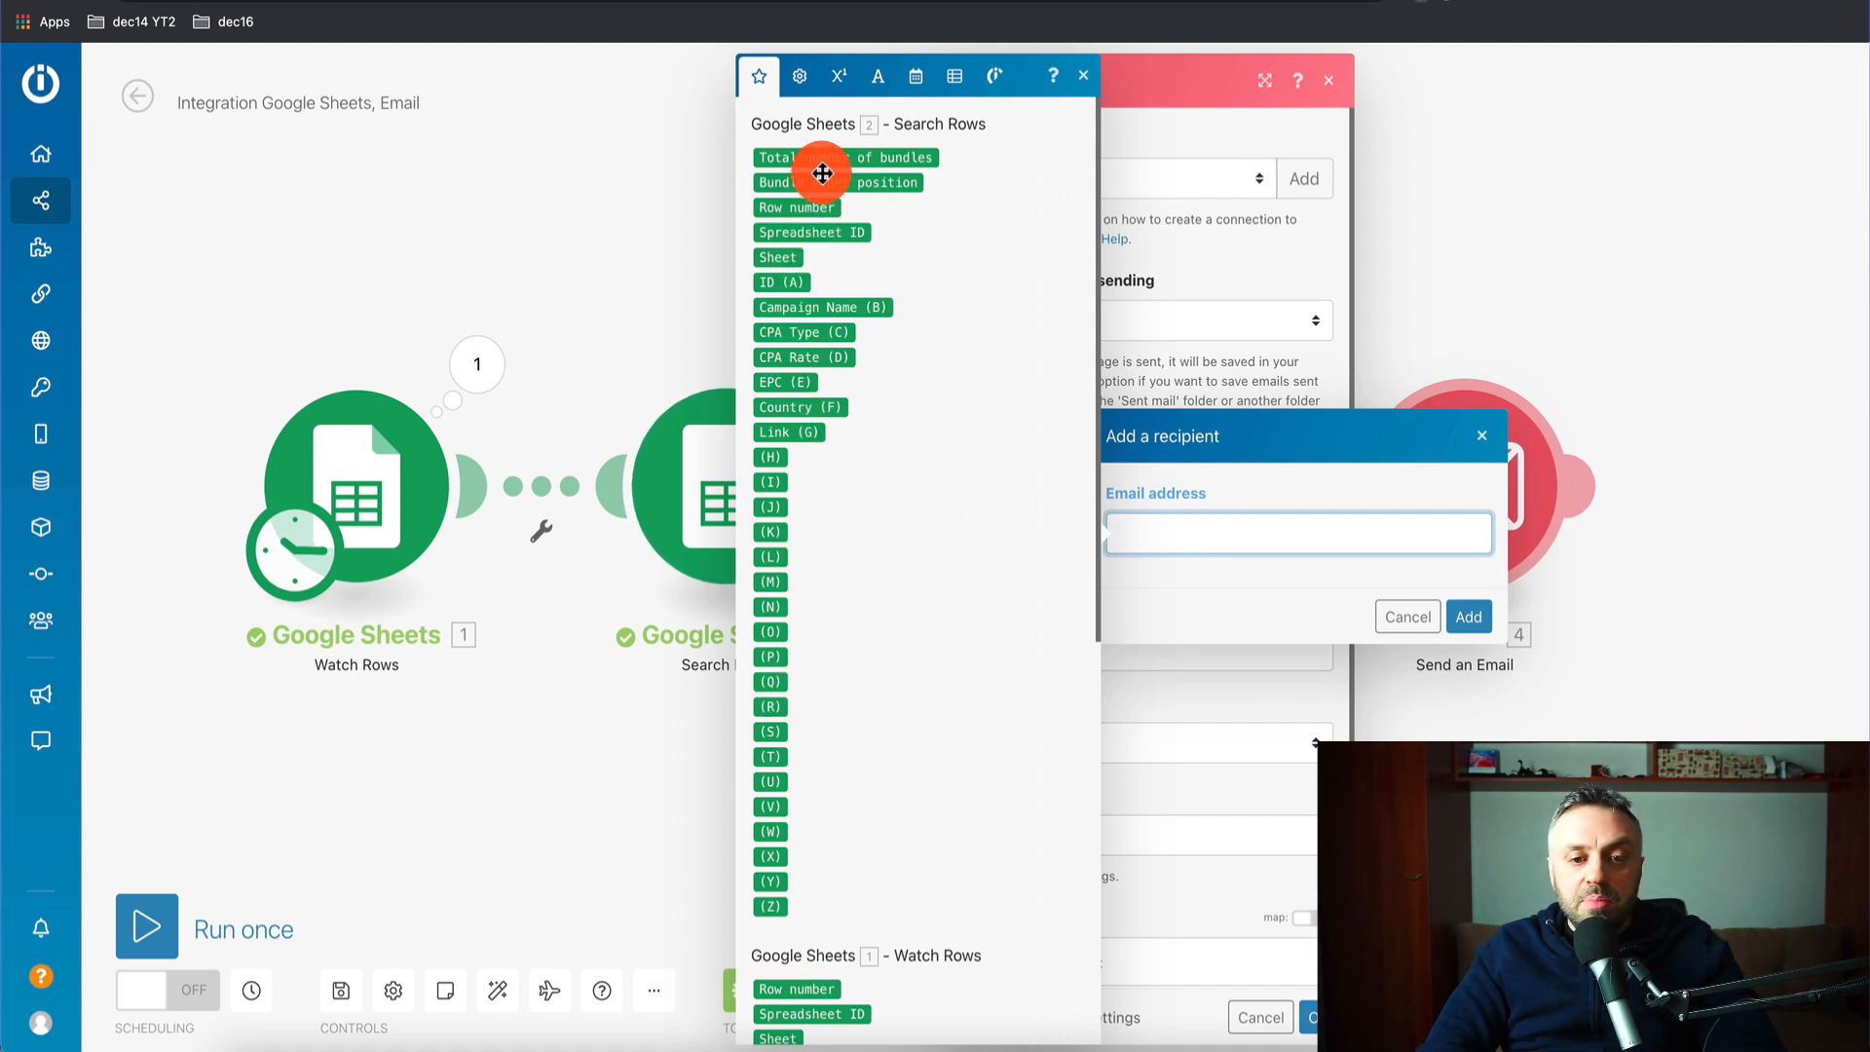
scroll(785, 341, down, 2)
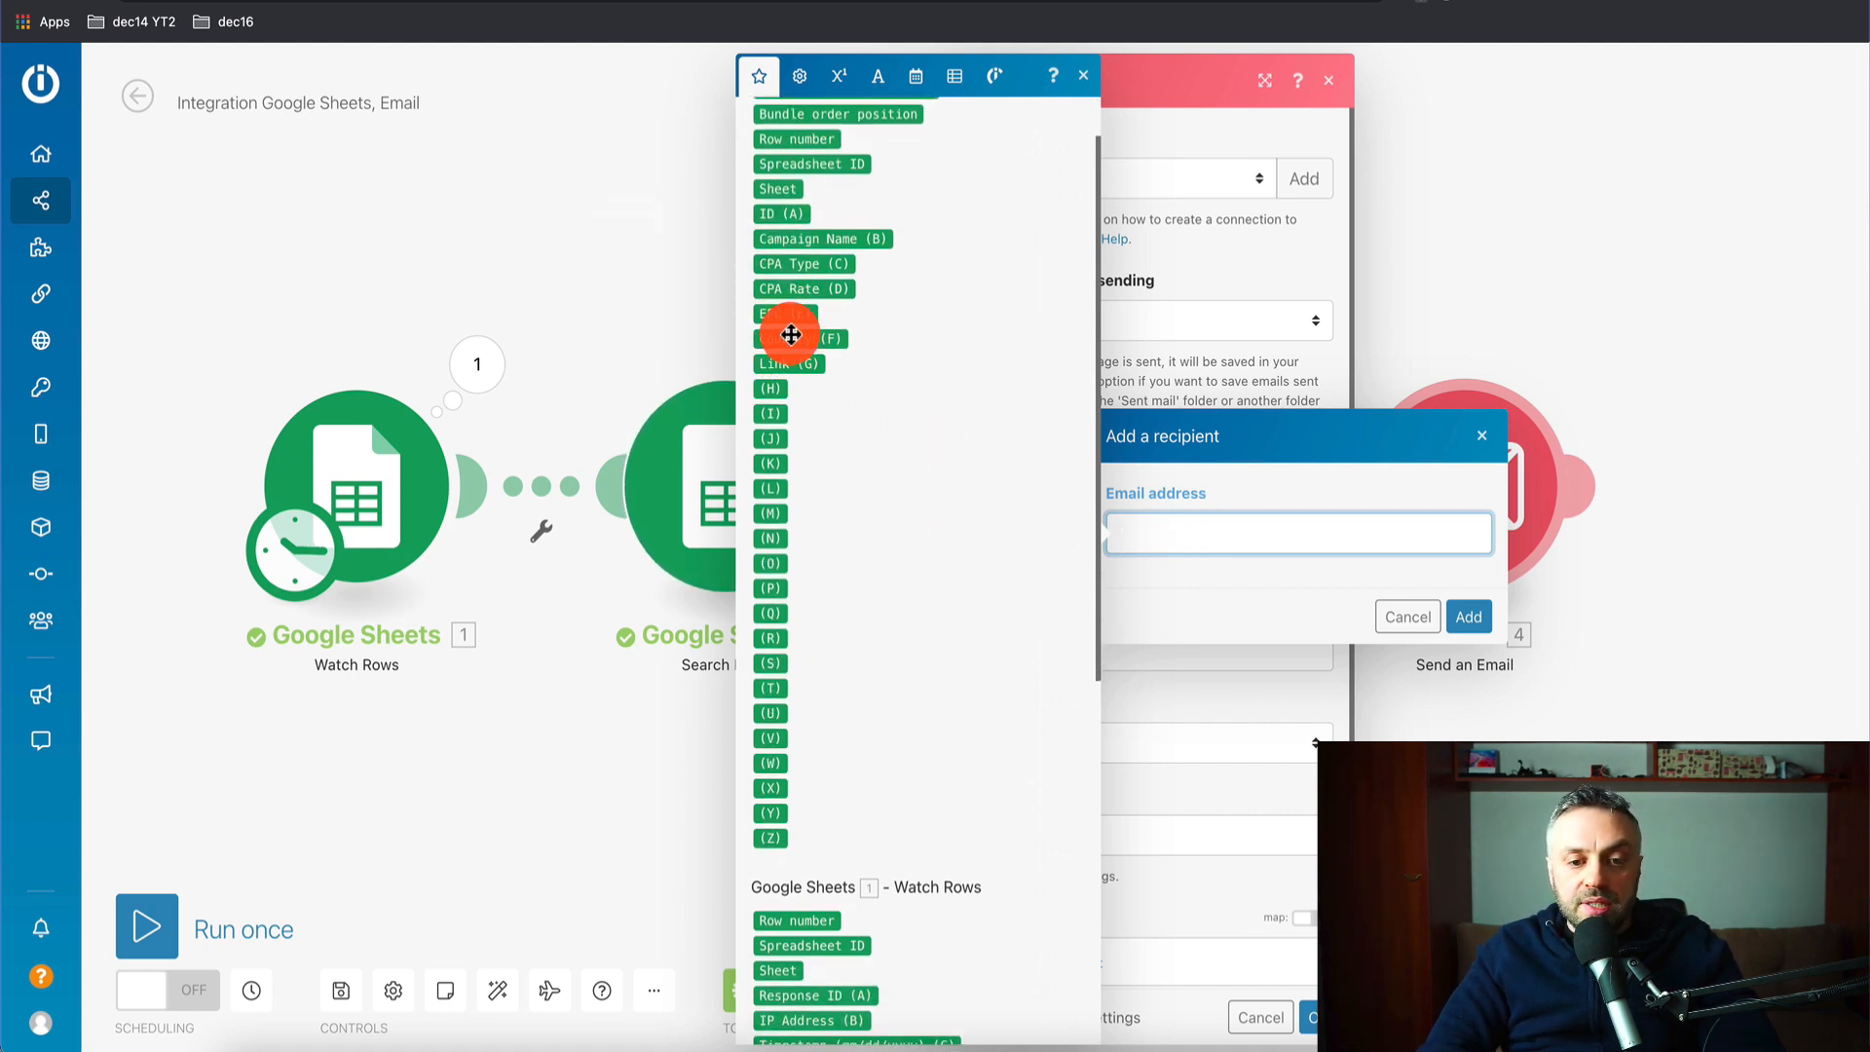
scroll(790, 469, down, 10)
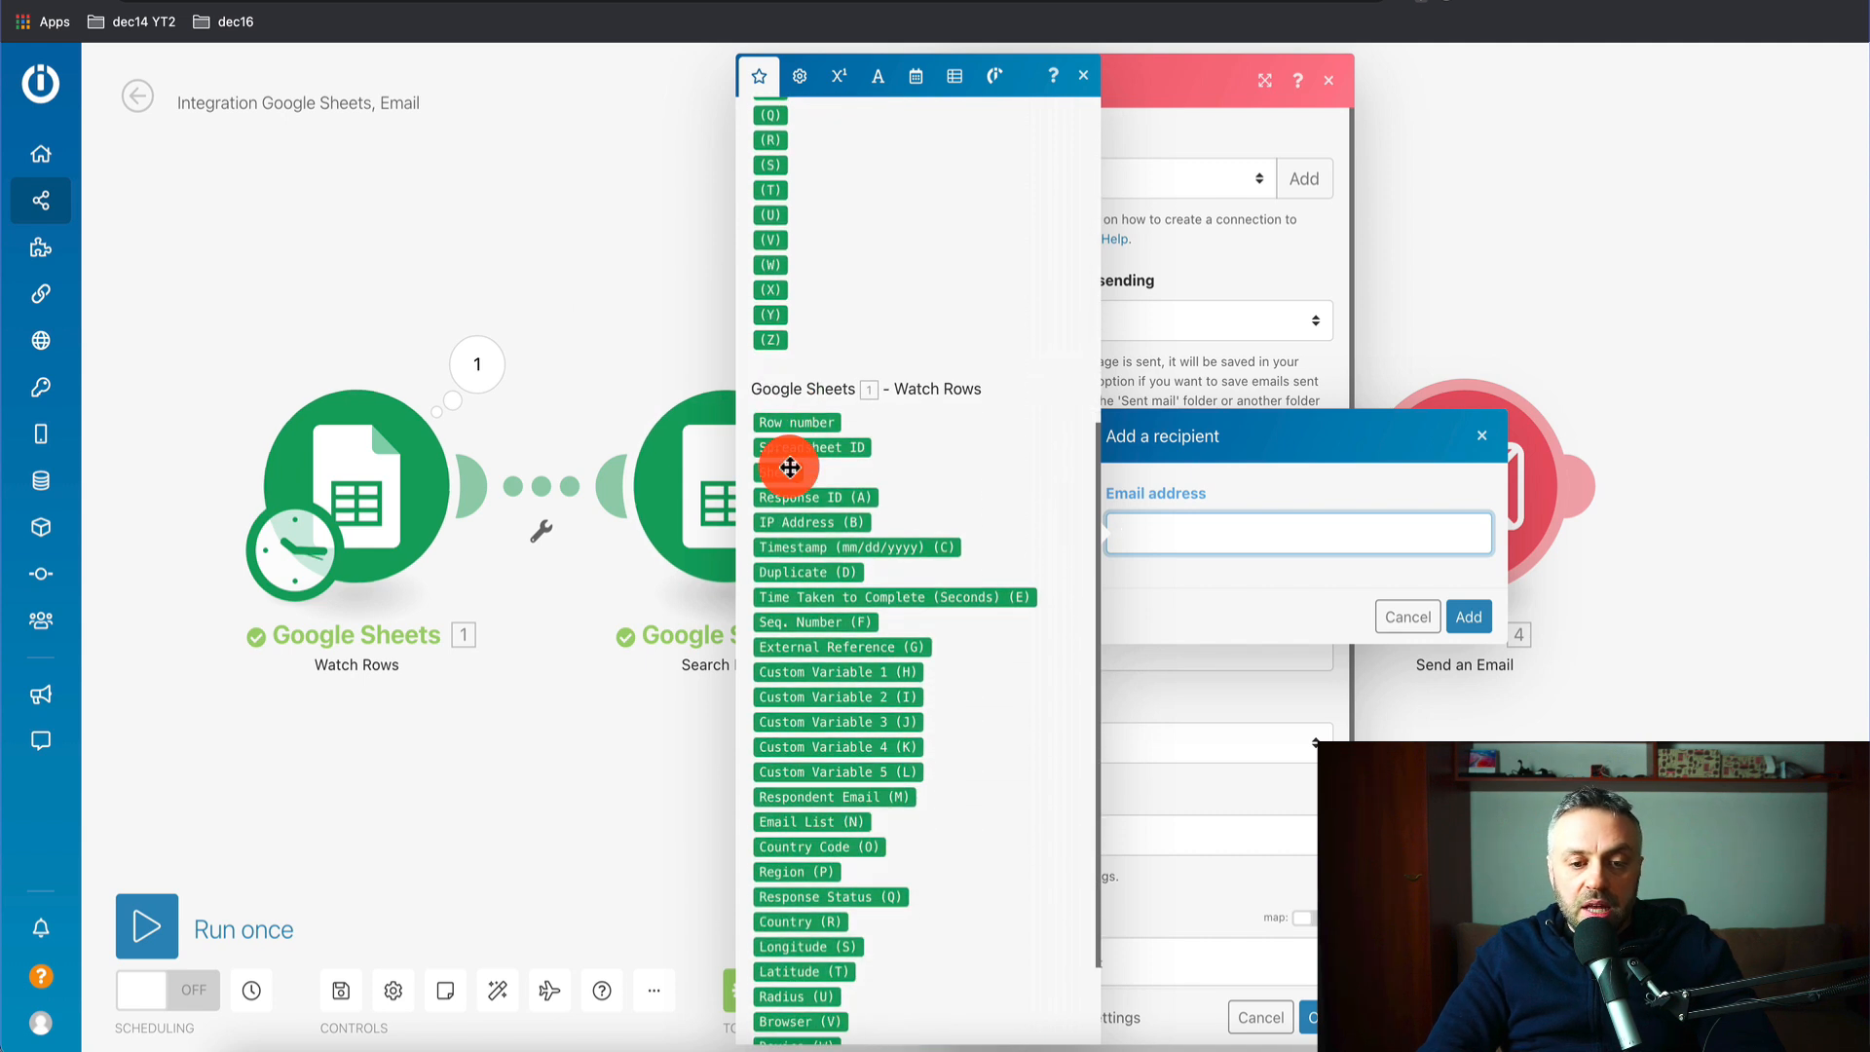
click(789, 989)
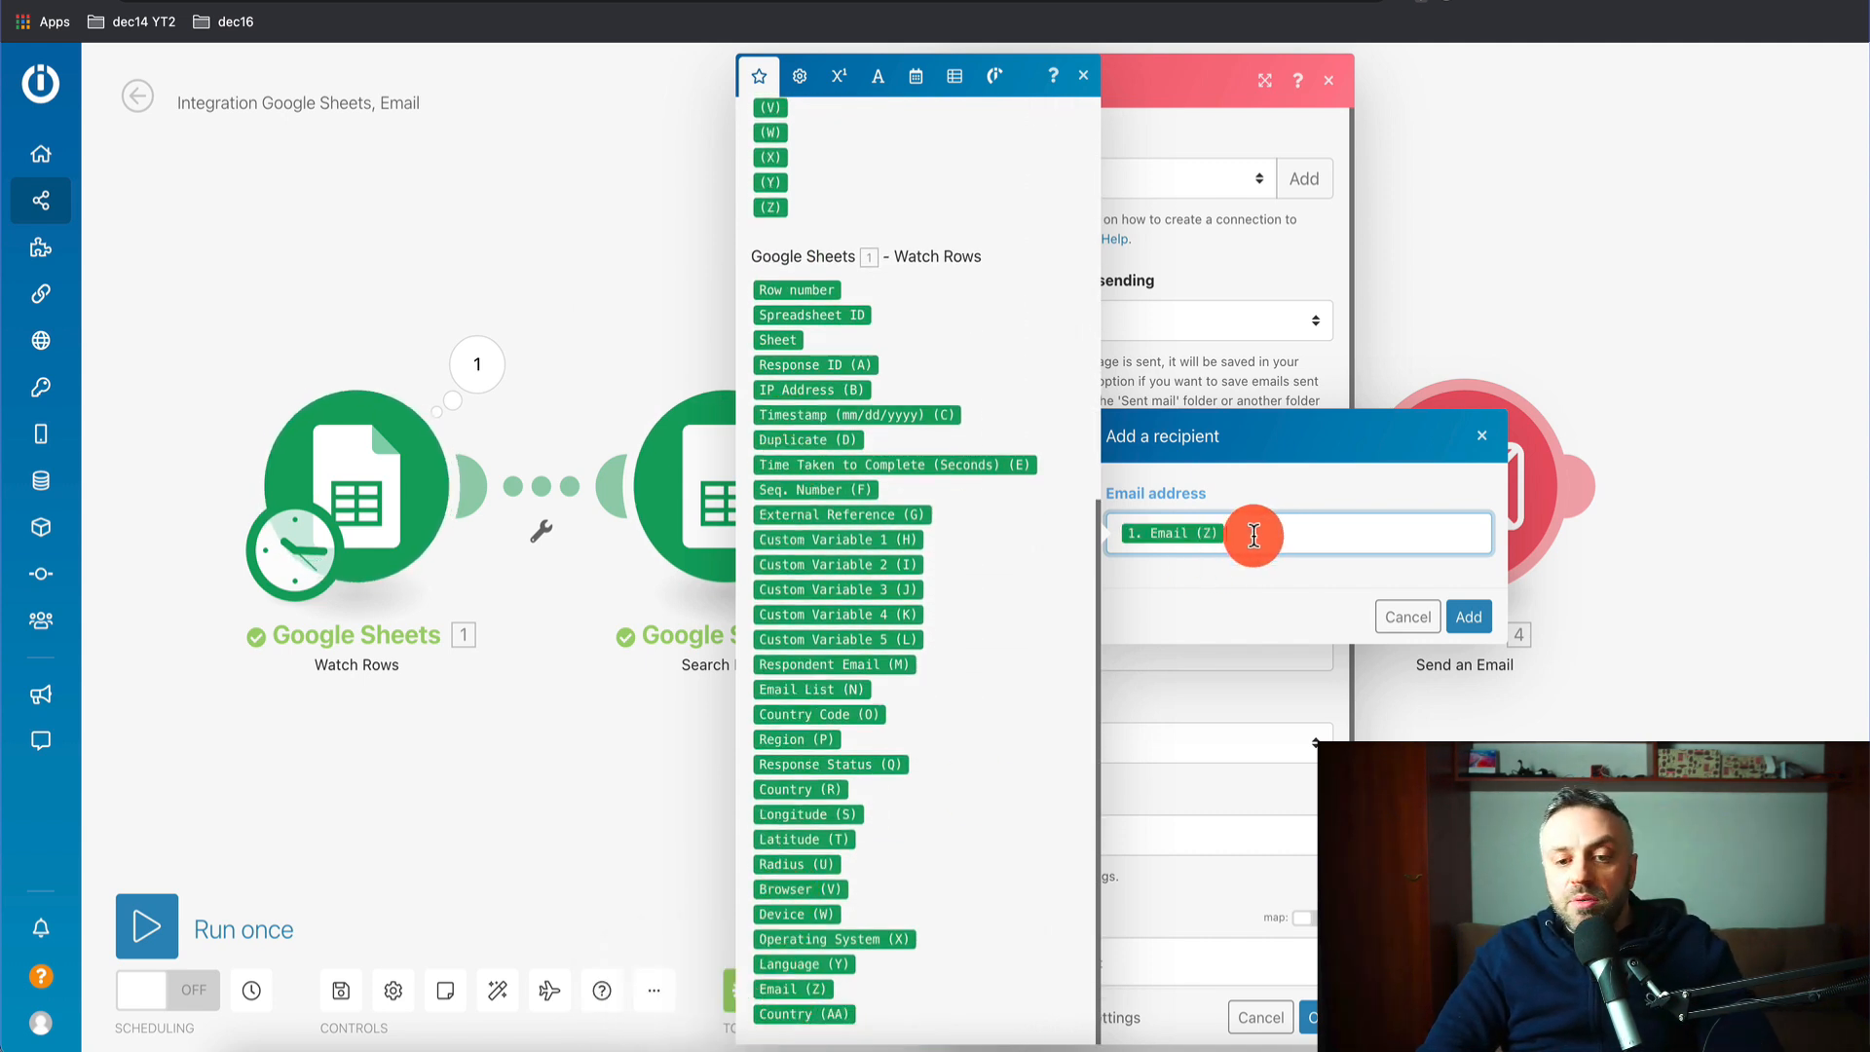
- Confirm the recipient and set the subject to "Hey, here's the offer for today:"
click(1468, 617)
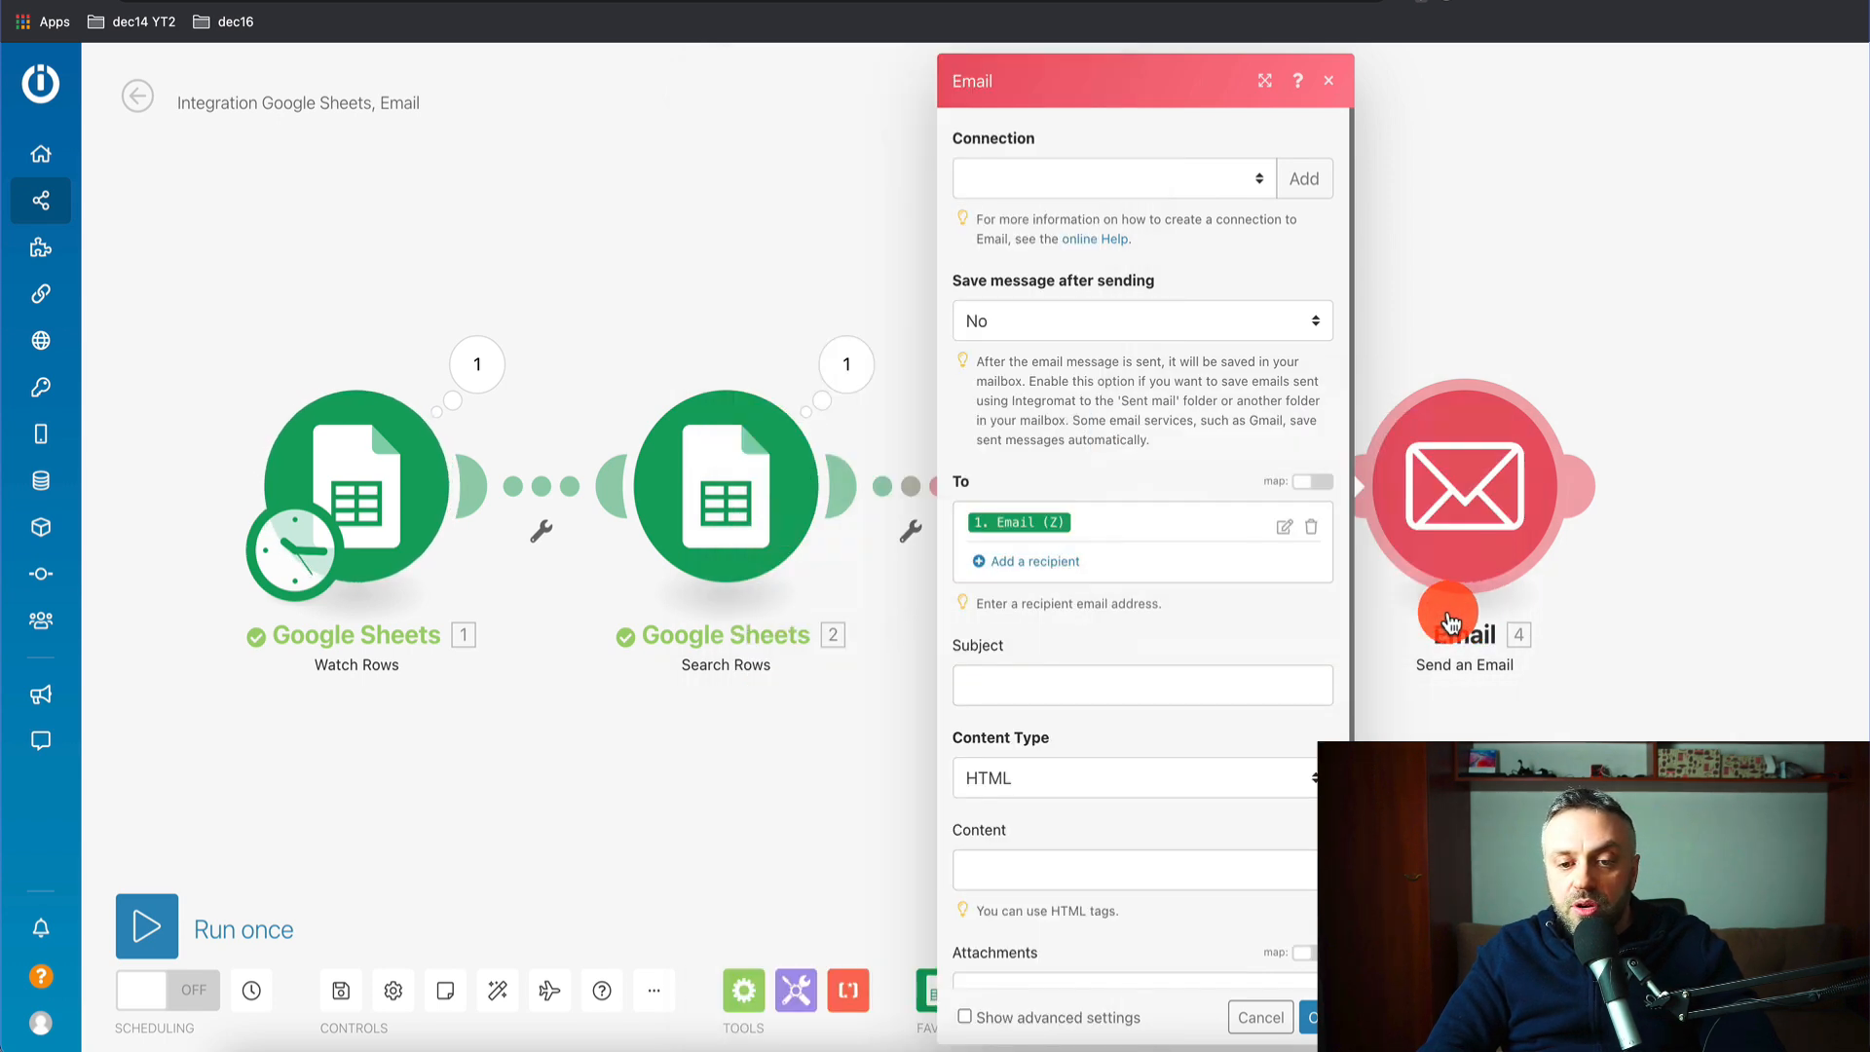
click(1029, 676)
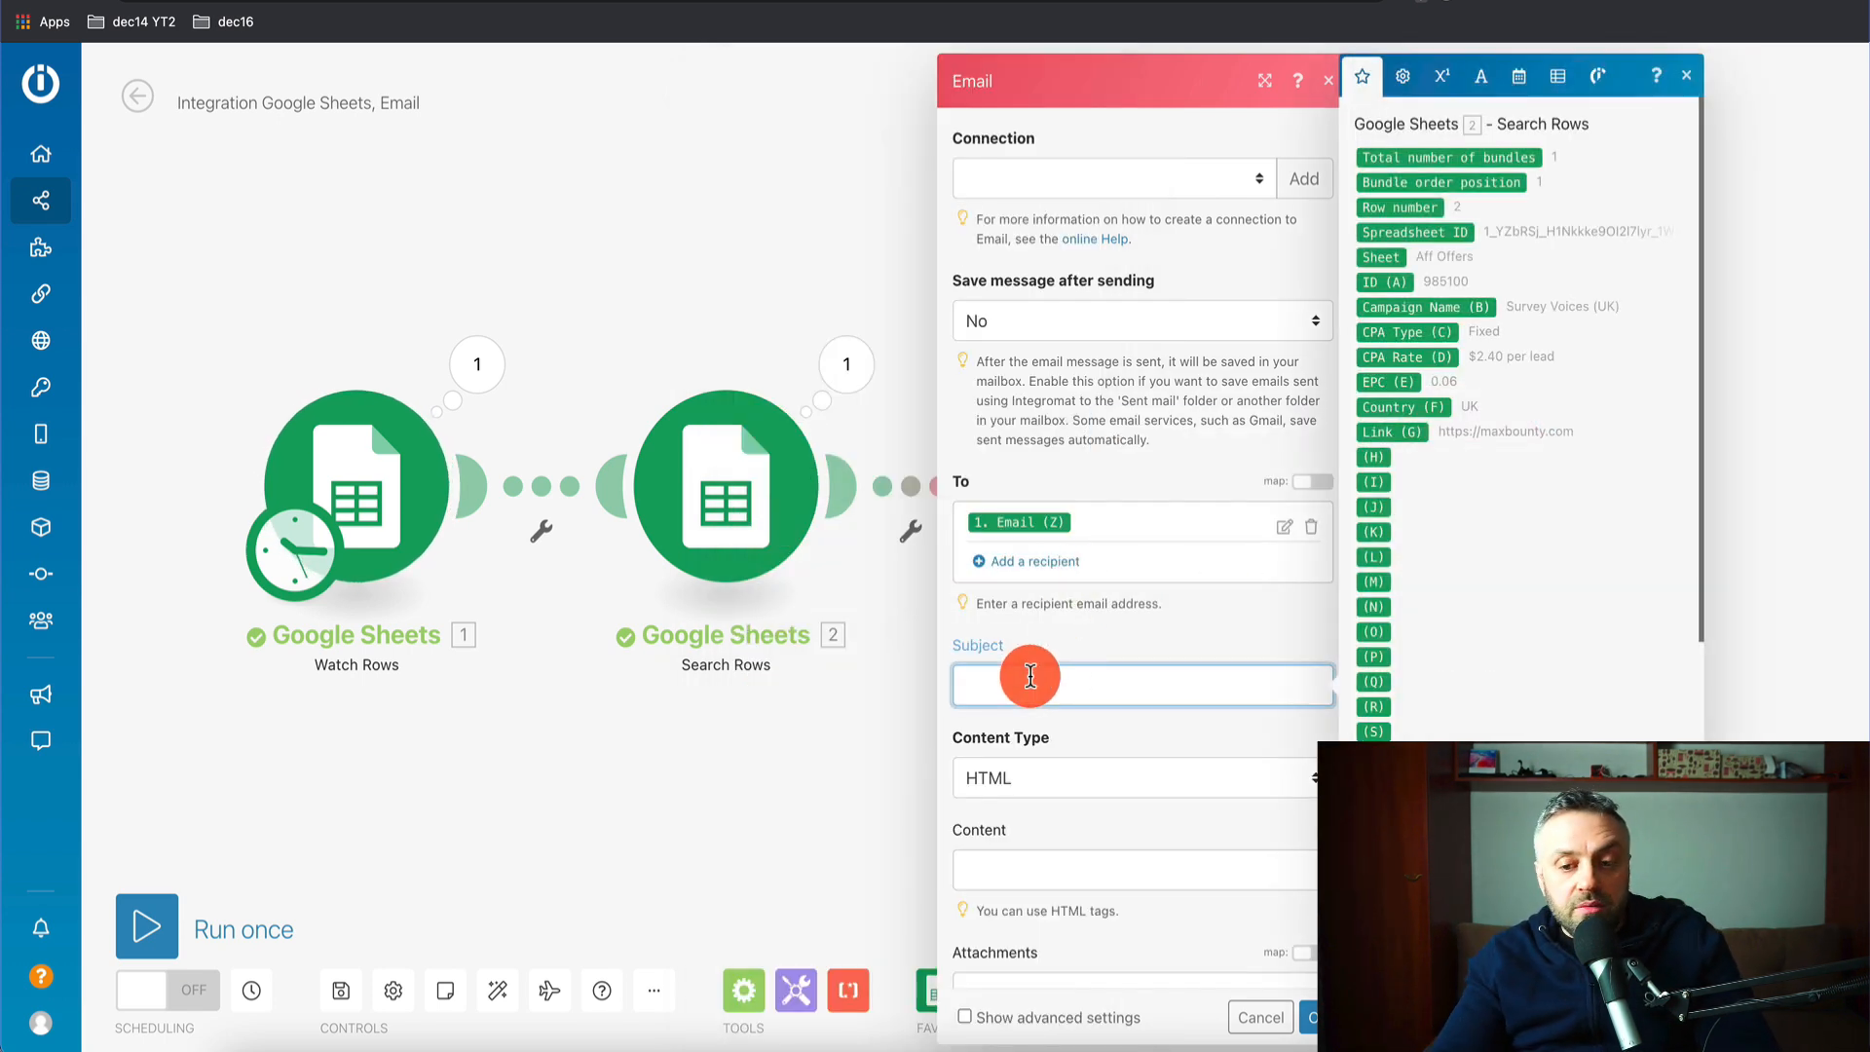
text(Hey, here's the offer for today:)
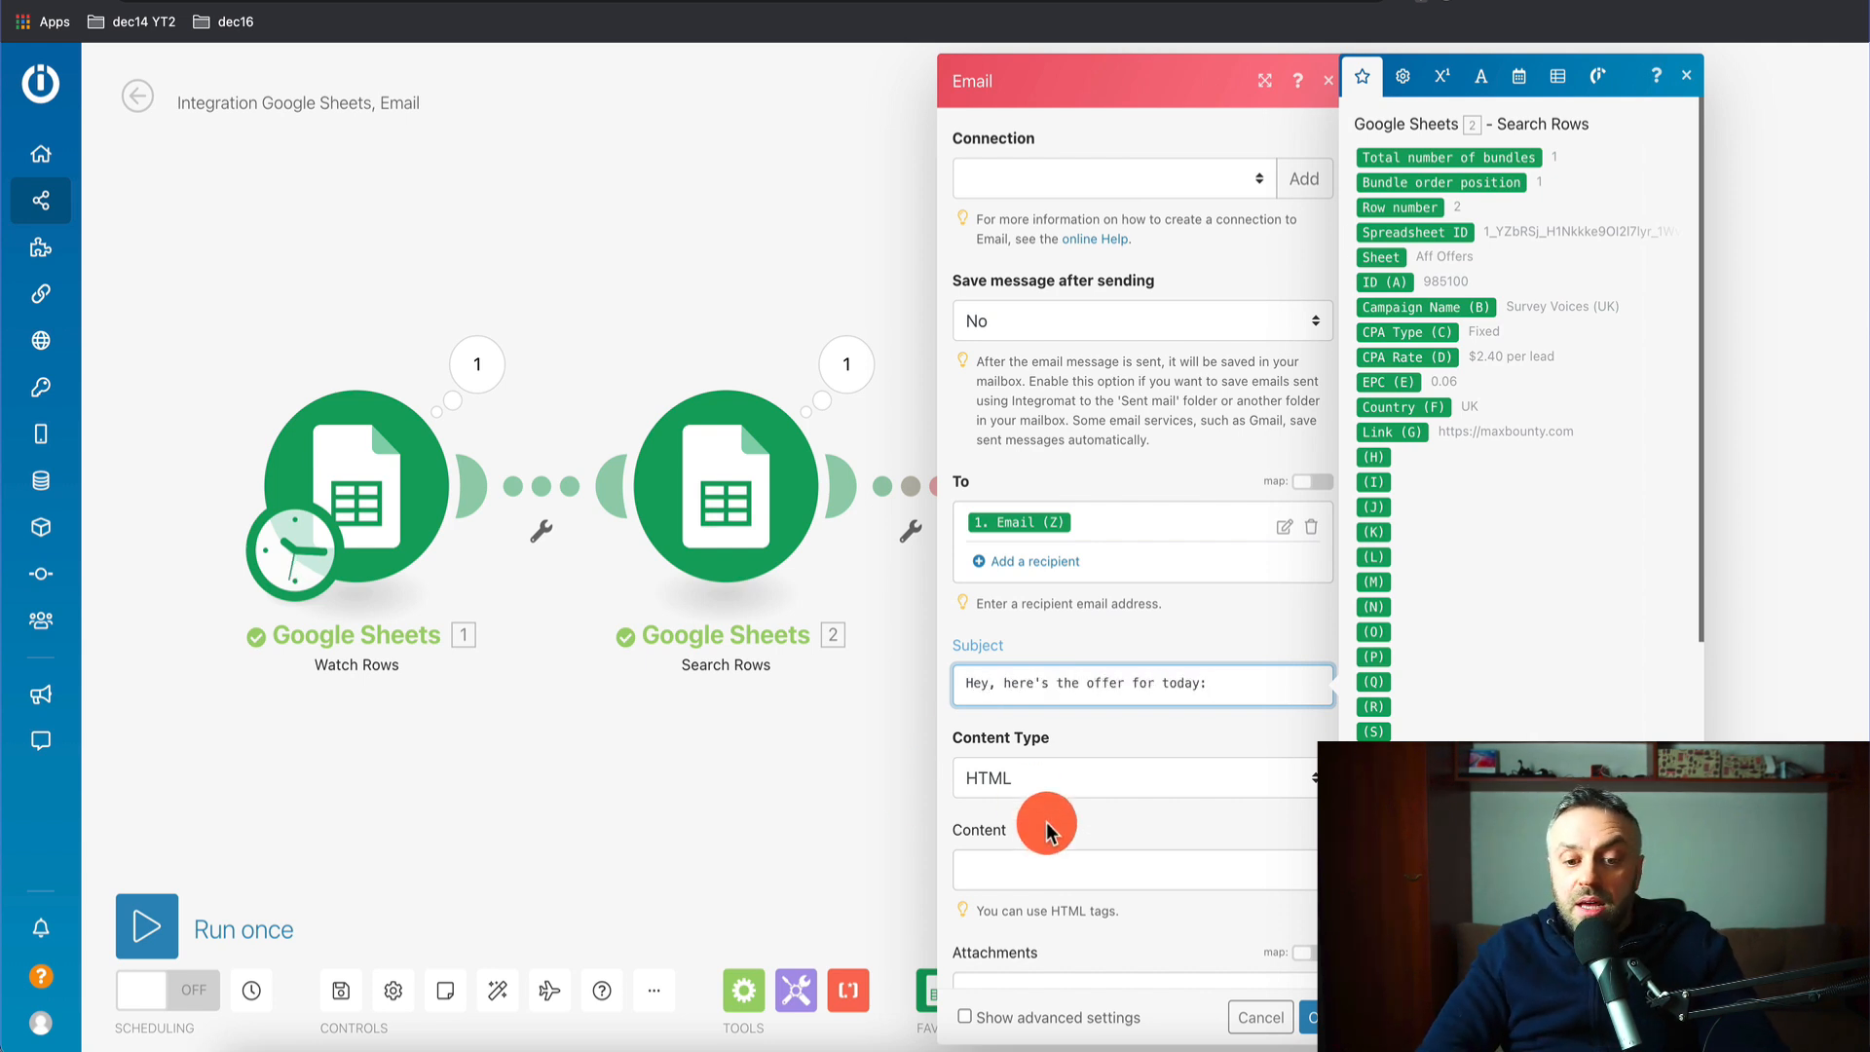
- Write the email body with Search Rows Campaign Name (B) and Link (G) inserted, then save
click(1050, 868)
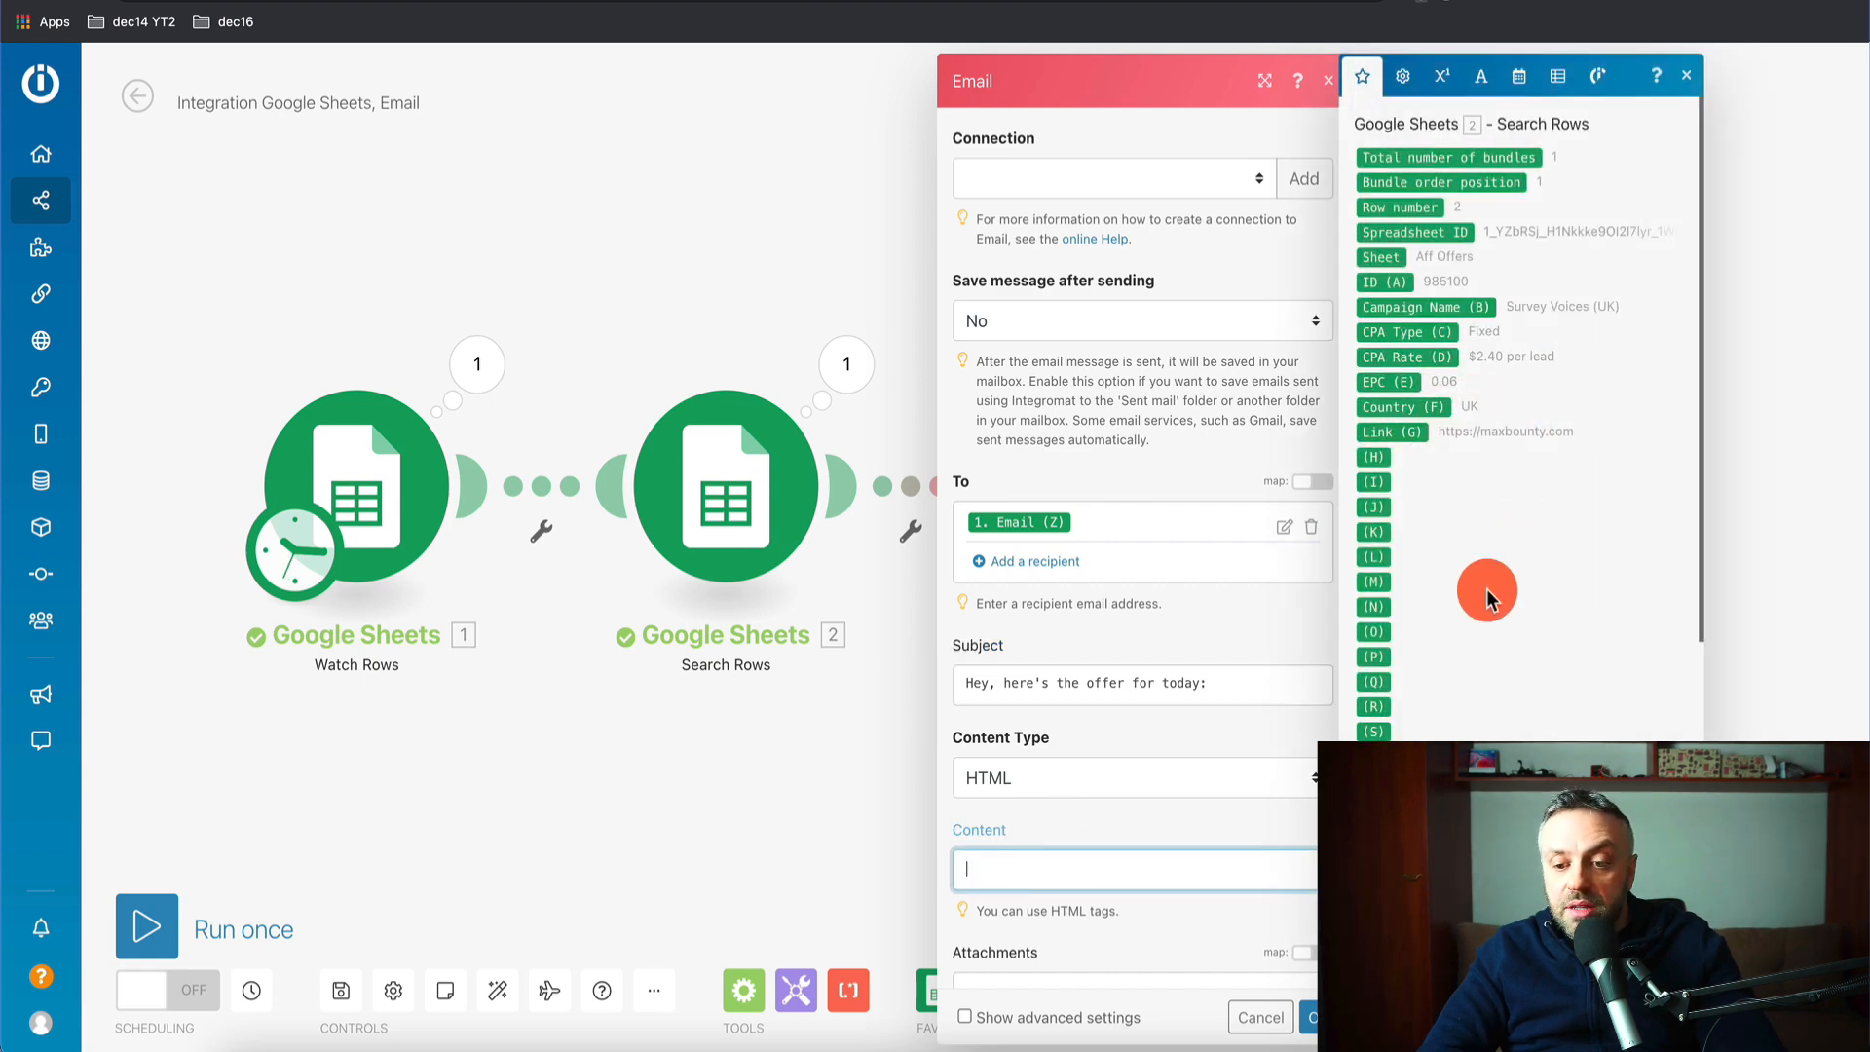
scroll(1481, 579, down, 6)
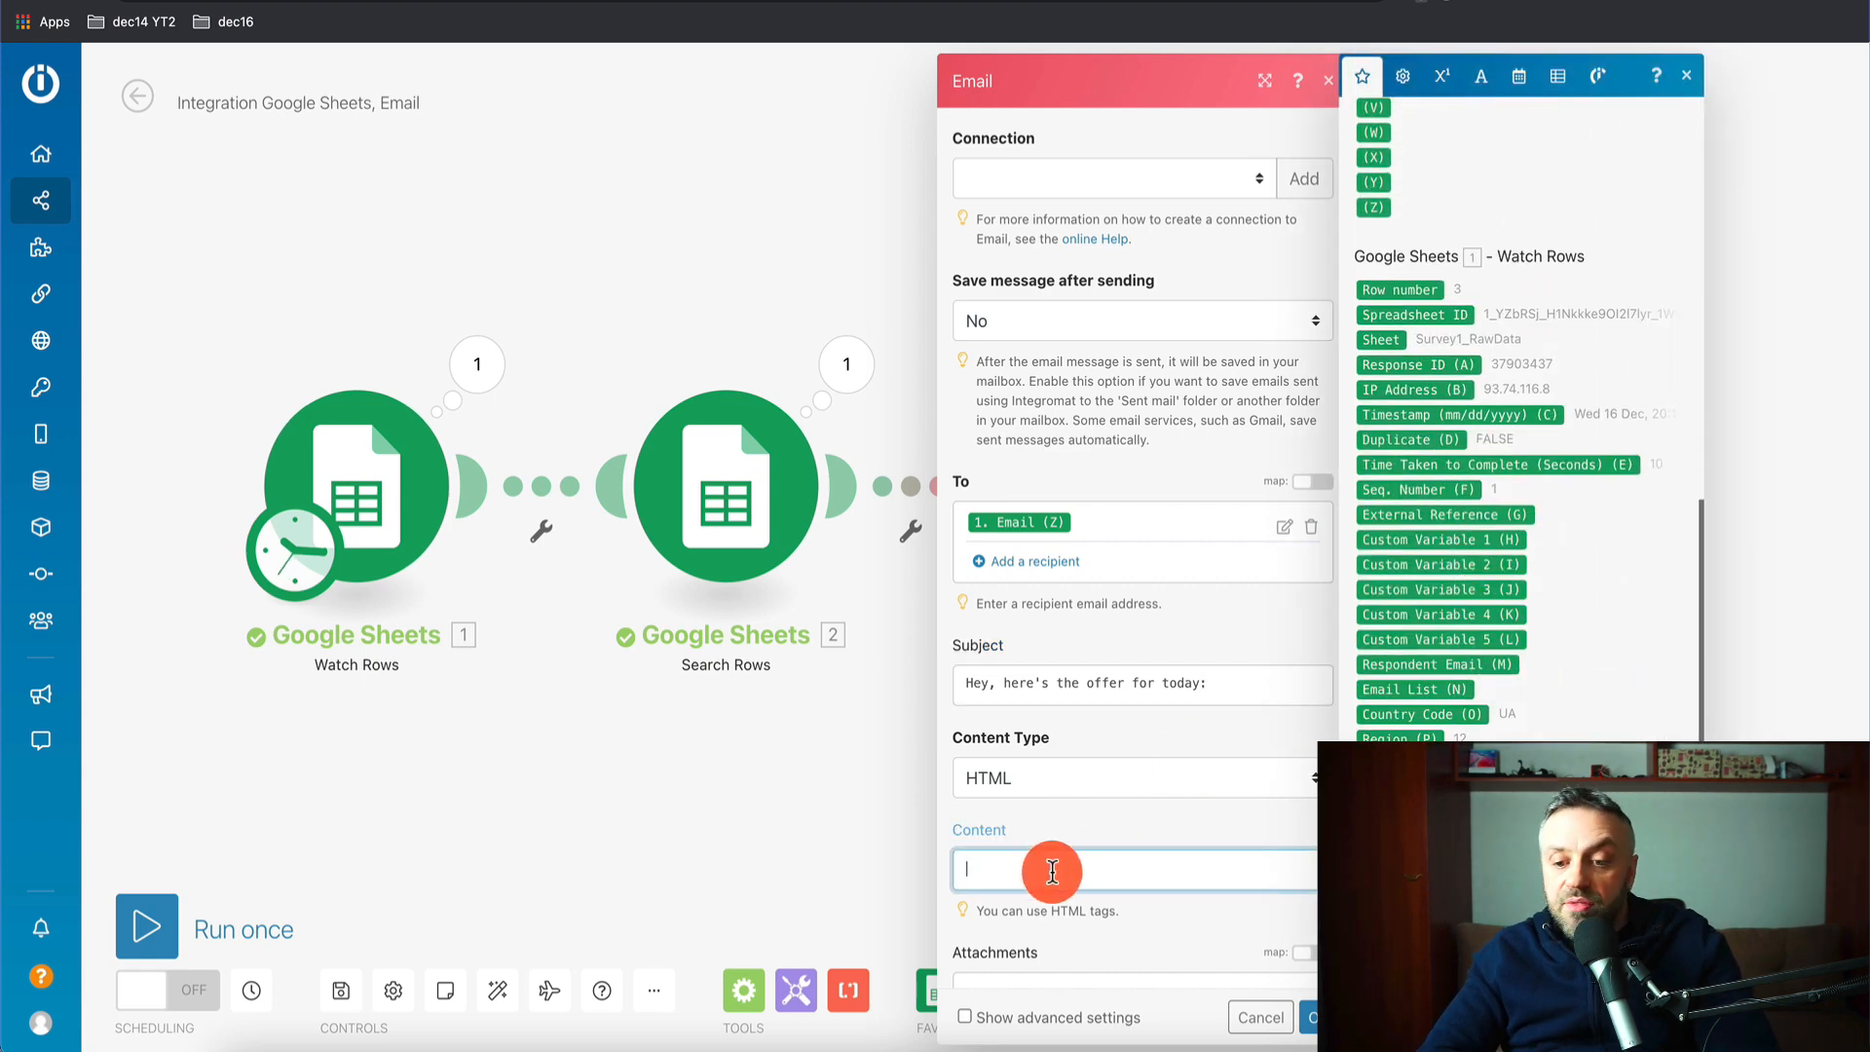
scroll(1552, 692, up, 6)
text(Hey there, check this offer)
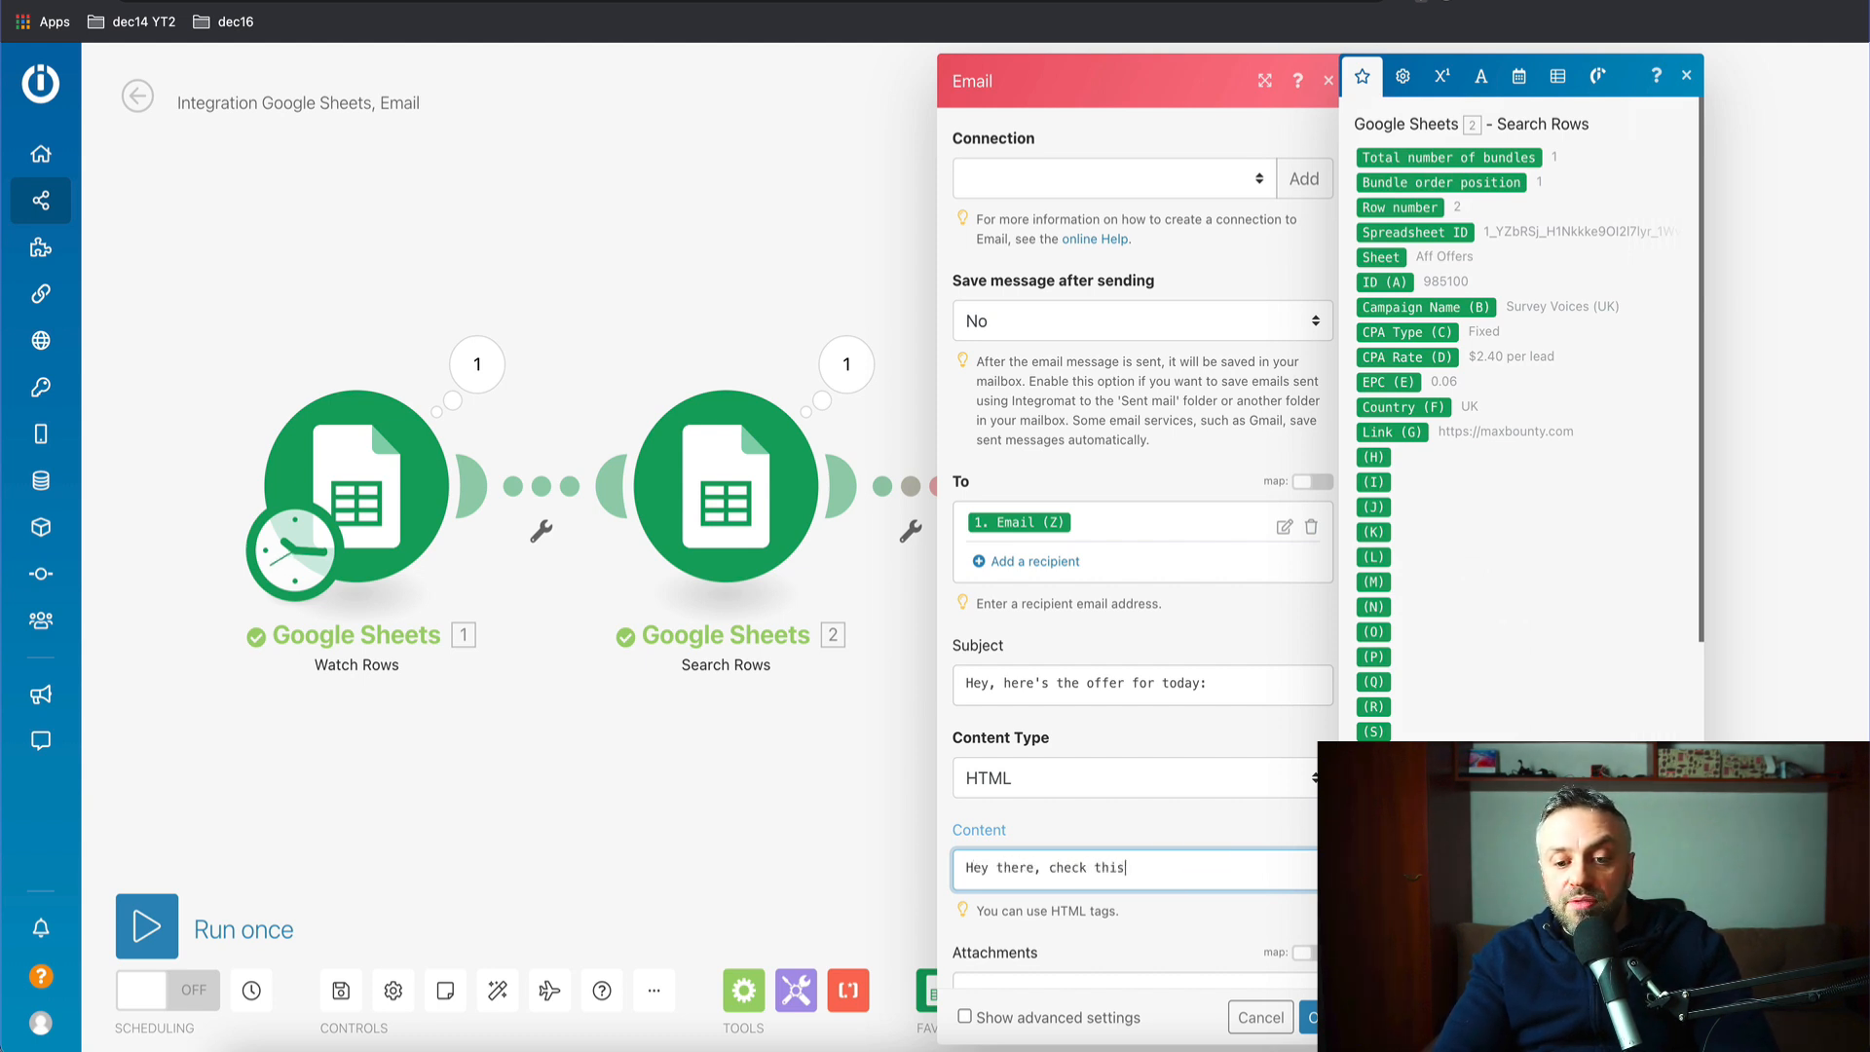
click(1427, 307)
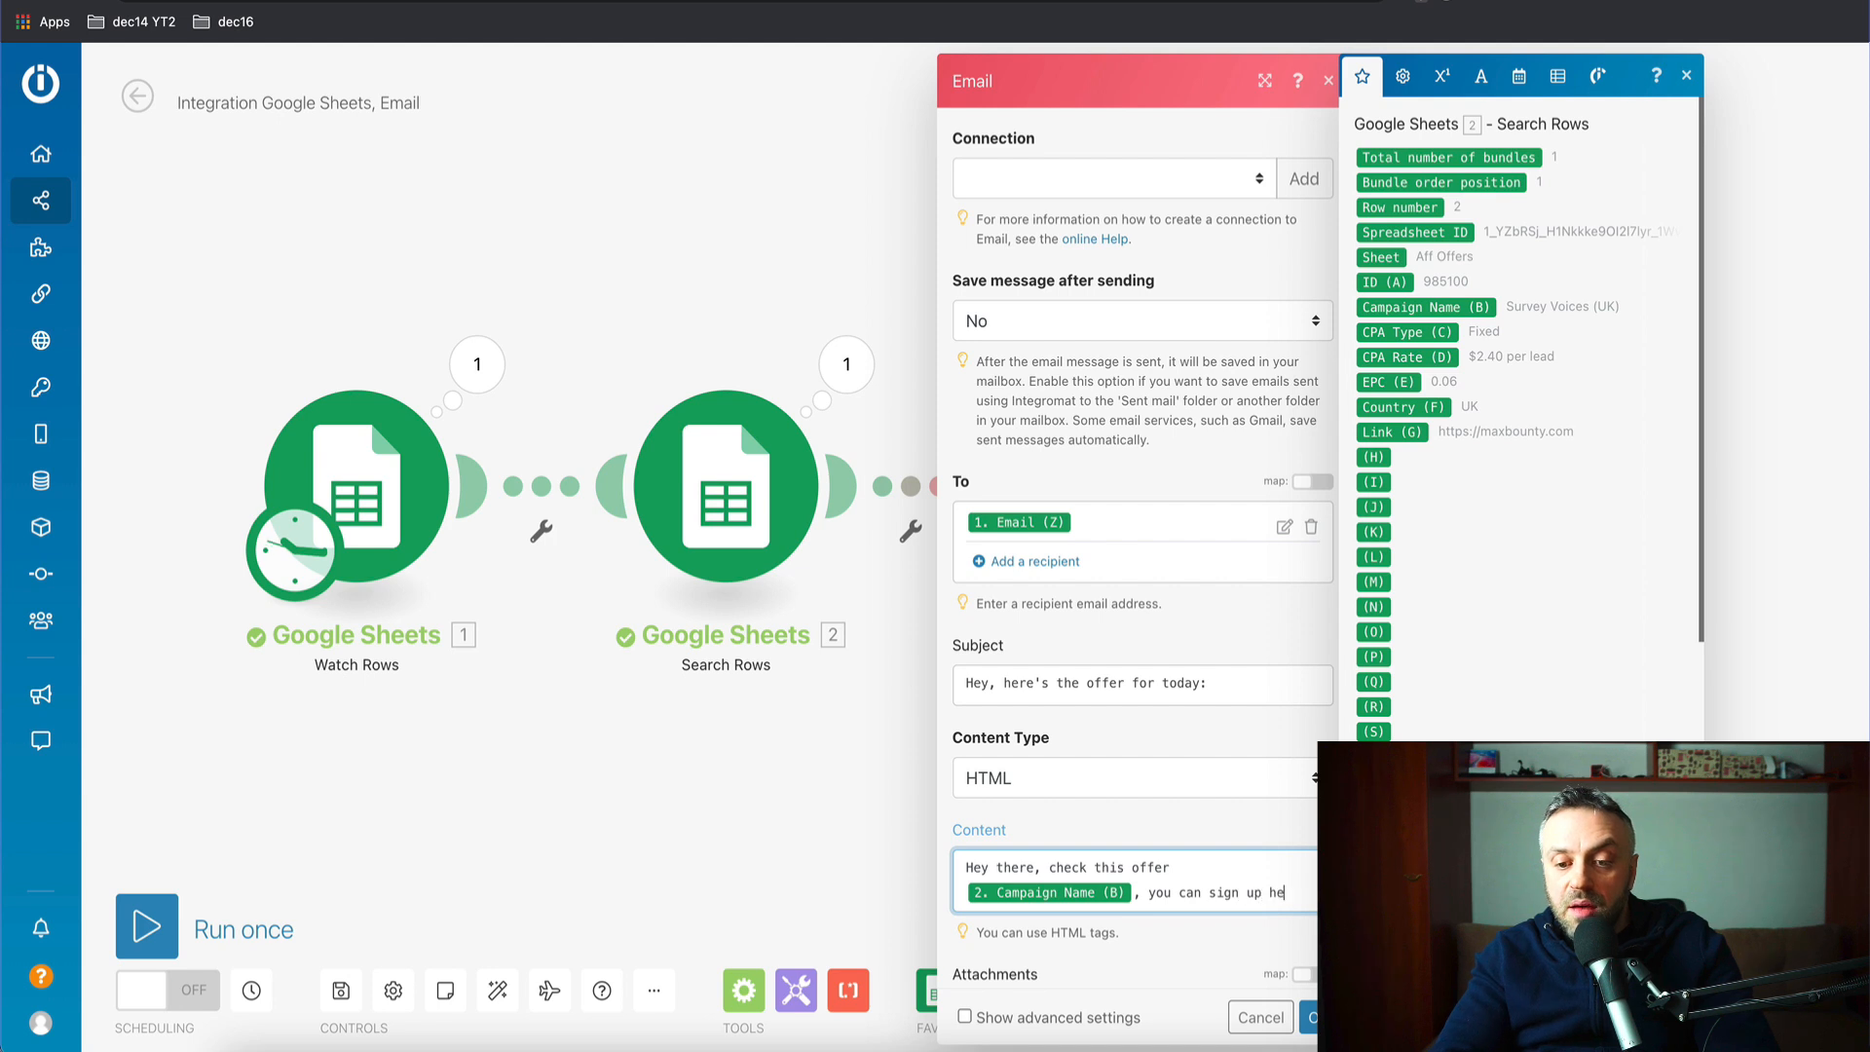
click(1388, 431)
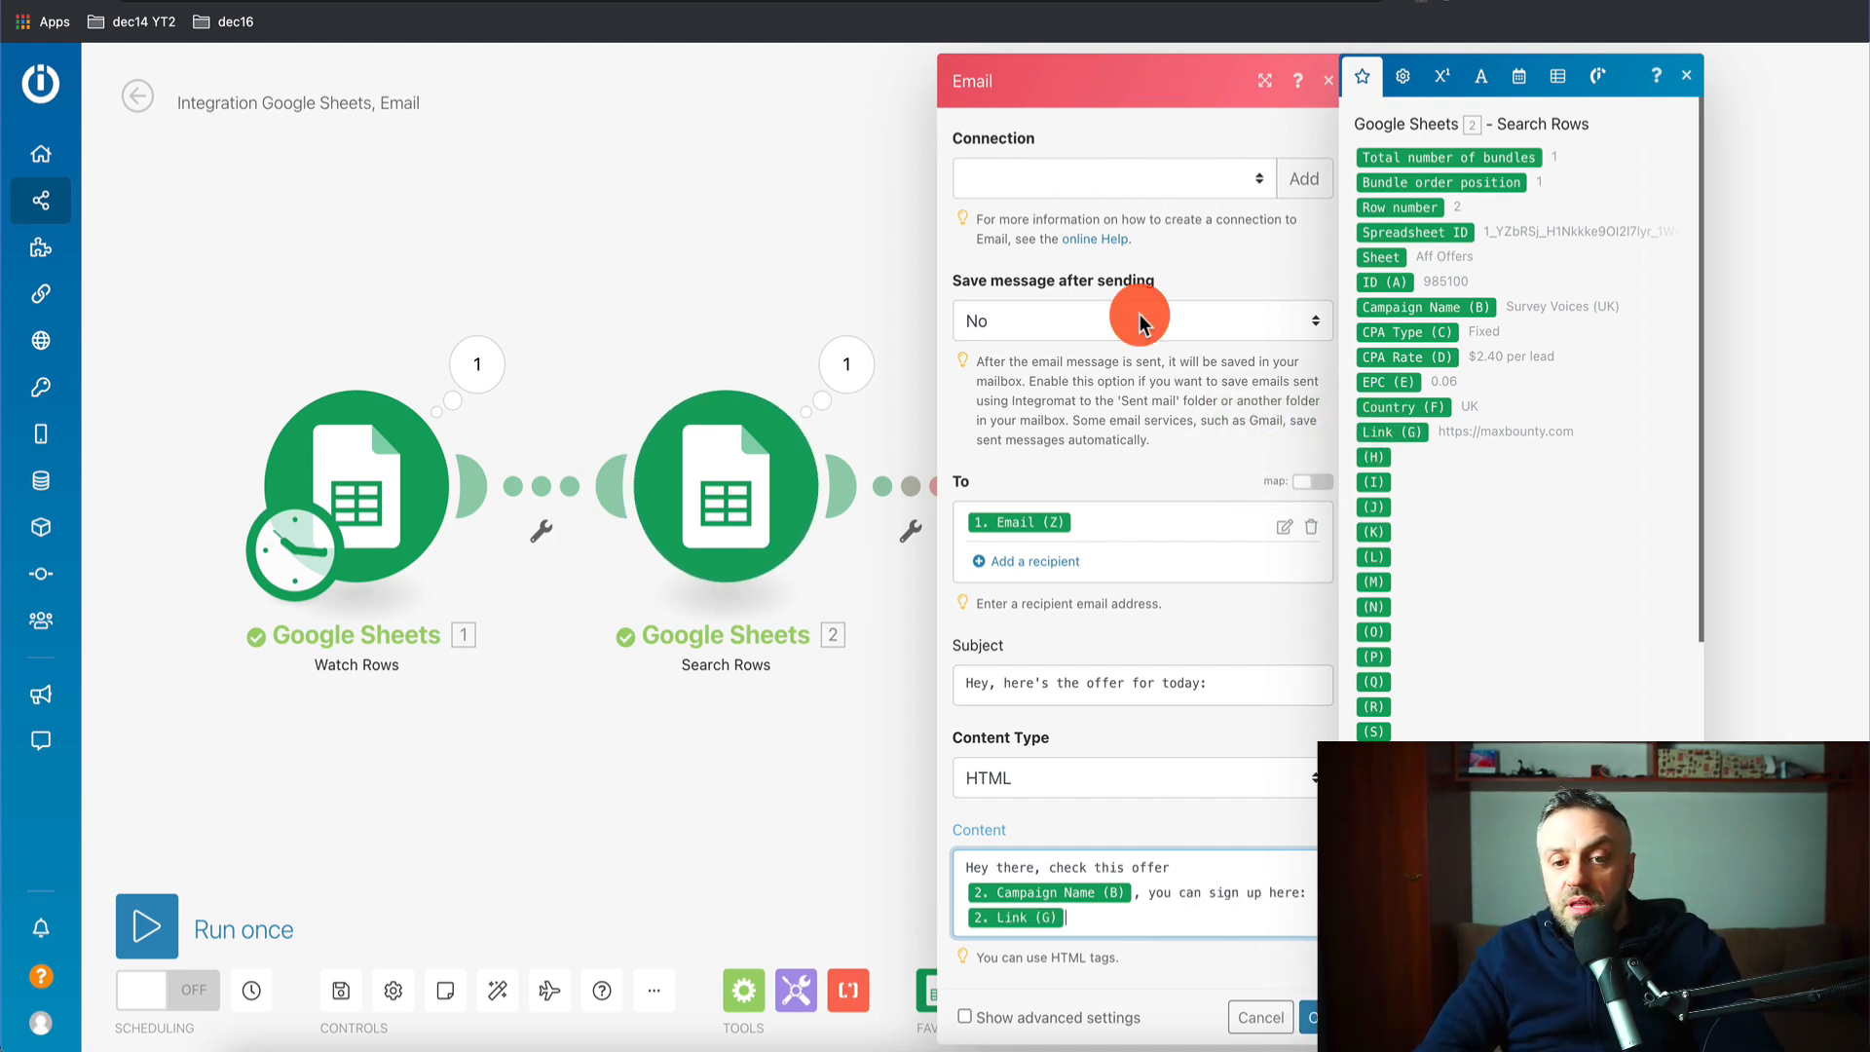
click(1305, 1017)
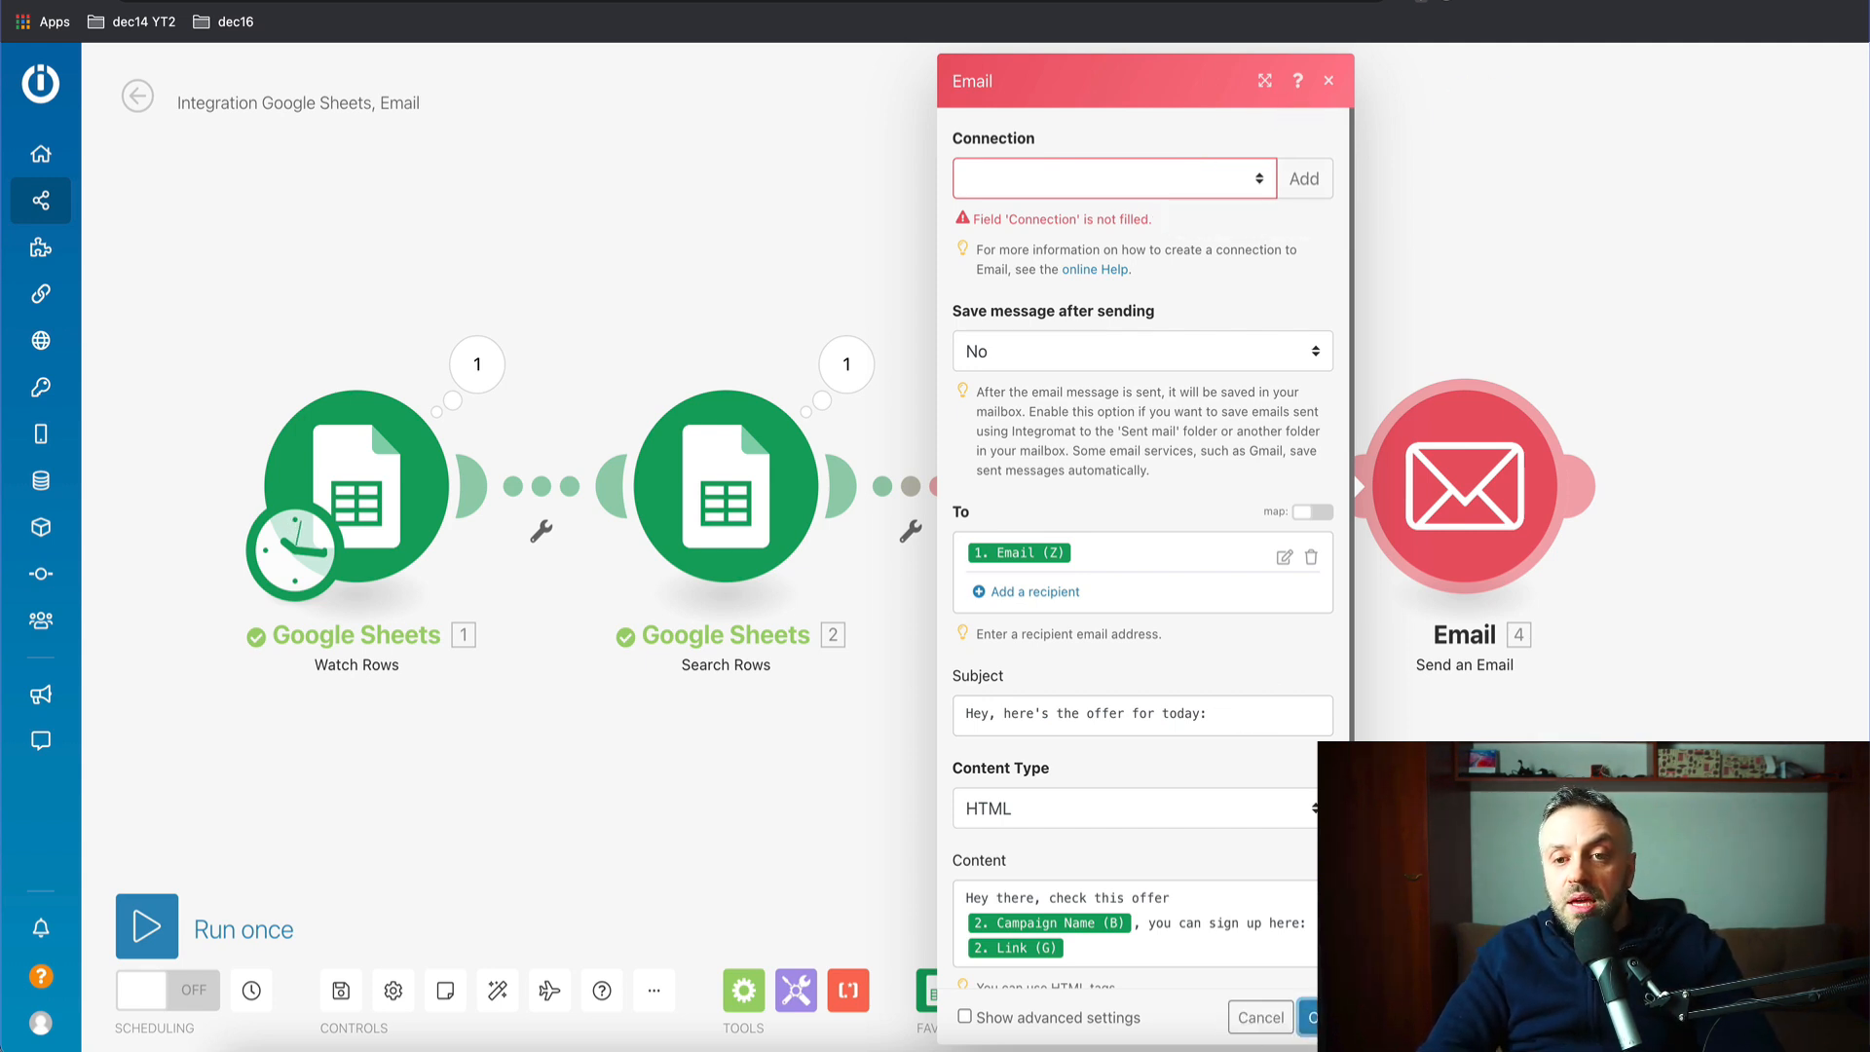
- Delete the old Send me an Email module and line up Search Rows beside Send an Email
click(1328, 80)
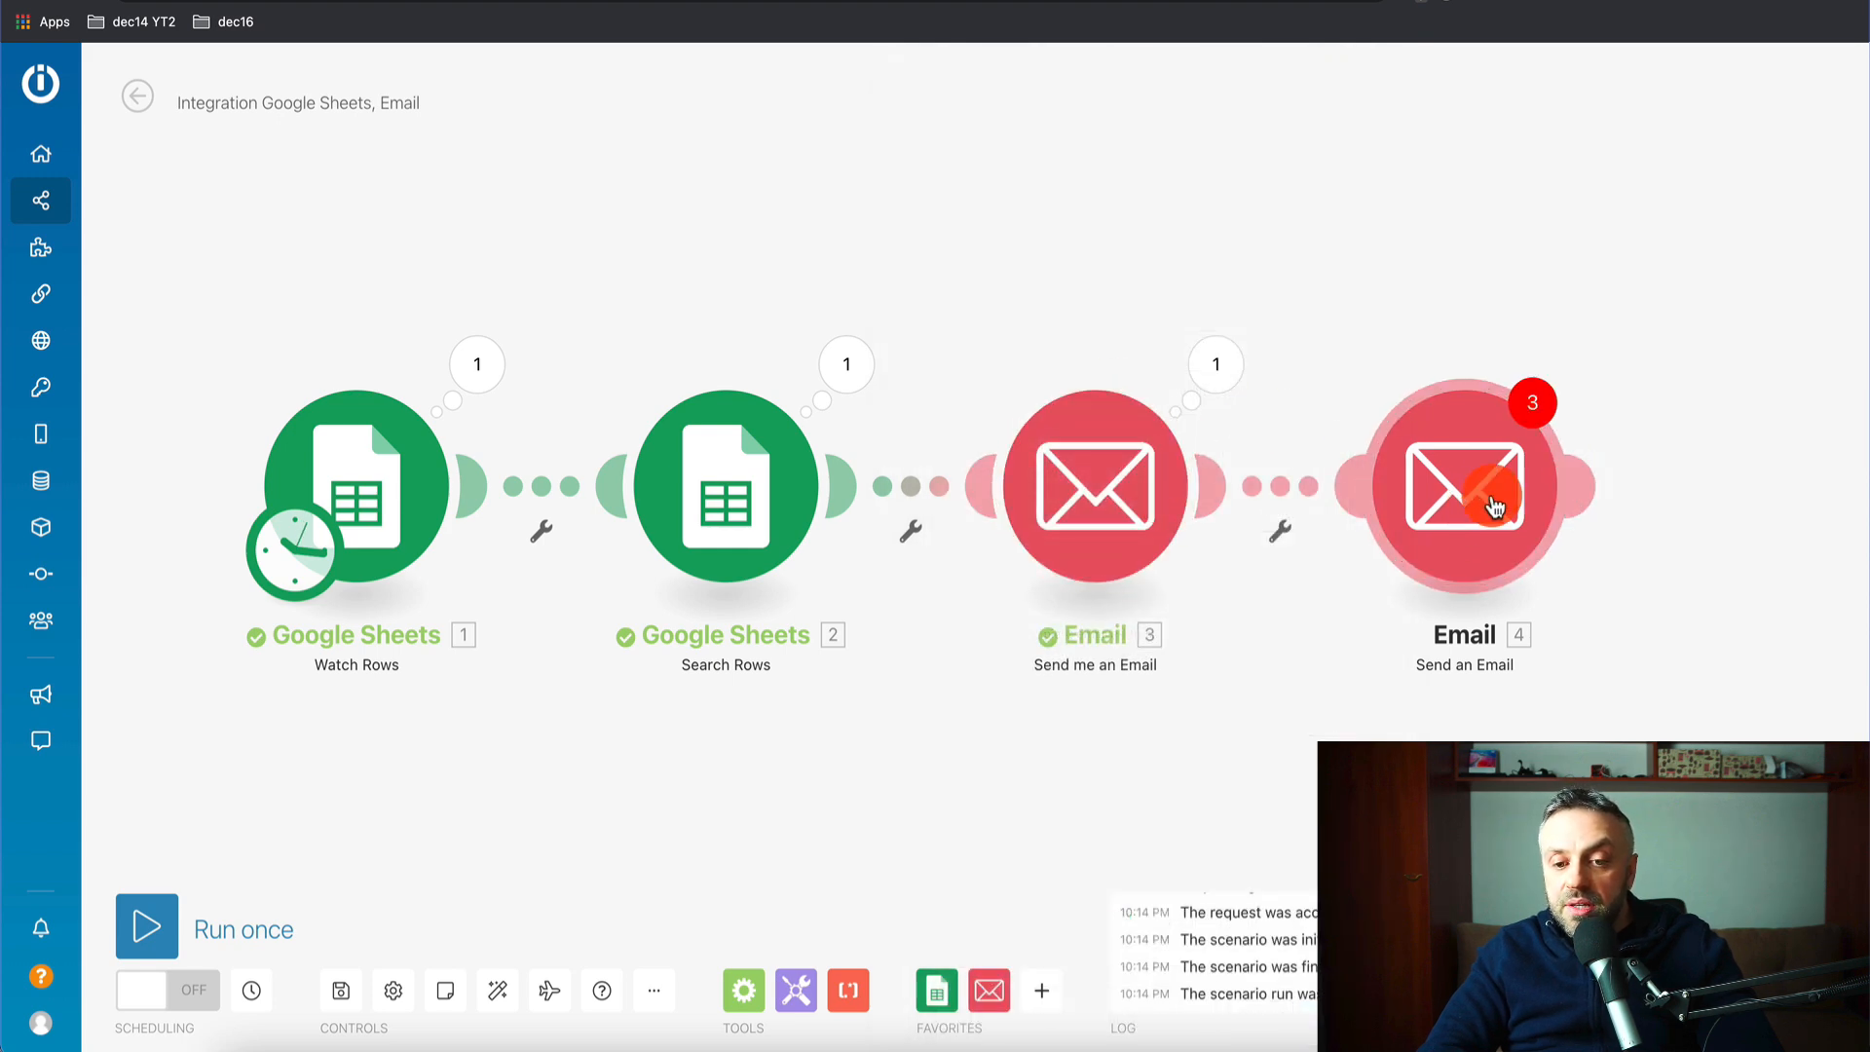
right_click(1138, 449)
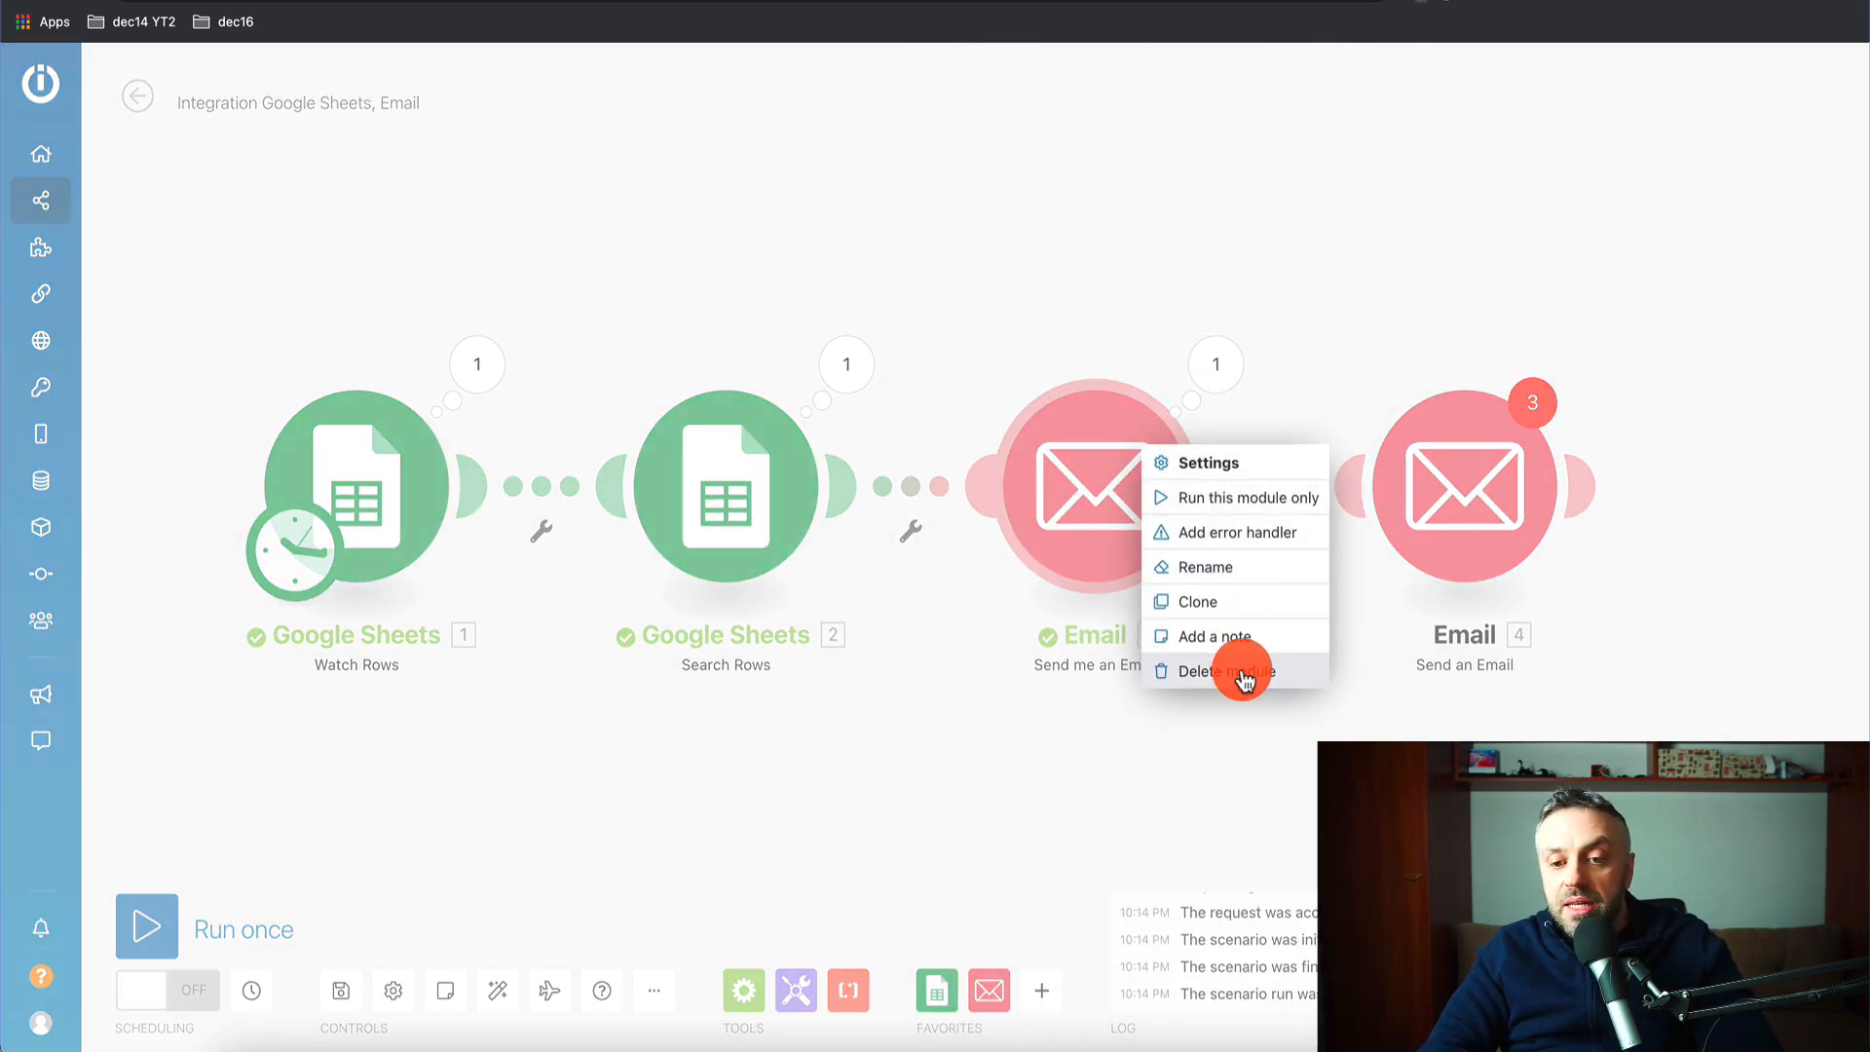
click(1232, 671)
drag(1512, 497, 1229, 495)
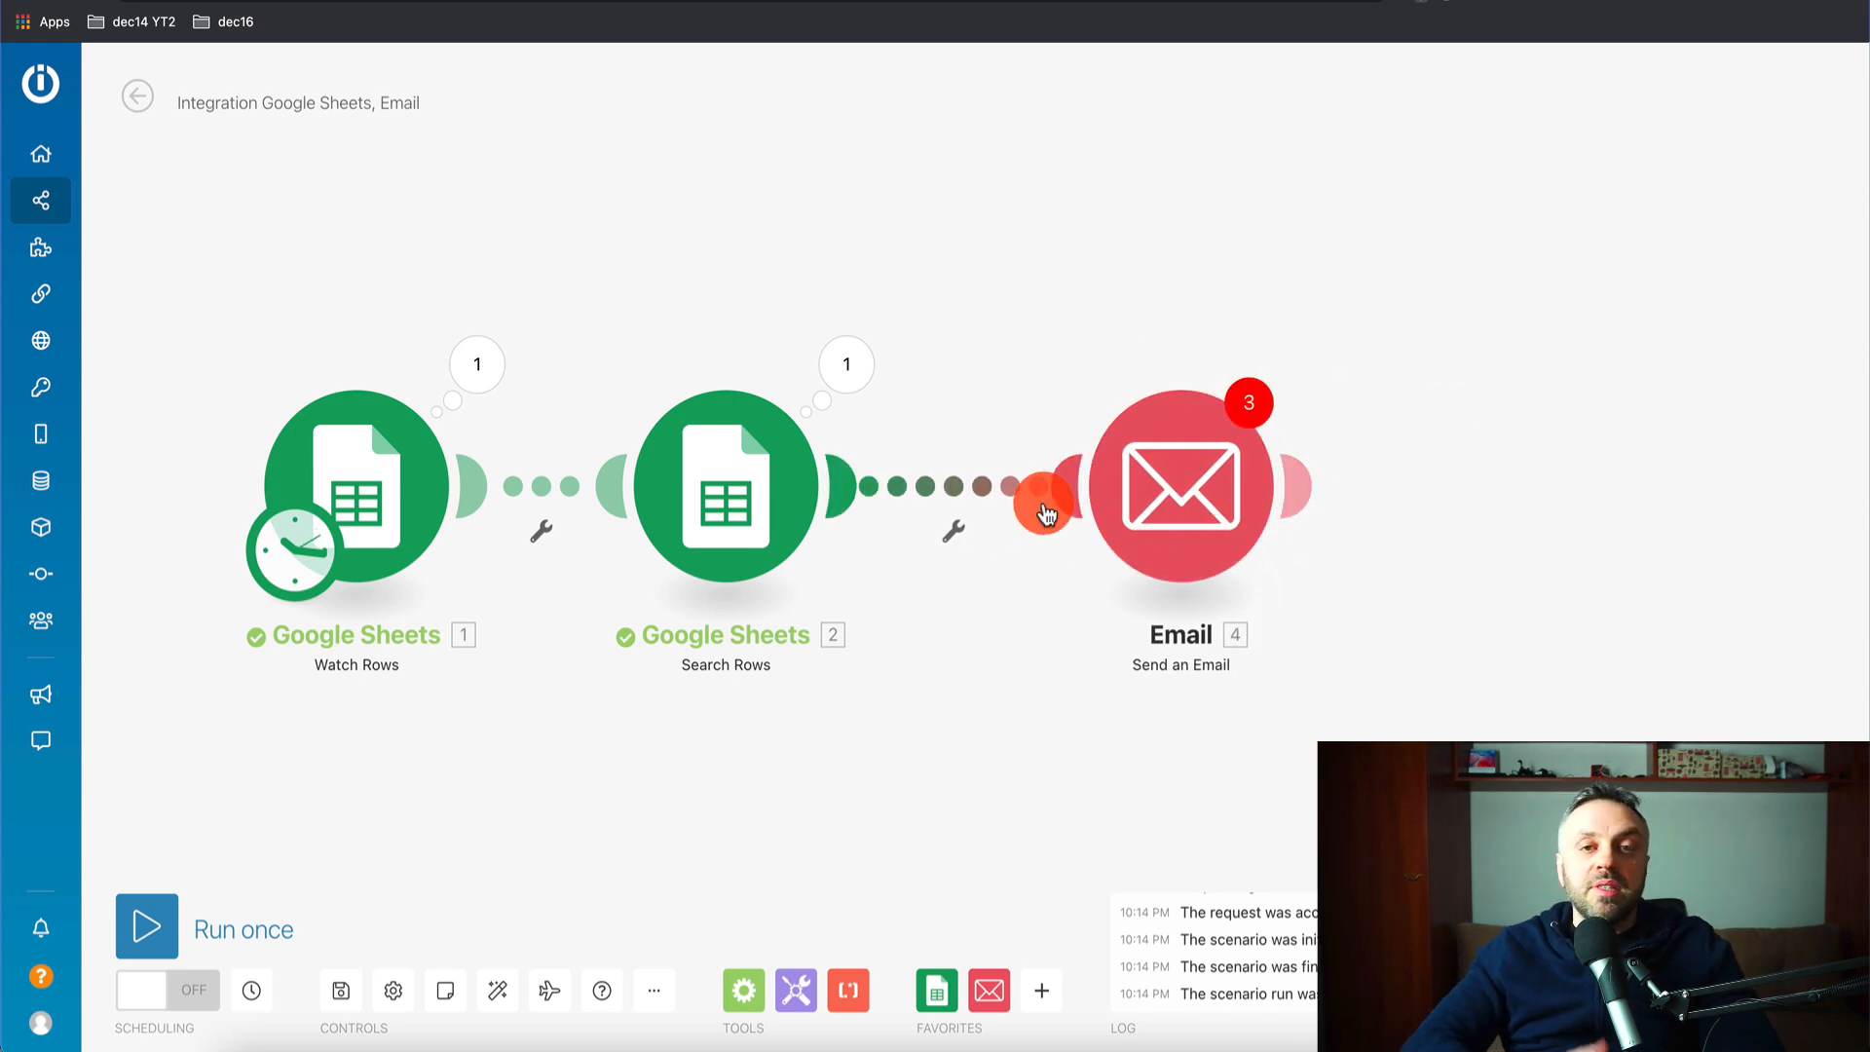
drag(689, 488, 760, 497)
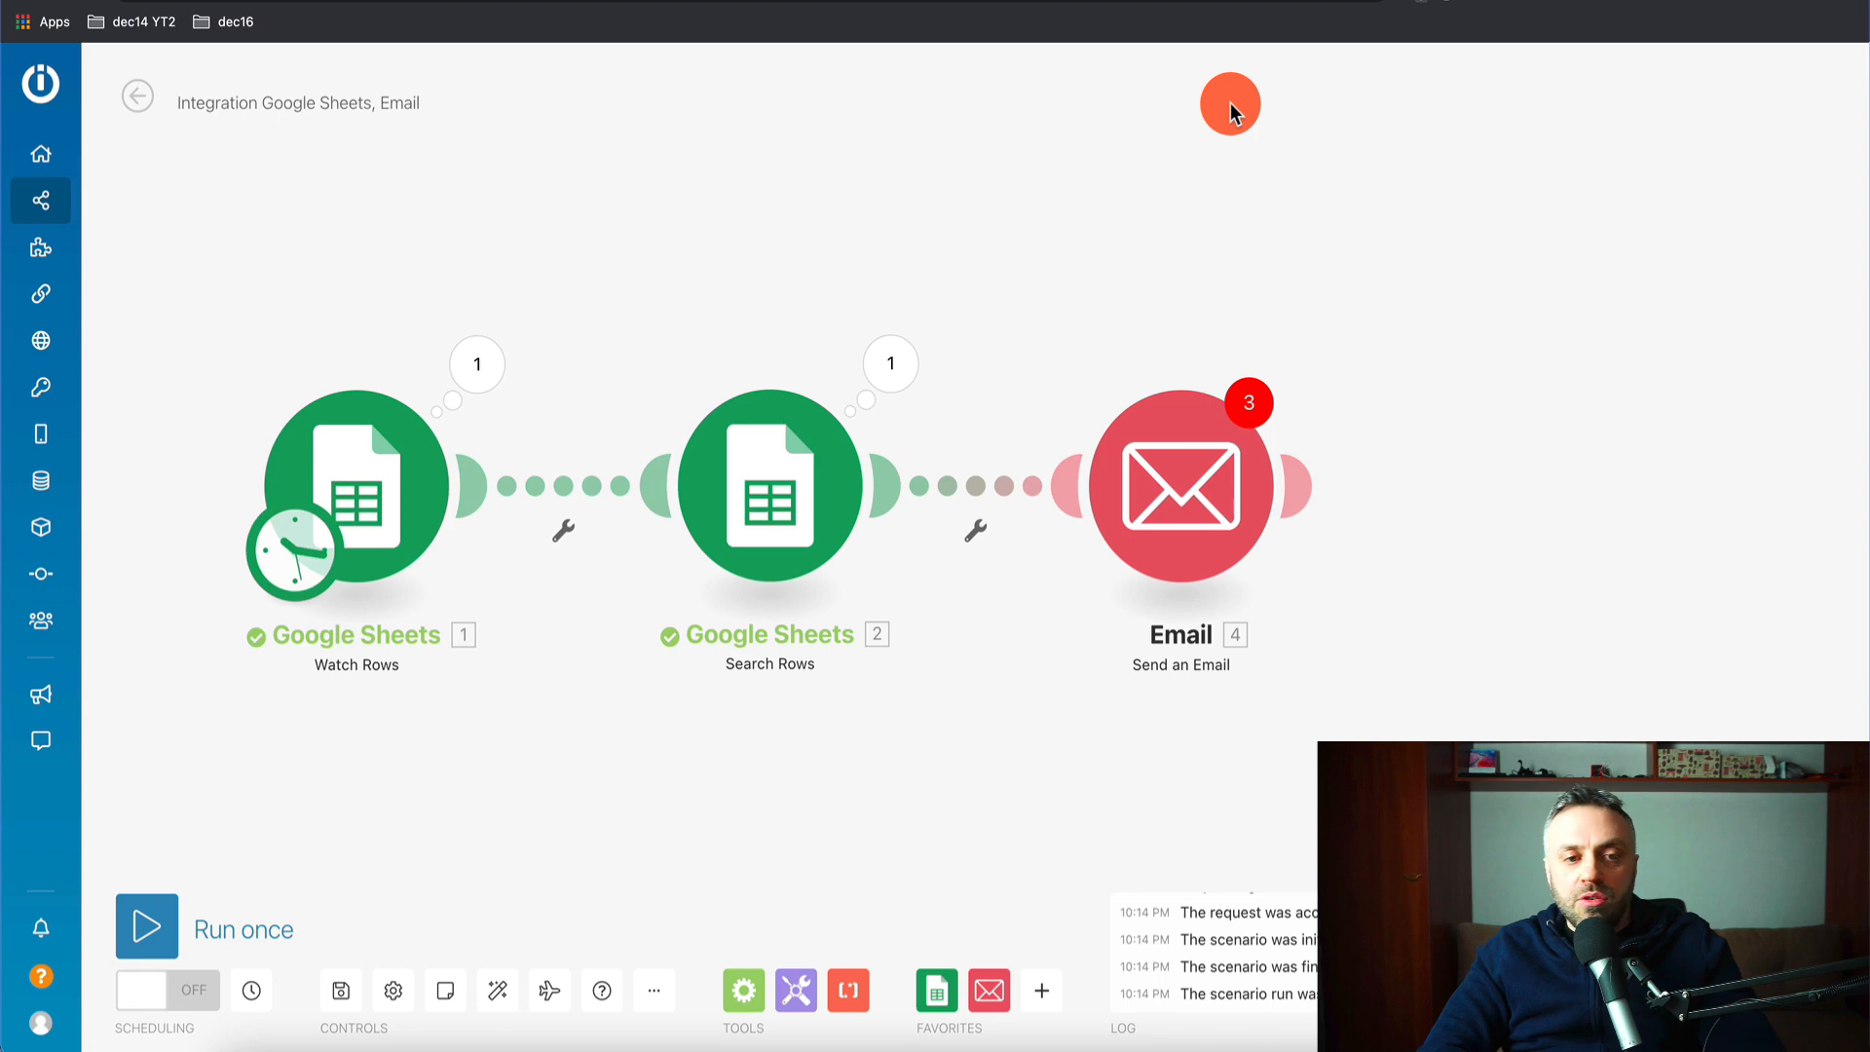
click(876, 2)
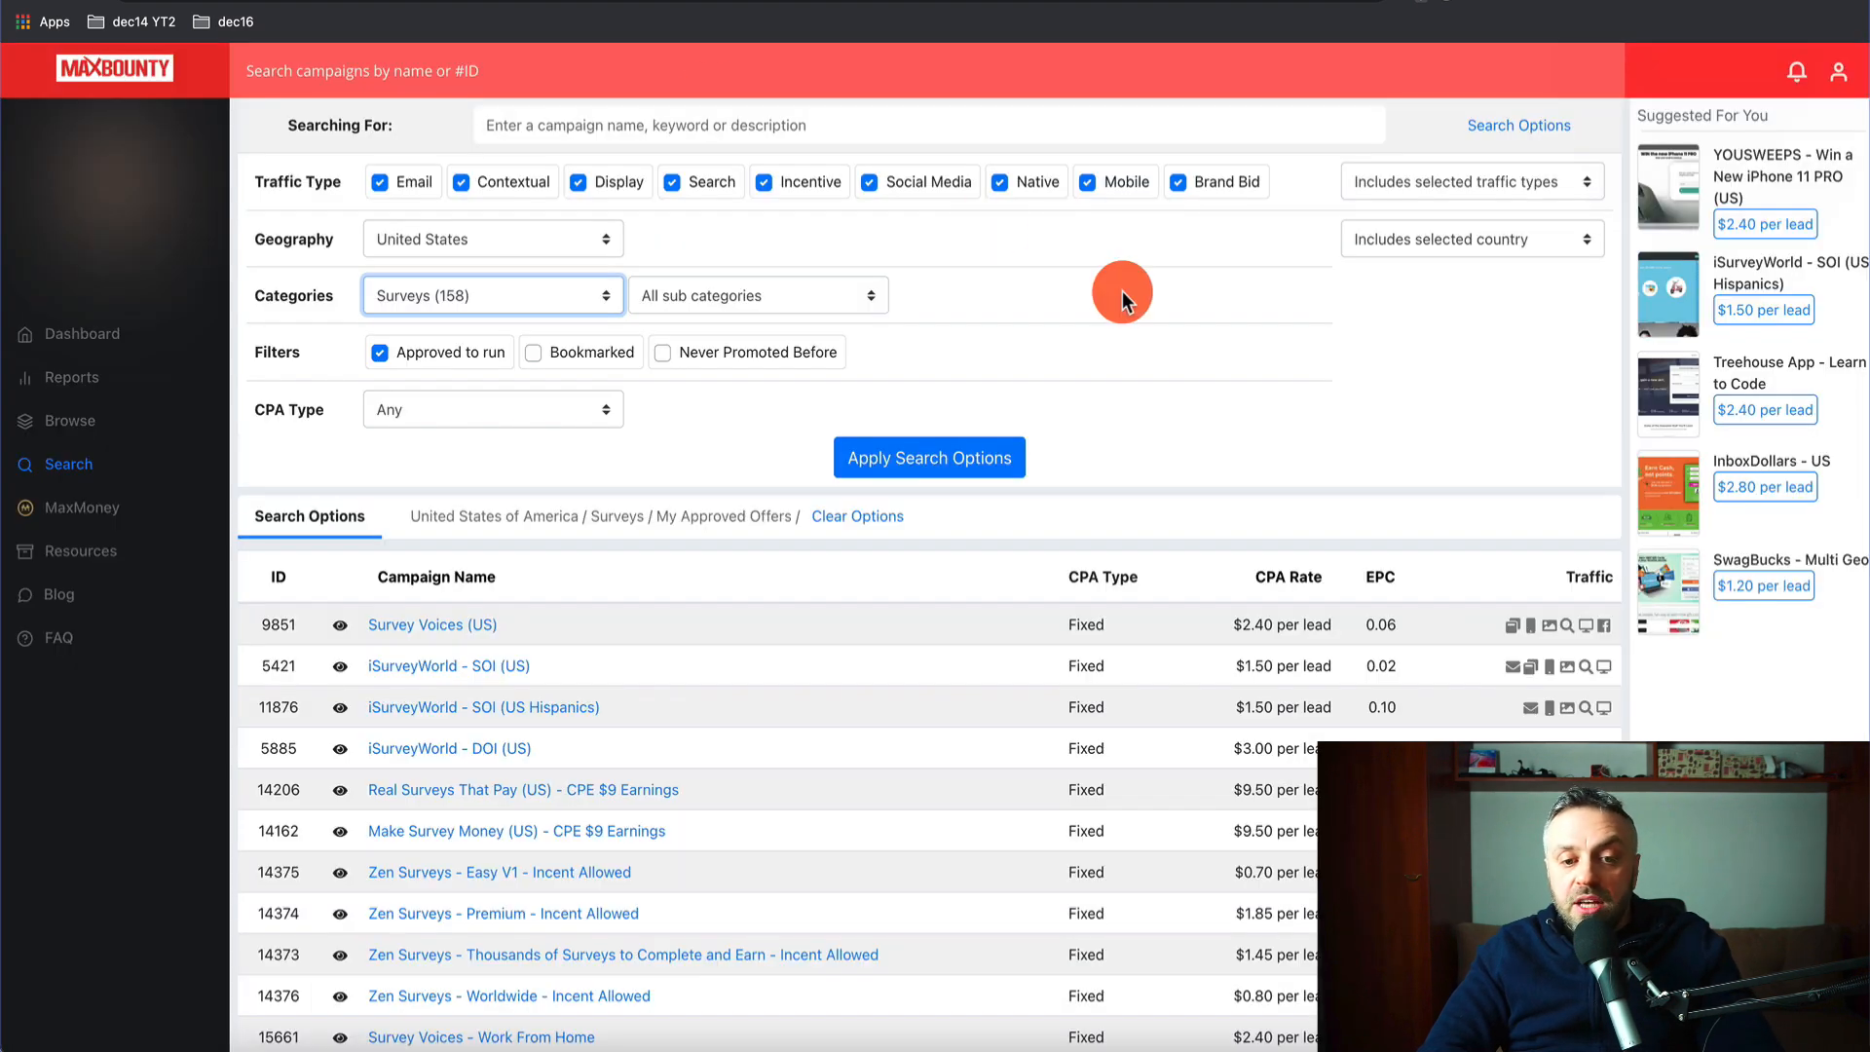
click(1229, 394)
click(1217, 2)
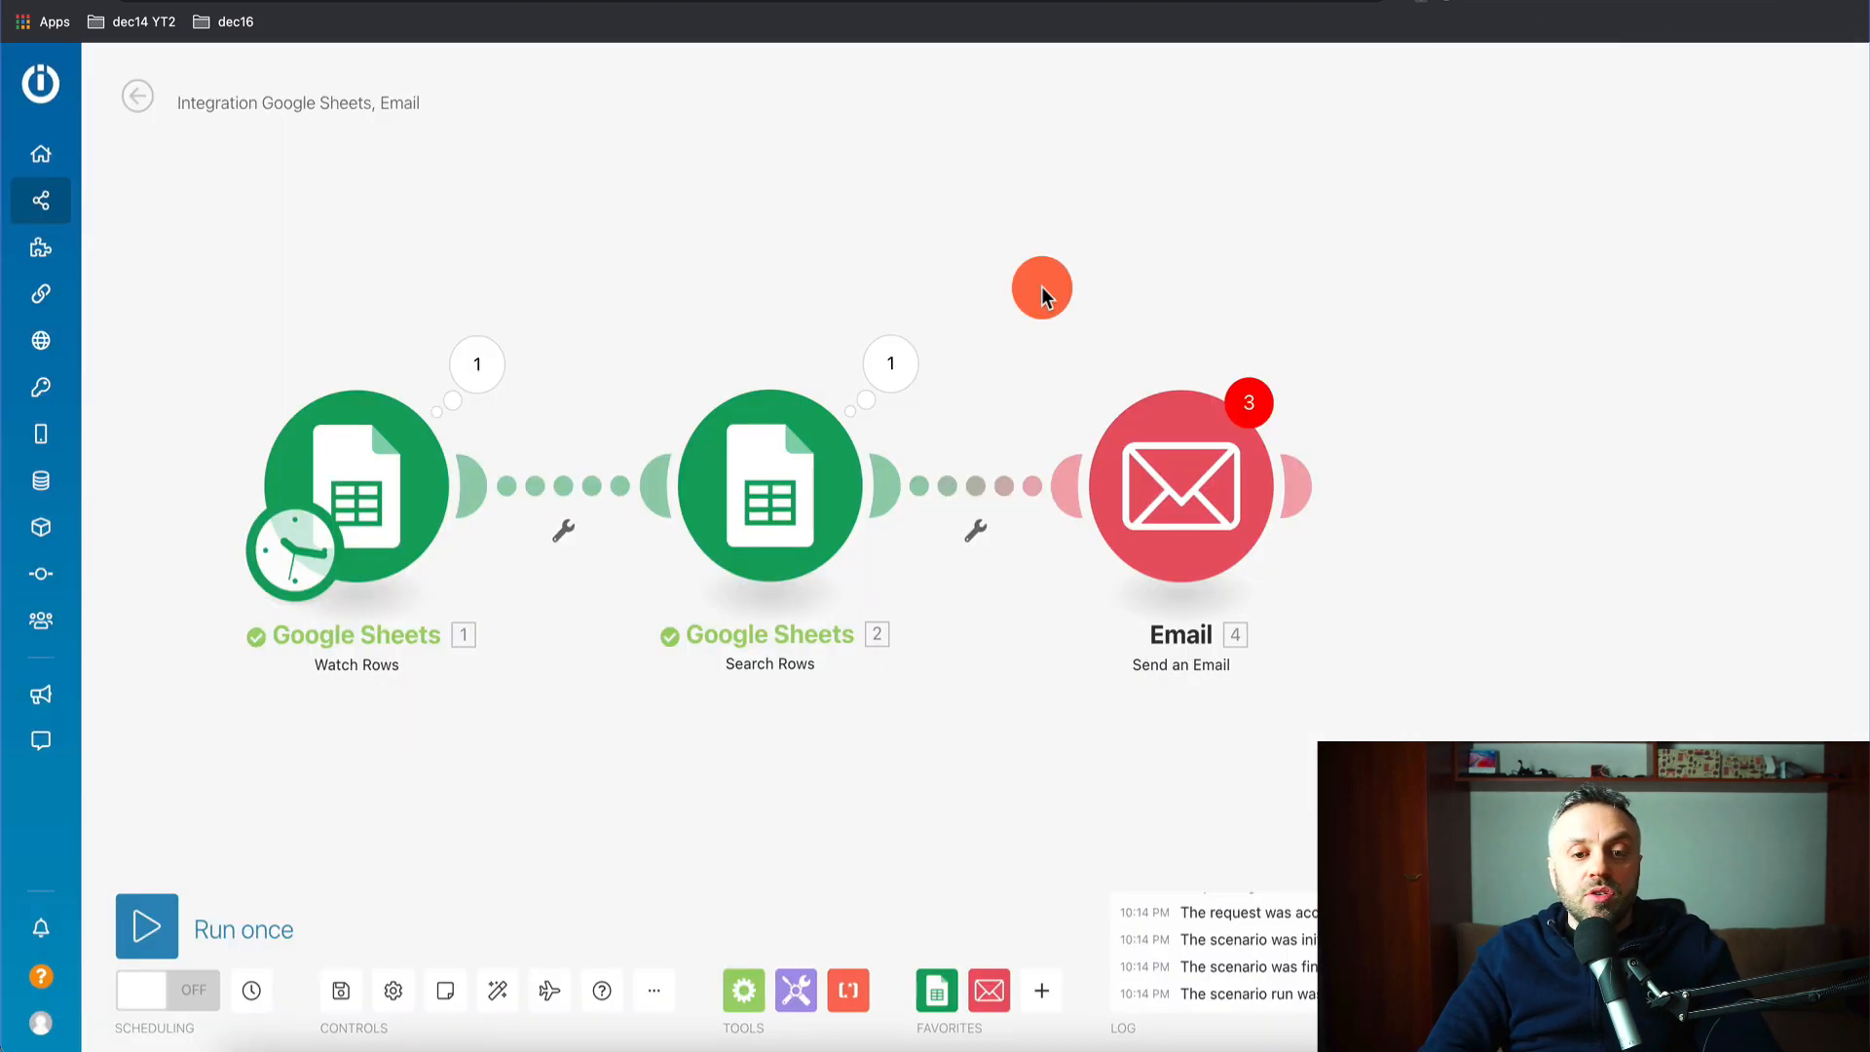